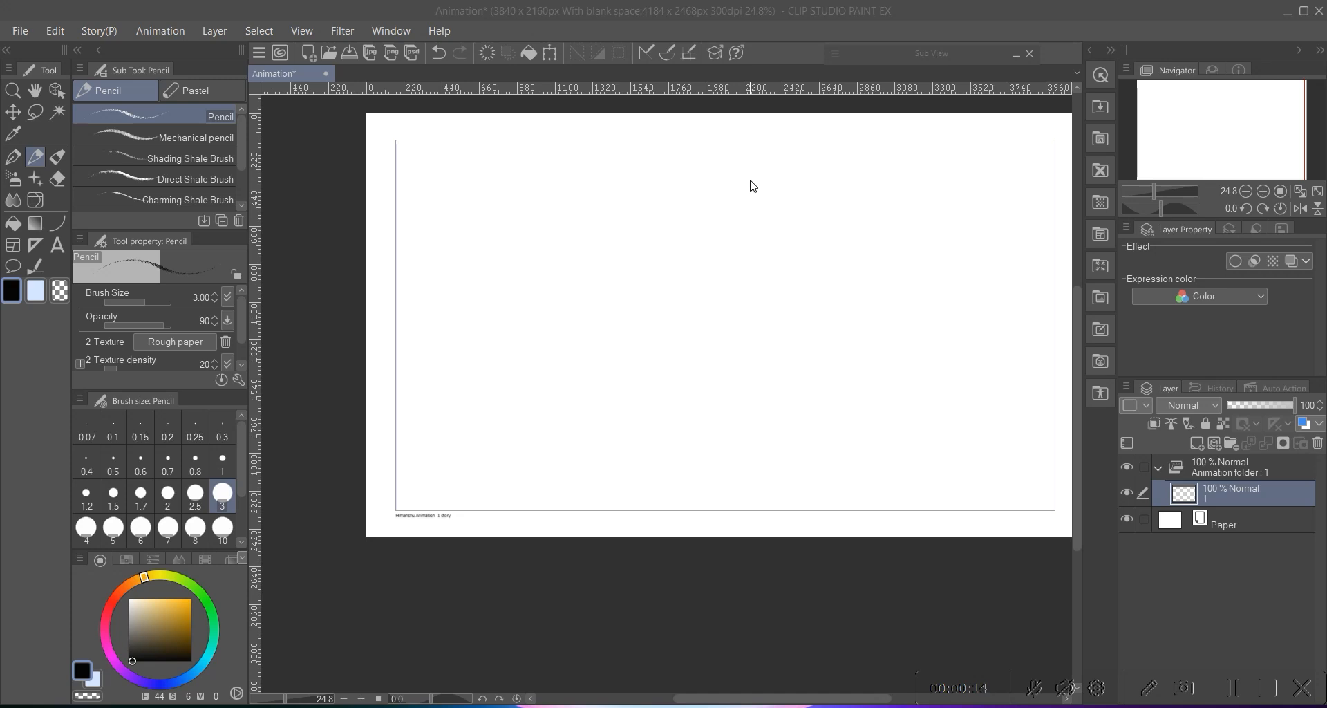
- Add a new vector layer inside the animation folder
{"action": "left_click_drag", "start_coordinate": [663, 279], "coordinate": [613, 285]}
{"action": "left_click_drag", "start_coordinate": [625, 304], "coordinate": [559, 292]}
{"action": "mouse_move", "coordinate": [585, 277]}
{"action": "left_mouse_down"}
{"action": "mouse_move", "coordinate": [603, 277]}
{"action": "mouse_move", "coordinate": [611, 308]}
{"action": "mouse_move", "coordinate": [603, 291]}
{"action": "left_mouse_up"}
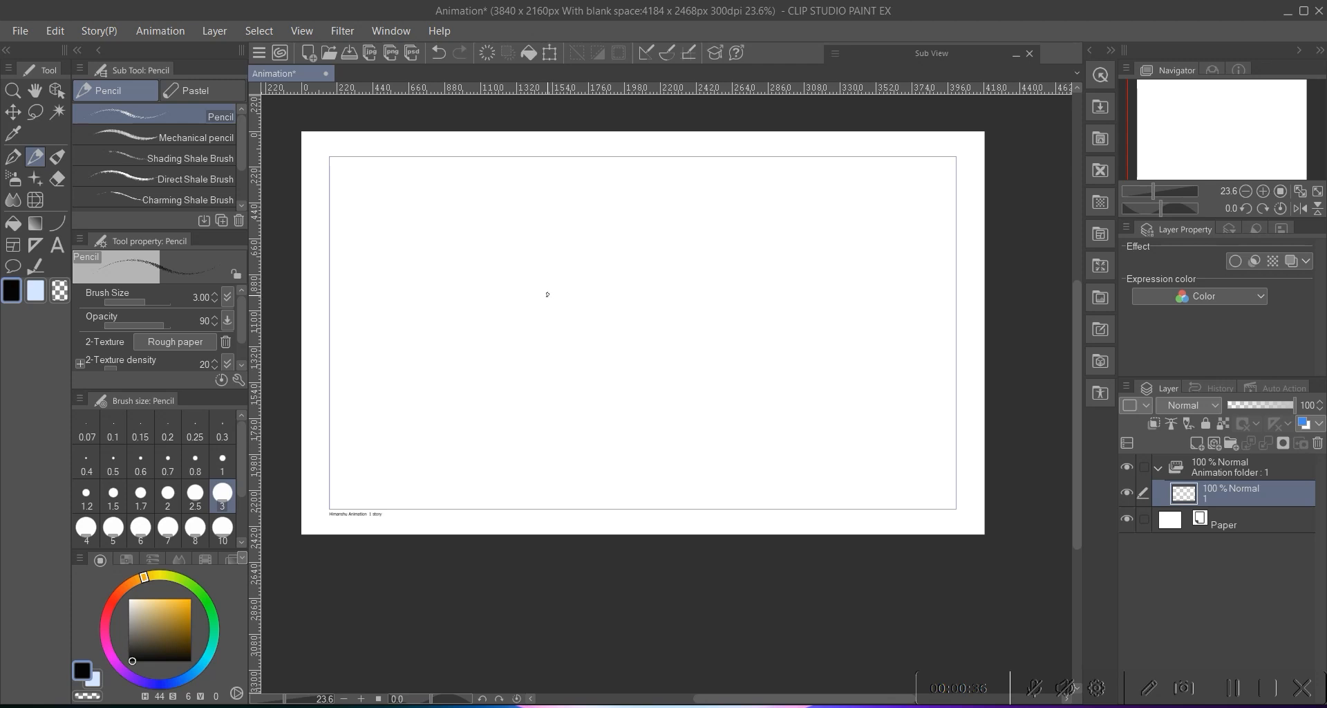
{"action": "mouse_move", "coordinate": [550, 293]}
{"action": "left_mouse_down"}
{"action": "mouse_move", "coordinate": [512, 270]}
{"action": "mouse_move", "coordinate": [543, 277]}
{"action": "left_mouse_up"}
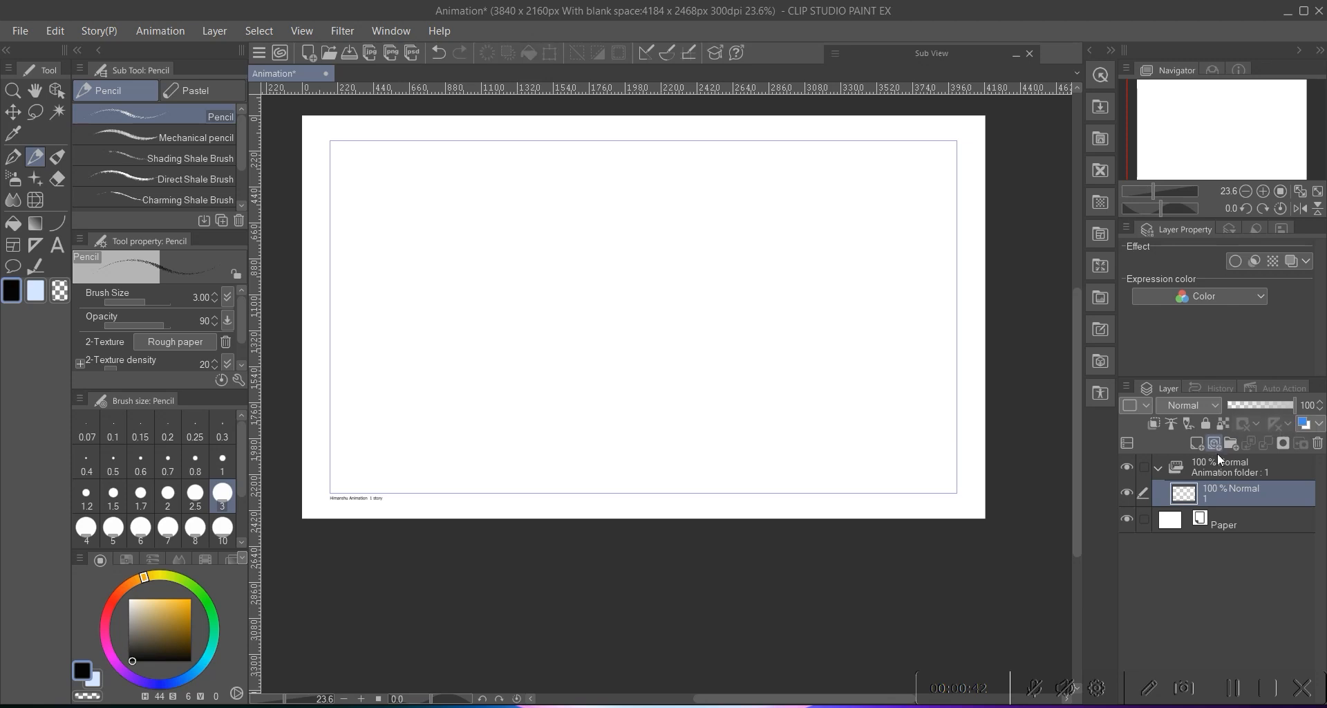
{"action": "left_click", "coordinate": [1215, 443]}
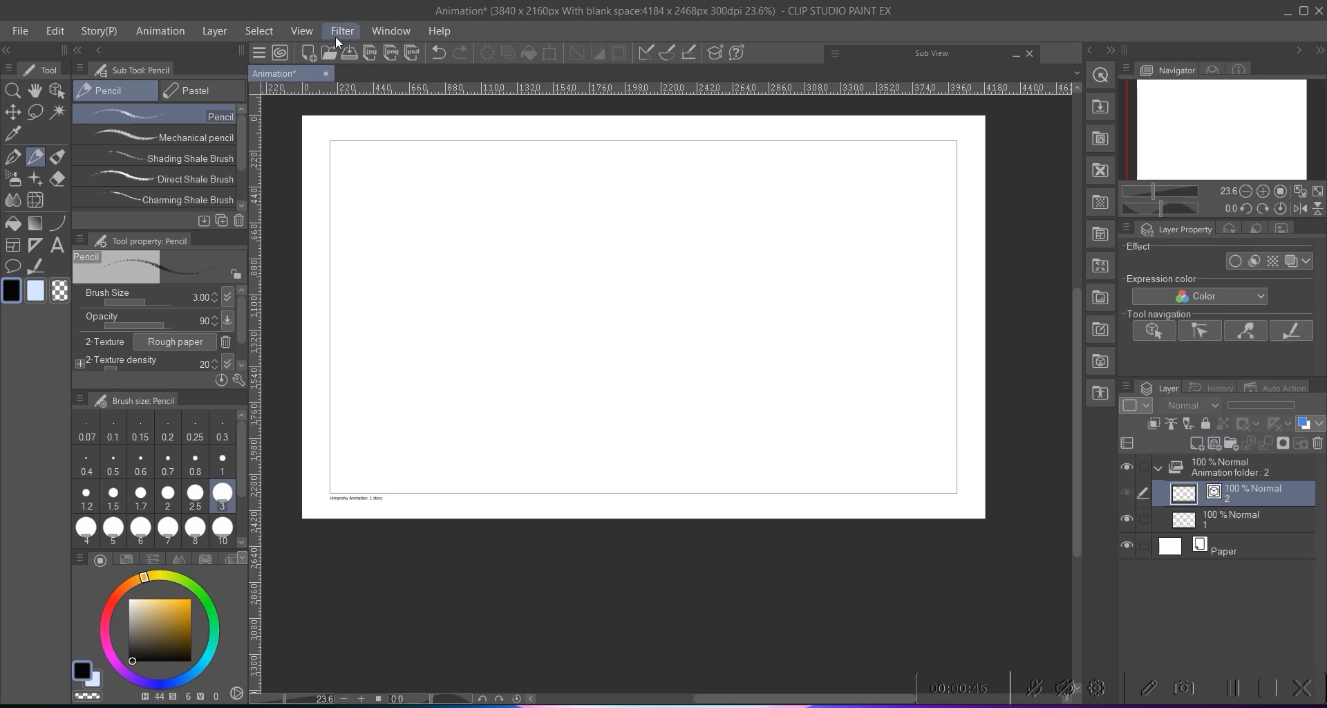
- Show the Timeline and assign cel 2 to frame 1 of the animation folder
{"action": "left_click", "coordinate": [399, 33]}
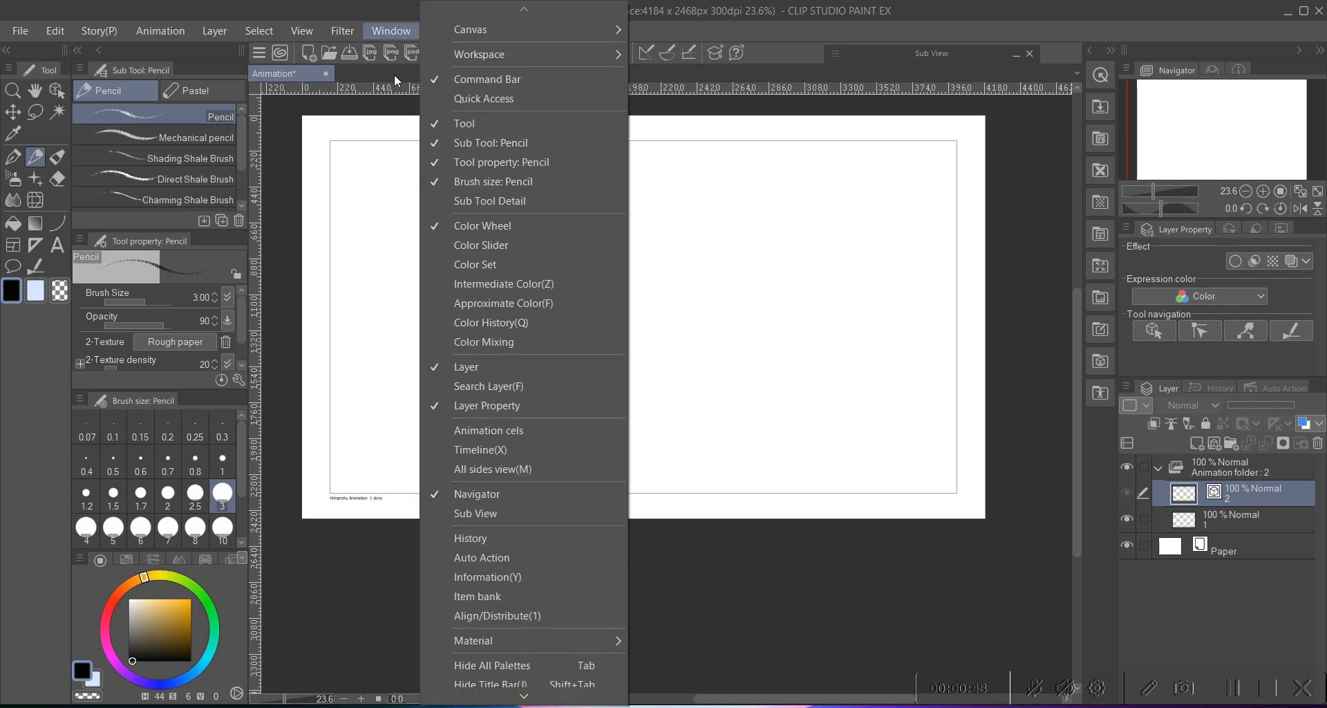
{"action": "left_click", "coordinate": [443, 450]}
{"action": "left_click", "coordinate": [412, 588]}
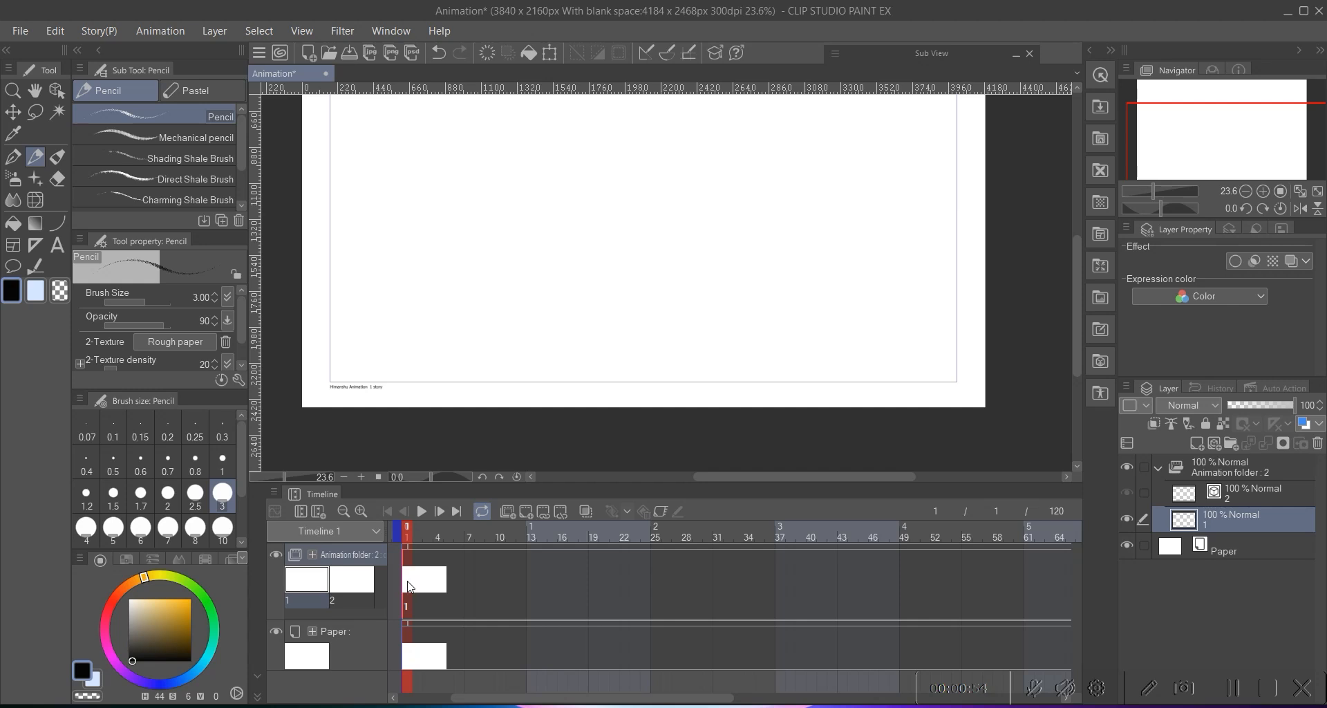
{"action": "right_click", "coordinate": [410, 587]}
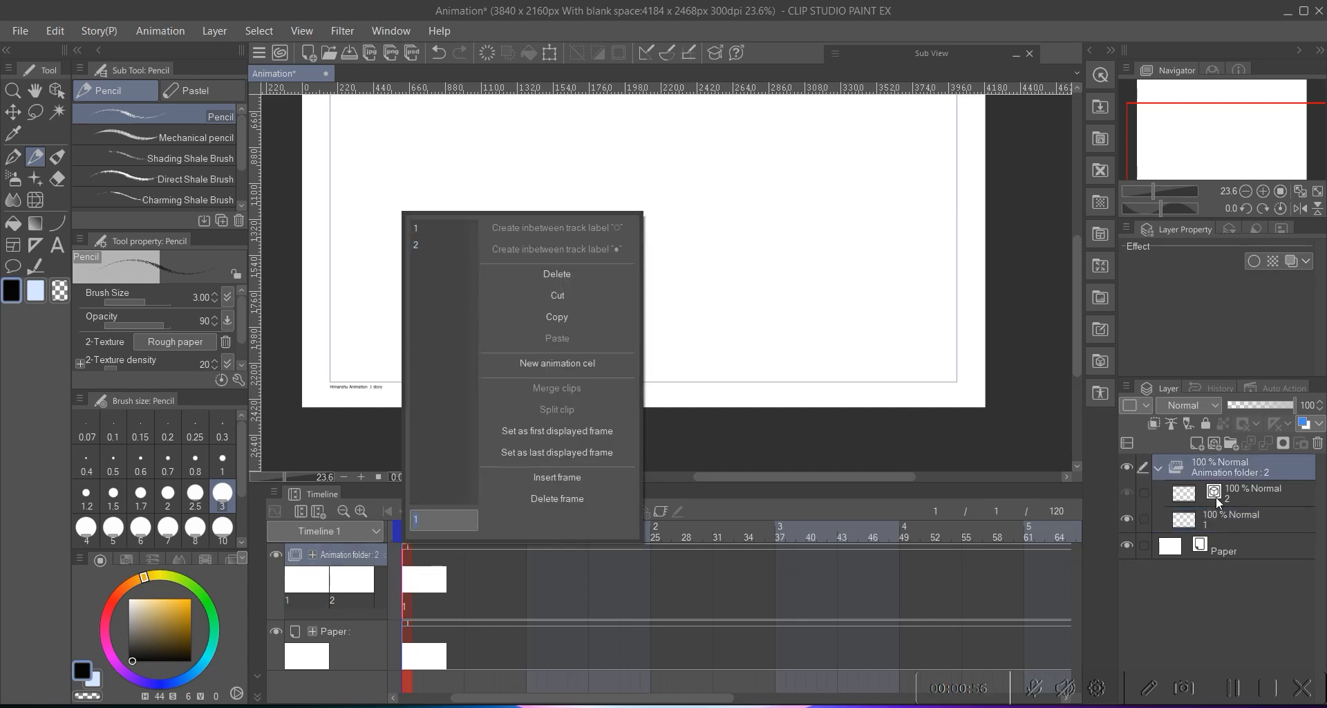
{"action": "left_click", "coordinate": [420, 243]}
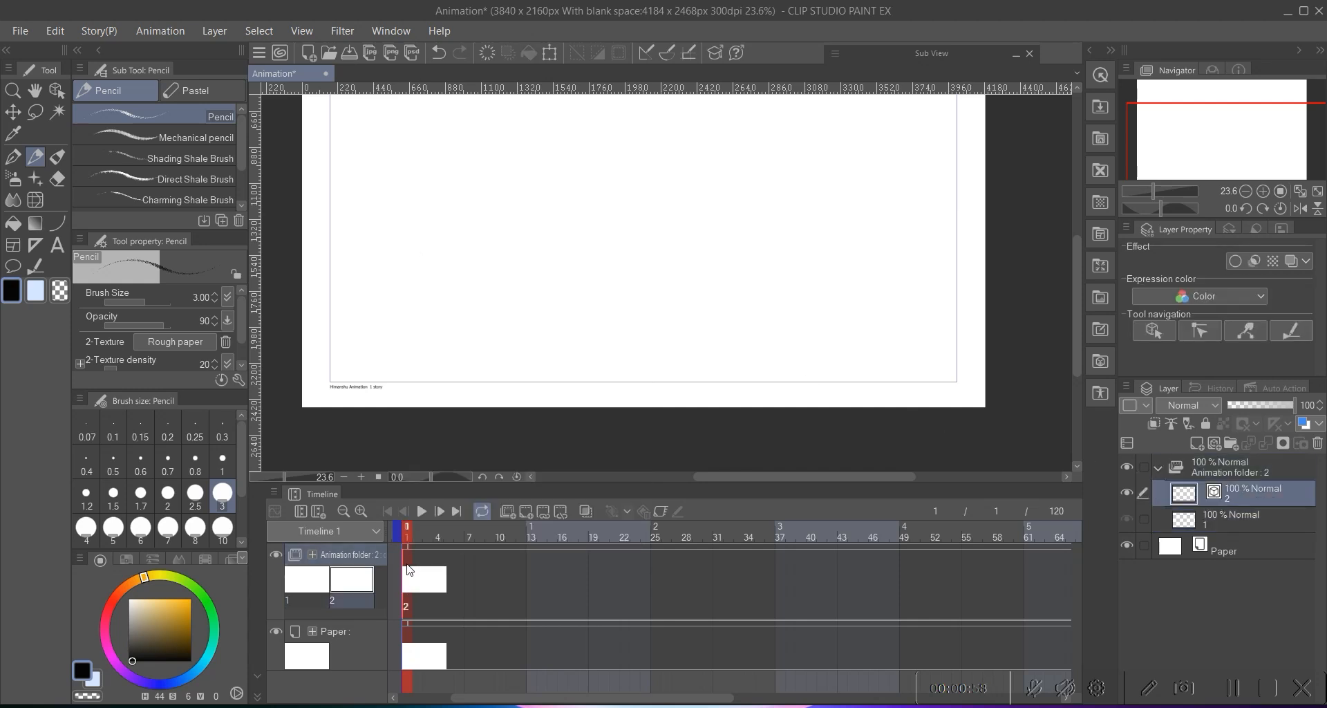
- Draw a circle for the character's head on layer 2 with the Pencil at size 3
{"action": "key", "text": "space"}
{"action": "left_click_drag", "start_coordinate": [494, 266], "coordinate": [461, 335]}
{"action": "left_click_drag", "start_coordinate": [535, 247], "coordinate": [546, 247]}
{"action": "left_click_drag", "start_coordinate": [546, 247], "coordinate": [539, 209]}
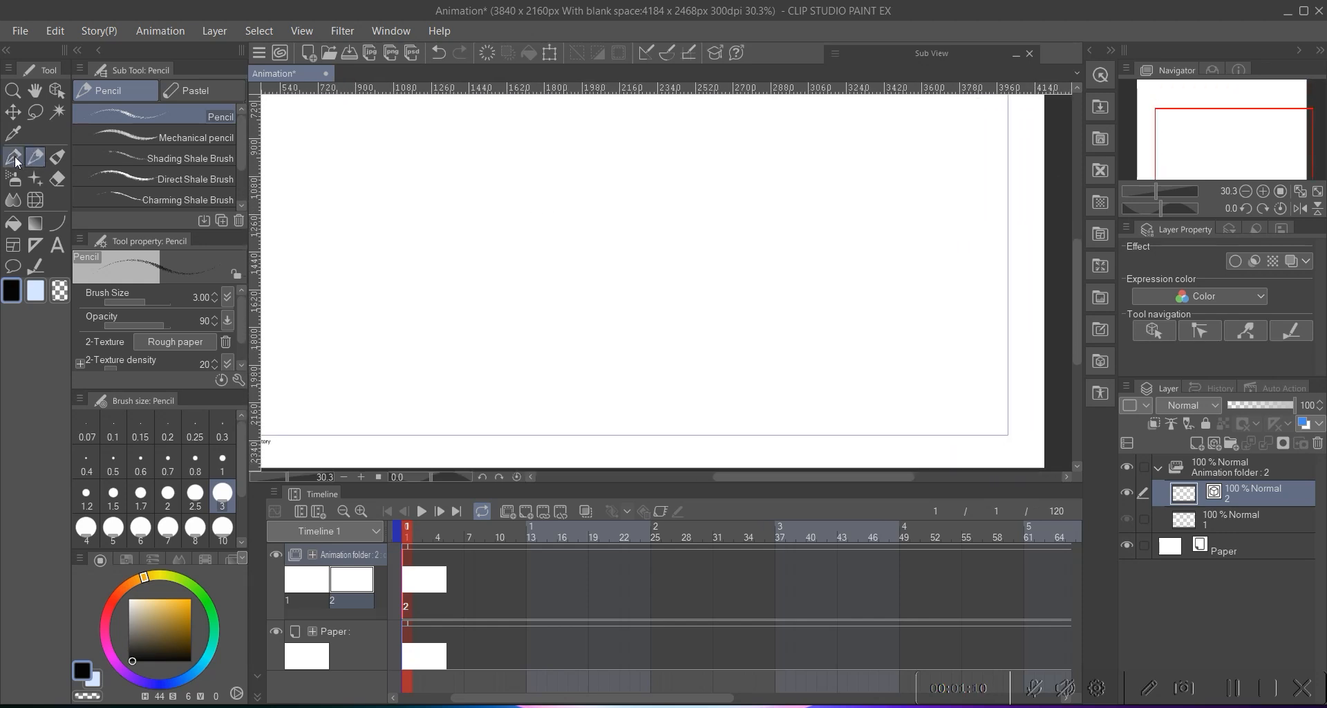
{"action": "left_click", "coordinate": [208, 134]}
{"action": "left_click", "coordinate": [217, 123]}
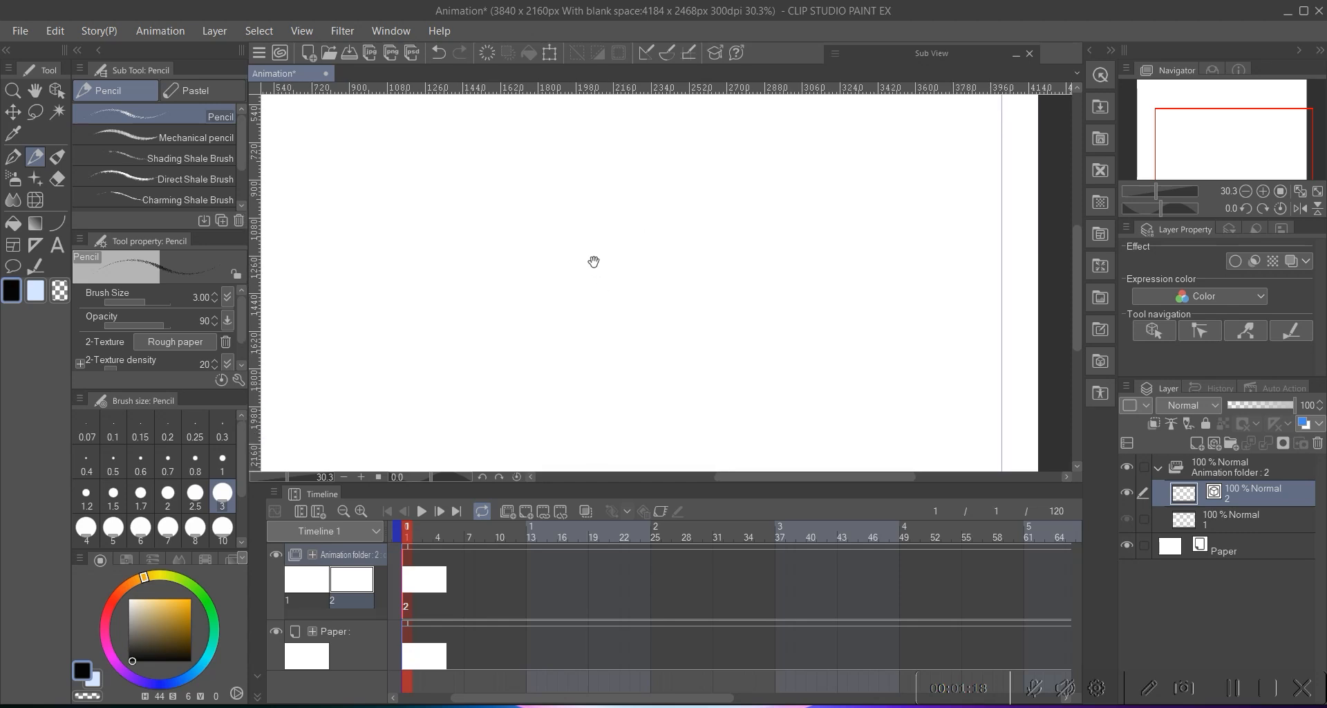
{"action": "scroll", "coordinate": [646, 240], "scroll_direction": "down", "scroll_amount": 3}
{"action": "scroll", "coordinate": [616, 226], "scroll_direction": "up", "scroll_amount": 3}
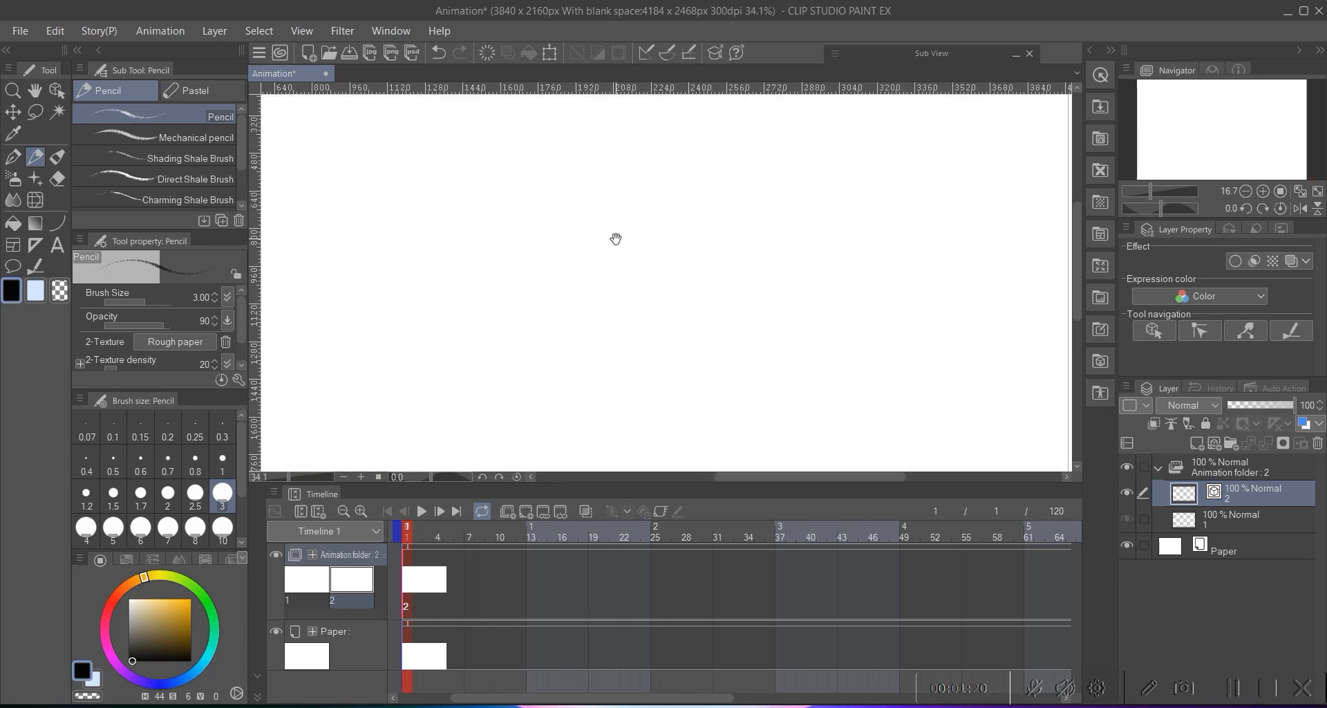
{"action": "mouse_move", "coordinate": [588, 186]}
{"action": "left_mouse_down"}
{"action": "mouse_move", "coordinate": [531, 178]}
{"action": "mouse_move", "coordinate": [547, 261]}
{"action": "mouse_move", "coordinate": [534, 161]}
{"action": "left_mouse_up"}
{"action": "key", "text": "ctrl+z"}
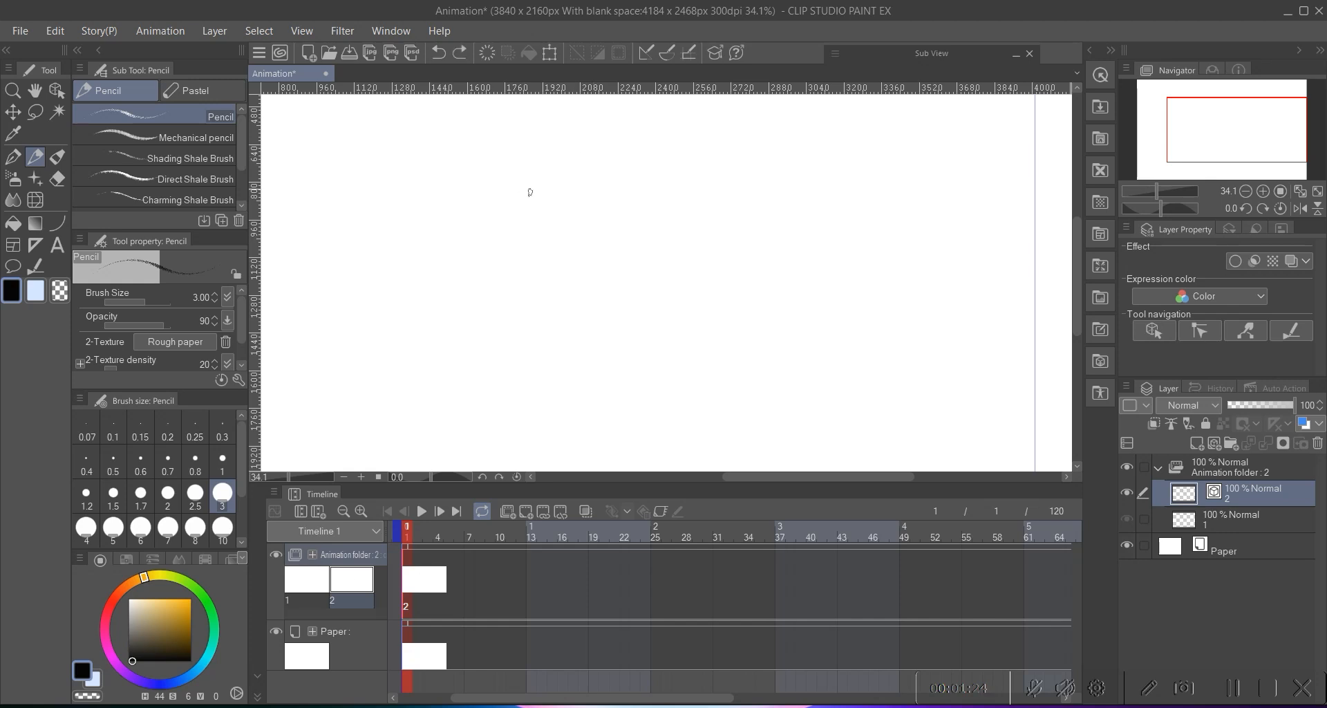
{"action": "scroll", "coordinate": [531, 213], "scroll_direction": "up", "scroll_amount": 3}
{"action": "mouse_move", "coordinate": [498, 178]}
{"action": "left_mouse_down"}
{"action": "mouse_move", "coordinate": [615, 308]}
{"action": "mouse_move", "coordinate": [458, 231]}
{"action": "mouse_move", "coordinate": [598, 168]}
{"action": "mouse_move", "coordinate": [465, 317]}
{"action": "mouse_move", "coordinate": [511, 146]}
{"action": "left_mouse_up"}
{"action": "key", "text": "ctrl+z"}
{"action": "scroll", "coordinate": [527, 254], "scroll_direction": "down", "scroll_amount": 3}
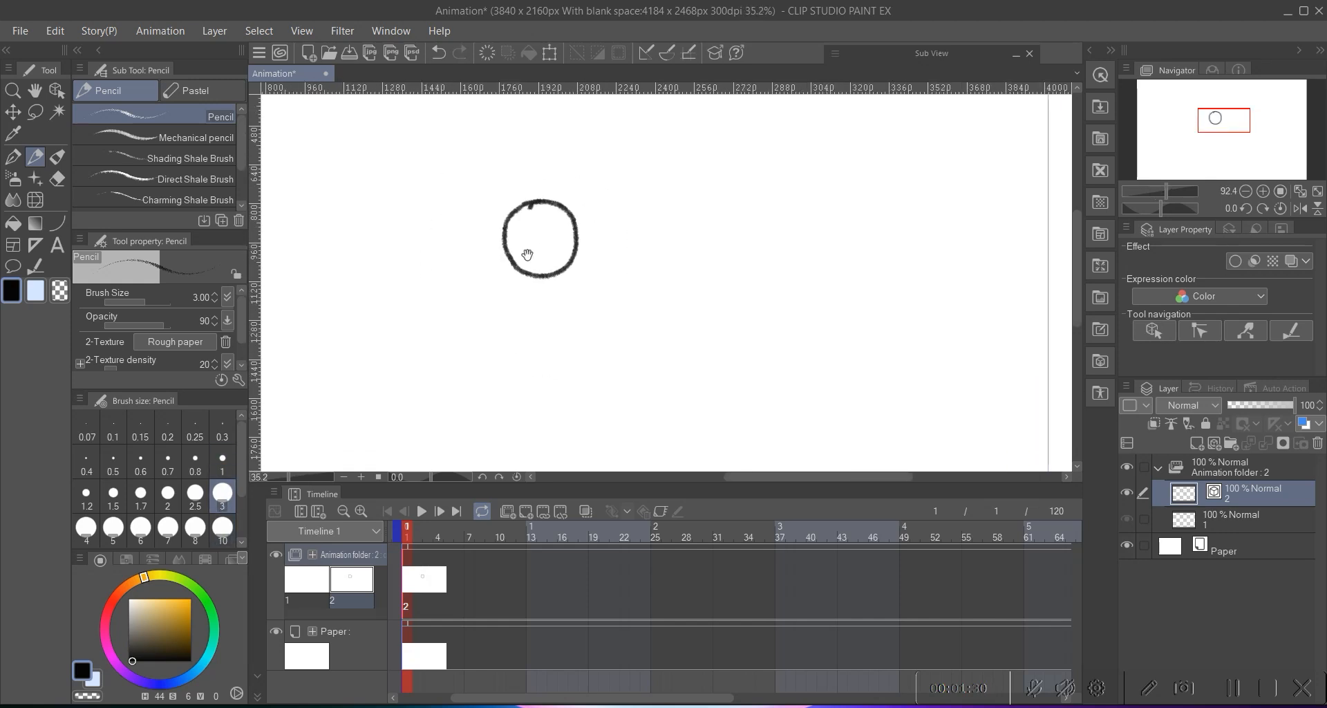
- Sketch an oval body directly below the head and a curved, pointed tail extending from its lower side
{"action": "scroll", "coordinate": [512, 92], "scroll_direction": "up", "scroll_amount": 2}
{"action": "mouse_move", "coordinate": [543, 216]}
{"action": "left_mouse_down"}
{"action": "mouse_move", "coordinate": [542, 389]}
{"action": "mouse_move", "coordinate": [546, 212]}
{"action": "left_mouse_up"}
{"action": "scroll", "coordinate": [549, 264], "scroll_direction": "up", "scroll_amount": 2}
{"action": "scroll", "coordinate": [521, 251], "scroll_direction": "down", "scroll_amount": 2}
{"action": "mouse_move", "coordinate": [541, 282]}
{"action": "left_mouse_down"}
{"action": "mouse_move", "coordinate": [744, 225]}
{"action": "mouse_move", "coordinate": [732, 284]}
{"action": "mouse_move", "coordinate": [552, 360]}
{"action": "mouse_move", "coordinate": [624, 291]}
{"action": "mouse_move", "coordinate": [572, 379]}
{"action": "mouse_move", "coordinate": [522, 370]}
{"action": "left_mouse_up"}
{"action": "key", "text": "ctrl+z"}
{"action": "scroll", "coordinate": [547, 353], "scroll_direction": "down", "scroll_amount": 2}
{"action": "scroll", "coordinate": [528, 320], "scroll_direction": "up", "scroll_amount": 1}
{"action": "key", "text": "ctrl+z"}
{"action": "scroll", "coordinate": [486, 314], "scroll_direction": "up", "scroll_amount": 3}
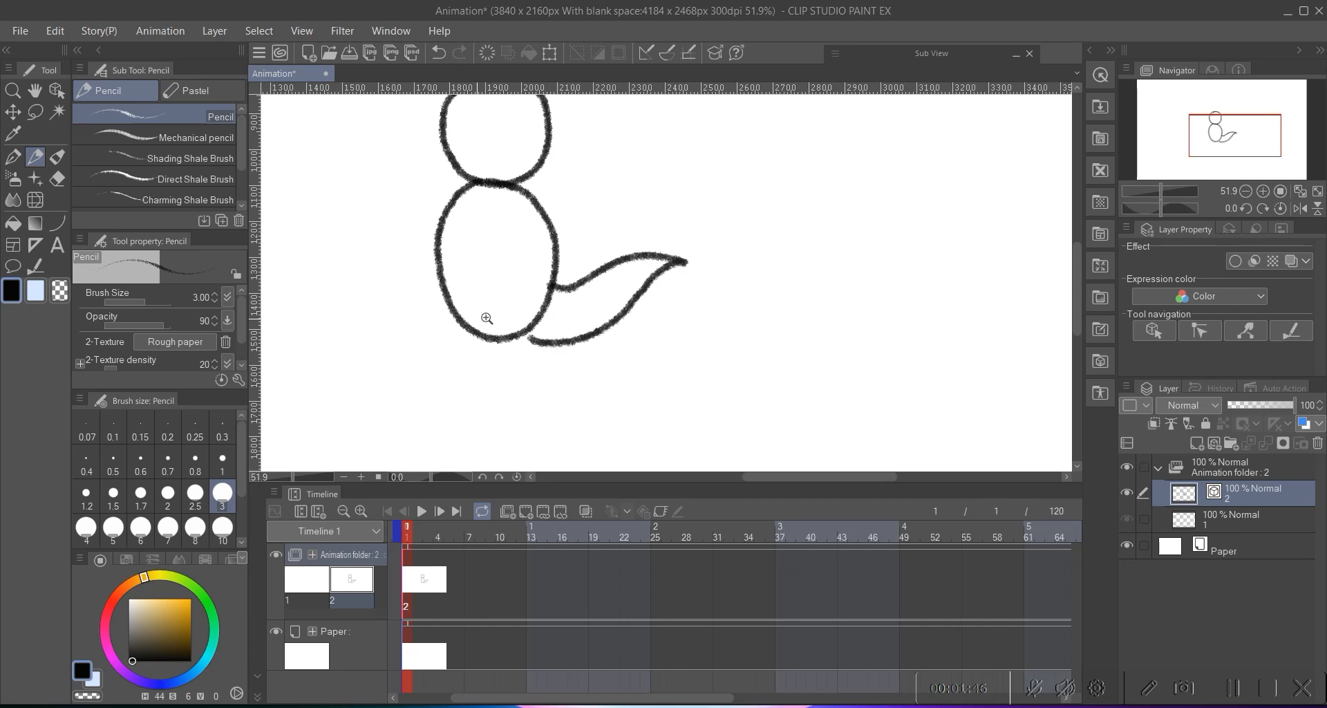
- Try to sketch a leg over the lower part of the body
{"action": "mouse_move", "coordinate": [509, 282]}
{"action": "left_mouse_down"}
{"action": "mouse_move", "coordinate": [513, 340]}
{"action": "mouse_move", "coordinate": [498, 279]}
{"action": "mouse_move", "coordinate": [549, 318]}
{"action": "mouse_move", "coordinate": [543, 300]}
{"action": "mouse_move", "coordinate": [527, 267]}
{"action": "mouse_move", "coordinate": [482, 256]}
{"action": "mouse_move", "coordinate": [533, 335]}
{"action": "left_mouse_up"}
{"action": "key", "text": "ctrl+z"}
{"action": "mouse_move", "coordinate": [505, 241]}
{"action": "left_mouse_down"}
{"action": "mouse_move", "coordinate": [517, 338]}
{"action": "mouse_move", "coordinate": [549, 339]}
{"action": "left_mouse_up"}
{"action": "mouse_move", "coordinate": [561, 241]}
{"action": "left_mouse_down"}
{"action": "mouse_move", "coordinate": [546, 283]}
{"action": "mouse_move", "coordinate": [554, 331]}
{"action": "left_mouse_up"}
{"action": "key", "text": "ctrl+z"}
{"action": "left_click_drag", "start_coordinate": [539, 304], "coordinate": [591, 295]}
{"action": "mouse_move", "coordinate": [482, 240]}
{"action": "left_mouse_down"}
{"action": "mouse_move", "coordinate": [480, 318]}
{"action": "mouse_move", "coordinate": [494, 338]}
{"action": "mouse_move", "coordinate": [492, 309]}
{"action": "left_mouse_up"}
{"action": "scroll", "coordinate": [491, 309], "scroll_direction": "up", "scroll_amount": 5}
{"action": "key", "text": "ctrl+z"}
{"action": "key", "text": "ctrl+z"}
{"action": "key", "text": "ctrl+z"}
{"action": "key", "text": "ctrl+z"}
{"action": "scroll", "coordinate": [520, 316], "scroll_direction": "down", "scroll_amount": 2}
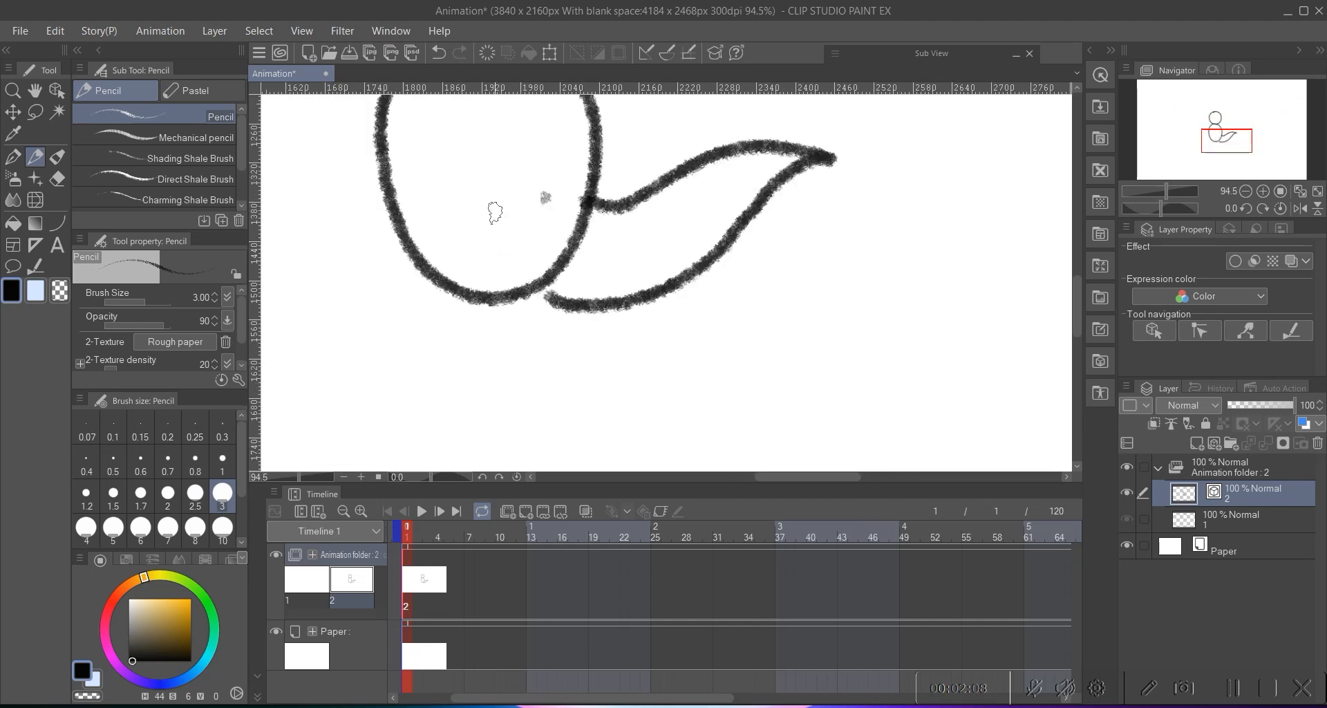
- Sketch the near leg with two curved lines and a flat foot at the base of the body
{"action": "mouse_move", "coordinate": [488, 189]}
{"action": "left_mouse_down"}
{"action": "mouse_move", "coordinate": [541, 315]}
{"action": "mouse_move", "coordinate": [494, 300]}
{"action": "mouse_move", "coordinate": [551, 335]}
{"action": "left_mouse_up"}
{"action": "key", "text": "ctrl+z"}
{"action": "left_click_drag", "start_coordinate": [557, 189], "coordinate": [577, 318]}
{"action": "left_click_drag", "start_coordinate": [557, 193], "coordinate": [553, 337]}
{"action": "key", "text": "ctrl+z"}
{"action": "key", "text": "ctrl+z"}
{"action": "left_click_drag", "start_coordinate": [557, 190], "coordinate": [538, 340]}
{"action": "key", "text": "ctrl+z"}
{"action": "mouse_move", "coordinate": [558, 194]}
{"action": "left_mouse_down"}
{"action": "mouse_move", "coordinate": [551, 261]}
{"action": "mouse_move", "coordinate": [570, 329]}
{"action": "mouse_move", "coordinate": [537, 332]}
{"action": "left_mouse_up"}
{"action": "left_click_drag", "start_coordinate": [482, 284], "coordinate": [544, 291]}
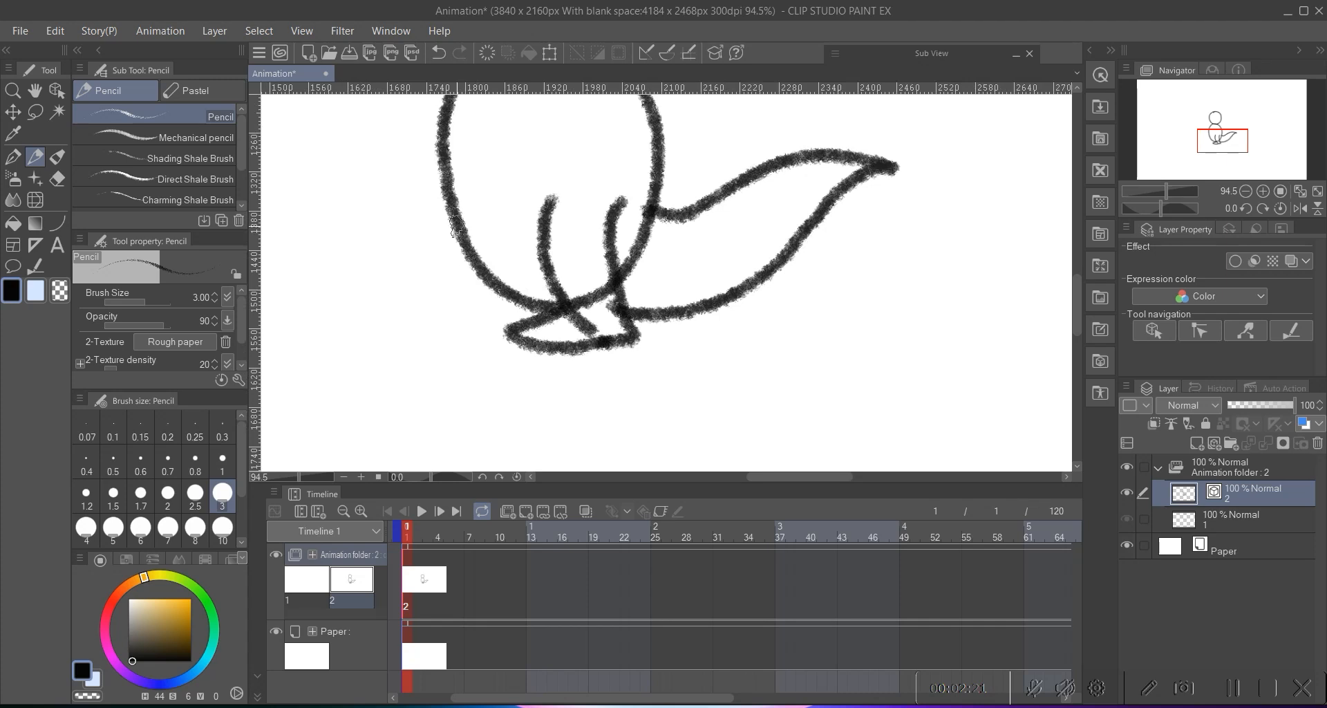
- Sketch the far leg and its foot along the front edge of the body
{"action": "mouse_move", "coordinate": [446, 217]}
{"action": "left_mouse_down"}
{"action": "mouse_move", "coordinate": [472, 322]}
{"action": "mouse_move", "coordinate": [406, 324]}
{"action": "mouse_move", "coordinate": [503, 344]}
{"action": "left_mouse_up"}
{"action": "key", "text": "ctrl+z"}
{"action": "mouse_move", "coordinate": [462, 303]}
{"action": "left_mouse_down"}
{"action": "mouse_move", "coordinate": [450, 341]}
{"action": "mouse_move", "coordinate": [508, 344]}
{"action": "left_mouse_up"}
{"action": "scroll", "coordinate": [470, 308], "scroll_direction": "down", "scroll_amount": 4}
{"action": "scroll", "coordinate": [460, 291], "scroll_direction": "up", "scroll_amount": 5}
{"action": "key", "text": "ctrl+z"}
{"action": "mouse_move", "coordinate": [446, 263]}
{"action": "left_mouse_down"}
{"action": "mouse_move", "coordinate": [389, 293]}
{"action": "mouse_move", "coordinate": [511, 305]}
{"action": "left_mouse_up"}
{"action": "scroll", "coordinate": [534, 296], "scroll_direction": "down", "scroll_amount": 4}
{"action": "scroll", "coordinate": [528, 208], "scroll_direction": "up", "scroll_amount": 2}
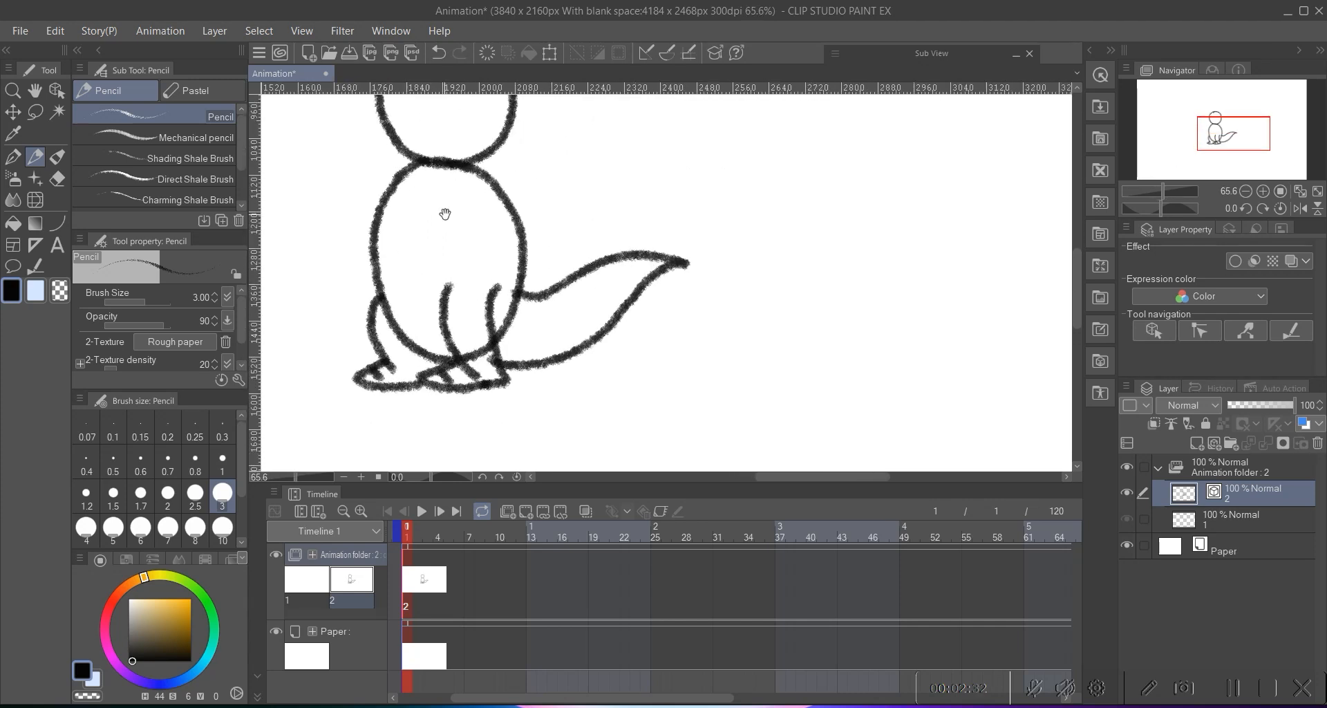
- Sketch a long crocodile snout across the head, with a mouth line and pointed teeth
{"action": "left_click_drag", "start_coordinate": [396, 247], "coordinate": [419, 248]}
{"action": "mouse_move", "coordinate": [440, 247]}
{"action": "left_mouse_down"}
{"action": "mouse_move", "coordinate": [464, 247]}
{"action": "mouse_move", "coordinate": [409, 212]}
{"action": "mouse_move", "coordinate": [522, 189]}
{"action": "left_mouse_up"}
{"action": "left_click_drag", "start_coordinate": [361, 238], "coordinate": [559, 204]}
{"action": "left_click_drag", "start_coordinate": [345, 235], "coordinate": [378, 256]}
{"action": "mouse_move", "coordinate": [392, 242]}
{"action": "left_mouse_down"}
{"action": "mouse_move", "coordinate": [462, 235]}
{"action": "mouse_move", "coordinate": [414, 259]}
{"action": "mouse_move", "coordinate": [470, 228]}
{"action": "left_mouse_up"}
{"action": "key", "text": "ctrl+z"}
{"action": "key", "text": "ctrl+z"}
{"action": "mouse_move", "coordinate": [470, 228]}
{"action": "left_mouse_down"}
{"action": "mouse_move", "coordinate": [520, 220]}
{"action": "mouse_move", "coordinate": [500, 220]}
{"action": "left_mouse_up"}
{"action": "scroll", "coordinate": [497, 222], "scroll_direction": "right", "scroll_amount": 2}
{"action": "key", "text": "ctrl+z"}
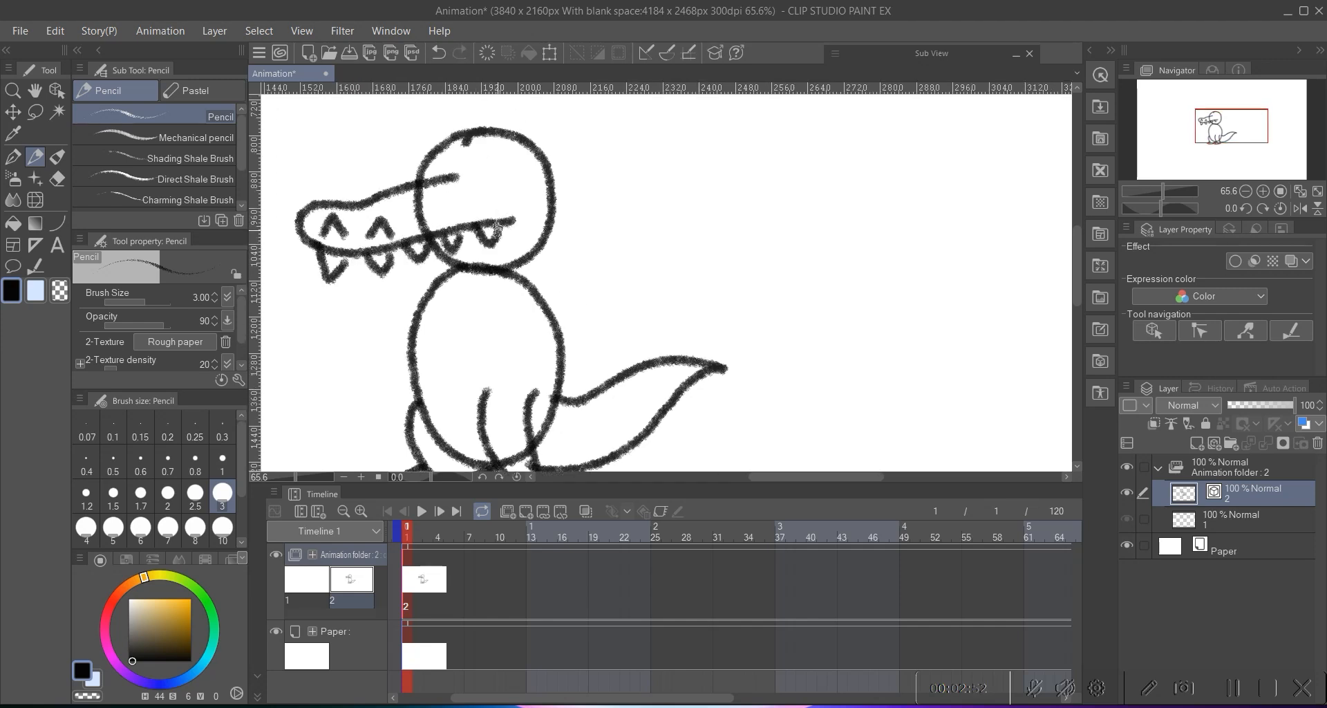
- Sketch the crocodile's round eyes and the outer contours behind the head and jaw
{"action": "scroll", "coordinate": [449, 207], "scroll_direction": "right", "scroll_amount": 3}
{"action": "mouse_move", "coordinate": [379, 193]}
{"action": "left_mouse_down"}
{"action": "mouse_move", "coordinate": [450, 148]}
{"action": "mouse_move", "coordinate": [487, 208]}
{"action": "mouse_move", "coordinate": [512, 184]}
{"action": "mouse_move", "coordinate": [430, 257]}
{"action": "mouse_move", "coordinate": [376, 249]}
{"action": "left_mouse_up"}
{"action": "scroll", "coordinate": [449, 149], "scroll_direction": "right", "scroll_amount": 2}
{"action": "scroll", "coordinate": [449, 197], "scroll_direction": "down", "scroll_amount": 2}
{"action": "scroll", "coordinate": [449, 197], "scroll_direction": "left", "scroll_amount": 2}
{"action": "scroll", "coordinate": [377, 249], "scroll_direction": "up", "scroll_amount": 2}
{"action": "mouse_move", "coordinate": [351, 144]}
{"action": "left_mouse_down"}
{"action": "mouse_move", "coordinate": [402, 128]}
{"action": "mouse_move", "coordinate": [498, 142]}
{"action": "mouse_move", "coordinate": [529, 235]}
{"action": "left_mouse_up"}
{"action": "key", "text": "ctrl+z"}
{"action": "scroll", "coordinate": [457, 162], "scroll_direction": "up", "scroll_amount": 1}
{"action": "scroll", "coordinate": [460, 162], "scroll_direction": "left", "scroll_amount": 1}
{"action": "key", "text": "ctrl+z"}
{"action": "mouse_move", "coordinate": [440, 146]}
{"action": "left_mouse_down"}
{"action": "mouse_move", "coordinate": [535, 170]}
{"action": "mouse_move", "coordinate": [547, 242]}
{"action": "left_mouse_up"}
{"action": "scroll", "coordinate": [546, 242], "scroll_direction": "down", "scroll_amount": 2}
- Sketch the near arm with a clawed hand, and add belly lines and tail stripes
{"action": "left_click_drag", "start_coordinate": [496, 202], "coordinate": [509, 242]}
{"action": "key", "text": "ctrl+z"}
{"action": "left_click_drag", "start_coordinate": [482, 200], "coordinate": [524, 291]}
{"action": "scroll", "coordinate": [484, 277], "scroll_direction": "down", "scroll_amount": 1}
{"action": "left_click_drag", "start_coordinate": [415, 181], "coordinate": [411, 349]}
{"action": "key", "text": "ctrl+z"}
{"action": "mouse_move", "coordinate": [420, 191]}
{"action": "left_mouse_down"}
{"action": "mouse_move", "coordinate": [382, 318]}
{"action": "mouse_move", "coordinate": [478, 277]}
{"action": "mouse_move", "coordinate": [474, 317]}
{"action": "mouse_move", "coordinate": [443, 331]}
{"action": "left_mouse_up"}
{"action": "key", "text": "ctrl+z"}
{"action": "key", "text": "ctrl+z"}
{"action": "left_click_drag", "start_coordinate": [399, 195], "coordinate": [446, 227]}
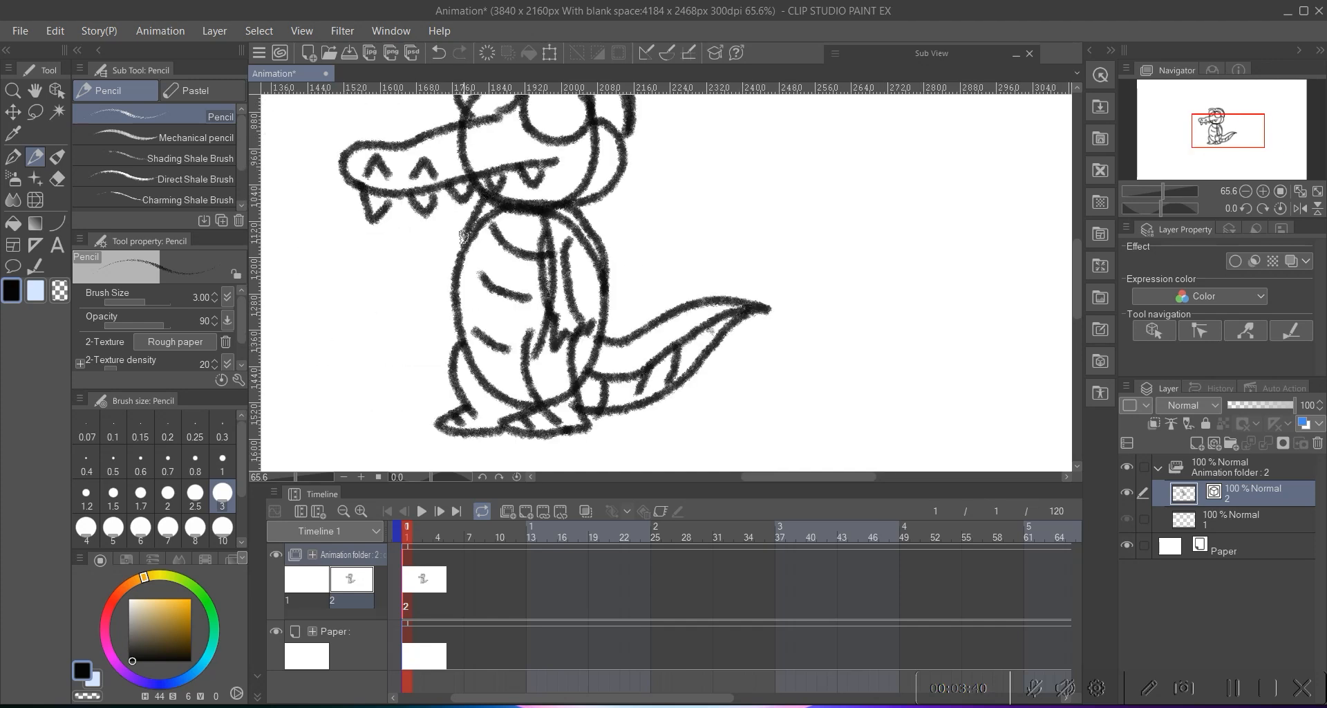
- Sketch the far arm along the front of the body and shade the dark pupils in the eyes
{"action": "left_click_drag", "start_coordinate": [484, 214], "coordinate": [449, 294]}
{"action": "key", "text": "ctrl+z"}
{"action": "mouse_move", "coordinate": [456, 195]}
{"action": "left_mouse_down"}
{"action": "mouse_move", "coordinate": [506, 264]}
{"action": "mouse_move", "coordinate": [502, 184]}
{"action": "mouse_move", "coordinate": [476, 196]}
{"action": "mouse_move", "coordinate": [528, 185]}
{"action": "mouse_move", "coordinate": [527, 210]}
{"action": "mouse_move", "coordinate": [401, 169]}
{"action": "mouse_move", "coordinate": [406, 199]}
{"action": "mouse_move", "coordinate": [432, 183]}
{"action": "mouse_move", "coordinate": [494, 217]}
{"action": "mouse_move", "coordinate": [534, 200]}
{"action": "left_mouse_up"}
{"action": "key", "text": "ctrl+z"}
{"action": "scroll", "coordinate": [512, 255], "scroll_direction": "down", "scroll_amount": 4}
{"action": "scroll", "coordinate": [525, 185], "scroll_direction": "up", "scroll_amount": 5}
{"action": "scroll", "coordinate": [529, 208], "scroll_direction": "down", "scroll_amount": 4}
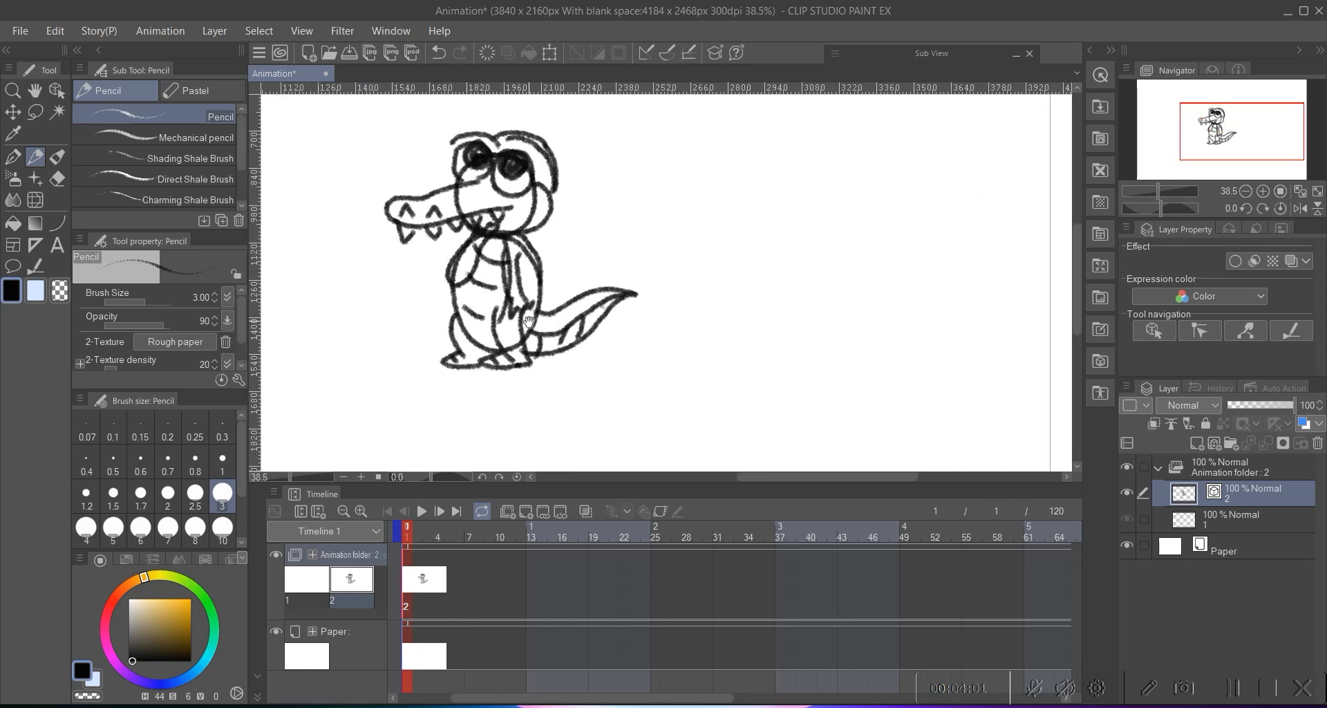
{"action": "scroll", "coordinate": [531, 275], "scroll_direction": "down", "scroll_amount": 3}
{"action": "scroll", "coordinate": [532, 275], "scroll_direction": "up", "scroll_amount": 3}
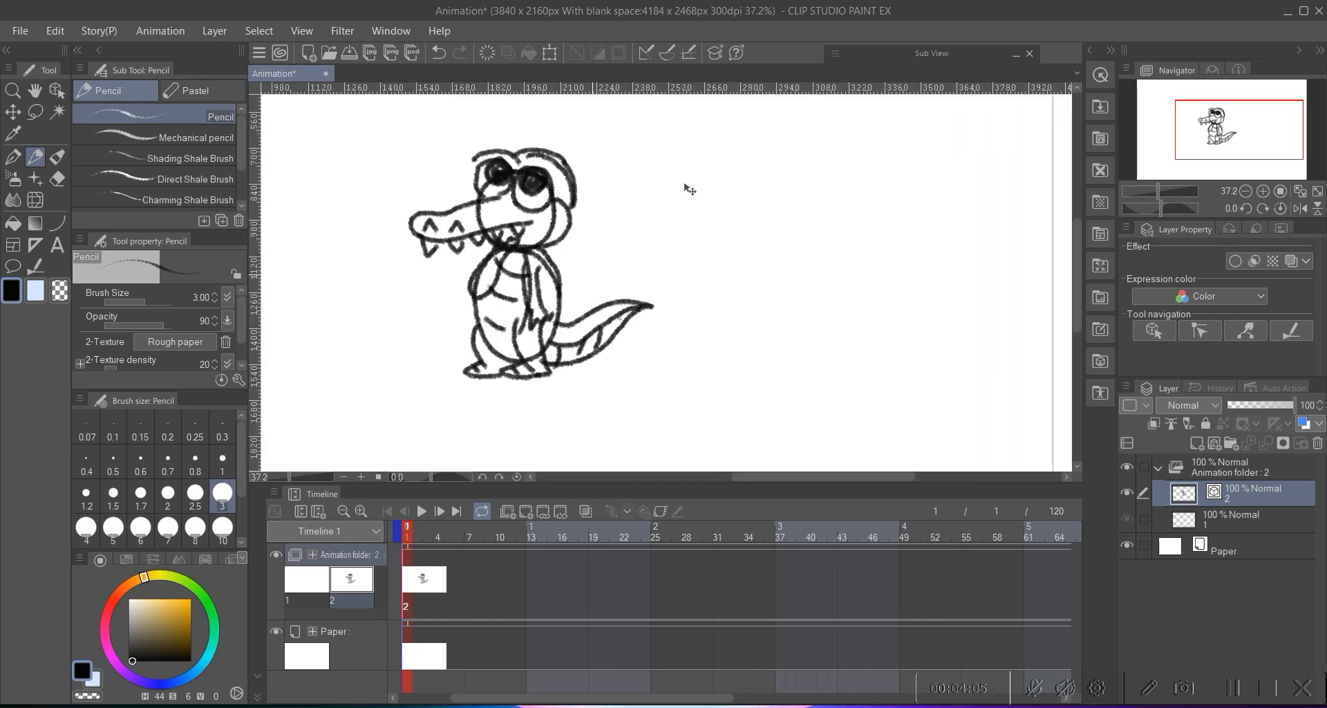
- Rotate the whole crocodile sketch slightly counterclockwise with the Scale/Rotate transformation
{"action": "key", "text": "ctrl+t"}
{"action": "left_click_drag", "start_coordinate": [839, 209], "coordinate": [838, 196]}
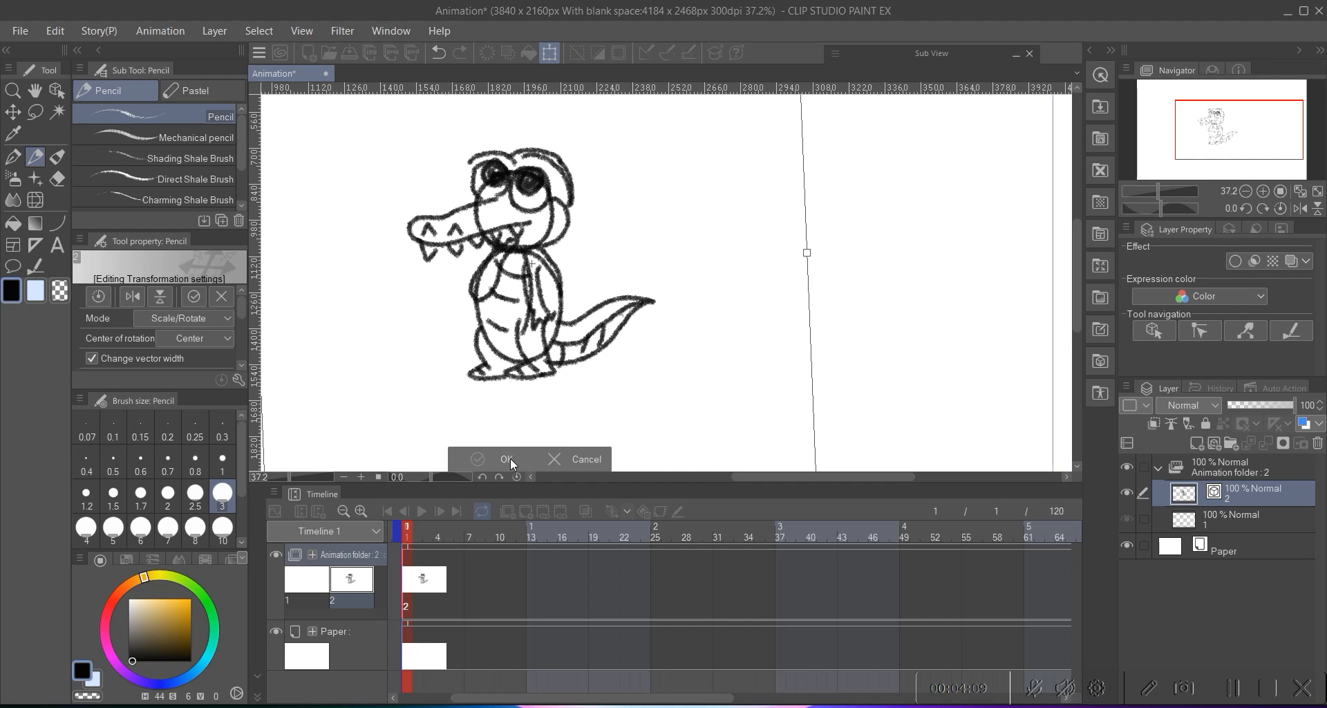
{"action": "key", "text": "Return"}
{"action": "scroll", "coordinate": [616, 236], "scroll_direction": "down", "scroll_amount": 3}
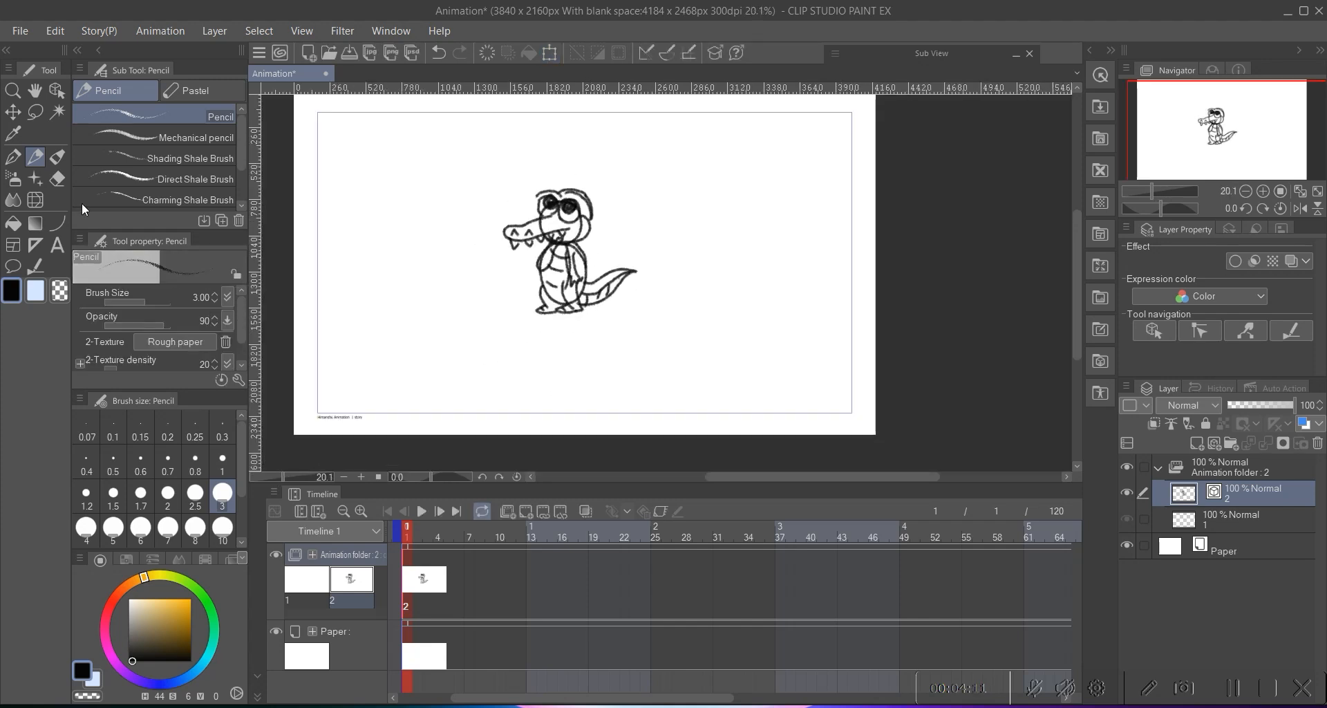
{"action": "scroll", "coordinate": [531, 233], "scroll_direction": "up", "scroll_amount": 3}
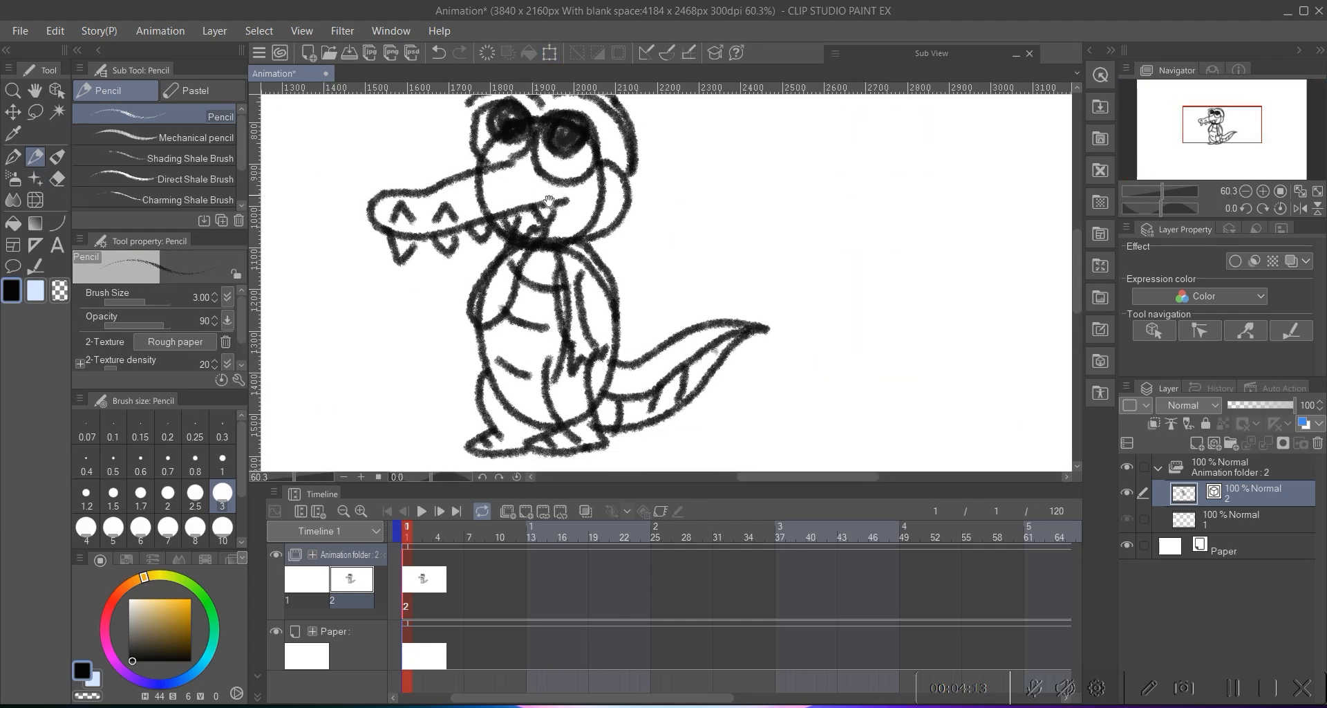
{"action": "scroll", "coordinate": [531, 234], "scroll_direction": "down", "scroll_amount": 3}
{"action": "scroll", "coordinate": [510, 256], "scroll_direction": "up", "scroll_amount": 4}
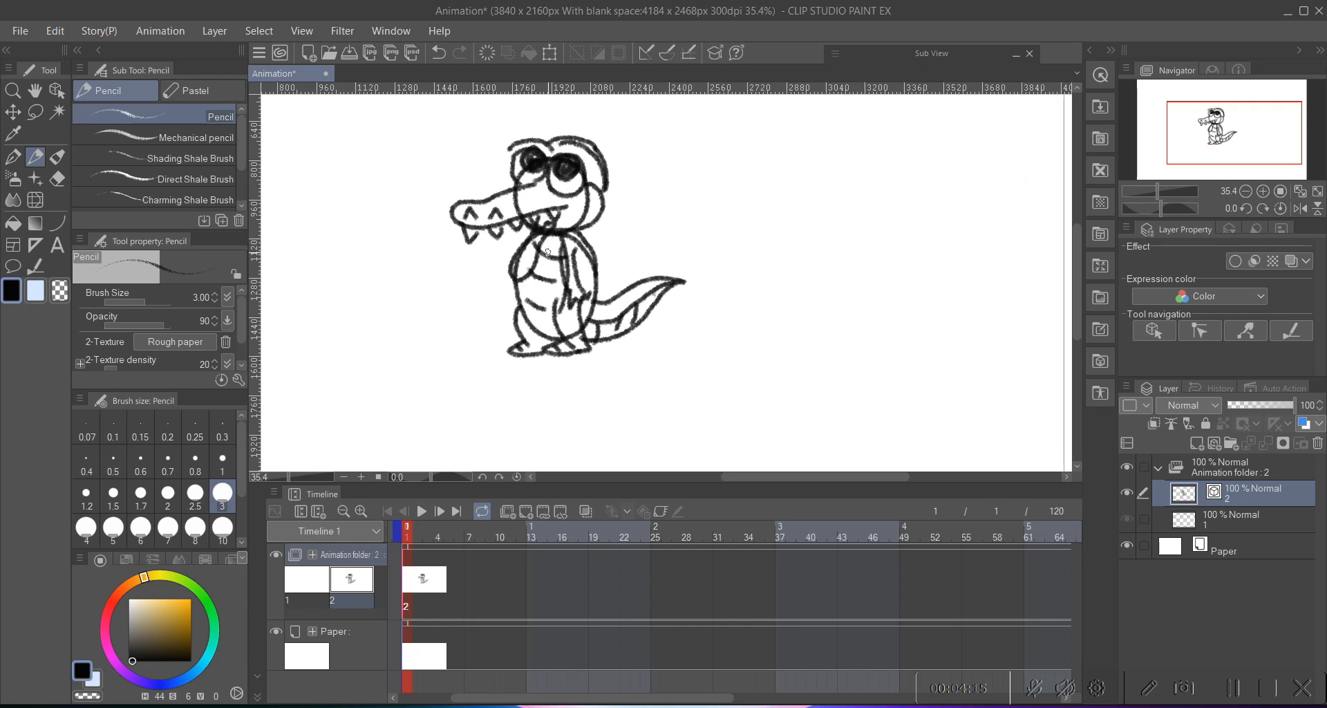
- Create a folder for cel 2 and insert the crocodile sketch layer into it
{"action": "right_click", "coordinate": [1247, 492]}
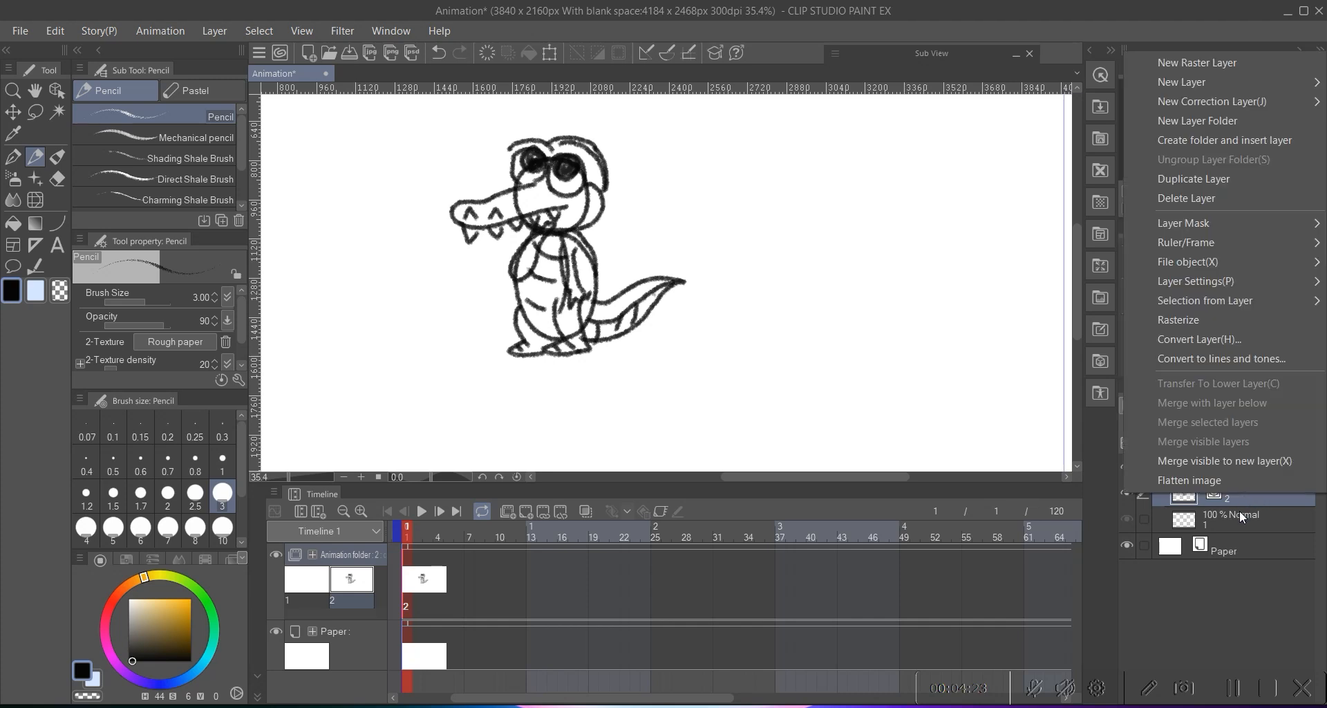
{"action": "left_click", "coordinate": [1234, 586]}
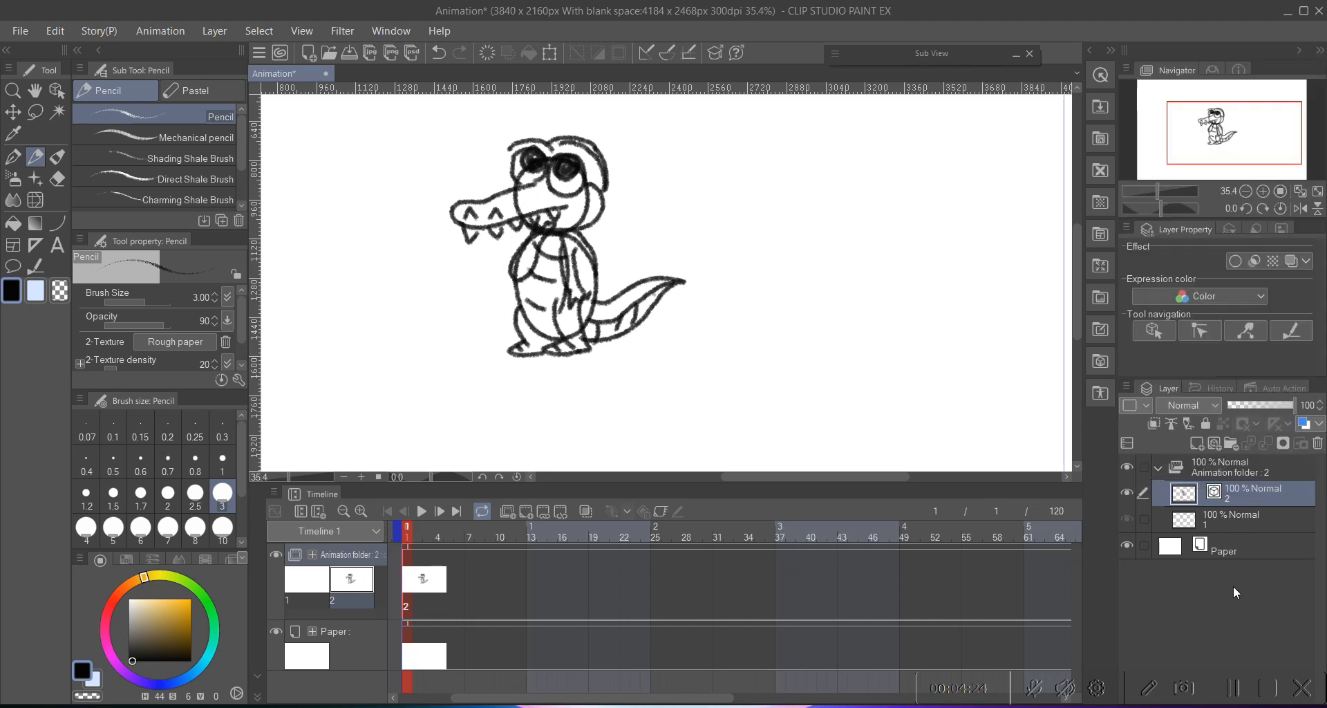
{"action": "right_click", "coordinate": [1247, 501]}
{"action": "left_click", "coordinate": [1247, 501]}
{"action": "right_click", "coordinate": [1247, 501]}
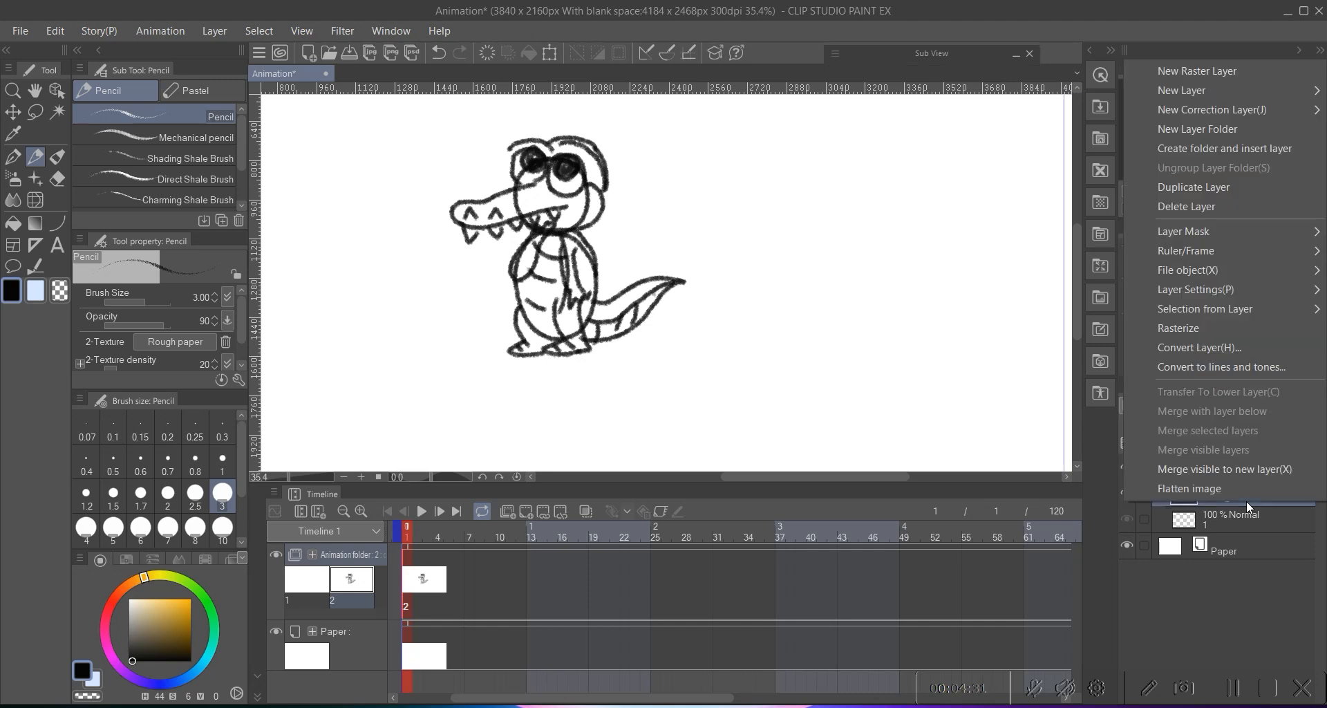
{"action": "left_click", "coordinate": [1280, 153]}
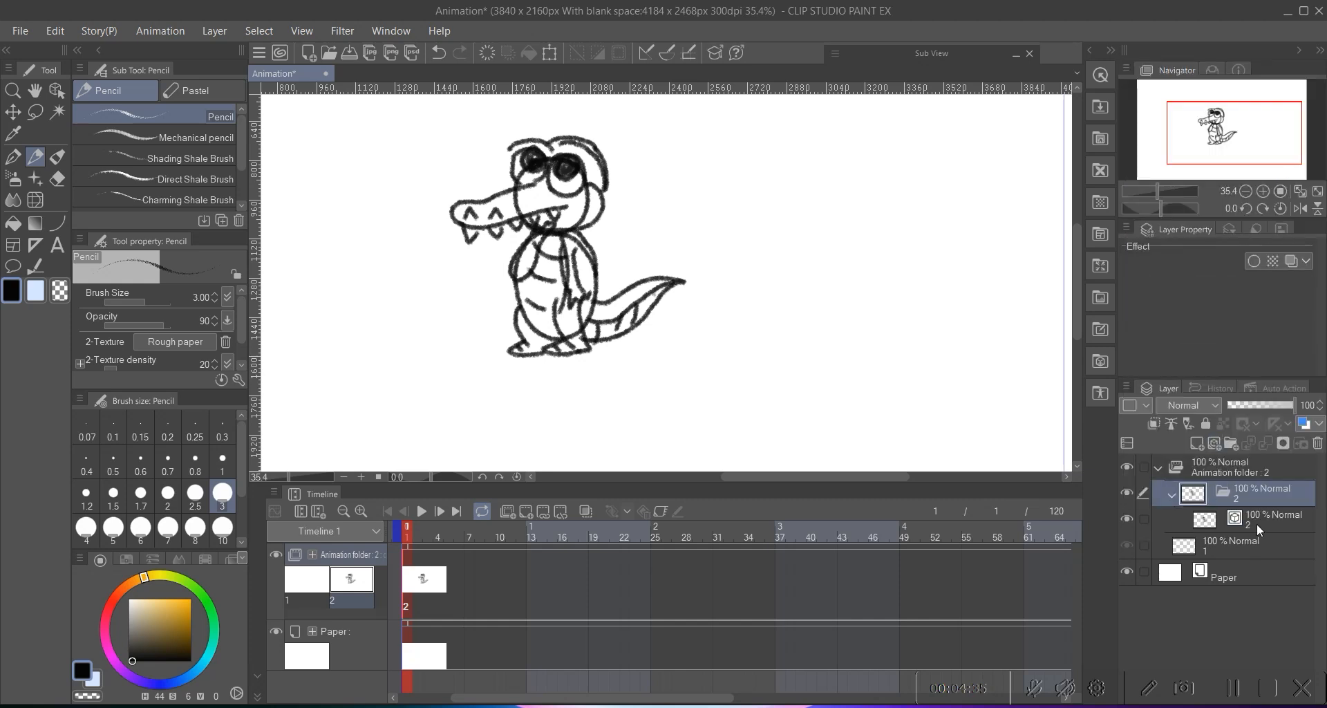
- Add a new vector layer above the sketch inside folder 2, and apply the blue layer color to the sketch layer
{"action": "left_click", "coordinate": [1257, 524]}
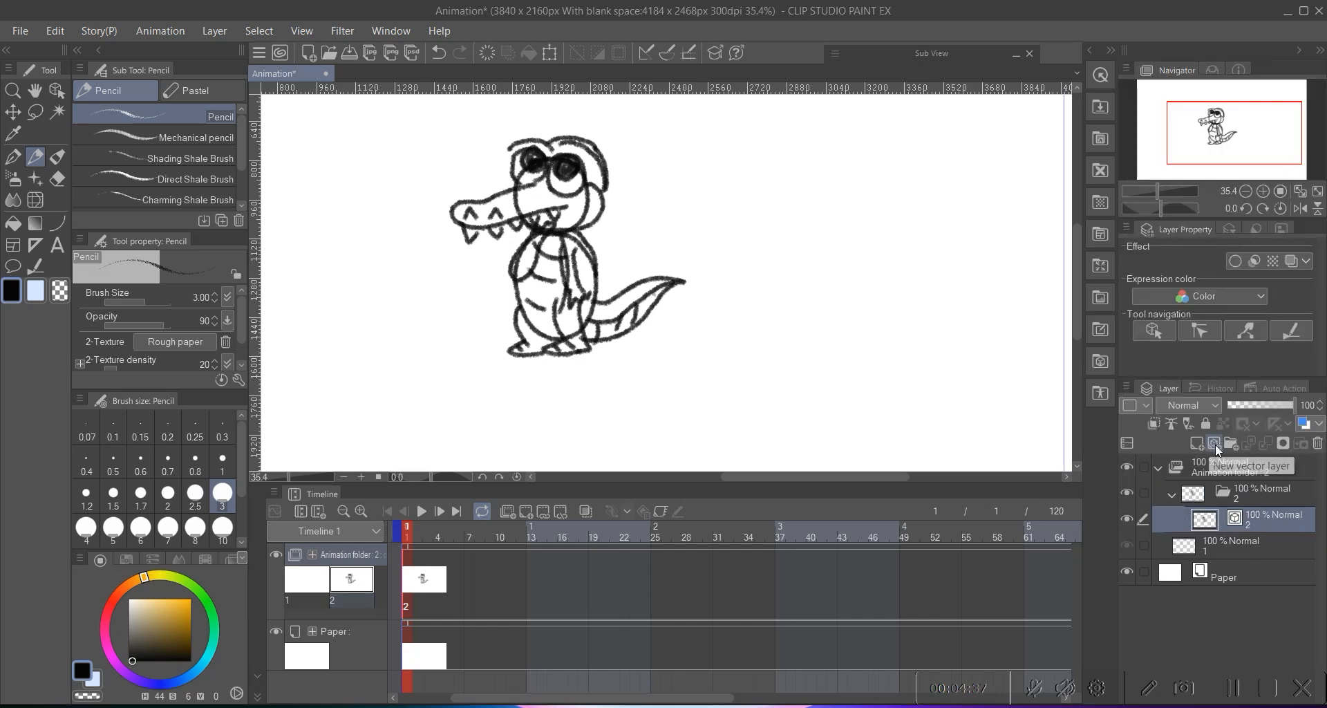
{"action": "left_click", "coordinate": [1198, 443]}
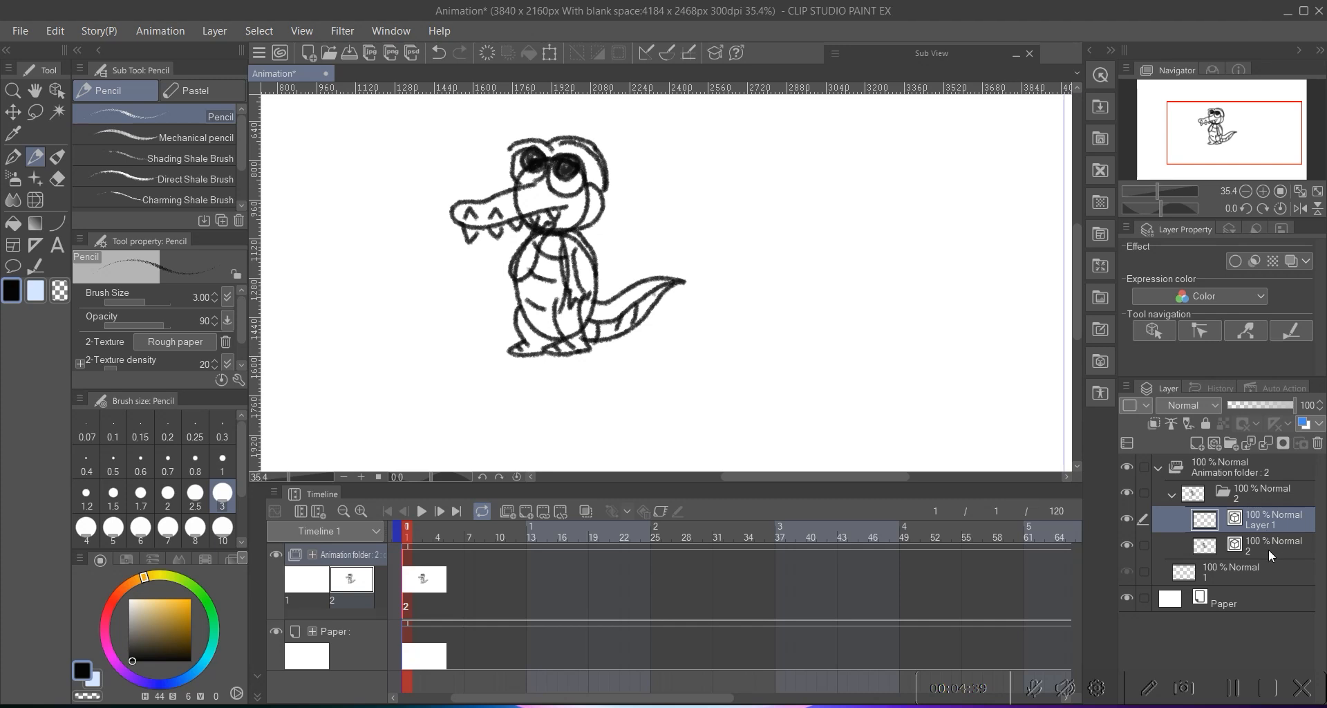
{"action": "left_click", "coordinate": [1268, 549]}
{"action": "left_click", "coordinate": [1306, 425]}
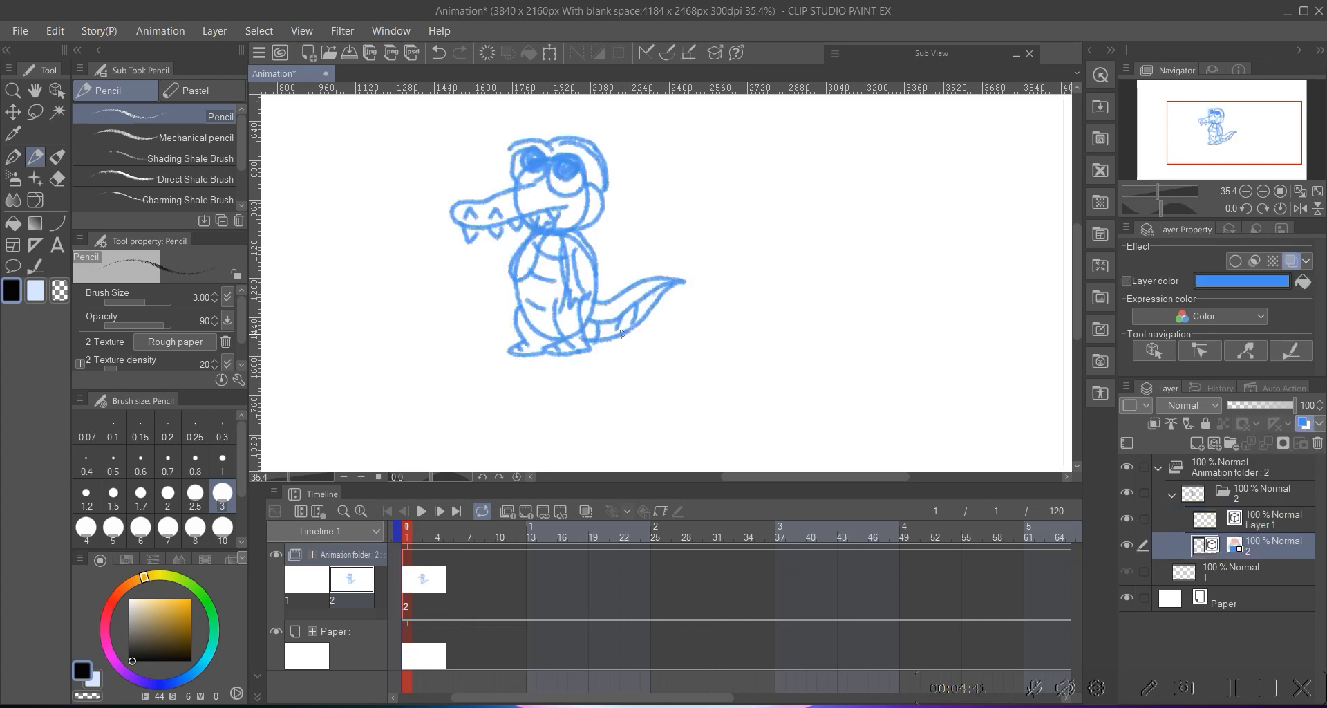
- Switch the drawing tool to the Real G-Pen and frame the crocodile's head for inking
{"action": "left_click_drag", "start_coordinate": [551, 211], "coordinate": [647, 256]}
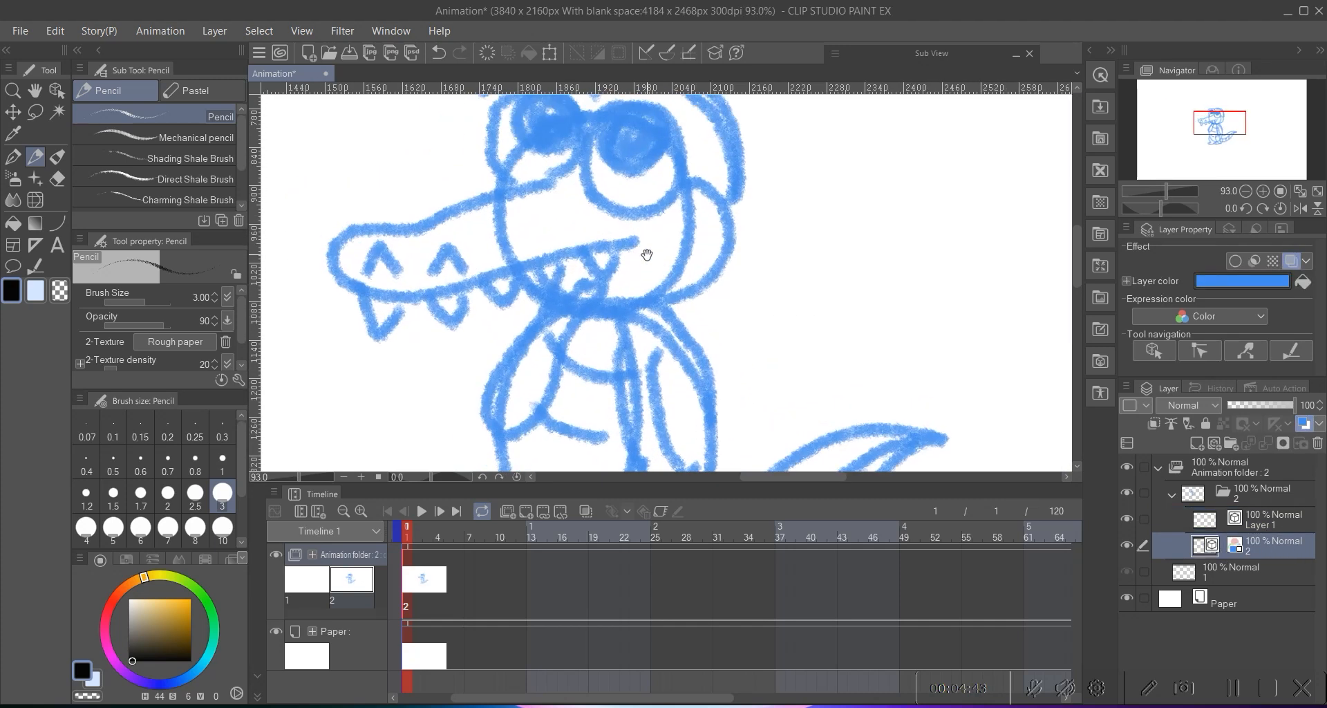
{"action": "mouse_move", "coordinate": [448, 181]}
{"action": "left_mouse_down"}
{"action": "mouse_move", "coordinate": [429, 208]}
{"action": "mouse_move", "coordinate": [465, 235]}
{"action": "left_mouse_up"}
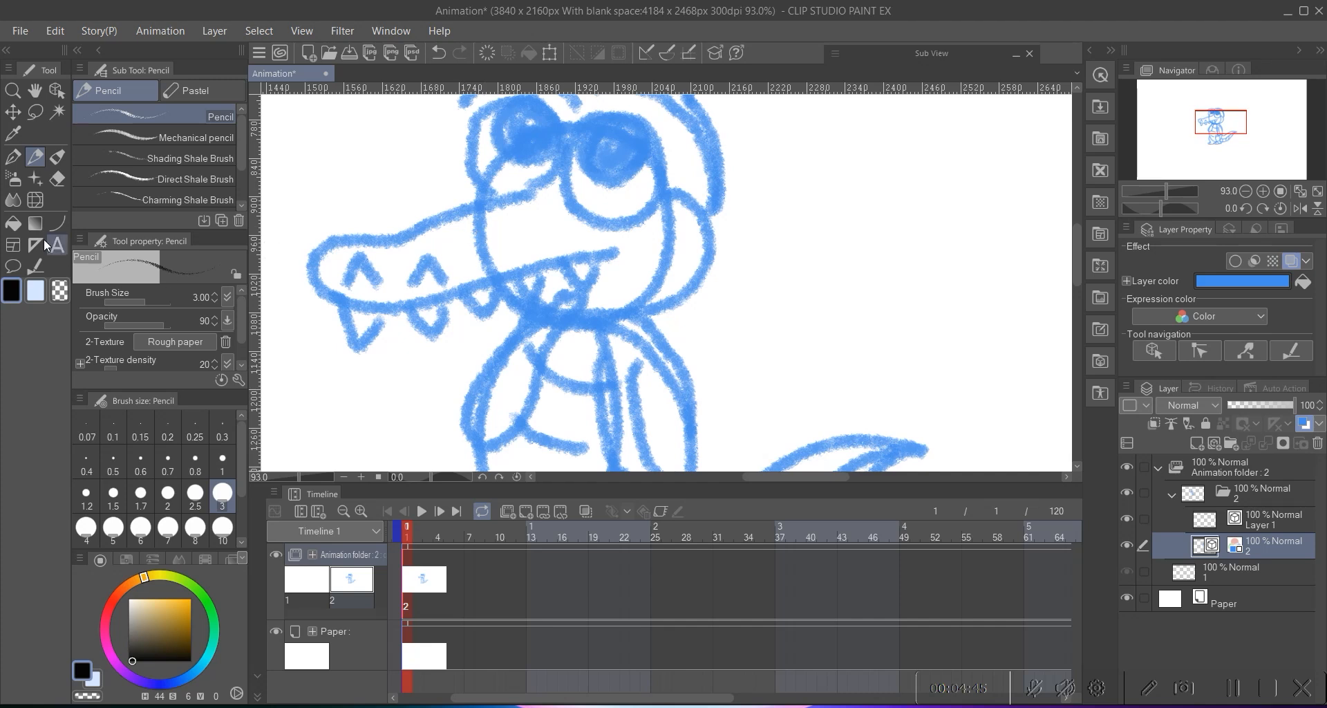
{"action": "left_click", "coordinate": [13, 162]}
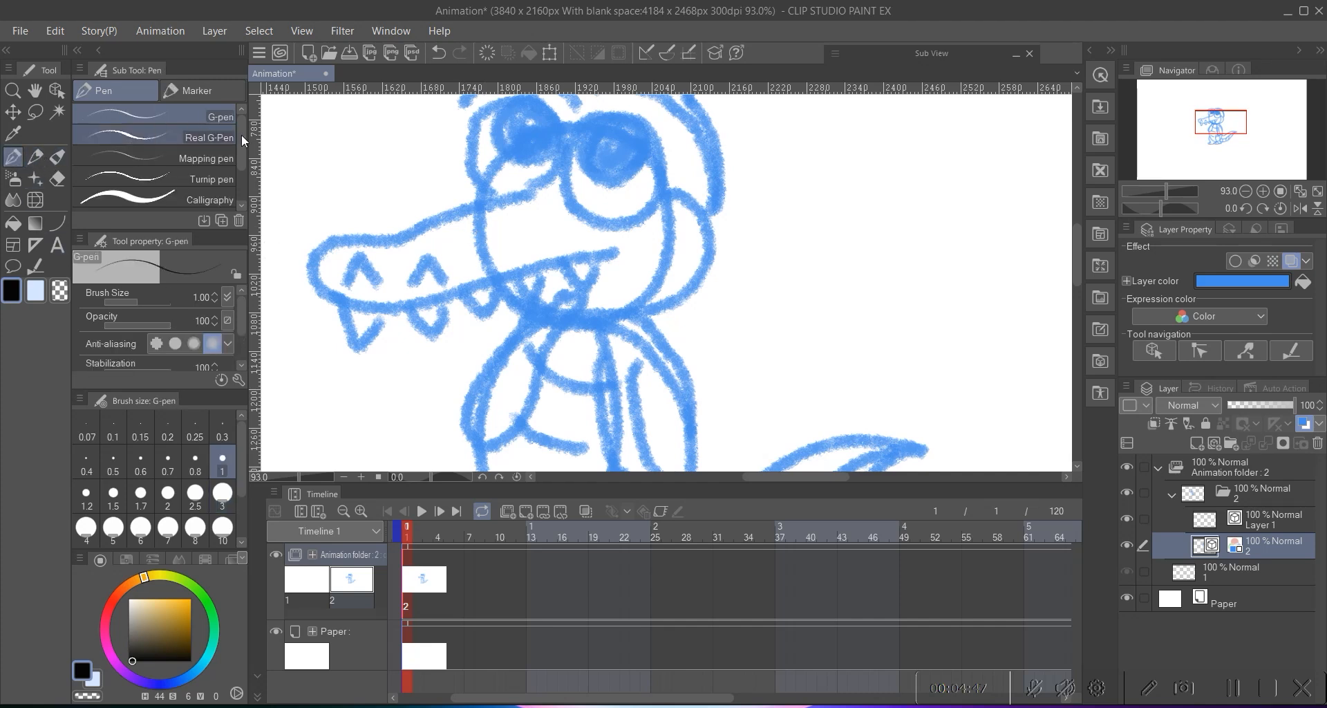
{"action": "left_click_drag", "start_coordinate": [421, 207], "coordinate": [391, 195]}
{"action": "left_click", "coordinate": [206, 136]}
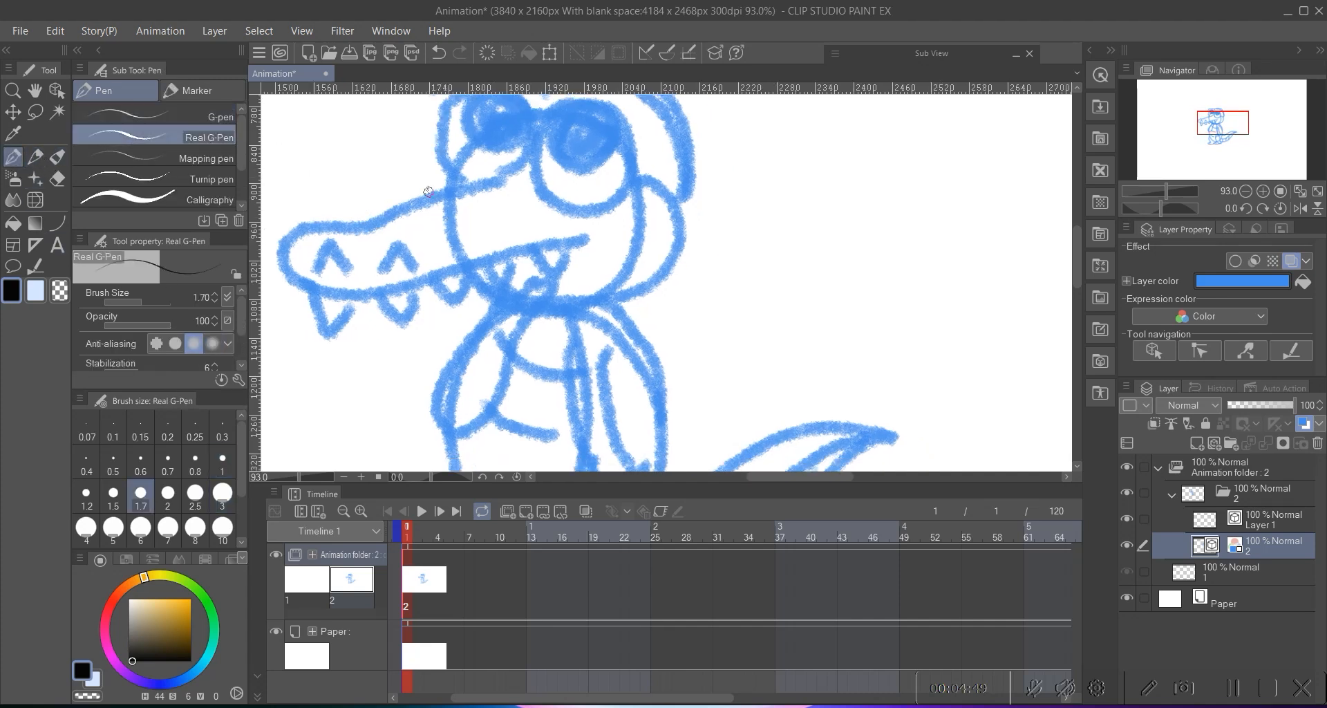
- Undo the stray stroke on the sketch layer and make the empty vector layer above it active for inking
{"action": "left_click_drag", "start_coordinate": [509, 186], "coordinate": [374, 230]}
{"action": "key", "text": "ctrl+z"}
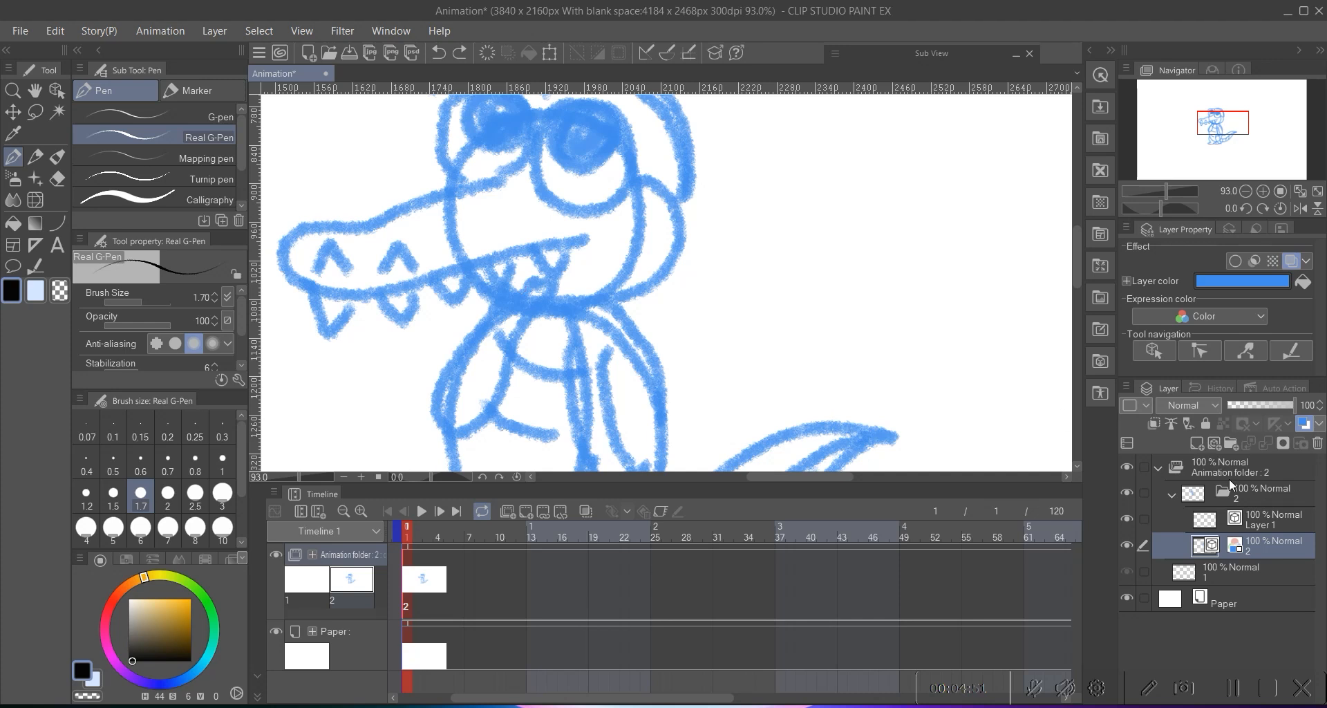
{"action": "left_click", "coordinate": [1259, 521]}
- Try inking the snout's upper outline with the Real G-Pen at brush sizes 1.7 and 1
{"action": "left_click_drag", "start_coordinate": [444, 186], "coordinate": [496, 184]}
{"action": "left_click_drag", "start_coordinate": [411, 220], "coordinate": [554, 178]}
{"action": "key", "text": "ctrl+z"}
{"action": "left_click_drag", "start_coordinate": [411, 219], "coordinate": [568, 159]}
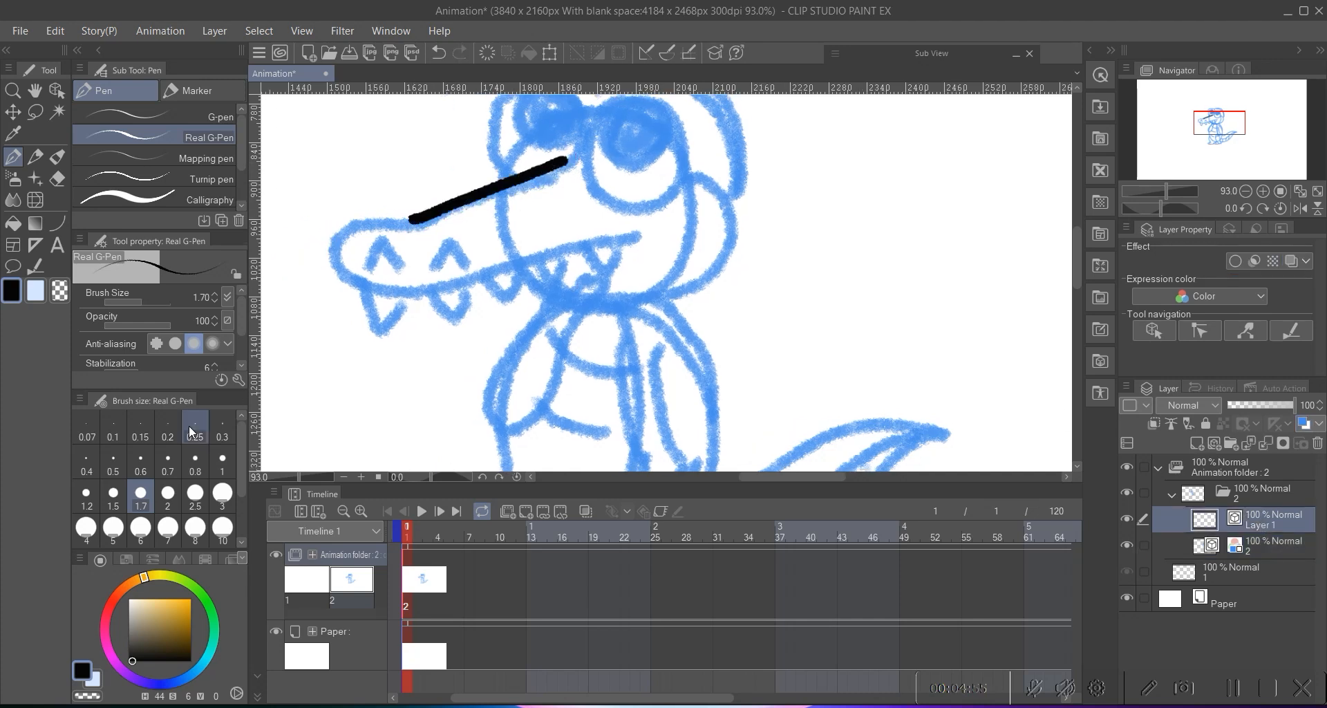
{"action": "key", "text": "ctrl+z"}
{"action": "left_click", "coordinate": [222, 459]}
{"action": "left_click_drag", "start_coordinate": [413, 227], "coordinate": [575, 161]}
{"action": "key", "text": "ctrl+z"}
- Try inking the snout's upper outline with the Mapping pen
{"action": "left_click", "coordinate": [382, 249]}
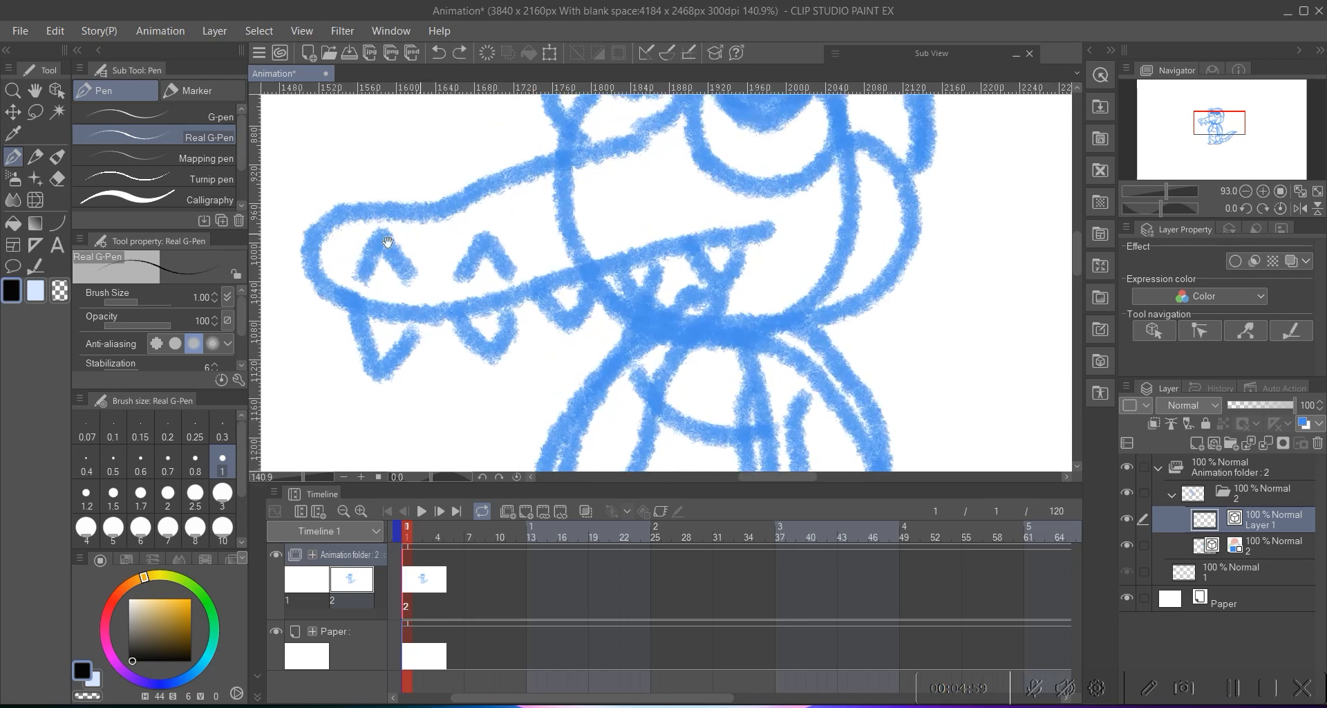
{"action": "left_click", "coordinate": [193, 157]}
{"action": "left_click_drag", "start_coordinate": [416, 222], "coordinate": [599, 157]}
{"action": "key", "text": "ctrl+z"}
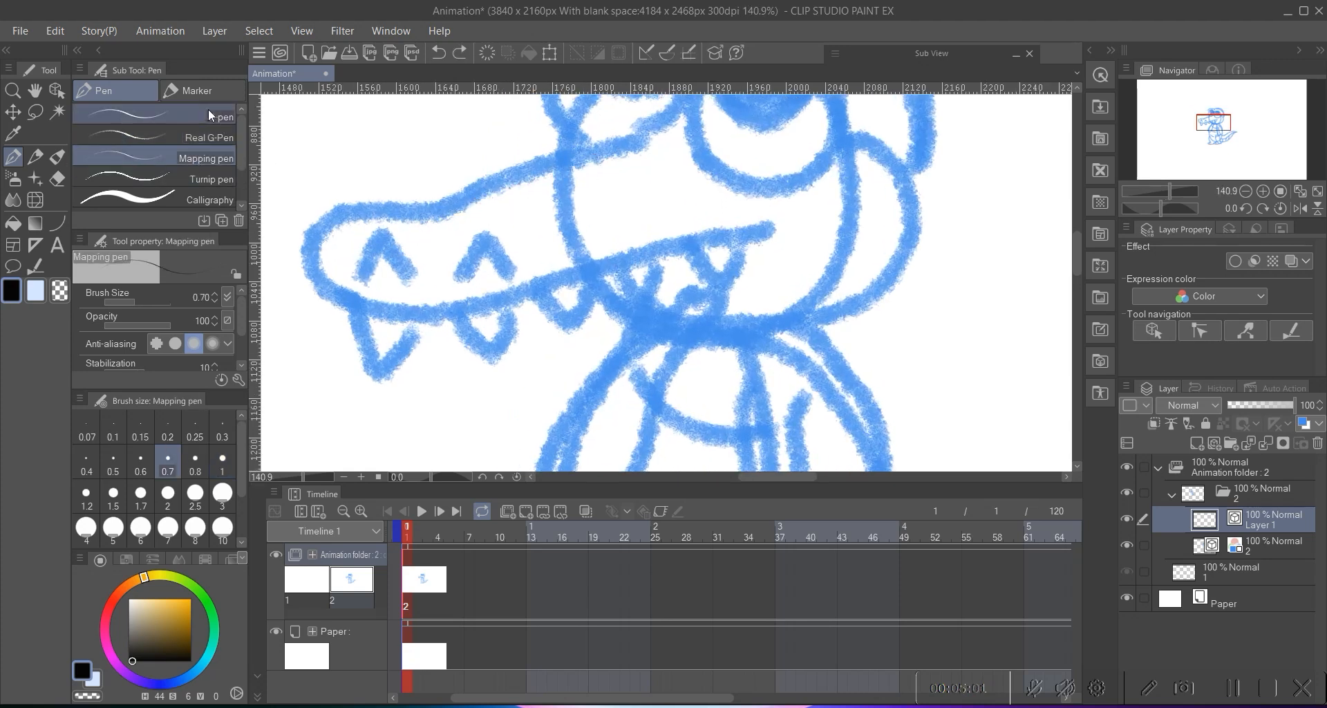
- Ink the snout's outline, both nostrils and the long mouth line with the G-pen at brush size 1
{"action": "left_click", "coordinate": [209, 110]}
{"action": "mouse_move", "coordinate": [515, 213]}
{"action": "left_mouse_down"}
{"action": "mouse_move", "coordinate": [428, 227]}
{"action": "mouse_move", "coordinate": [438, 214]}
{"action": "mouse_move", "coordinate": [495, 273]}
{"action": "mouse_move", "coordinate": [562, 245]}
{"action": "left_mouse_up"}
{"action": "left_click_drag", "start_coordinate": [484, 290], "coordinate": [564, 218]}
{"action": "mouse_move", "coordinate": [407, 289]}
{"action": "left_mouse_down"}
{"action": "mouse_move", "coordinate": [443, 289]}
{"action": "mouse_move", "coordinate": [423, 255]}
{"action": "left_mouse_up"}
{"action": "mouse_move", "coordinate": [455, 264]}
{"action": "left_mouse_down"}
{"action": "mouse_move", "coordinate": [492, 222]}
{"action": "mouse_move", "coordinate": [495, 266]}
{"action": "left_mouse_up"}
{"action": "key", "text": "ctrl+z"}
{"action": "key", "text": "ctrl+z"}
{"action": "mouse_move", "coordinate": [347, 268]}
{"action": "left_mouse_down"}
{"action": "mouse_move", "coordinate": [493, 229]}
{"action": "mouse_move", "coordinate": [484, 268]}
{"action": "left_mouse_up"}
{"action": "key", "text": "ctrl+z"}
{"action": "left_click_drag", "start_coordinate": [417, 209], "coordinate": [473, 217]}
{"action": "mouse_move", "coordinate": [465, 206]}
{"action": "left_mouse_down"}
{"action": "mouse_move", "coordinate": [418, 192]}
{"action": "mouse_move", "coordinate": [384, 293]}
{"action": "mouse_move", "coordinate": [574, 302]}
{"action": "mouse_move", "coordinate": [868, 226]}
{"action": "left_mouse_up"}
{"action": "mouse_move", "coordinate": [512, 187]}
{"action": "left_mouse_down"}
{"action": "mouse_move", "coordinate": [406, 235]}
{"action": "mouse_move", "coordinate": [594, 167]}
{"action": "left_mouse_up"}
{"action": "left_click_drag", "start_coordinate": [595, 166], "coordinate": [525, 256]}
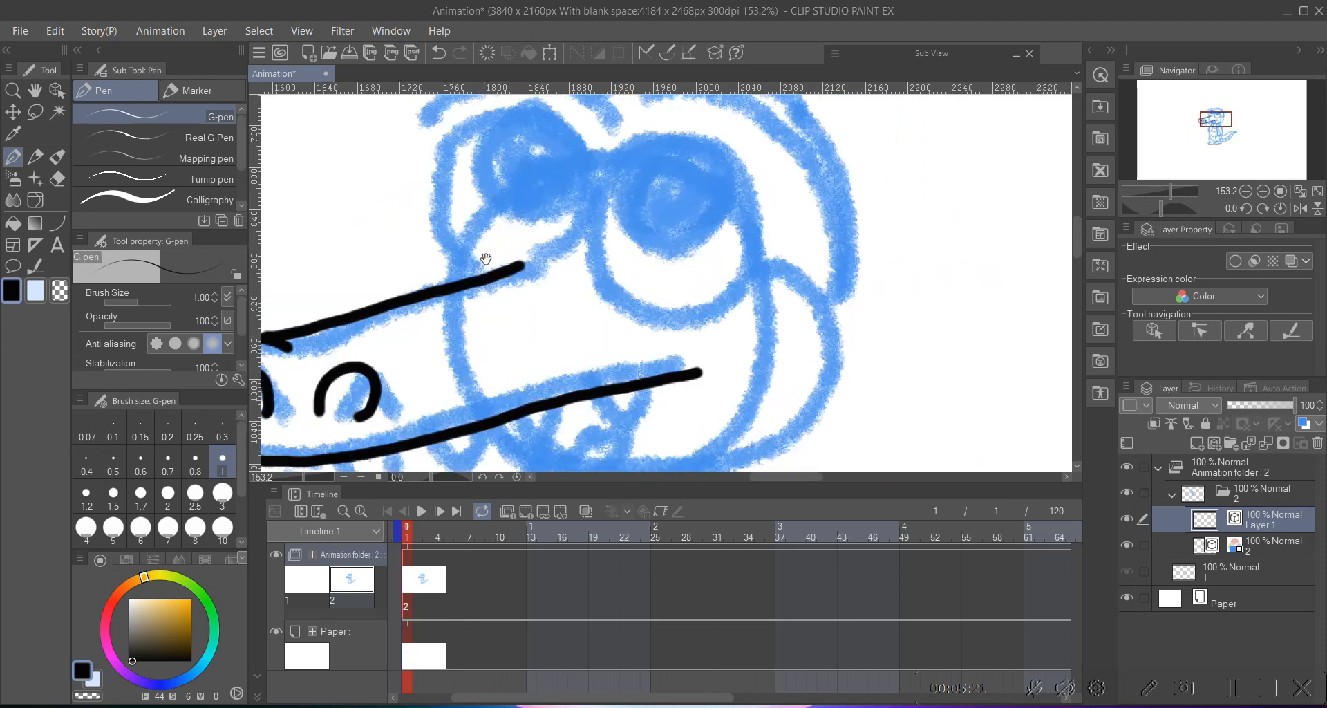
- Ink the outlines of both round eyes and their large pupils over the sketch
{"action": "left_click_drag", "start_coordinate": [454, 348], "coordinate": [557, 154]}
{"action": "mouse_move", "coordinate": [351, 257]}
{"action": "left_mouse_down"}
{"action": "mouse_move", "coordinate": [392, 286]}
{"action": "mouse_move", "coordinate": [401, 265]}
{"action": "left_mouse_up"}
{"action": "mouse_move", "coordinate": [472, 262]}
{"action": "left_mouse_down"}
{"action": "mouse_move", "coordinate": [529, 250]}
{"action": "mouse_move", "coordinate": [456, 251]}
{"action": "left_mouse_up"}
{"action": "mouse_move", "coordinate": [349, 251]}
{"action": "left_mouse_down"}
{"action": "mouse_move", "coordinate": [358, 265]}
{"action": "mouse_move", "coordinate": [405, 250]}
{"action": "left_mouse_up"}
{"action": "key", "text": "ctrl+z"}
{"action": "mouse_move", "coordinate": [455, 242]}
{"action": "left_mouse_down"}
{"action": "mouse_move", "coordinate": [531, 236]}
{"action": "mouse_move", "coordinate": [566, 264]}
{"action": "mouse_move", "coordinate": [621, 251]}
{"action": "mouse_move", "coordinate": [750, 186]}
{"action": "left_mouse_up"}
{"action": "scroll", "coordinate": [630, 221], "scroll_direction": "down", "scroll_amount": 5}
{"action": "scroll", "coordinate": [631, 221], "scroll_direction": "up", "scroll_amount": 5}
{"action": "mouse_move", "coordinate": [559, 154]}
{"action": "left_mouse_down"}
{"action": "mouse_move", "coordinate": [502, 173]}
{"action": "mouse_move", "coordinate": [527, 318]}
{"action": "mouse_move", "coordinate": [492, 191]}
{"action": "mouse_move", "coordinate": [626, 253]}
{"action": "mouse_move", "coordinate": [553, 229]}
{"action": "left_mouse_up"}
{"action": "key", "text": "ctrl+z"}
{"action": "key", "text": "ctrl+z"}
- Ink the cheek and lower jaw curve and the zigzag row of teeth below the mouth line
{"action": "mouse_move", "coordinate": [480, 300]}
{"action": "left_mouse_down"}
{"action": "mouse_move", "coordinate": [449, 269]}
{"action": "mouse_move", "coordinate": [559, 296]}
{"action": "left_mouse_up"}
{"action": "left_click_drag", "start_coordinate": [656, 253], "coordinate": [517, 244]}
{"action": "mouse_move", "coordinate": [477, 188]}
{"action": "left_mouse_down"}
{"action": "mouse_move", "coordinate": [646, 266]}
{"action": "mouse_move", "coordinate": [393, 231]}
{"action": "mouse_move", "coordinate": [498, 233]}
{"action": "left_mouse_up"}
{"action": "mouse_move", "coordinate": [448, 184]}
{"action": "left_mouse_down"}
{"action": "mouse_move", "coordinate": [425, 225]}
{"action": "mouse_move", "coordinate": [568, 305]}
{"action": "mouse_move", "coordinate": [541, 305]}
{"action": "mouse_move", "coordinate": [607, 164]}
{"action": "left_mouse_up"}
{"action": "key", "text": "ctrl+z"}
{"action": "mouse_move", "coordinate": [418, 204]}
{"action": "left_mouse_down"}
{"action": "mouse_move", "coordinate": [540, 212]}
{"action": "mouse_move", "coordinate": [400, 163]}
{"action": "mouse_move", "coordinate": [370, 174]}
{"action": "left_mouse_up"}
{"action": "mouse_move", "coordinate": [558, 244]}
{"action": "left_mouse_down"}
{"action": "mouse_move", "coordinate": [488, 182]}
{"action": "mouse_move", "coordinate": [590, 195]}
{"action": "mouse_move", "coordinate": [580, 229]}
{"action": "mouse_move", "coordinate": [580, 187]}
{"action": "mouse_move", "coordinate": [621, 250]}
{"action": "mouse_move", "coordinate": [495, 278]}
{"action": "left_mouse_up"}
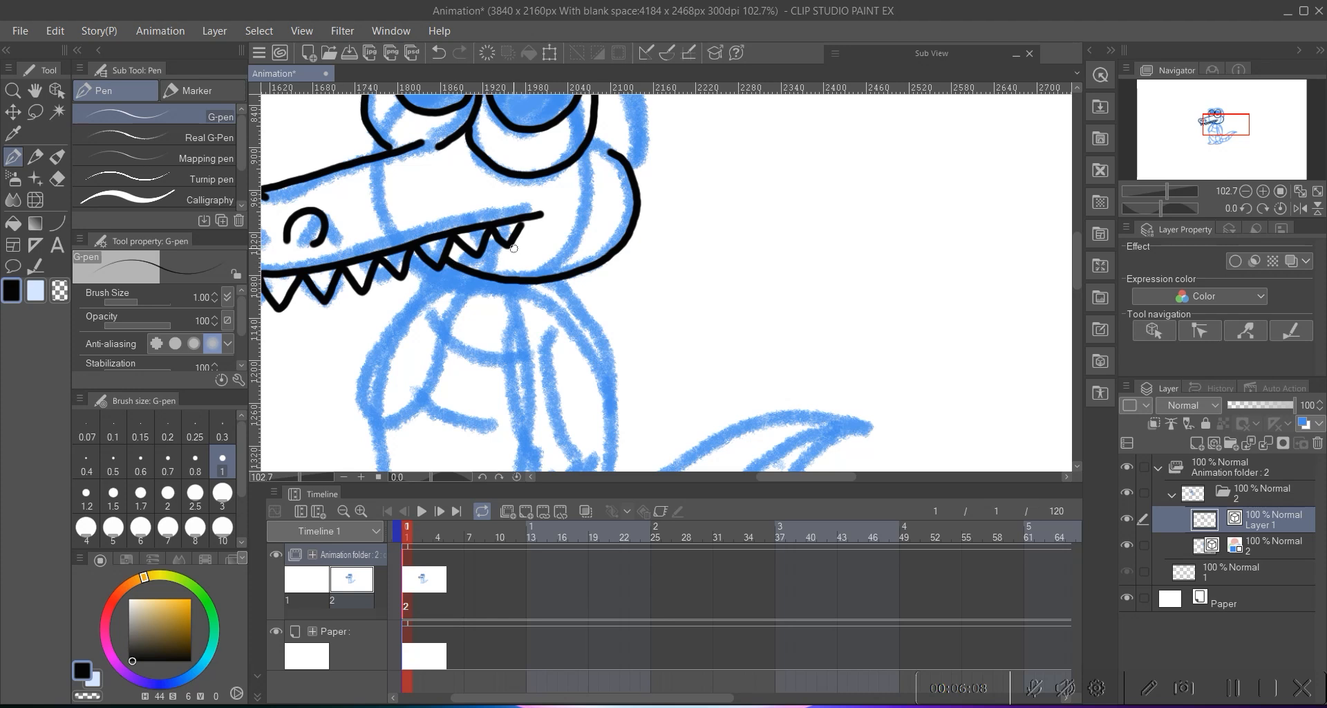
- Ink the curved brow lines above both eyes
{"action": "key", "text": "ctrl+minus"}
{"action": "key", "text": "ctrl+minus"}
{"action": "mouse_move", "coordinate": [525, 242]}
{"action": "left_mouse_down"}
{"action": "mouse_move", "coordinate": [532, 154]}
{"action": "mouse_move", "coordinate": [424, 169]}
{"action": "mouse_move", "coordinate": [390, 217]}
{"action": "mouse_move", "coordinate": [414, 177]}
{"action": "left_mouse_up"}
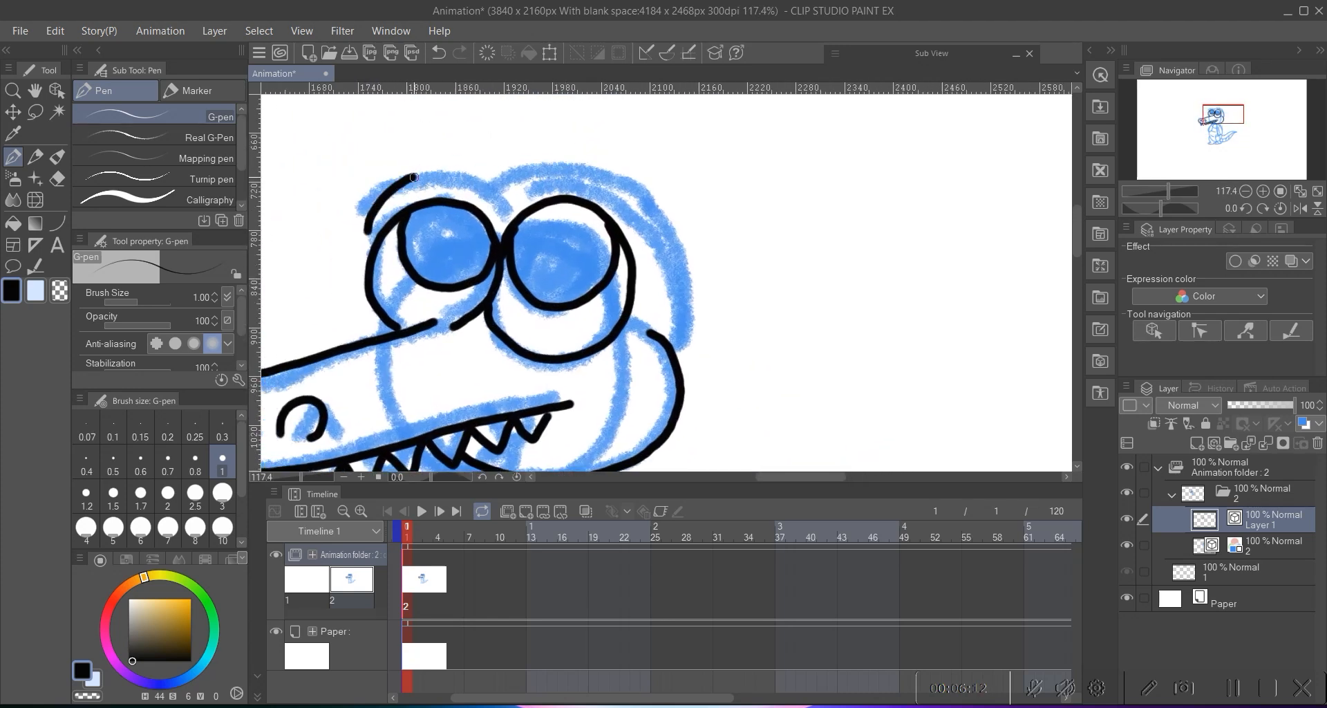
{"action": "mouse_move", "coordinate": [509, 206]}
{"action": "left_mouse_down"}
{"action": "mouse_move", "coordinate": [446, 191]}
{"action": "mouse_move", "coordinate": [523, 163]}
{"action": "left_mouse_up"}
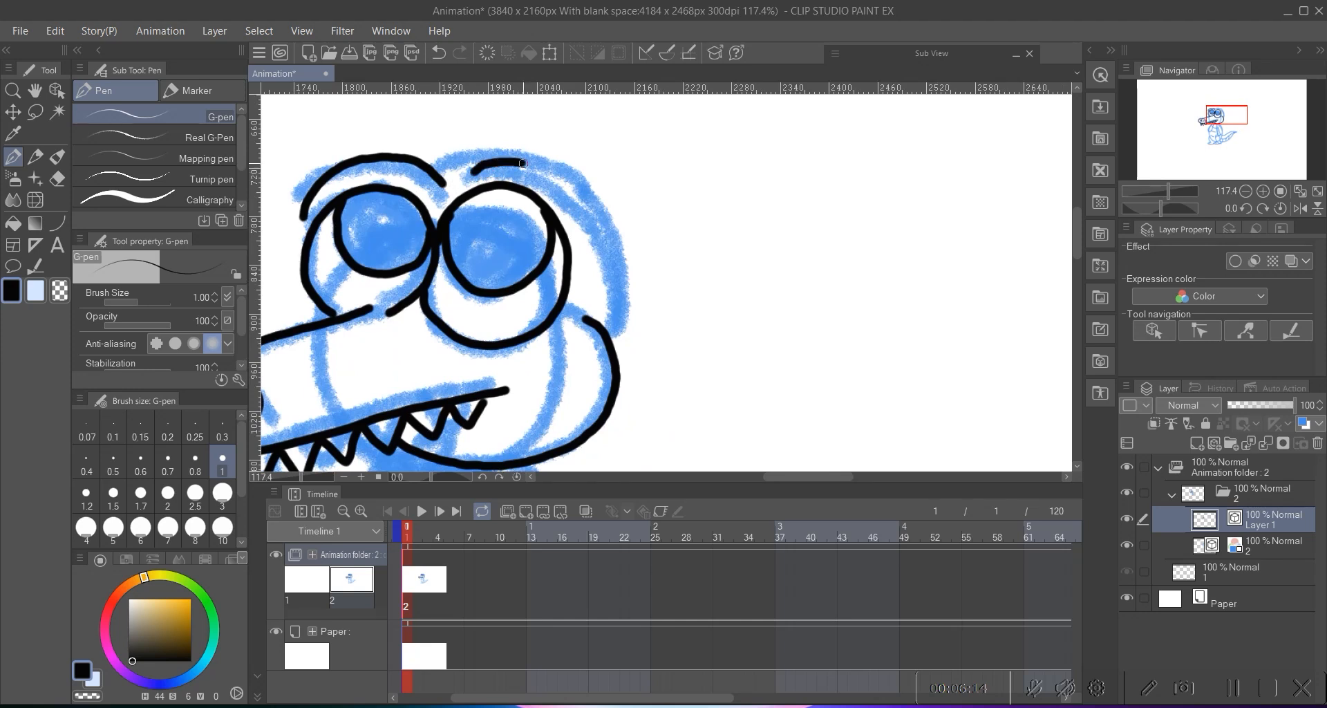
{"action": "left_click_drag", "start_coordinate": [572, 199], "coordinate": [579, 210]}
{"action": "left_click_drag", "start_coordinate": [500, 182], "coordinate": [455, 179]}
- Ink the top and back of the head as a curve from the brows down to the cheek
{"action": "mouse_move", "coordinate": [368, 153]}
{"action": "left_mouse_down"}
{"action": "mouse_move", "coordinate": [402, 138]}
{"action": "mouse_move", "coordinate": [475, 142]}
{"action": "mouse_move", "coordinate": [554, 197]}
{"action": "mouse_move", "coordinate": [571, 323]}
{"action": "left_mouse_up"}
{"action": "key", "text": "ctrl+z"}
{"action": "mouse_move", "coordinate": [336, 155]}
{"action": "left_mouse_down"}
{"action": "mouse_move", "coordinate": [496, 144]}
{"action": "mouse_move", "coordinate": [574, 303]}
{"action": "mouse_move", "coordinate": [471, 127]}
{"action": "mouse_move", "coordinate": [591, 262]}
{"action": "mouse_move", "coordinate": [567, 362]}
{"action": "left_mouse_up"}
{"action": "key", "text": "ctrl+z"}
{"action": "scroll", "coordinate": [567, 361], "scroll_direction": "down", "scroll_amount": 3}
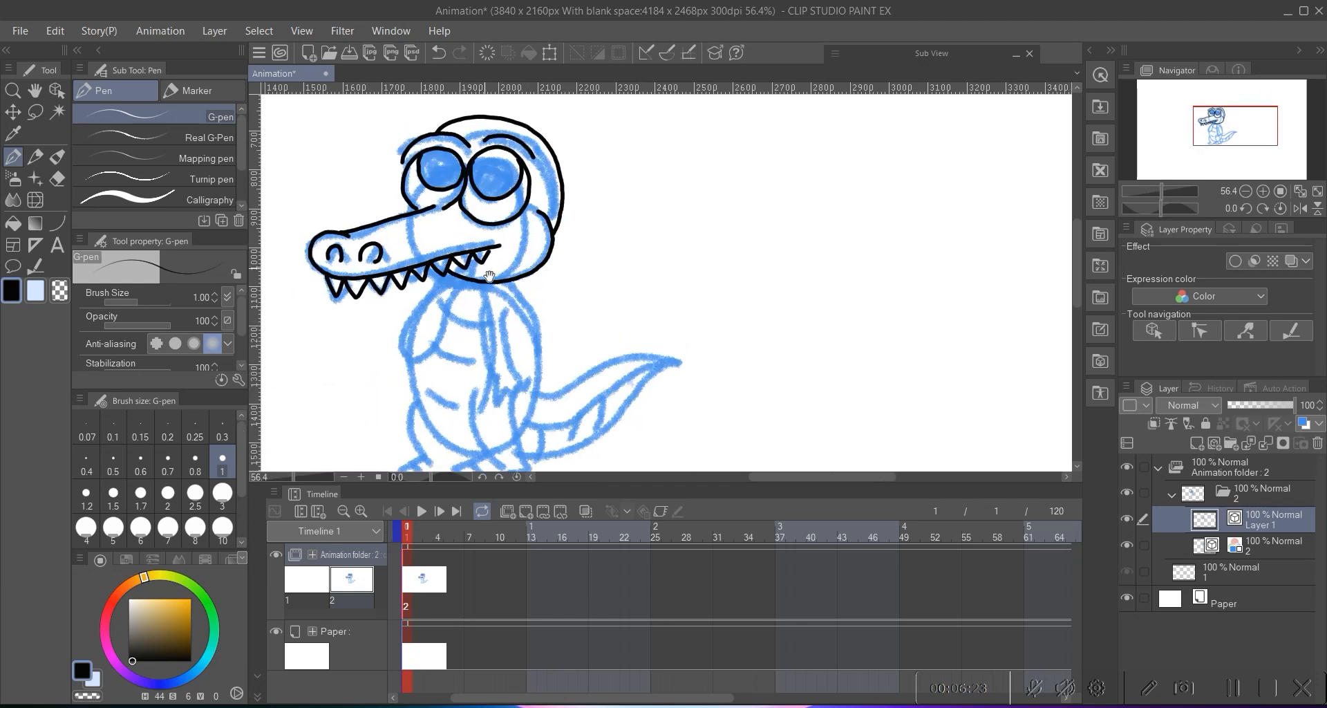
- Ink the front of the torso, the back line running into the tail, and the tail's outer outline
{"action": "scroll", "coordinate": [439, 242], "scroll_direction": "up", "scroll_amount": 3}
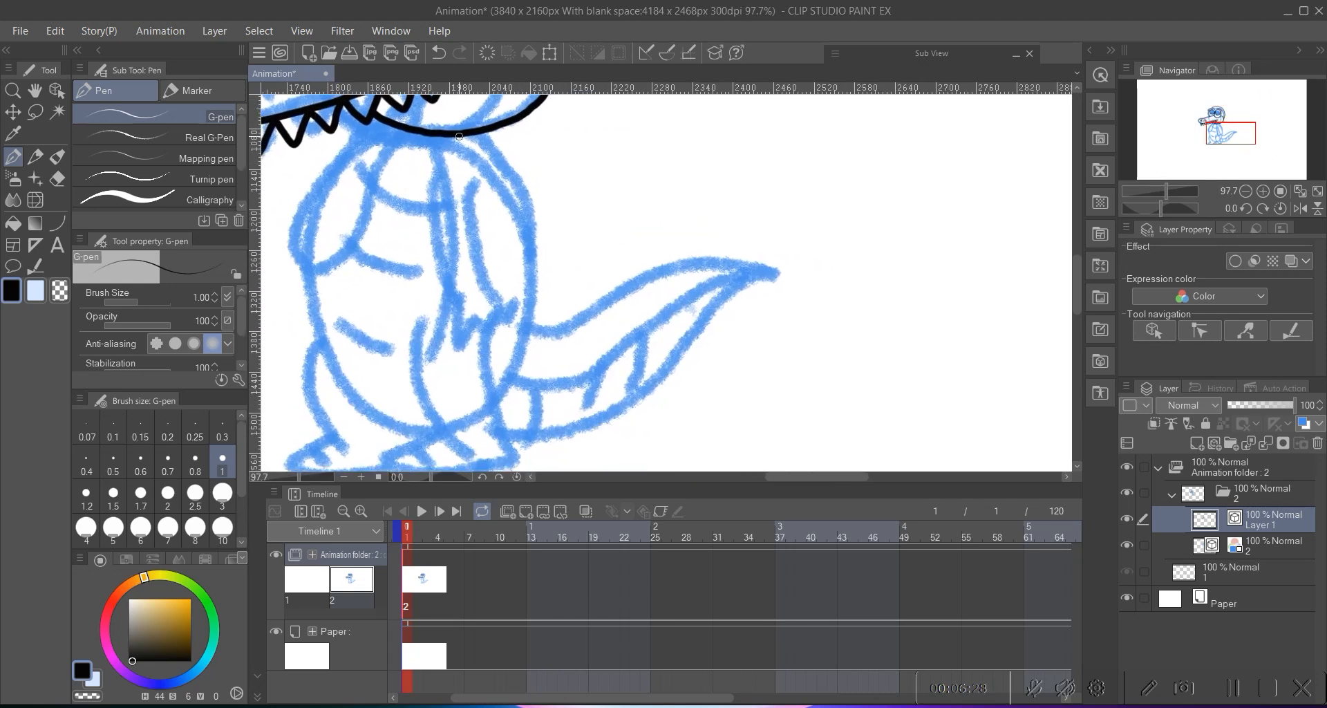
{"action": "mouse_move", "coordinate": [456, 136]}
{"action": "left_mouse_down"}
{"action": "mouse_move", "coordinate": [462, 208]}
{"action": "mouse_move", "coordinate": [529, 328]}
{"action": "mouse_move", "coordinate": [473, 218]}
{"action": "mouse_move", "coordinate": [546, 332]}
{"action": "left_mouse_up"}
{"action": "key", "text": "ctrl+z"}
{"action": "mouse_move", "coordinate": [389, 164]}
{"action": "left_mouse_down"}
{"action": "mouse_move", "coordinate": [432, 143]}
{"action": "mouse_move", "coordinate": [373, 328]}
{"action": "left_mouse_up"}
{"action": "key", "text": "ctrl+z"}
{"action": "mouse_move", "coordinate": [443, 106]}
{"action": "left_mouse_down"}
{"action": "mouse_move", "coordinate": [374, 329]}
{"action": "mouse_move", "coordinate": [292, 244]}
{"action": "left_mouse_up"}
{"action": "key", "text": "ctrl+z"}
{"action": "mouse_move", "coordinate": [477, 246]}
{"action": "left_mouse_down"}
{"action": "mouse_move", "coordinate": [543, 222]}
{"action": "mouse_move", "coordinate": [632, 249]}
{"action": "mouse_move", "coordinate": [427, 346]}
{"action": "mouse_move", "coordinate": [496, 263]}
{"action": "left_mouse_up"}
{"action": "key", "text": "ctrl+z"}
{"action": "left_click_drag", "start_coordinate": [423, 161], "coordinate": [457, 287]}
{"action": "key", "text": "ctrl+z"}
{"action": "left_click_drag", "start_coordinate": [477, 203], "coordinate": [463, 182]}
{"action": "left_click_drag", "start_coordinate": [470, 129], "coordinate": [516, 271]}
{"action": "key", "text": "ctrl+z"}
- Ink the leg nearest the tail together with its foot
{"action": "scroll", "coordinate": [381, 311], "scroll_direction": "up", "scroll_amount": 5}
{"action": "mouse_move", "coordinate": [525, 183]}
{"action": "left_mouse_down"}
{"action": "mouse_move", "coordinate": [660, 255]}
{"action": "mouse_move", "coordinate": [427, 271]}
{"action": "mouse_move", "coordinate": [720, 244]}
{"action": "left_mouse_up"}
{"action": "key", "text": "ctrl+z"}
{"action": "mouse_move", "coordinate": [459, 228]}
{"action": "left_mouse_down"}
{"action": "mouse_move", "coordinate": [529, 264]}
{"action": "mouse_move", "coordinate": [533, 235]}
{"action": "mouse_move", "coordinate": [547, 262]}
{"action": "left_mouse_up"}
{"action": "scroll", "coordinate": [525, 221], "scroll_direction": "down", "scroll_amount": 4}
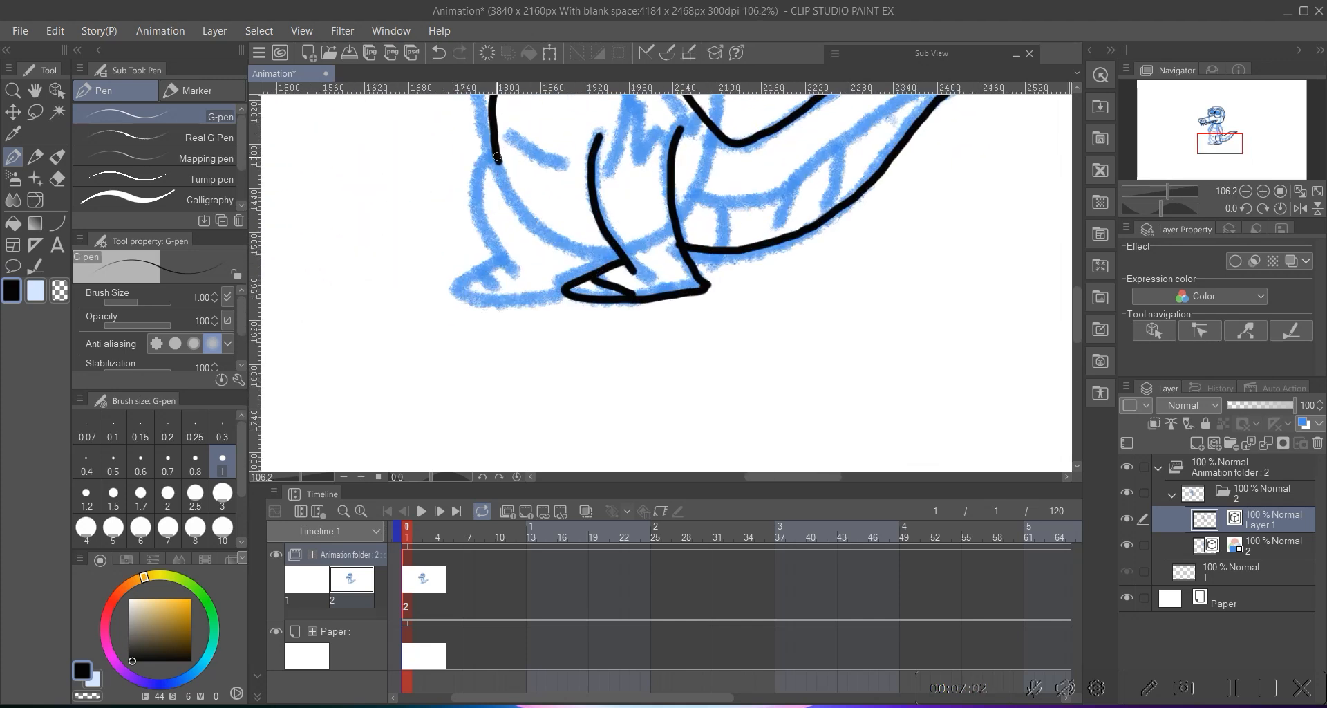
- Ink the front leg with its foot and the curve of the lower belly
{"action": "left_click_drag", "start_coordinate": [498, 157], "coordinate": [478, 232]}
{"action": "key", "text": "ctrl+z"}
{"action": "mouse_move", "coordinate": [496, 146]}
{"action": "left_mouse_down"}
{"action": "mouse_move", "coordinate": [486, 217]}
{"action": "mouse_move", "coordinate": [530, 278]}
{"action": "left_mouse_up"}
{"action": "scroll", "coordinate": [514, 187], "scroll_direction": "up", "scroll_amount": 4}
{"action": "mouse_move", "coordinate": [511, 183]}
{"action": "left_mouse_down"}
{"action": "mouse_move", "coordinate": [463, 205]}
{"action": "mouse_move", "coordinate": [501, 245]}
{"action": "mouse_move", "coordinate": [615, 235]}
{"action": "left_mouse_up"}
{"action": "scroll", "coordinate": [548, 205], "scroll_direction": "down", "scroll_amount": 4}
{"action": "scroll", "coordinate": [548, 205], "scroll_direction": "down", "scroll_amount": 1}
{"action": "scroll", "coordinate": [548, 205], "scroll_direction": "up", "scroll_amount": 2}
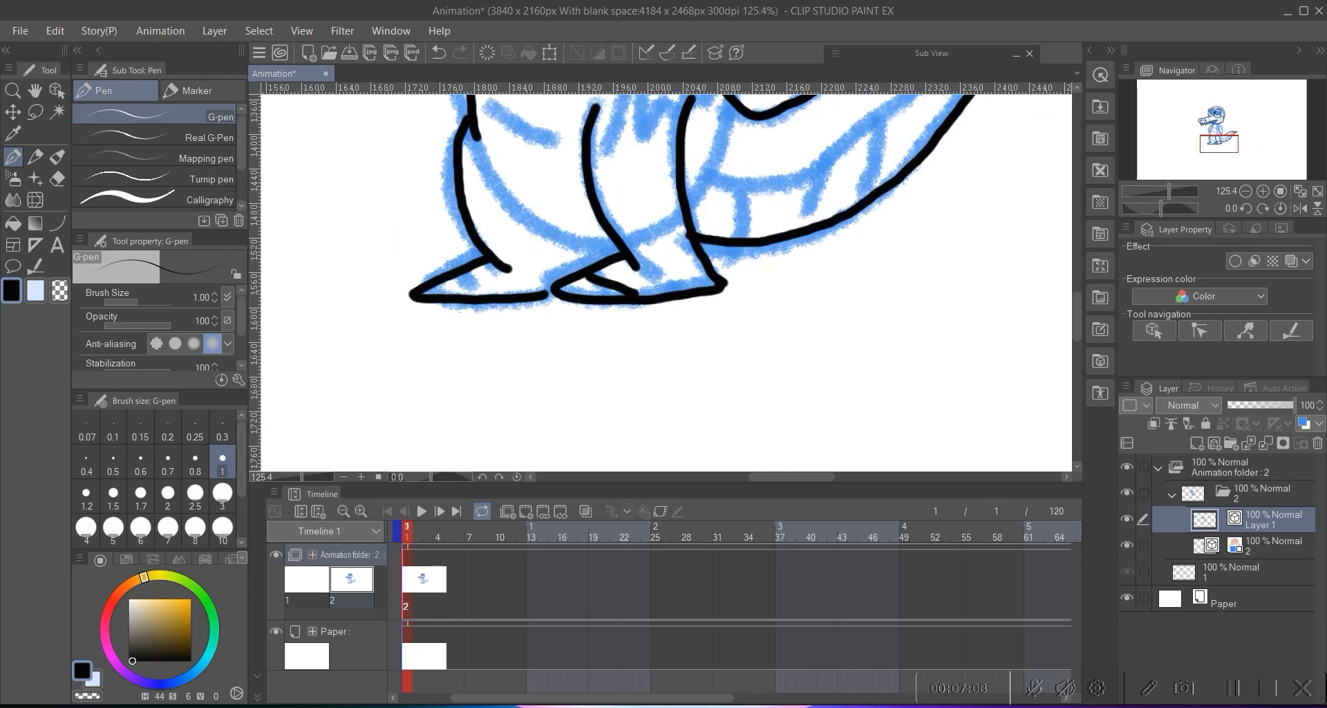
{"action": "mouse_move", "coordinate": [486, 158]}
{"action": "left_mouse_down"}
{"action": "mouse_move", "coordinate": [517, 212]}
{"action": "mouse_move", "coordinate": [557, 239]}
{"action": "left_mouse_up"}
{"action": "scroll", "coordinate": [579, 190], "scroll_direction": "down", "scroll_amount": 6}
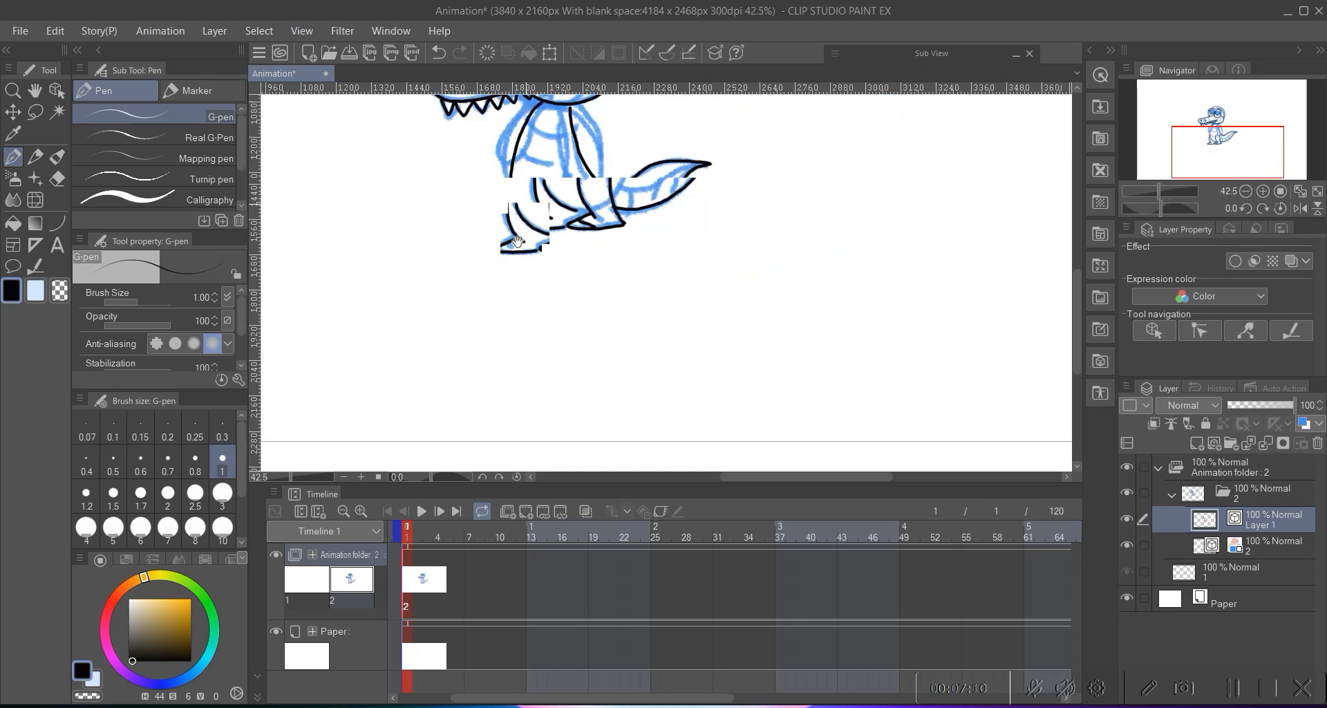
{"action": "scroll", "coordinate": [480, 220], "scroll_direction": "up", "scroll_amount": 7}
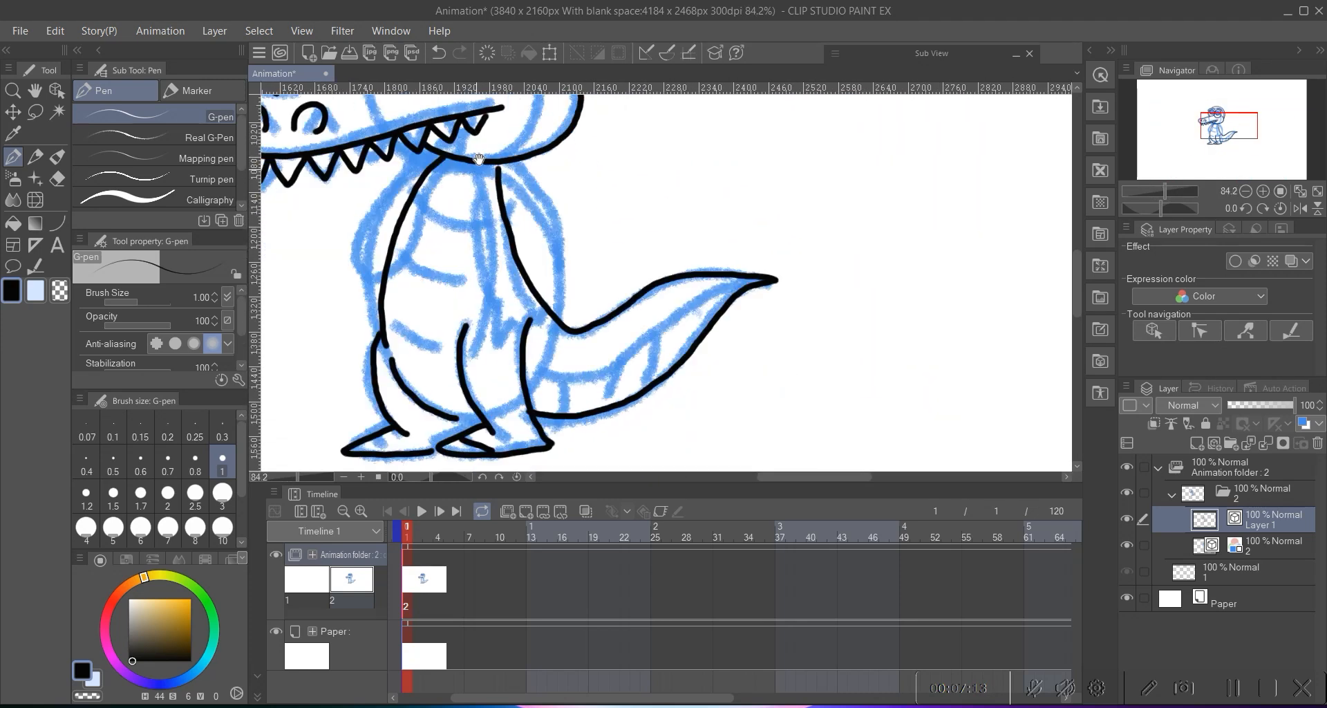
- Ink both arms, with jagged claws on the hanging hand, and the inner edge of the belly
{"action": "mouse_move", "coordinate": [468, 174]}
{"action": "left_mouse_down"}
{"action": "mouse_move", "coordinate": [365, 374]}
{"action": "mouse_move", "coordinate": [491, 198]}
{"action": "mouse_move", "coordinate": [347, 310]}
{"action": "mouse_move", "coordinate": [493, 213]}
{"action": "mouse_move", "coordinate": [411, 343]}
{"action": "mouse_move", "coordinate": [491, 211]}
{"action": "mouse_move", "coordinate": [441, 153]}
{"action": "mouse_move", "coordinate": [477, 313]}
{"action": "left_mouse_up"}
{"action": "key", "text": "ctrl+z"}
{"action": "key", "text": "ctrl+z"}
{"action": "scroll", "coordinate": [451, 264], "scroll_direction": "down", "scroll_amount": 6}
{"action": "scroll", "coordinate": [448, 186], "scroll_direction": "up", "scroll_amount": 6}
{"action": "key", "text": "ctrl+z"}
{"action": "key", "text": "ctrl+z"}
{"action": "mouse_move", "coordinate": [453, 135]}
{"action": "left_mouse_down"}
{"action": "mouse_move", "coordinate": [479, 314]}
{"action": "mouse_move", "coordinate": [556, 312]}
{"action": "mouse_move", "coordinate": [495, 246]}
{"action": "left_mouse_up"}
{"action": "key", "text": "ctrl+z"}
{"action": "scroll", "coordinate": [503, 304], "scroll_direction": "up", "scroll_amount": 3}
{"action": "mouse_move", "coordinate": [468, 260]}
{"action": "left_mouse_down"}
{"action": "mouse_move", "coordinate": [520, 266]}
{"action": "mouse_move", "coordinate": [572, 247]}
{"action": "left_mouse_up"}
{"action": "key", "text": "ctrl+z"}
{"action": "scroll", "coordinate": [550, 233], "scroll_direction": "down", "scroll_amount": 8}
{"action": "scroll", "coordinate": [533, 216], "scroll_direction": "down", "scroll_amount": 7}
{"action": "scroll", "coordinate": [534, 219], "scroll_direction": "up", "scroll_amount": 12}
{"action": "left_click_drag", "start_coordinate": [457, 154], "coordinate": [462, 231]}
{"action": "mouse_move", "coordinate": [510, 135]}
{"action": "left_mouse_down"}
{"action": "mouse_move", "coordinate": [476, 209]}
{"action": "mouse_move", "coordinate": [474, 297]}
{"action": "left_mouse_up"}
{"action": "key", "text": "ctrl+z"}
{"action": "scroll", "coordinate": [474, 297], "scroll_direction": "down", "scroll_amount": 3}
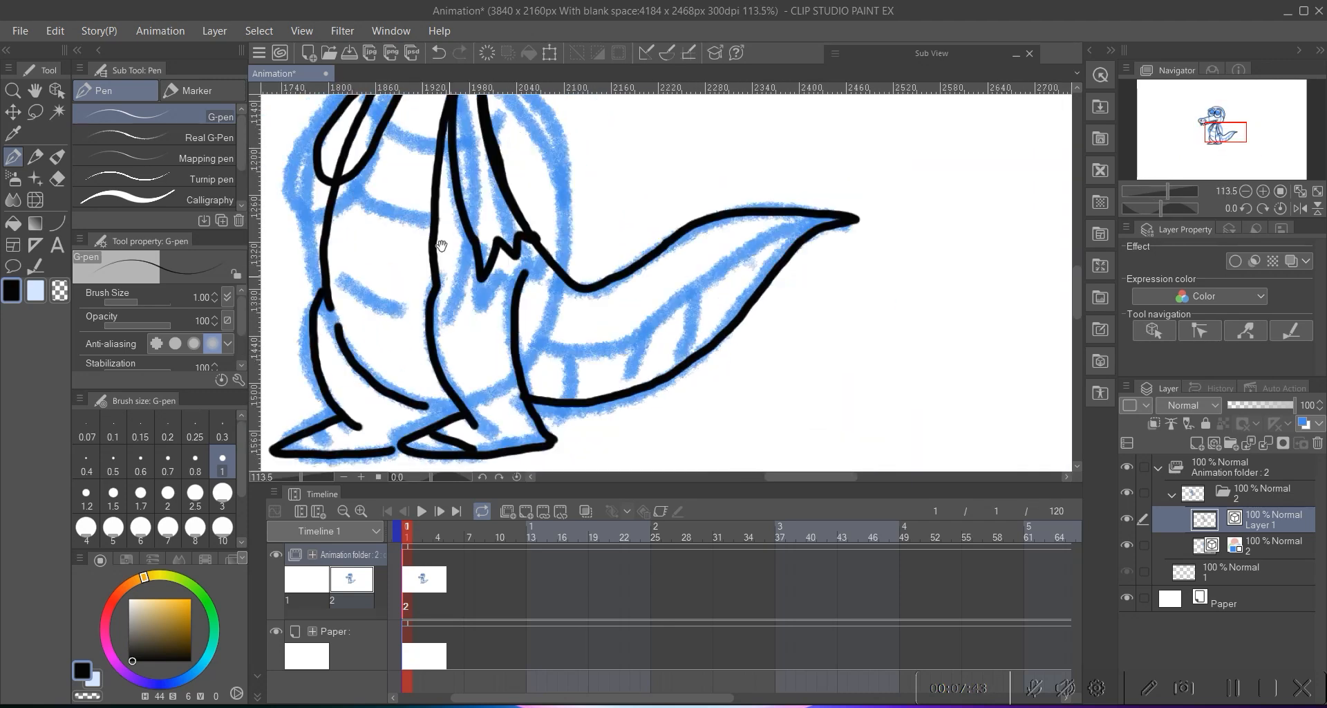
- Ink the inner line along the tail, separating its underside up to the tip
{"action": "left_click_drag", "start_coordinate": [571, 297], "coordinate": [820, 169]}
{"action": "scroll", "coordinate": [638, 182], "scroll_direction": "down", "scroll_amount": 3}
{"action": "scroll", "coordinate": [639, 182], "scroll_direction": "up", "scroll_amount": 4}
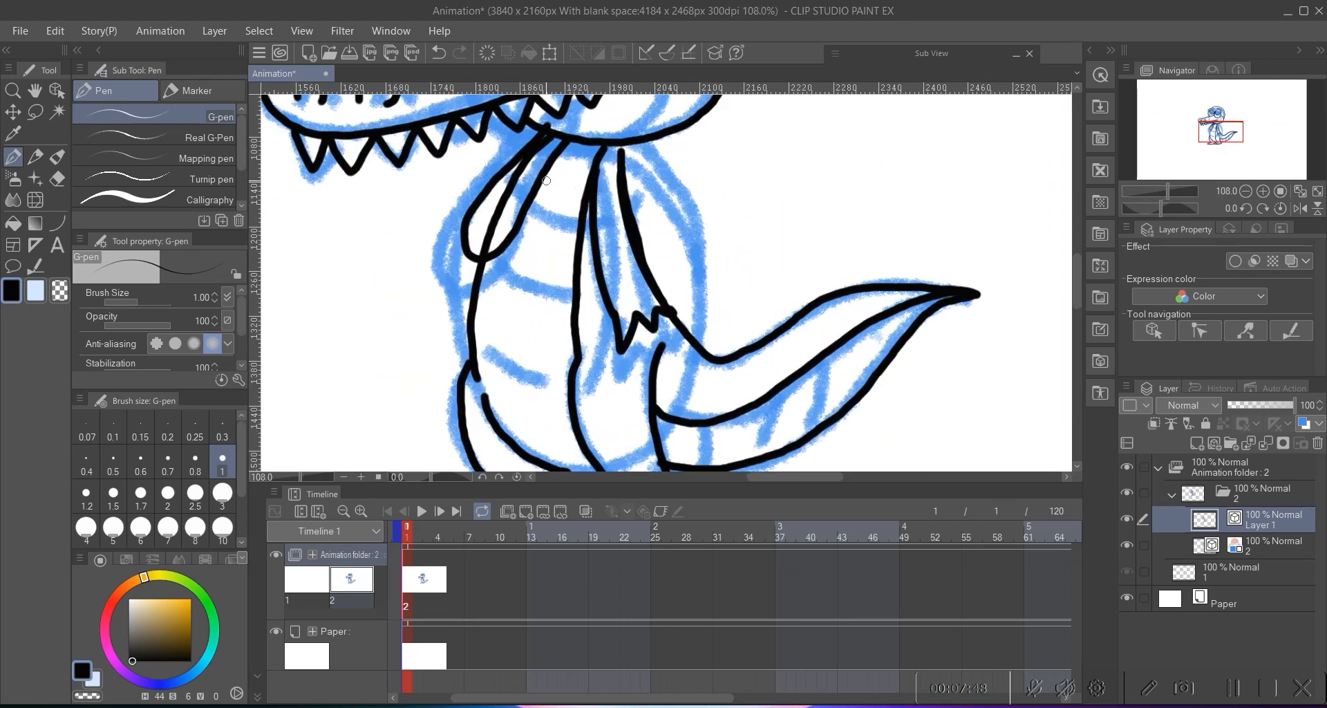
- Ink the curved bands across the belly and the short stripes on the tail's underside
{"action": "left_click_drag", "start_coordinate": [557, 191], "coordinate": [519, 135]}
{"action": "mouse_move", "coordinate": [480, 300]}
{"action": "left_mouse_down"}
{"action": "mouse_move", "coordinate": [465, 239]}
{"action": "mouse_move", "coordinate": [505, 266]}
{"action": "left_mouse_up"}
{"action": "key", "text": "ctrl+z"}
{"action": "left_click_drag", "start_coordinate": [438, 233], "coordinate": [508, 268]}
{"action": "mouse_move", "coordinate": [539, 276]}
{"action": "left_mouse_down"}
{"action": "mouse_move", "coordinate": [458, 209]}
{"action": "mouse_move", "coordinate": [606, 246]}
{"action": "mouse_move", "coordinate": [568, 272]}
{"action": "left_mouse_up"}
{"action": "key", "text": "ctrl+z"}
{"action": "left_click_drag", "start_coordinate": [638, 216], "coordinate": [630, 256]}
{"action": "scroll", "coordinate": [736, 164], "scroll_direction": "down", "scroll_amount": 5}
{"action": "scroll", "coordinate": [496, 215], "scroll_direction": "up", "scroll_amount": 4}
{"action": "scroll", "coordinate": [496, 214], "scroll_direction": "down", "scroll_amount": 2}
{"action": "scroll", "coordinate": [495, 215], "scroll_direction": "up", "scroll_amount": 5}
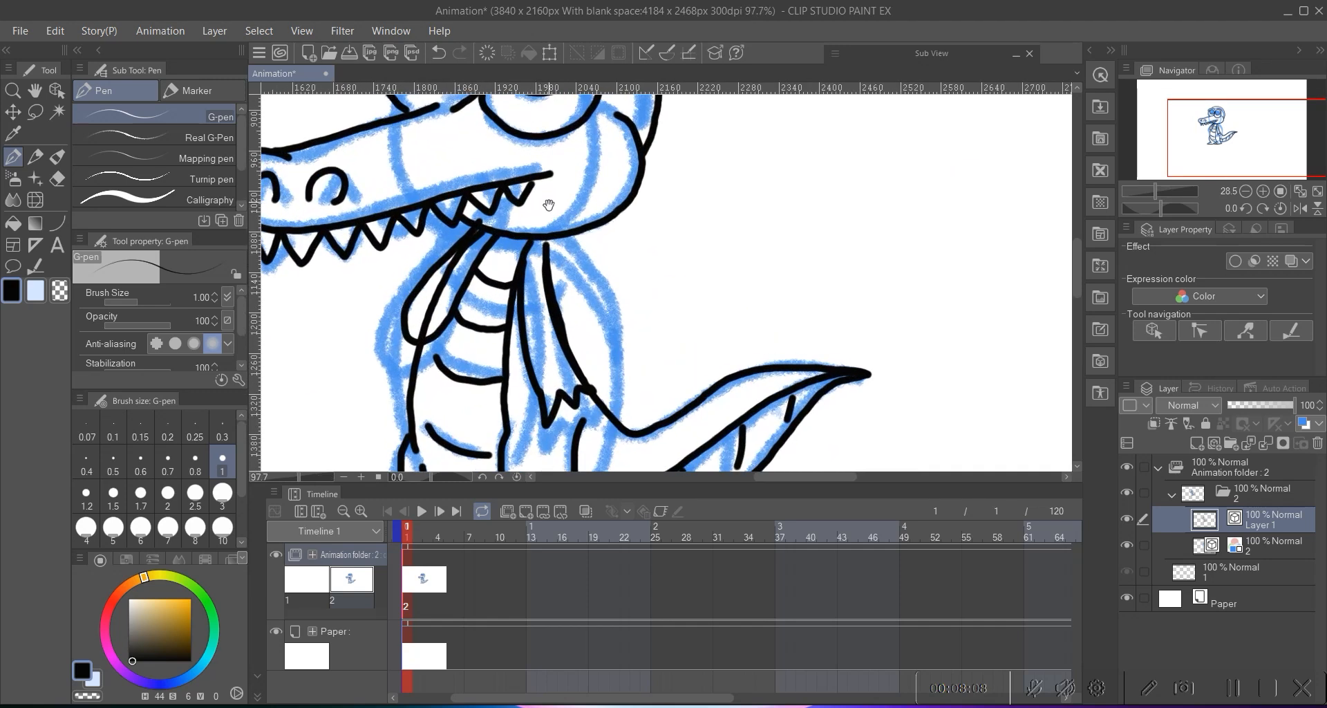
- Ink the crease at the corner of the mouth and the raised hand's jagged claws below the jaw
{"action": "scroll", "coordinate": [484, 218], "scroll_direction": "down", "scroll_amount": 3}
{"action": "scroll", "coordinate": [480, 219], "scroll_direction": "up", "scroll_amount": 3}
{"action": "scroll", "coordinate": [479, 220], "scroll_direction": "down", "scroll_amount": 4}
{"action": "scroll", "coordinate": [479, 220], "scroll_direction": "up", "scroll_amount": 6}
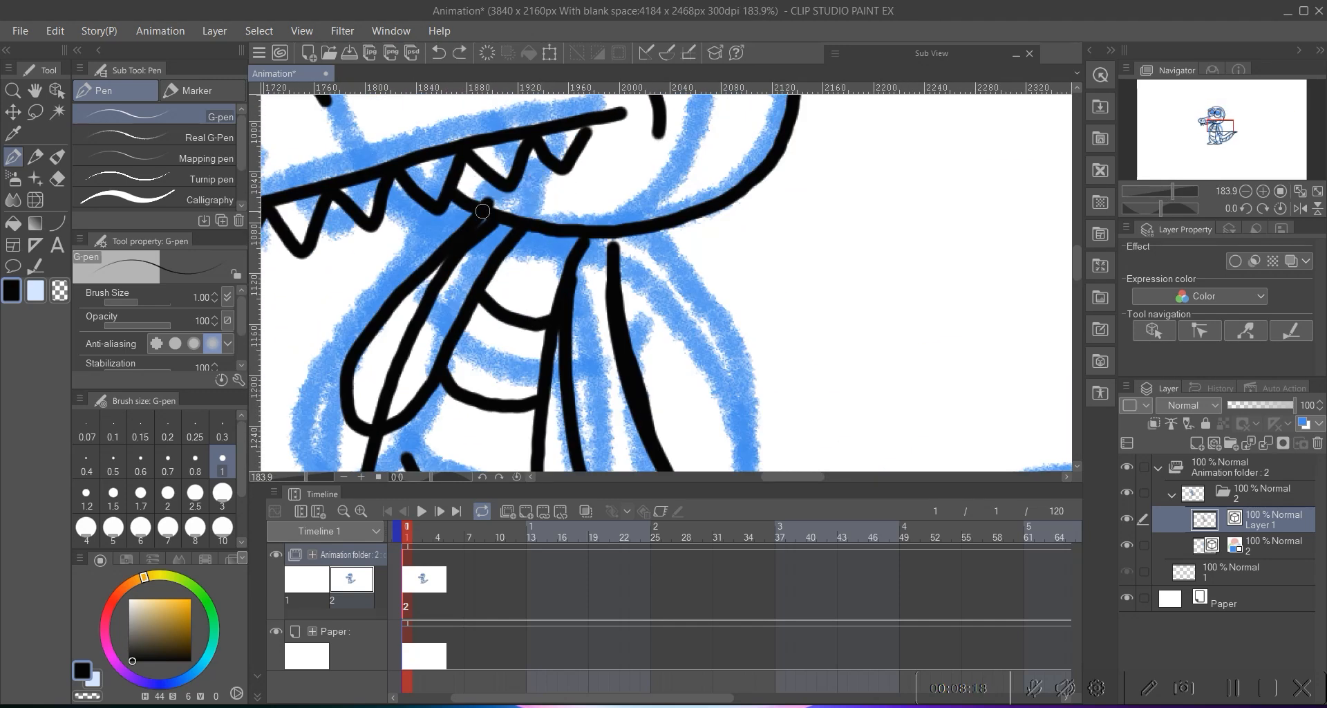
{"action": "scroll", "coordinate": [507, 241], "scroll_direction": "down", "scroll_amount": 4}
{"action": "scroll", "coordinate": [508, 235], "scroll_direction": "up", "scroll_amount": 1}
{"action": "scroll", "coordinate": [507, 236], "scroll_direction": "up", "scroll_amount": 3}
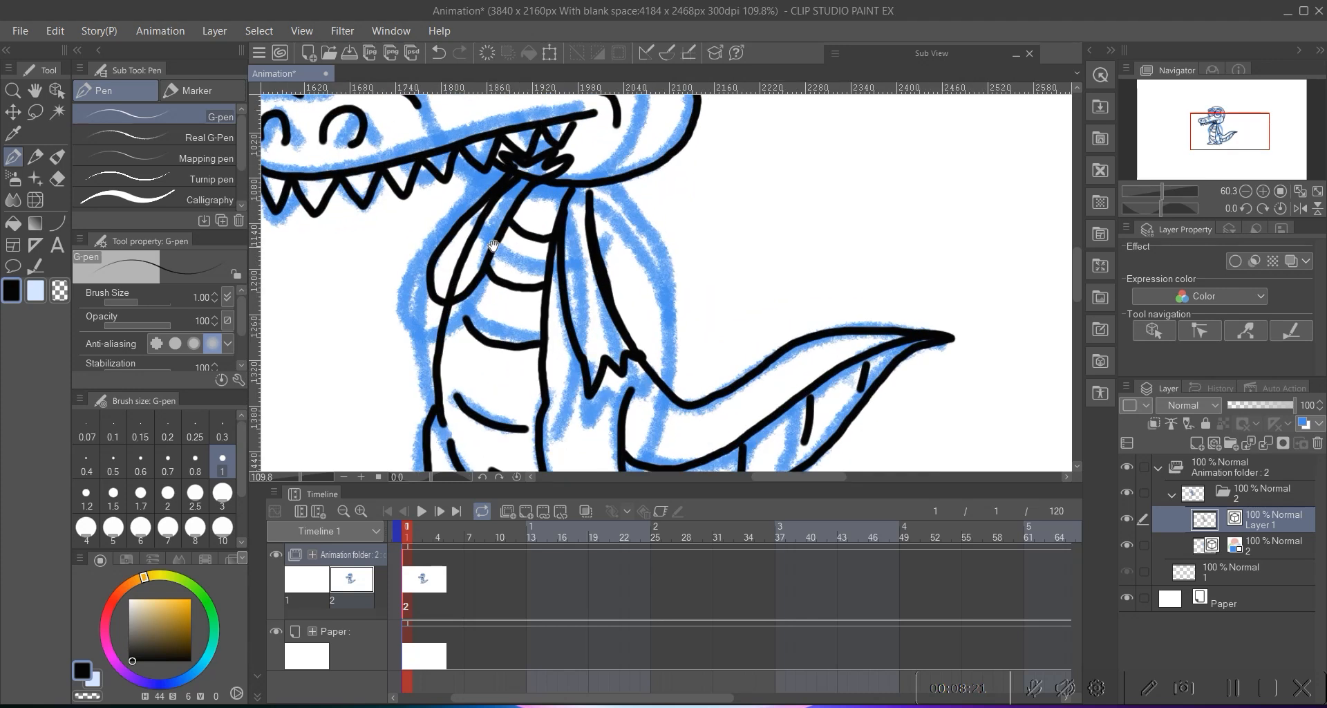
- Clean up the overlapping lines at the raised arm with the Vector eraser and adjust the front foot's line end
{"action": "key", "text": "e"}
{"action": "left_click_drag", "start_coordinate": [468, 253], "coordinate": [492, 222]}
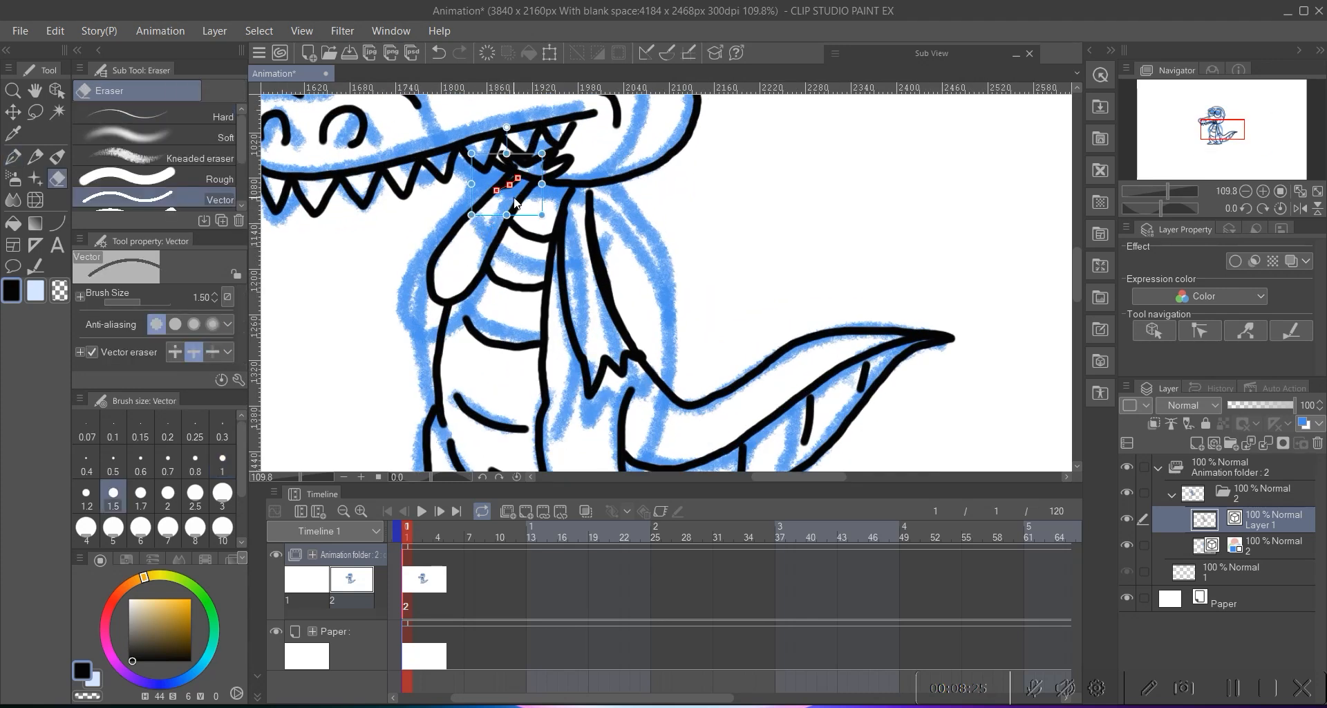
{"action": "scroll", "coordinate": [543, 224], "scroll_direction": "down", "scroll_amount": 3}
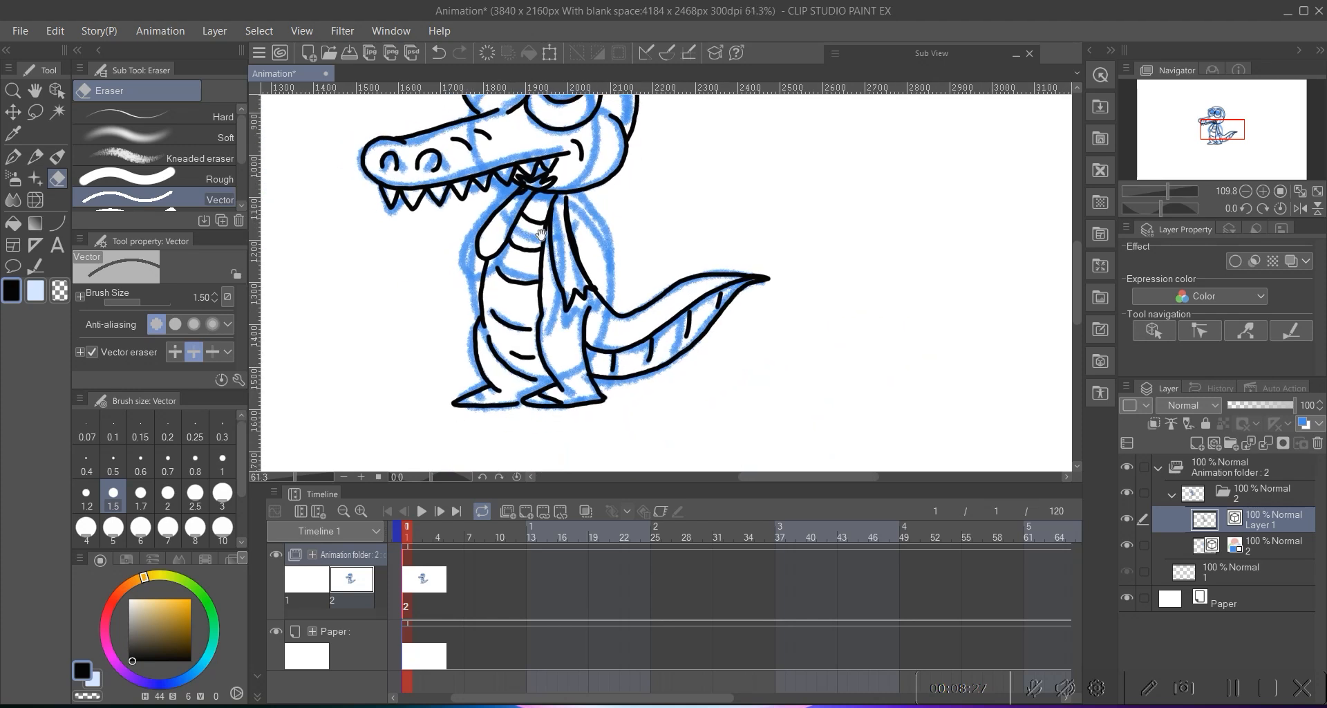
{"action": "scroll", "coordinate": [535, 199], "scroll_direction": "up", "scroll_amount": 5}
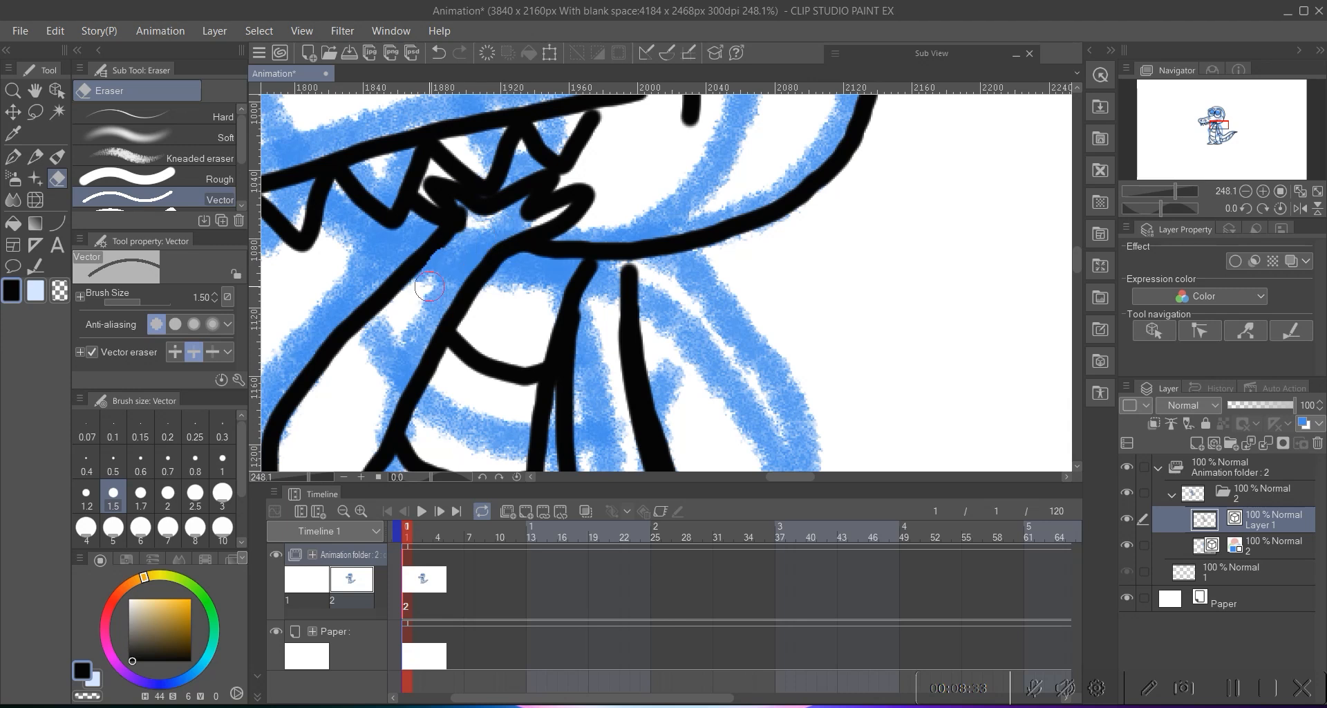
{"action": "scroll", "coordinate": [504, 235], "scroll_direction": "down", "scroll_amount": 4}
{"action": "scroll", "coordinate": [492, 255], "scroll_direction": "down", "scroll_amount": 3}
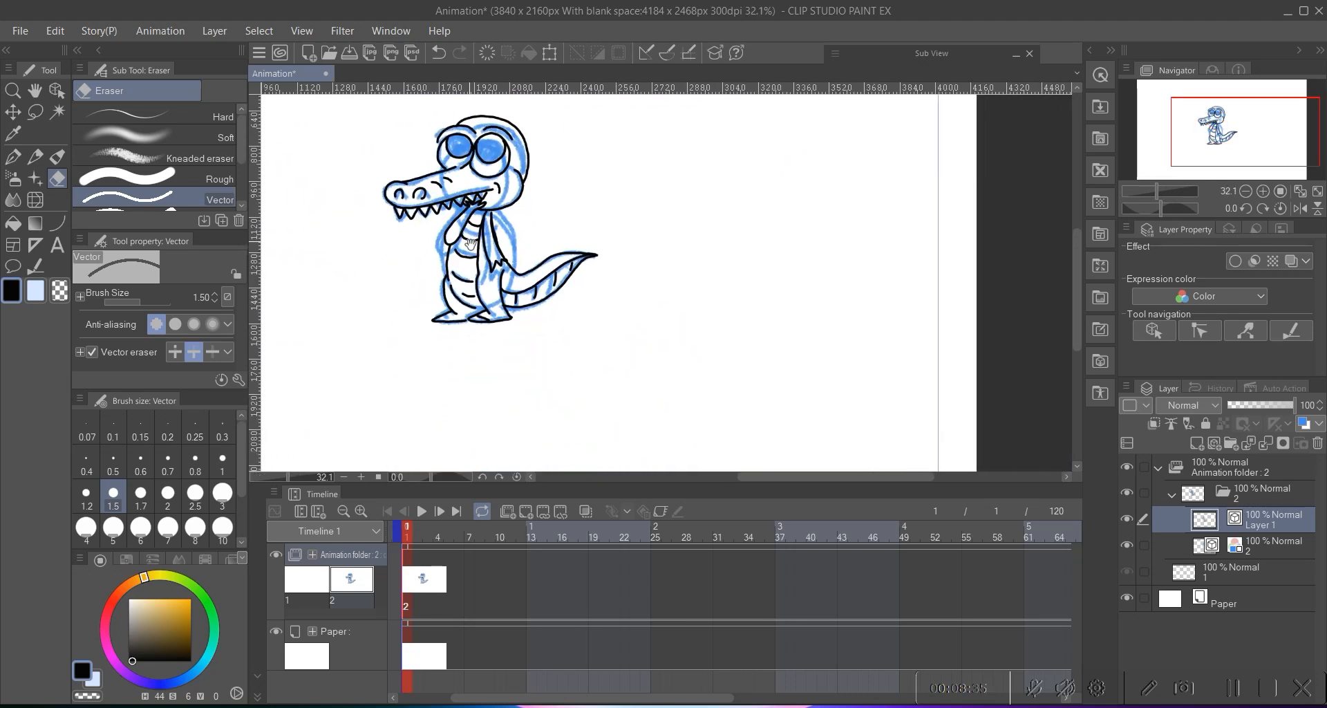
{"action": "scroll", "coordinate": [492, 348], "scroll_direction": "up", "scroll_amount": 6}
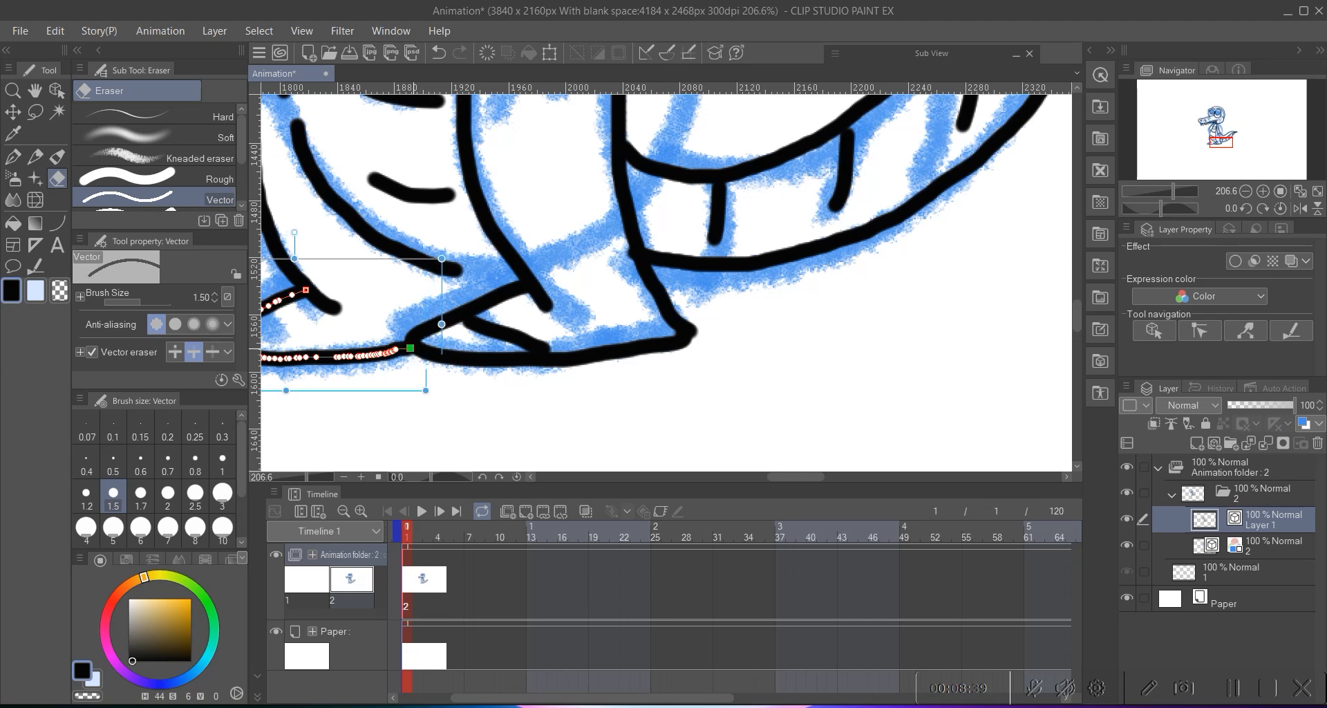
{"action": "scroll", "coordinate": [409, 314], "scroll_direction": "down", "scroll_amount": 5}
{"action": "scroll", "coordinate": [385, 329], "scroll_direction": "down", "scroll_amount": 1}
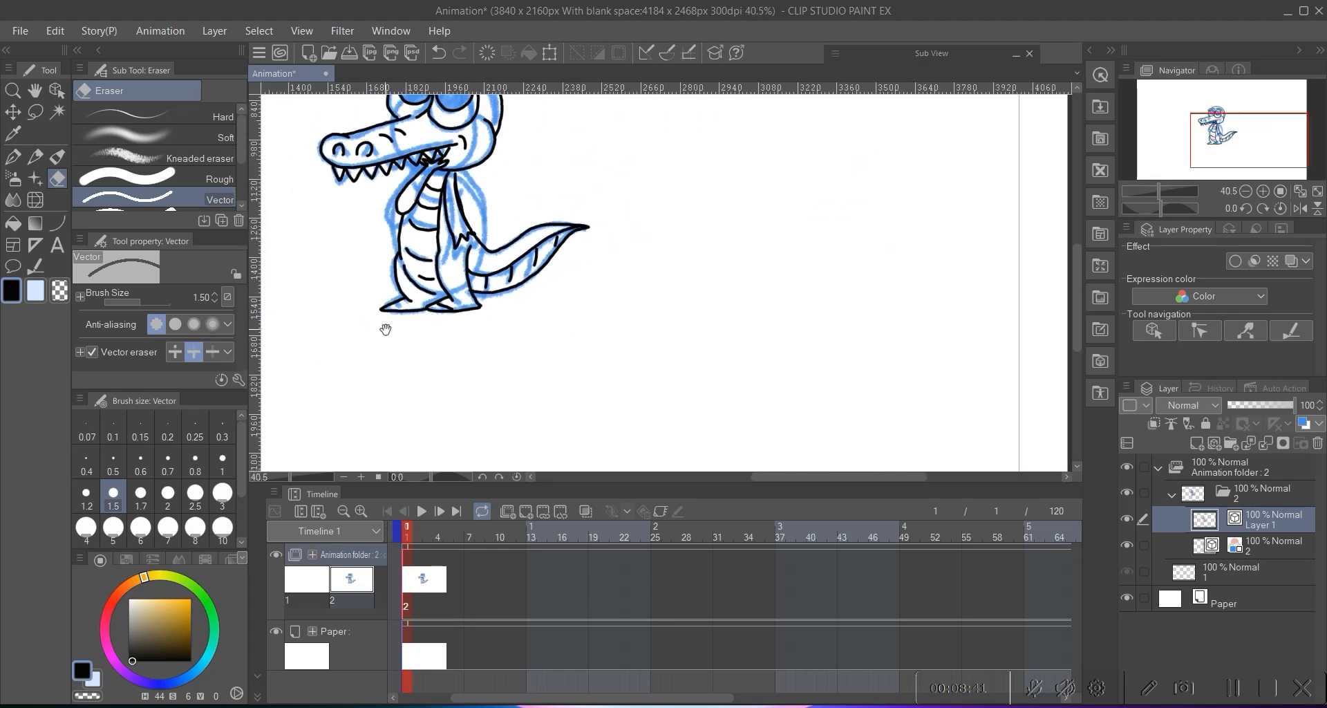
- Hide the blue sketch layer and check the whole crocodile's line art
{"action": "left_click", "coordinate": [1127, 547]}
{"action": "left_click_drag", "start_coordinate": [643, 230], "coordinate": [569, 283]}
{"action": "left_click_drag", "start_coordinate": [555, 235], "coordinate": [579, 236]}
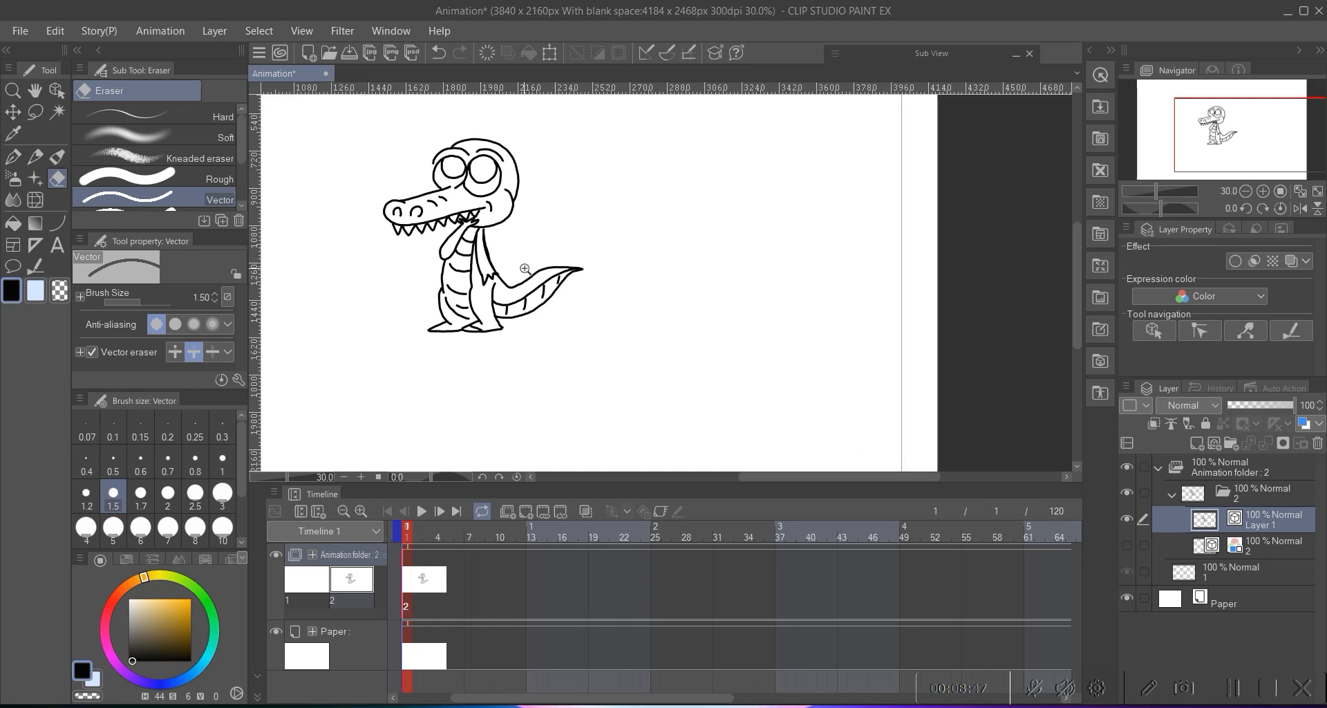
{"action": "scroll", "coordinate": [515, 284], "scroll_direction": "down", "scroll_amount": 1}
{"action": "scroll", "coordinate": [498, 249], "scroll_direction": "up", "scroll_amount": 3}
{"action": "scroll", "coordinate": [512, 245], "scroll_direction": "up", "scroll_amount": 3}
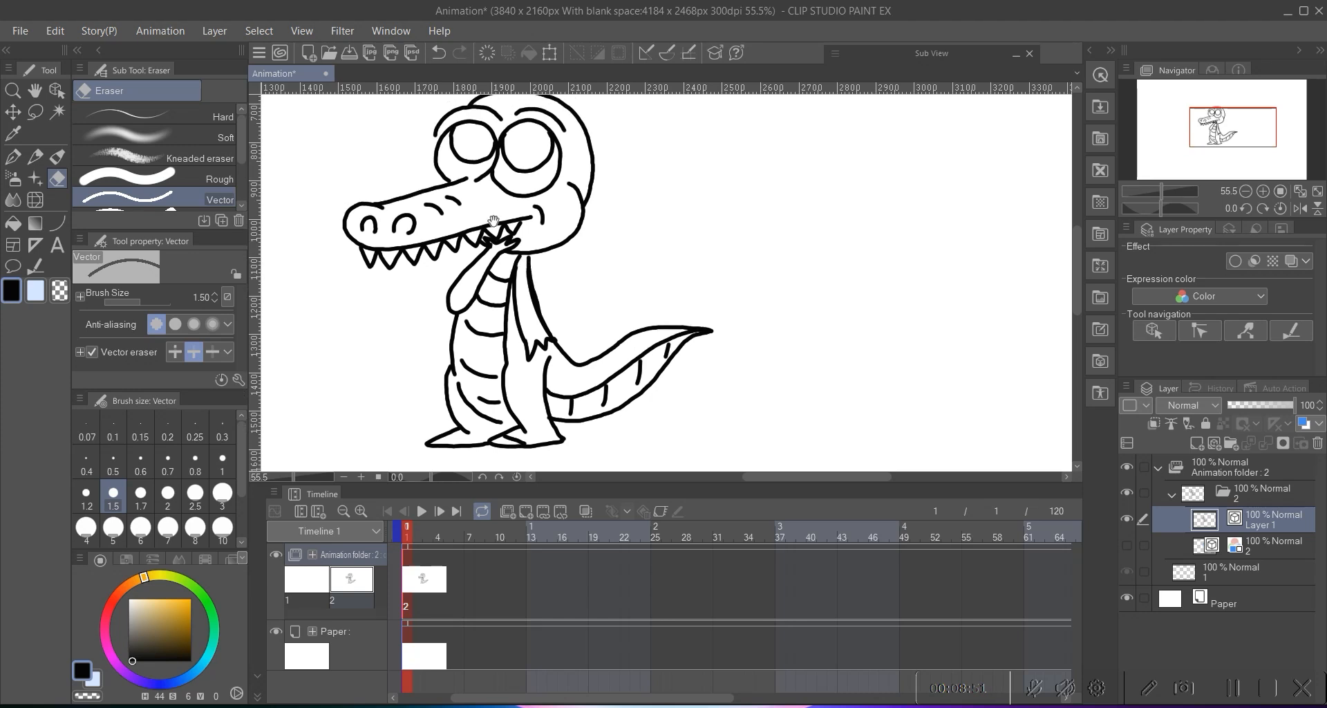
{"action": "mouse_move", "coordinate": [531, 258]}
{"action": "left_mouse_down"}
{"action": "mouse_move", "coordinate": [520, 236]}
{"action": "mouse_move", "coordinate": [541, 260]}
{"action": "left_mouse_up"}
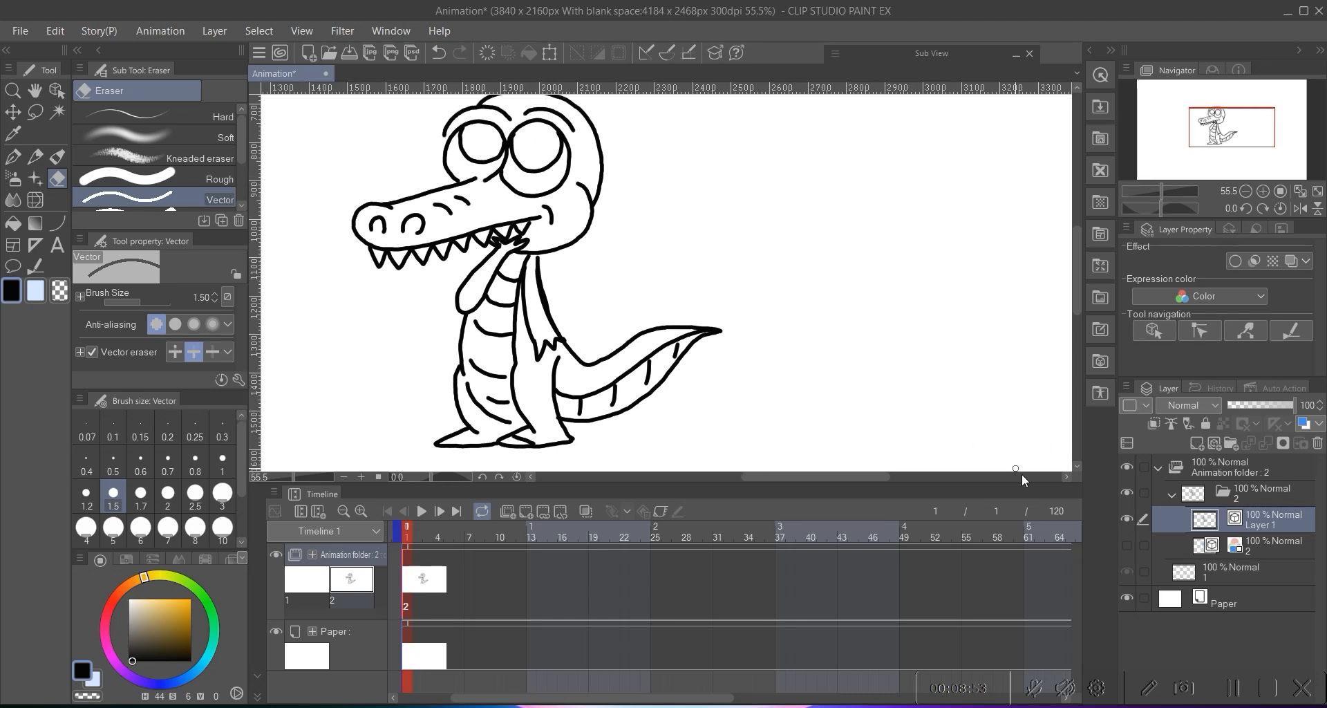
- Add a new raster layer above the line art and choose the Fill tool set to refer to other layers
{"action": "left_click", "coordinate": [1197, 443]}
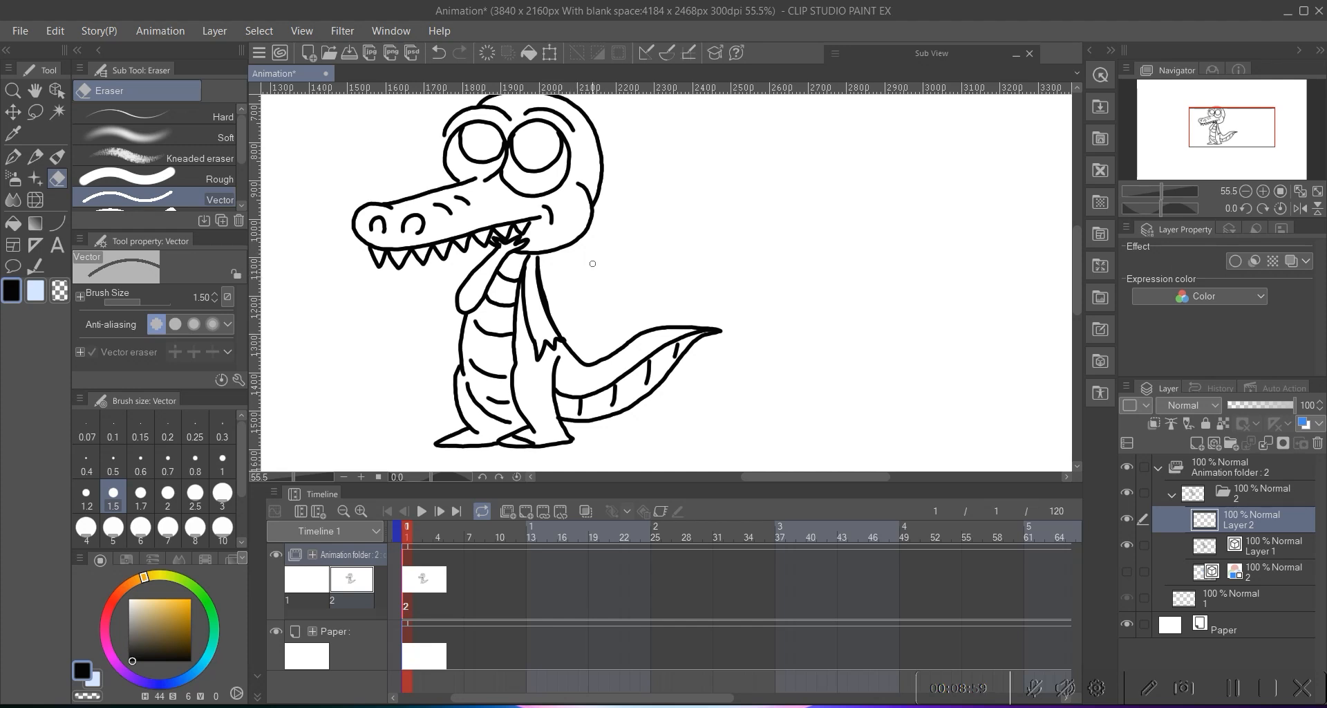
{"action": "scroll", "coordinate": [606, 271], "scroll_direction": "down", "scroll_amount": 3}
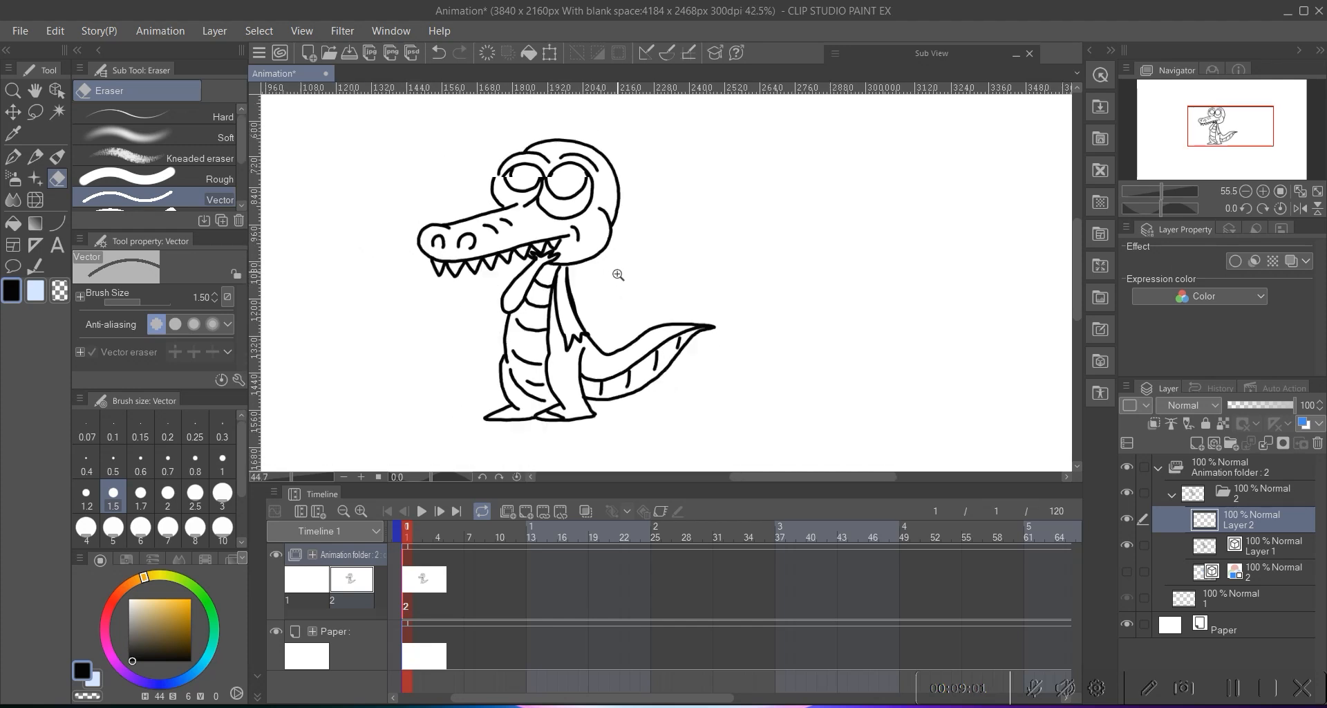
{"action": "left_click_drag", "start_coordinate": [596, 267], "coordinate": [593, 265]}
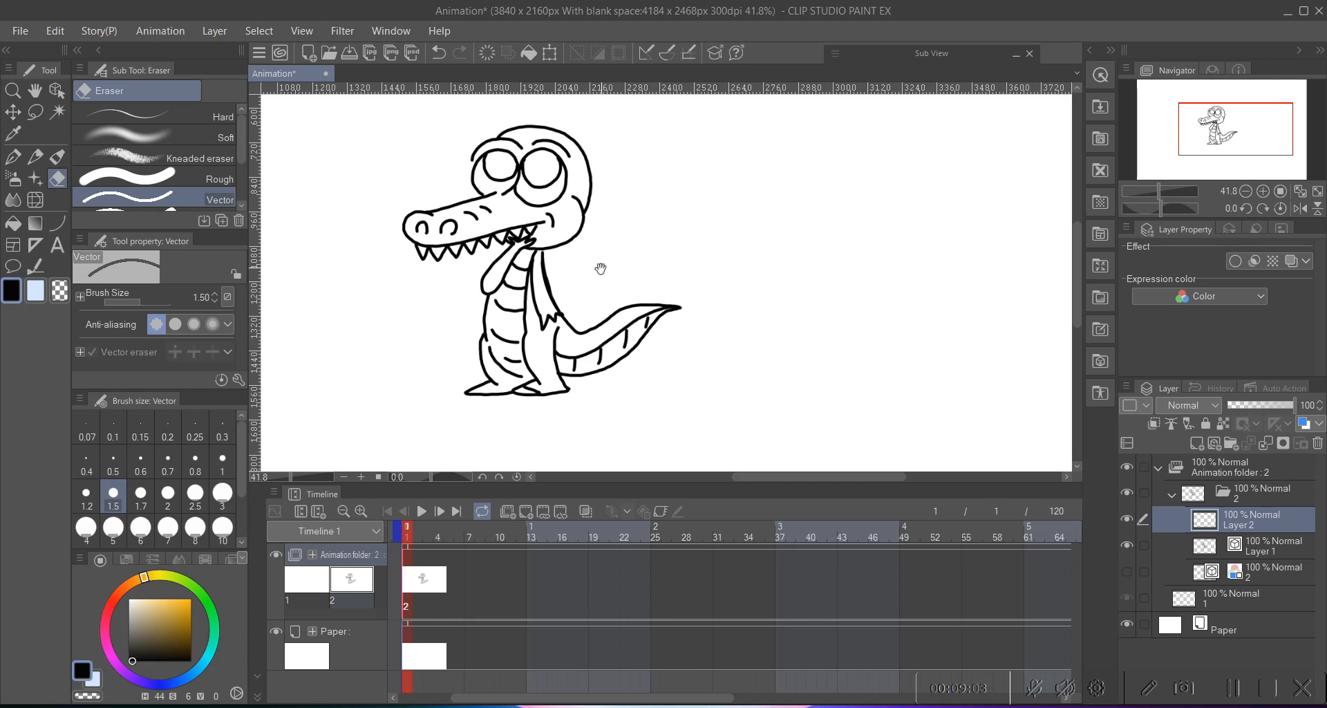
{"action": "left_click", "coordinate": [15, 227]}
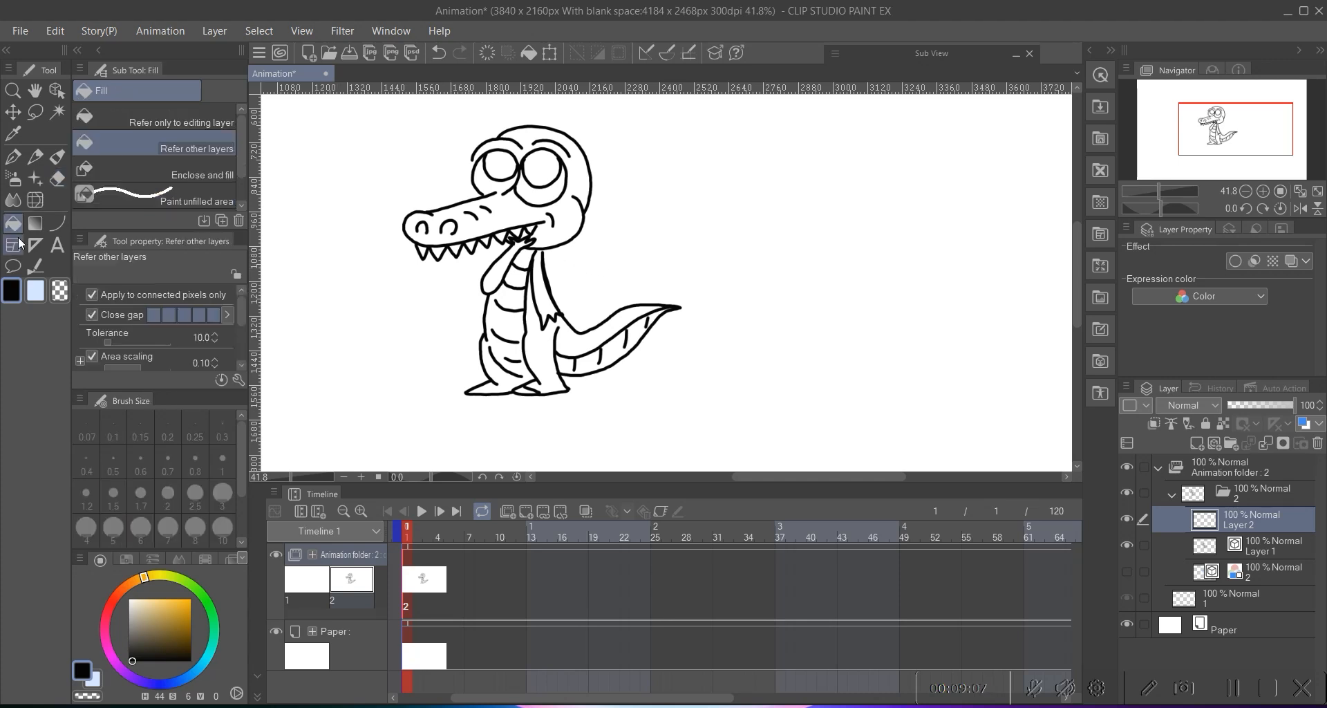
- Try filling both pupils with black on the new layer
{"action": "left_click", "coordinate": [511, 196]}
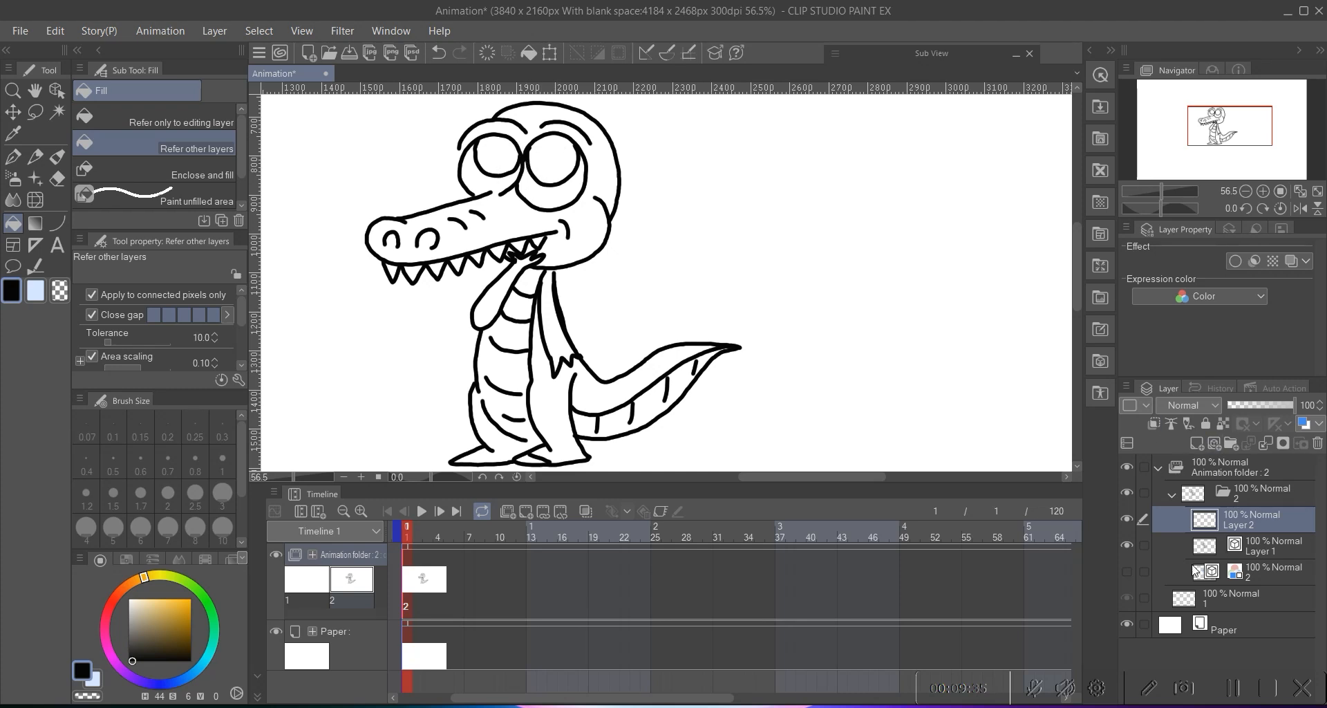
{"action": "left_click", "coordinate": [568, 156]}
{"action": "left_click", "coordinate": [495, 153]}
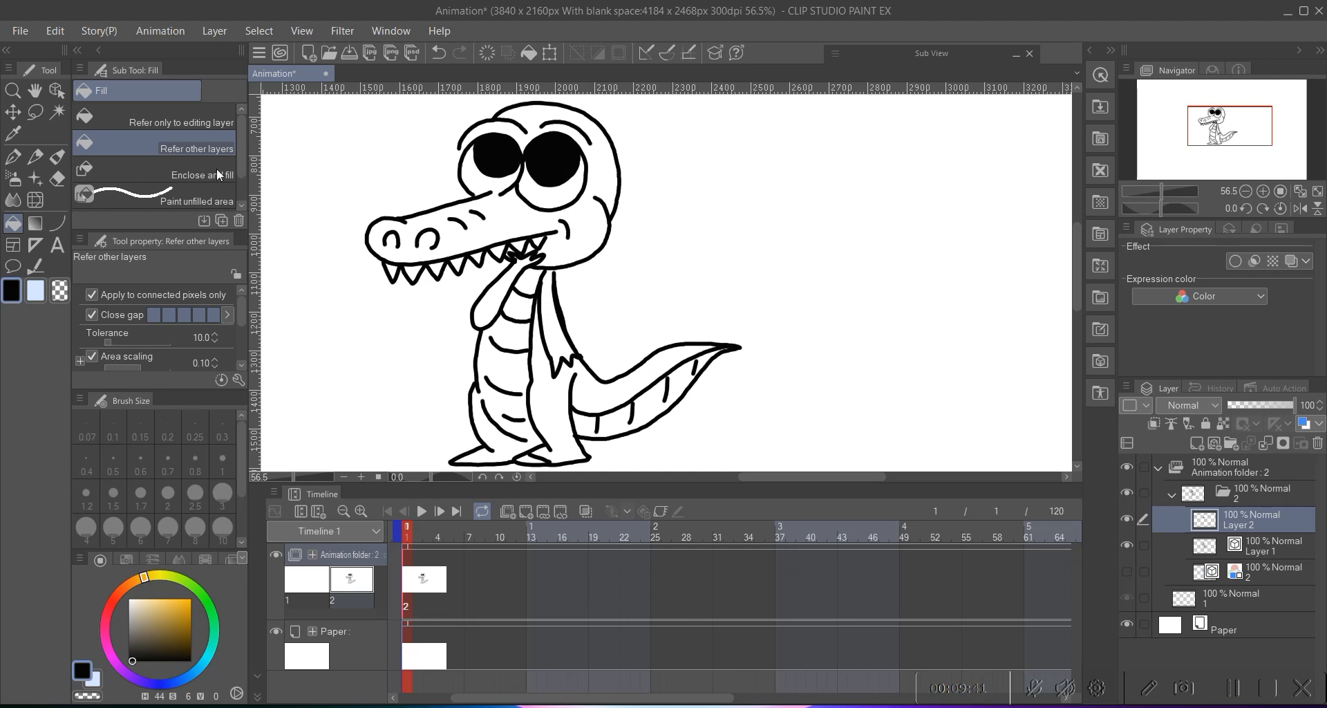
{"action": "key", "text": "ctrl+z"}
{"action": "key", "text": "ctrl+z"}
- Try filling an eye with black using the fill that refers only to the editing layer, keeping the empty Layer 2
{"action": "left_click", "coordinate": [206, 122]}
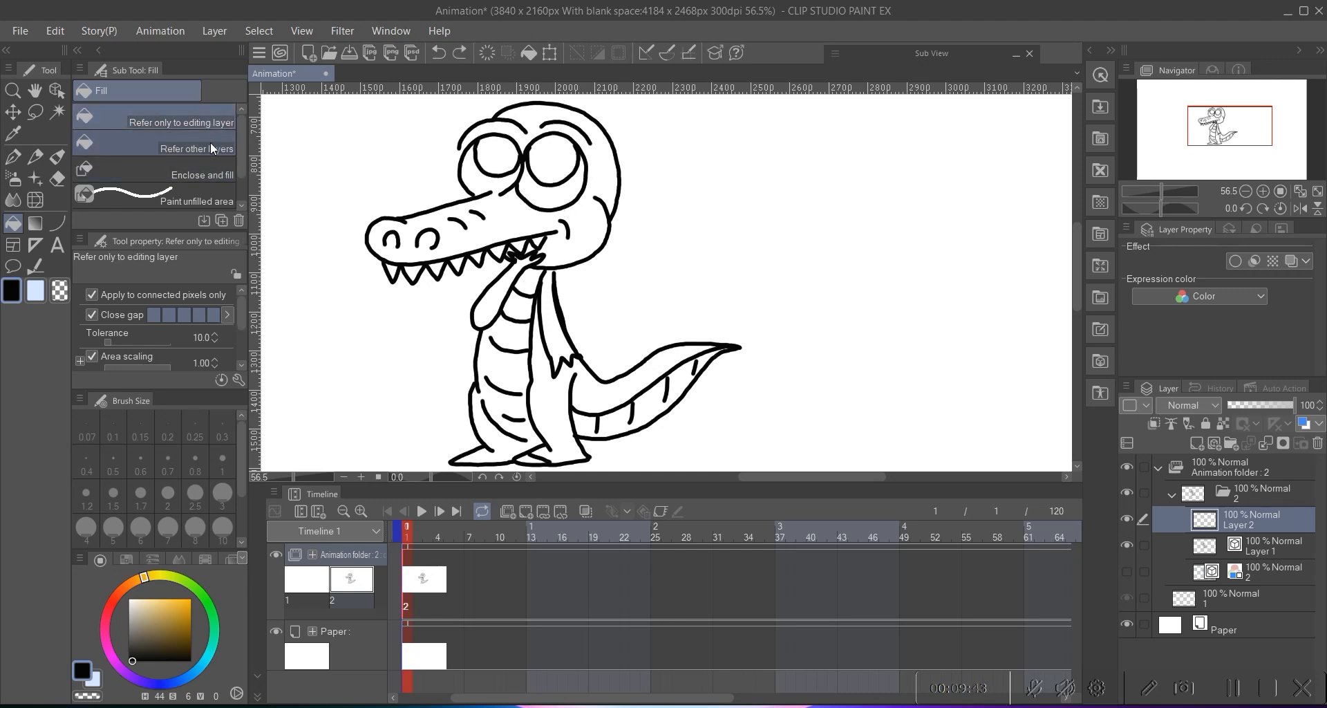
{"action": "left_click", "coordinate": [535, 178]}
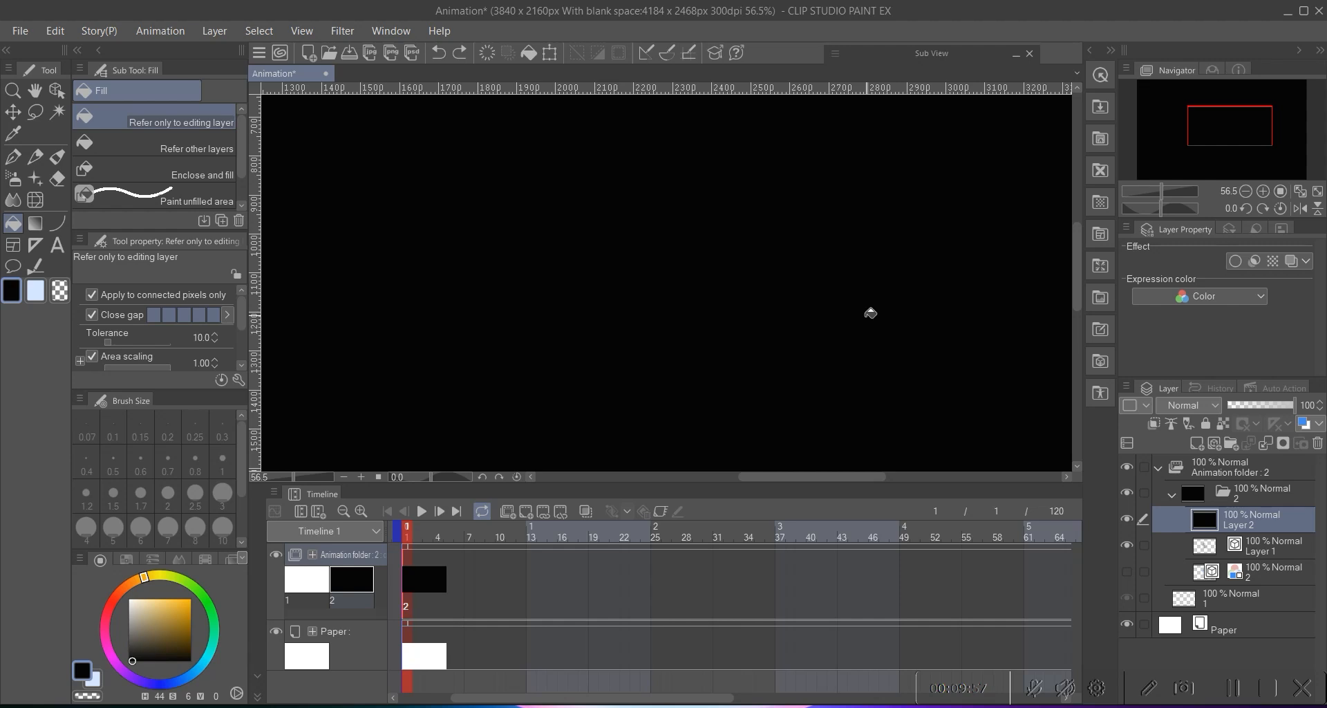
{"action": "key", "text": "ctrl+z"}
{"action": "key", "text": "ctrl+z"}
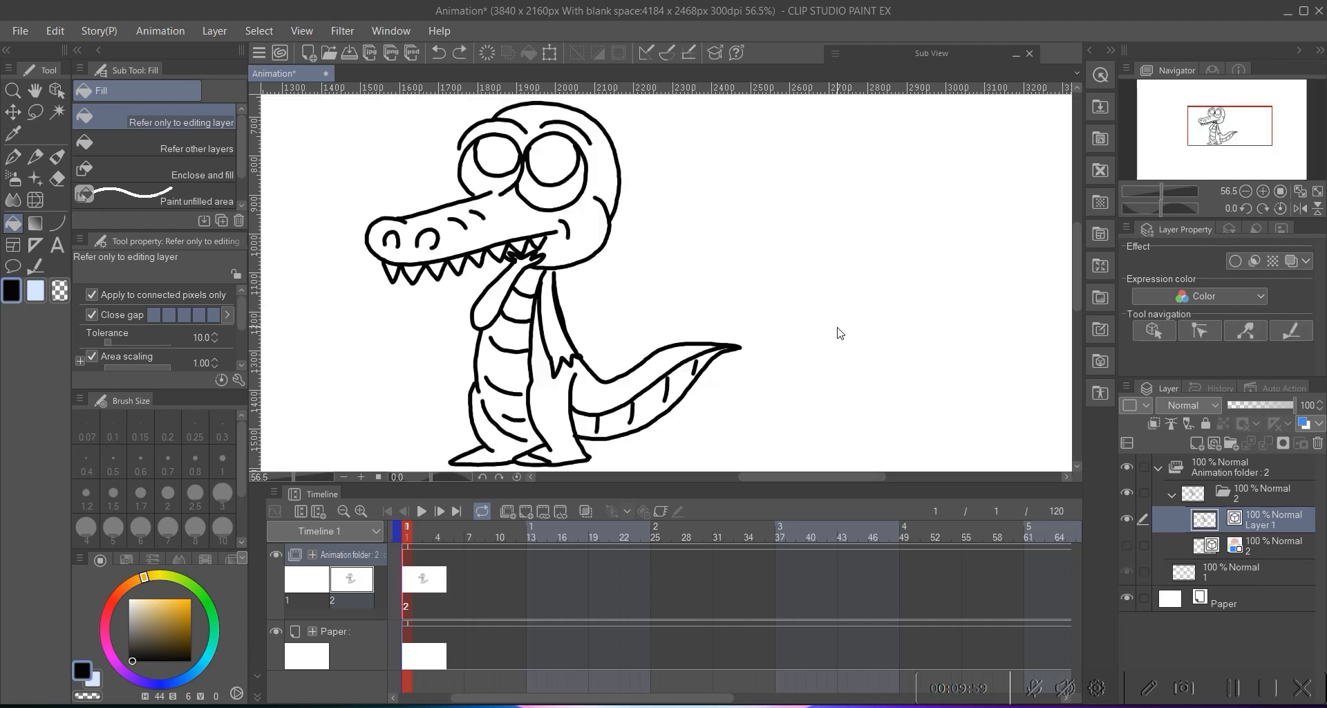
{"action": "left_click", "coordinate": [457, 50]}
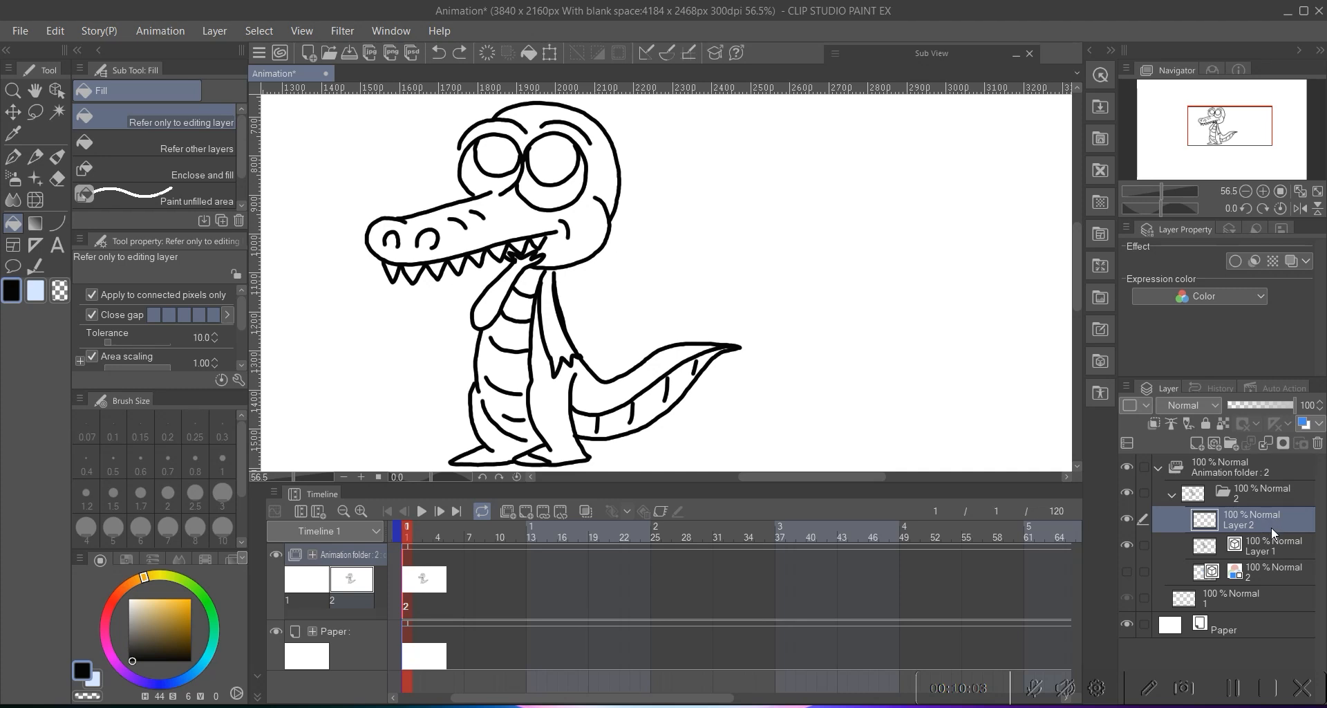
{"action": "left_click", "coordinate": [1262, 552]}
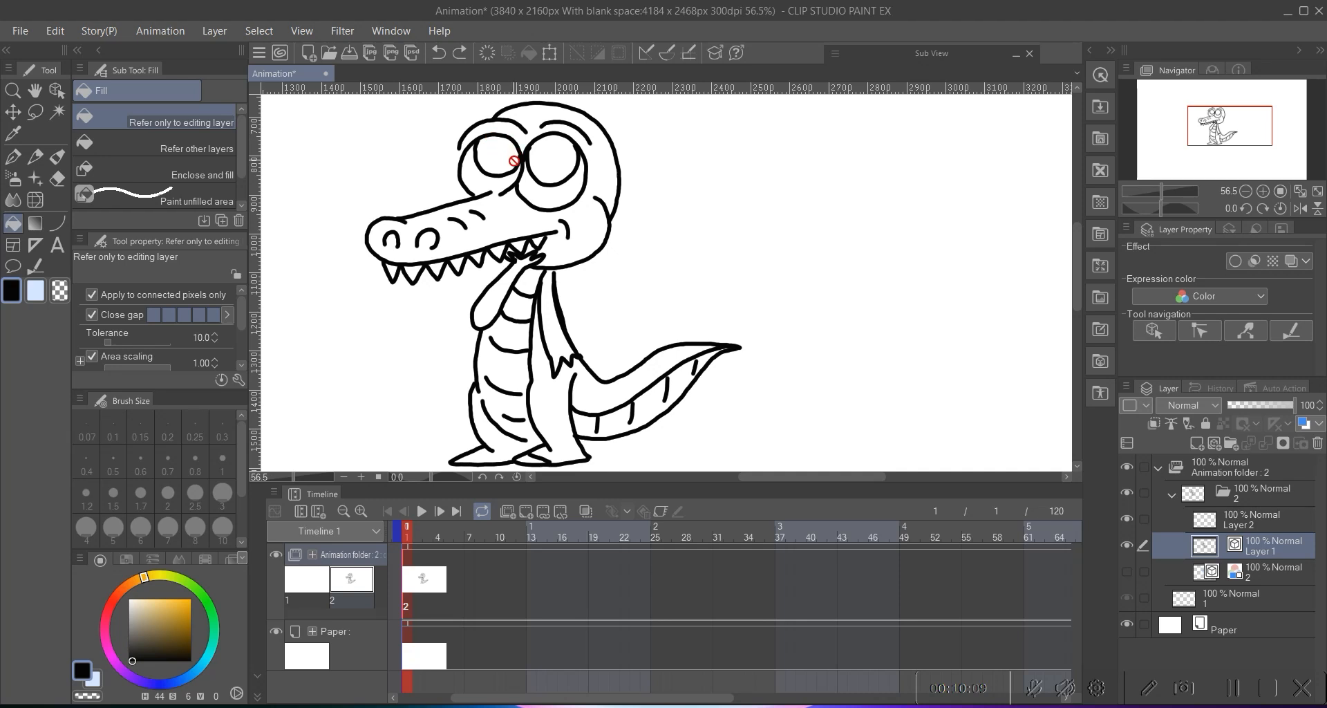
{"action": "left_click", "coordinate": [1262, 522]}
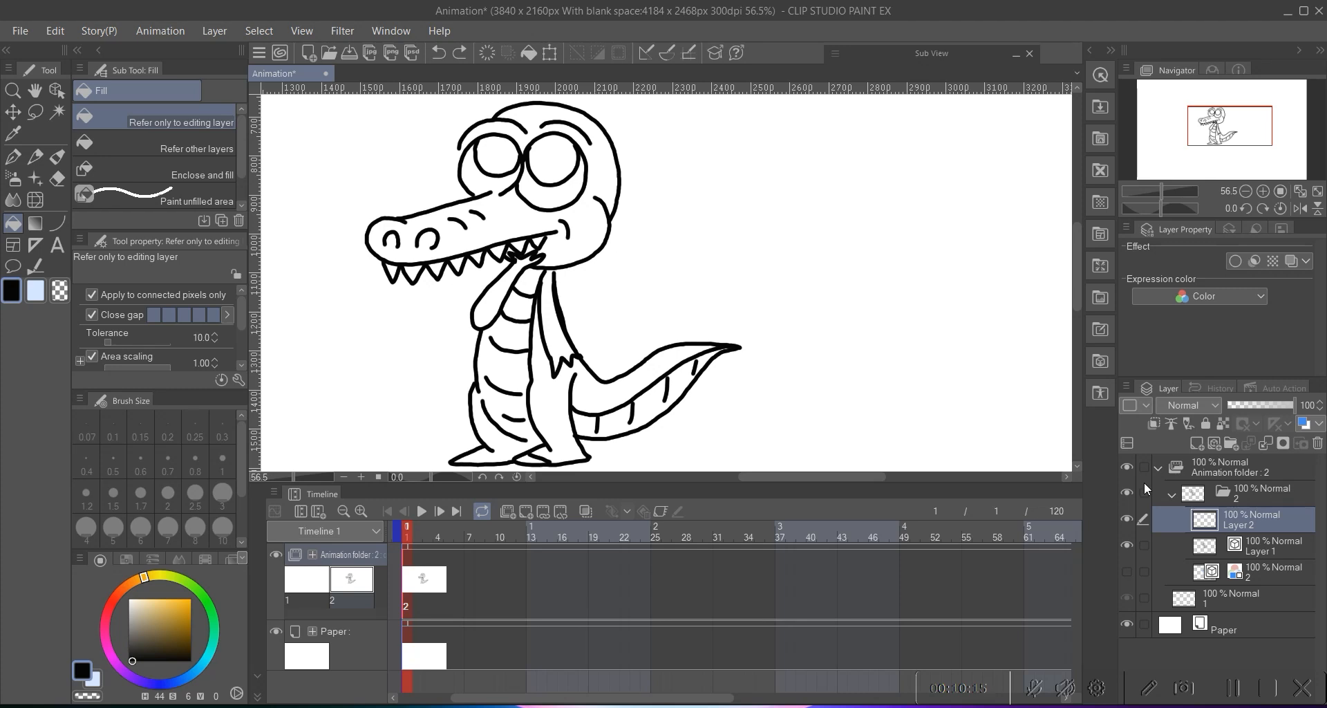
{"action": "left_click", "coordinate": [1257, 548]}
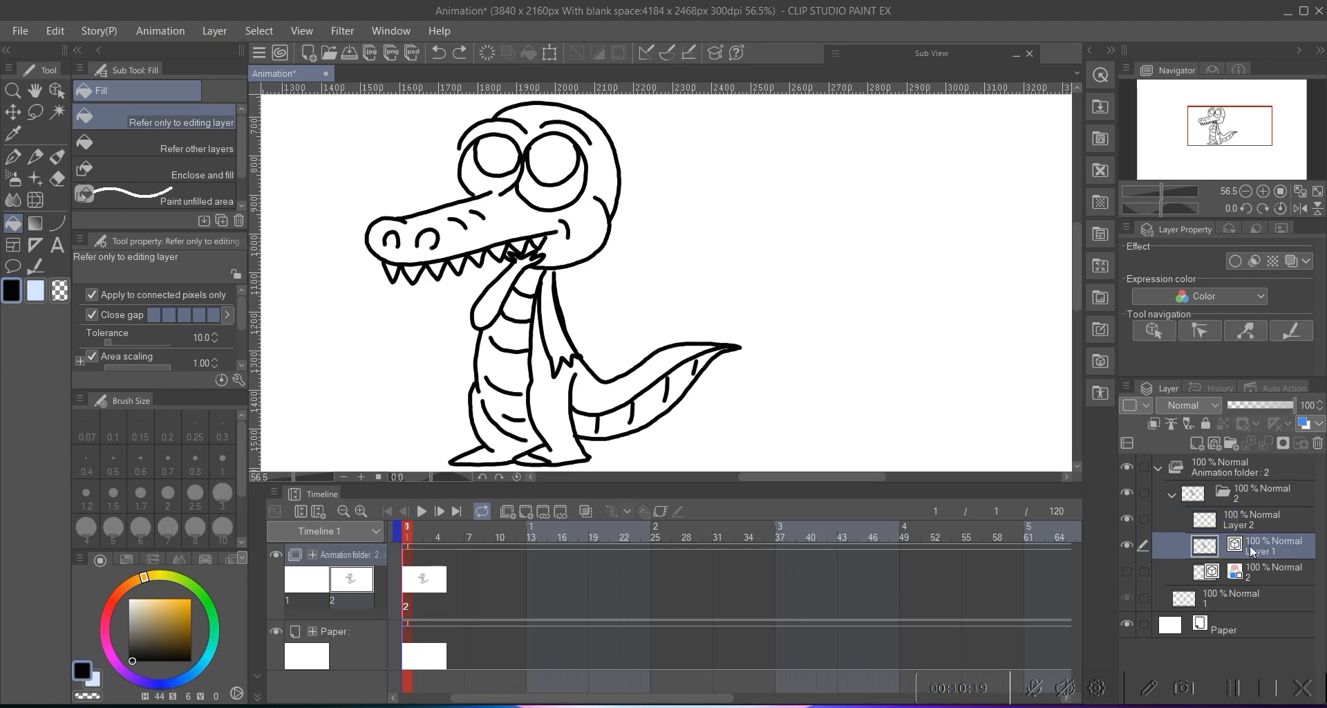
{"action": "left_click", "coordinate": [1251, 524]}
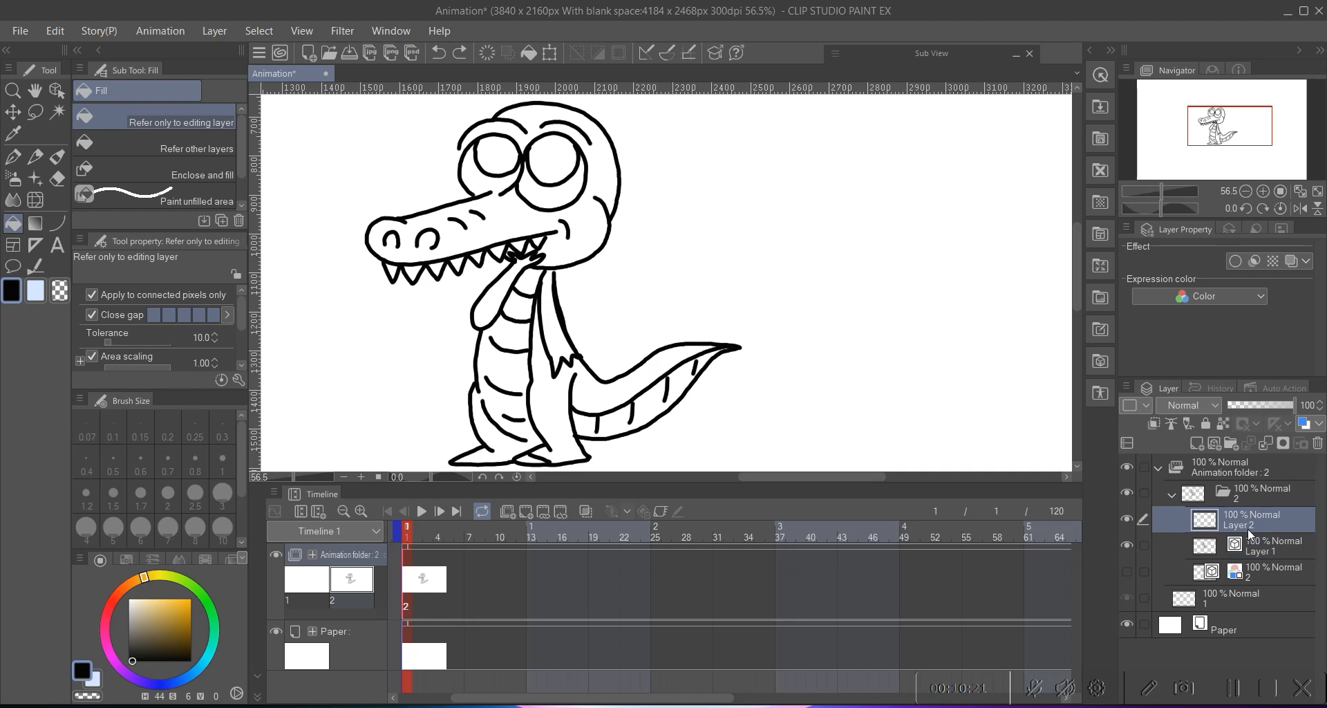
- Fill both pupils with black on Layer 2 using the fill that refers to other layers
{"action": "left_click", "coordinate": [217, 151]}
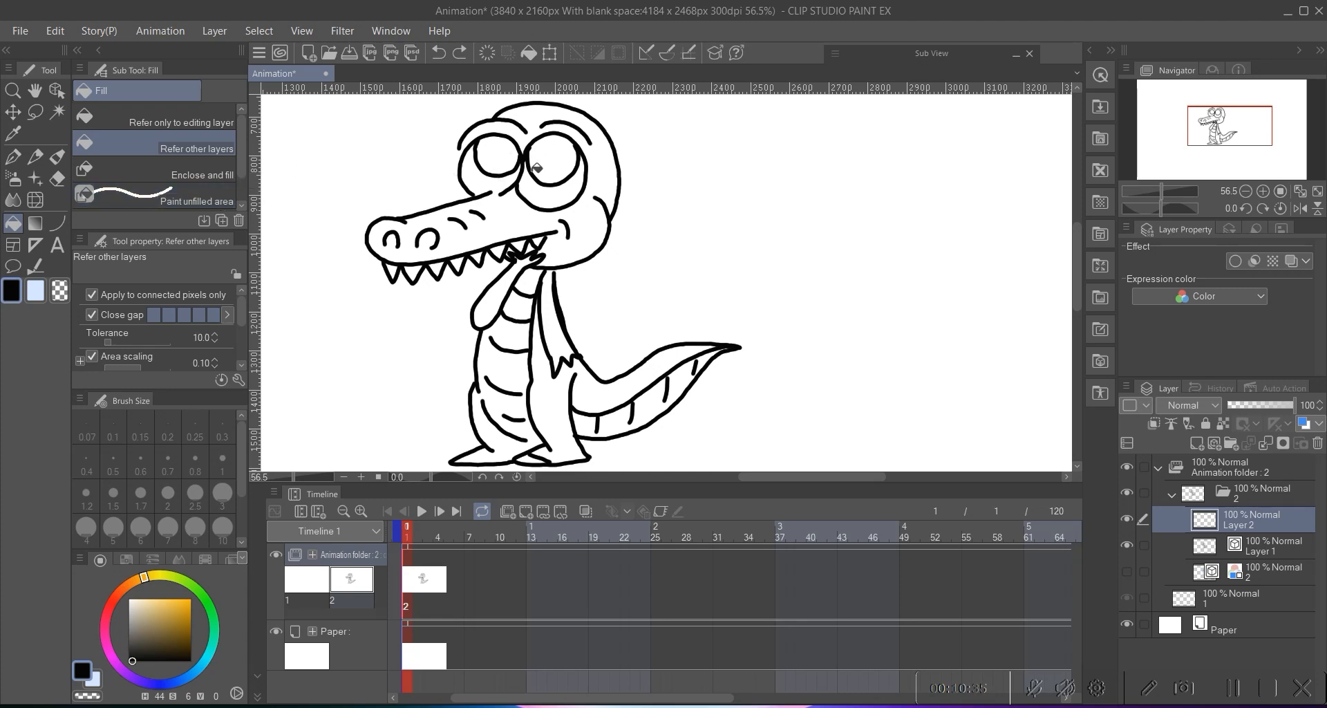
{"action": "scroll", "coordinate": [536, 168], "scroll_direction": "up", "scroll_amount": 4}
{"action": "left_click", "coordinate": [553, 195]}
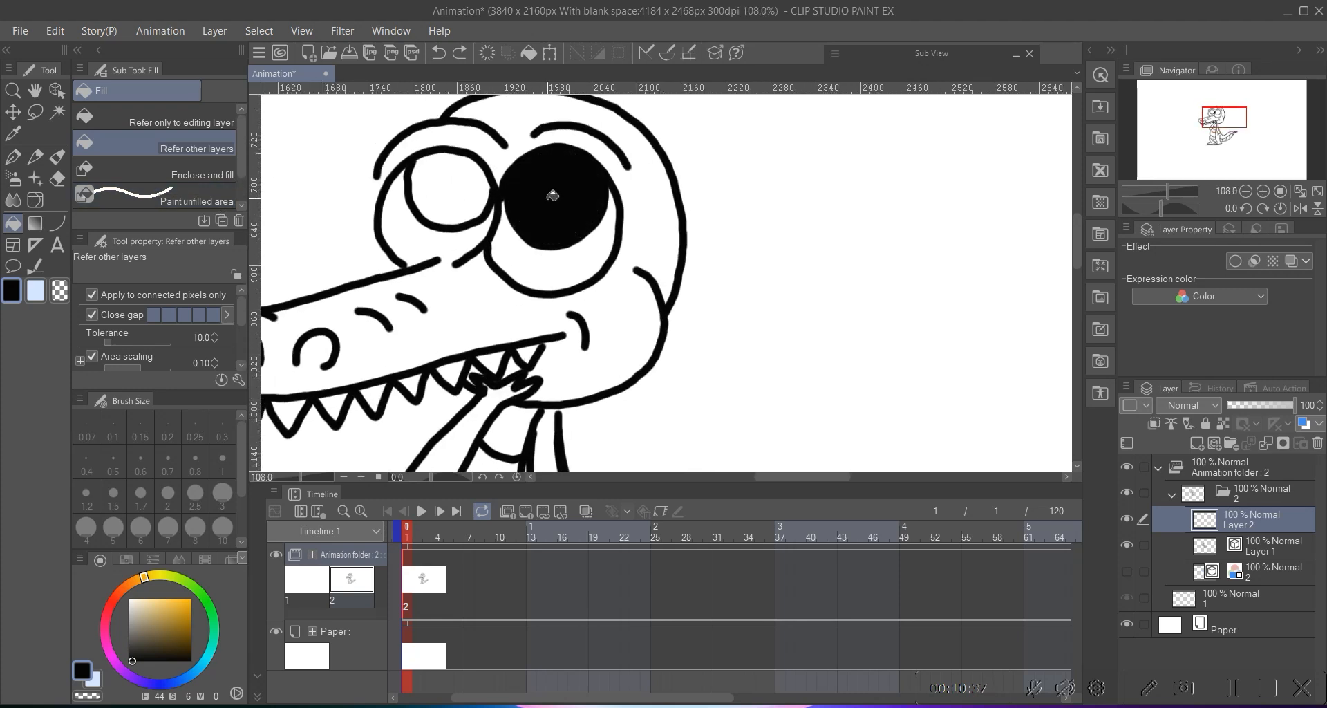
{"action": "left_click", "coordinate": [446, 186]}
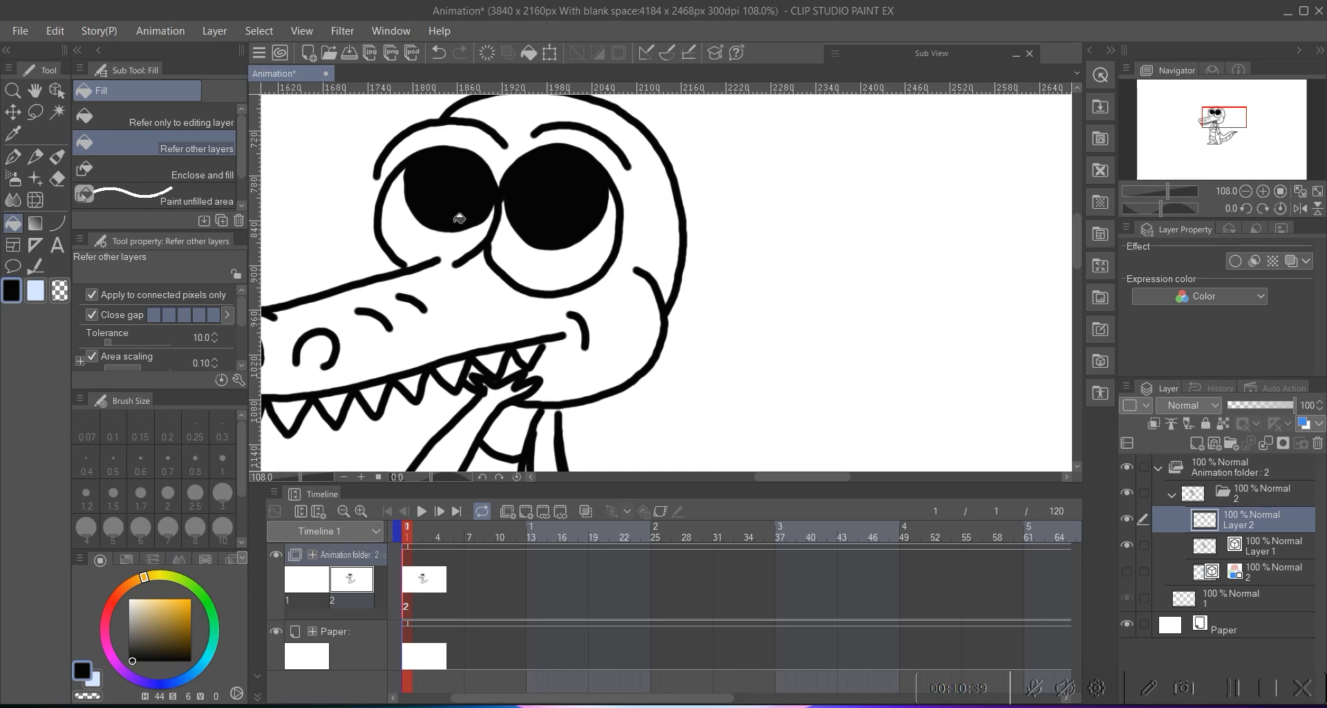
- Choose a muted green (H 97, S 42, V 66) and fill the crocodile's head and snout with it
{"action": "left_click_drag", "start_coordinate": [467, 240], "coordinate": [507, 269]}
{"action": "scroll", "coordinate": [490, 205], "scroll_direction": "down", "scroll_amount": 4}
{"action": "scroll", "coordinate": [474, 194], "scroll_direction": "up", "scroll_amount": 3}
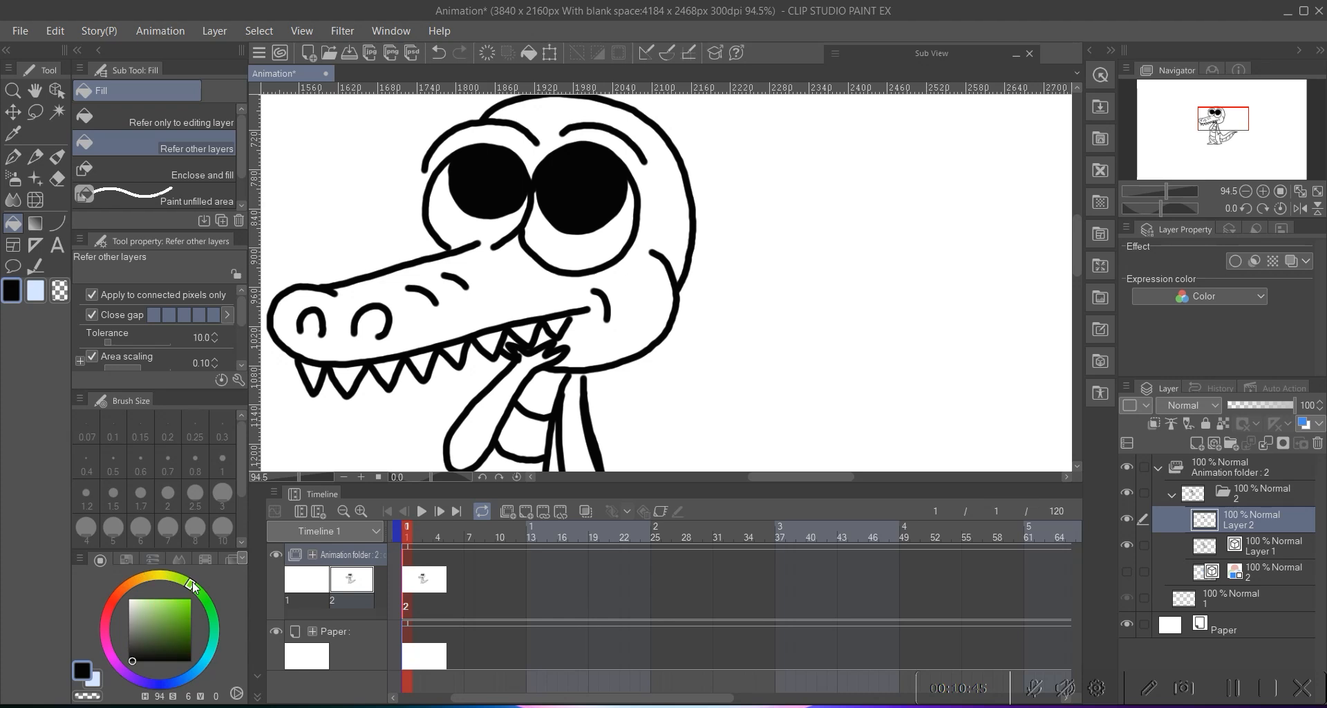
{"action": "mouse_move", "coordinate": [159, 616]}
{"action": "left_mouse_down"}
{"action": "mouse_move", "coordinate": [162, 599]}
{"action": "mouse_move", "coordinate": [157, 616]}
{"action": "left_mouse_up"}
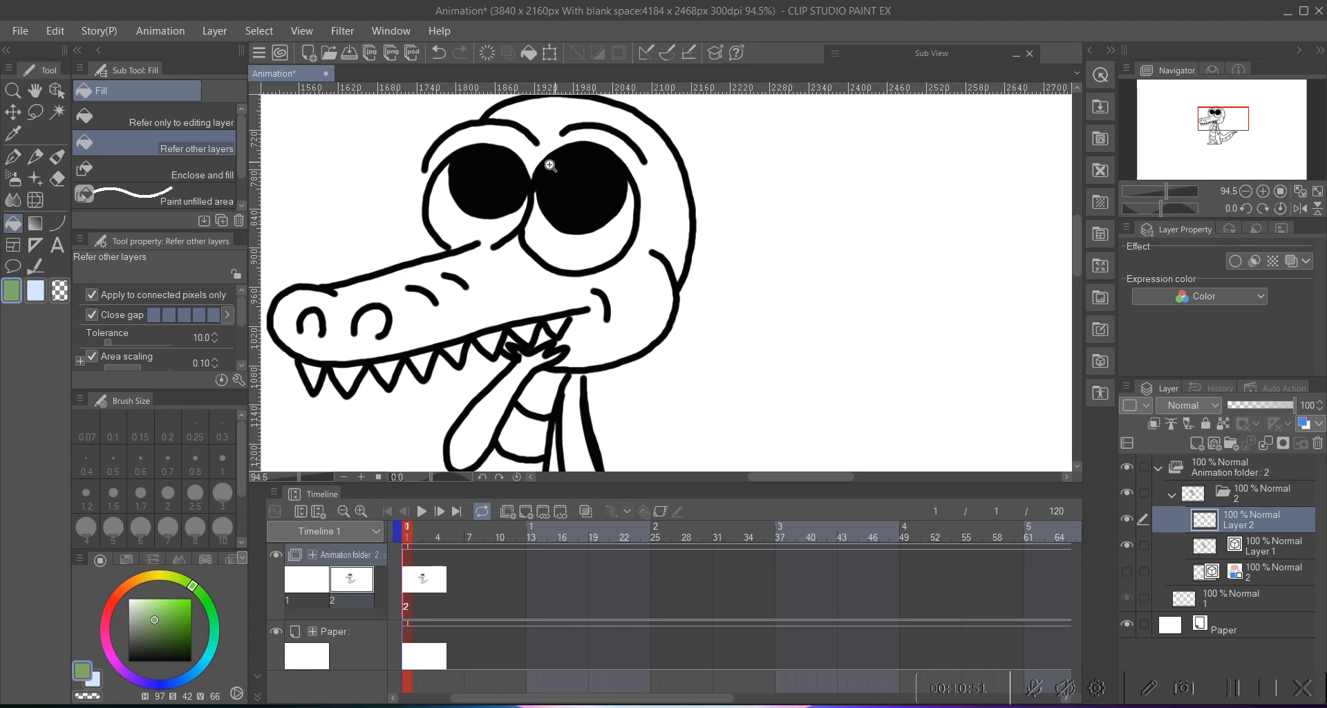
{"action": "scroll", "coordinate": [551, 166], "scroll_direction": "down", "scroll_amount": 3}
{"action": "left_click", "coordinate": [556, 141]}
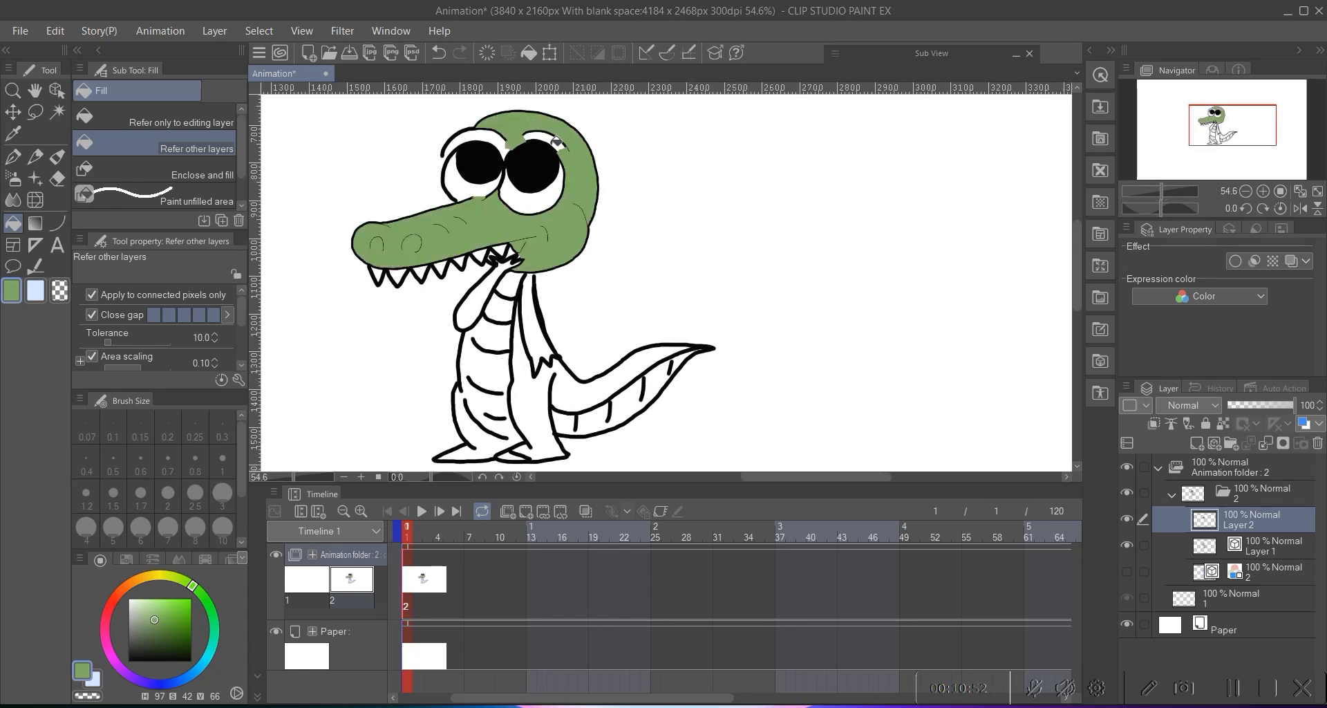
{"action": "key", "text": "ctrl+z"}
{"action": "left_click", "coordinate": [515, 136]}
- Move the color layer, Layer 2, below the line art layer, Layer 1
{"action": "scroll", "coordinate": [547, 186], "scroll_direction": "up", "scroll_amount": 2}
{"action": "scroll", "coordinate": [539, 222], "scroll_direction": "down", "scroll_amount": 2}
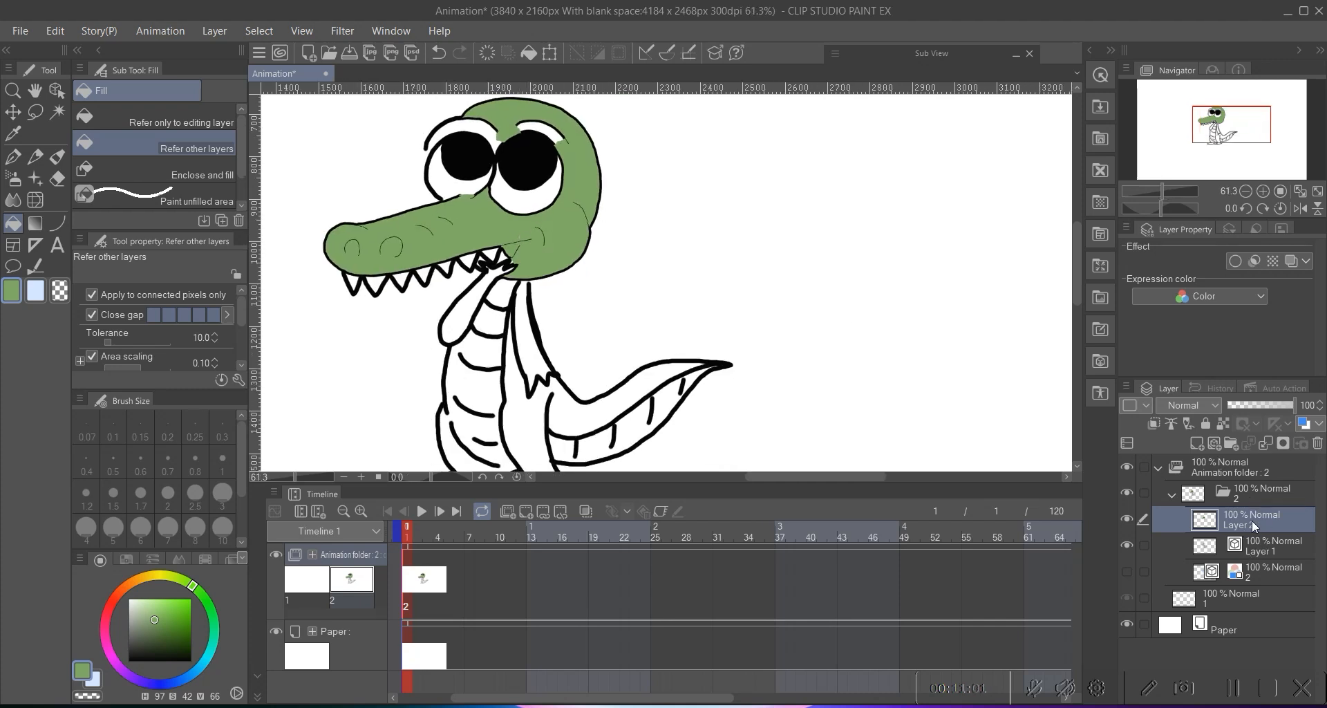
{"action": "left_click_drag", "start_coordinate": [1251, 524], "coordinate": [1267, 553]}
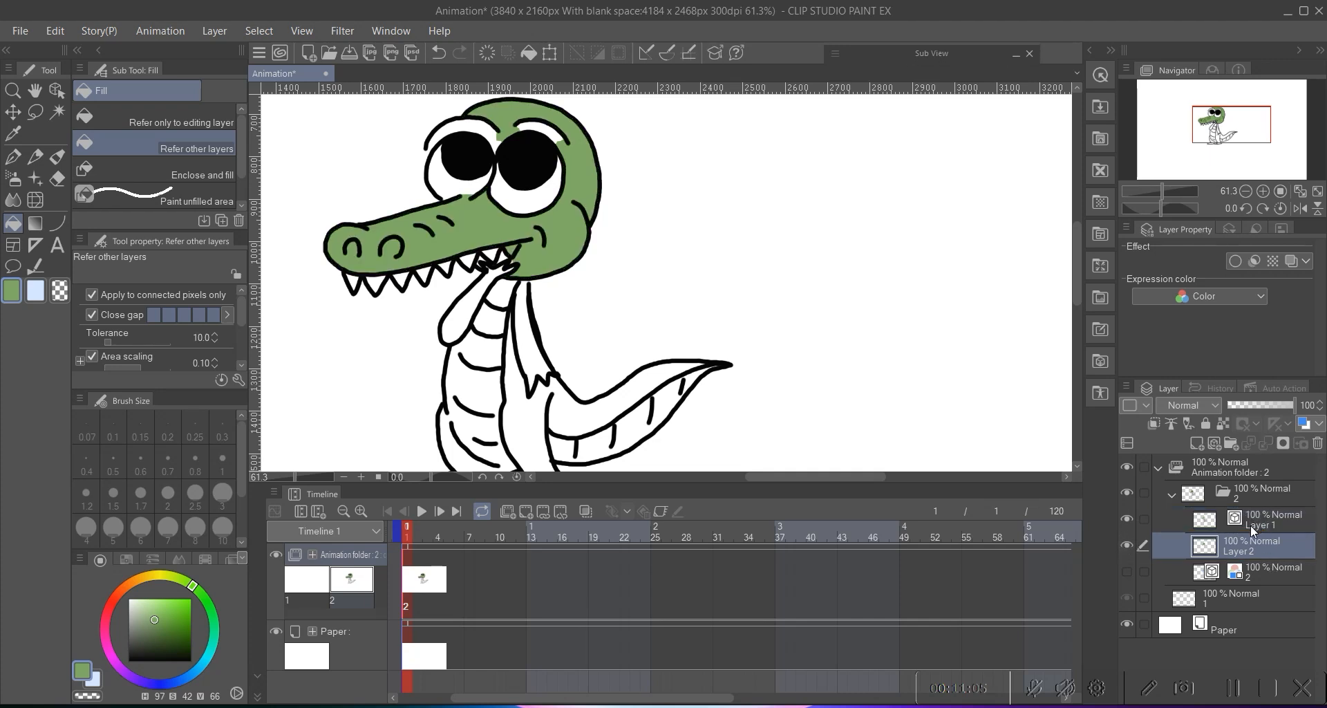
- Extend the left eyelid line's outer end to meet the eye outline and fill both eyelids with the green
{"action": "left_click", "coordinate": [465, 131]}
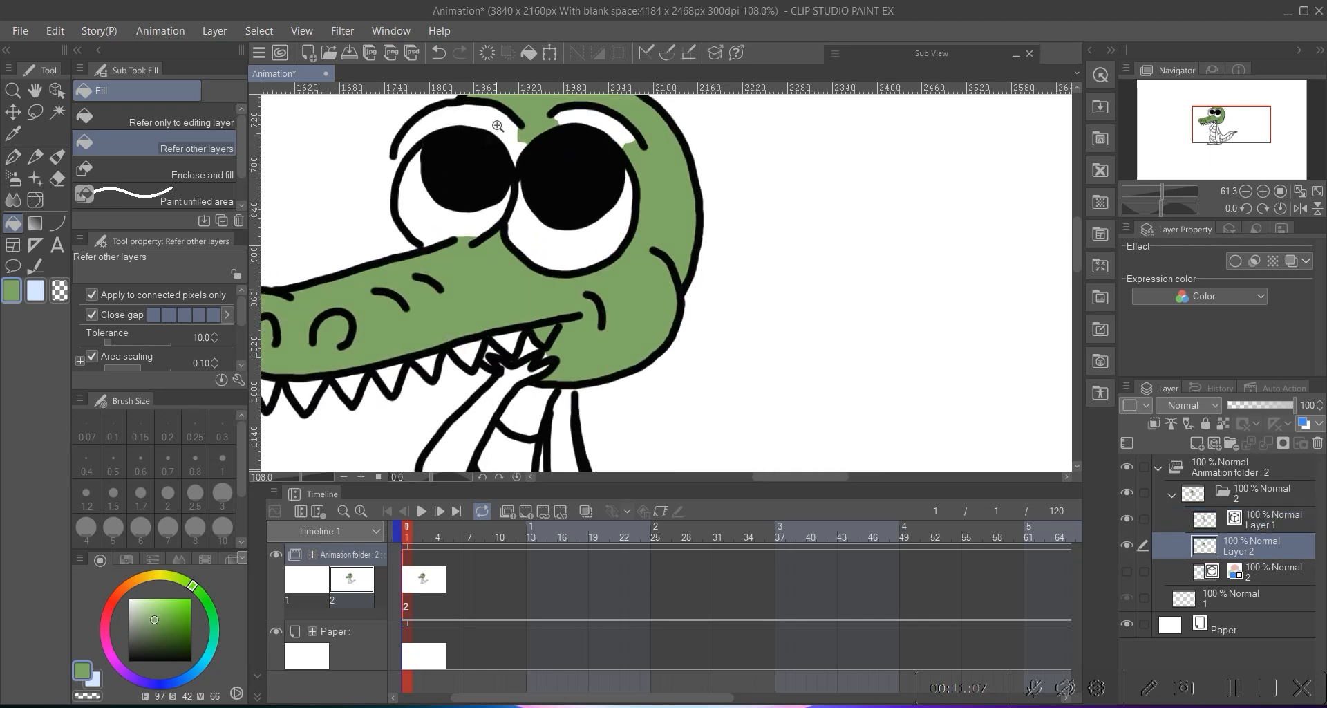
{"action": "left_click", "coordinate": [450, 156]}
{"action": "left_click", "coordinate": [429, 183]}
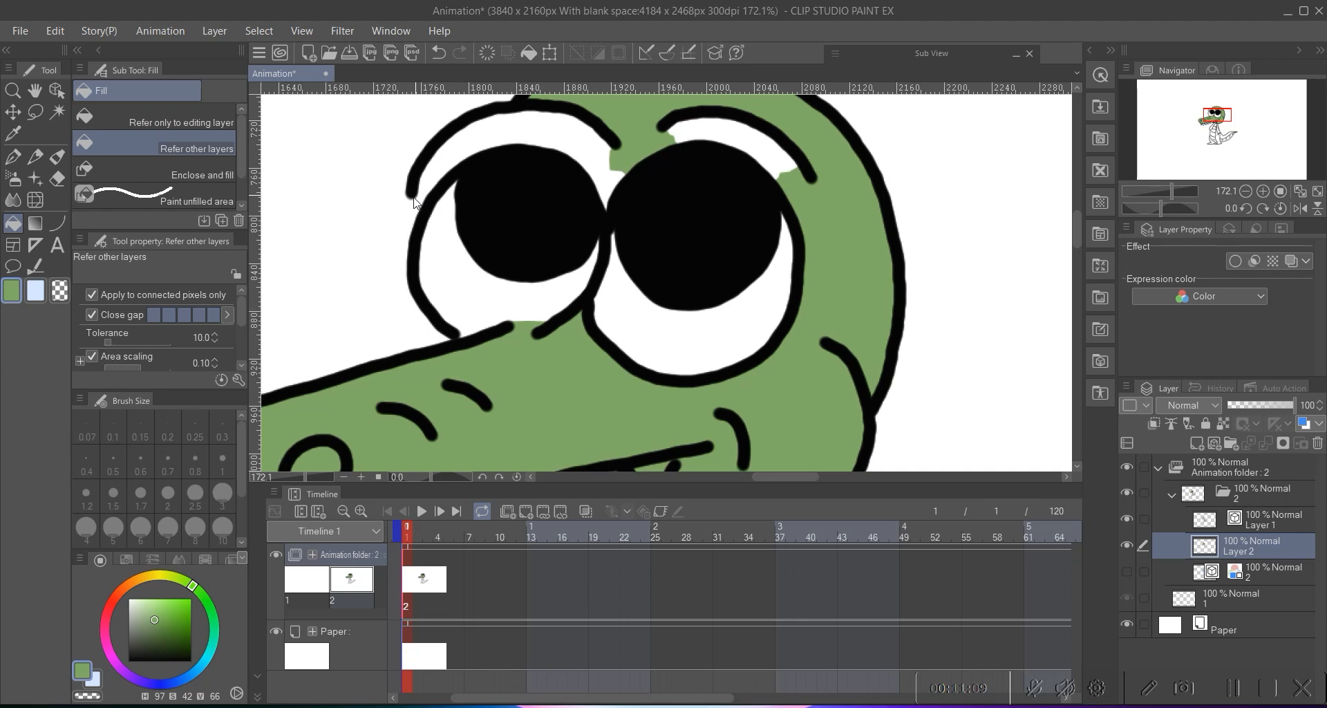
{"action": "left_click", "coordinate": [415, 202], "text": "ctrl"}
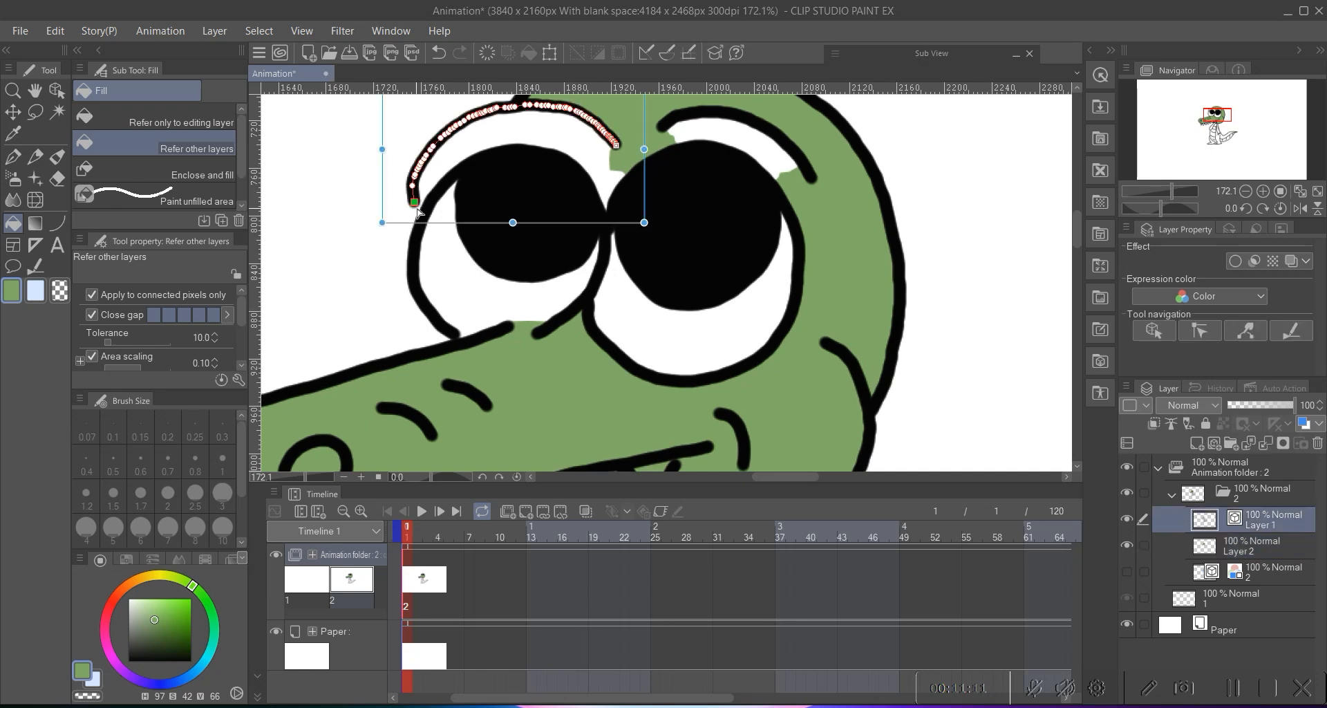
{"action": "left_click", "coordinate": [486, 133], "text": "ctrl"}
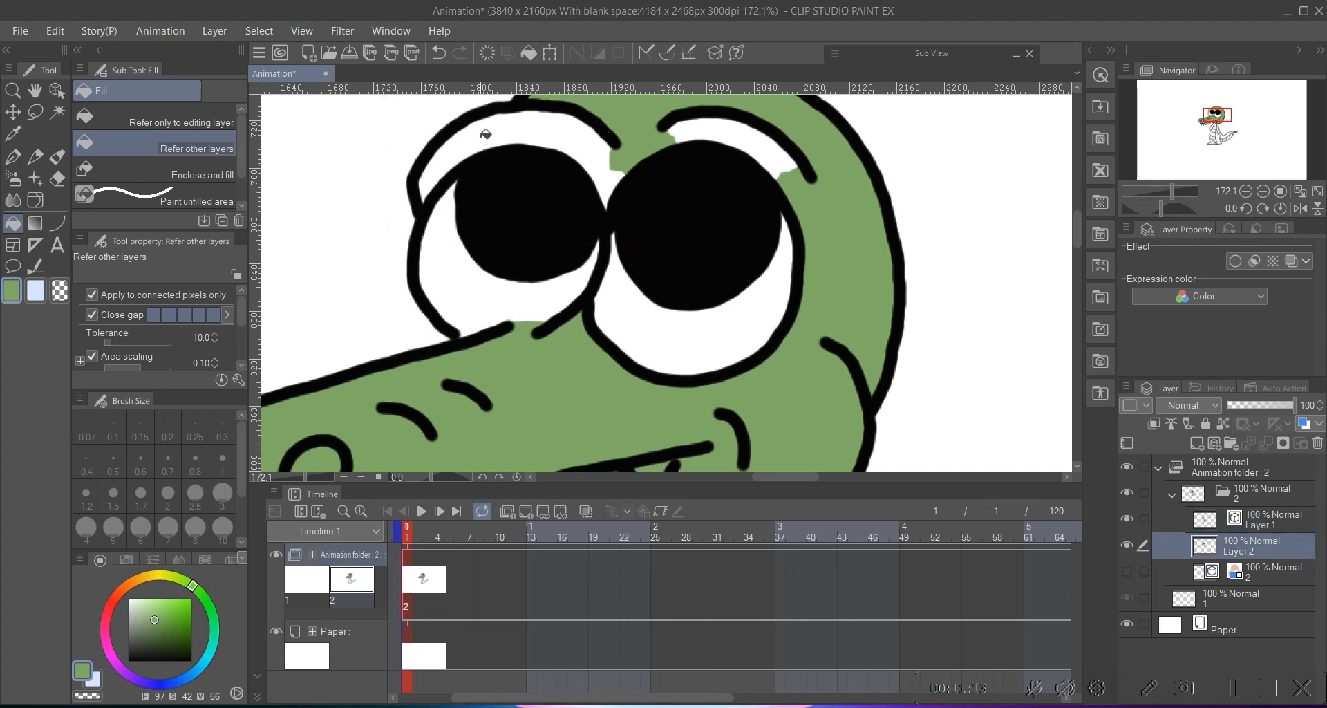
{"action": "left_click", "coordinate": [486, 133]}
{"action": "left_click", "coordinate": [743, 127]}
- Fill the crocodile's back, upper tail and both legs with the same green
{"action": "left_click_drag", "start_coordinate": [716, 162], "coordinate": [609, 155]}
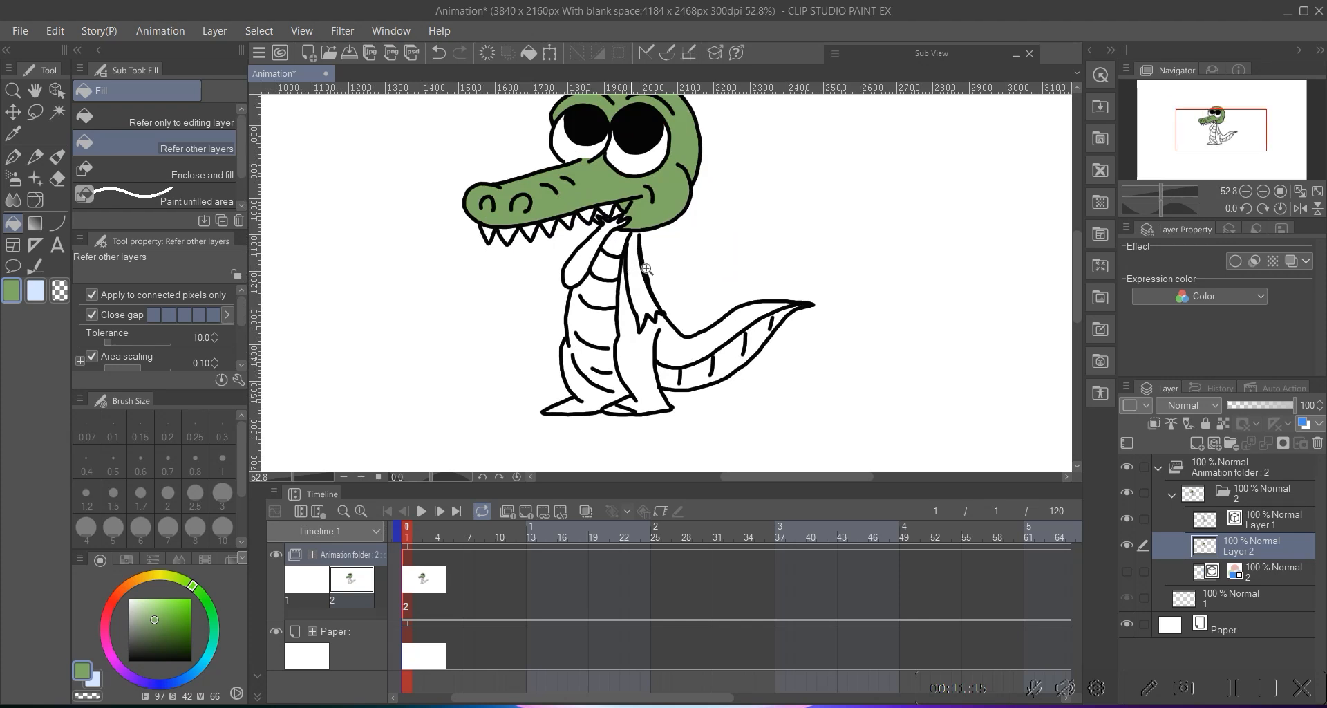
{"action": "left_click_drag", "start_coordinate": [647, 269], "coordinate": [685, 269]}
{"action": "left_click", "coordinate": [608, 325]}
{"action": "left_click", "coordinate": [668, 308]}
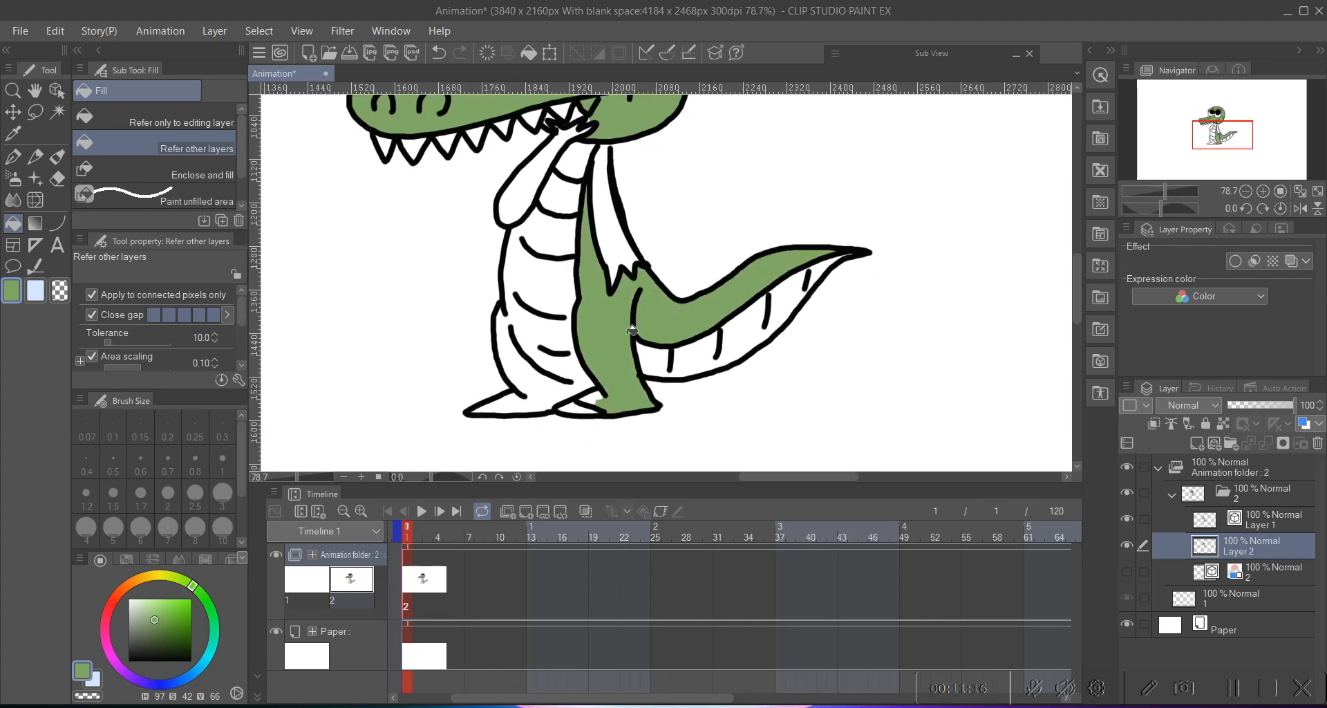
{"action": "left_click", "coordinate": [542, 391]}
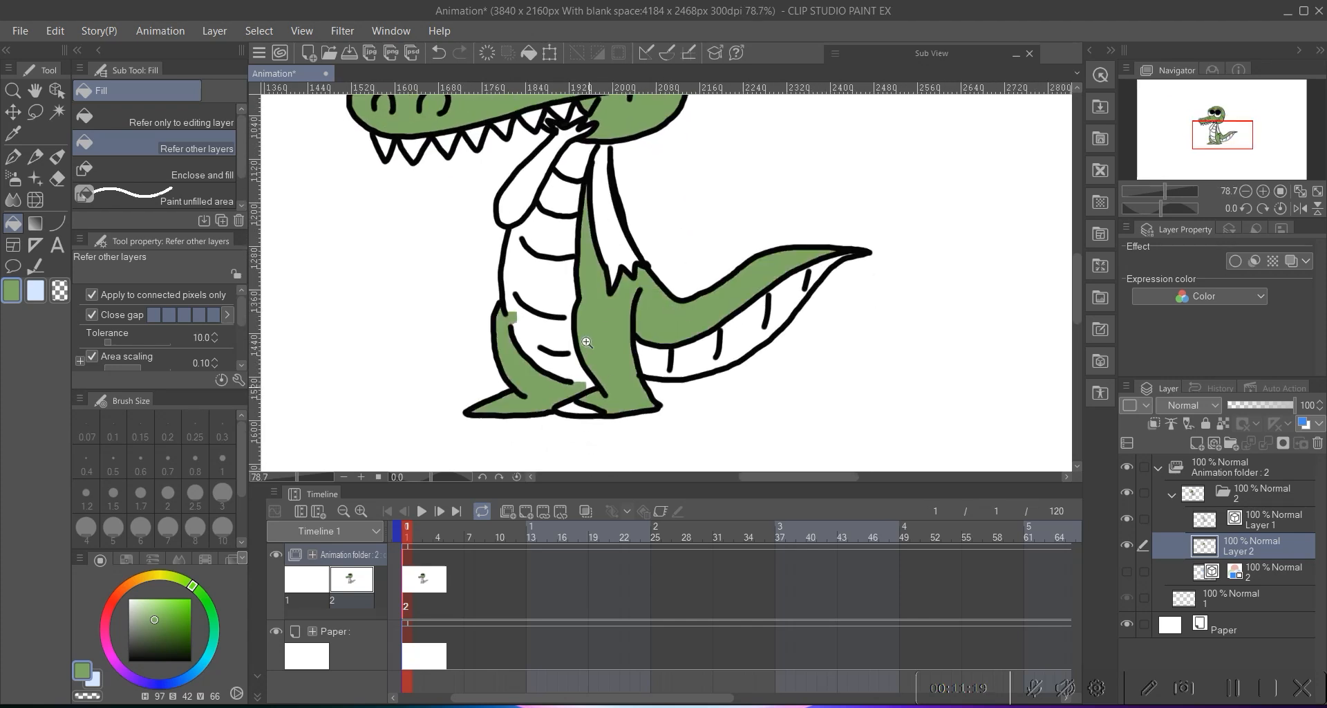
- Extend the end of the far leg's thigh line to close the outline gap above the feet
{"action": "scroll", "coordinate": [586, 342], "scroll_direction": "down", "scroll_amount": 2}
{"action": "scroll", "coordinate": [474, 331], "scroll_direction": "up", "scroll_amount": 4}
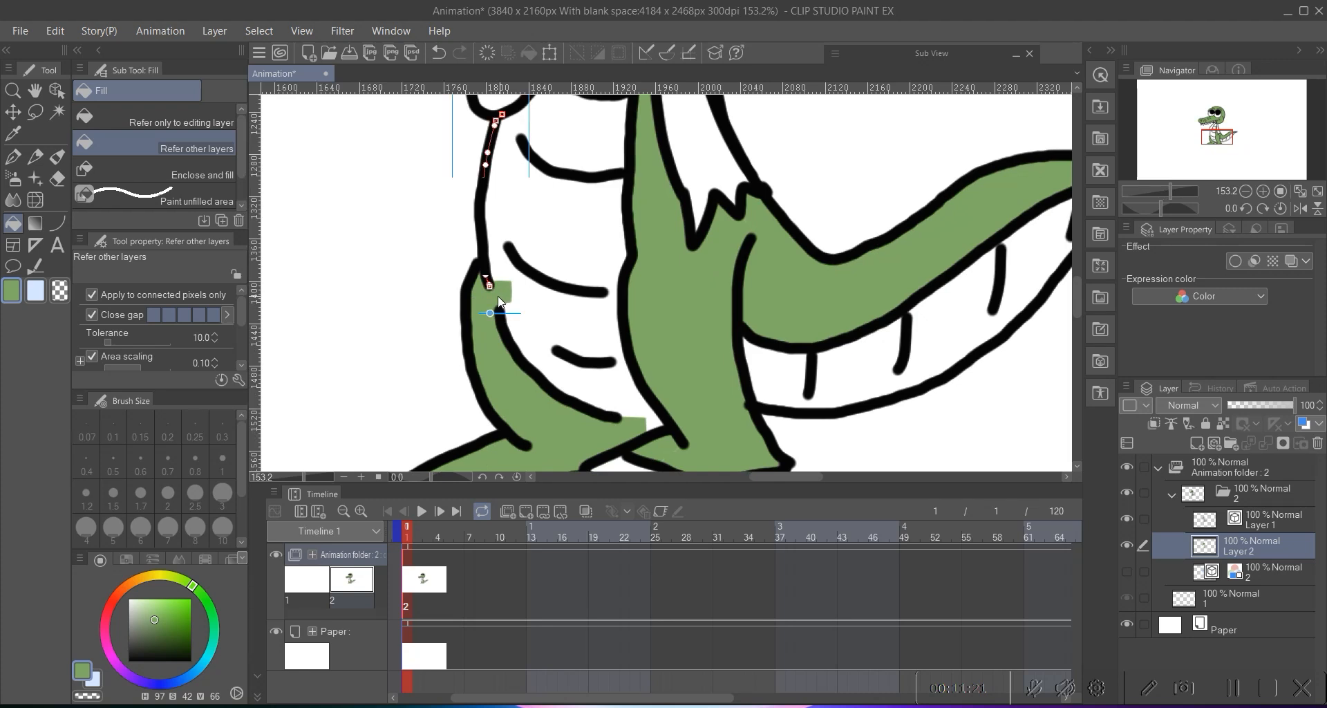
{"action": "scroll", "coordinate": [508, 290], "scroll_direction": "down", "scroll_amount": 2}
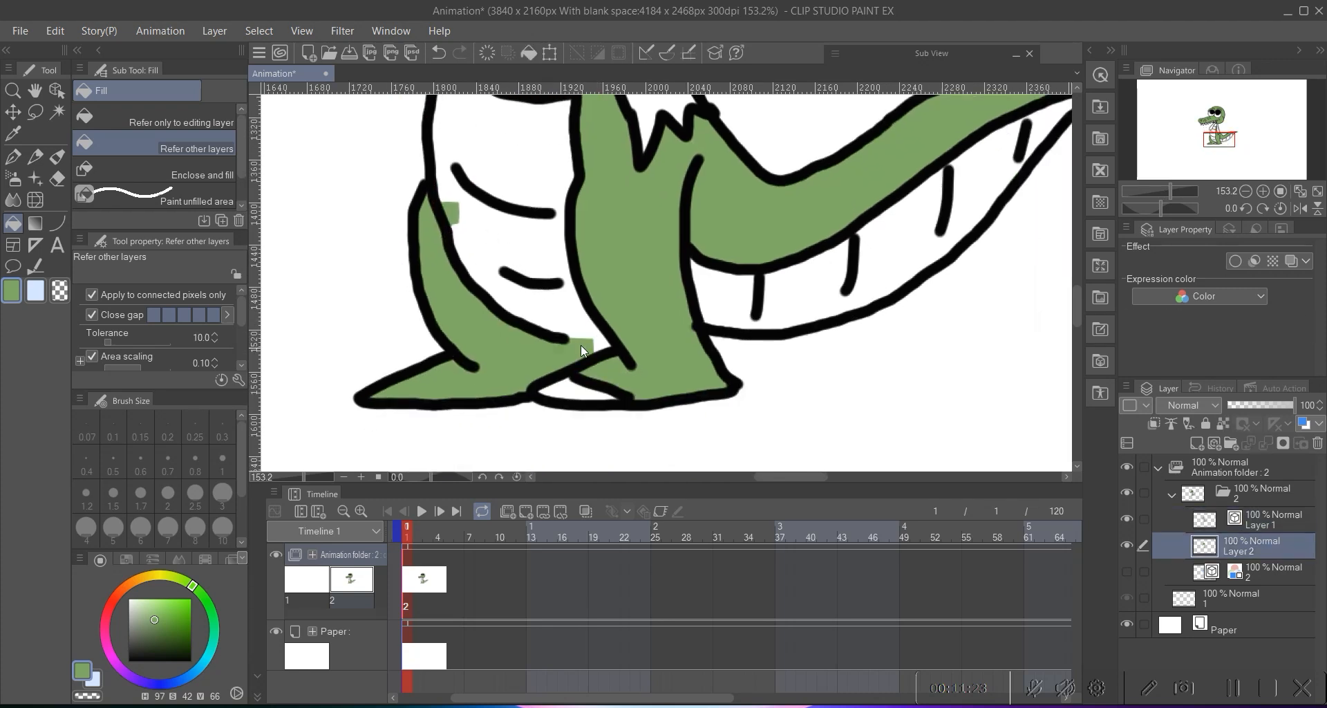
{"action": "left_click", "coordinate": [579, 344], "text": "ctrl"}
{"action": "left_click_drag", "start_coordinate": [578, 343], "coordinate": [608, 345]}
- Fill both of the crocodile's arms with the same green
{"action": "scroll", "coordinate": [528, 266], "scroll_direction": "down", "scroll_amount": 4}
{"action": "scroll", "coordinate": [484, 214], "scroll_direction": "up", "scroll_amount": 2}
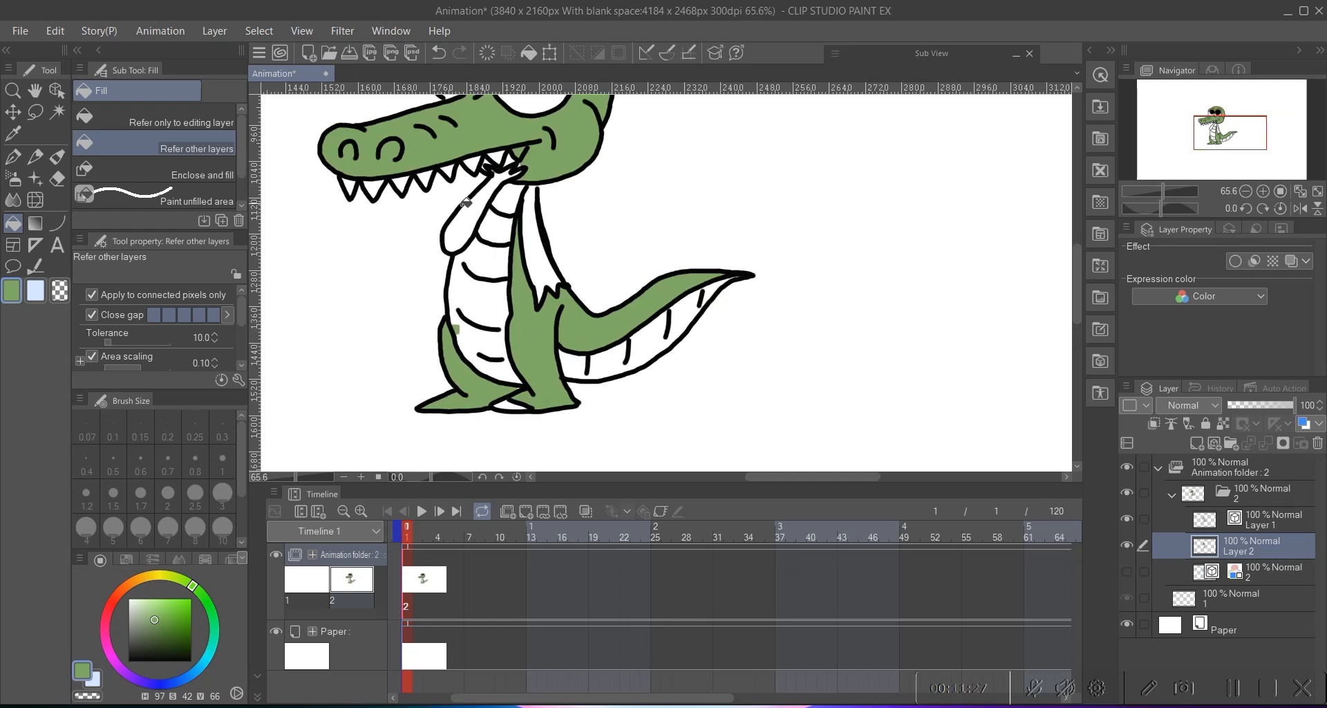
{"action": "left_click", "coordinate": [466, 203]}
{"action": "left_click", "coordinate": [535, 232]}
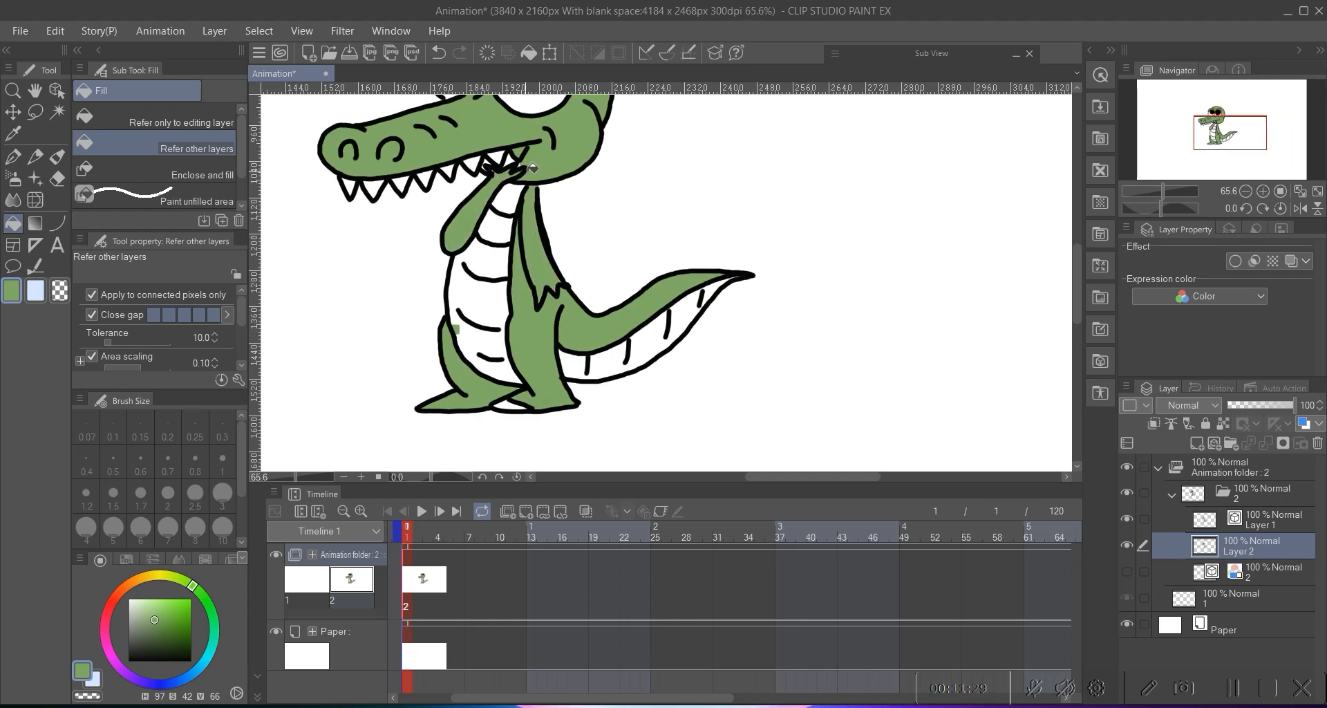
- Choose a pale yellow (H 55, S 18, V 98) and fill the belly and the underside of the tail with it
{"action": "scroll", "coordinate": [562, 216], "scroll_direction": "down", "scroll_amount": 3}
{"action": "scroll", "coordinate": [533, 277], "scroll_direction": "up", "scroll_amount": 2}
{"action": "left_click_drag", "start_coordinate": [525, 285], "coordinate": [519, 234]}
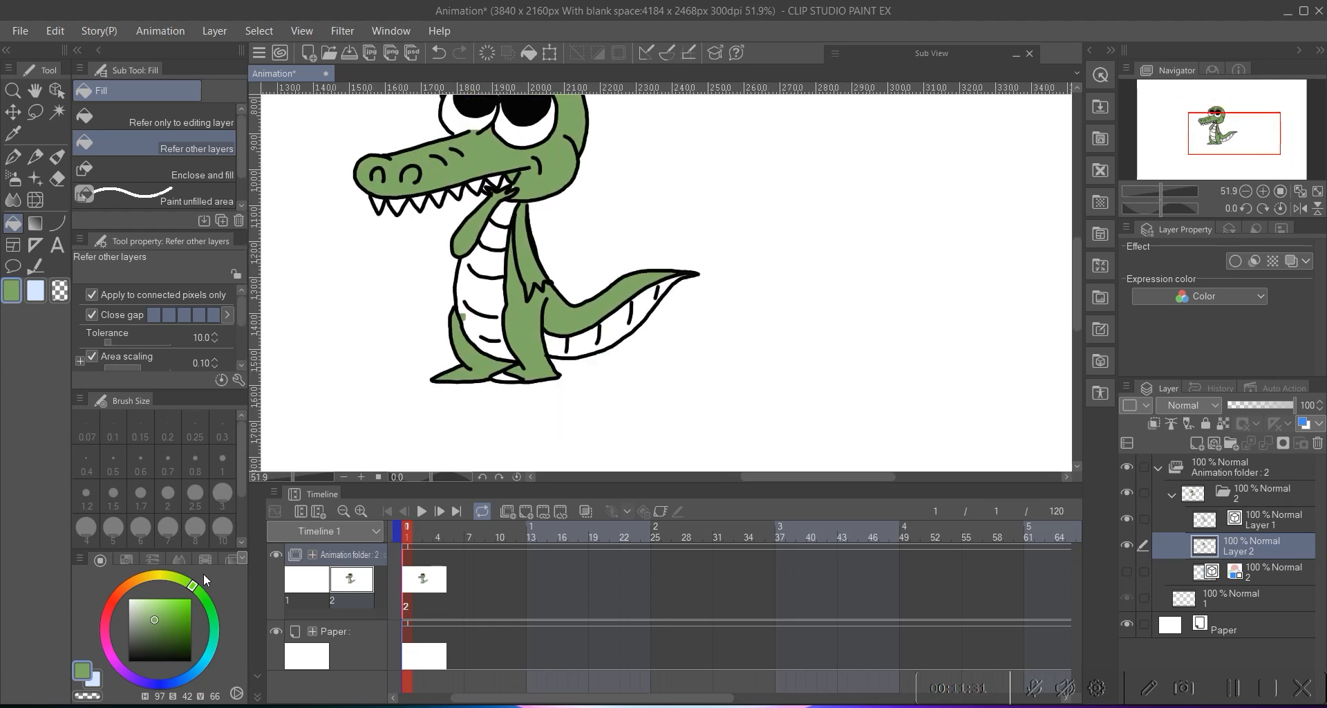
{"action": "left_click", "coordinate": [155, 572]}
{"action": "left_click", "coordinate": [147, 608]}
{"action": "left_click", "coordinate": [141, 599]}
{"action": "left_click", "coordinate": [474, 291]}
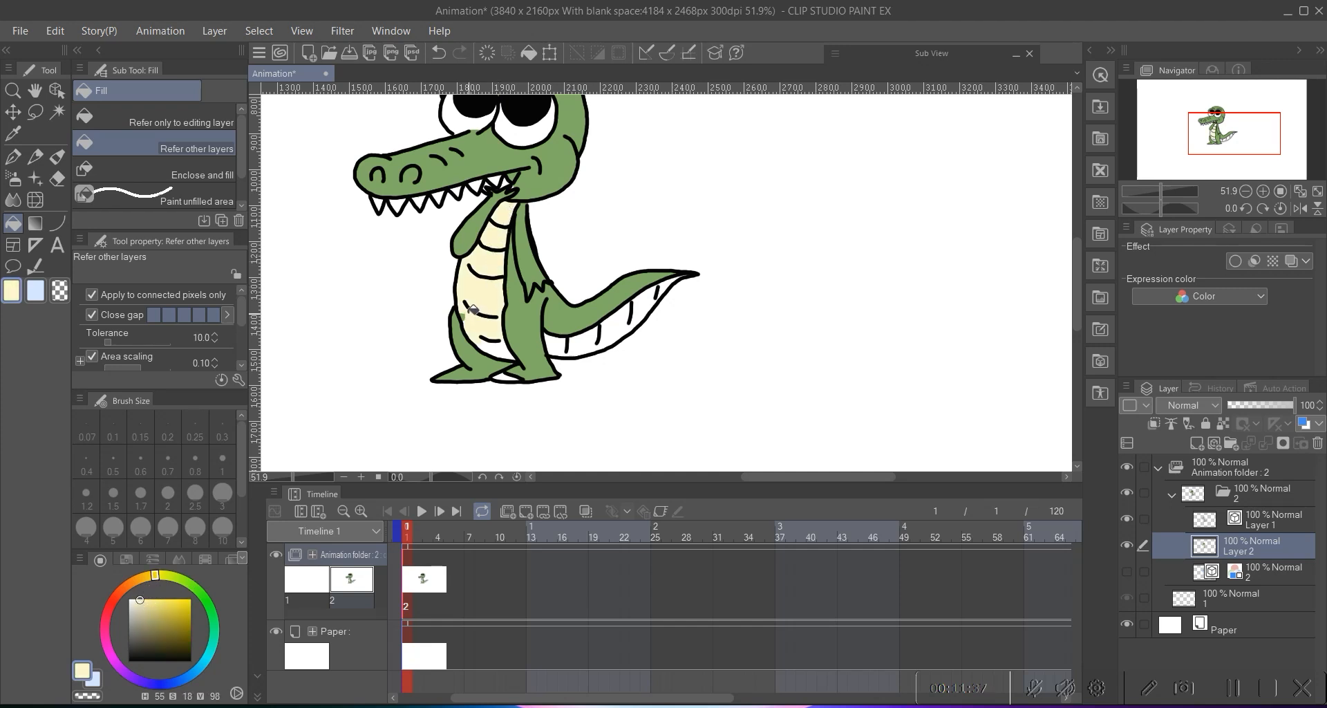
{"action": "left_click_drag", "start_coordinate": [567, 340], "coordinate": [671, 285]}
- Sample the head's green for the Fill tool and extend the inner end of the teeth line to the mouth line
{"action": "scroll", "coordinate": [585, 275], "scroll_direction": "down", "scroll_amount": 5}
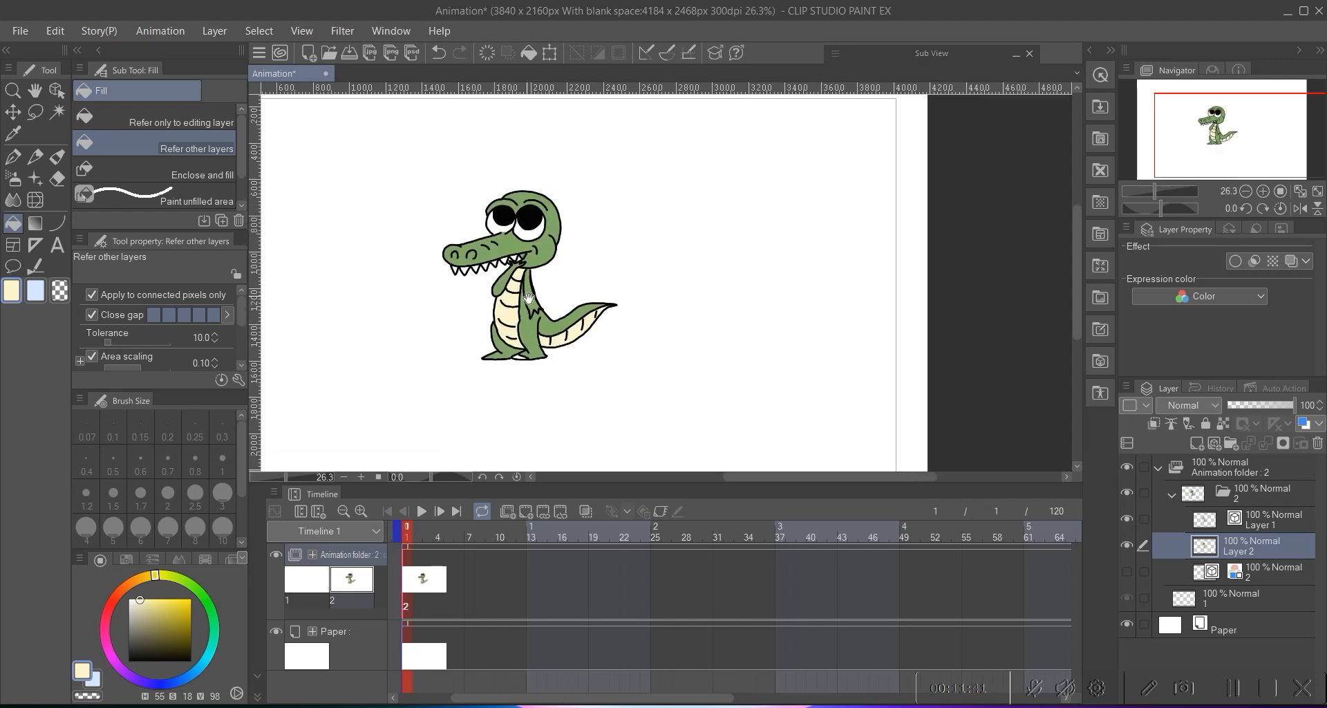
{"action": "scroll", "coordinate": [533, 245], "scroll_direction": "up", "scroll_amount": 12}
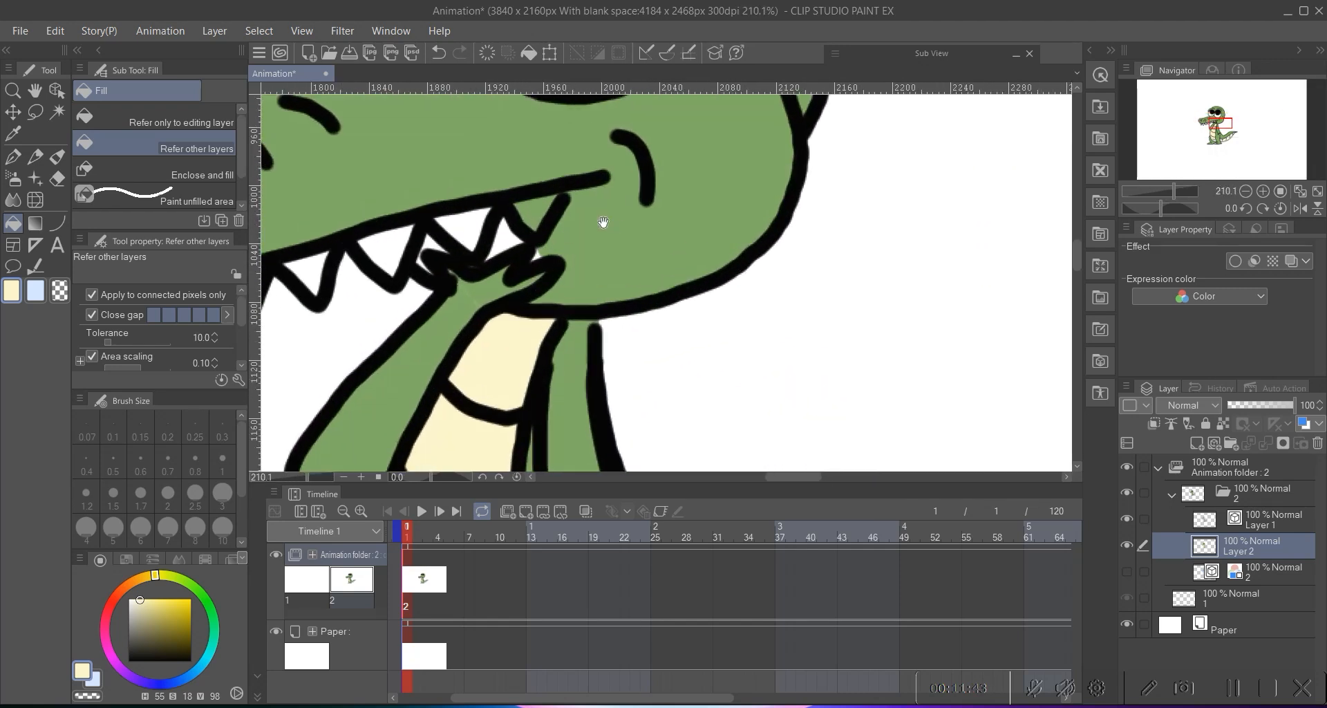
{"action": "key", "text": "i"}
{"action": "left_click", "coordinate": [622, 239]}
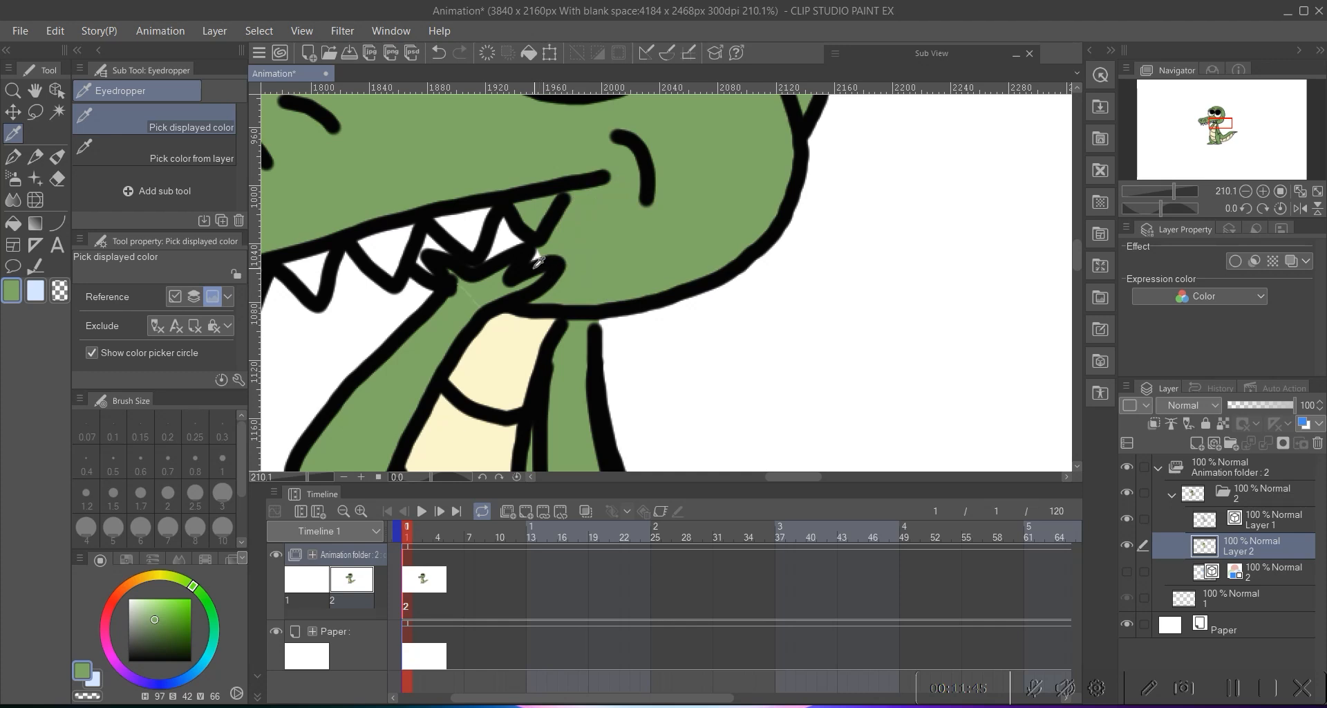
{"action": "left_click", "coordinate": [13, 223]}
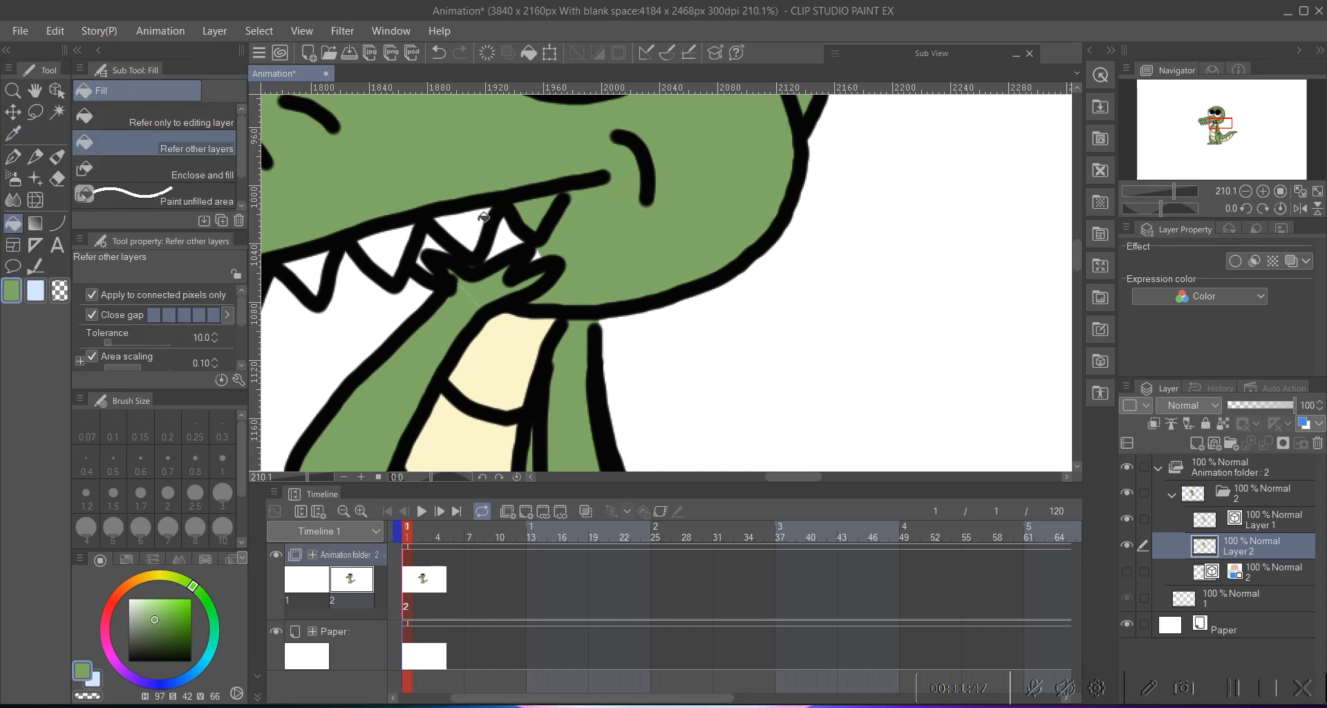
{"action": "left_click_drag", "start_coordinate": [522, 244], "coordinate": [564, 198]}
{"action": "left_click", "coordinate": [568, 193], "text": "ctrl"}
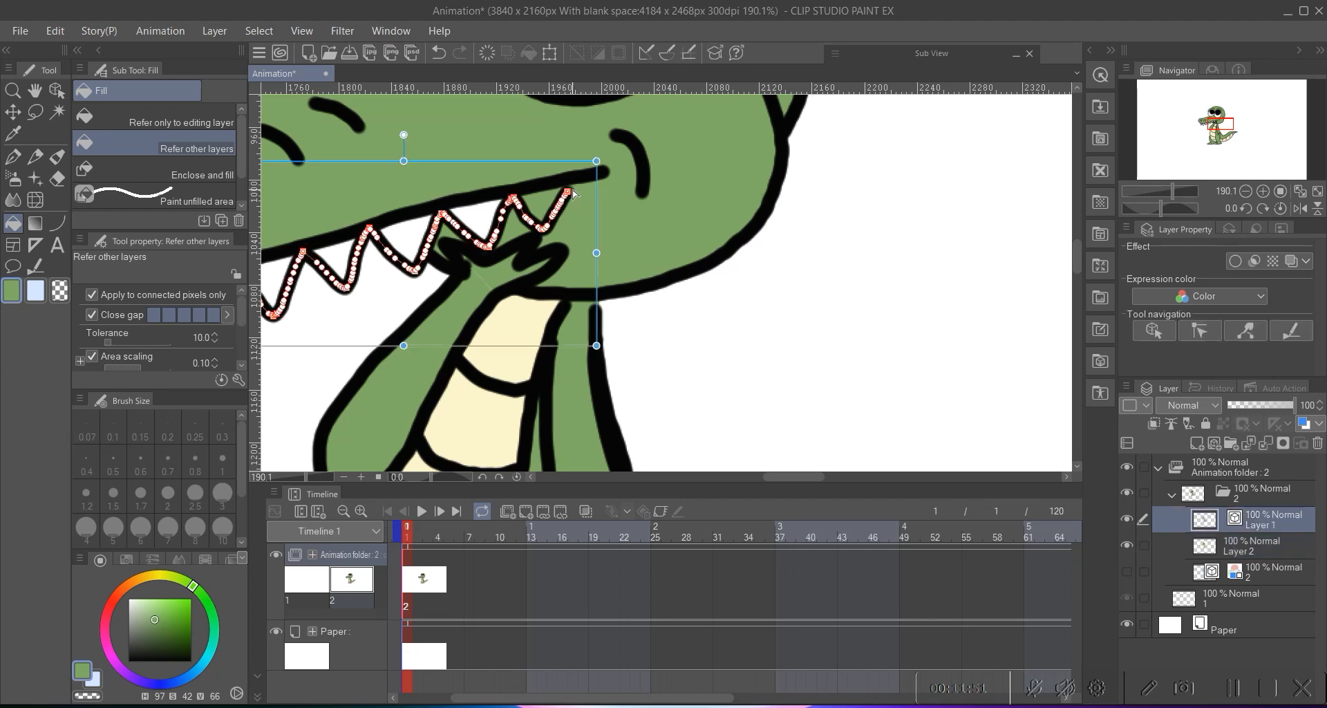
- Choose a very pale green (H 97, S 10, V 100) and fill the crocodile's teeth with it on Layer 2
{"action": "left_click", "coordinate": [1253, 547]}
{"action": "left_click_drag", "start_coordinate": [150, 611], "coordinate": [136, 593]}
{"action": "left_click_drag", "start_coordinate": [346, 208], "coordinate": [477, 204]}
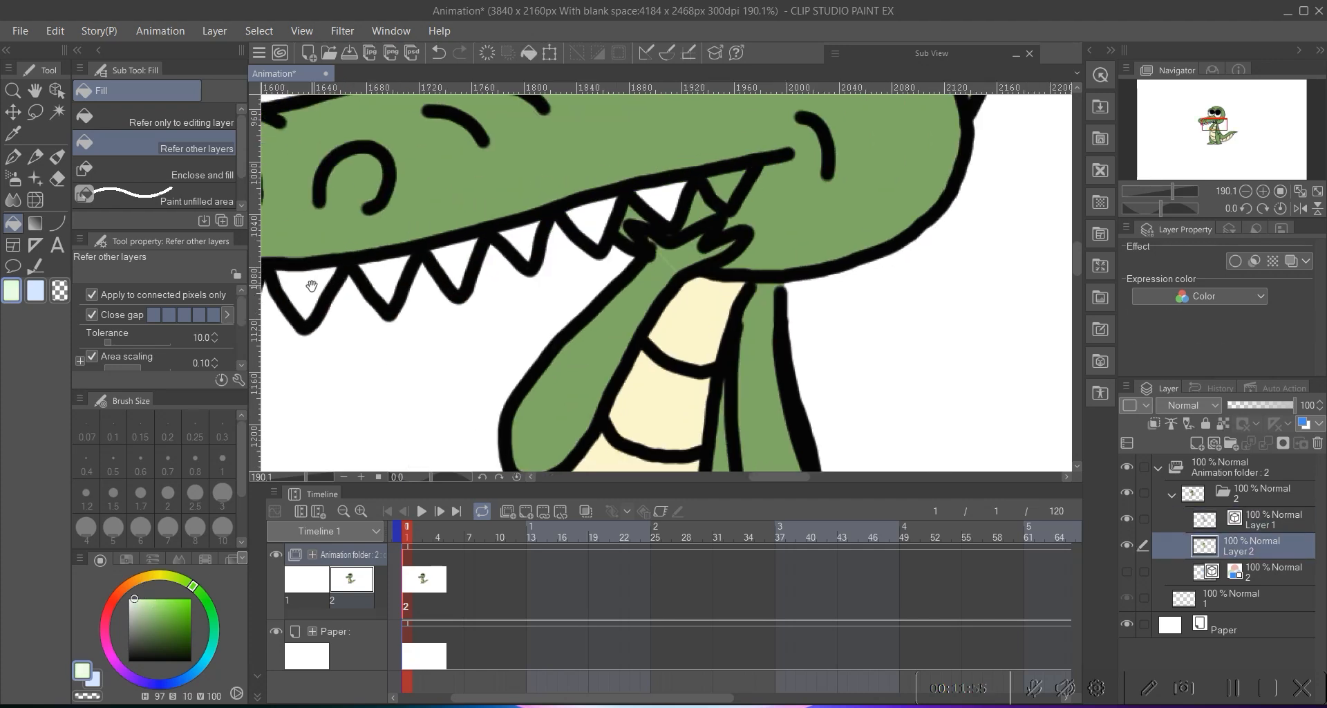
{"action": "left_click_drag", "start_coordinate": [311, 278], "coordinate": [391, 225]}
{"action": "left_click_drag", "start_coordinate": [576, 212], "coordinate": [485, 228]}
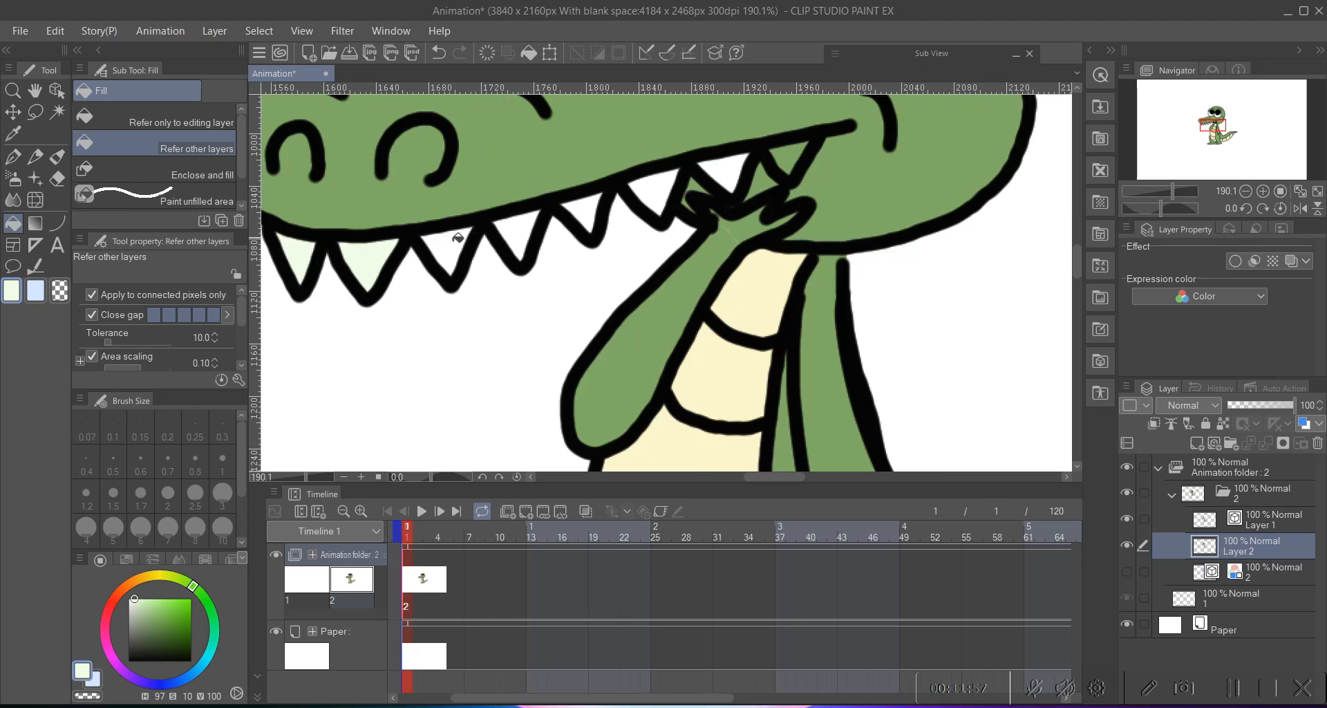
{"action": "left_click", "coordinate": [600, 203]}
{"action": "left_click", "coordinate": [651, 187]}
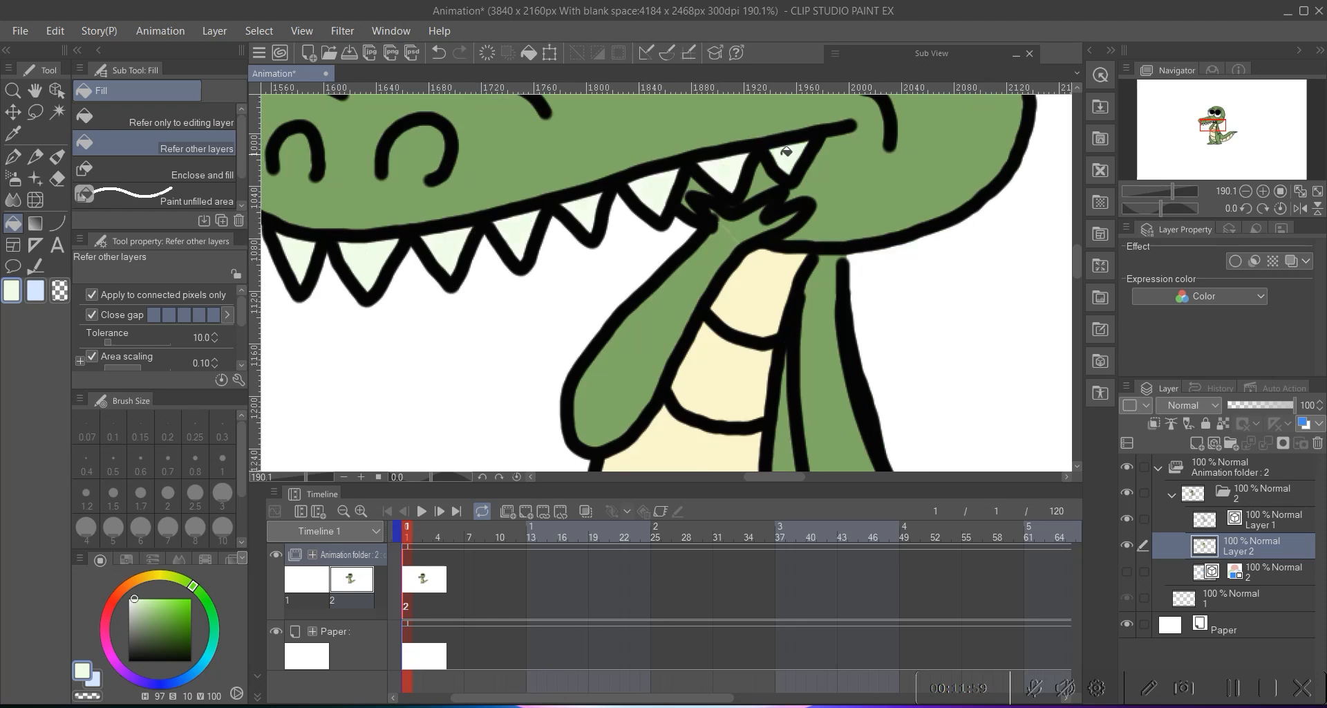
- Extend the lower end of the left eye's outline to the snout line to close the gap
{"action": "scroll", "coordinate": [711, 168], "scroll_direction": "down", "scroll_amount": 5}
{"action": "scroll", "coordinate": [544, 268], "scroll_direction": "up", "scroll_amount": 1}
{"action": "scroll", "coordinate": [594, 233], "scroll_direction": "down", "scroll_amount": 1}
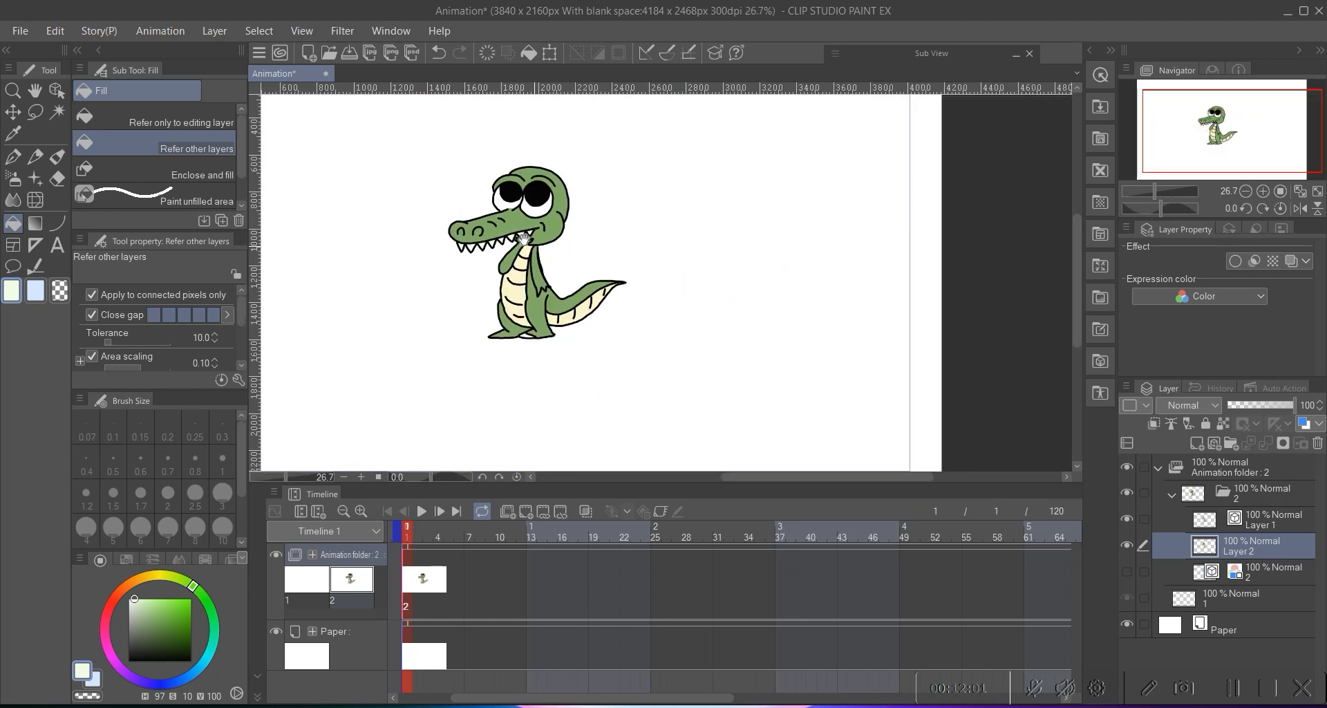
{"action": "scroll", "coordinate": [594, 233], "scroll_direction": "up", "scroll_amount": 8}
{"action": "scroll", "coordinate": [477, 216], "scroll_direction": "up", "scroll_amount": 1}
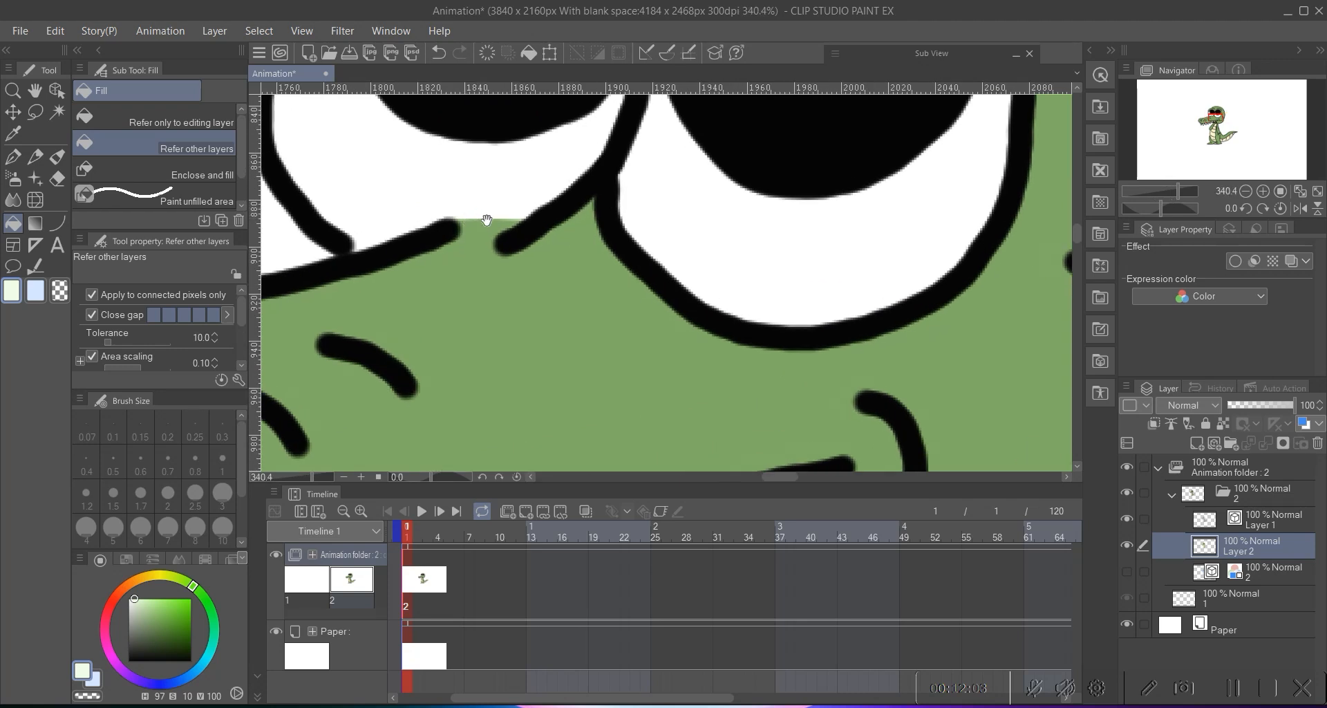
{"action": "left_click_drag", "start_coordinate": [503, 258], "coordinate": [456, 235]}
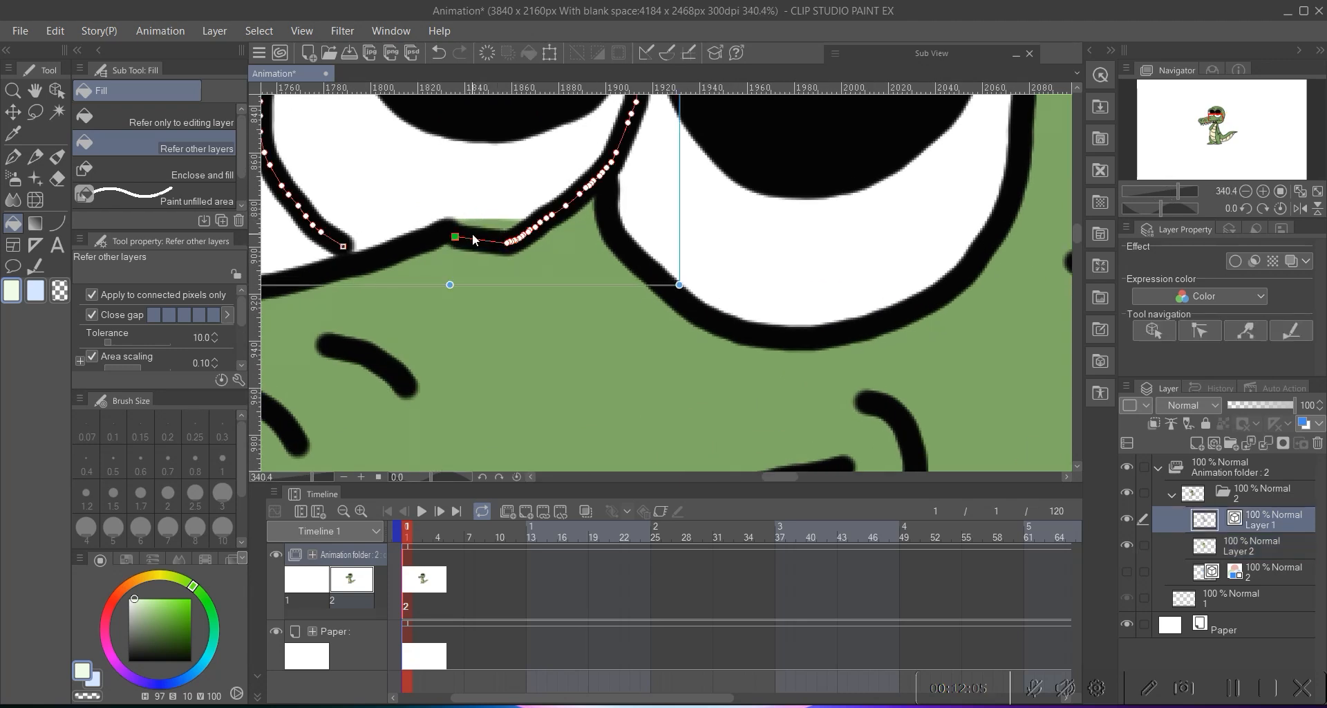
- Choose white and fill the whites of the crocodile's eyes on Layer 2
{"action": "scroll", "coordinate": [505, 203], "scroll_direction": "down", "scroll_amount": 2}
{"action": "left_click_drag", "start_coordinate": [150, 604], "coordinate": [125, 572]}
{"action": "left_click", "coordinate": [492, 212]}
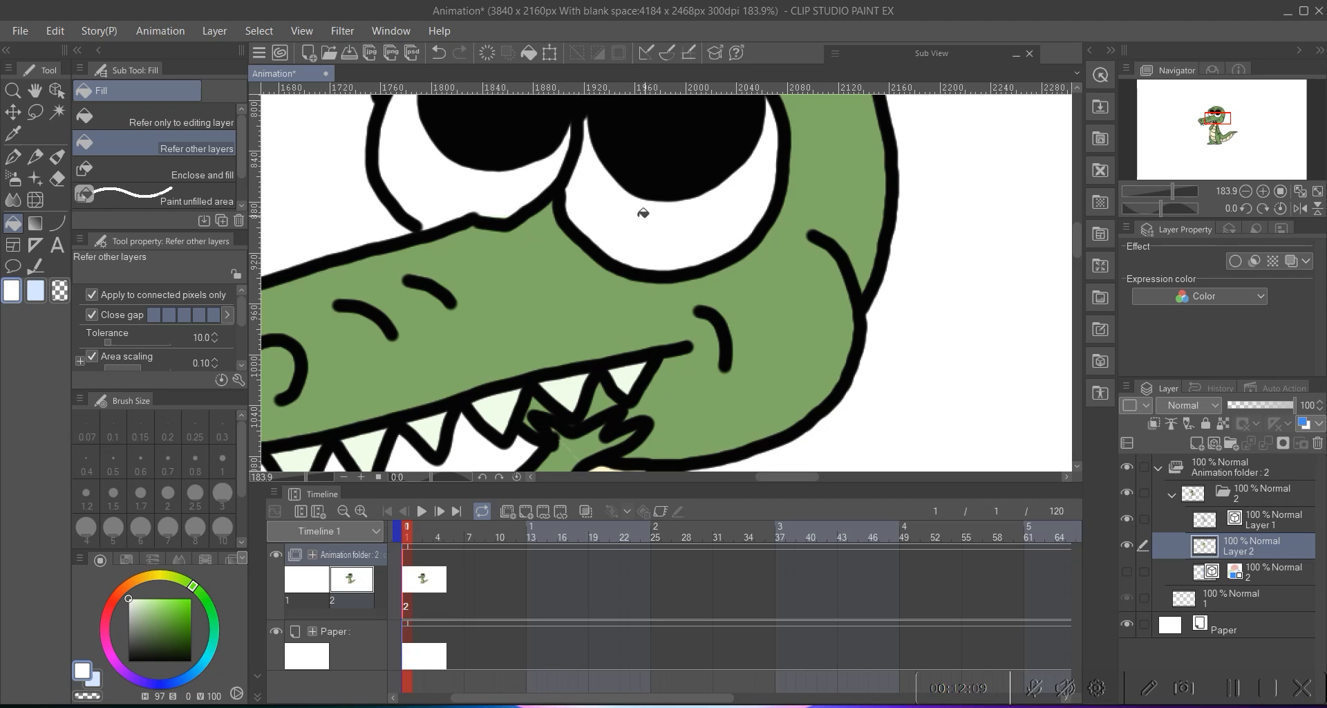
{"action": "scroll", "coordinate": [643, 213], "scroll_direction": "down", "scroll_amount": 3}
{"action": "scroll", "coordinate": [507, 203], "scroll_direction": "up", "scroll_amount": 3}
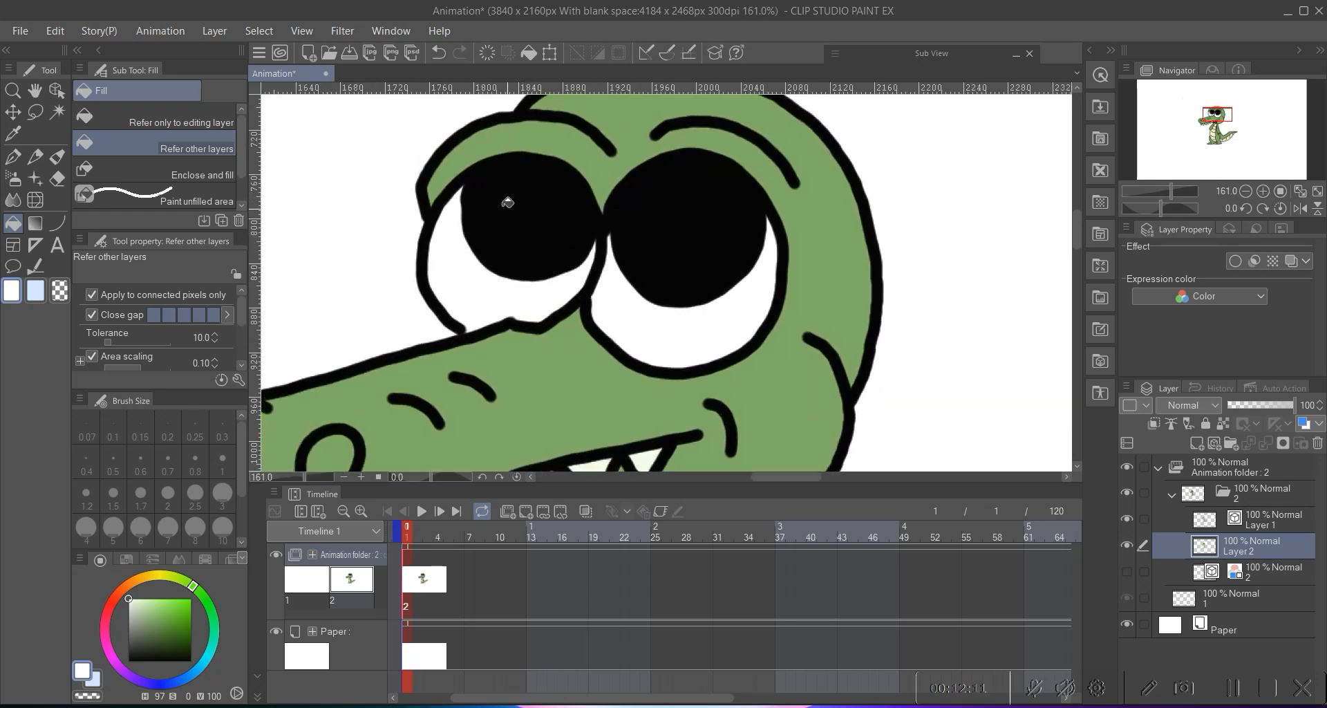
- Paint a small white highlight in the upper left of each pupil with the G-pen
{"action": "key", "text": "p"}
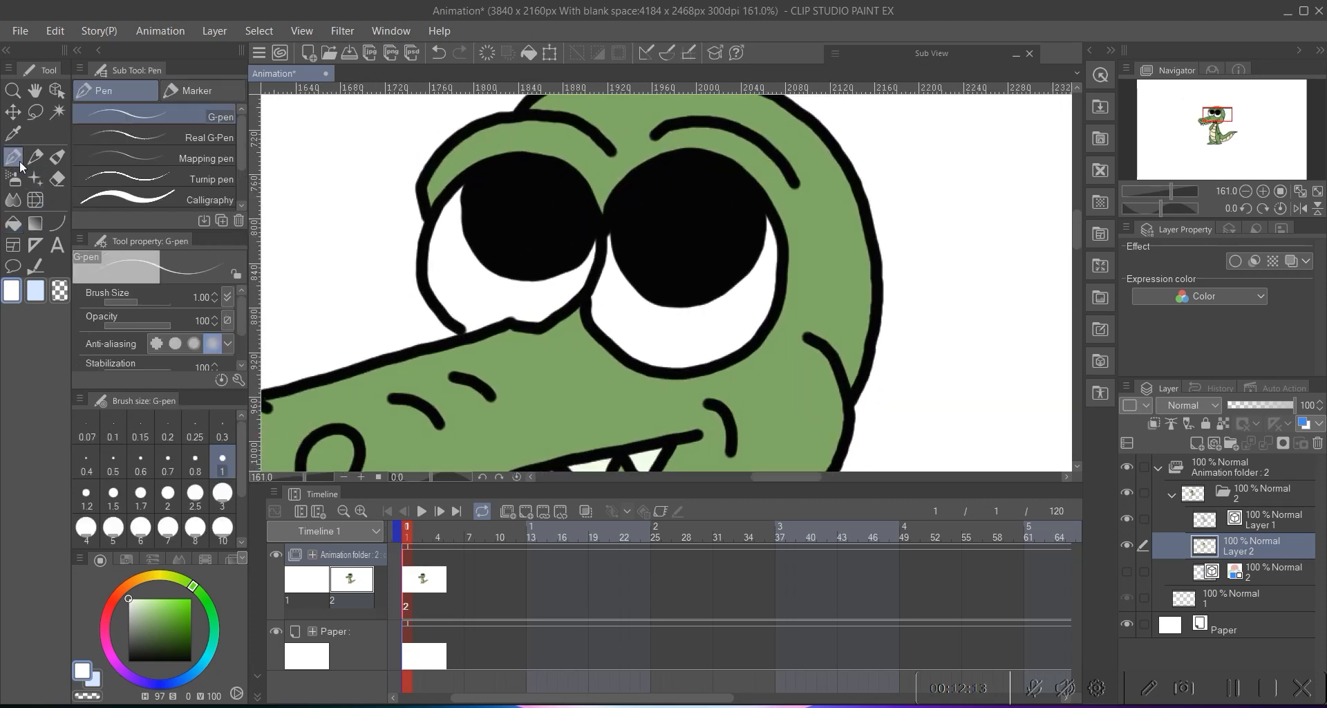
{"action": "scroll", "coordinate": [507, 204], "scroll_direction": "up", "scroll_amount": 2}
{"action": "mouse_move", "coordinate": [456, 188]}
{"action": "left_mouse_down"}
{"action": "mouse_move", "coordinate": [508, 234]}
{"action": "mouse_move", "coordinate": [449, 262]}
{"action": "left_mouse_up"}
{"action": "key", "text": "ctrl+z"}
{"action": "key", "text": "ctrl+z"}
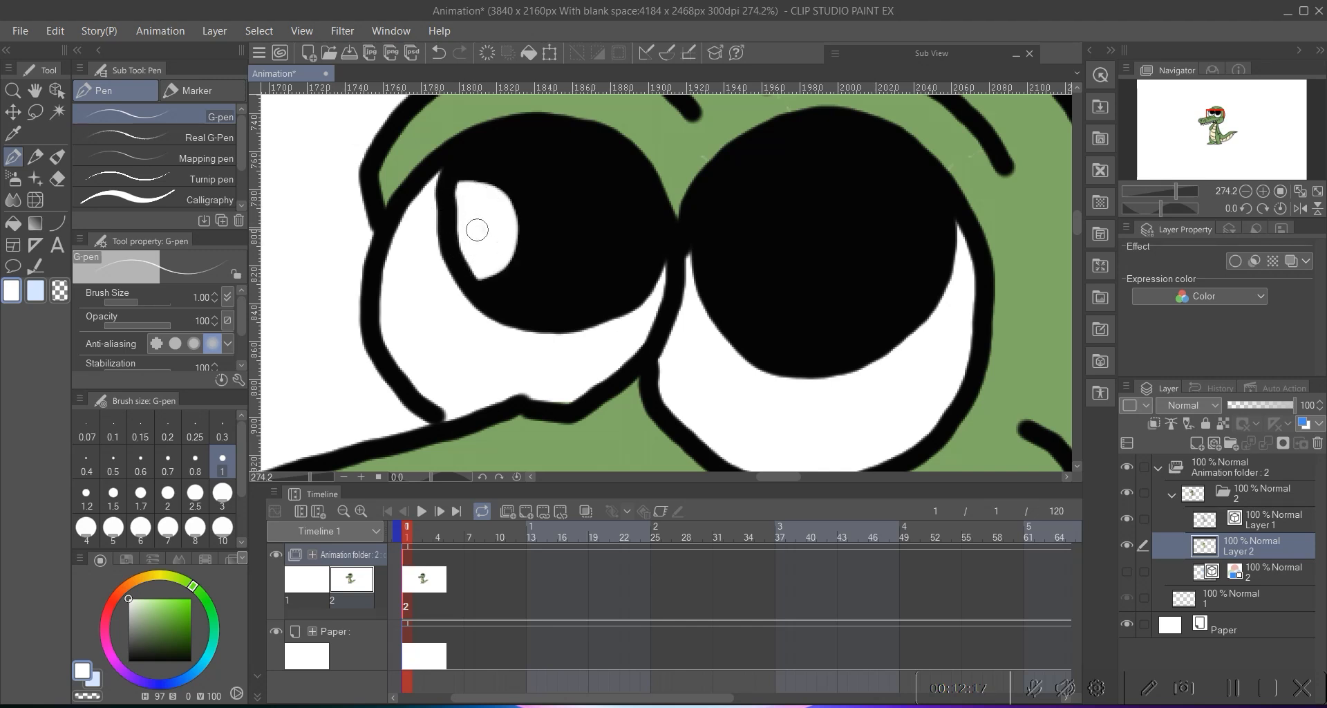
{"action": "mouse_move", "coordinate": [453, 169]}
{"action": "left_mouse_down"}
{"action": "mouse_move", "coordinate": [476, 195]}
{"action": "mouse_move", "coordinate": [382, 166]}
{"action": "left_mouse_up"}
{"action": "left_click_drag", "start_coordinate": [623, 163], "coordinate": [615, 188]}
{"action": "scroll", "coordinate": [616, 188], "scroll_direction": "down", "scroll_amount": 7}
{"action": "scroll", "coordinate": [603, 236], "scroll_direction": "up", "scroll_amount": 5}
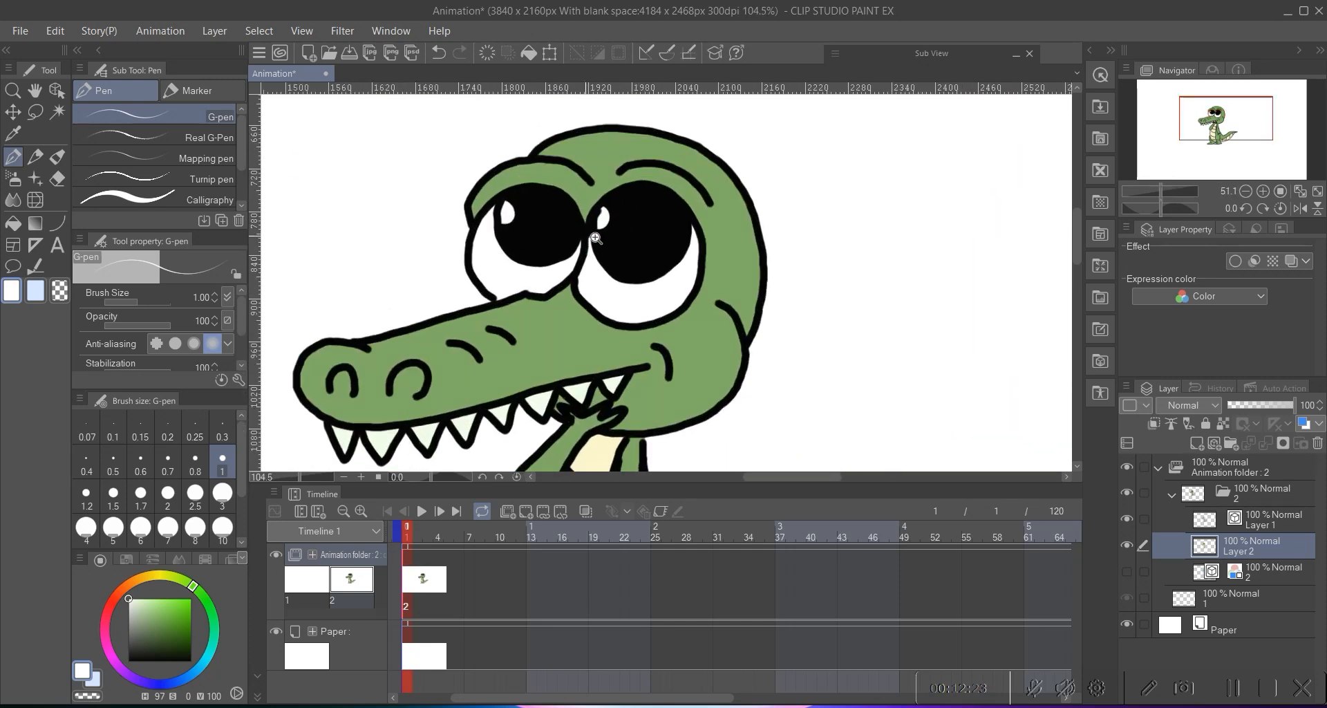
- Paint the toe tips of the feet very pale green (H 97, S 11, V 100) with the G-pen
{"action": "scroll", "coordinate": [604, 237], "scroll_direction": "down", "scroll_amount": 6}
{"action": "left_click_drag", "start_coordinate": [685, 280], "coordinate": [505, 268]}
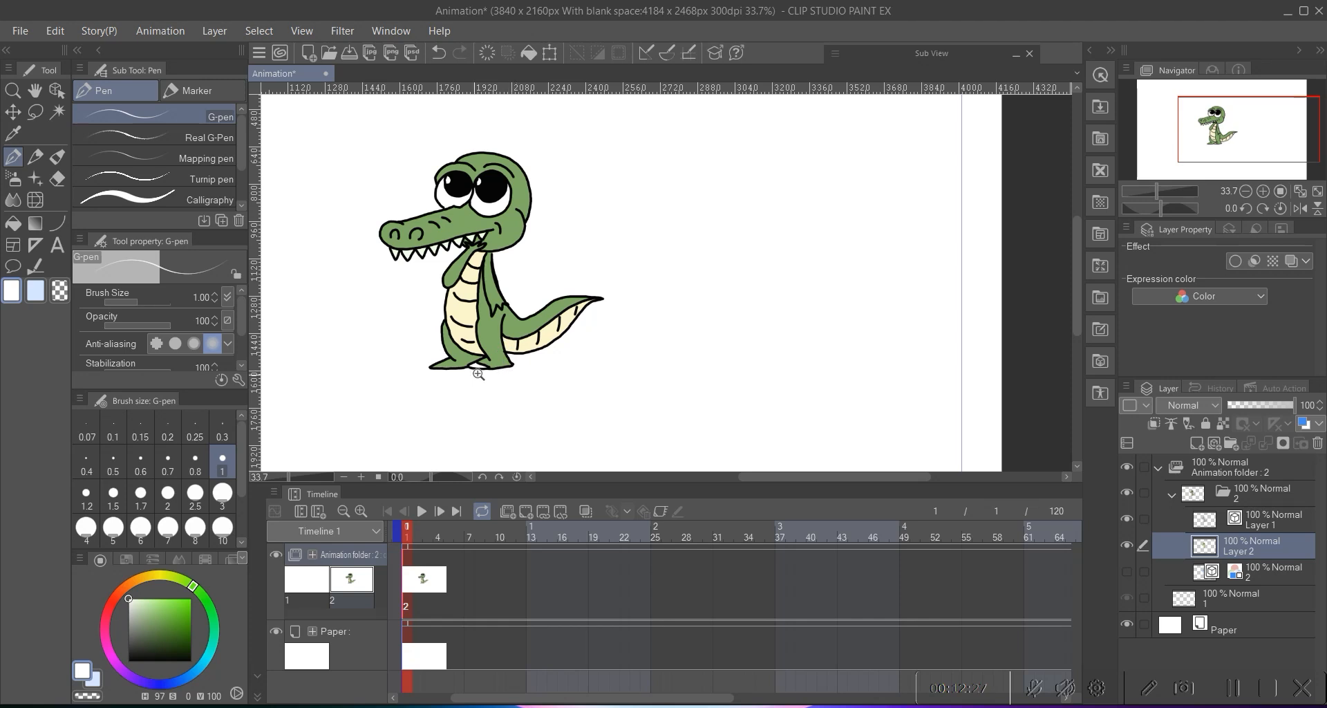
{"action": "scroll", "coordinate": [478, 374], "scroll_direction": "up", "scroll_amount": 4}
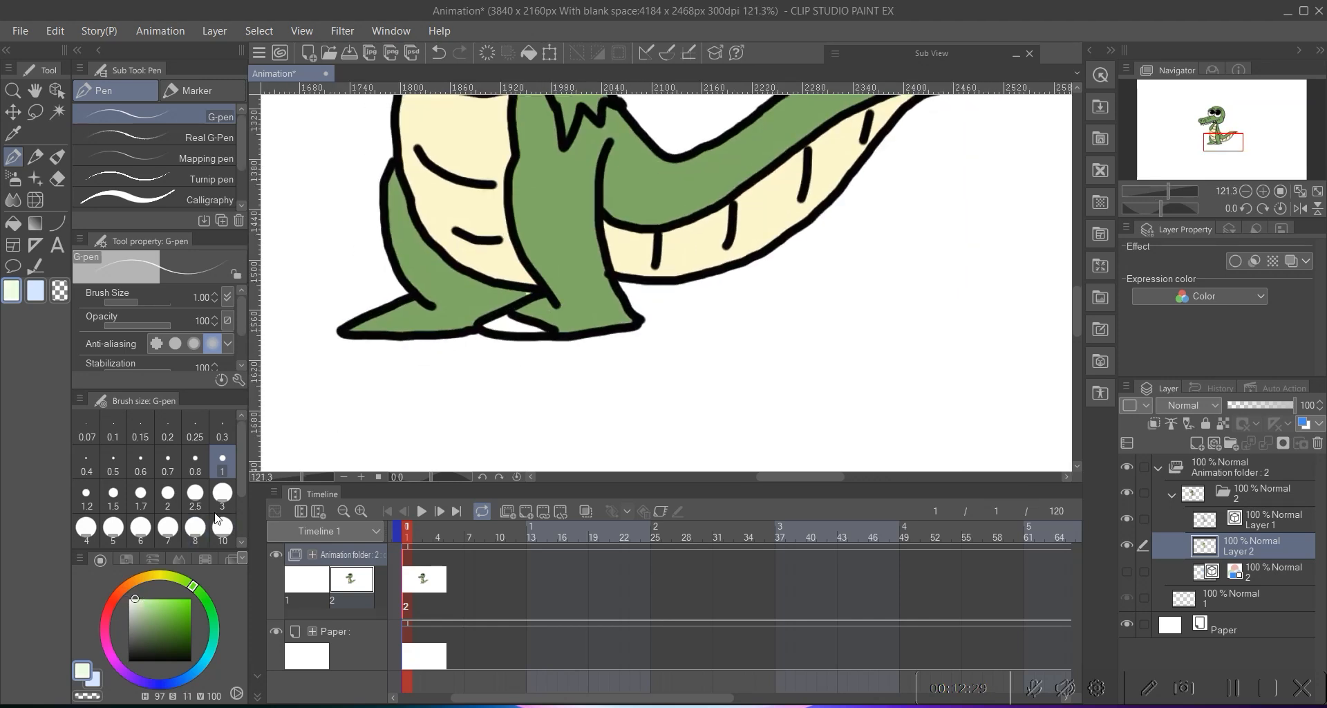
{"action": "scroll", "coordinate": [383, 339], "scroll_direction": "up", "scroll_amount": 3}
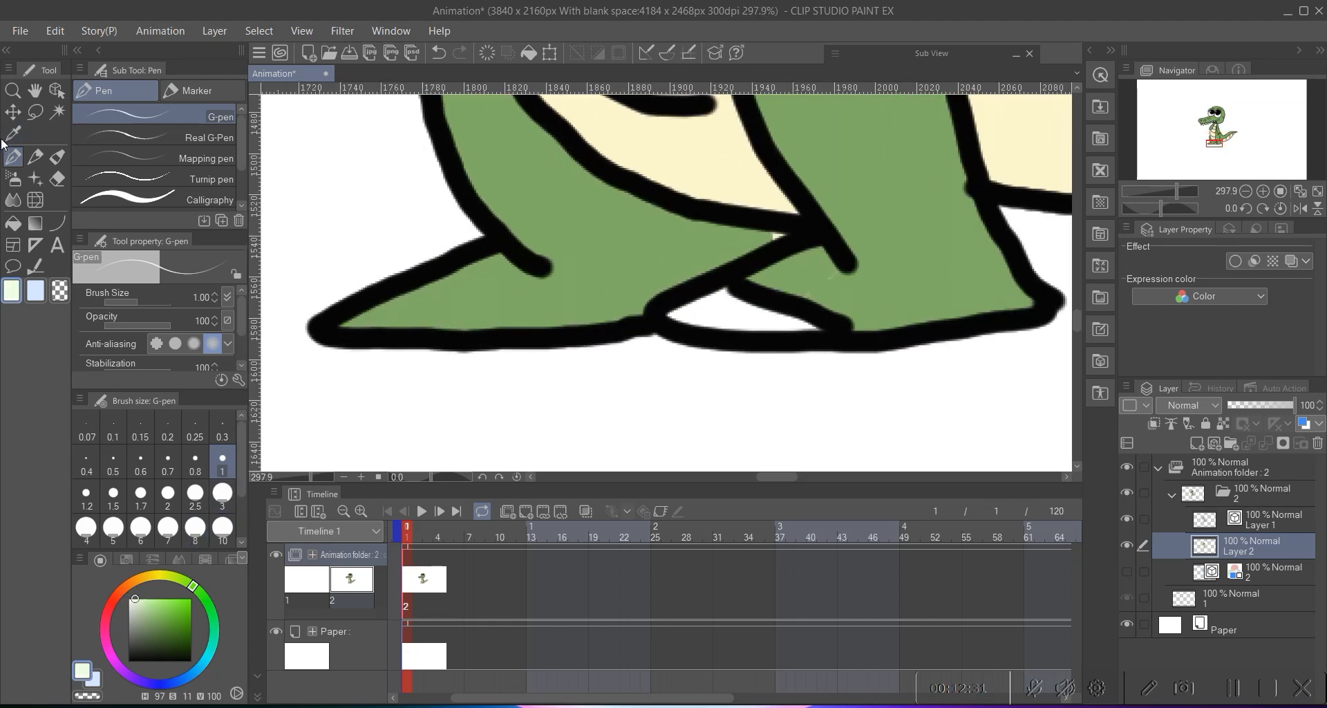
{"action": "mouse_move", "coordinate": [415, 292]}
{"action": "left_mouse_down"}
{"action": "mouse_move", "coordinate": [470, 313]}
{"action": "mouse_move", "coordinate": [349, 328]}
{"action": "mouse_move", "coordinate": [427, 300]}
{"action": "mouse_move", "coordinate": [423, 324]}
{"action": "mouse_move", "coordinate": [464, 321]}
{"action": "left_mouse_up"}
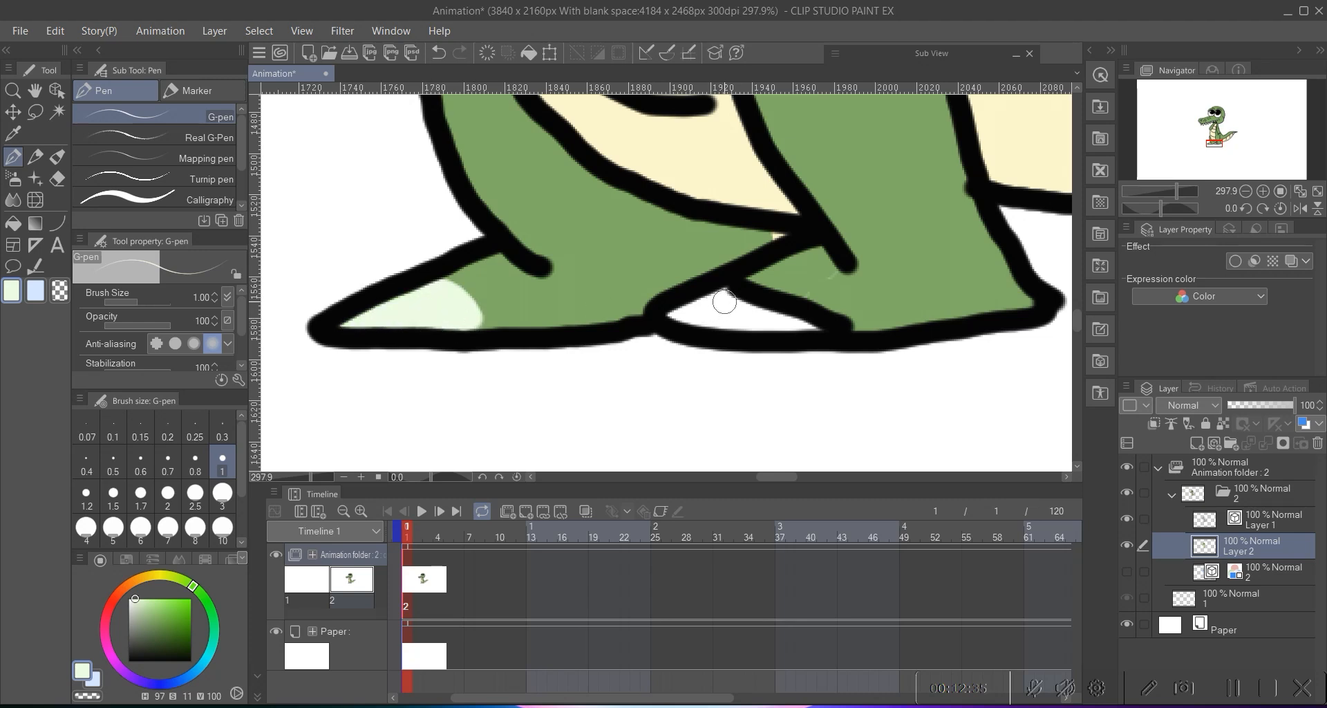
{"action": "scroll", "coordinate": [719, 311], "scroll_direction": "down", "scroll_amount": 5}
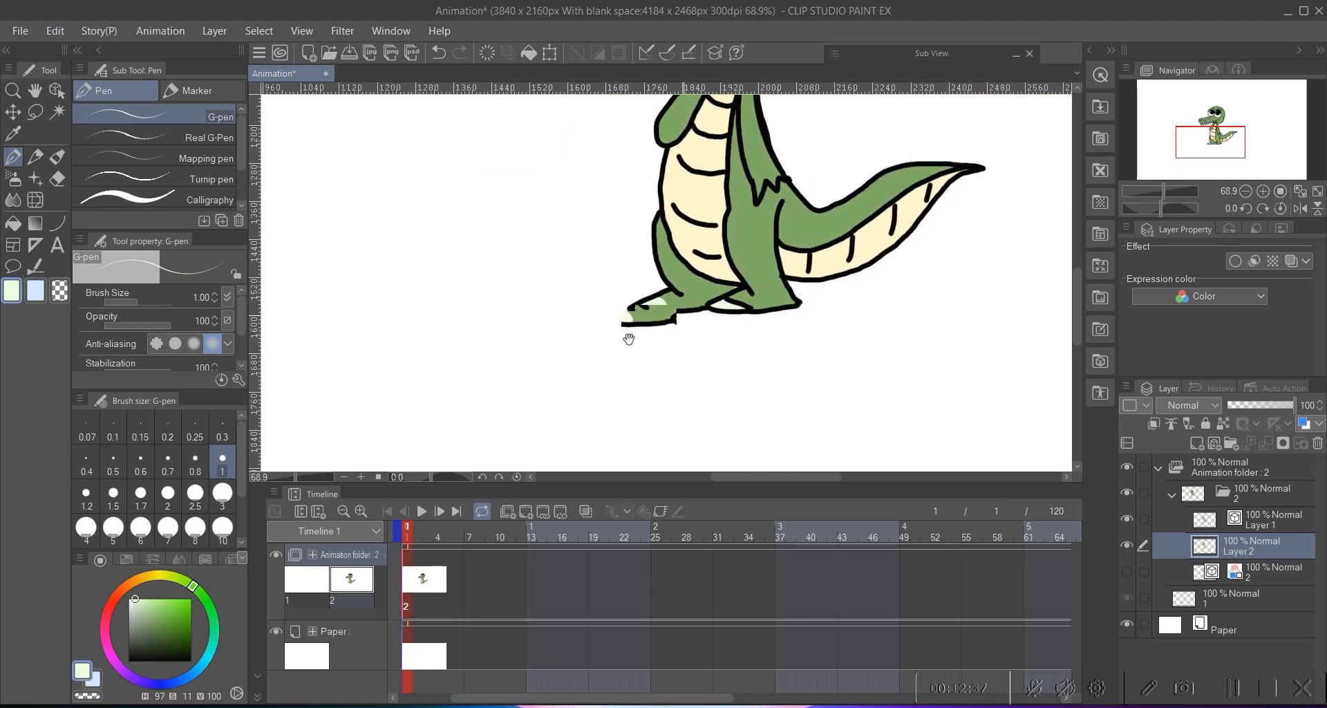
{"action": "scroll", "coordinate": [629, 339], "scroll_direction": "down", "scroll_amount": 3}
{"action": "left_click_drag", "start_coordinate": [629, 339], "coordinate": [575, 333]}
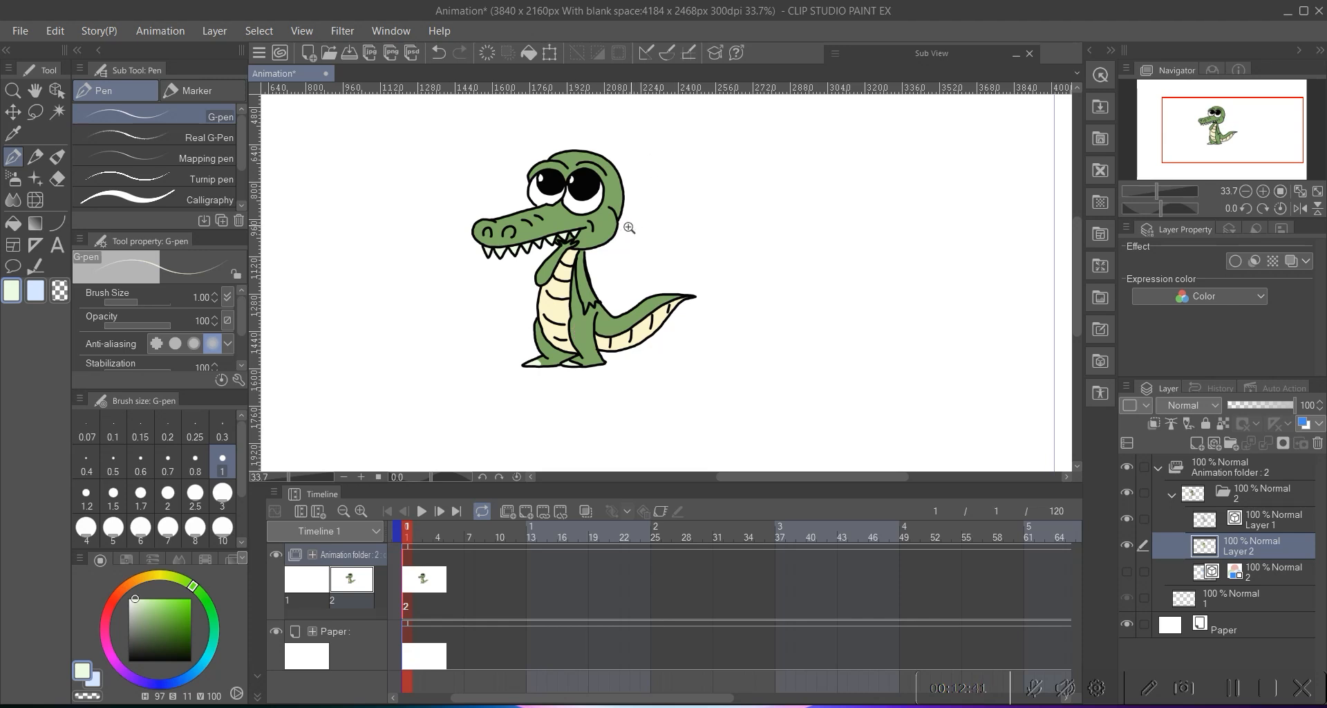
- Switch from the pen to the Enclose and fill tool
{"action": "scroll", "coordinate": [630, 228], "scroll_direction": "up", "scroll_amount": 2}
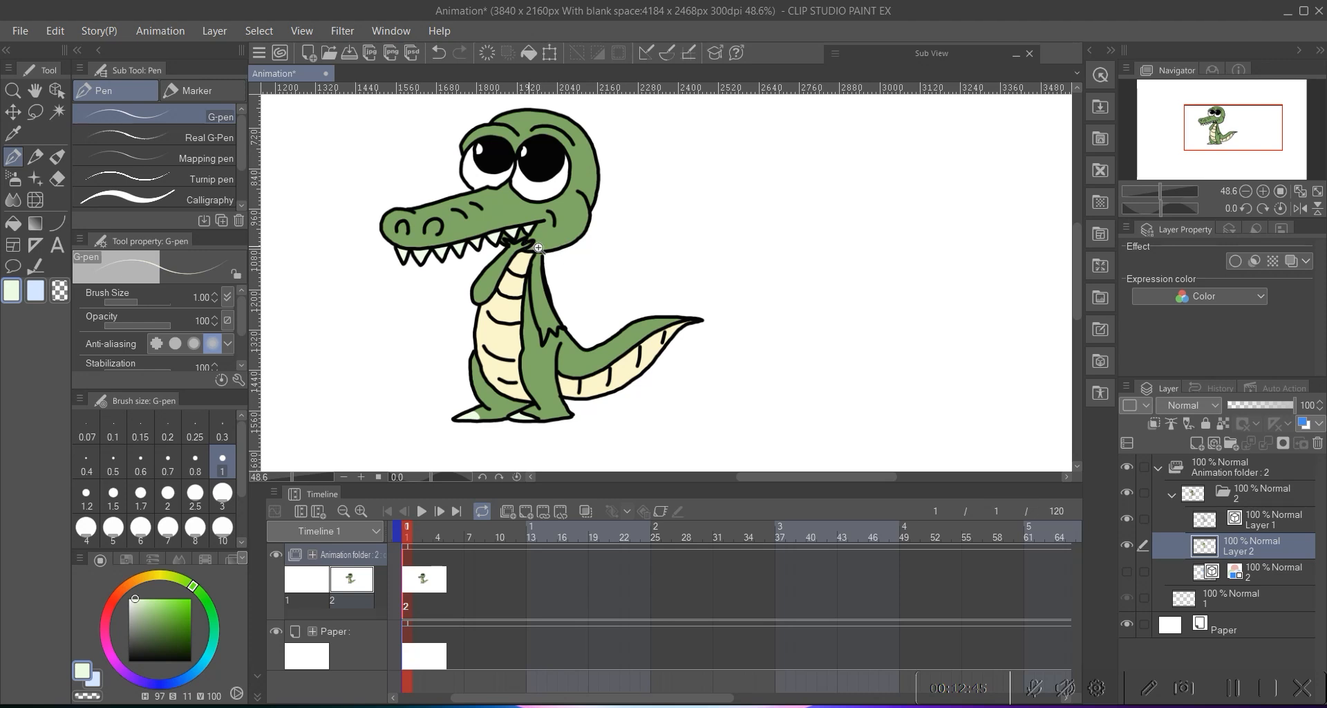
{"action": "scroll", "coordinate": [532, 249], "scroll_direction": "up", "scroll_amount": 3}
{"action": "left_click", "coordinate": [11, 228]}
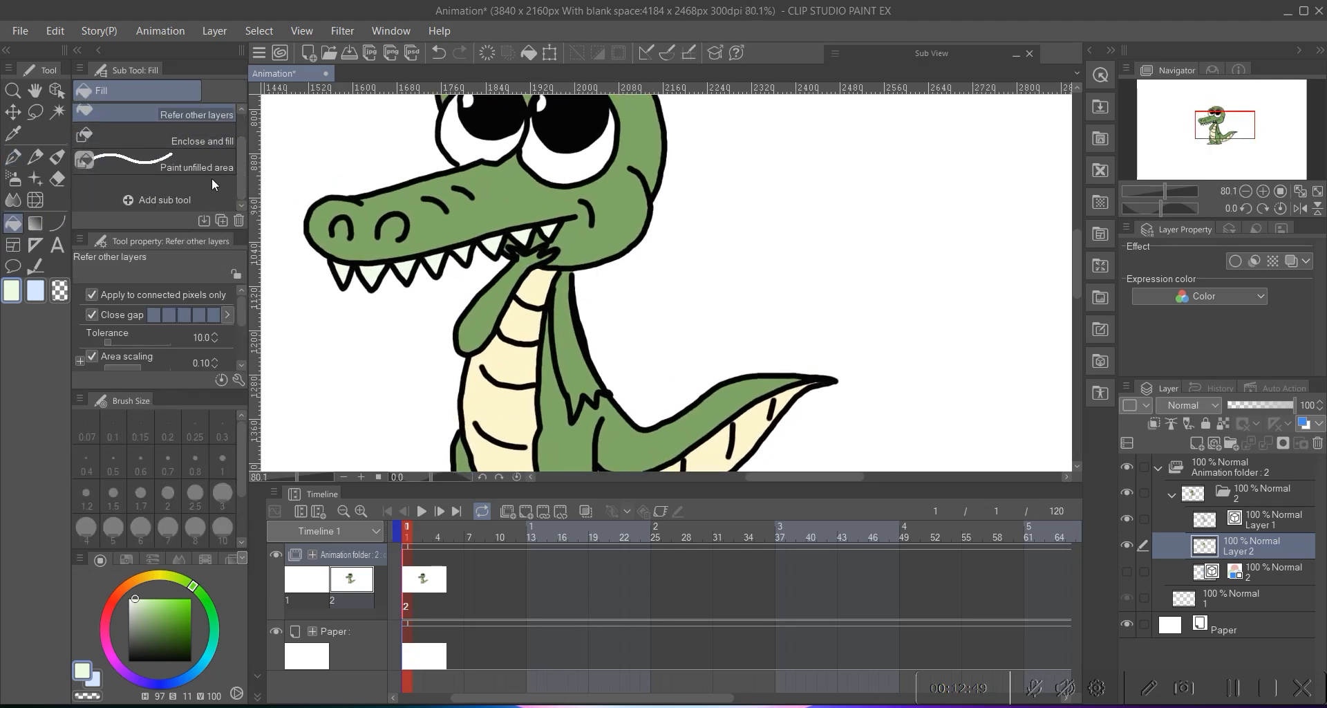
{"action": "left_click_drag", "start_coordinate": [238, 151], "coordinate": [242, 141]}
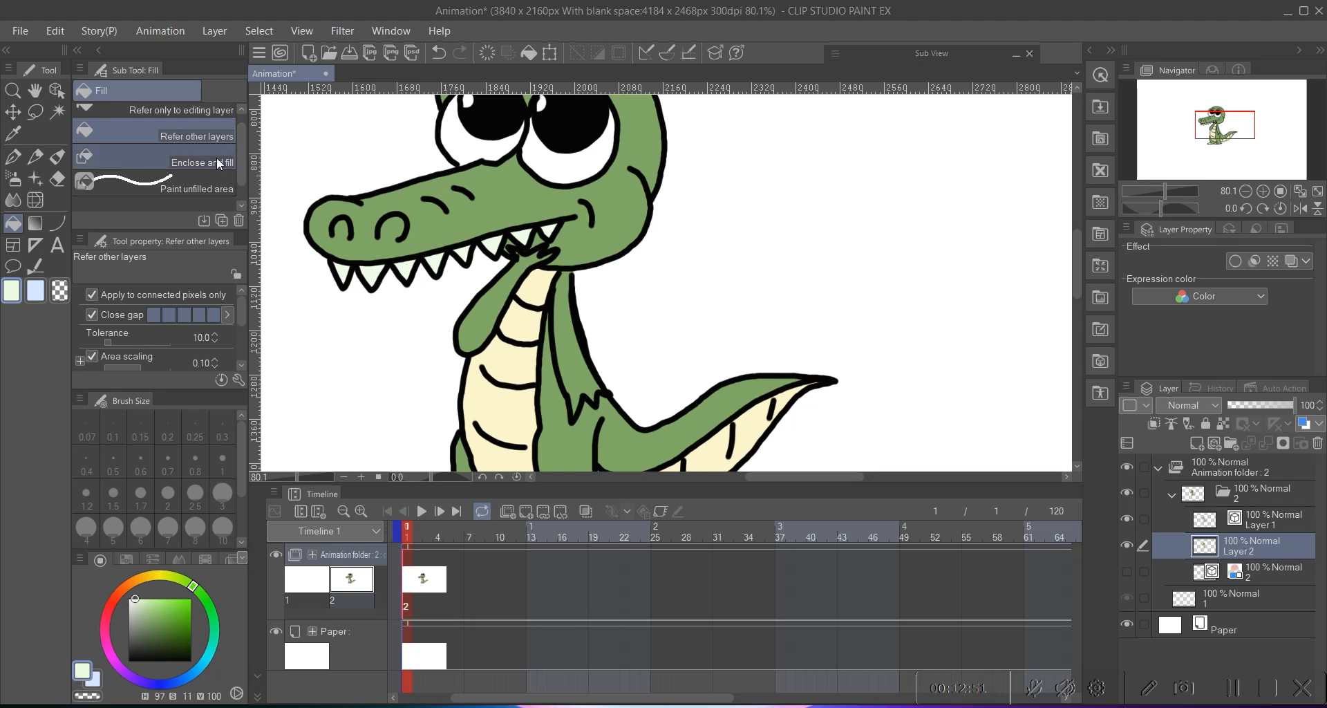
{"action": "left_click", "coordinate": [217, 158]}
{"action": "left_click_drag", "start_coordinate": [459, 211], "coordinate": [501, 241]}
{"action": "scroll", "coordinate": [470, 254], "scroll_direction": "up", "scroll_amount": 5}
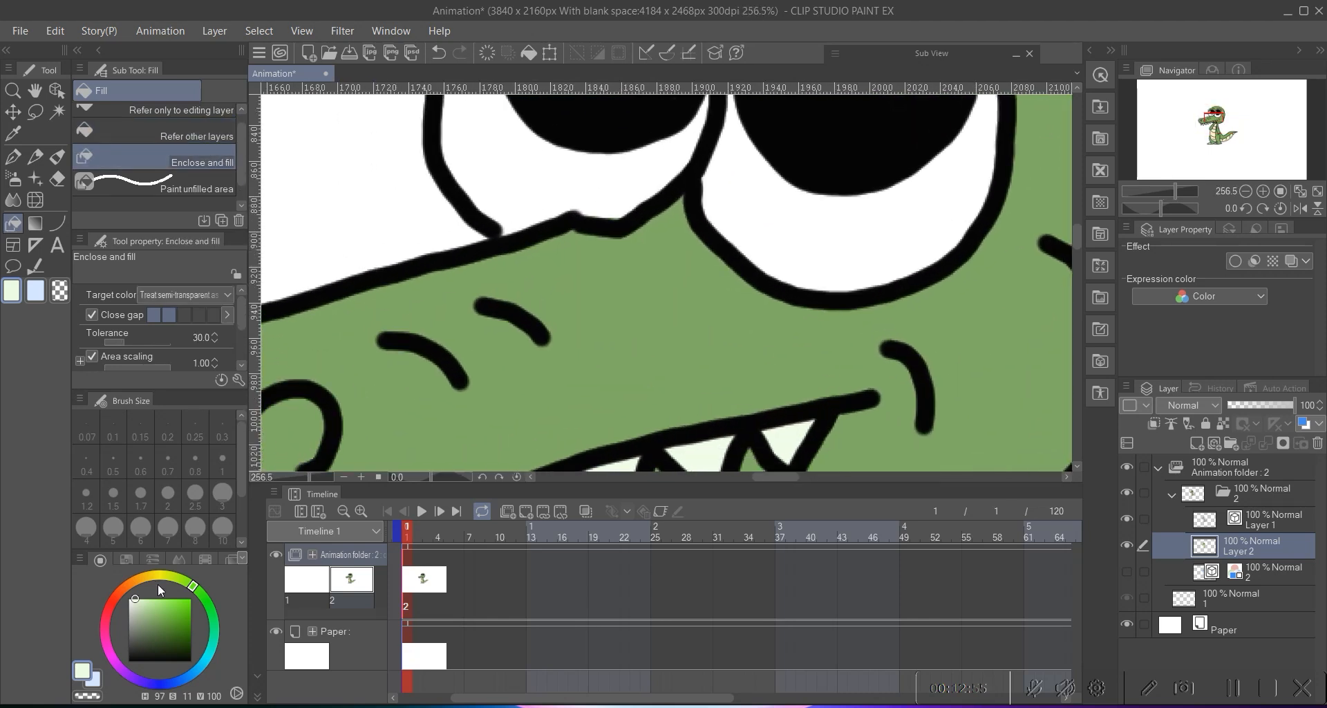
- Try to enclose and fill the right pupil's highlight with the pale green
{"action": "scroll", "coordinate": [444, 229], "scroll_direction": "down", "scroll_amount": 4}
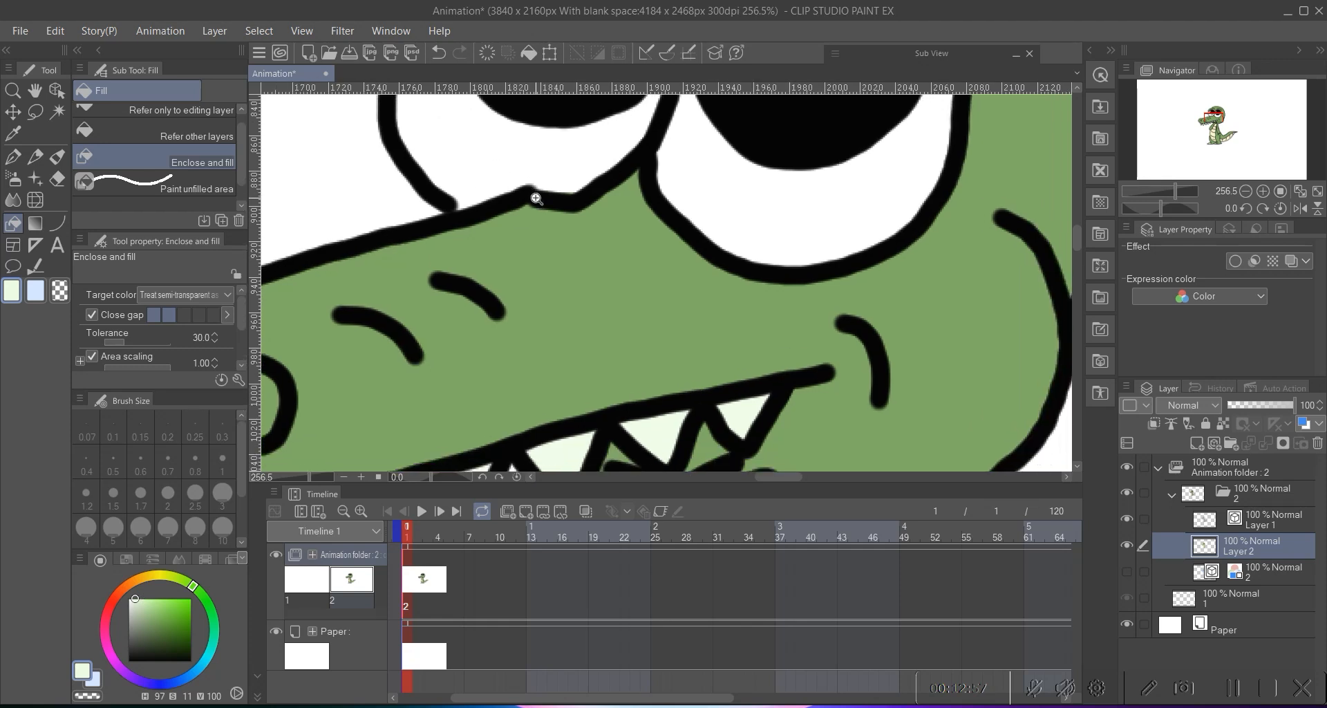
{"action": "scroll", "coordinate": [443, 229], "scroll_direction": "up", "scroll_amount": 2}
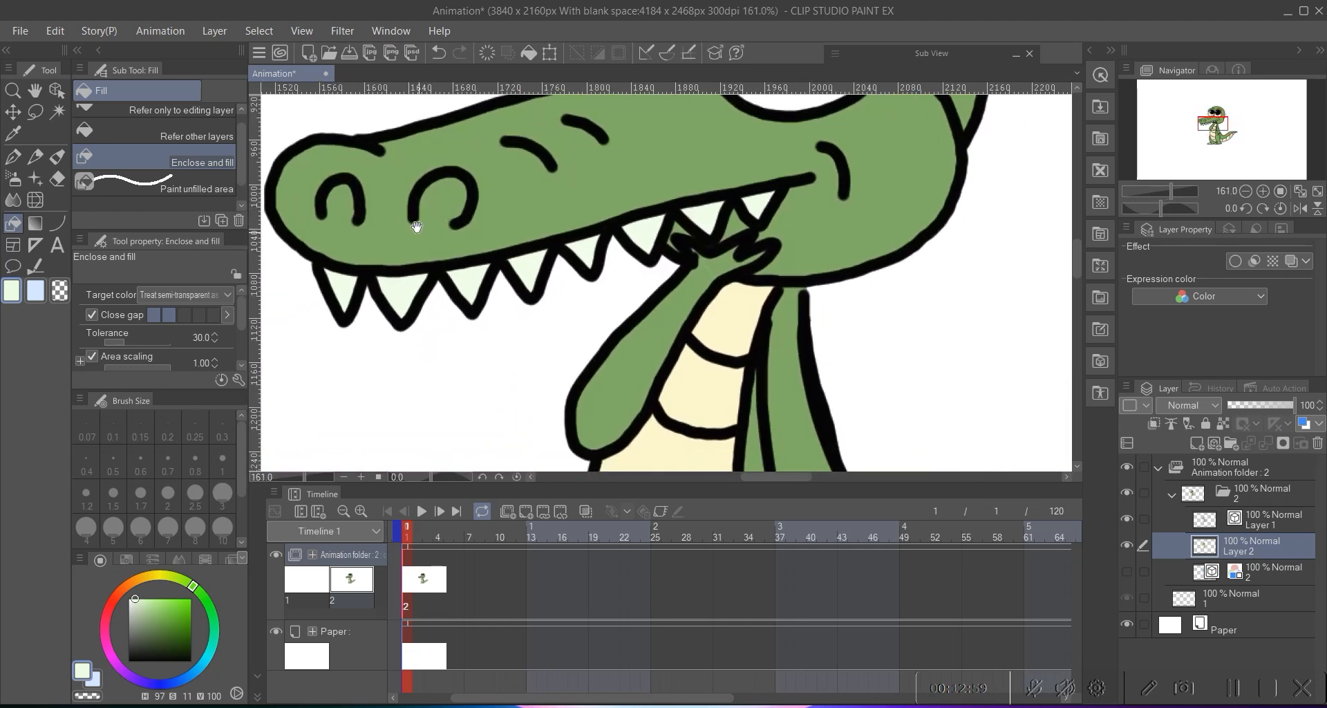
{"action": "left_click_drag", "start_coordinate": [510, 201], "coordinate": [527, 300]}
{"action": "scroll", "coordinate": [734, 204], "scroll_direction": "down", "scroll_amount": 4}
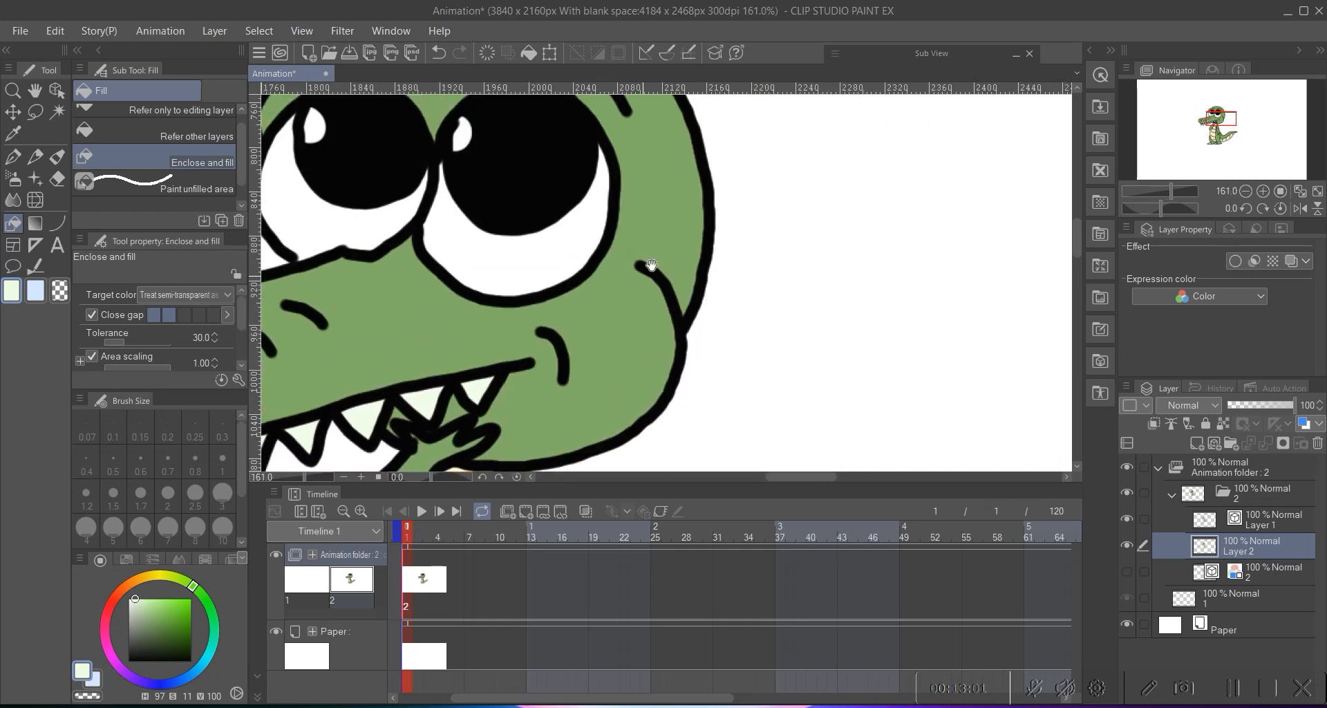
{"action": "scroll", "coordinate": [580, 217], "scroll_direction": "up", "scroll_amount": 4}
{"action": "scroll", "coordinate": [581, 217], "scroll_direction": "up", "scroll_amount": 1}
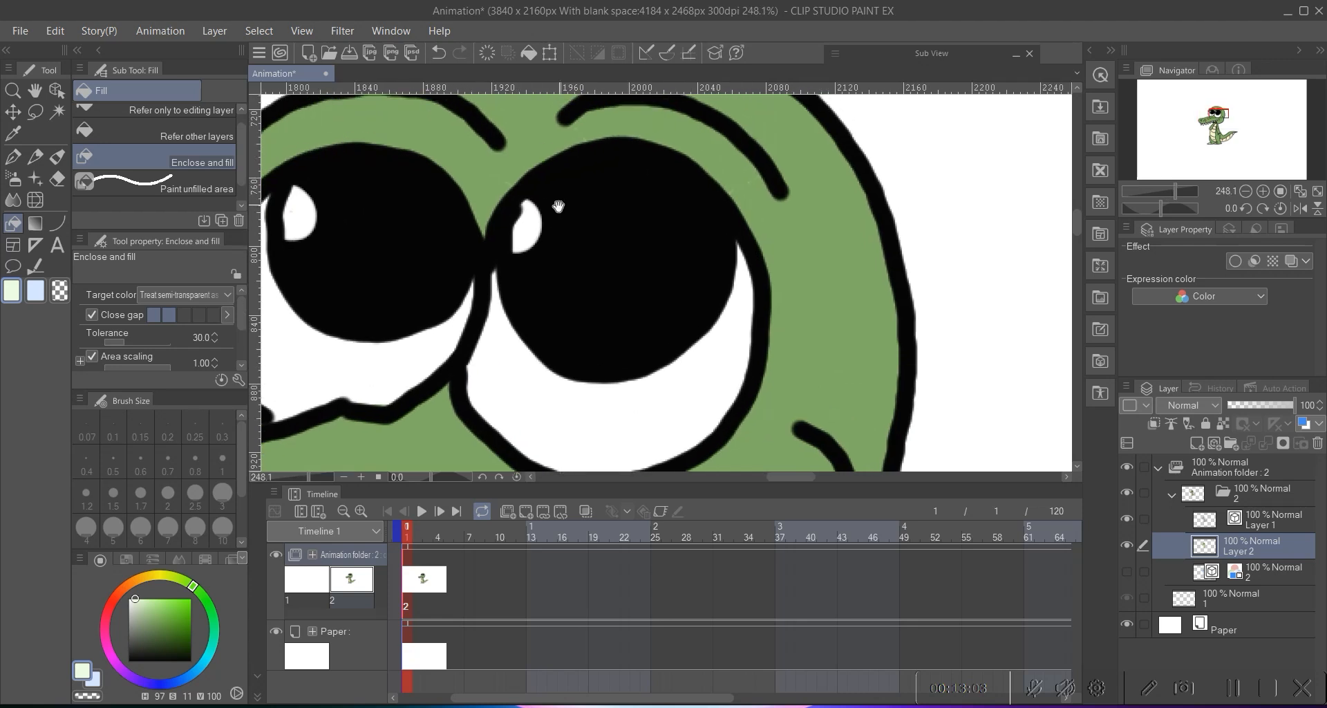
{"action": "mouse_move", "coordinate": [536, 186]}
{"action": "left_mouse_down"}
{"action": "mouse_move", "coordinate": [516, 272]}
{"action": "mouse_move", "coordinate": [578, 199]}
{"action": "mouse_move", "coordinate": [547, 284]}
{"action": "left_mouse_up"}
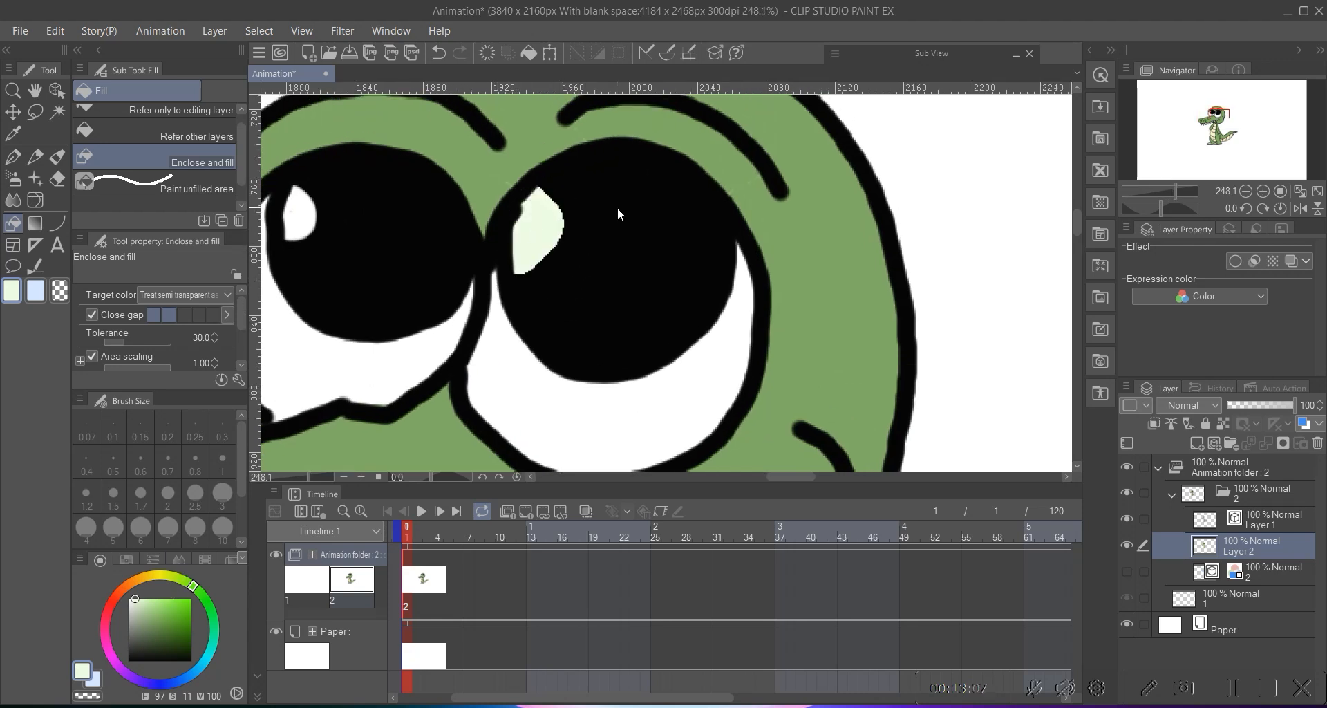
{"action": "key", "text": "ctrl+z"}
- Try to enclose and fill the faint speck between the eyes with the pale green
{"action": "scroll", "coordinate": [548, 184], "scroll_direction": "down", "scroll_amount": 4}
{"action": "scroll", "coordinate": [547, 185], "scroll_direction": "up", "scroll_amount": 4}
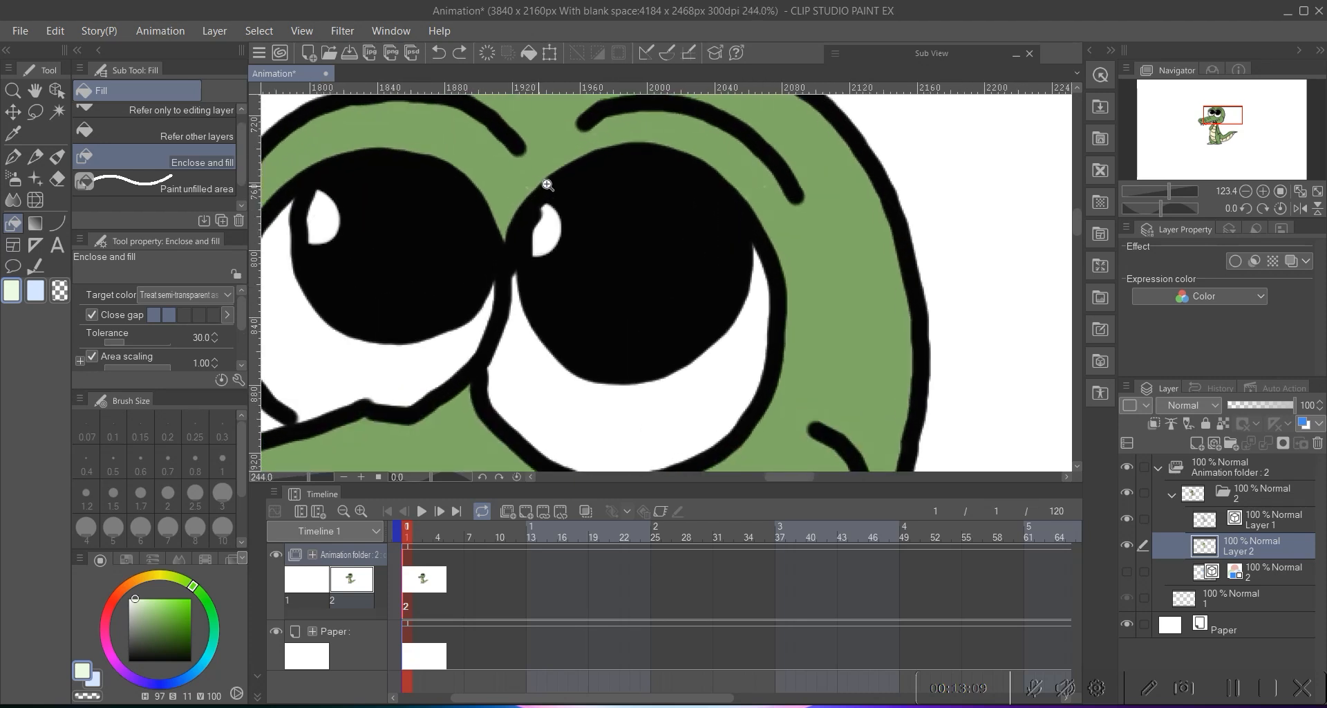
{"action": "scroll", "coordinate": [547, 185], "scroll_direction": "up", "scroll_amount": 6}
{"action": "left_click_drag", "start_coordinate": [486, 252], "coordinate": [487, 250]}
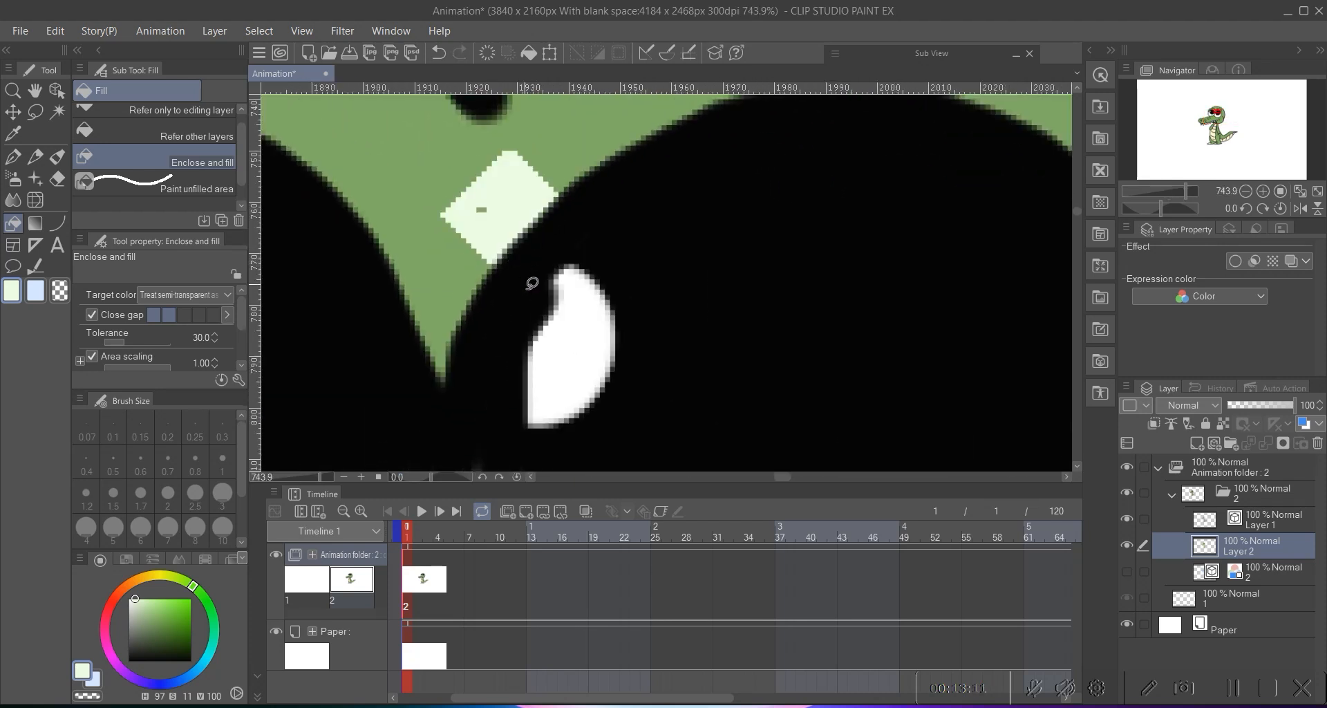
{"action": "key", "text": "ctrl+z"}
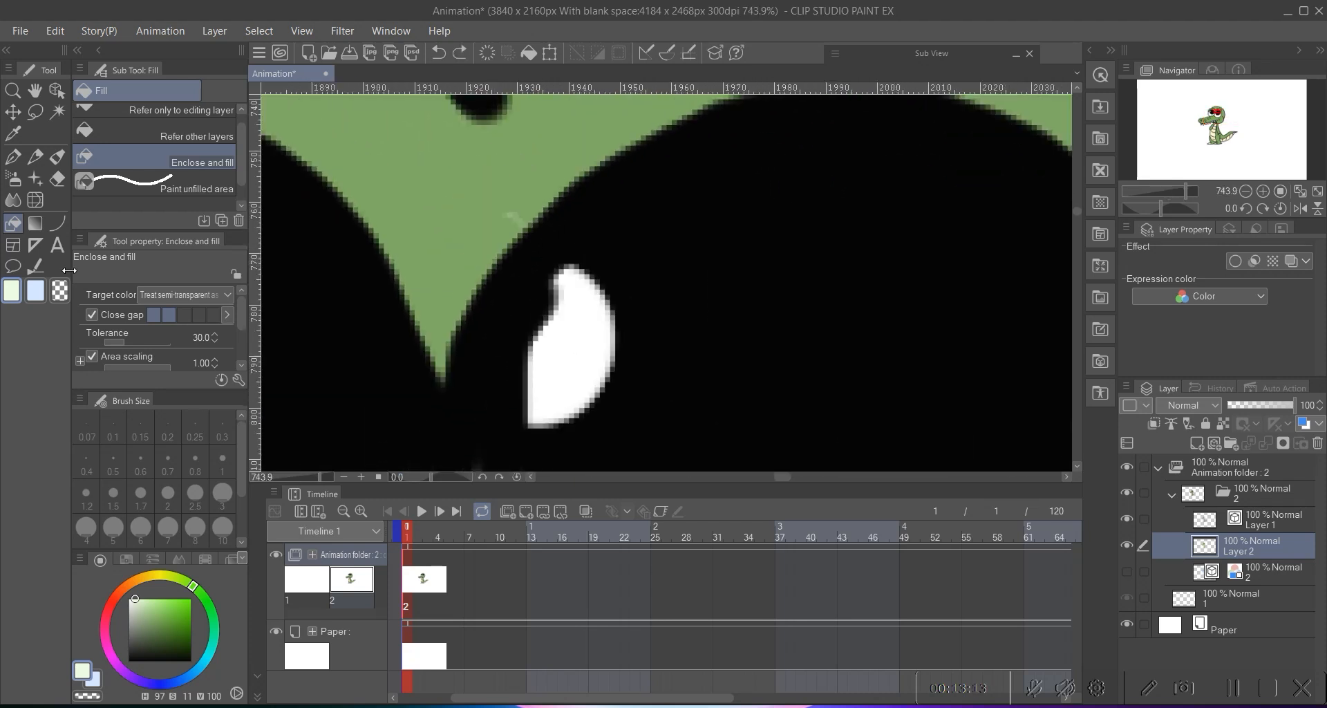
- Sample the skin green (H 97, S 42, V 66) and enclose and fill the faint speck between the eyes
{"action": "key", "text": "i"}
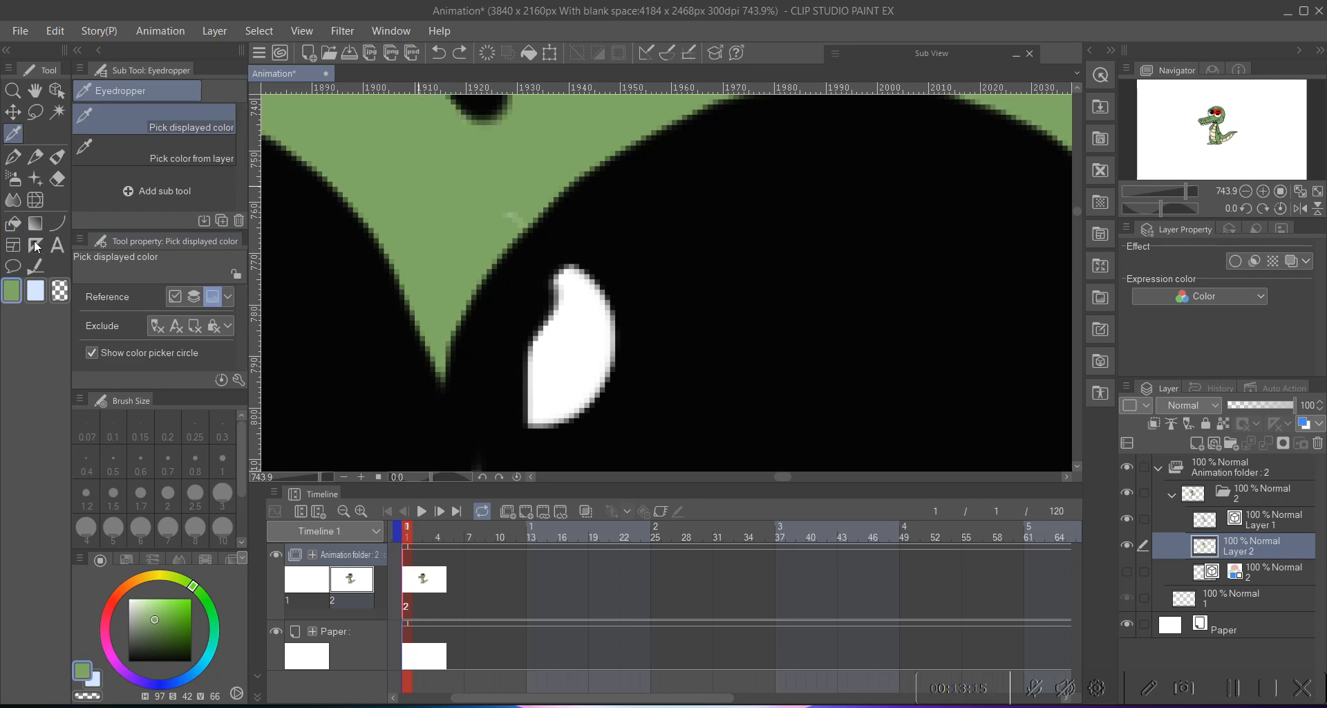
{"action": "left_click", "coordinate": [14, 223]}
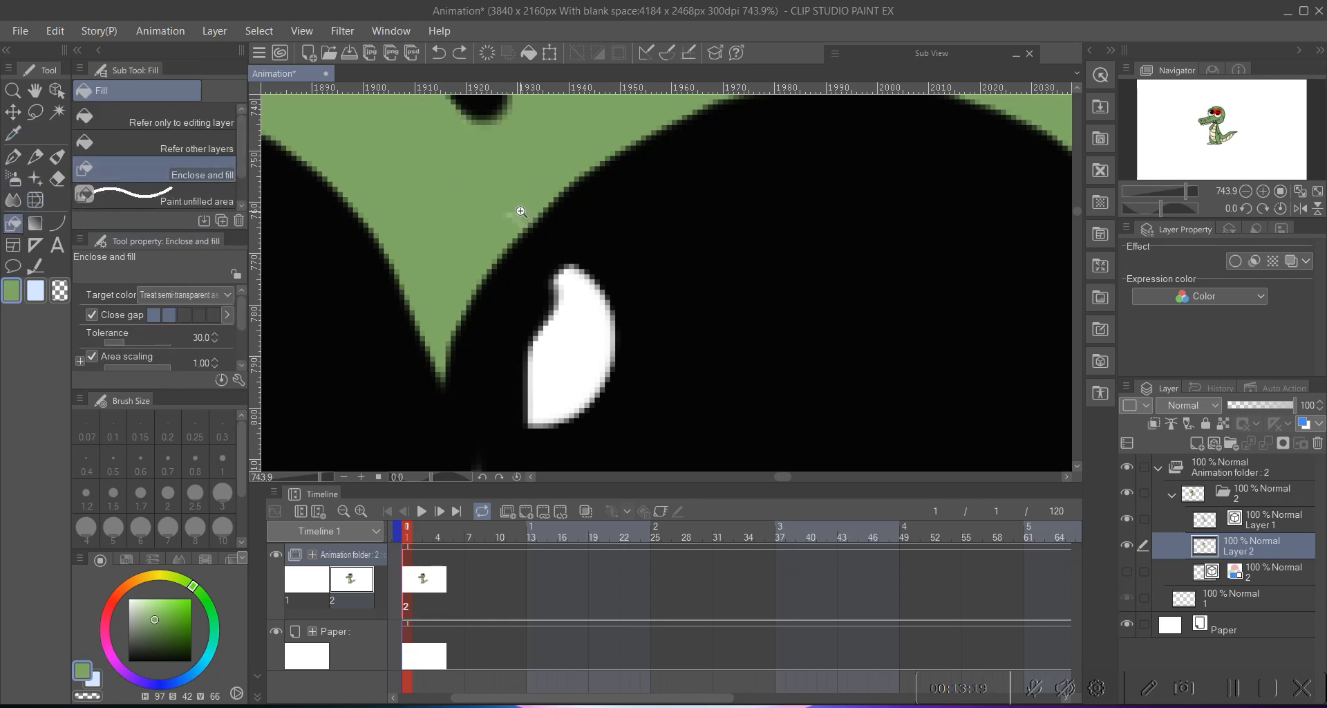
{"action": "scroll", "coordinate": [521, 212], "scroll_direction": "up", "scroll_amount": 5}
{"action": "mouse_move", "coordinate": [472, 191]}
{"action": "left_mouse_down"}
{"action": "mouse_move", "coordinate": [494, 264]}
{"action": "mouse_move", "coordinate": [517, 254]}
{"action": "mouse_move", "coordinate": [557, 210]}
{"action": "mouse_move", "coordinate": [525, 178]}
{"action": "mouse_move", "coordinate": [473, 190]}
{"action": "left_mouse_up"}
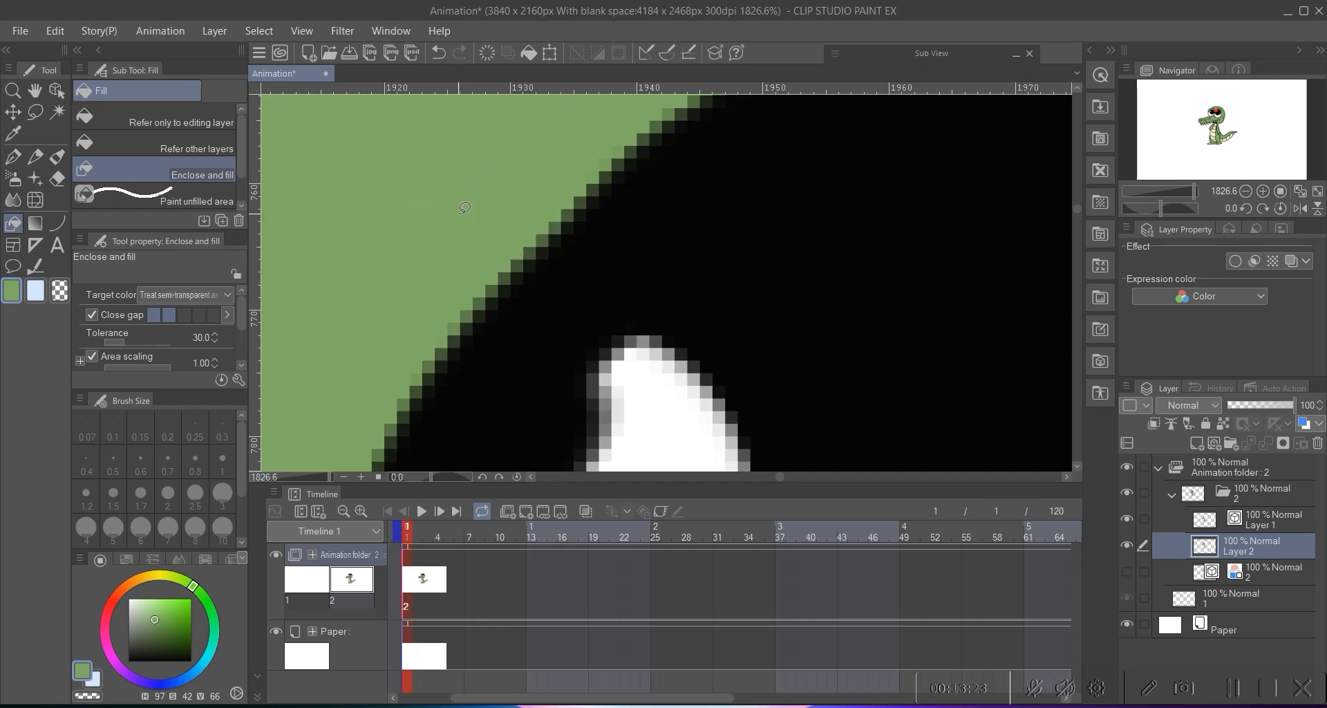
{"action": "scroll", "coordinate": [462, 238], "scroll_direction": "down", "scroll_amount": 4}
{"action": "scroll", "coordinate": [465, 233], "scroll_direction": "down", "scroll_amount": 3}
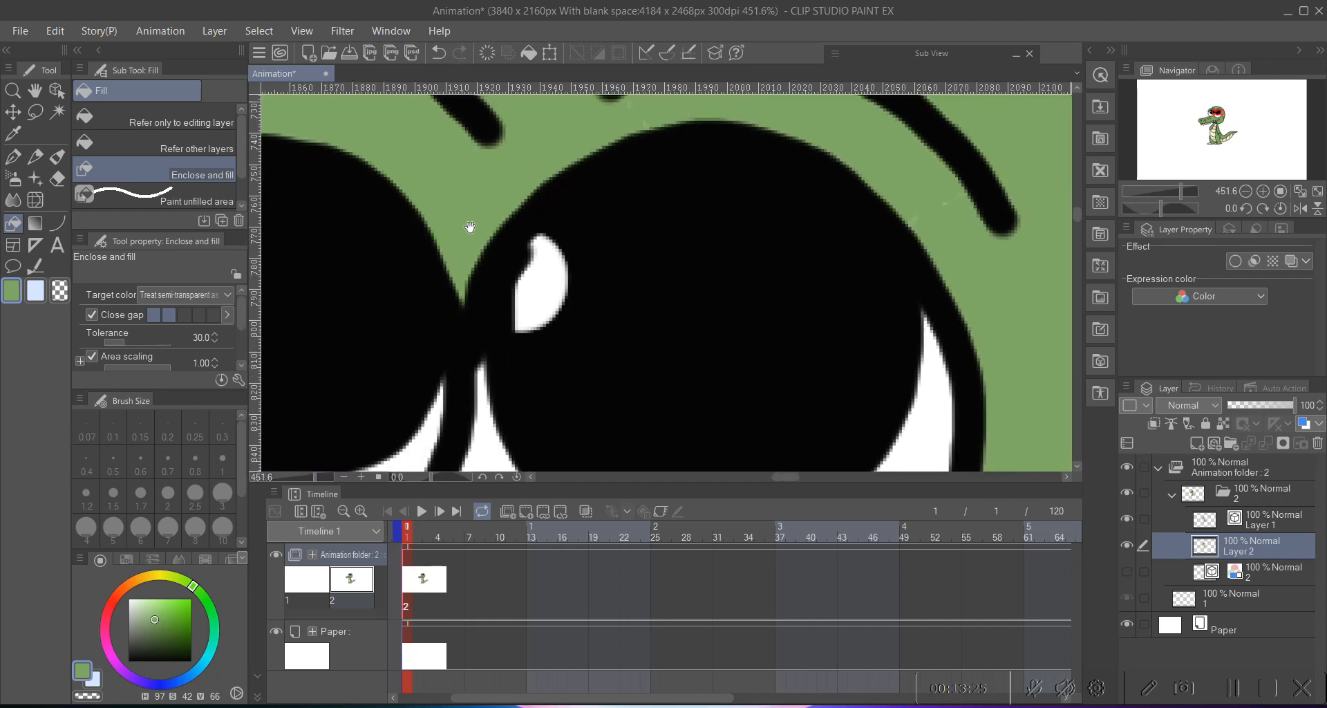
- Enclose and fill the faint specks above the right eye with the skin green
{"action": "scroll", "coordinate": [606, 153], "scroll_direction": "up", "scroll_amount": 5}
{"action": "scroll", "coordinate": [606, 152], "scroll_direction": "up", "scroll_amount": 3}
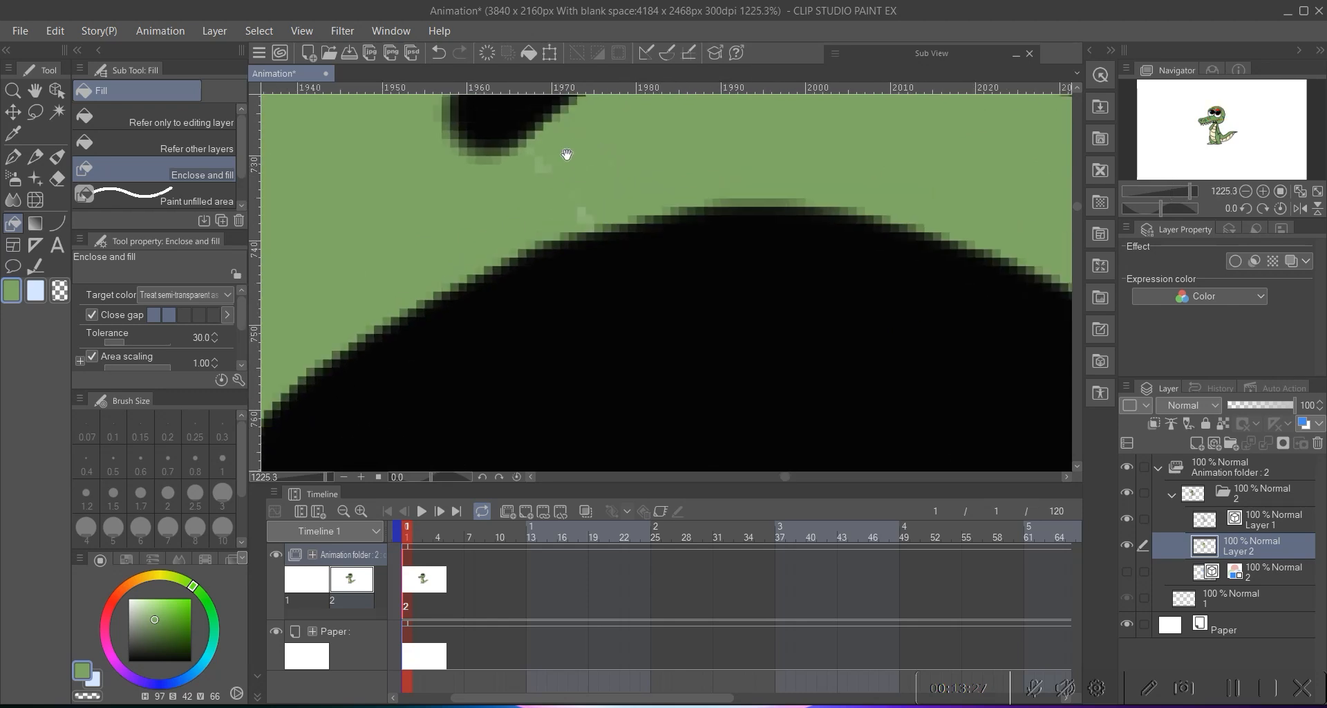
{"action": "mouse_move", "coordinate": [500, 169]}
{"action": "left_mouse_down"}
{"action": "mouse_move", "coordinate": [595, 234]}
{"action": "mouse_move", "coordinate": [557, 127]}
{"action": "left_mouse_up"}
{"action": "scroll", "coordinate": [517, 221], "scroll_direction": "down", "scroll_amount": 3}
{"action": "key", "text": "ctrl+z"}
{"action": "mouse_move", "coordinate": [531, 178]}
{"action": "left_mouse_down"}
{"action": "mouse_move", "coordinate": [557, 217]}
{"action": "mouse_move", "coordinate": [595, 169]}
{"action": "mouse_move", "coordinate": [536, 176]}
{"action": "left_mouse_up"}
{"action": "scroll", "coordinate": [472, 287], "scroll_direction": "down", "scroll_amount": 5}
{"action": "scroll", "coordinate": [472, 287], "scroll_direction": "down", "scroll_amount": 3}
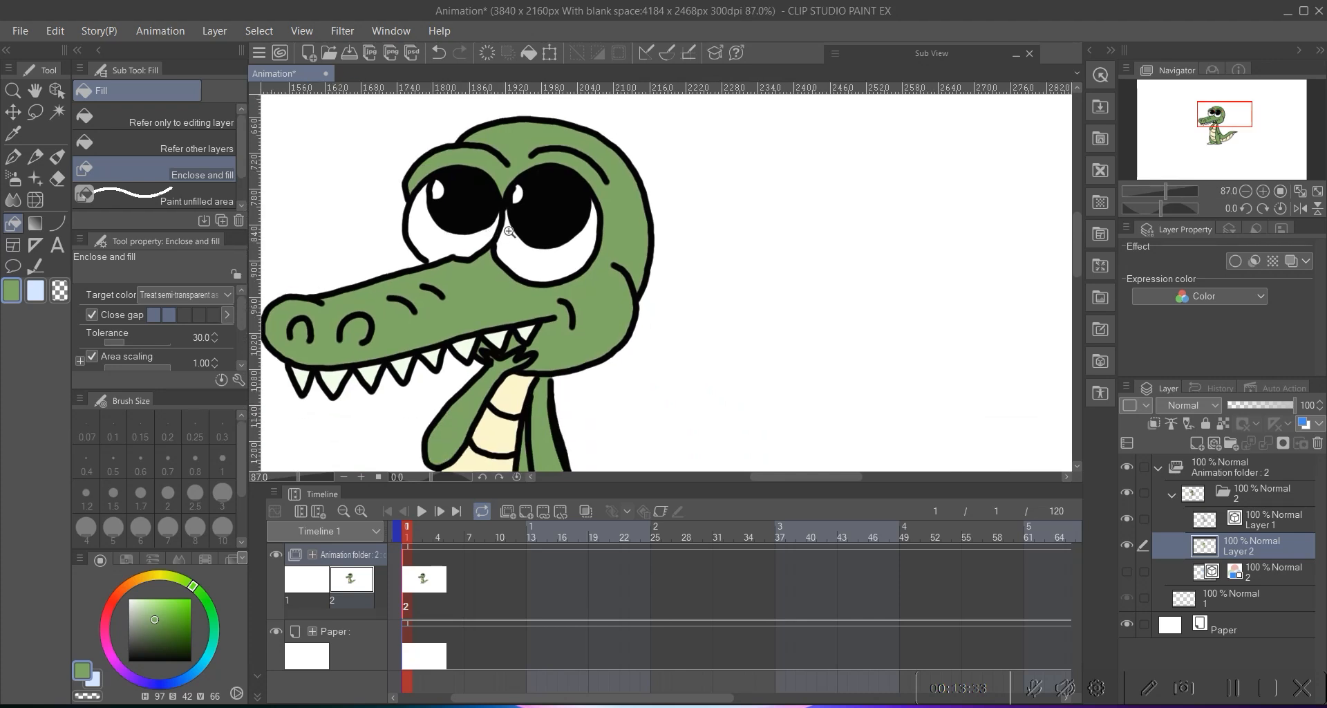
- Try to fill the left pupil's highlight with the skin green using Paint unfilled area, and undo it
{"action": "left_click", "coordinate": [233, 199]}
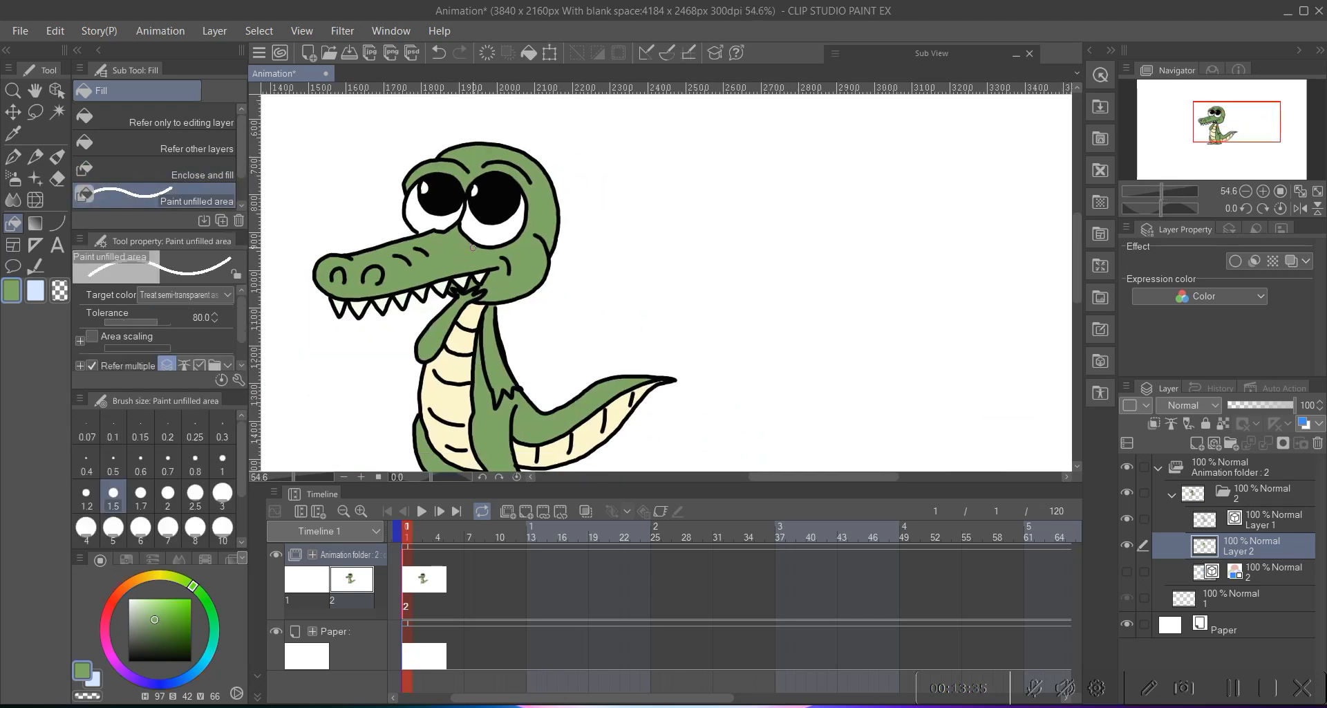
{"action": "scroll", "coordinate": [428, 229], "scroll_direction": "up", "scroll_amount": 3}
{"action": "scroll", "coordinate": [429, 229], "scroll_direction": "up", "scroll_amount": 3}
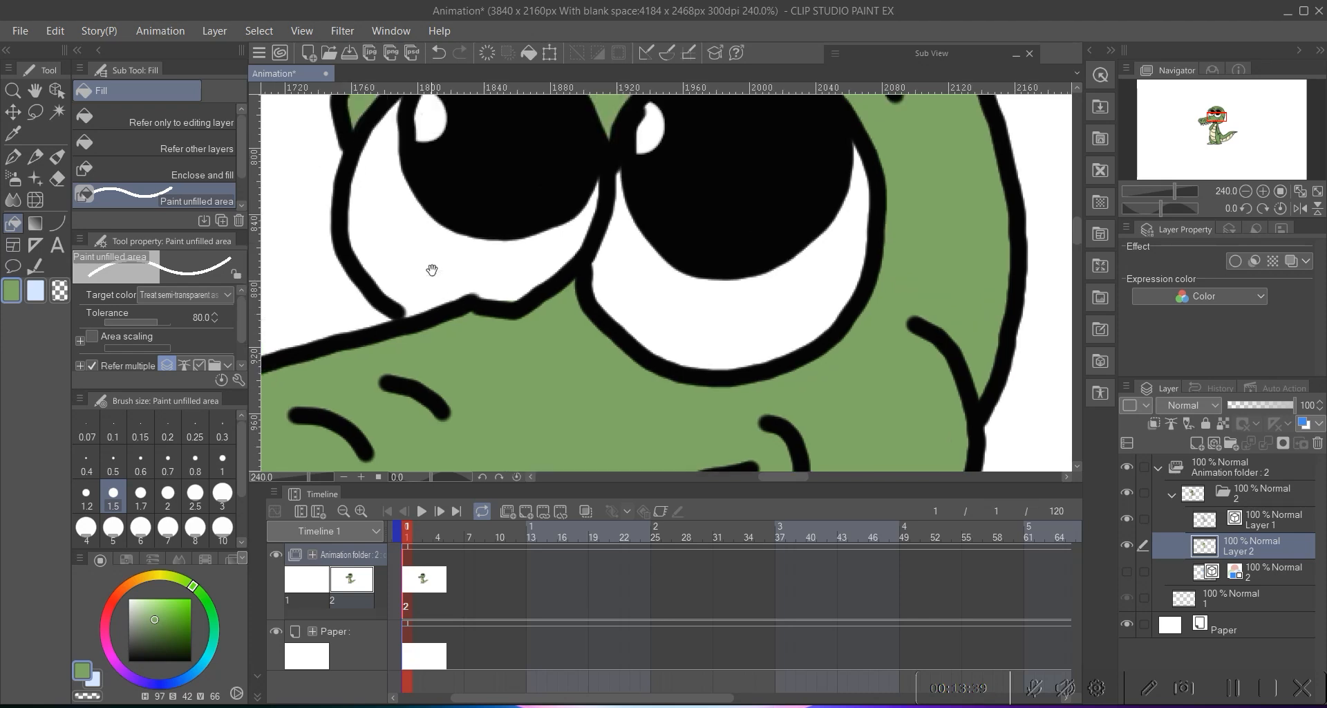
{"action": "scroll", "coordinate": [433, 267], "scroll_direction": "up", "scroll_amount": 2}
{"action": "scroll", "coordinate": [403, 261], "scroll_direction": "up", "scroll_amount": 2}
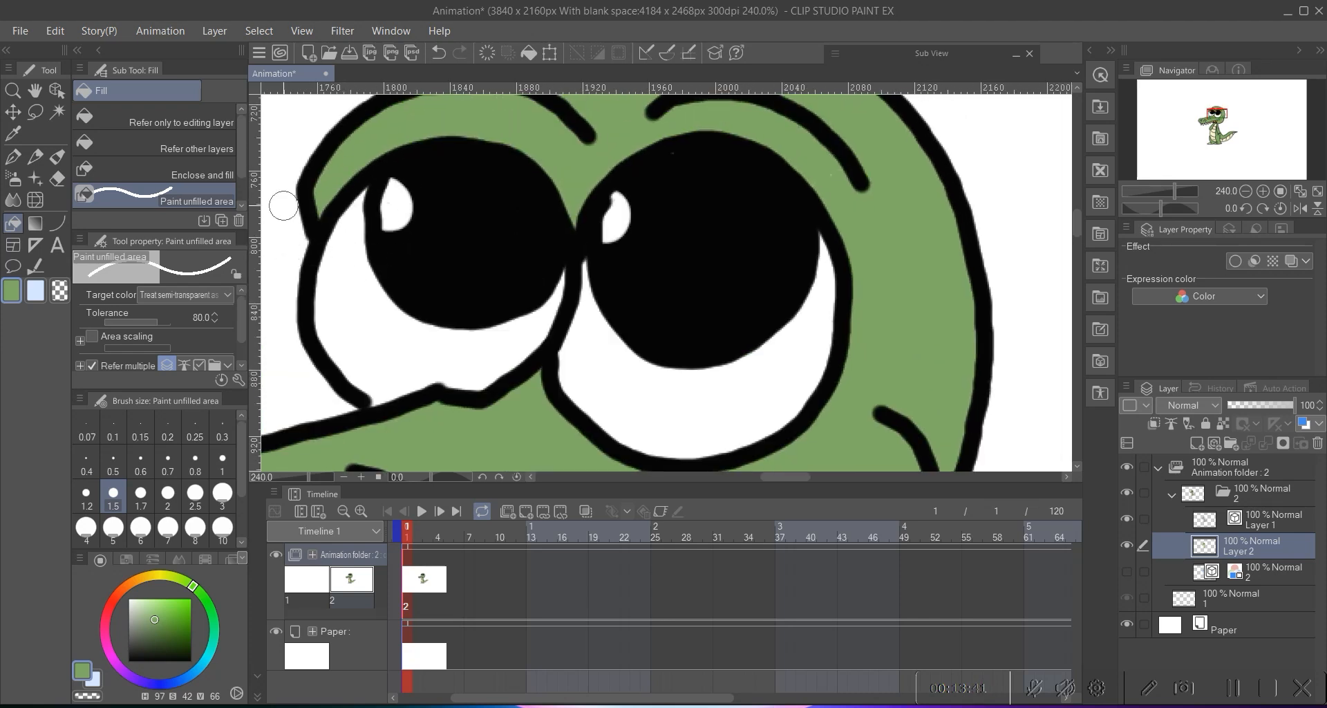
{"action": "scroll", "coordinate": [408, 207], "scroll_direction": "up", "scroll_amount": 3}
{"action": "mouse_move", "coordinate": [415, 213]}
{"action": "left_mouse_down"}
{"action": "mouse_move", "coordinate": [422, 291]}
{"action": "mouse_move", "coordinate": [436, 287]}
{"action": "left_mouse_up"}
{"action": "key", "text": "ctrl+z"}
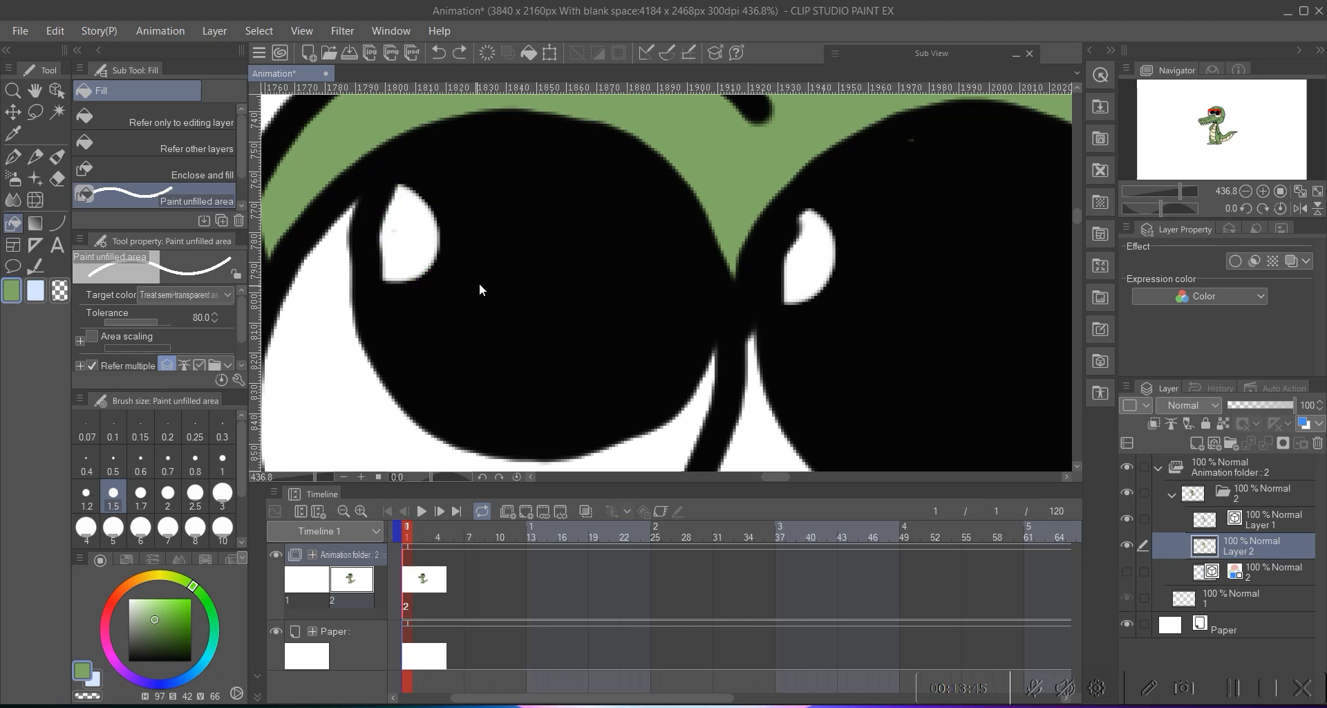
- Try Paint unfilled area with the skin green on the right pupil's highlight and across the left eye, and undo the strokes
{"action": "scroll", "coordinate": [664, 226], "scroll_direction": "right", "scroll_amount": 3}
{"action": "left_click_drag", "start_coordinate": [664, 227], "coordinate": [640, 276]}
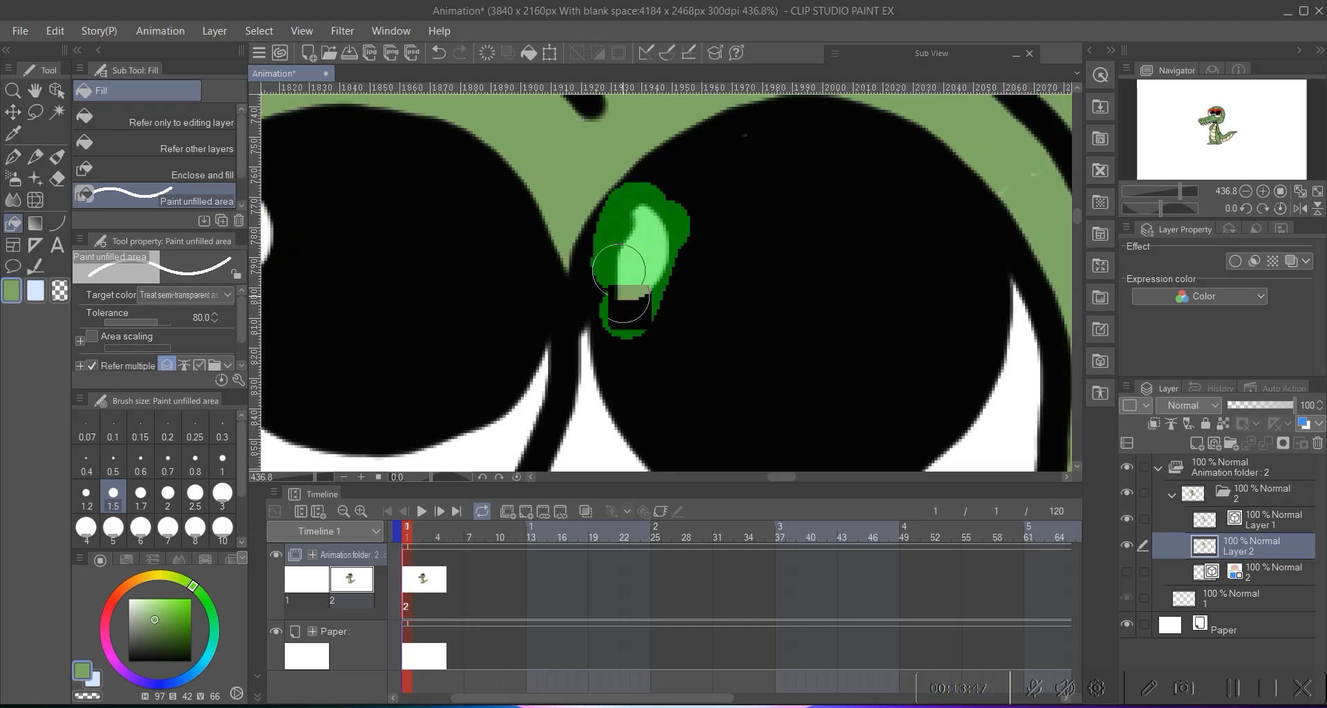
{"action": "scroll", "coordinate": [640, 276], "scroll_direction": "down", "scroll_amount": 4}
{"action": "mouse_move", "coordinate": [515, 157]}
{"action": "left_mouse_down"}
{"action": "mouse_move", "coordinate": [522, 329]}
{"action": "mouse_move", "coordinate": [619, 276]}
{"action": "mouse_move", "coordinate": [684, 281]}
{"action": "left_mouse_up"}
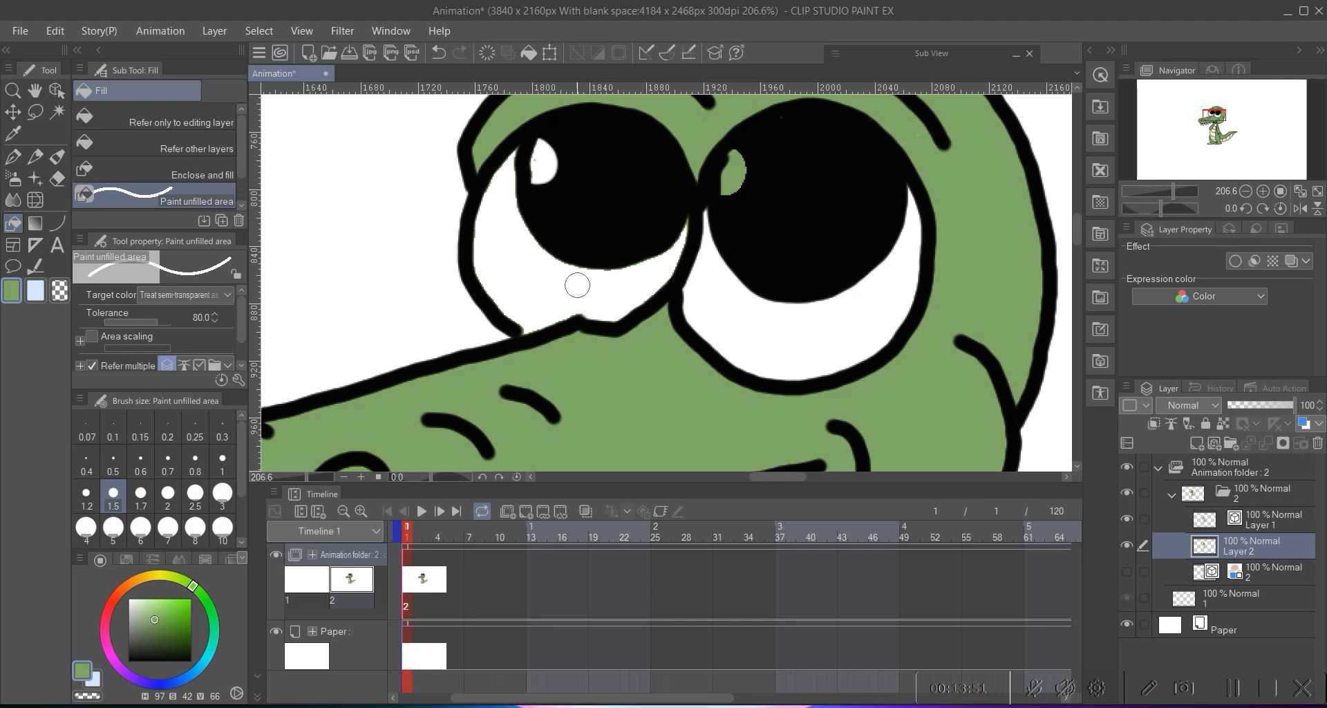
{"action": "scroll", "coordinate": [643, 180], "scroll_direction": "up", "scroll_amount": 3}
{"action": "key", "text": "ctrl+z"}
{"action": "key", "text": "ctrl+z"}
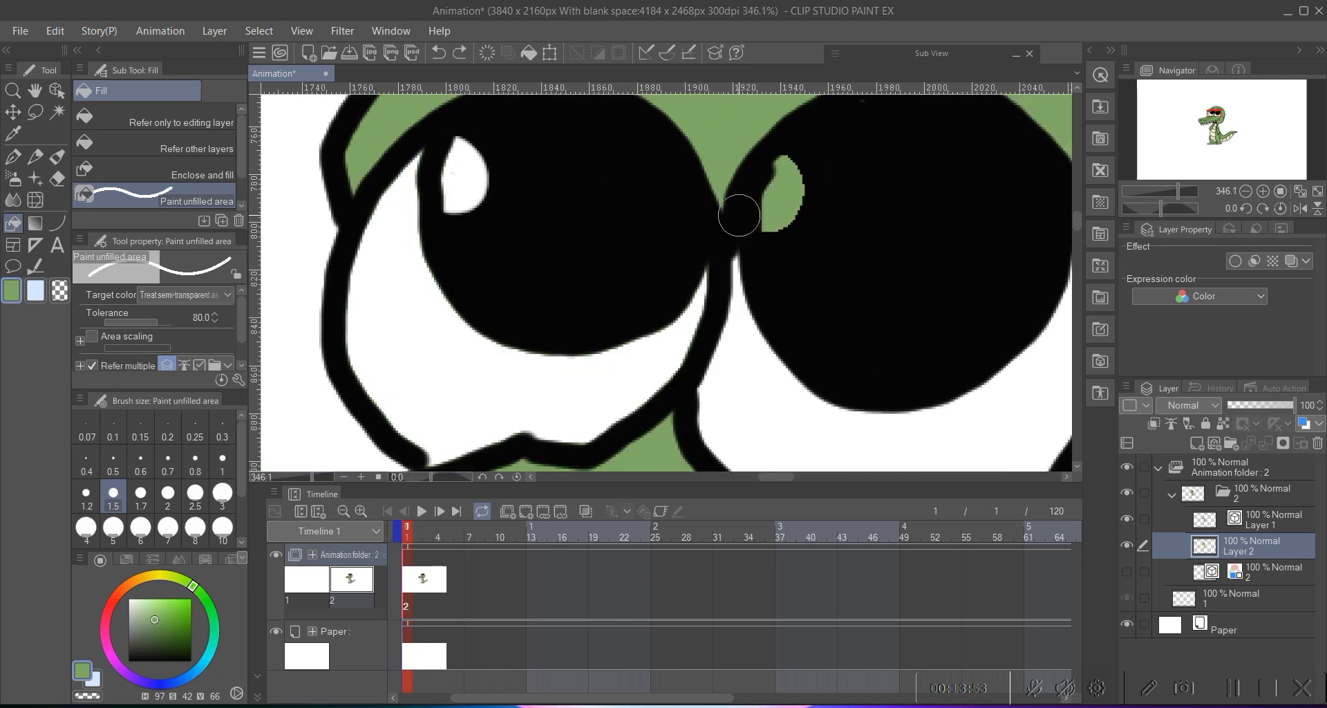
{"action": "mouse_move", "coordinate": [488, 326]}
{"action": "left_mouse_down"}
{"action": "mouse_move", "coordinate": [472, 290]}
{"action": "mouse_move", "coordinate": [473, 350]}
{"action": "left_mouse_up"}
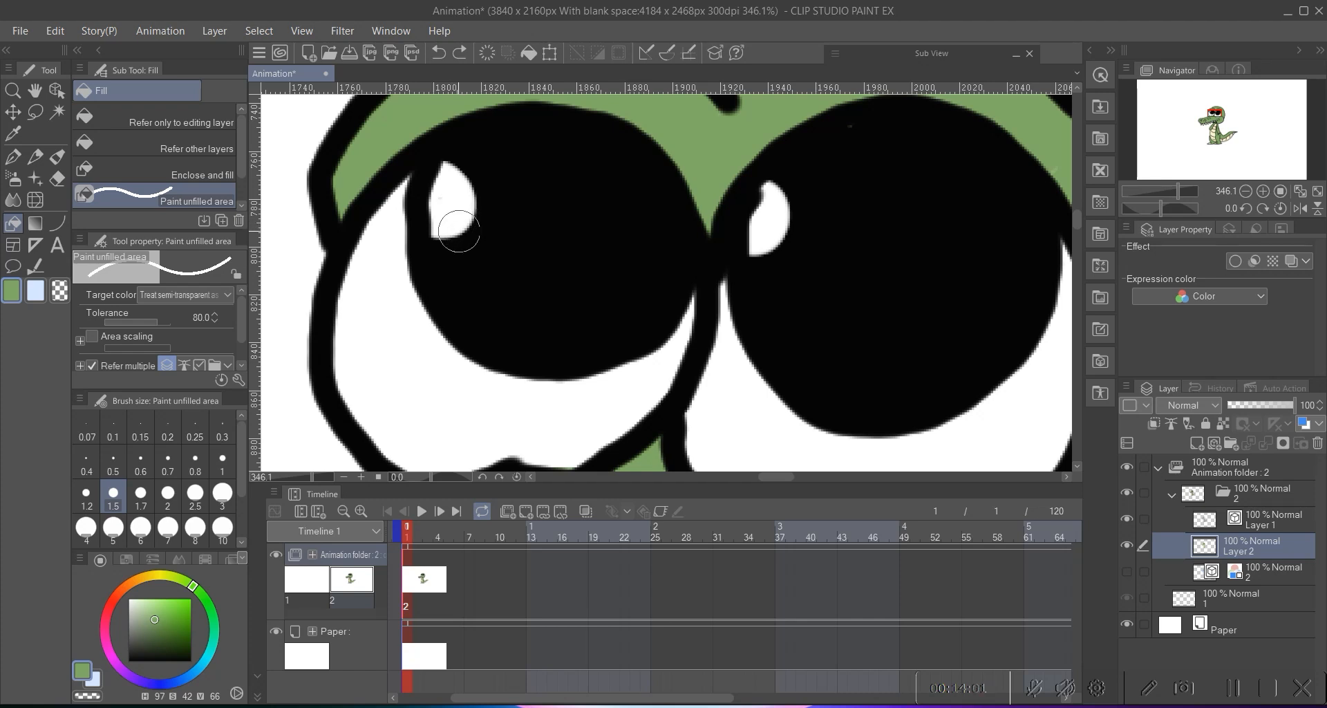
{"action": "scroll", "coordinate": [567, 190], "scroll_direction": "down", "scroll_amount": 8}
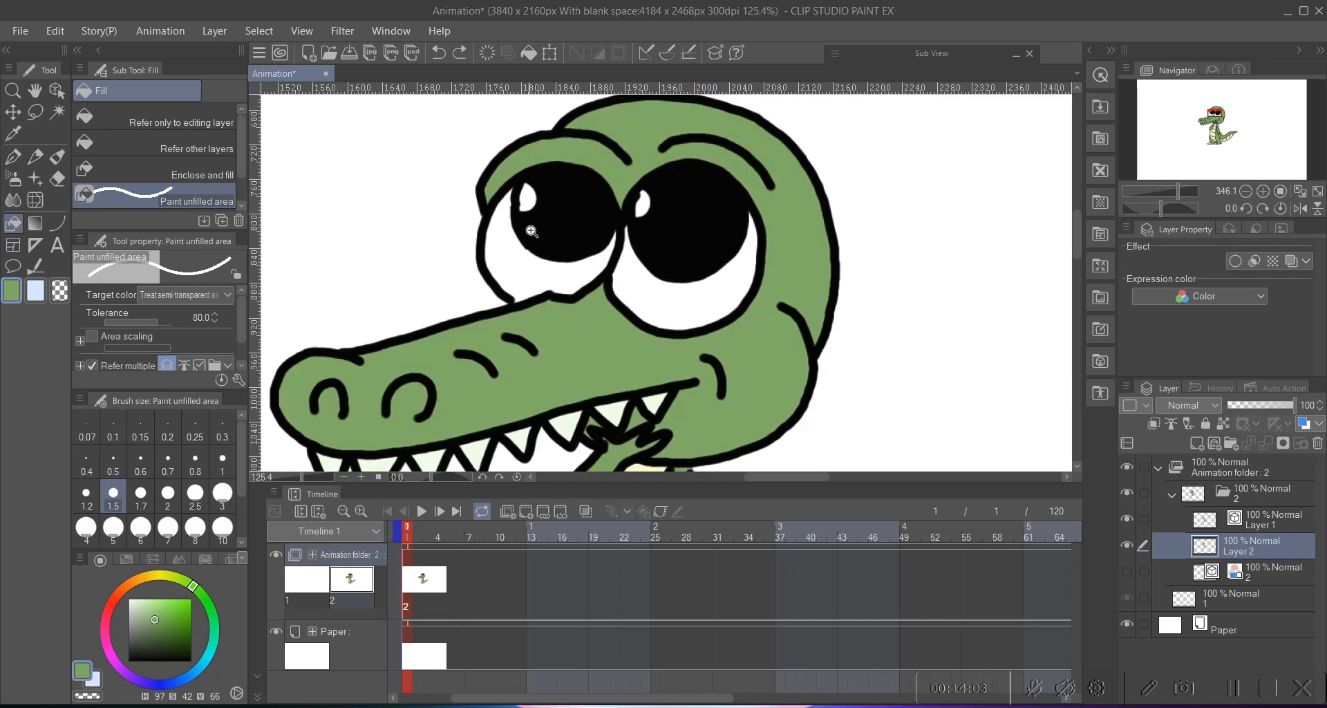
{"action": "scroll", "coordinate": [548, 187], "scroll_direction": "up", "scroll_amount": 4}
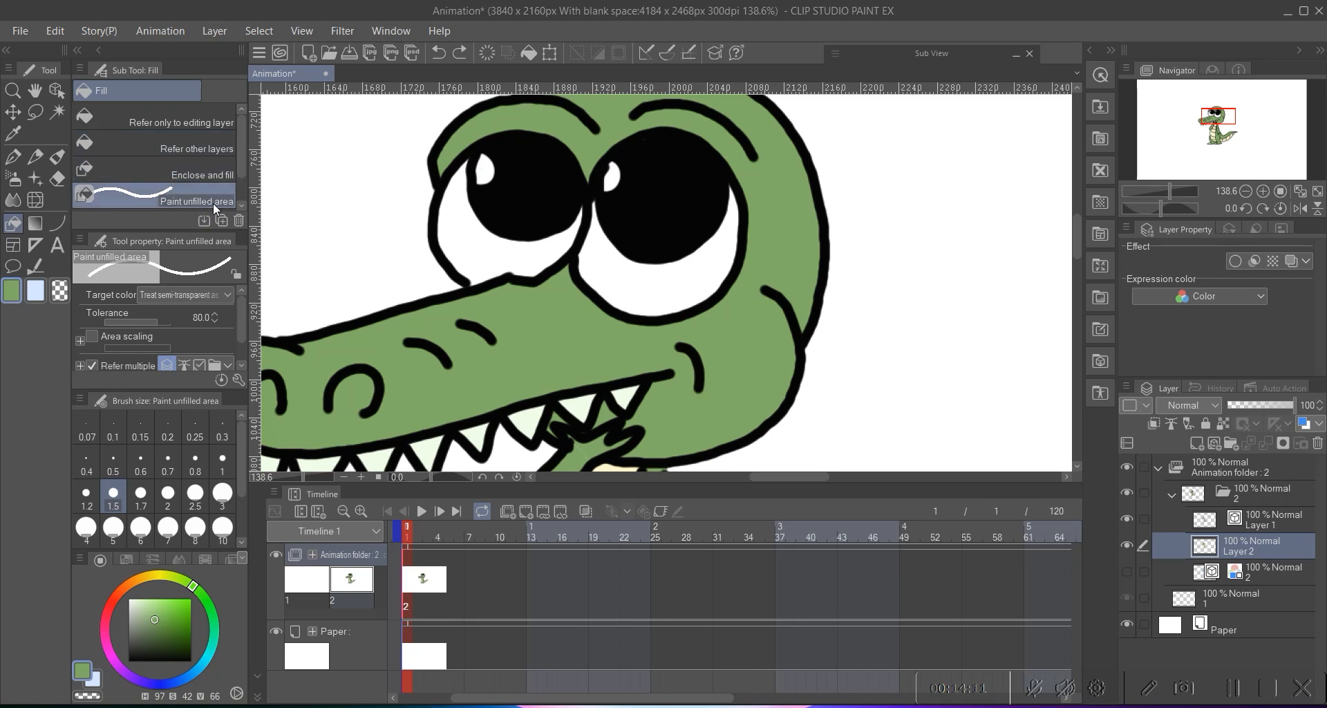
{"action": "scroll", "coordinate": [597, 211], "scroll_direction": "down", "scroll_amount": 3}
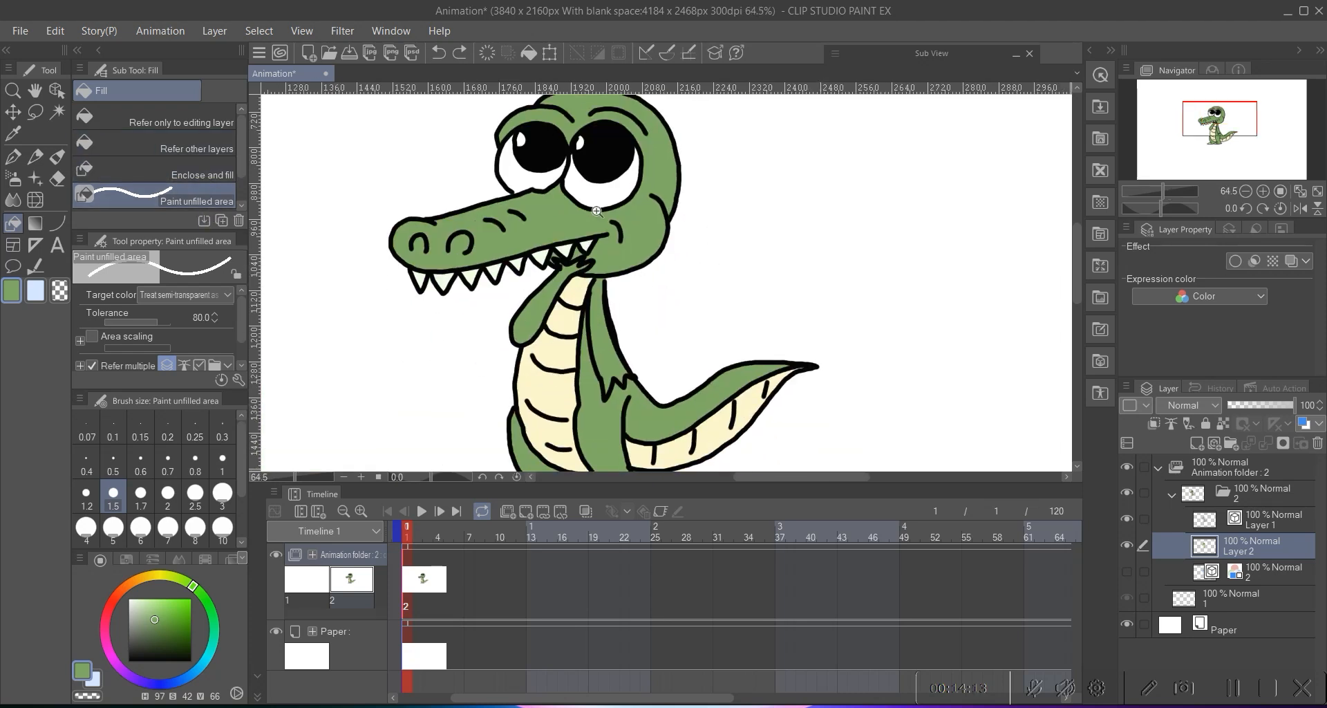
{"action": "scroll", "coordinate": [597, 211], "scroll_direction": "down", "scroll_amount": 2}
{"action": "left_click_drag", "start_coordinate": [553, 277], "coordinate": [555, 260]}
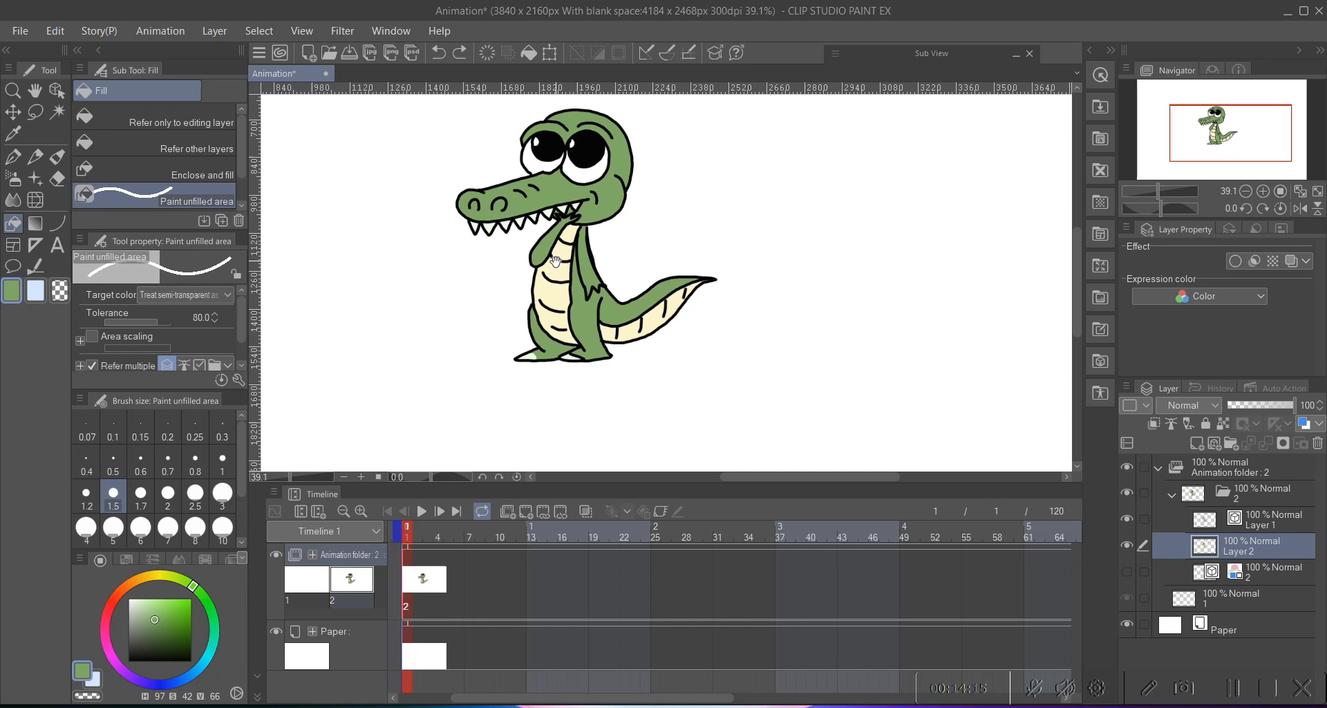
- Choose the Midday sky preset of the Gradient tool
{"action": "left_click", "coordinate": [43, 223]}
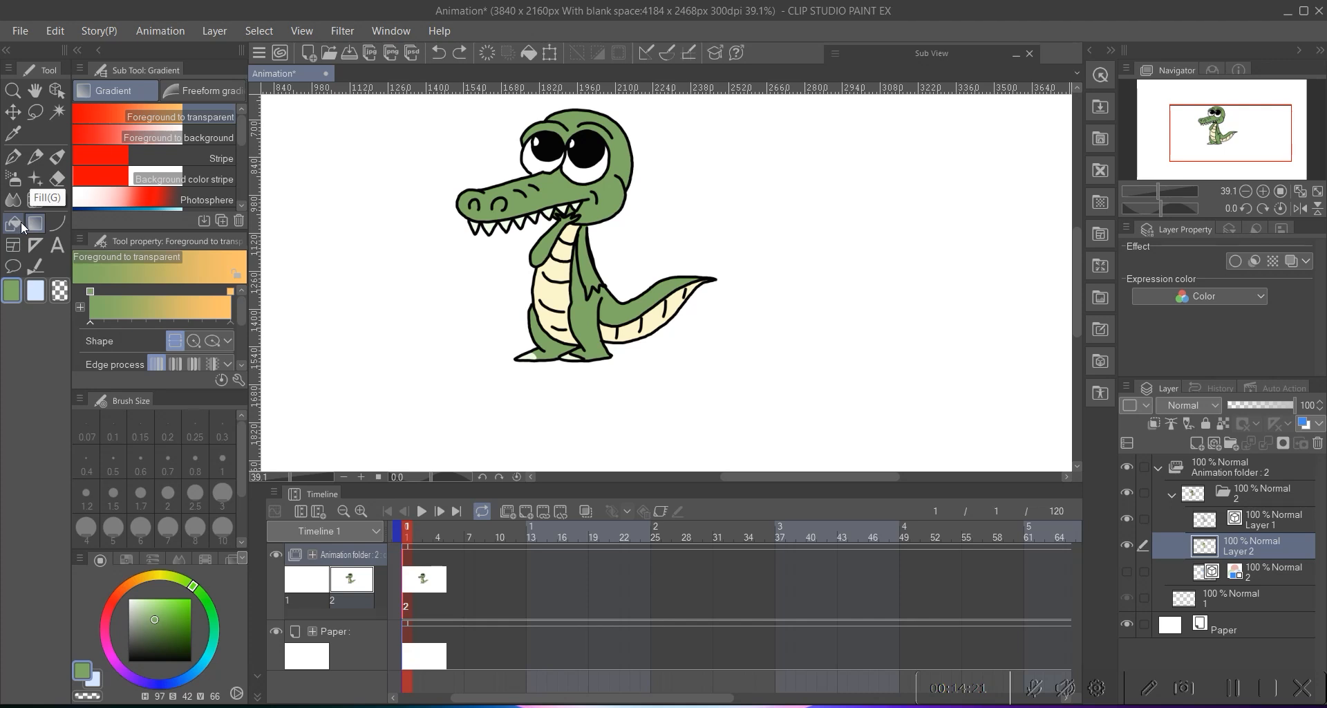
{"action": "scroll", "coordinate": [456, 208], "scroll_direction": "down", "scroll_amount": 3}
{"action": "scroll", "coordinate": [439, 228], "scroll_direction": "up", "scroll_amount": 2}
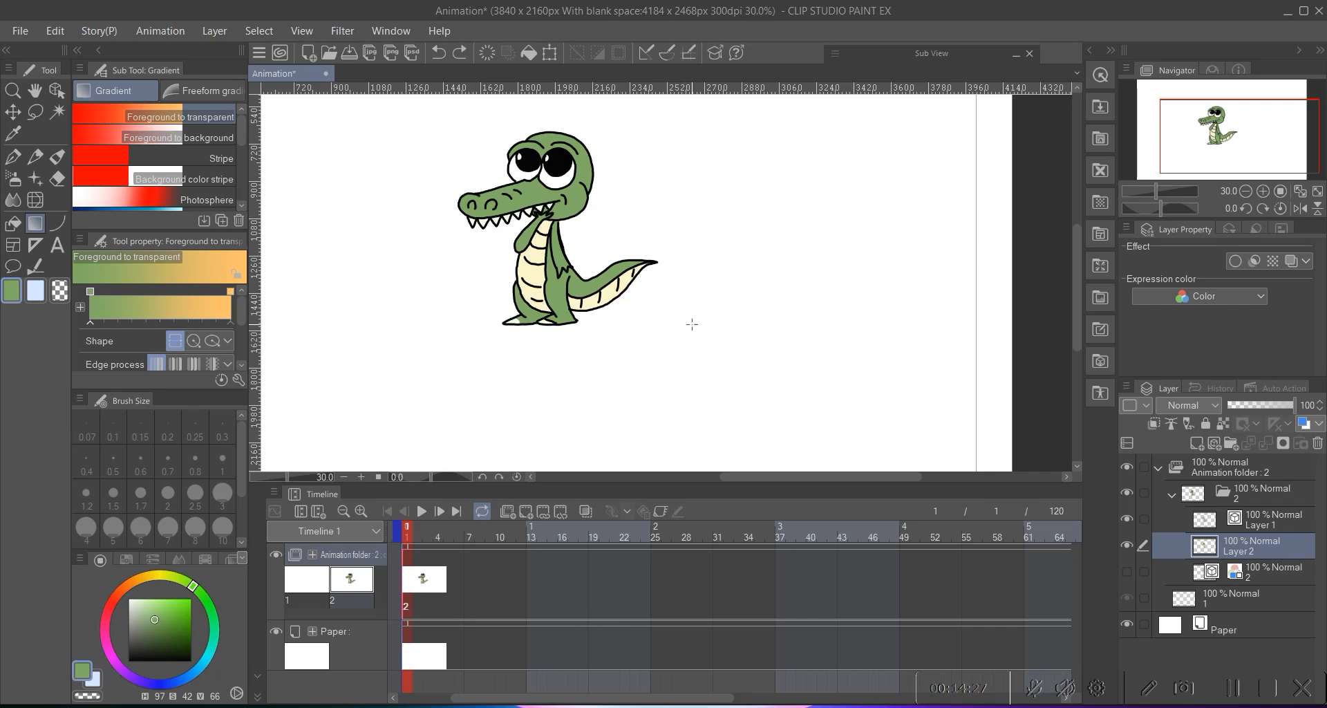
{"action": "left_click", "coordinate": [235, 130]}
{"action": "scroll", "coordinate": [228, 148], "scroll_direction": "down", "scroll_amount": 3}
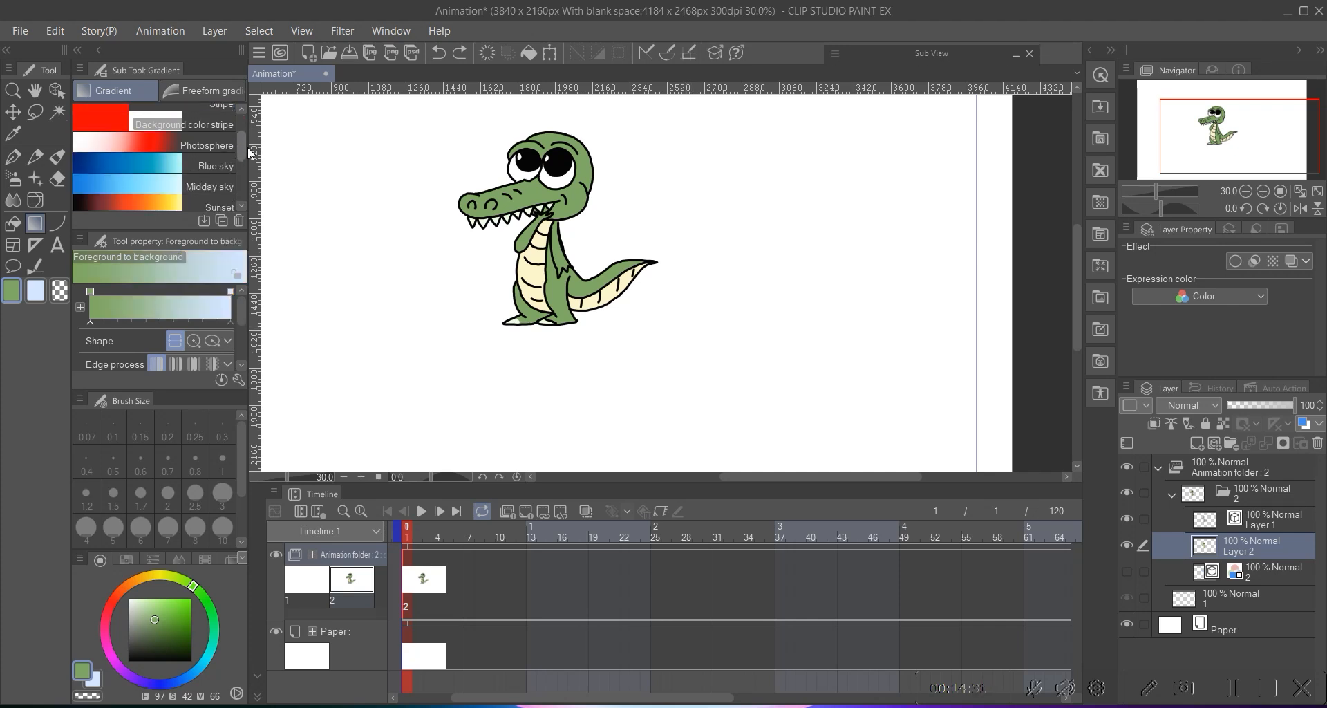
{"action": "left_click", "coordinate": [219, 176]}
{"action": "scroll", "coordinate": [711, 237], "scroll_direction": "down", "scroll_amount": 2}
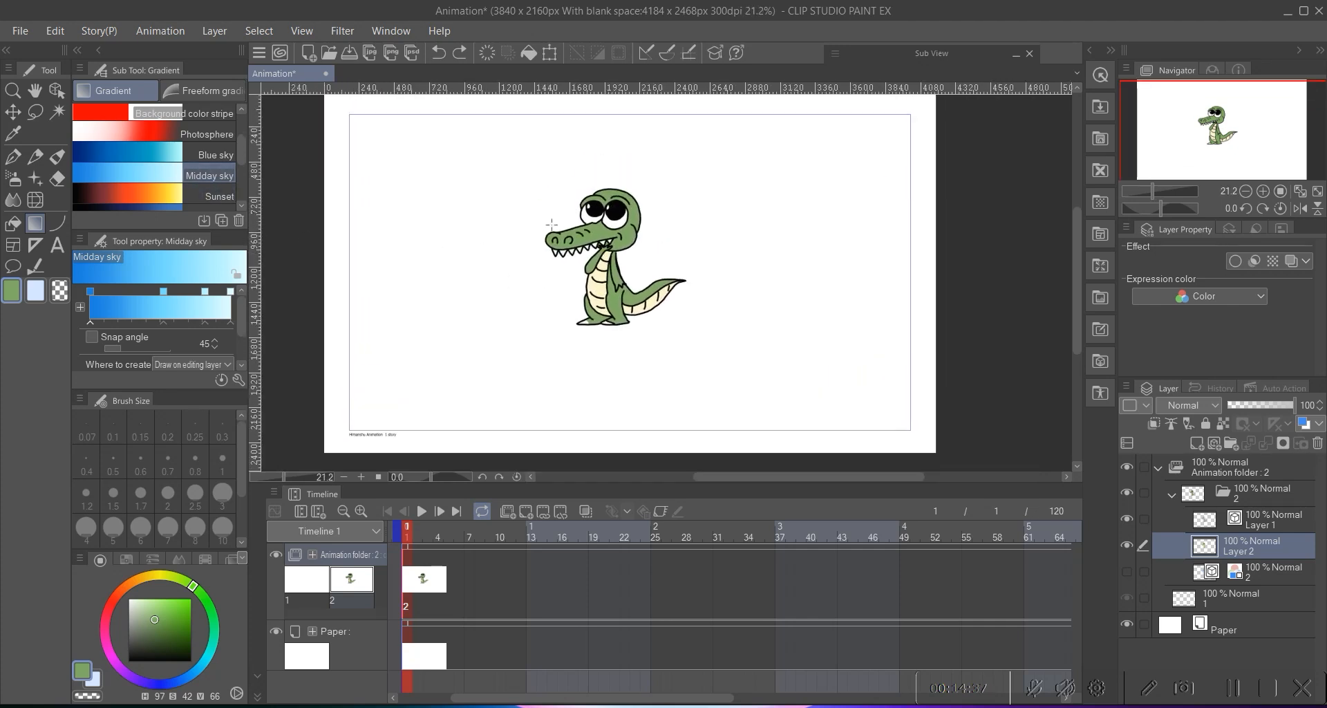
- Create a new raster layer and place it beneath the crocodile's color layer, Layer 2
{"action": "left_click", "coordinate": [1258, 523]}
{"action": "left_click", "coordinate": [1257, 550]}
{"action": "left_click", "coordinate": [1265, 519]}
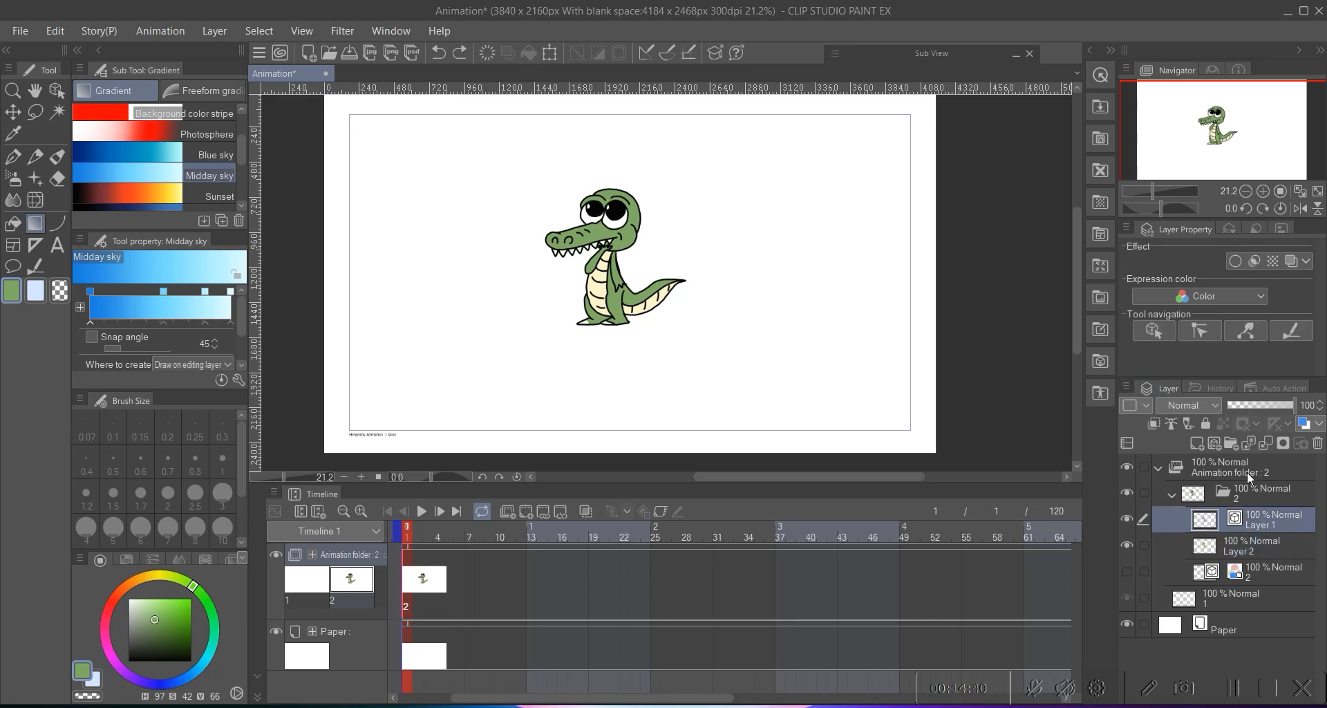
{"action": "left_click", "coordinate": [1199, 445]}
{"action": "left_click_drag", "start_coordinate": [1238, 521], "coordinate": [1258, 580]}
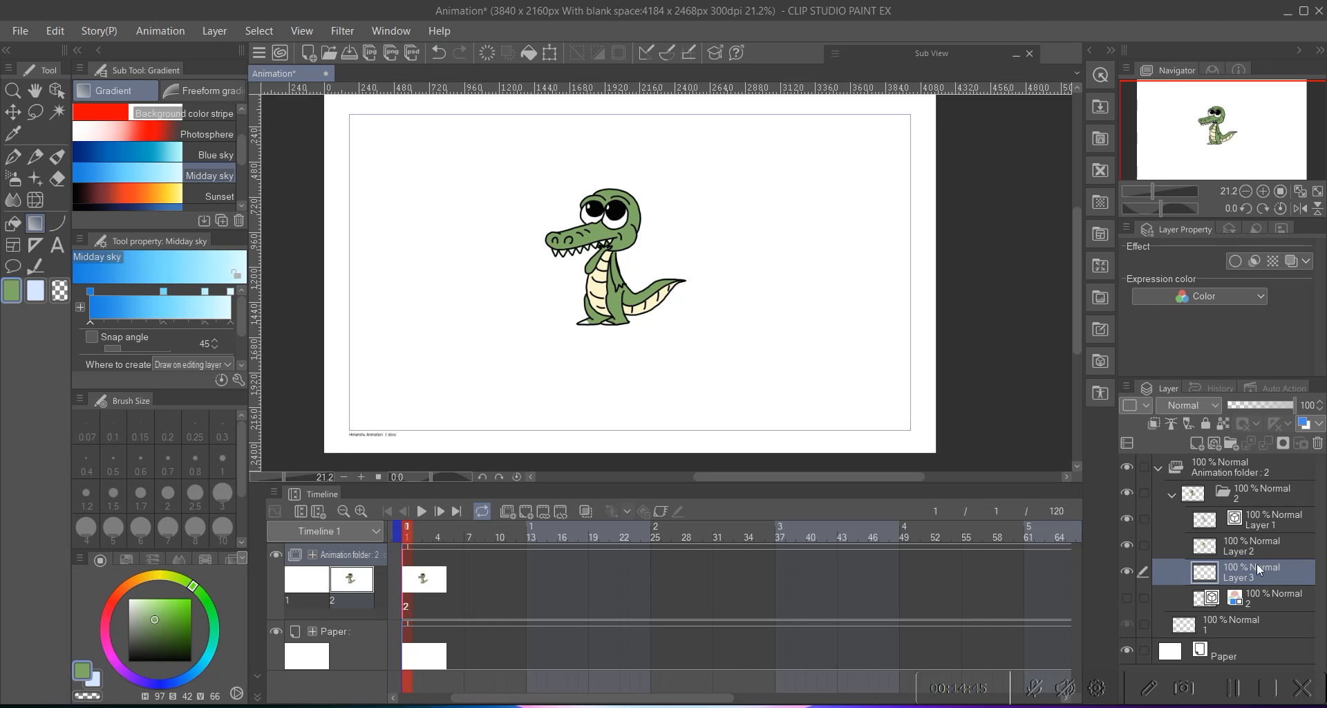
- Move Layer 3 above the line art layer and apply the Midday sky gradient upward across the canvas
{"action": "left_click_drag", "start_coordinate": [594, 265], "coordinate": [554, 272]}
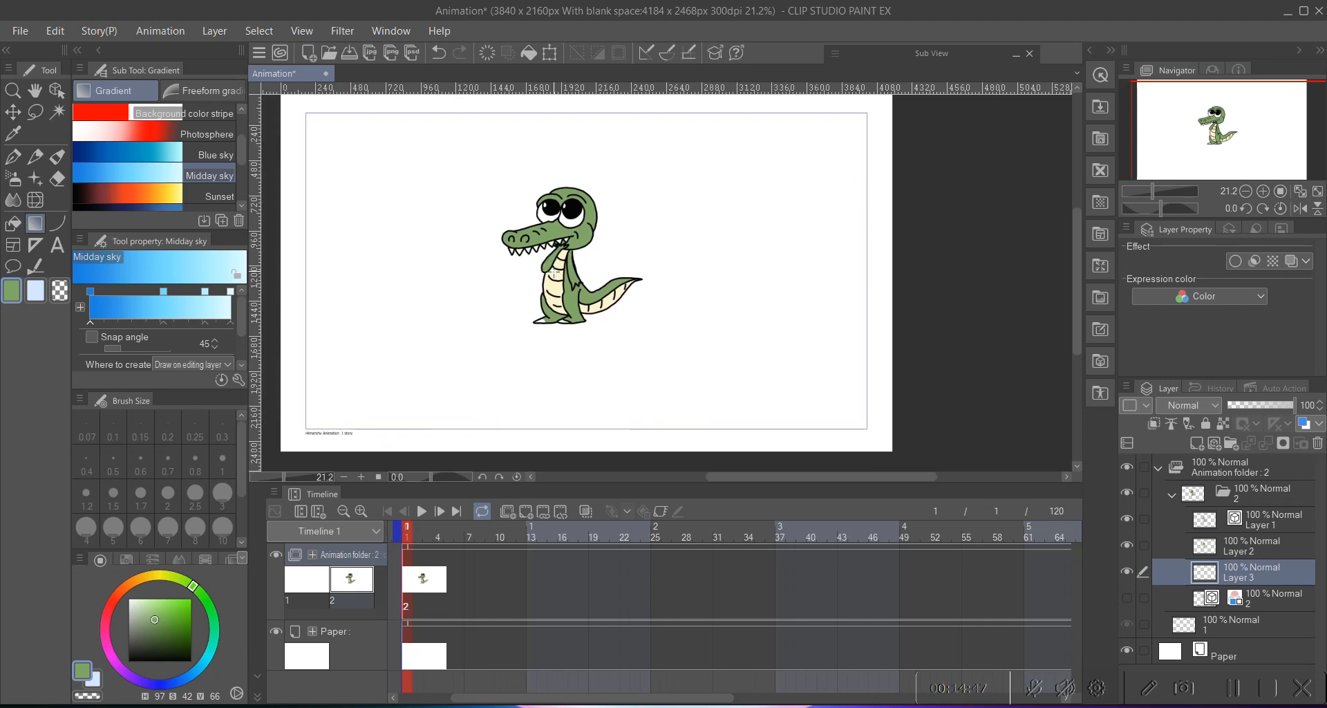
{"action": "left_click_drag", "start_coordinate": [1252, 566], "coordinate": [1237, 508]}
{"action": "left_click_drag", "start_coordinate": [595, 362], "coordinate": [600, 119]}
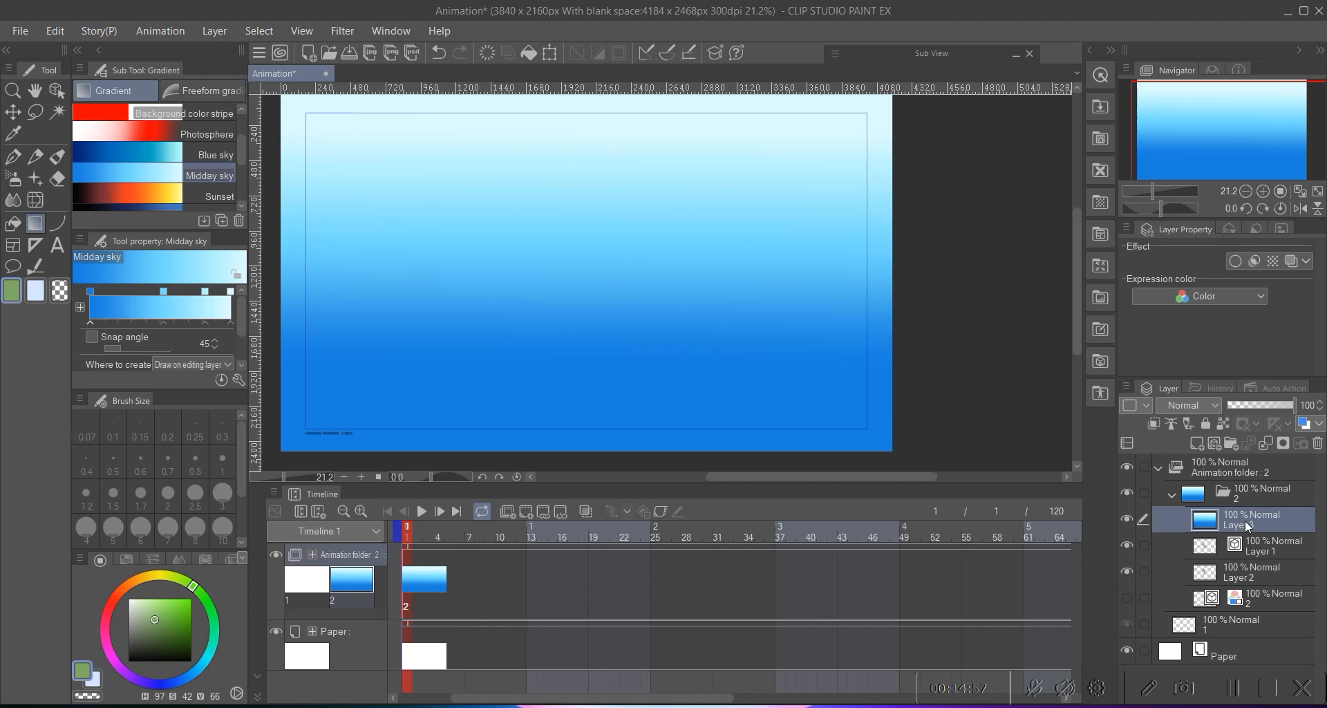
- Place Layer 3 beneath Layer 2 and redraw its Midday sky gradient from the canvas top downward
{"action": "left_click_drag", "start_coordinate": [1262, 525], "coordinate": [1275, 581]}
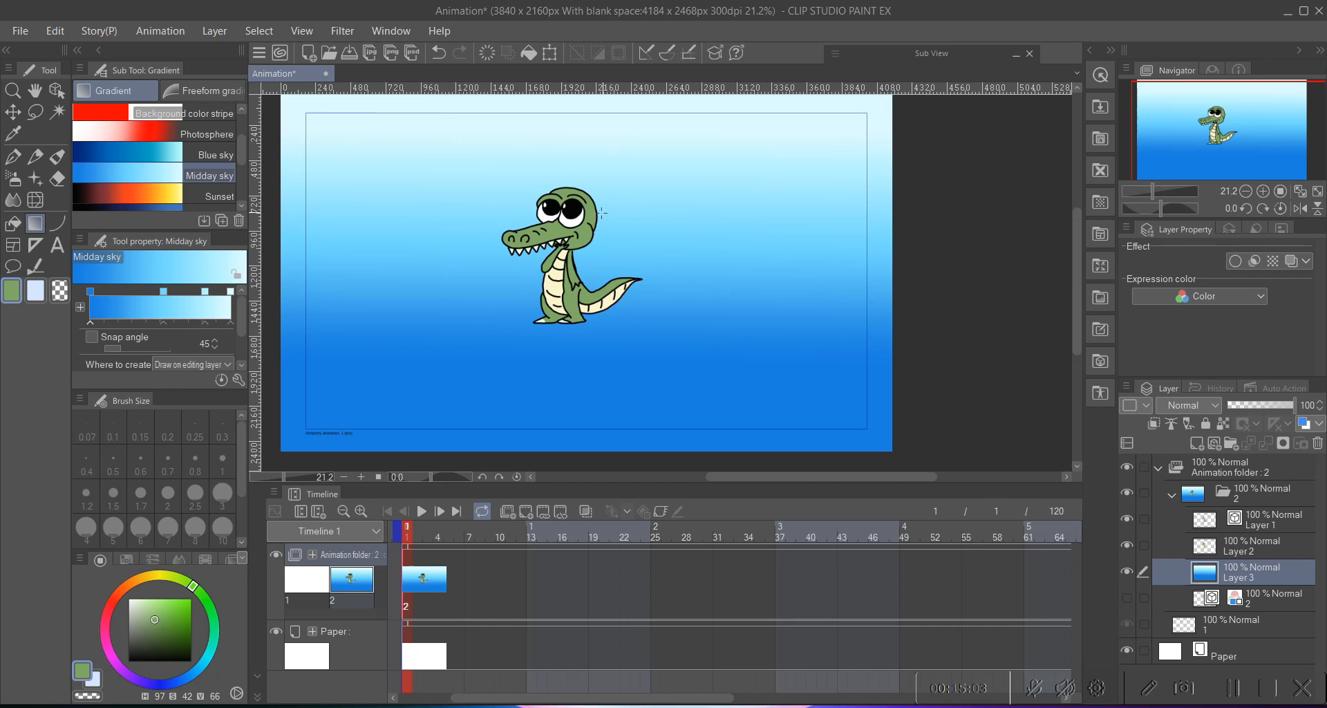
{"action": "left_click_drag", "start_coordinate": [578, 280], "coordinate": [583, 285]}
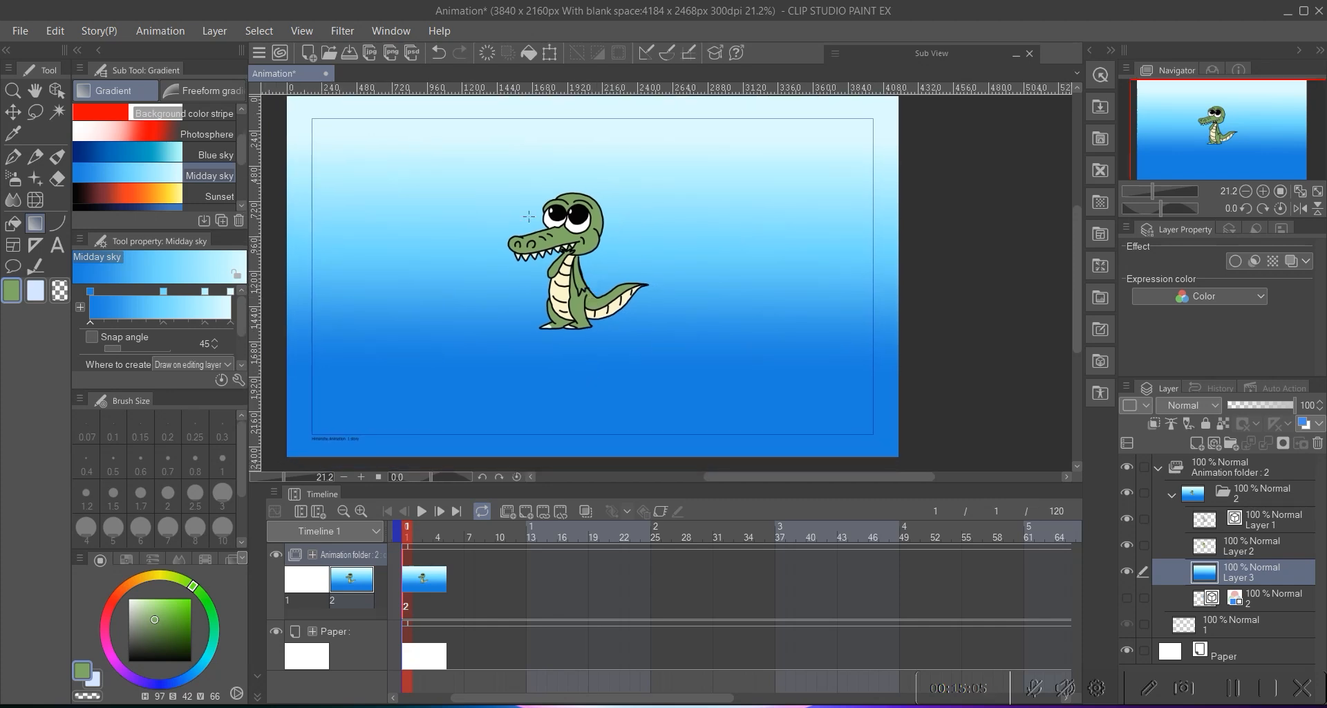
{"action": "left_click_drag", "start_coordinate": [580, 120], "coordinate": [598, 380]}
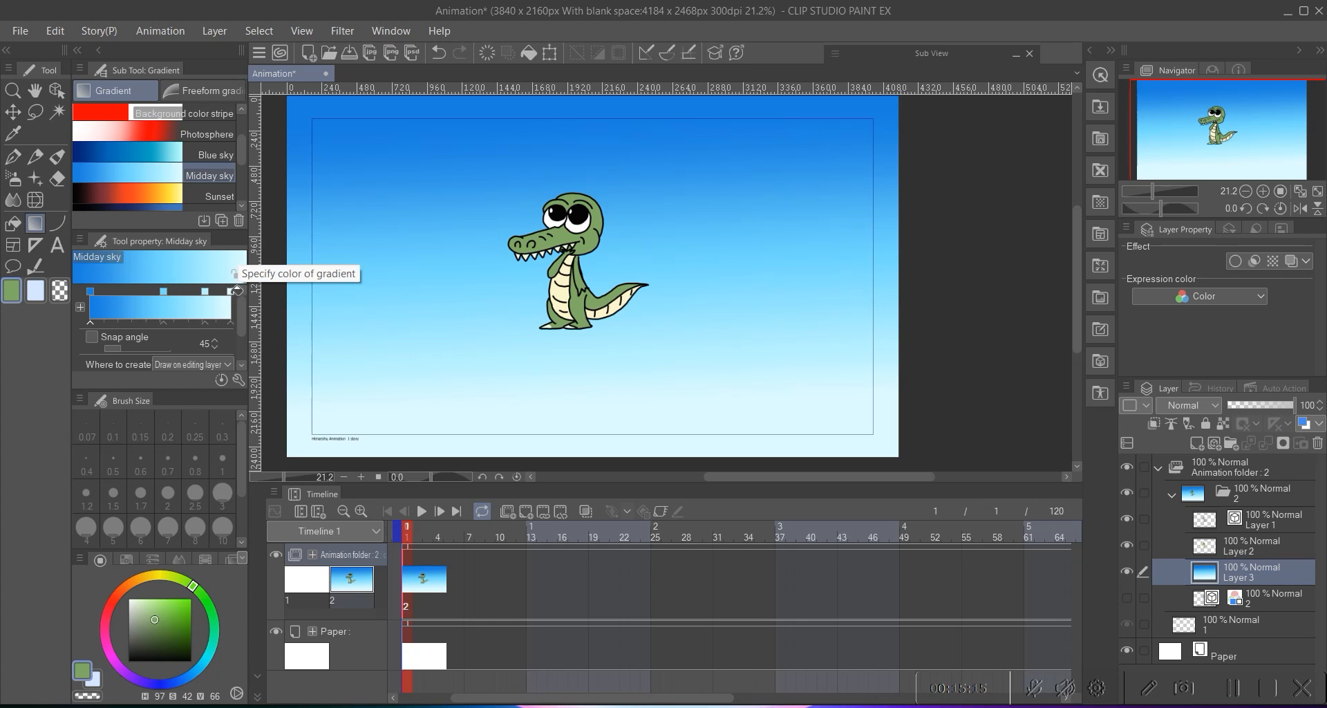
- Recolor the last two color stops of the Midday sky gradient with the skin green (H 97, S 42, V 66)
{"action": "left_click", "coordinate": [39, 292]}
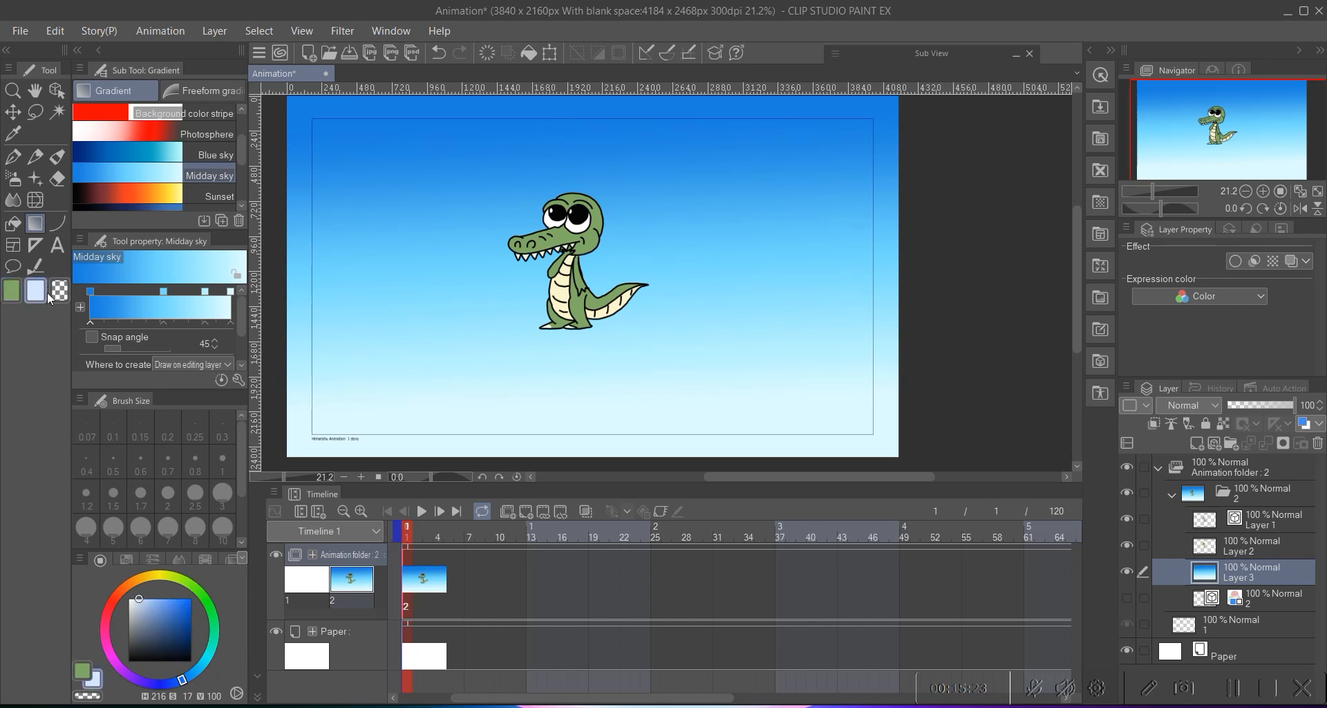
{"action": "key", "text": "x"}
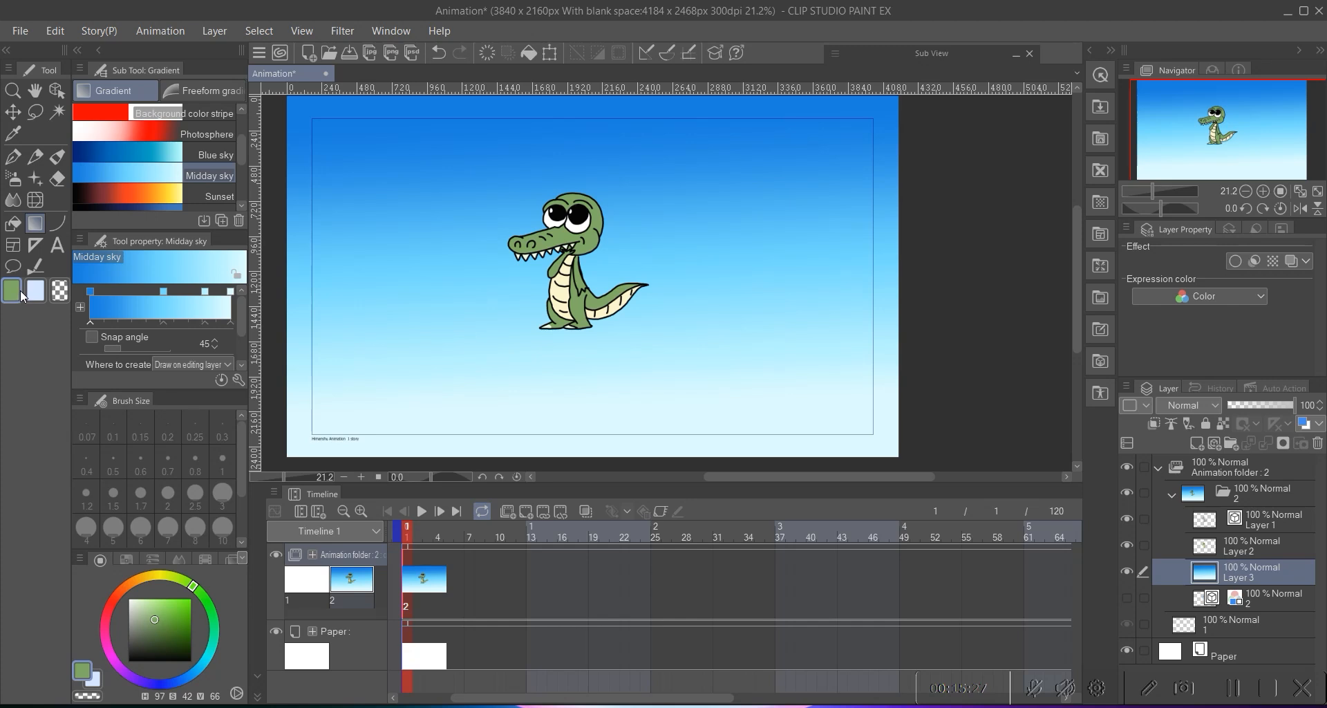
{"action": "key", "text": "x"}
{"action": "key", "text": "x"}
{"action": "key", "text": "x"}
{"action": "key", "text": "x"}
{"action": "key", "text": "x"}
{"action": "key", "text": "x"}
{"action": "left_click", "coordinate": [228, 291]}
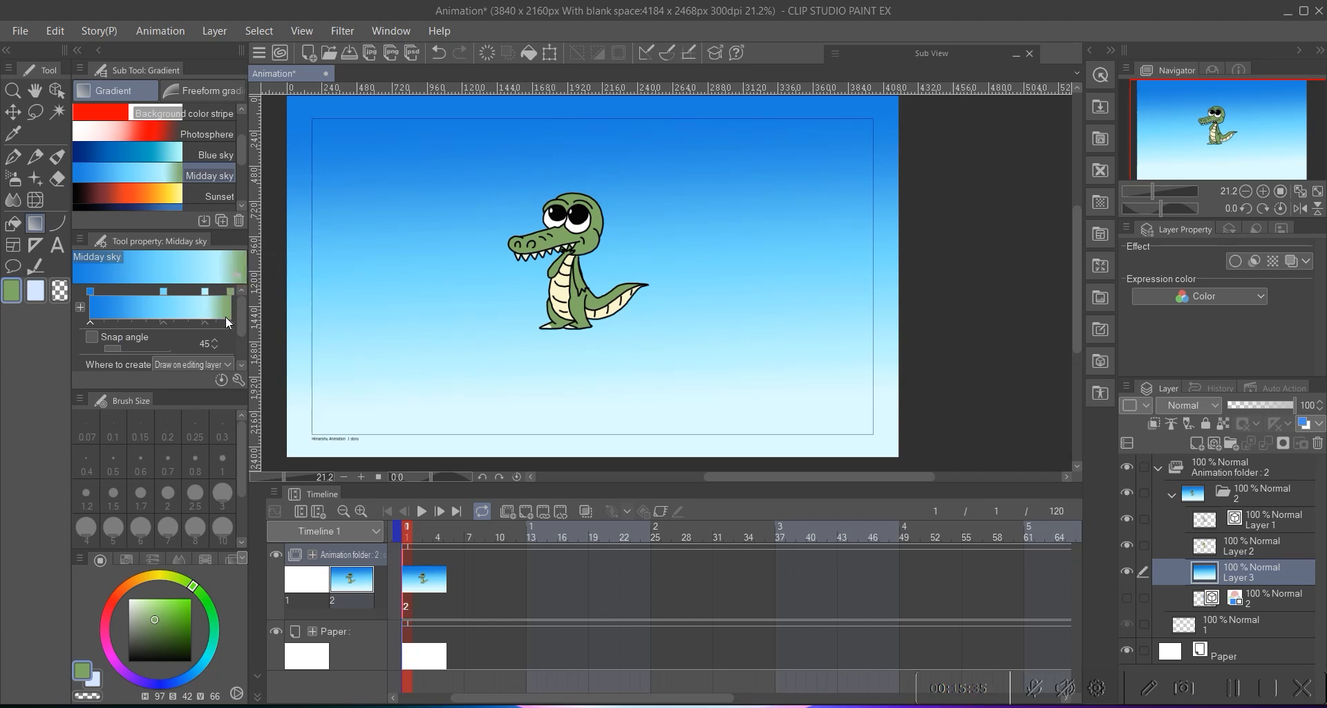
{"action": "left_click", "coordinate": [208, 290]}
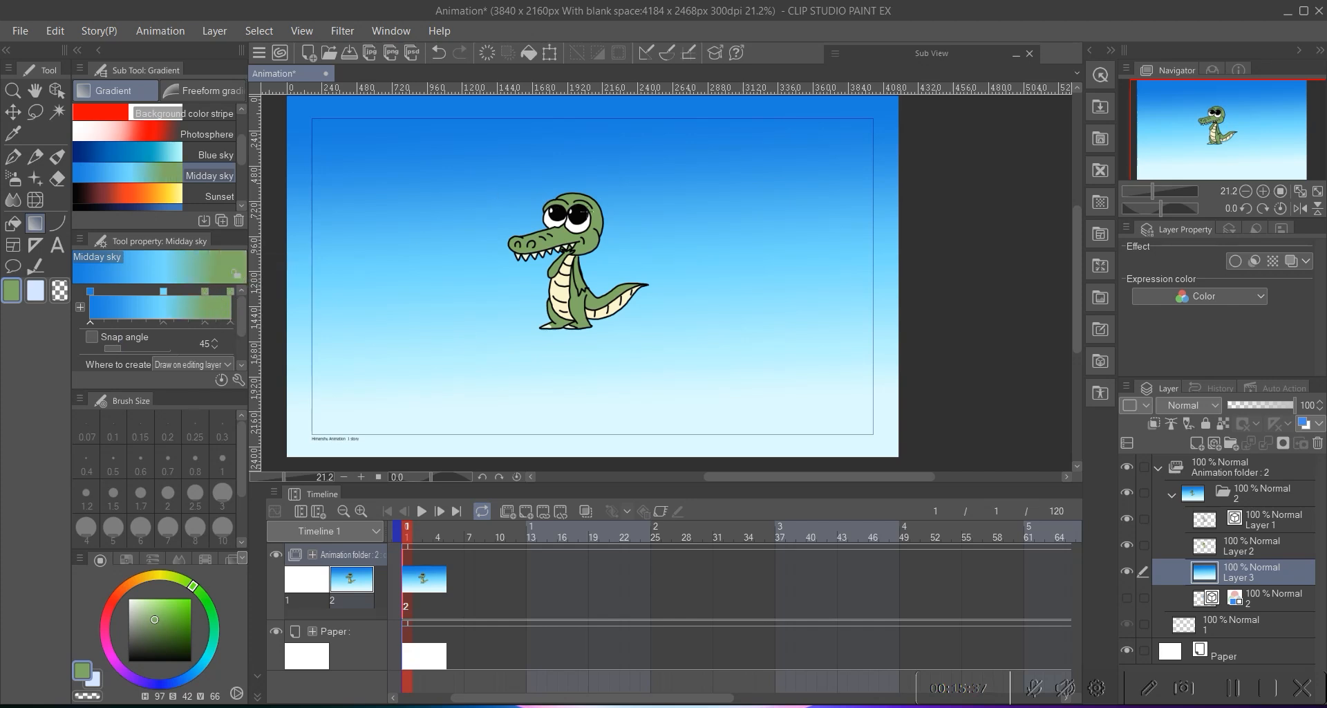
- Undo the sky gradients and the layer reordering until Layer 3 is empty
{"action": "left_click_drag", "start_coordinate": [587, 135], "coordinate": [575, 158]}
{"action": "key", "text": "ctrl+z"}
{"action": "key", "text": "ctrl+z"}
{"action": "key", "text": "ctrl+z"}
{"action": "key", "text": "ctrl+z"}
{"action": "key", "text": "ctrl+z"}
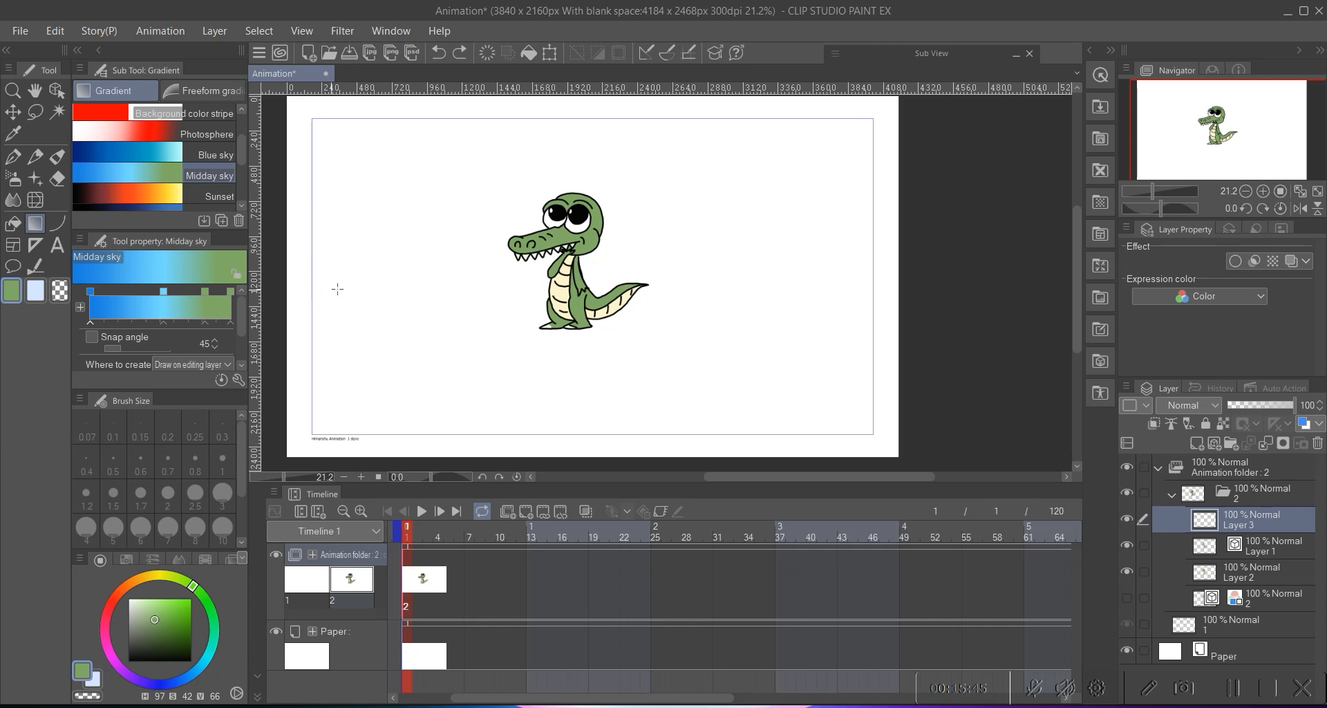
{"action": "scroll", "coordinate": [338, 289], "scroll_direction": "right", "scroll_amount": 1}
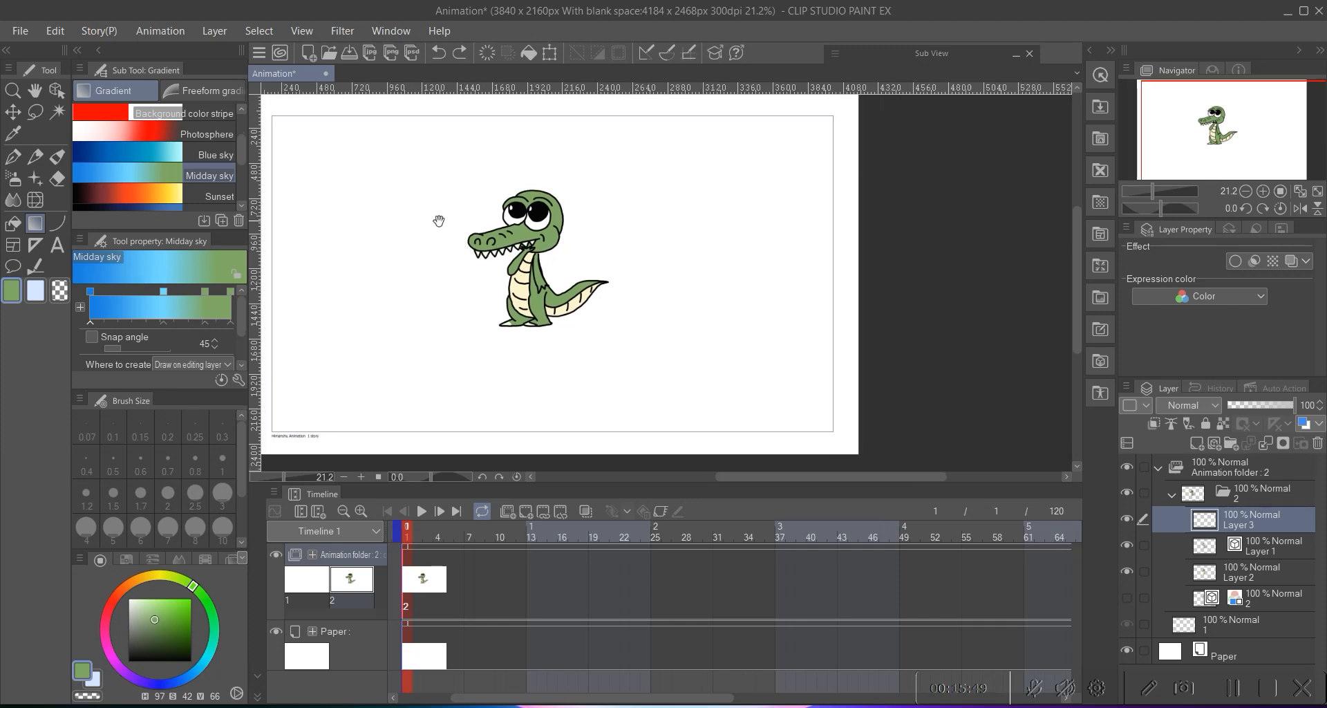
{"action": "left_click_drag", "start_coordinate": [438, 220], "coordinate": [470, 232]}
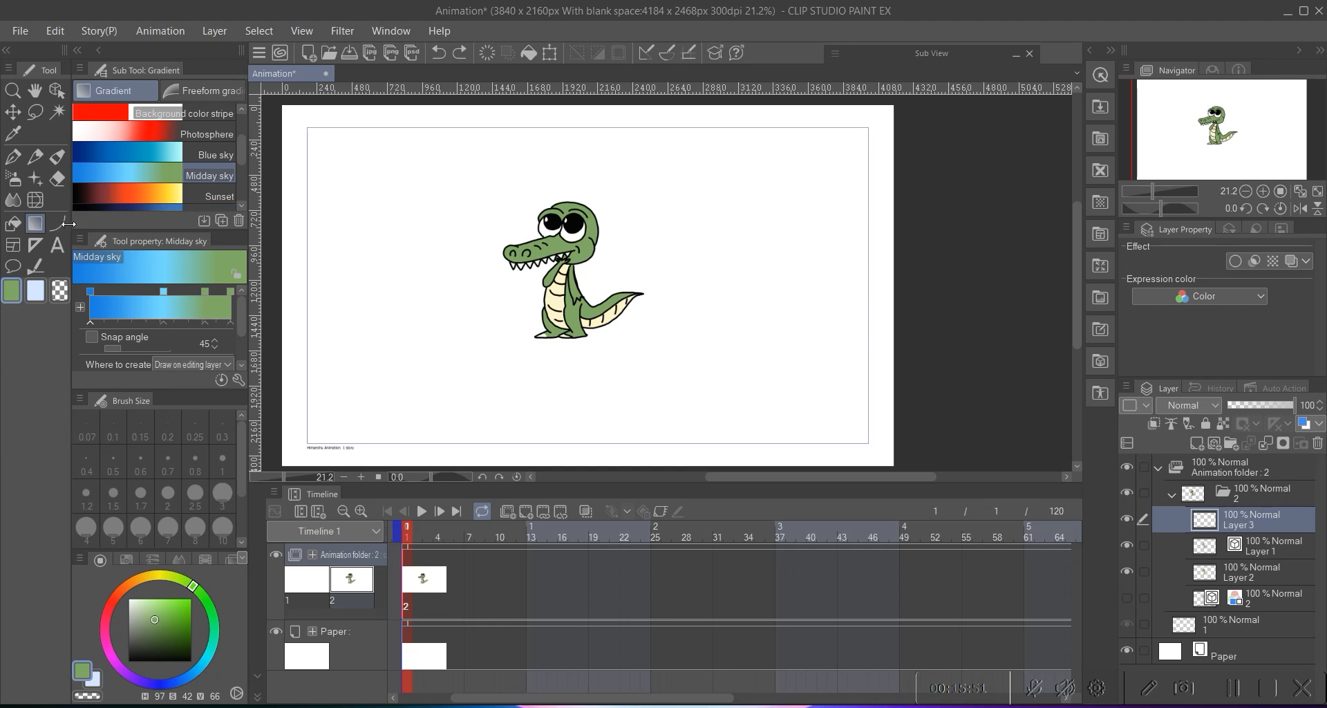
{"action": "left_click", "coordinate": [196, 87]}
{"action": "left_click", "coordinate": [104, 91]}
{"action": "mouse_move", "coordinate": [237, 130]}
{"action": "left_mouse_down"}
{"action": "mouse_move", "coordinate": [242, 168]}
{"action": "mouse_move", "coordinate": [239, 147]}
{"action": "left_mouse_up"}
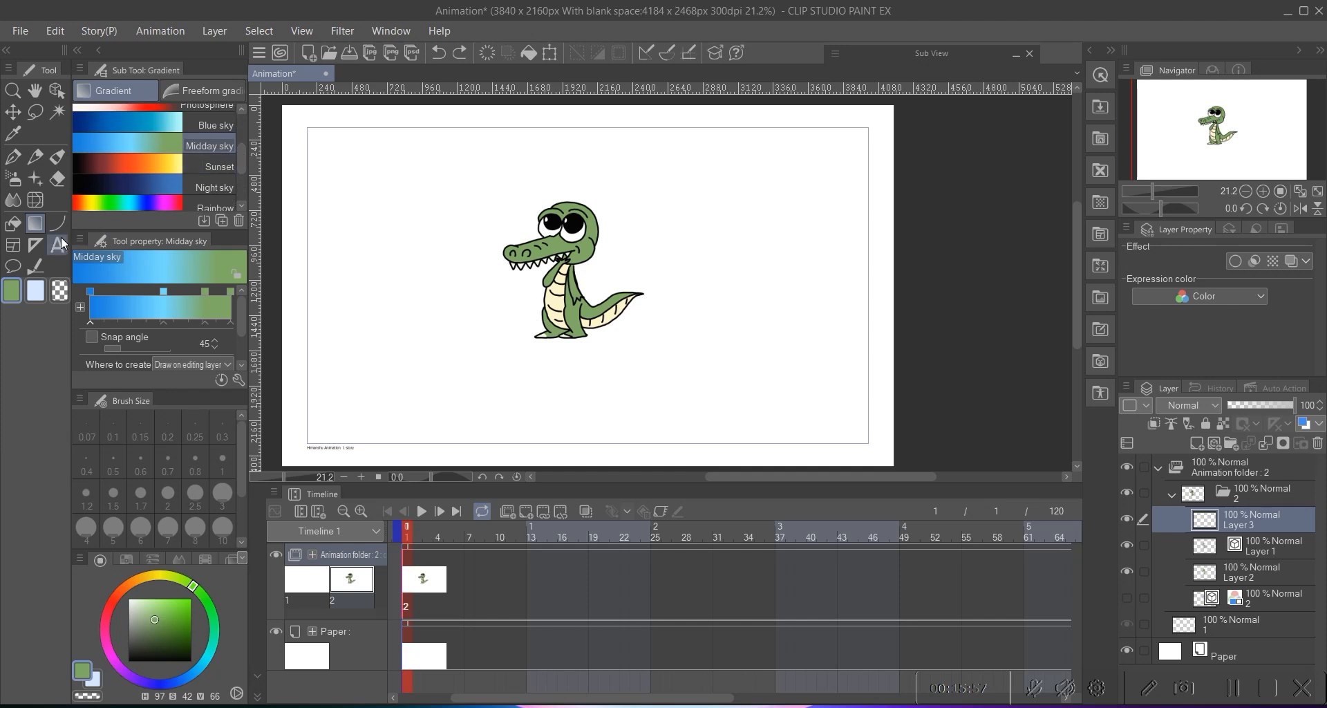
- Draw several crossing test lines in the empty area beside the crocodile with the Straight line figure at brush size 0.40
{"action": "left_click", "coordinate": [59, 226]}
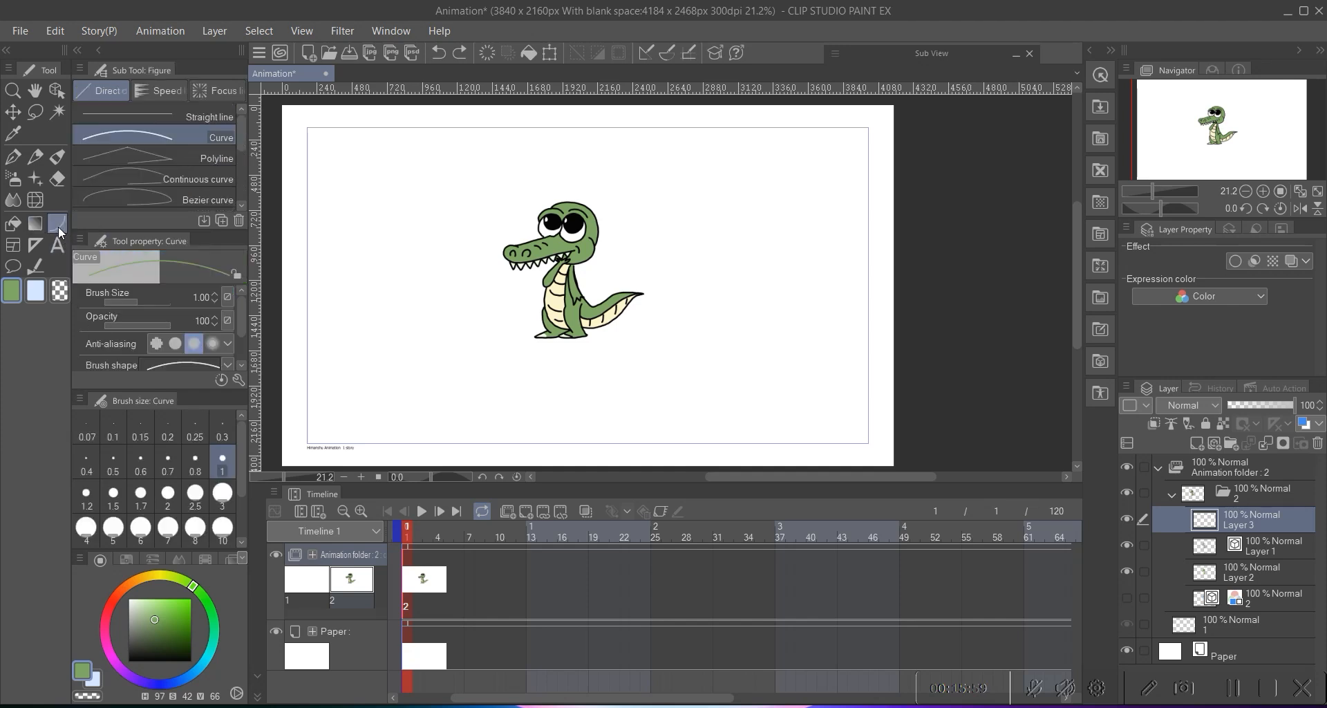
{"action": "mouse_move", "coordinate": [238, 131]}
{"action": "left_mouse_down"}
{"action": "mouse_move", "coordinate": [245, 176]}
{"action": "mouse_move", "coordinate": [234, 130]}
{"action": "left_mouse_up"}
{"action": "scroll", "coordinate": [519, 242], "scroll_direction": "up", "scroll_amount": 5}
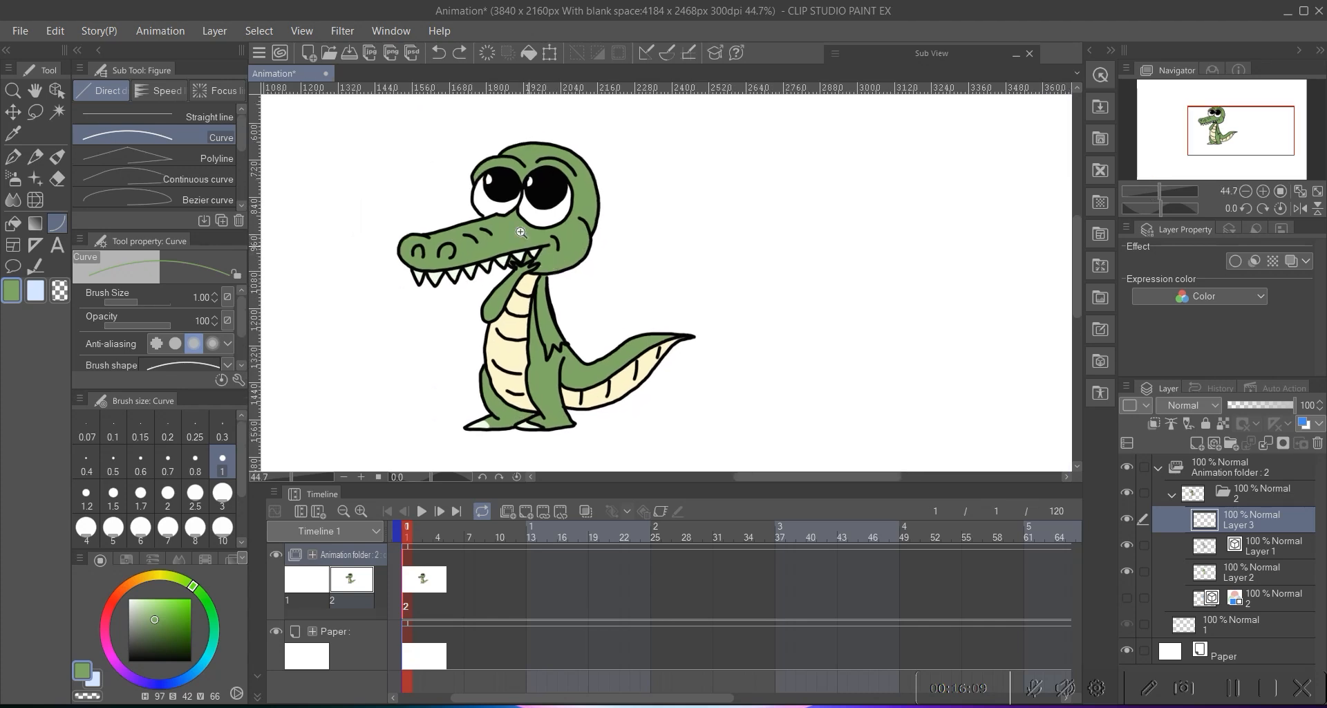
{"action": "scroll", "coordinate": [500, 203], "scroll_direction": "up", "scroll_amount": 4}
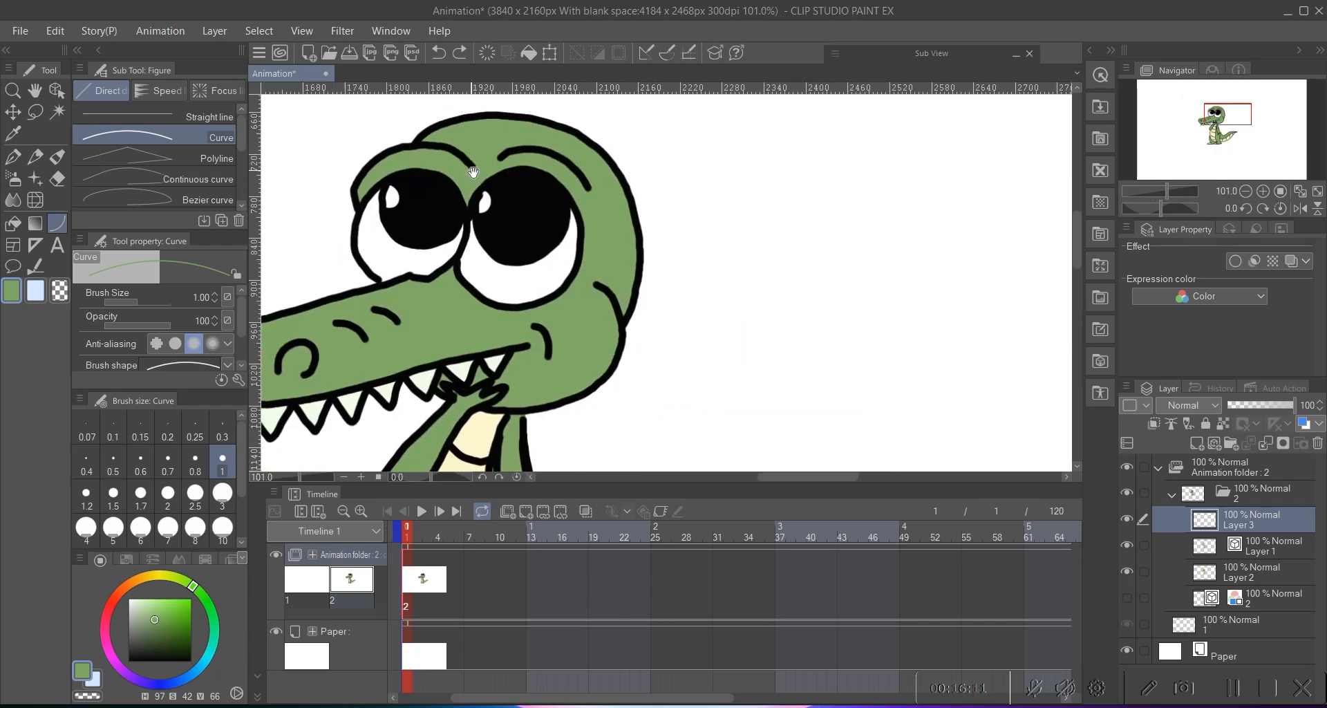
{"action": "left_click_drag", "start_coordinate": [488, 185], "coordinate": [514, 216]}
{"action": "scroll", "coordinate": [473, 222], "scroll_direction": "down", "scroll_amount": 2}
{"action": "left_click", "coordinate": [208, 117]}
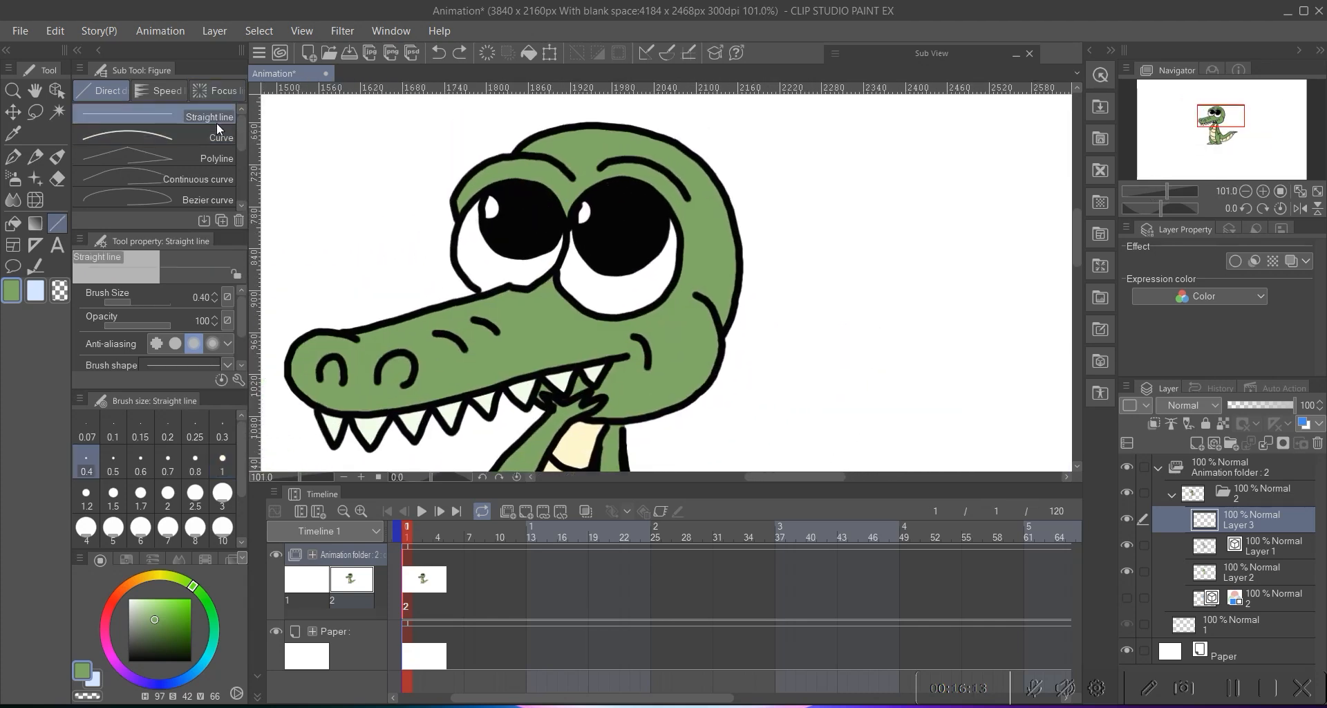
{"action": "scroll", "coordinate": [392, 218], "scroll_direction": "down", "scroll_amount": 1}
{"action": "scroll", "coordinate": [392, 218], "scroll_direction": "down", "scroll_amount": 3}
{"action": "left_click_drag", "start_coordinate": [454, 222], "coordinate": [711, 209]}
{"action": "left_click_drag", "start_coordinate": [599, 157], "coordinate": [607, 371]}
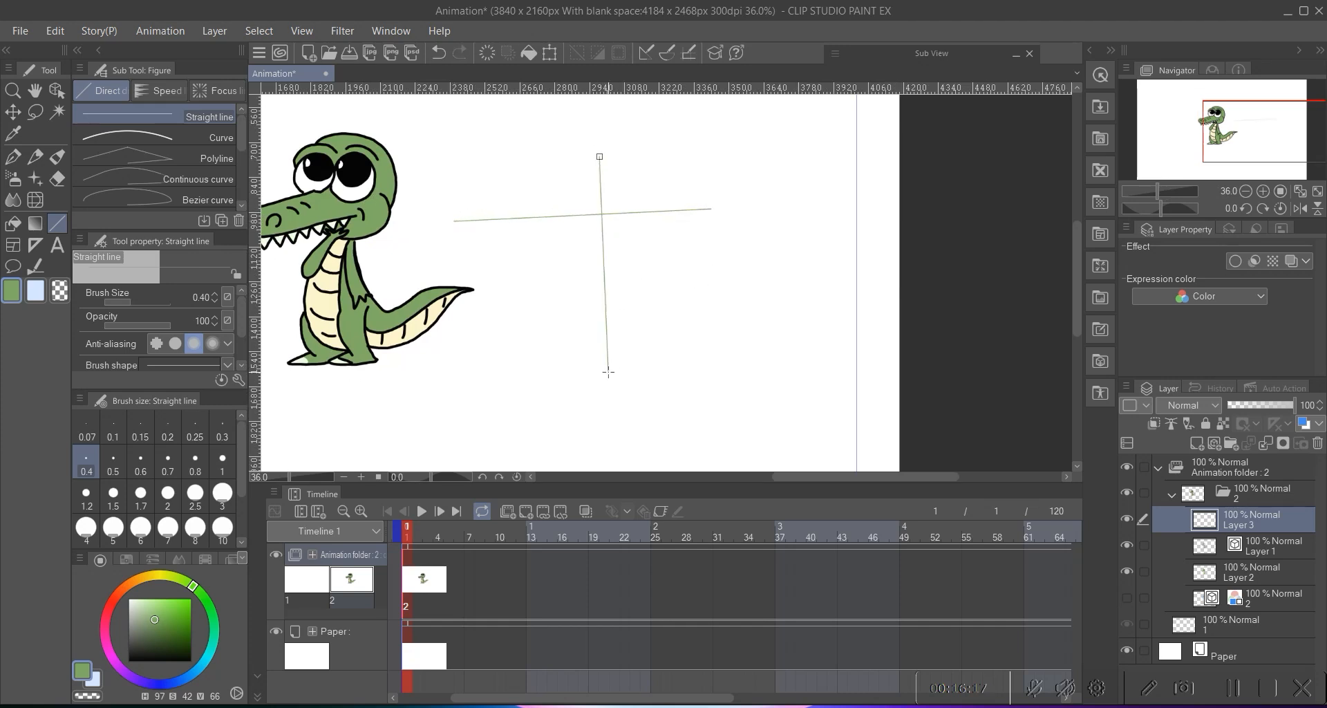
{"action": "left_click_drag", "start_coordinate": [539, 157], "coordinate": [702, 290]}
{"action": "left_click_drag", "start_coordinate": [539, 159], "coordinate": [667, 275]}
- Undo the crossing test lines, draw one more horizontal straight line beside the crocodile and undo it as well
{"action": "key", "text": "ctrl+z"}
{"action": "key", "text": "ctrl+z"}
{"action": "key", "text": "ctrl+z"}
{"action": "key", "text": "ctrl+z"}
{"action": "key", "text": "ctrl+z"}
{"action": "left_click_drag", "start_coordinate": [473, 232], "coordinate": [736, 229]}
{"action": "key", "text": "ctrl+z"}
{"action": "key", "text": "ctrl+z"}
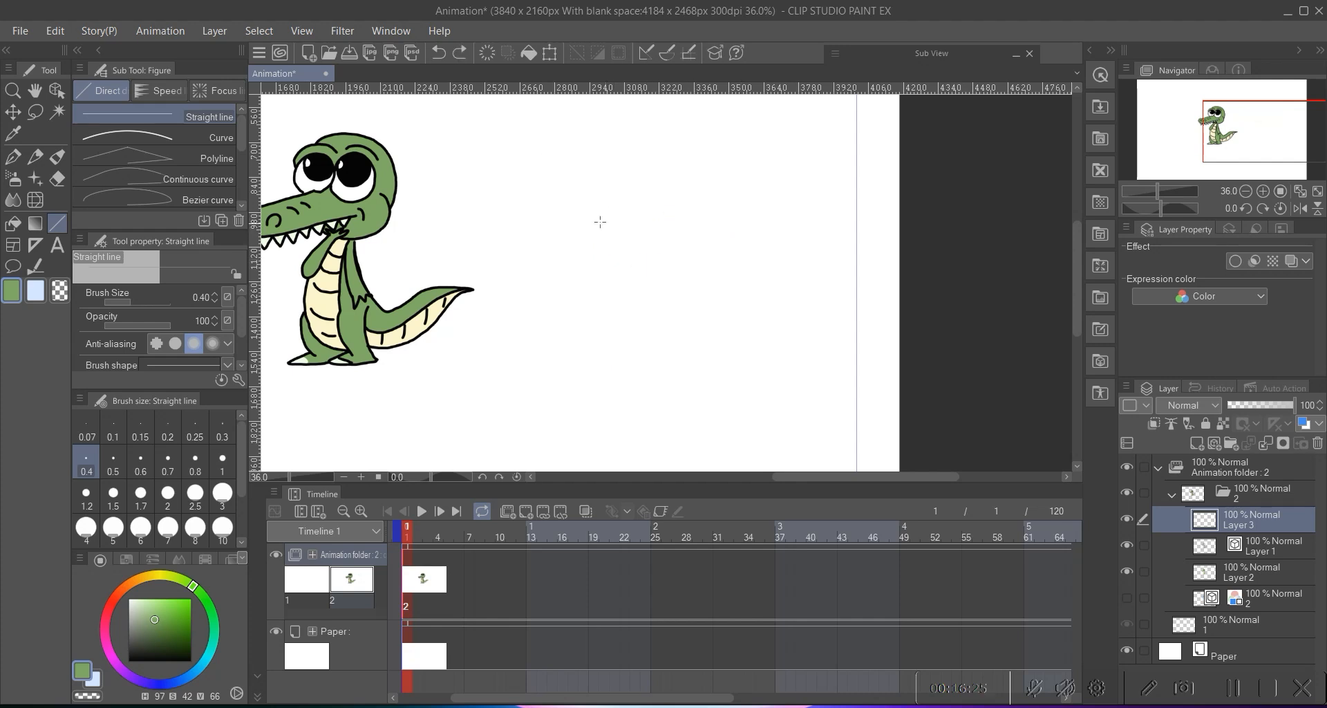
{"action": "scroll", "coordinate": [542, 204], "scroll_direction": "left", "scroll_amount": 1}
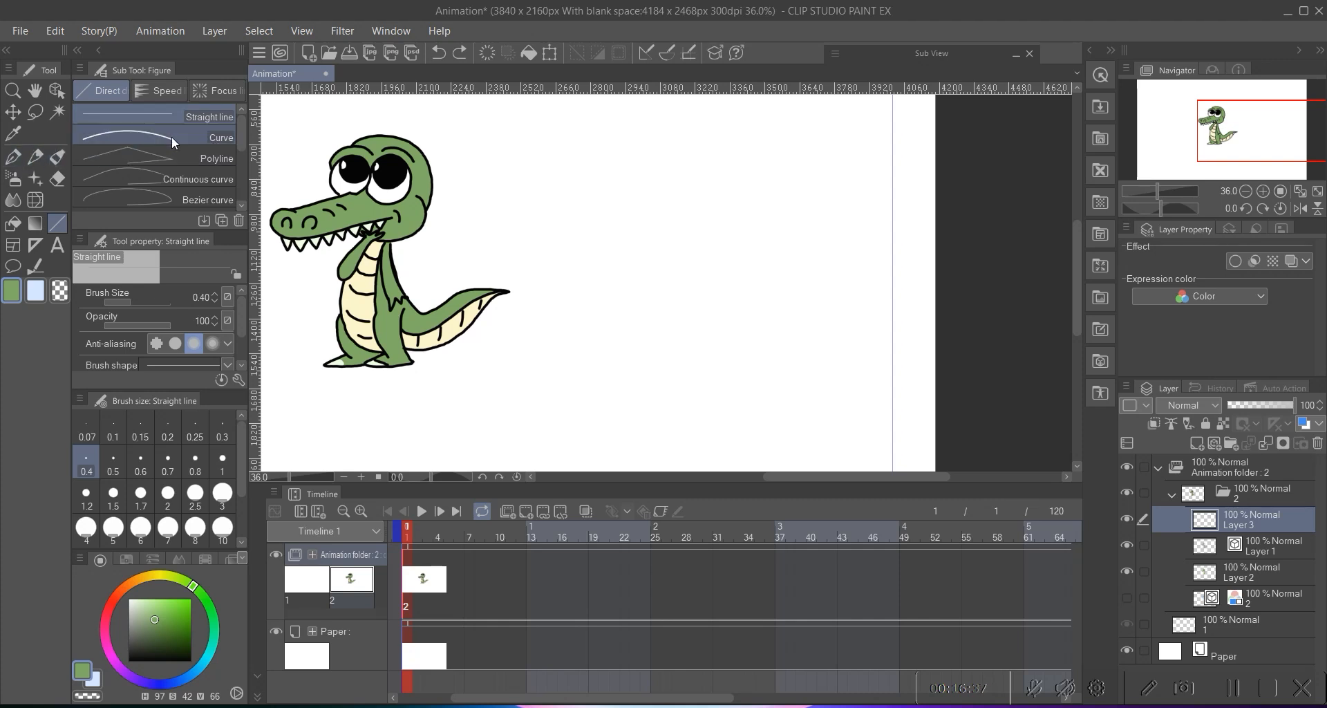
- Choose the Curve figure and examine the crocodile's head, snout and body outlines for lines that could be drawn as curves
{"action": "left_click", "coordinate": [217, 137]}
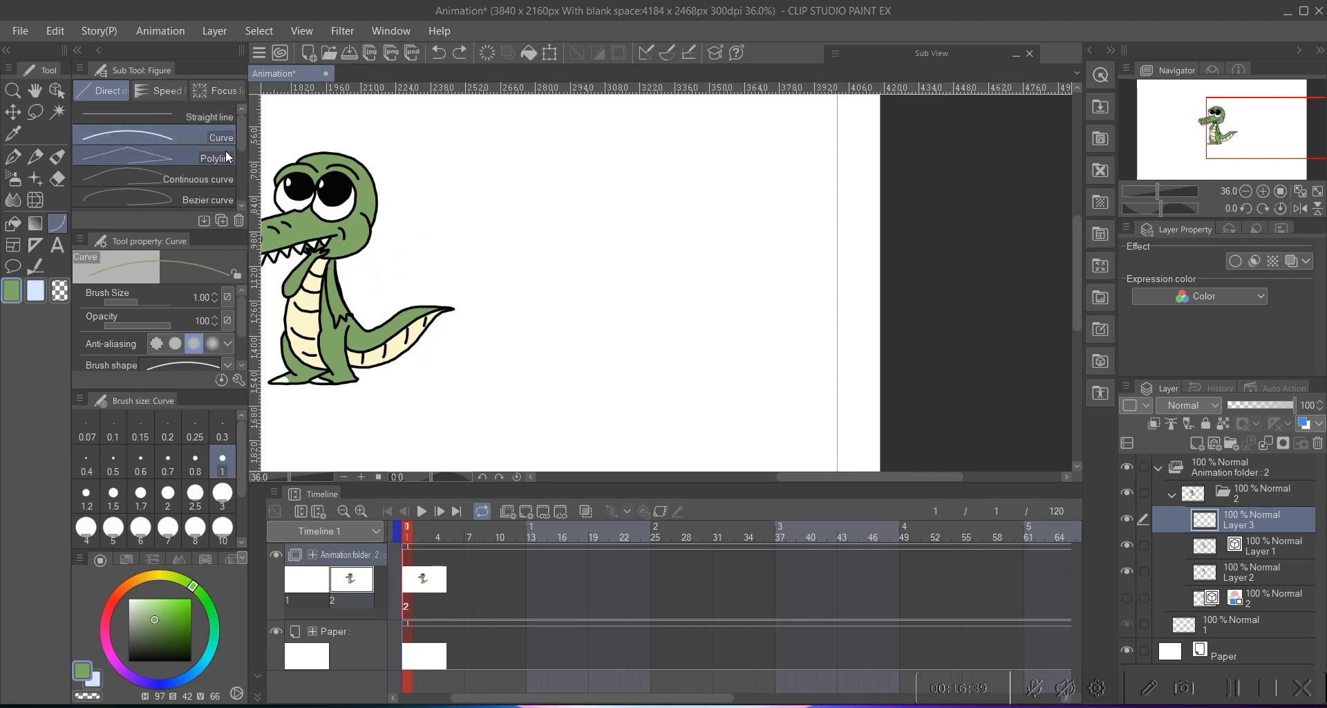
{"action": "scroll", "coordinate": [569, 226], "scroll_direction": "up", "scroll_amount": 3}
{"action": "scroll", "coordinate": [568, 225], "scroll_direction": "down", "scroll_amount": 1}
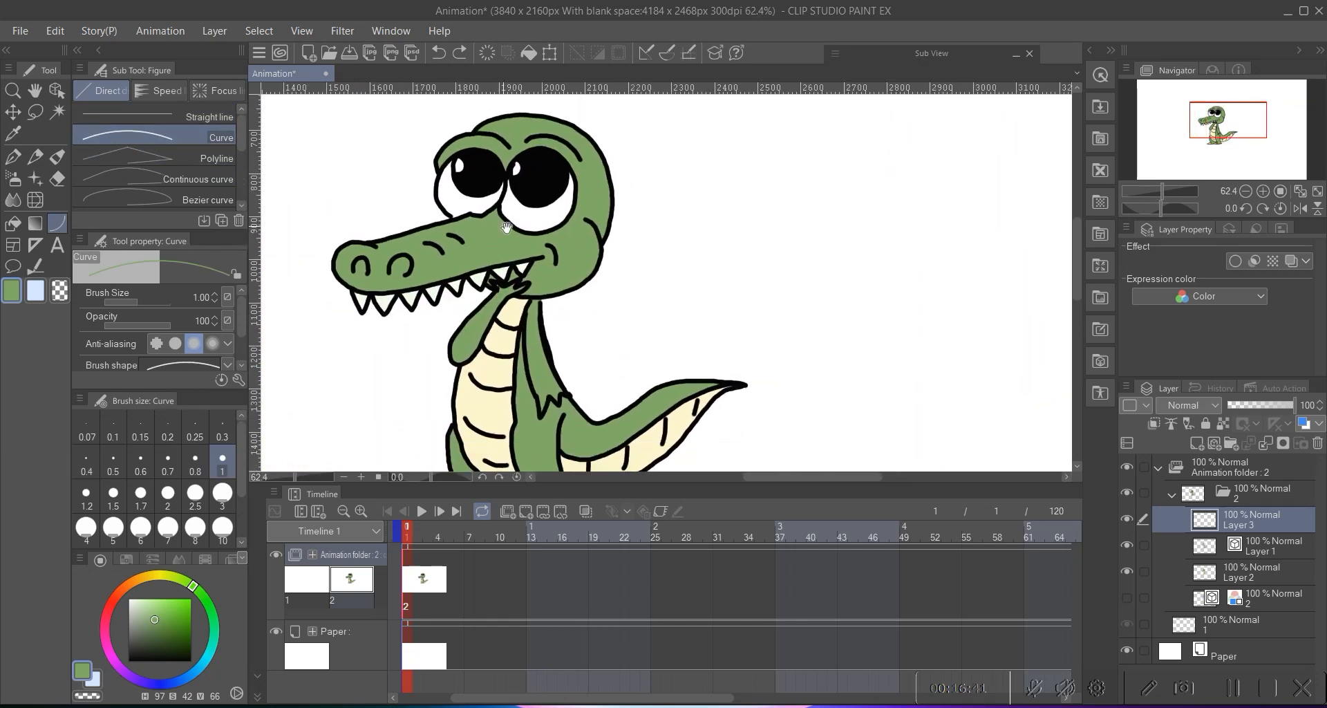
{"action": "scroll", "coordinate": [560, 180], "scroll_direction": "up", "scroll_amount": 3}
{"action": "left_click_drag", "start_coordinate": [509, 309], "coordinate": [489, 251]}
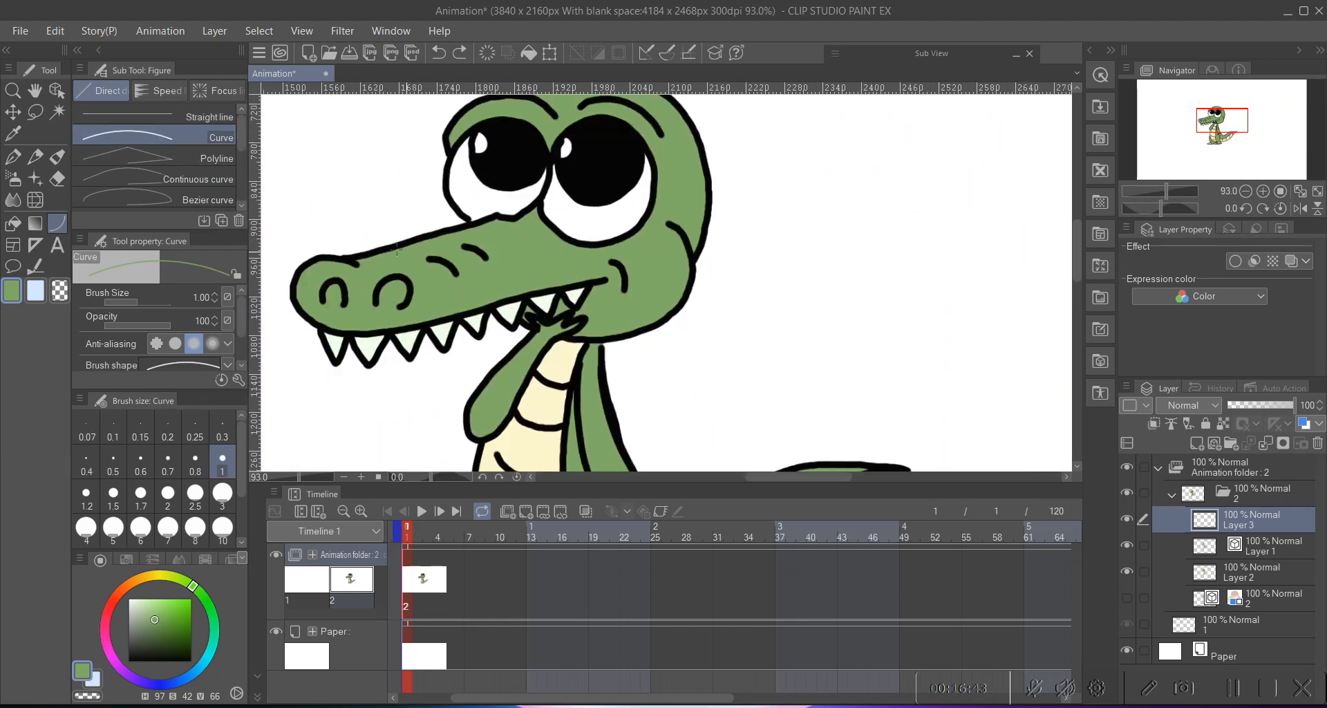
{"action": "scroll", "coordinate": [562, 226], "scroll_direction": "down", "scroll_amount": 2}
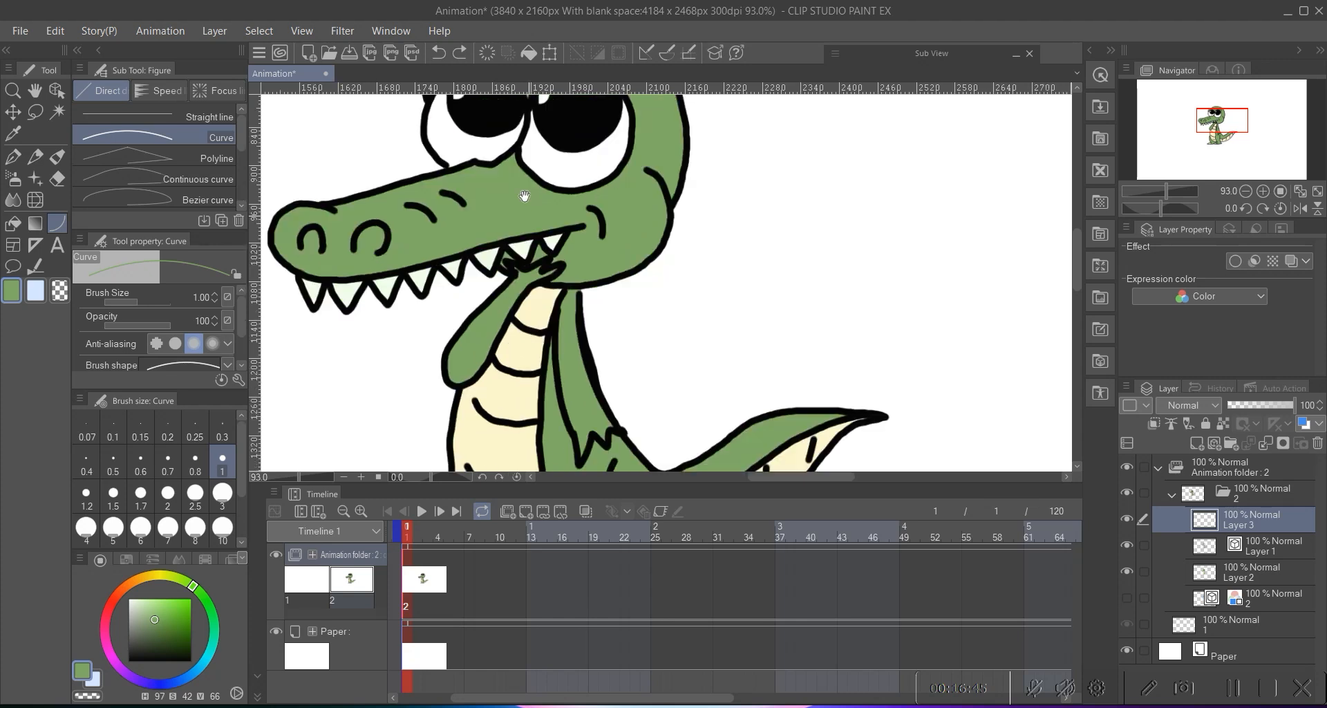
{"action": "scroll", "coordinate": [479, 312], "scroll_direction": "down", "scroll_amount": 2}
{"action": "left_click_drag", "start_coordinate": [480, 311], "coordinate": [538, 305]}
{"action": "left_click_drag", "start_coordinate": [537, 305], "coordinate": [501, 250]}
{"action": "left_click_drag", "start_coordinate": [504, 249], "coordinate": [518, 258]}
- Fade the line art on Layer 1 to 27% opacity and add a new vector layer above Layer 3
{"action": "left_click", "coordinate": [1253, 547]}
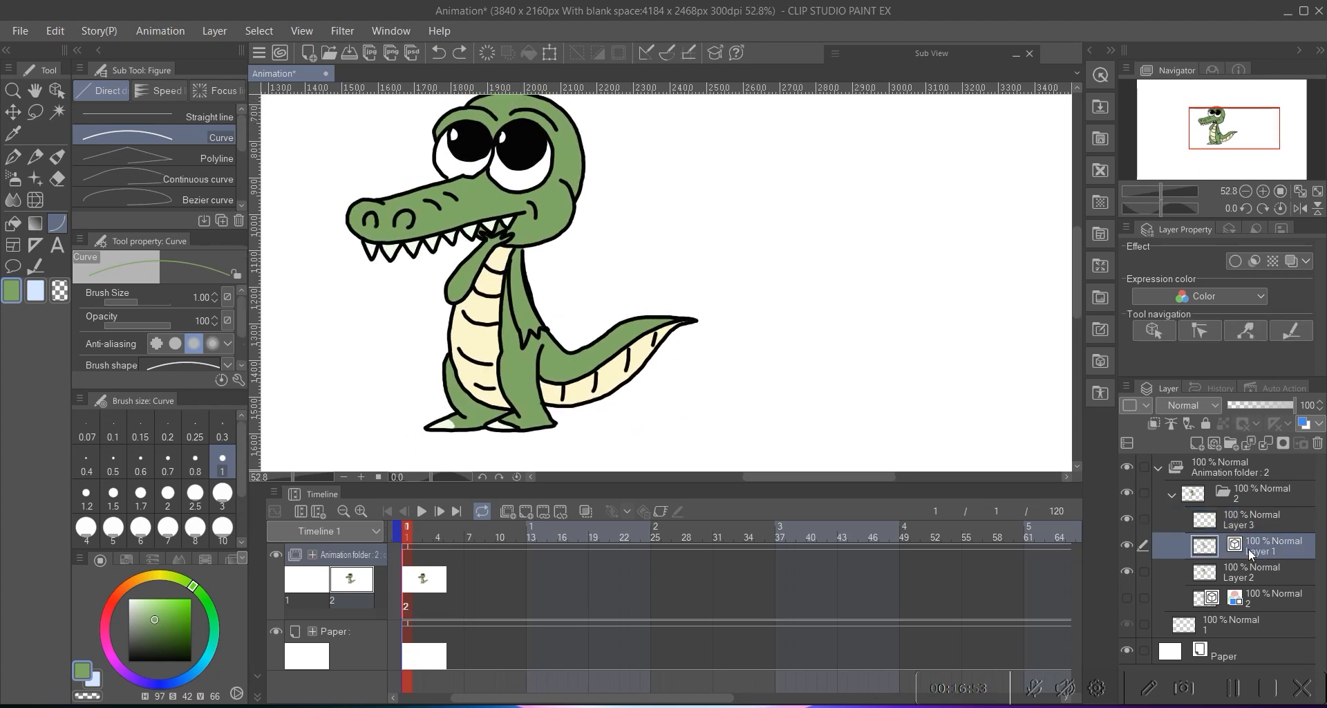
{"action": "left_click_drag", "start_coordinate": [1260, 405], "coordinate": [1247, 406]}
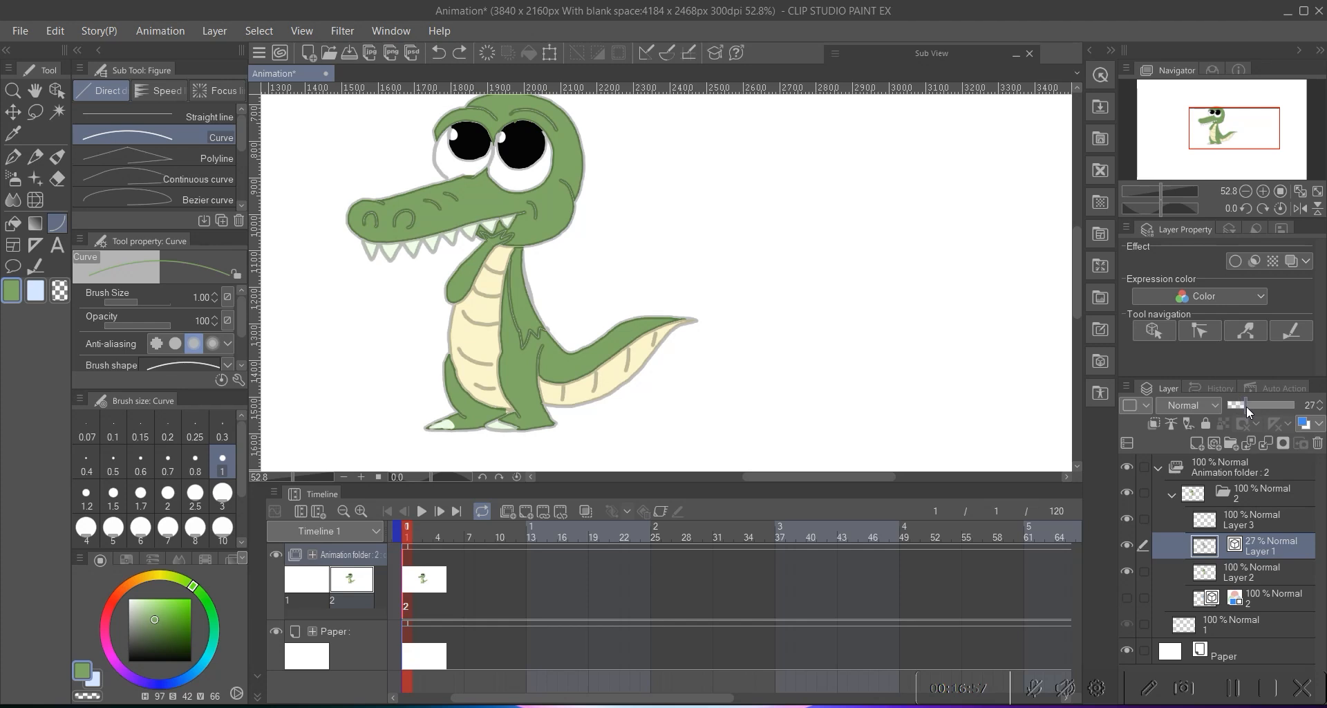
{"action": "left_click", "coordinate": [1263, 512]}
{"action": "left_click", "coordinate": [1218, 444]}
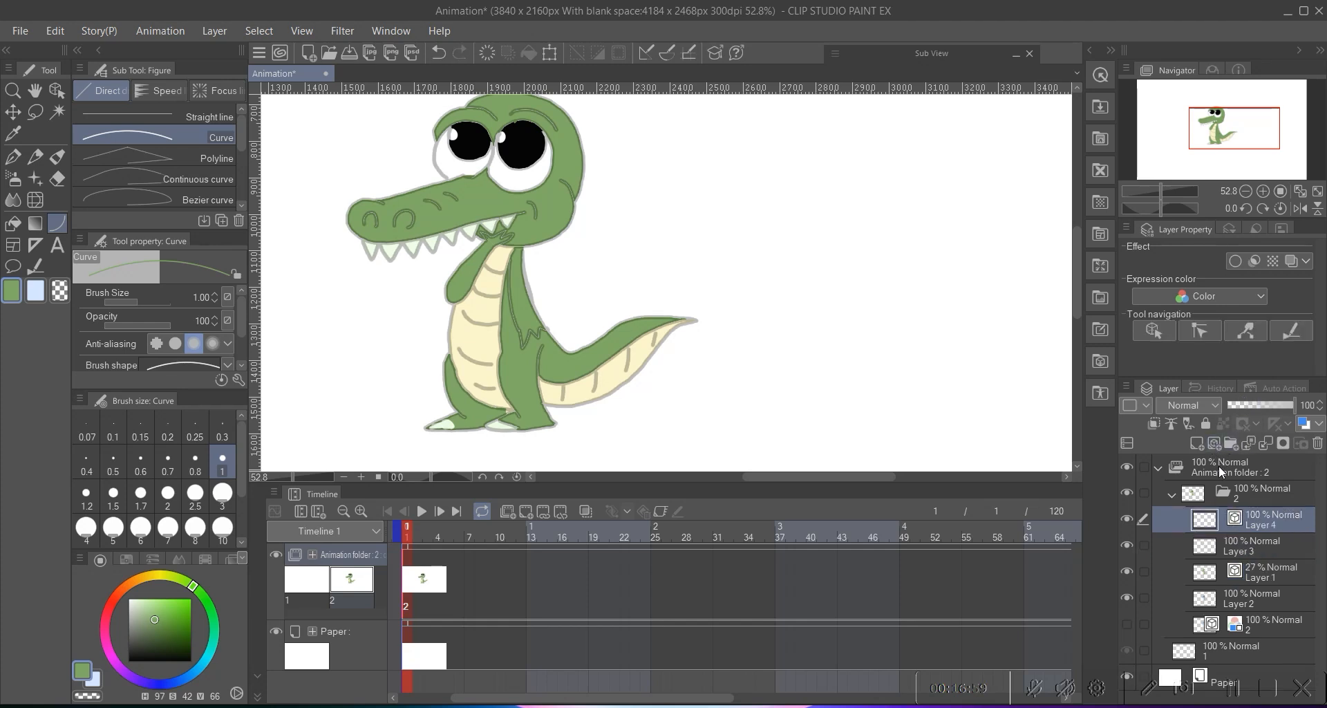
- Try to trace the top edge of the snout with a curve in the skin green, and undo it
{"action": "left_click_drag", "start_coordinate": [400, 187], "coordinate": [470, 192]}
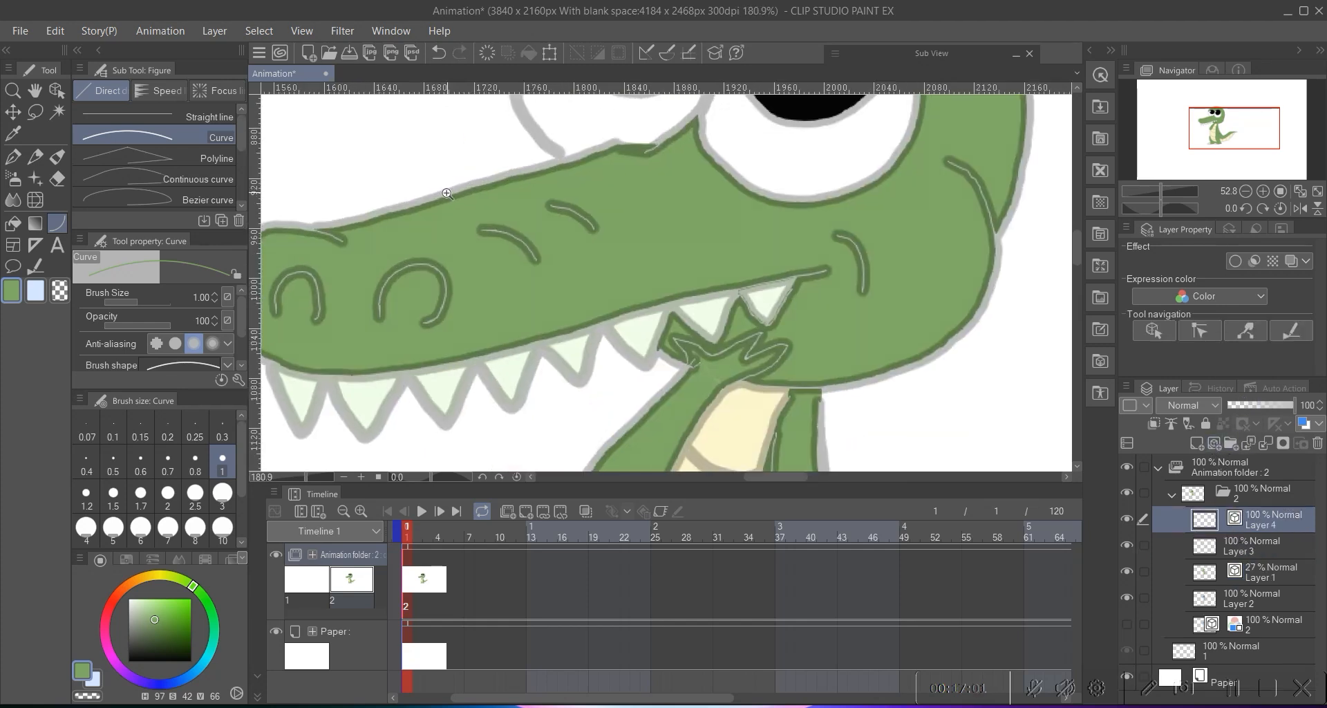
{"action": "key", "text": "Return"}
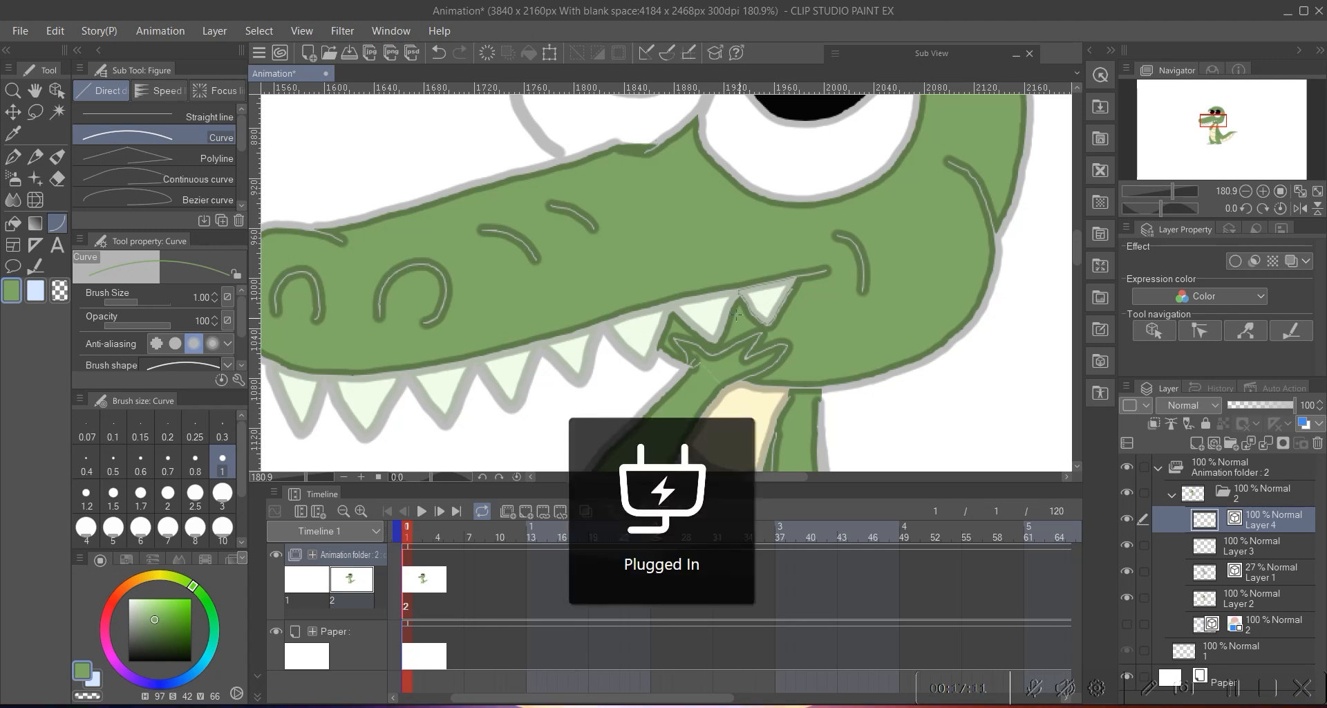
{"action": "scroll", "coordinate": [659, 379], "scroll_direction": "down", "scroll_amount": 4}
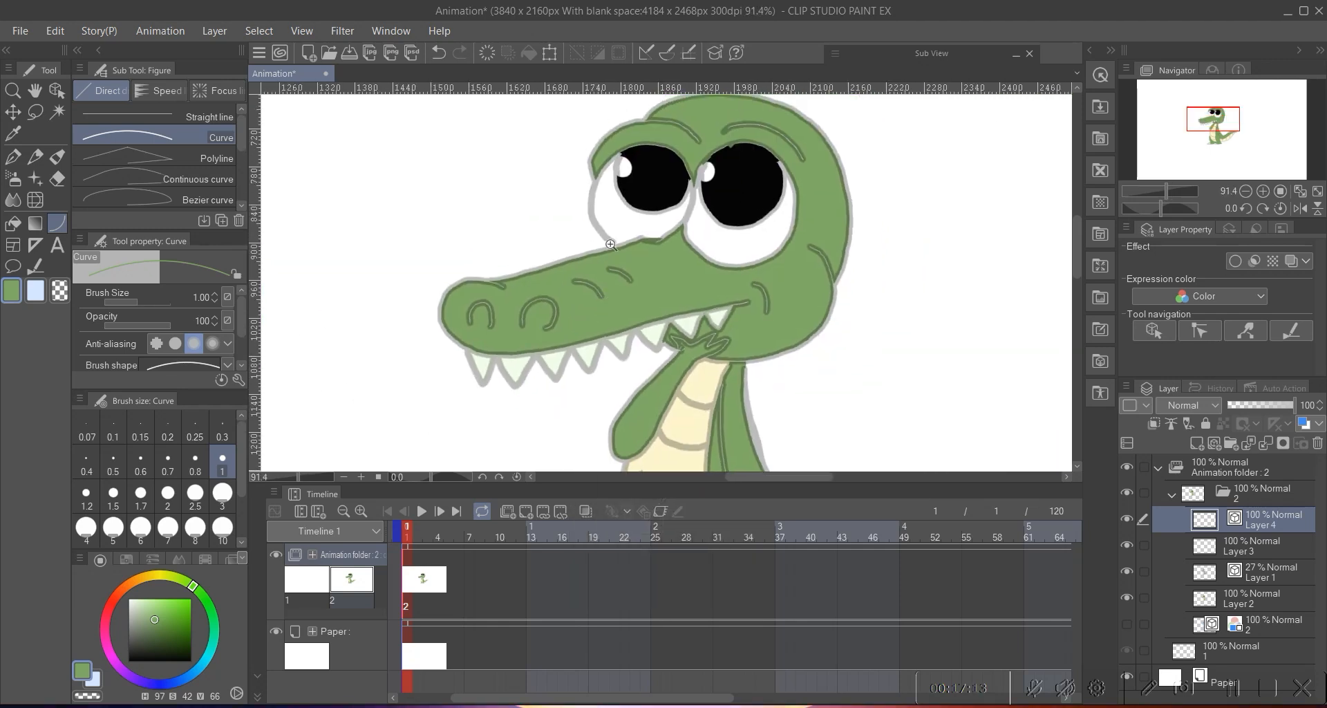
{"action": "scroll", "coordinate": [612, 244], "scroll_direction": "up", "scroll_amount": 4}
{"action": "left_click_drag", "start_coordinate": [751, 200], "coordinate": [448, 298]}
{"action": "key", "text": "ctrl+z"}
- Trace the top edge of the snout with a black curve at brush size 0.70, following the faded outline
{"action": "left_click", "coordinate": [130, 659]}
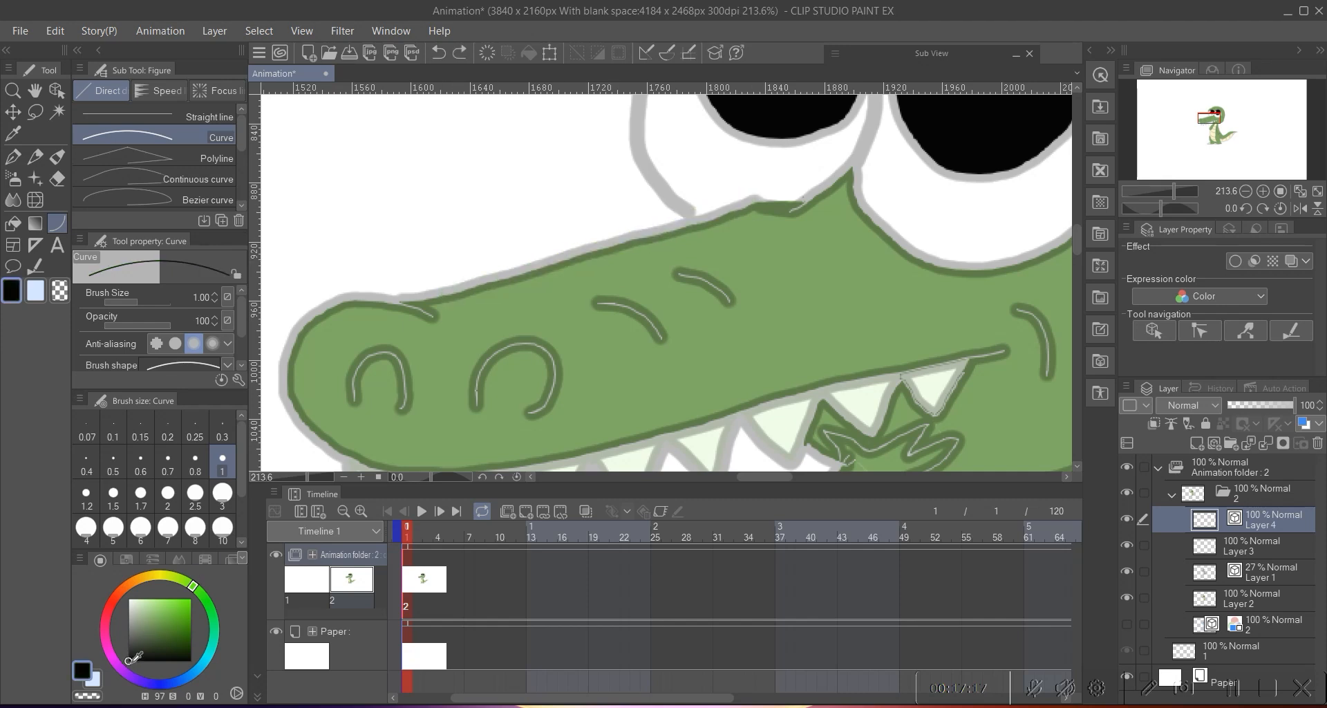
{"action": "left_click", "coordinate": [169, 459]}
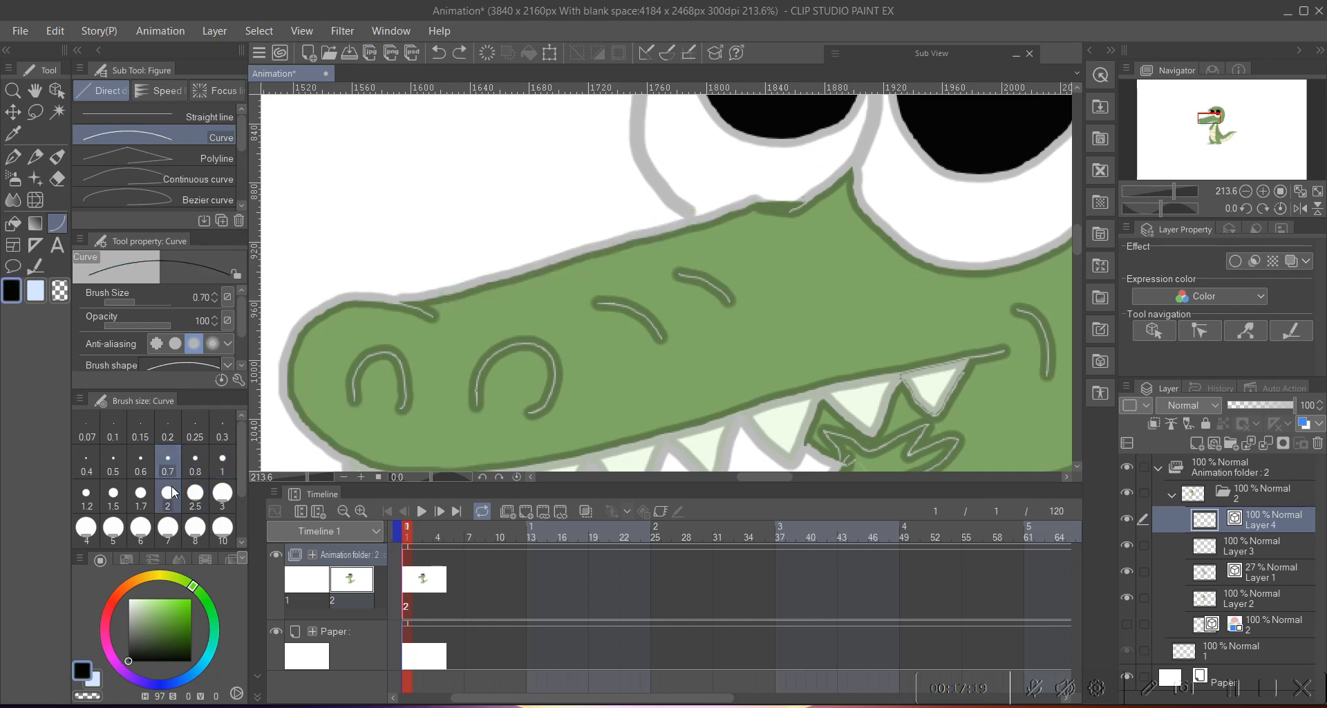
{"action": "left_click_drag", "start_coordinate": [744, 202], "coordinate": [408, 304]}
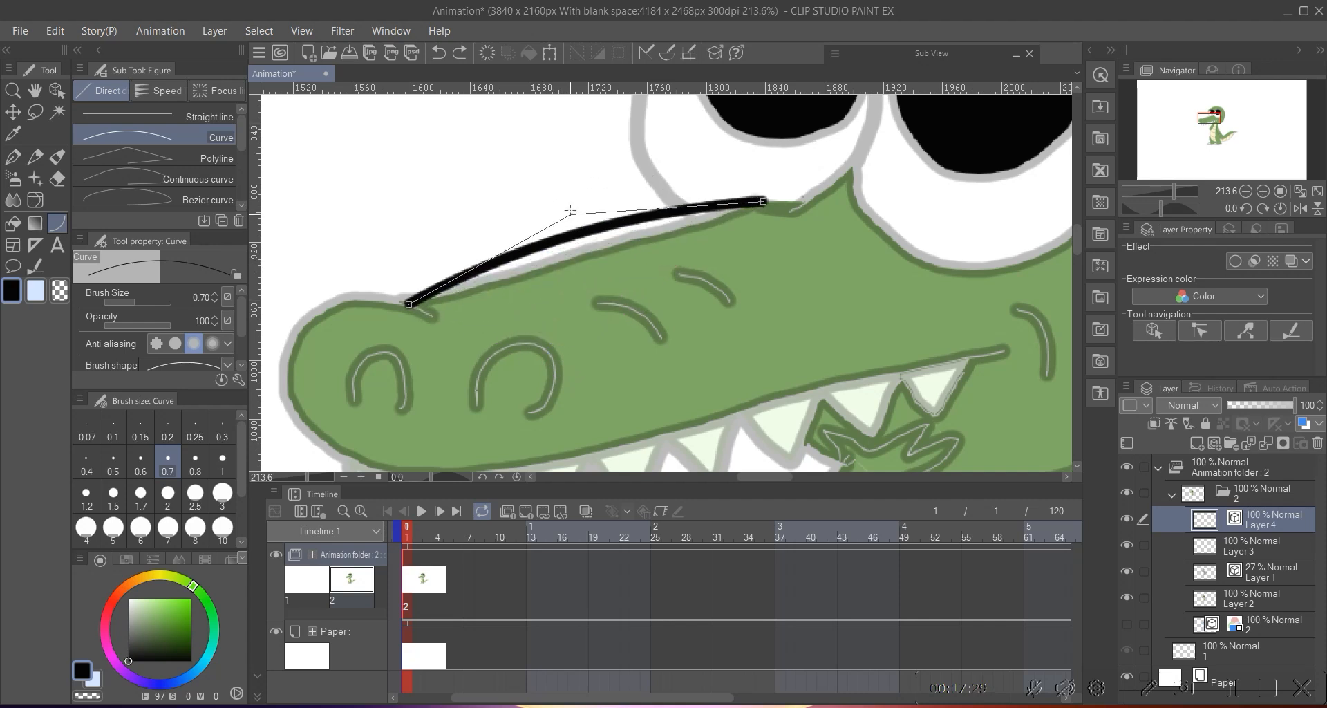
{"action": "left_click", "coordinate": [583, 254]}
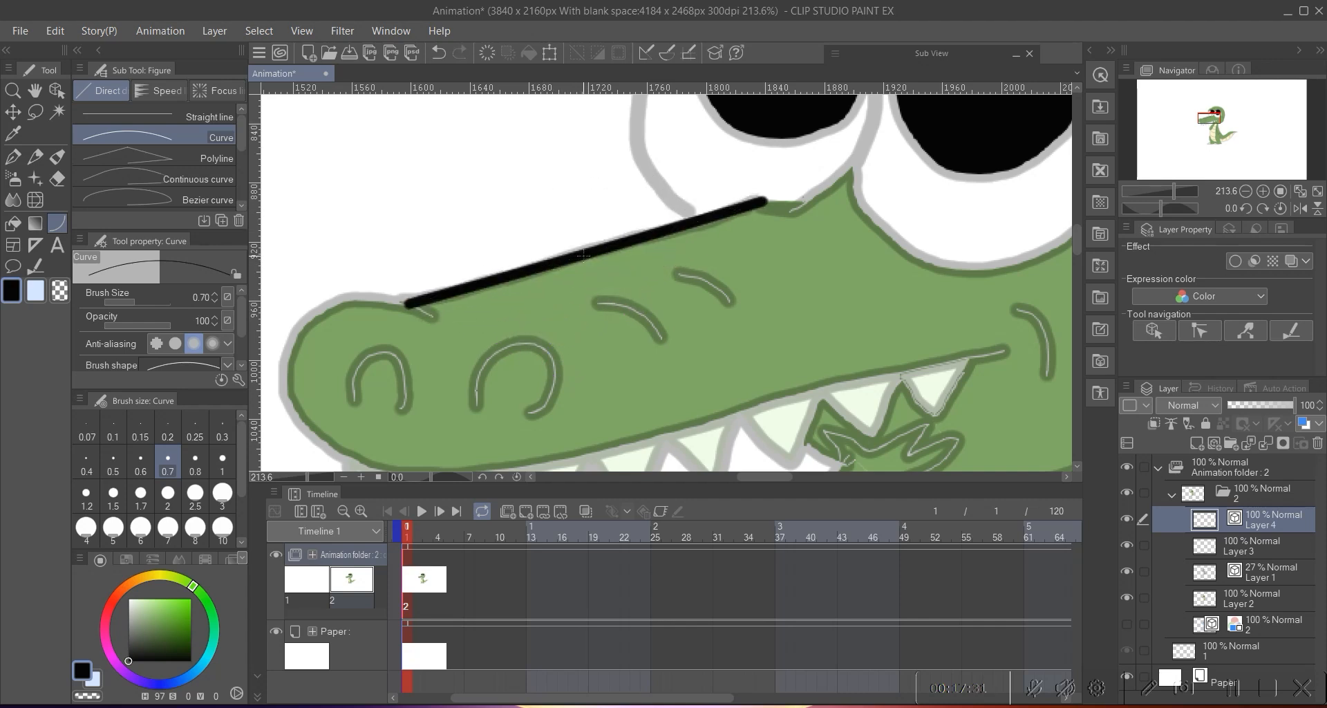
- Trace the rounded snout tip and the front part of the mouth line with two black curves
{"action": "left_click_drag", "start_coordinate": [466, 267], "coordinate": [500, 245]}
{"action": "scroll", "coordinate": [425, 265], "scroll_direction": "up", "scroll_amount": 3}
{"action": "mouse_move", "coordinate": [425, 265]}
{"action": "left_mouse_down"}
{"action": "mouse_move", "coordinate": [479, 241]}
{"action": "mouse_move", "coordinate": [380, 406]}
{"action": "mouse_move", "coordinate": [383, 429]}
{"action": "mouse_move", "coordinate": [336, 271]}
{"action": "mouse_move", "coordinate": [562, 341]}
{"action": "mouse_move", "coordinate": [670, 312]}
{"action": "left_mouse_up"}
{"action": "left_click", "coordinate": [300, 153]}
{"action": "left_click", "coordinate": [417, 369]}
- Adjust the control points of the snout tip curve so it meets the mouth line and follows the faded outline
{"action": "left_click", "coordinate": [309, 308], "text": "ctrl"}
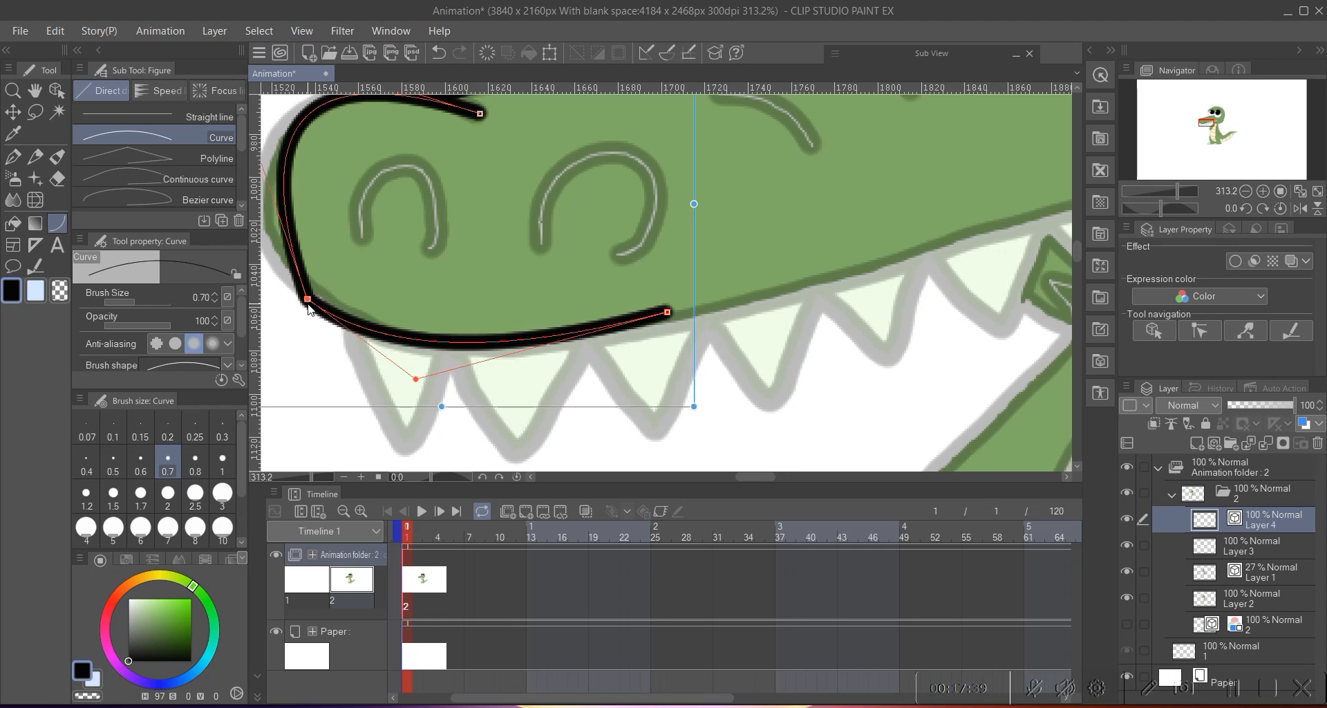
{"action": "left_click", "coordinate": [309, 300], "text": "ctrl"}
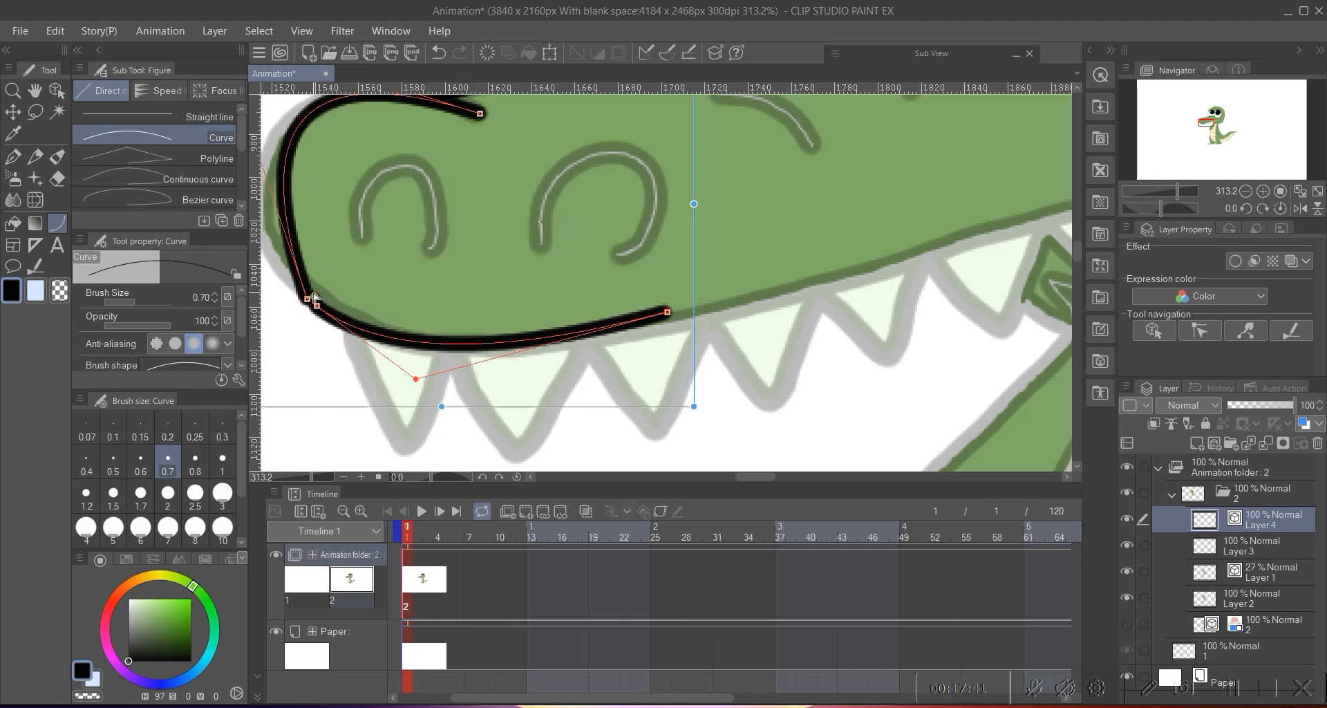
{"action": "scroll", "coordinate": [385, 291], "scroll_direction": "down", "scroll_amount": 5}
{"action": "scroll", "coordinate": [346, 278], "scroll_direction": "up", "scroll_amount": 3}
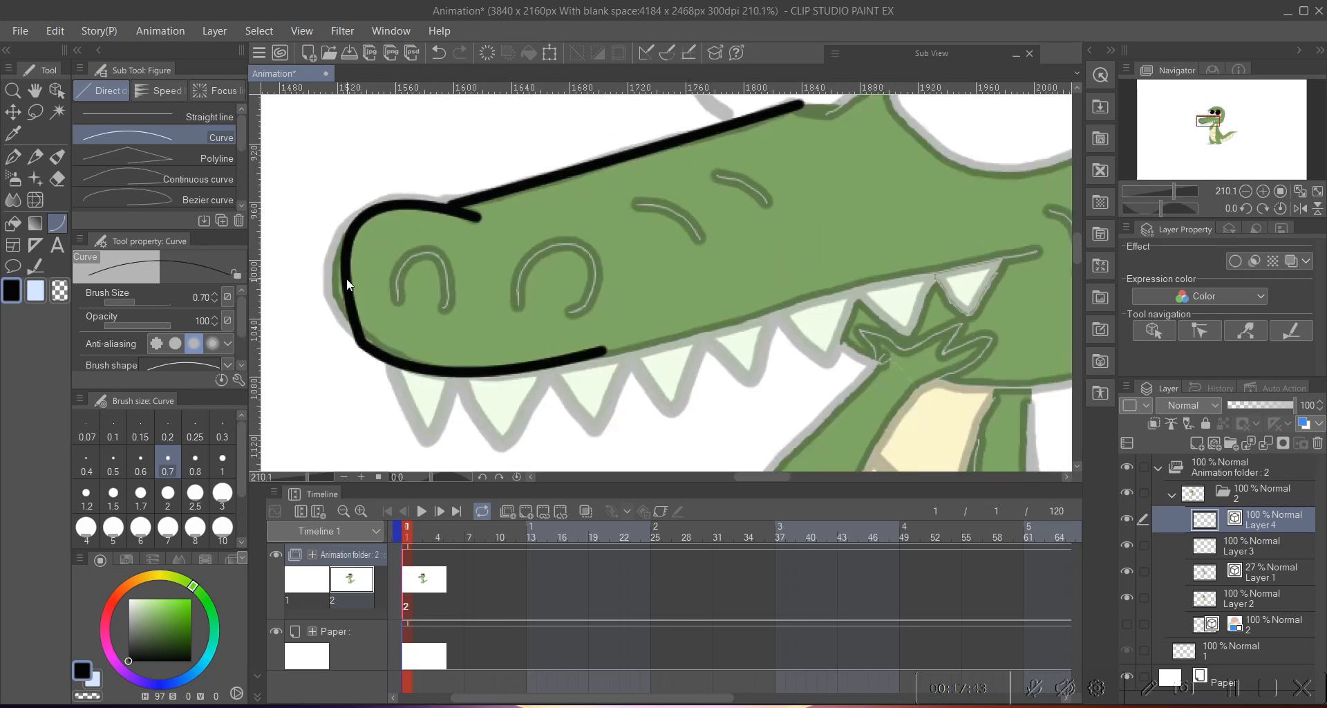
{"action": "mouse_move", "coordinate": [300, 164]}
{"action": "left_mouse_down"}
{"action": "mouse_move", "coordinate": [273, 184]}
{"action": "mouse_move", "coordinate": [282, 168]}
{"action": "left_mouse_up"}
{"action": "scroll", "coordinate": [282, 168], "scroll_direction": "down", "scroll_amount": 5}
{"action": "scroll", "coordinate": [409, 275], "scroll_direction": "up", "scroll_amount": 5}
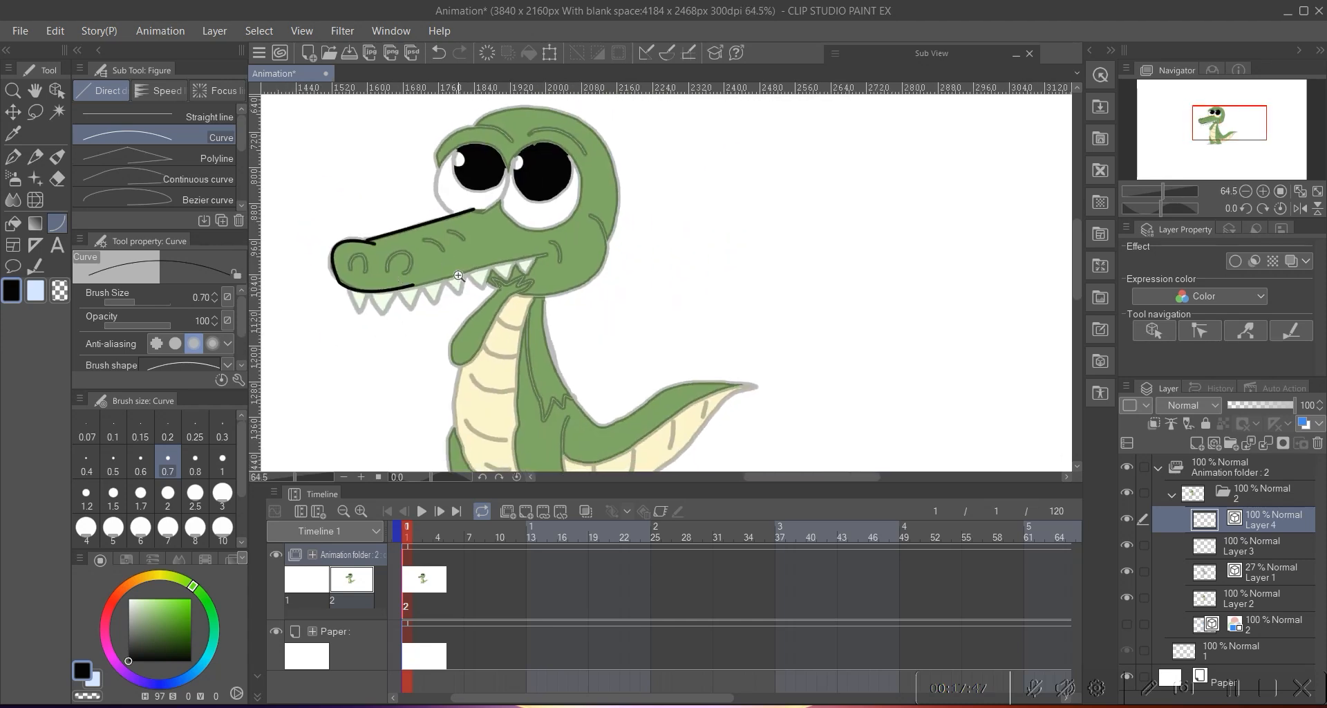
- Trace the rest of the mouth line to the cheek and the short curved crease at the mouth corner
{"action": "left_click_drag", "start_coordinate": [340, 298], "coordinate": [733, 201]}
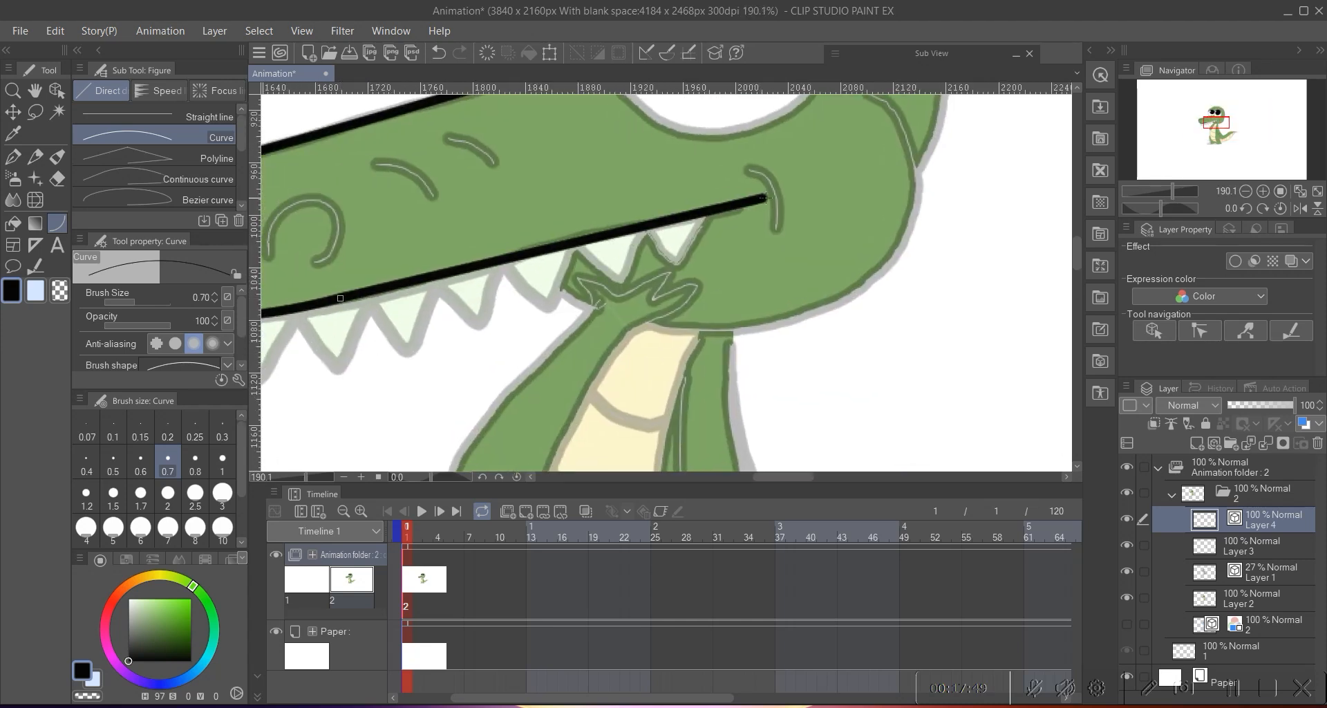
{"action": "left_click", "coordinate": [626, 222]}
{"action": "scroll", "coordinate": [590, 235], "scroll_direction": "down", "scroll_amount": 5}
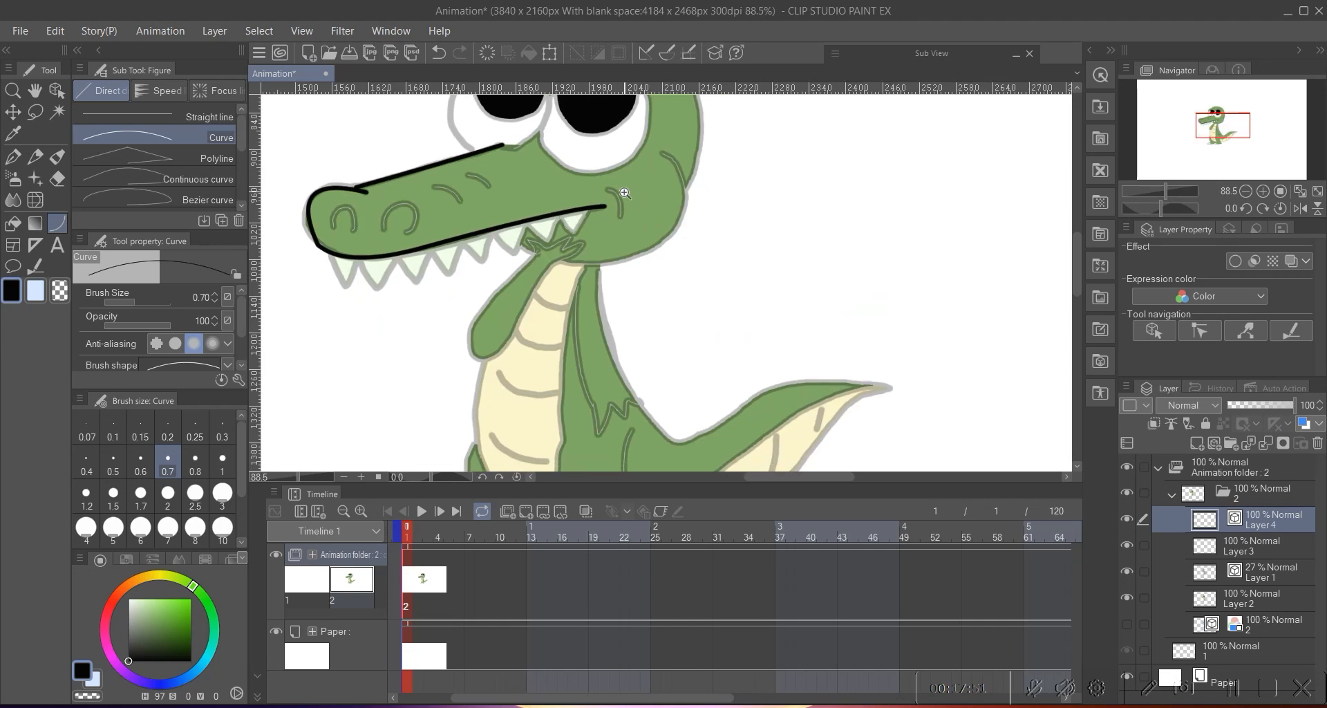
{"action": "scroll", "coordinate": [625, 214], "scroll_direction": "up", "scroll_amount": 5}
{"action": "left_click_drag", "start_coordinate": [567, 179], "coordinate": [604, 281]}
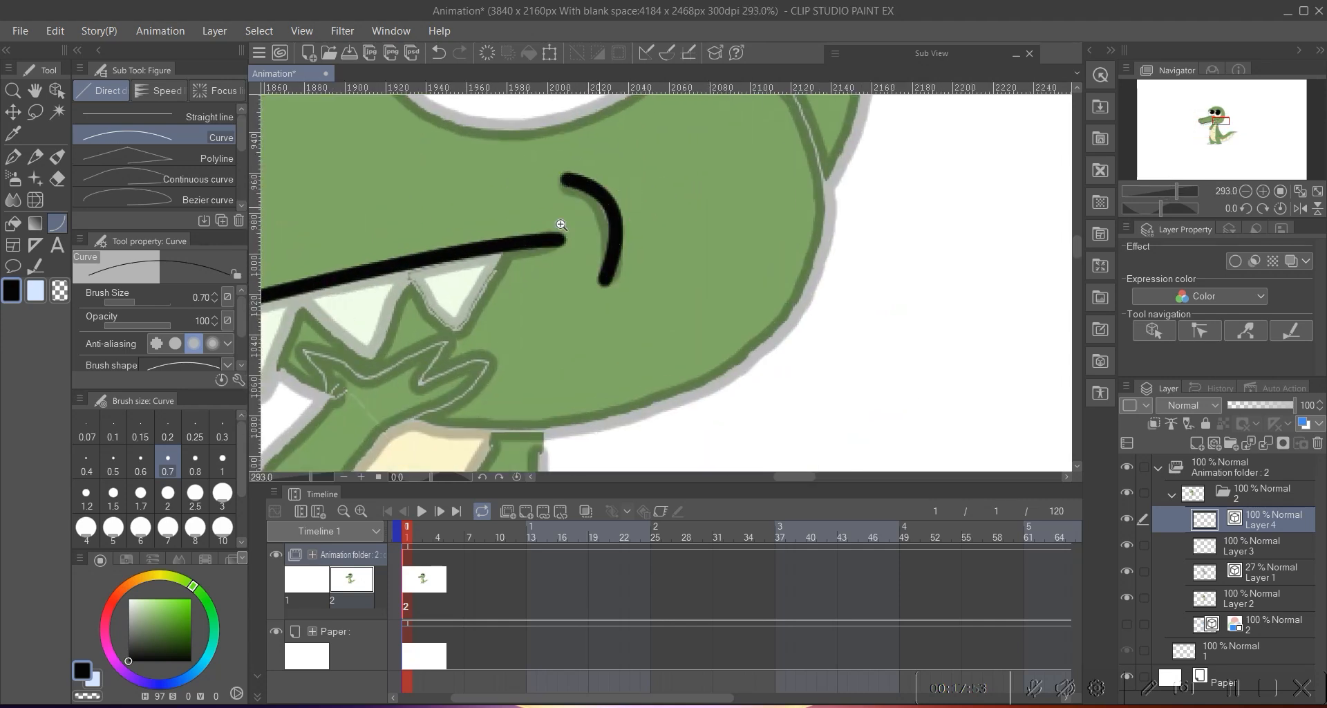
{"action": "scroll", "coordinate": [562, 225], "scroll_direction": "down", "scroll_amount": 5}
- Trace the brow ridges above both eyes with one arched black curve each
{"action": "scroll", "coordinate": [562, 228], "scroll_direction": "up", "scroll_amount": 4}
{"action": "left_click_drag", "start_coordinate": [477, 90], "coordinate": [470, 231]}
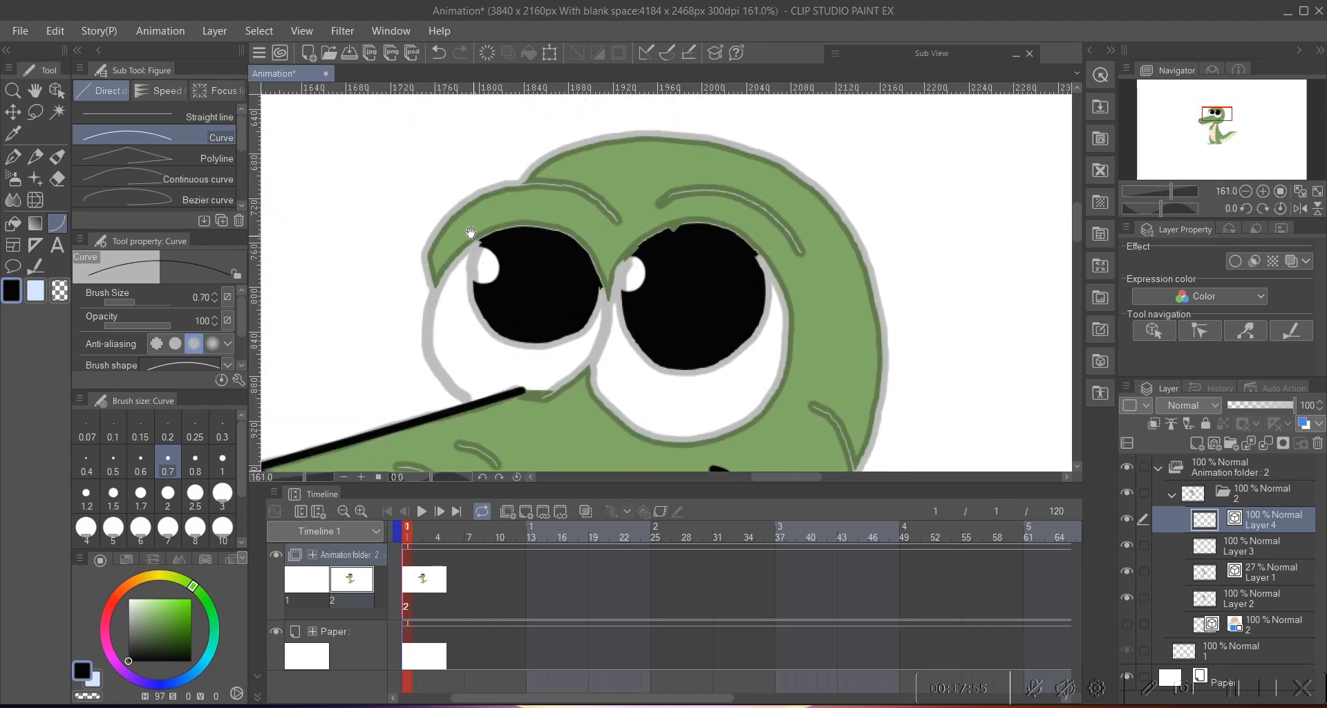
{"action": "mouse_move", "coordinate": [433, 279]}
{"action": "left_mouse_down"}
{"action": "mouse_move", "coordinate": [557, 194]}
{"action": "mouse_move", "coordinate": [619, 219]}
{"action": "mouse_move", "coordinate": [517, 173]}
{"action": "left_mouse_up"}
{"action": "left_click", "coordinate": [483, 118]}
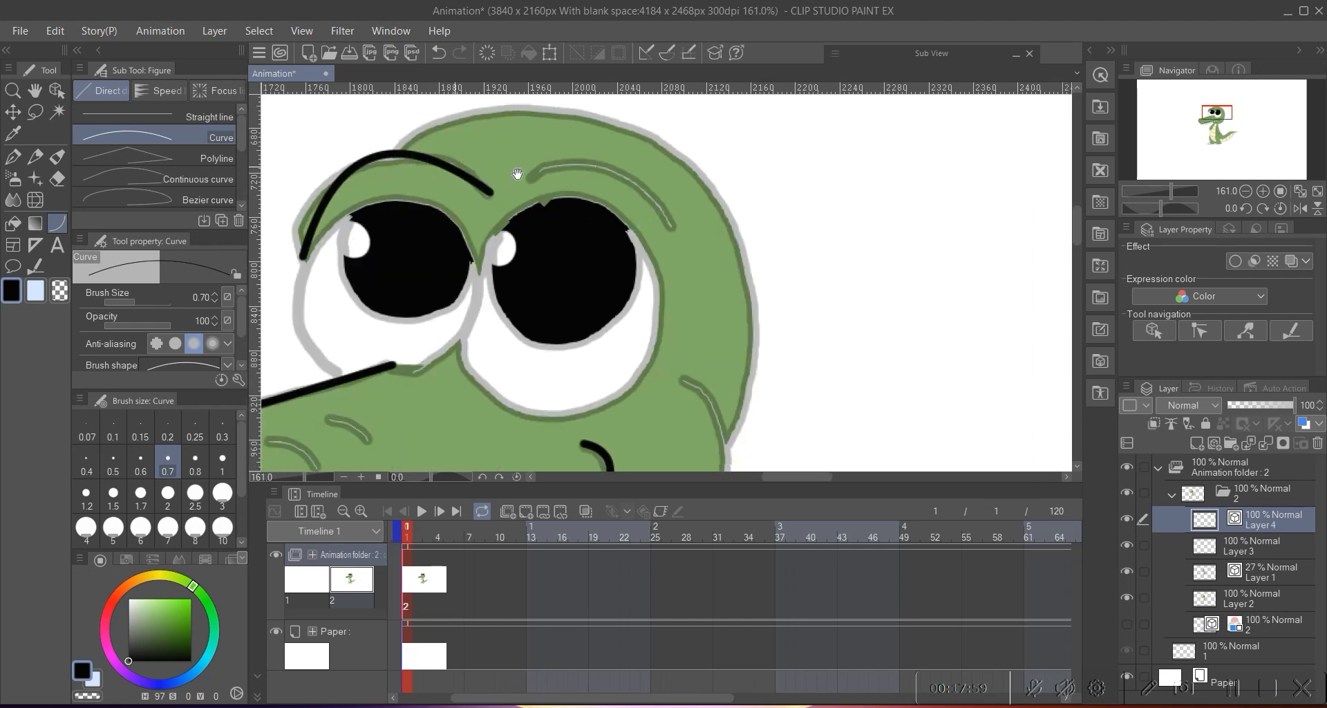
{"action": "left_click", "coordinate": [588, 131]}
- Trace the outline of the eye nearer the snout tip with curves along its outer side, upper lid and inner side
{"action": "left_click_drag", "start_coordinate": [363, 241], "coordinate": [438, 185]}
{"action": "left_click_drag", "start_coordinate": [393, 296], "coordinate": [409, 320]}
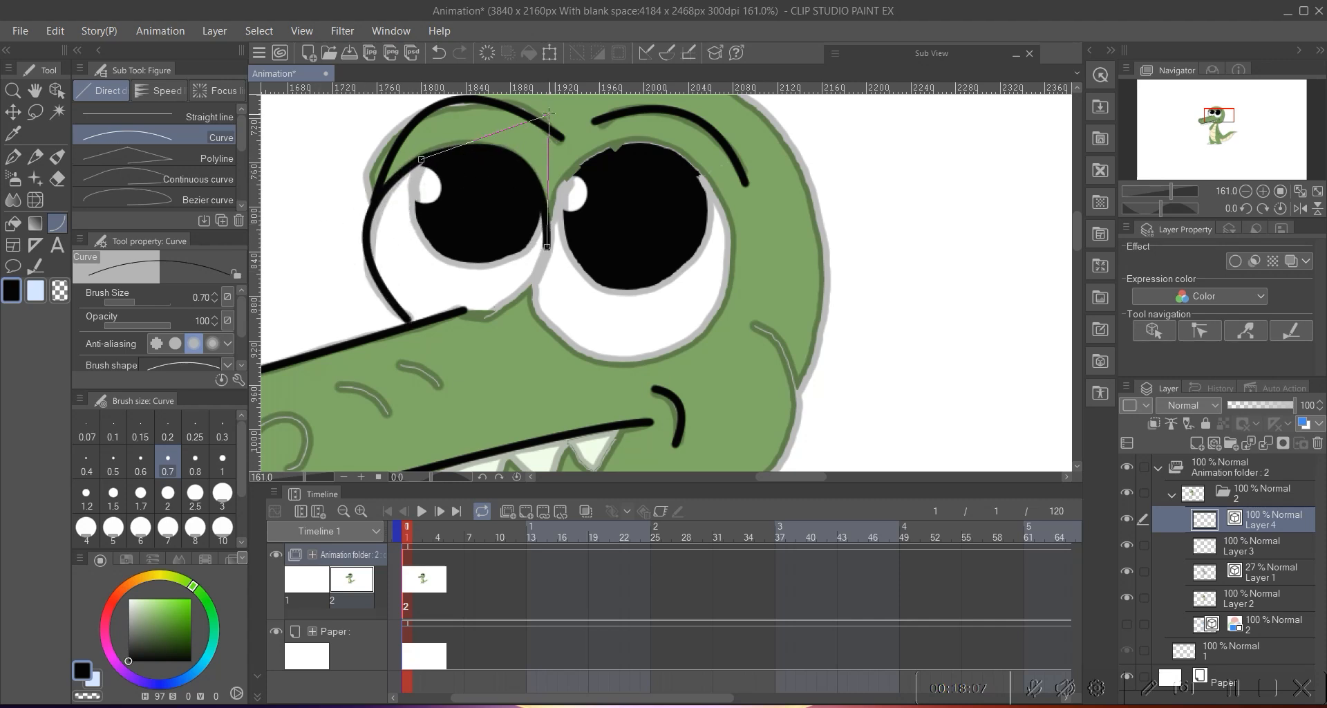
{"action": "left_click_drag", "start_coordinate": [553, 257], "coordinate": [545, 214]}
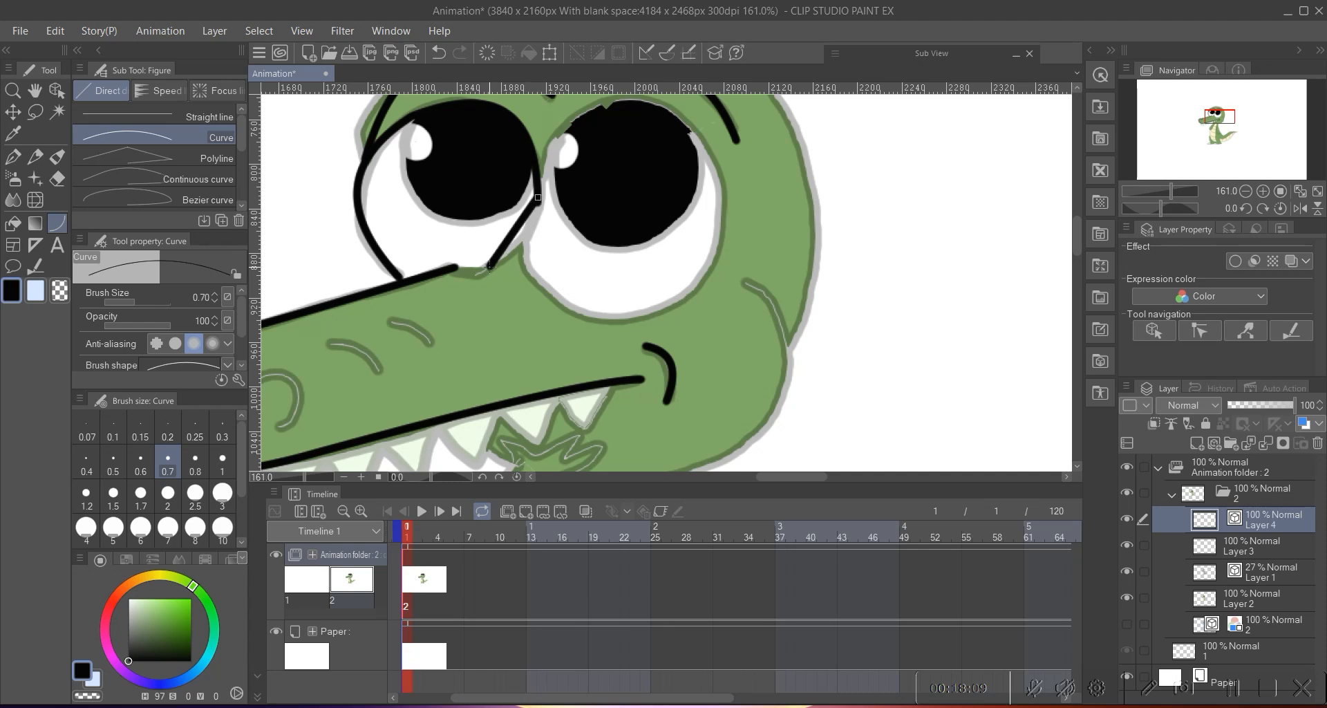
- Trace the outline of the other eye with black curves along its upper lid, outer side and bottom
{"action": "left_click_drag", "start_coordinate": [549, 154], "coordinate": [493, 185]}
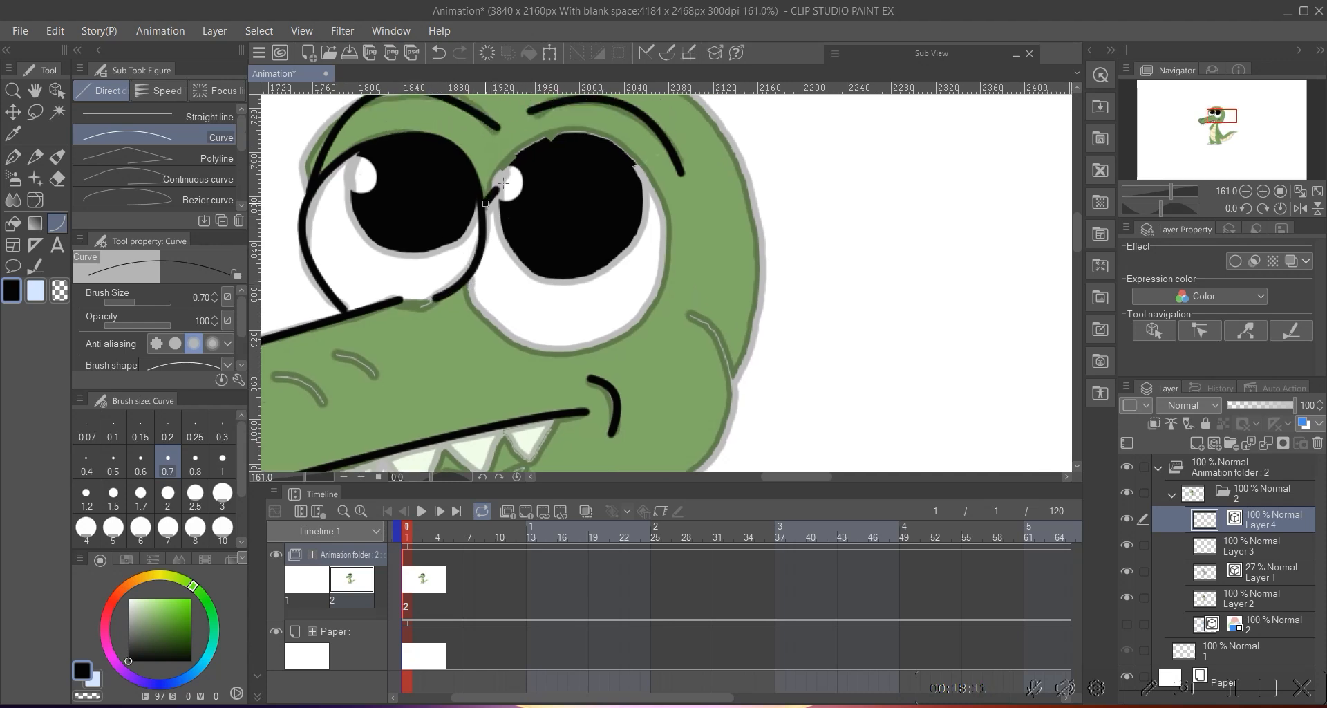
{"action": "left_click", "coordinate": [597, 125]}
{"action": "mouse_move", "coordinate": [660, 179]}
{"action": "left_mouse_down"}
{"action": "mouse_move", "coordinate": [597, 140]}
{"action": "mouse_move", "coordinate": [547, 305]}
{"action": "left_mouse_up"}
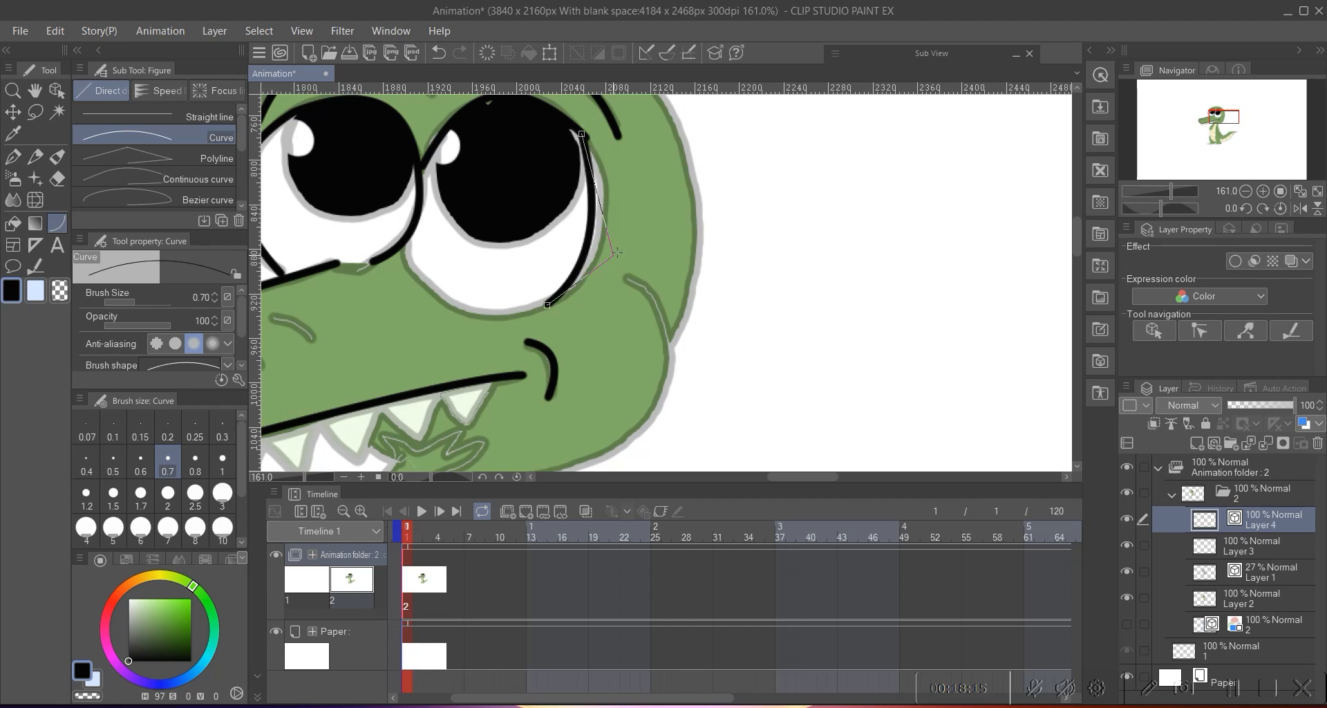
{"action": "left_click", "coordinate": [640, 232]}
{"action": "mouse_move", "coordinate": [519, 264]}
{"action": "left_mouse_down"}
{"action": "mouse_move", "coordinate": [559, 218]}
{"action": "mouse_move", "coordinate": [586, 260]}
{"action": "left_mouse_up"}
{"action": "left_click", "coordinate": [496, 295]}
{"action": "scroll", "coordinate": [495, 246], "scroll_direction": "down", "scroll_amount": 5}
{"action": "left_click_drag", "start_coordinate": [482, 248], "coordinate": [450, 266]}
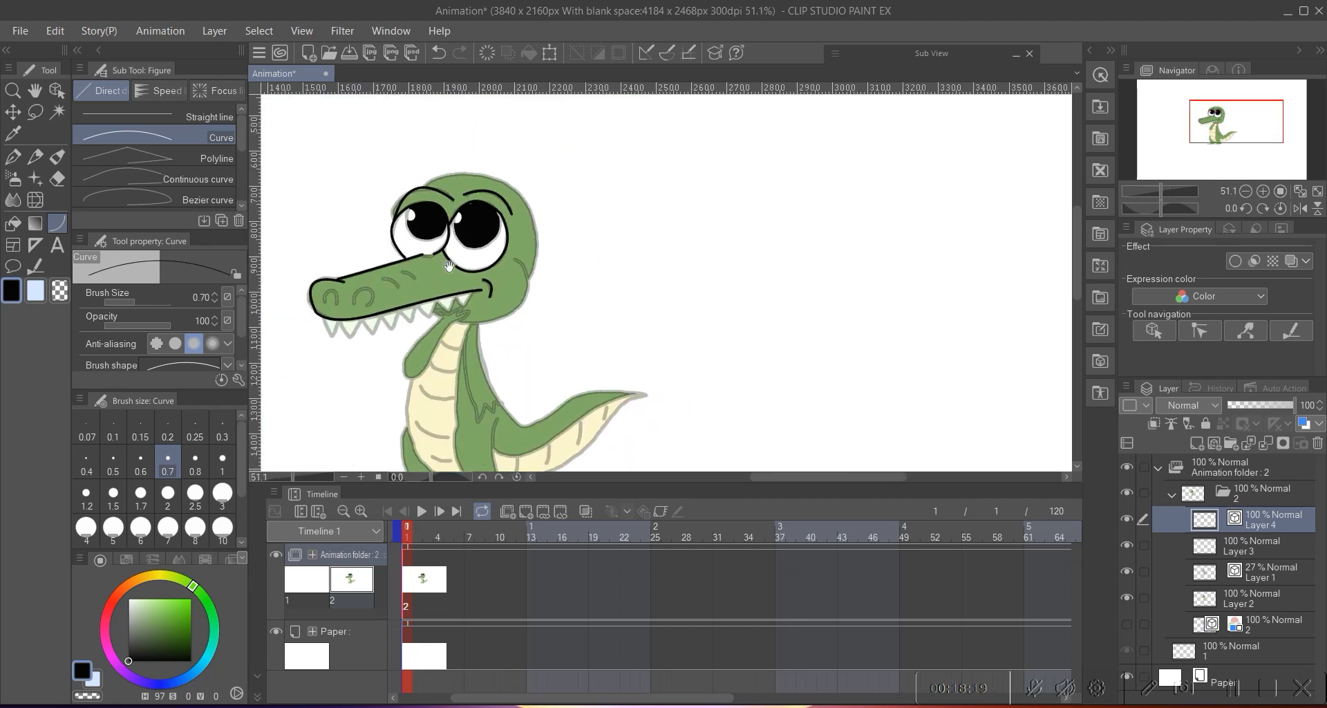
- Trace the top and back of the head with black curves, from above the brow ridges down past the eyes
{"action": "scroll", "coordinate": [449, 266], "scroll_direction": "up", "scroll_amount": 5}
{"action": "left_click_drag", "start_coordinate": [334, 249], "coordinate": [392, 201]}
{"action": "left_click_drag", "start_coordinate": [543, 203], "coordinate": [695, 268]}
{"action": "left_click", "coordinate": [553, 91]}
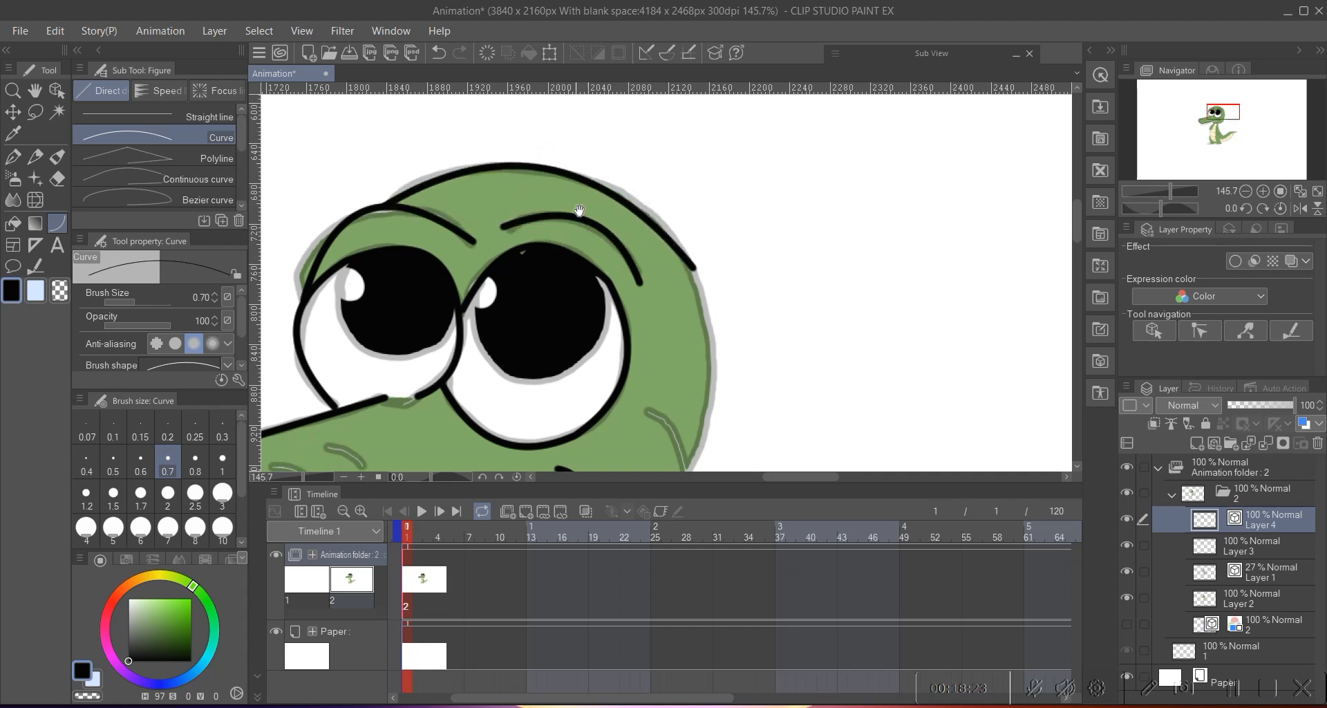
{"action": "left_click_drag", "start_coordinate": [580, 210], "coordinate": [534, 92]}
{"action": "left_click_drag", "start_coordinate": [612, 151], "coordinate": [603, 360]}
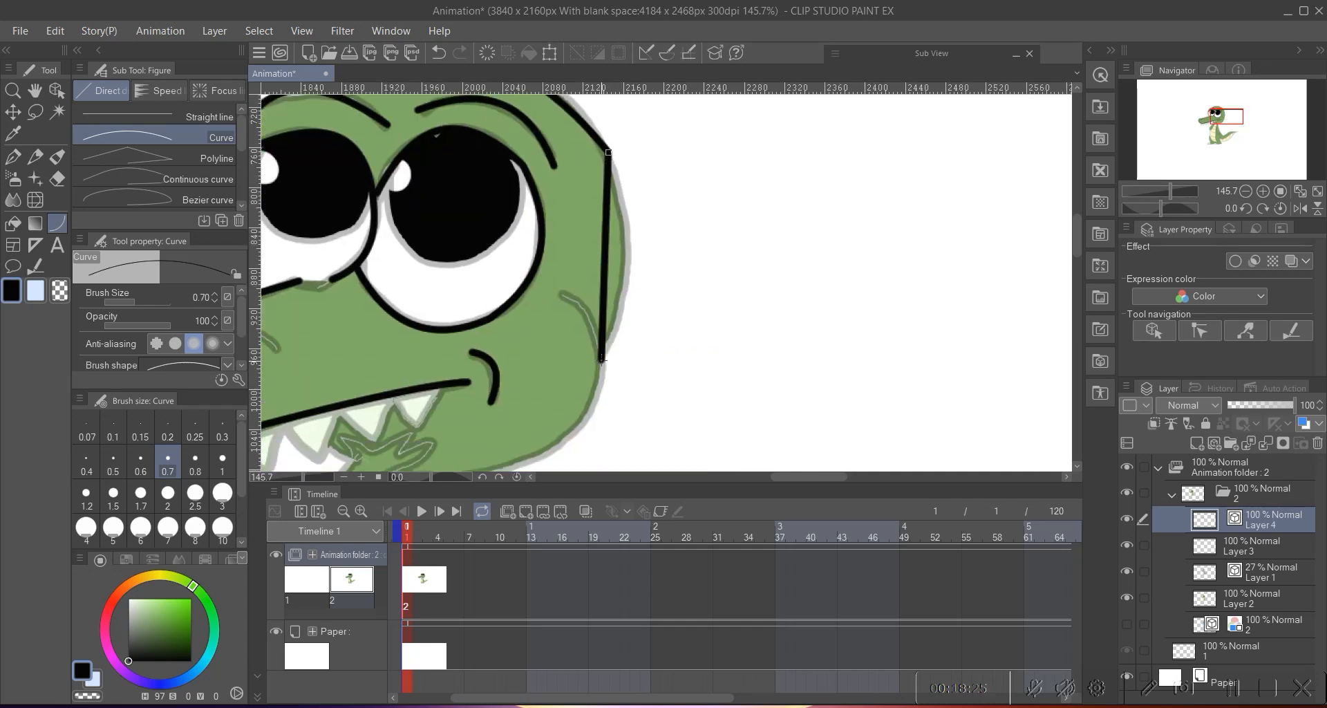
{"action": "left_click", "coordinate": [653, 259]}
- Trace the crease behind the cheek and the rounded underside of the cheek as far as the throat
{"action": "mouse_move", "coordinate": [583, 315]}
{"action": "left_mouse_down"}
{"action": "mouse_move", "coordinate": [595, 193]}
{"action": "mouse_move", "coordinate": [518, 347]}
{"action": "left_mouse_up"}
{"action": "left_click", "coordinate": [670, 256]}
{"action": "left_click_drag", "start_coordinate": [560, 298], "coordinate": [630, 178]}
{"action": "scroll", "coordinate": [468, 247], "scroll_direction": "up", "scroll_amount": 3}
{"action": "left_click_drag", "start_coordinate": [444, 242], "coordinate": [612, 232]}
{"action": "left_click", "coordinate": [519, 222]}
- Trace the back from below the head down to the dip where the tail begins to rise
{"action": "scroll", "coordinate": [514, 235], "scroll_direction": "down", "scroll_amount": 4}
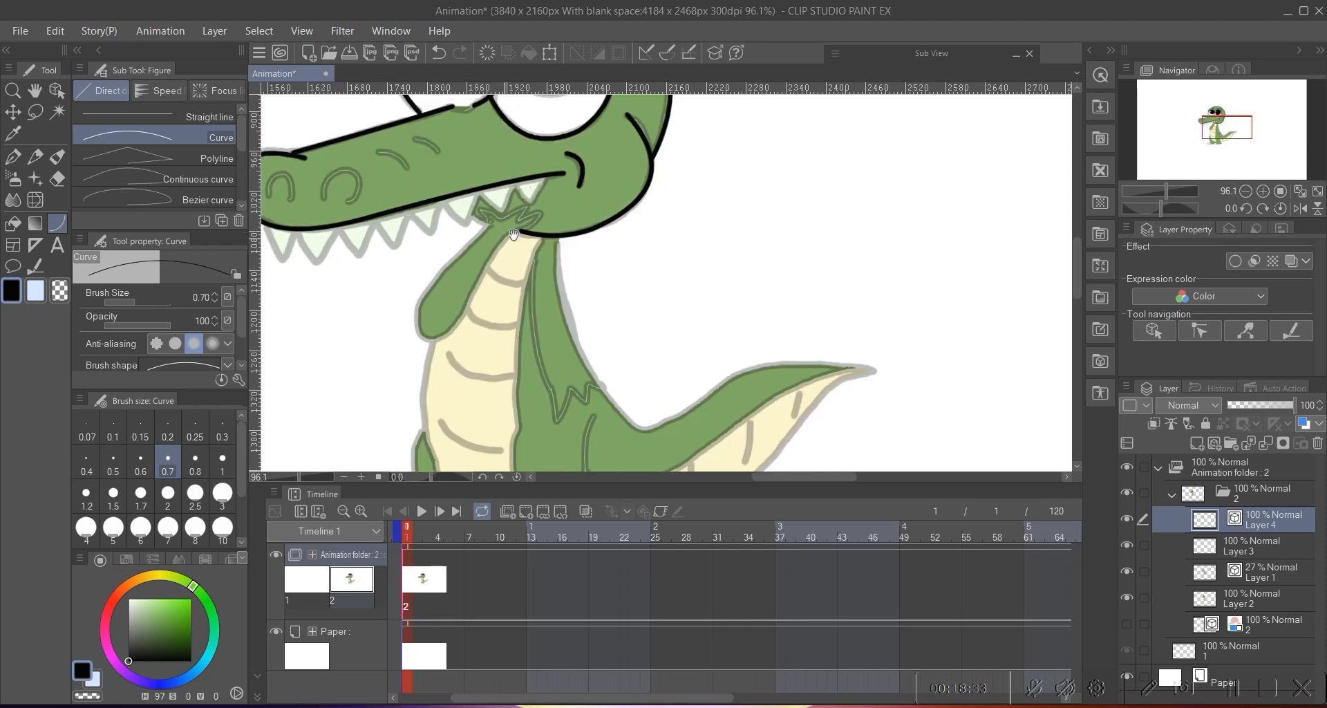
{"action": "scroll", "coordinate": [514, 235], "scroll_direction": "up", "scroll_amount": 2}
{"action": "scroll", "coordinate": [513, 235], "scroll_direction": "down", "scroll_amount": 3}
{"action": "mouse_move", "coordinate": [512, 276]}
{"action": "left_mouse_down"}
{"action": "mouse_move", "coordinate": [505, 145]}
{"action": "mouse_move", "coordinate": [563, 349]}
{"action": "mouse_move", "coordinate": [588, 373]}
{"action": "mouse_move", "coordinate": [517, 289]}
{"action": "left_mouse_up"}
{"action": "scroll", "coordinate": [494, 195], "scroll_direction": "up", "scroll_amount": 2}
{"action": "left_click", "coordinate": [476, 278]}
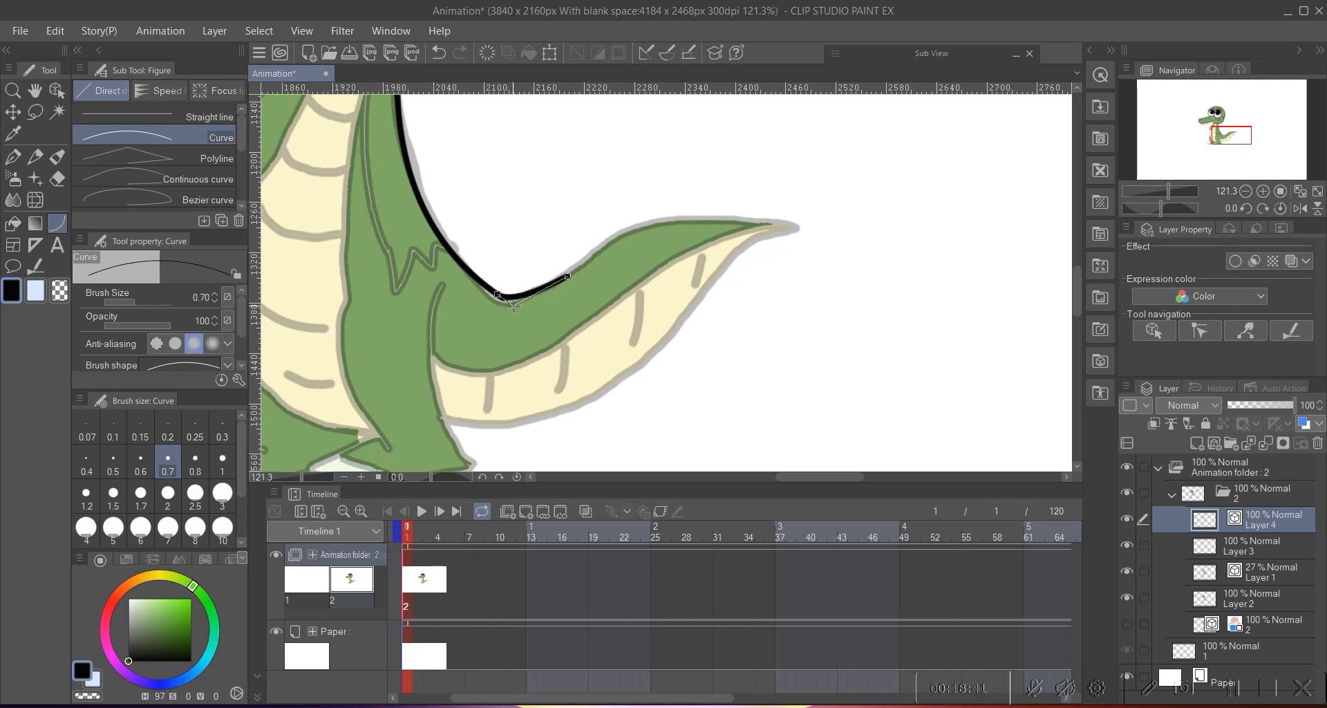
- Trace the tail with black curves along its upper edge to the tip and back along its underside toward the leg
{"action": "scroll", "coordinate": [567, 286], "scroll_direction": "up", "scroll_amount": 3}
{"action": "mouse_move", "coordinate": [567, 273]}
{"action": "left_mouse_down"}
{"action": "mouse_move", "coordinate": [903, 178]}
{"action": "mouse_move", "coordinate": [949, 177]}
{"action": "left_mouse_up"}
{"action": "left_click", "coordinate": [716, 156]}
{"action": "scroll", "coordinate": [715, 161], "scroll_direction": "down", "scroll_amount": 3}
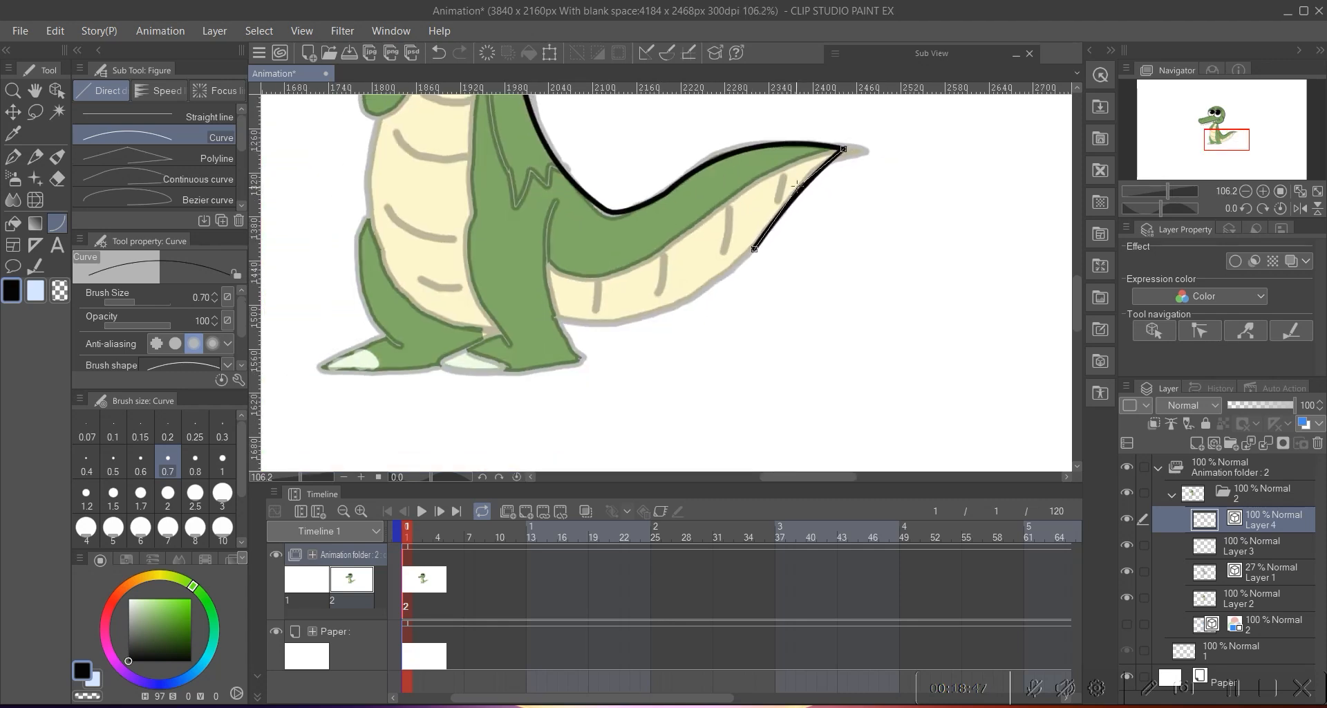
{"action": "left_click_drag", "start_coordinate": [756, 244], "coordinate": [557, 319]}
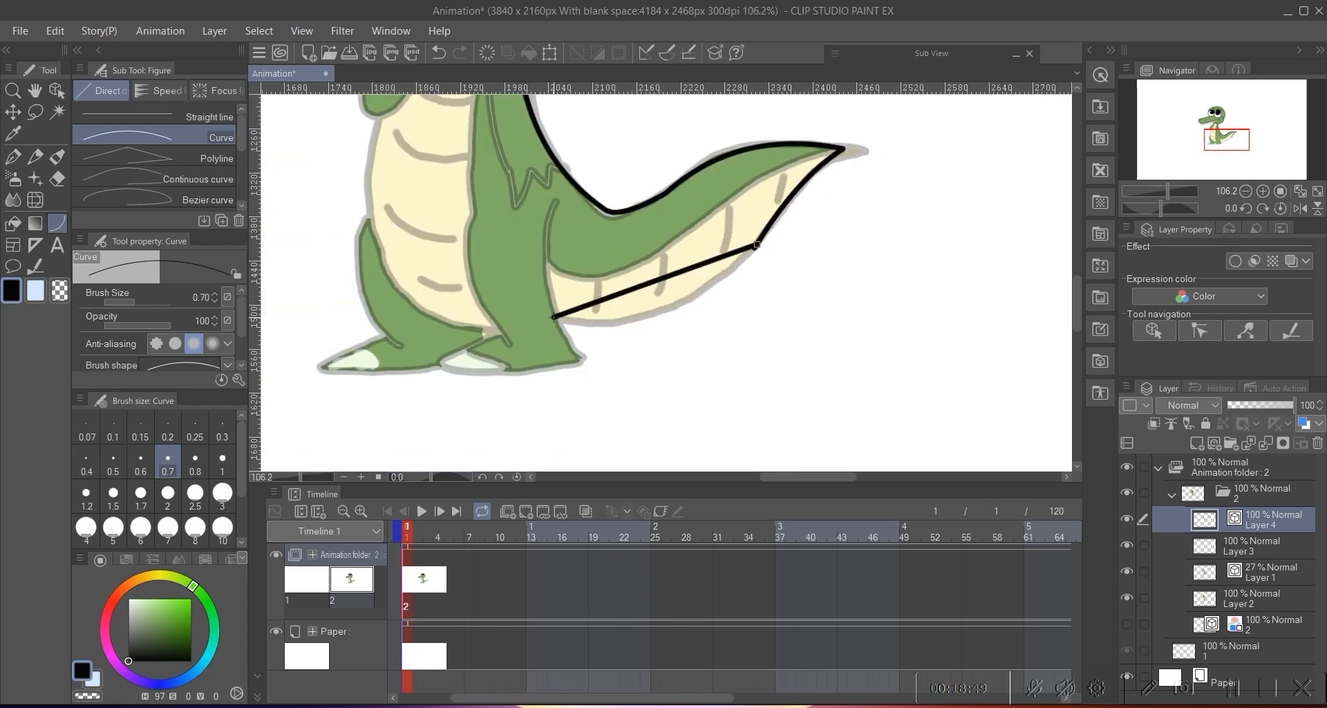
- Ink the tail's underside and the border between its green back and cream belly with the Curve tool
{"action": "left_click", "coordinate": [676, 338]}
{"action": "scroll", "coordinate": [537, 274], "scroll_direction": "right", "scroll_amount": 1}
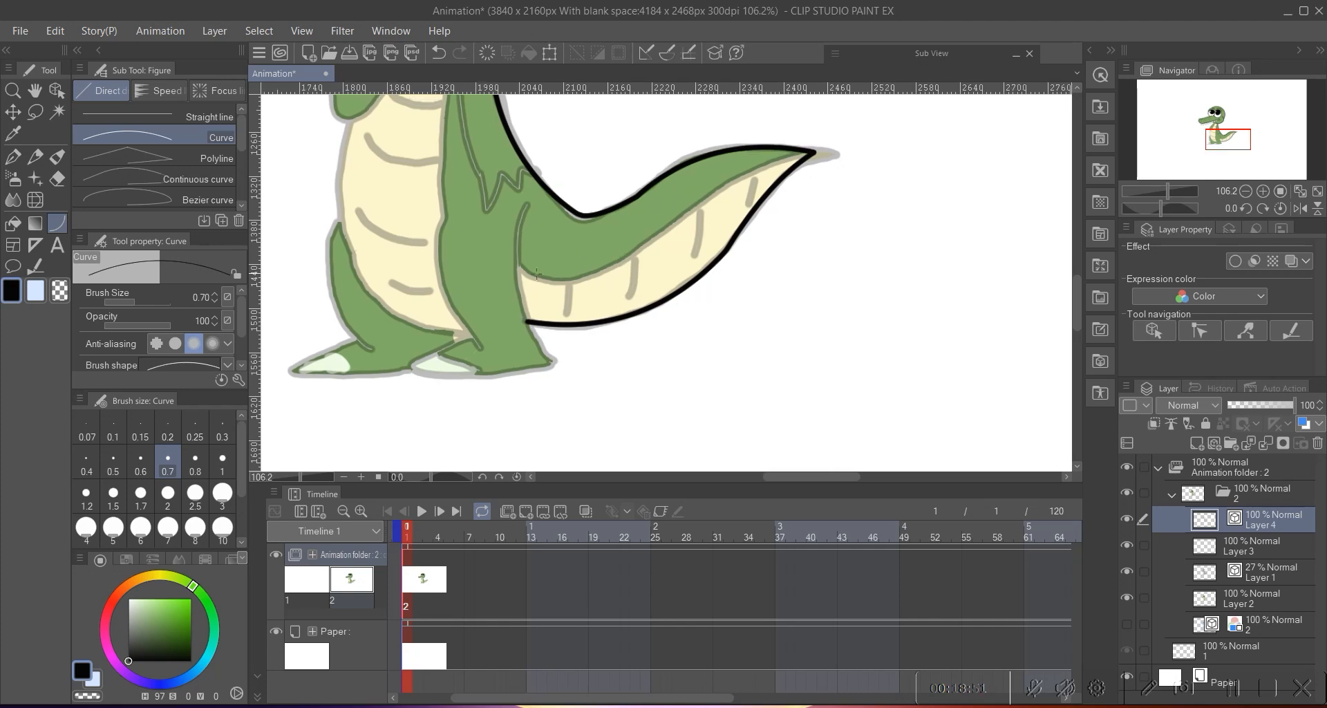
{"action": "left_click_drag", "start_coordinate": [638, 244], "coordinate": [640, 248]}
{"action": "left_click_drag", "start_coordinate": [770, 170], "coordinate": [814, 152]}
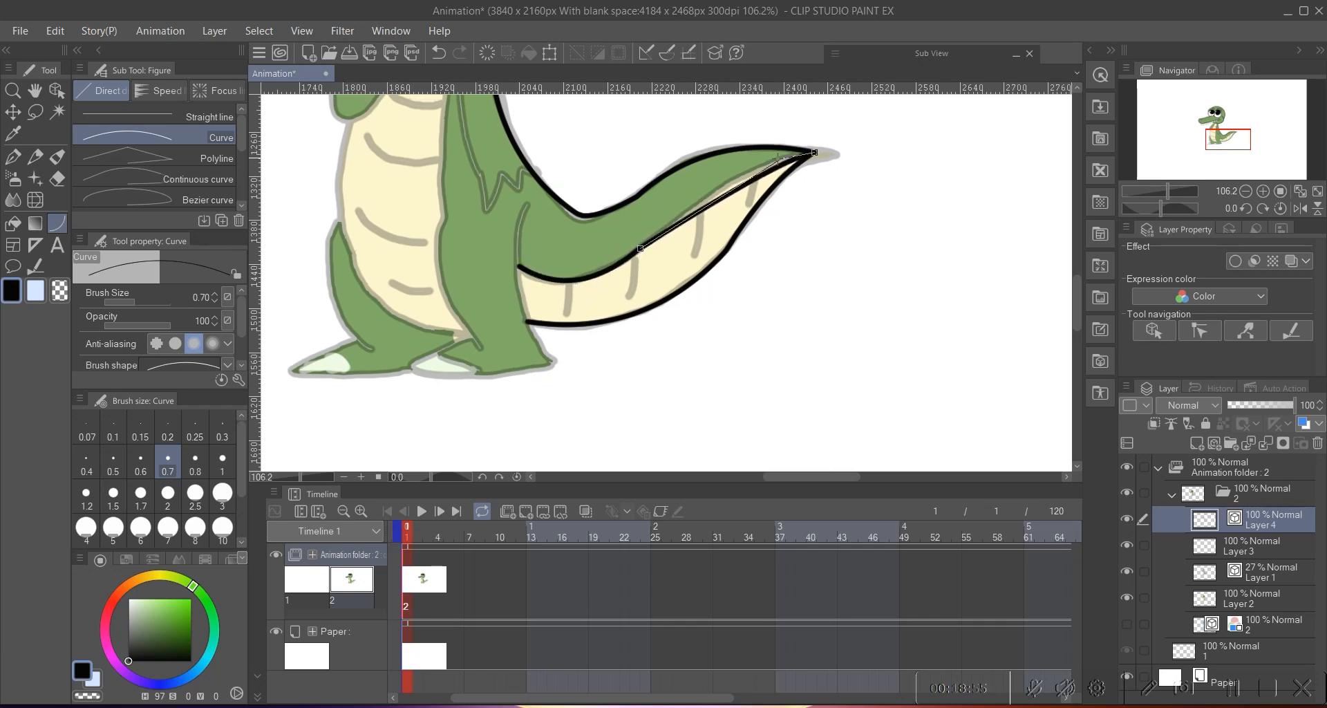
- Ink the back and front edges of the crocodile's near leg with curves, following the sketch
{"action": "left_click_drag", "start_coordinate": [601, 203], "coordinate": [565, 395]}
{"action": "scroll", "coordinate": [553, 201], "scroll_direction": "up", "scroll_amount": 4}
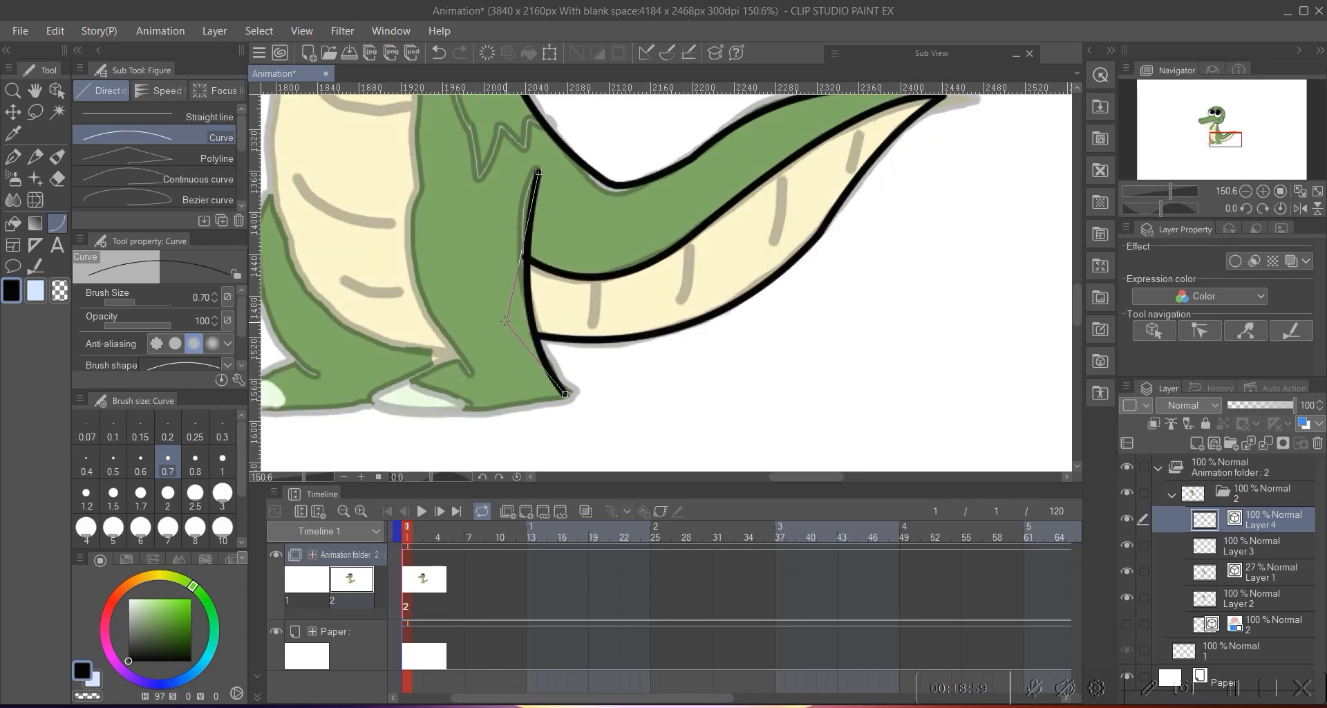
{"action": "left_click_drag", "start_coordinate": [483, 371], "coordinate": [524, 270]}
{"action": "scroll", "coordinate": [523, 270], "scroll_direction": "up", "scroll_amount": 4}
{"action": "left_click_drag", "start_coordinate": [429, 114], "coordinate": [460, 235]}
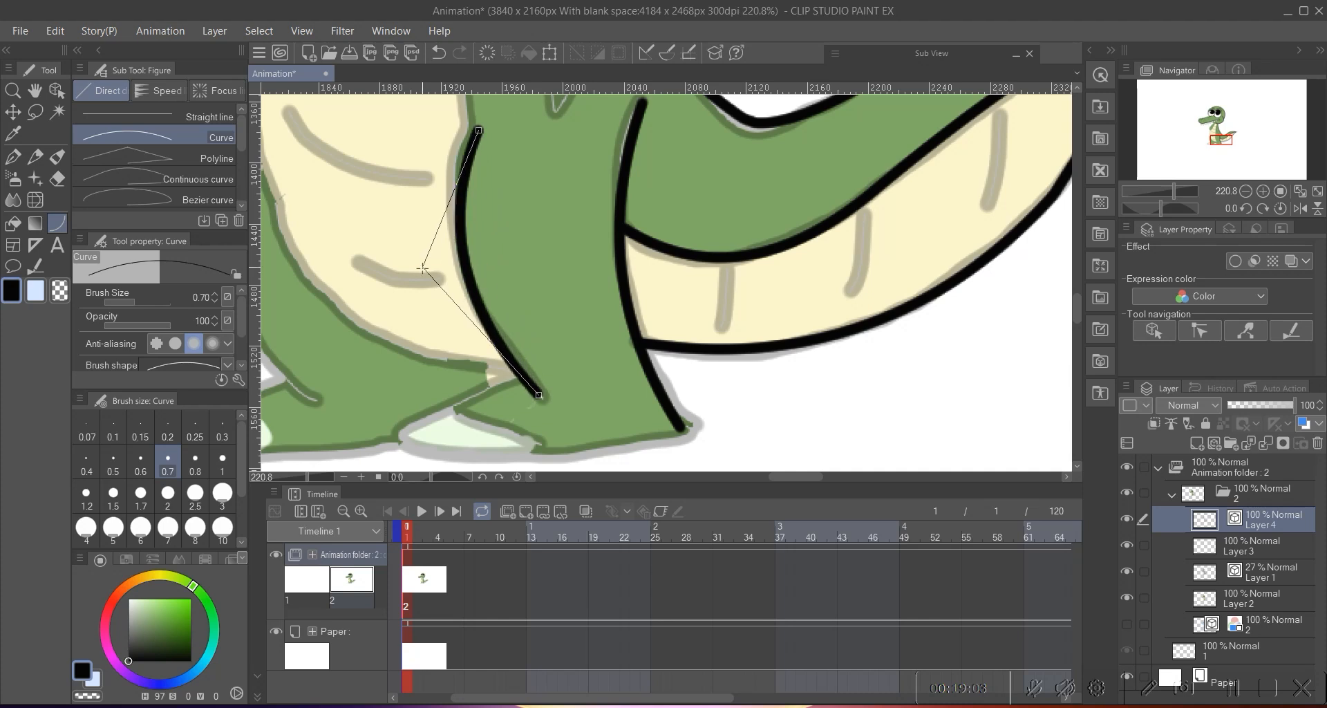
{"action": "left_click", "coordinate": [455, 296]}
- Ink the near foot's top edge, rounded tip and sole with curves
{"action": "left_click_drag", "start_coordinate": [478, 289], "coordinate": [473, 198]}
{"action": "scroll", "coordinate": [445, 371], "scroll_direction": "up", "scroll_amount": 3}
{"action": "left_click_drag", "start_coordinate": [597, 199], "coordinate": [899, 257]}
{"action": "left_click", "coordinate": [352, 283]}
{"action": "scroll", "coordinate": [340, 275], "scroll_direction": "down", "scroll_amount": 2}
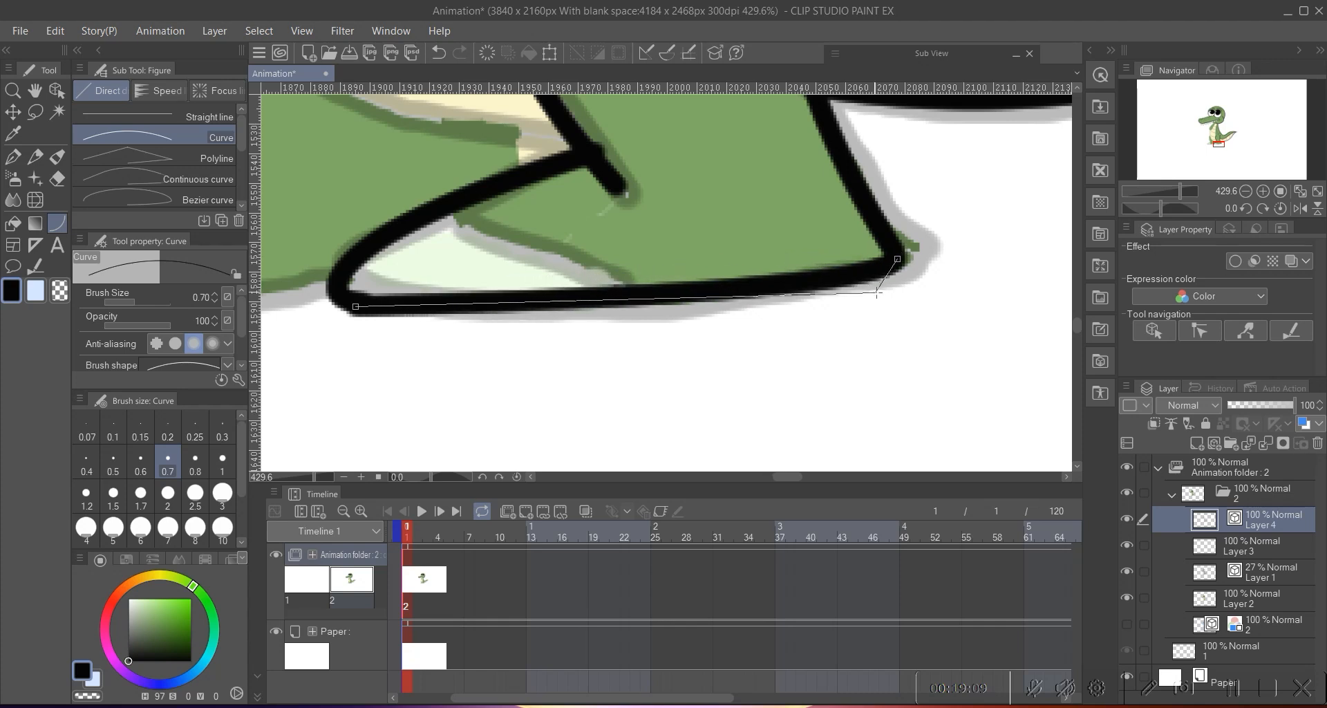
- Ink the curved edge of the white toenail on the near foot
{"action": "scroll", "coordinate": [650, 246], "scroll_direction": "down", "scroll_amount": 3}
{"action": "scroll", "coordinate": [650, 246], "scroll_direction": "up", "scroll_amount": 2}
{"action": "left_click_drag", "start_coordinate": [603, 211], "coordinate": [711, 264]}
{"action": "left_click", "coordinate": [685, 232]}
- Ink the outline of the raised arm from wrist to elbow, including its rounded end and inner edge
{"action": "scroll", "coordinate": [541, 207], "scroll_direction": "down", "scroll_amount": 3}
{"action": "scroll", "coordinate": [542, 207], "scroll_direction": "up", "scroll_amount": 2}
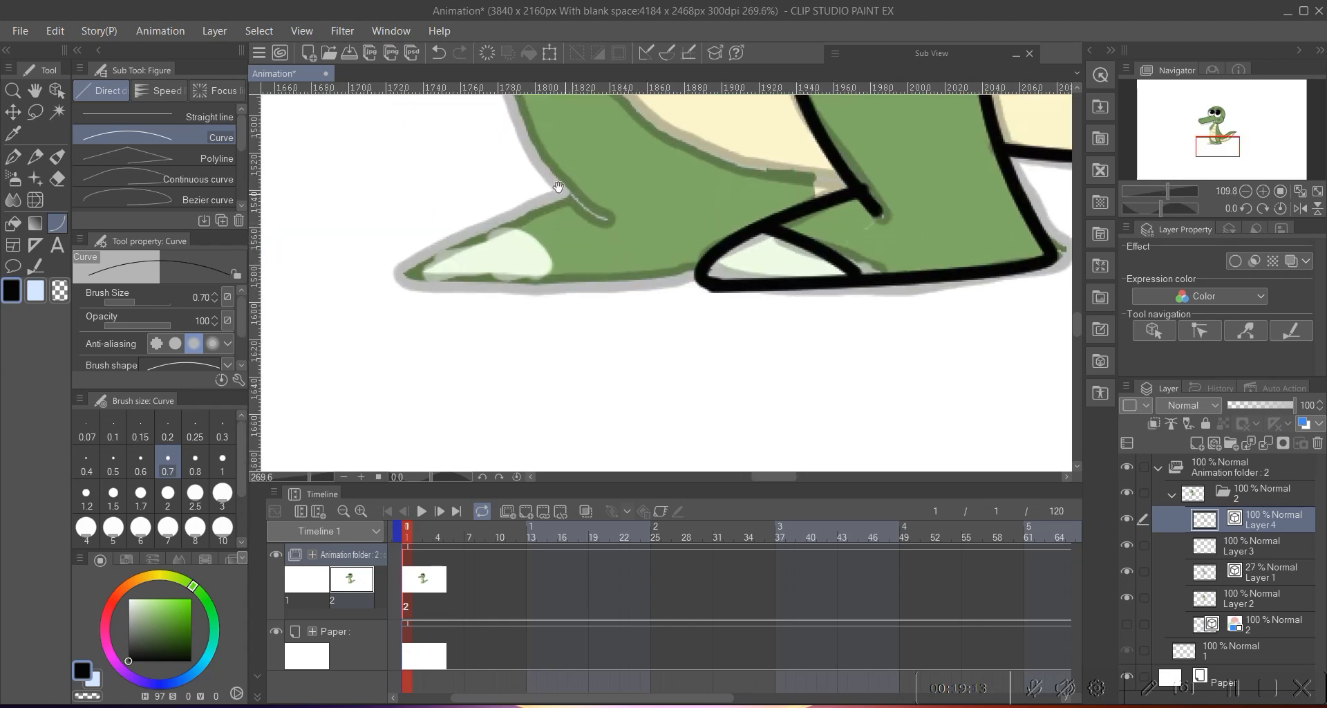
{"action": "scroll", "coordinate": [542, 208], "scroll_direction": "down", "scroll_amount": 4}
{"action": "scroll", "coordinate": [525, 172], "scroll_direction": "up", "scroll_amount": 3}
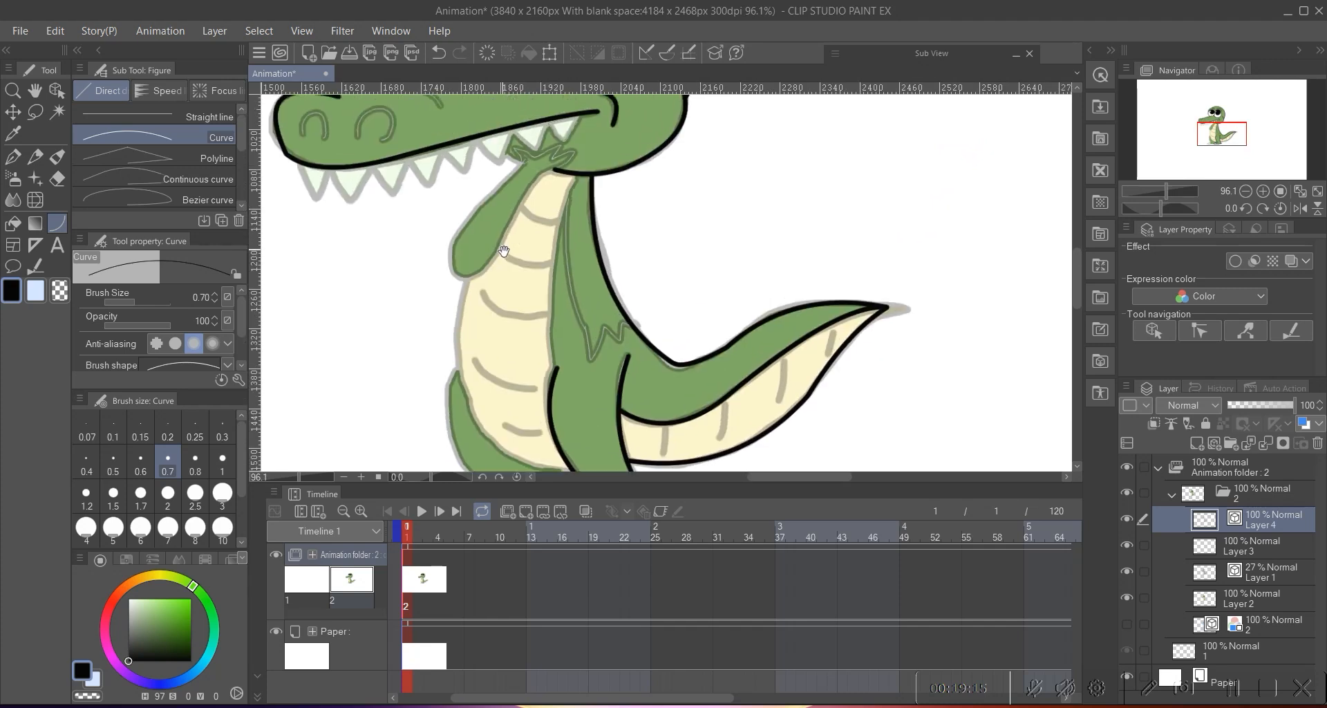
{"action": "scroll", "coordinate": [525, 171], "scroll_direction": "up", "scroll_amount": 1}
{"action": "left_click_drag", "start_coordinate": [536, 159], "coordinate": [430, 332]}
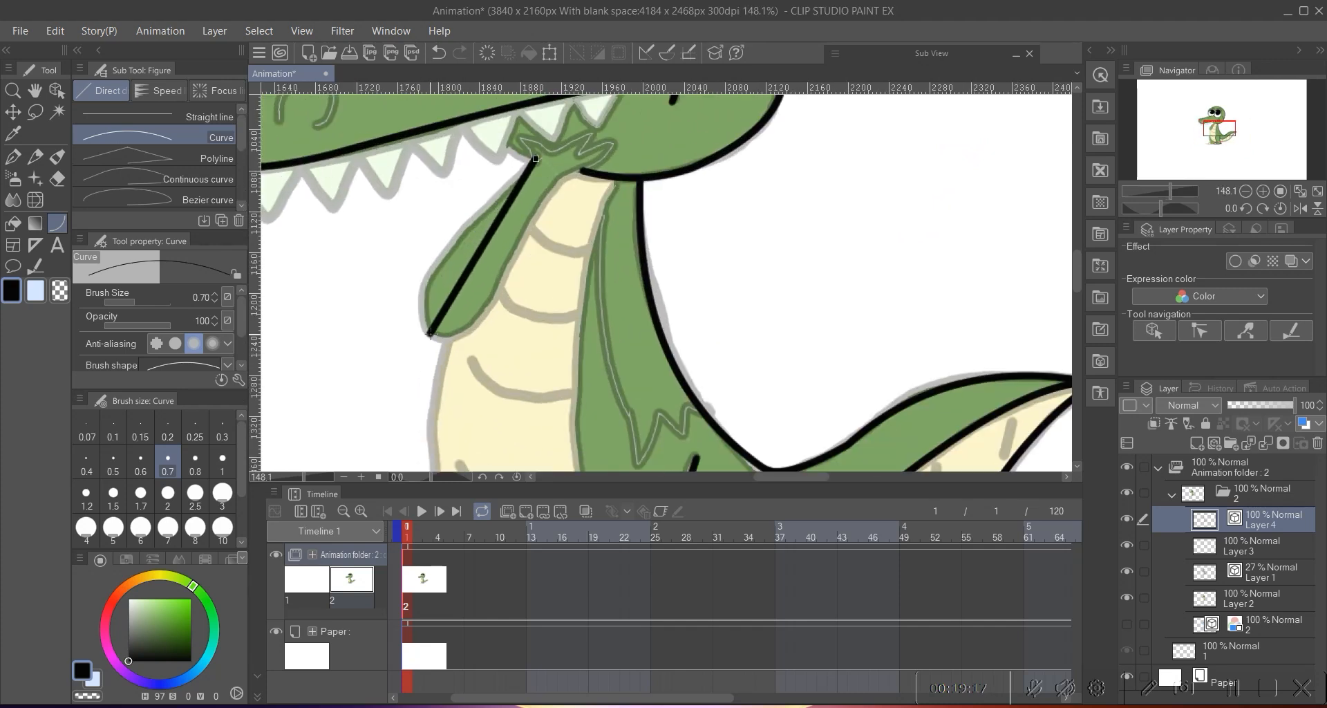
{"action": "left_click", "coordinate": [411, 268]}
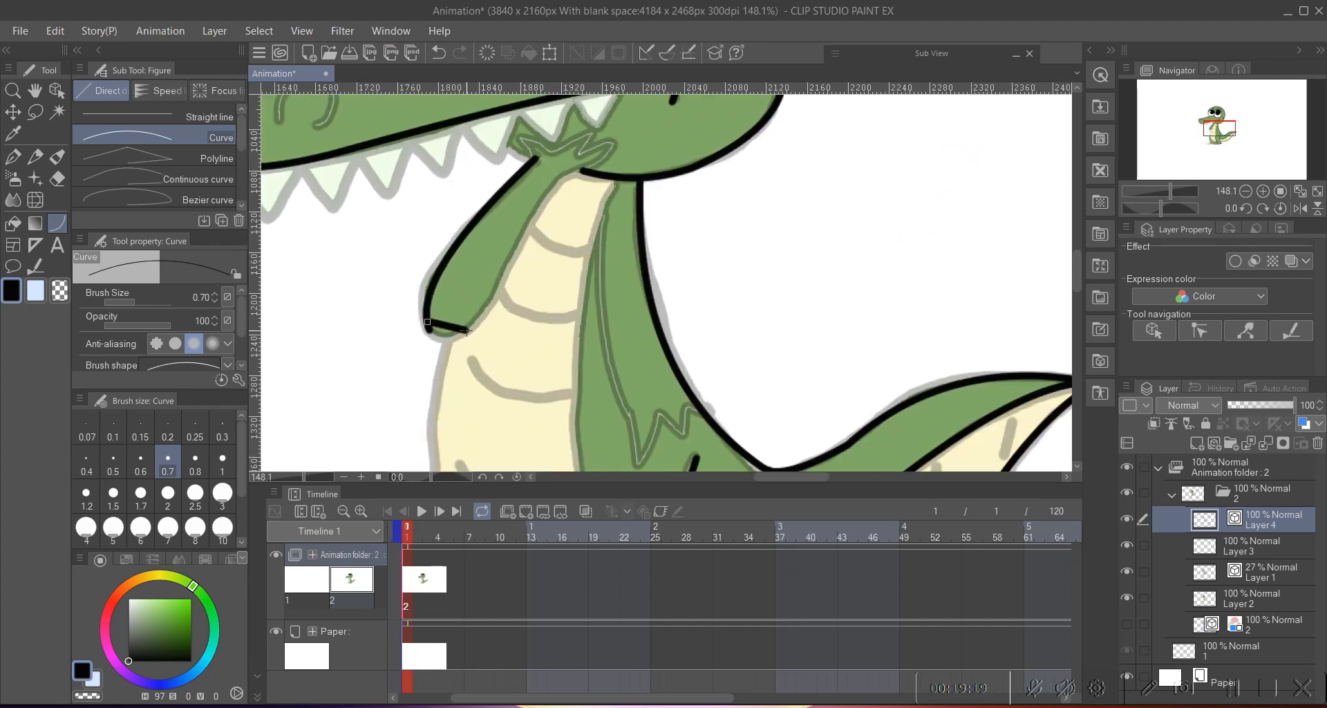
{"action": "left_click_drag", "start_coordinate": [498, 294], "coordinate": [494, 300]}
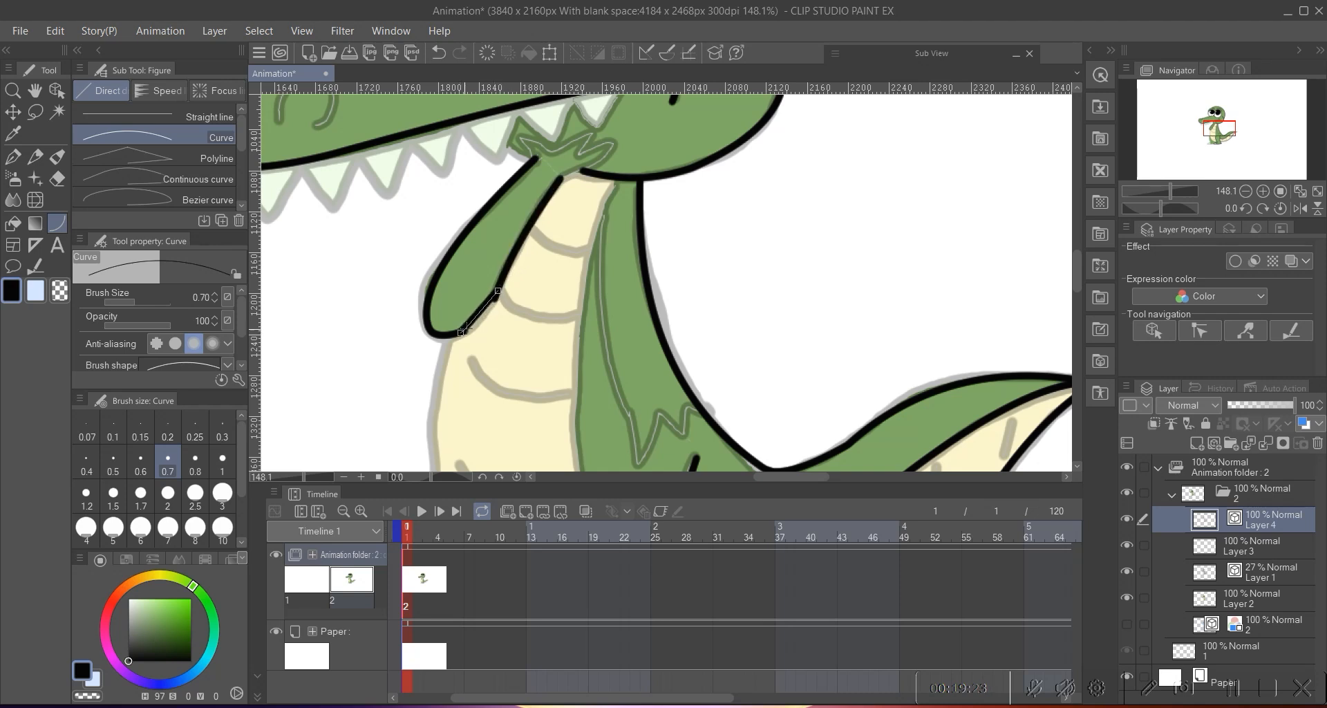
- Ink the pointed fingers of the raised hand below the jaw
{"action": "scroll", "coordinate": [503, 280], "scroll_direction": "up", "scroll_amount": 3}
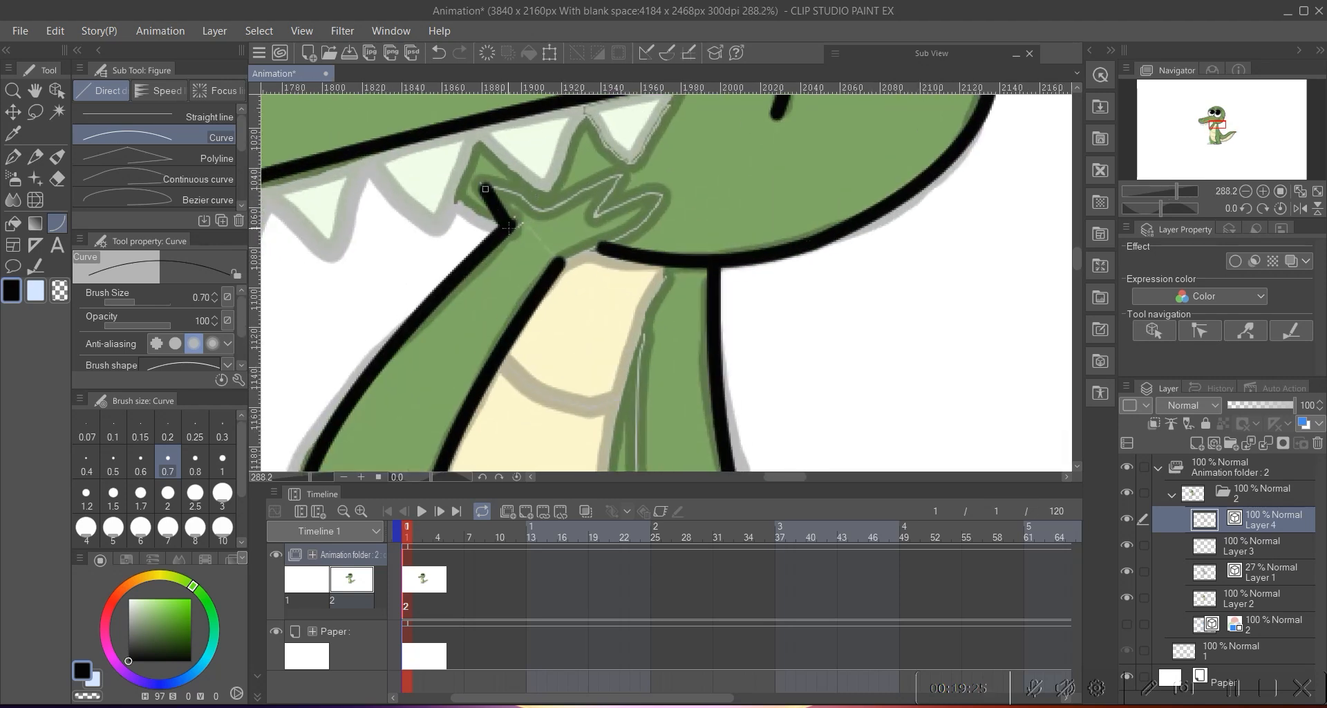
{"action": "left_click_drag", "start_coordinate": [550, 210], "coordinate": [570, 200]}
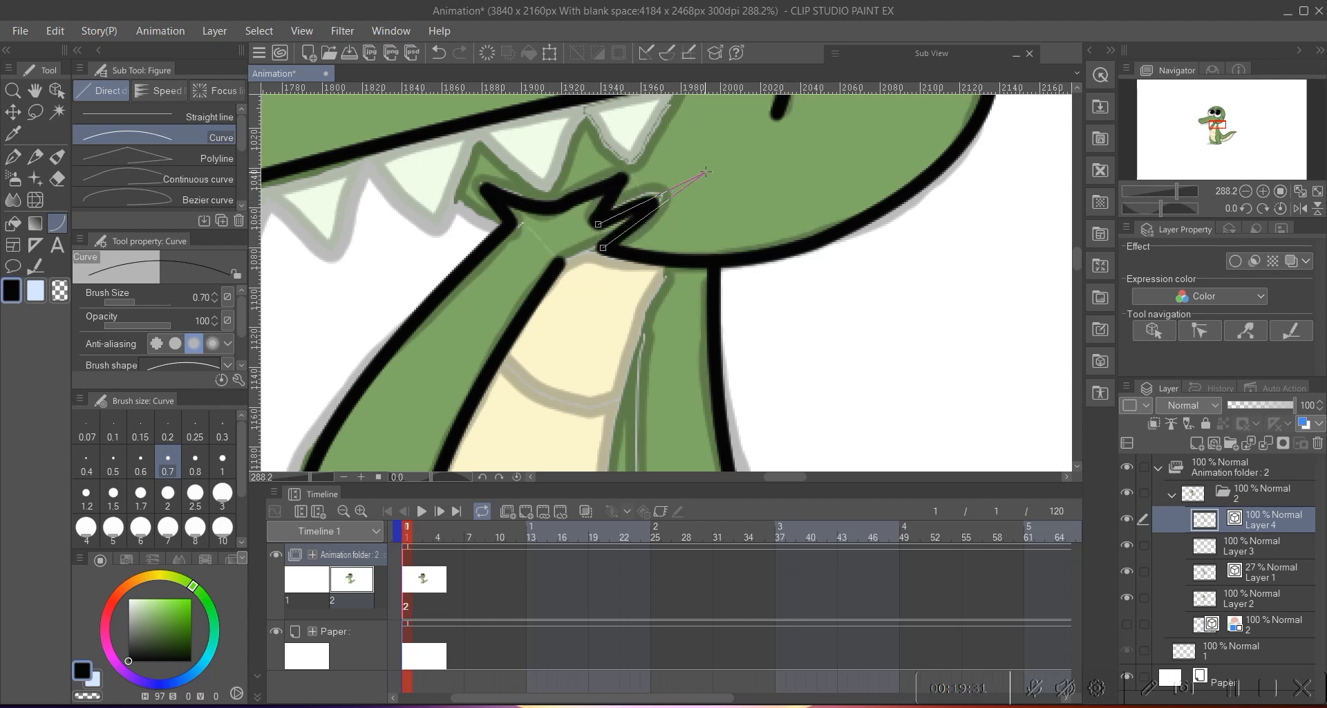
{"action": "scroll", "coordinate": [566, 257], "scroll_direction": "down", "scroll_amount": 6}
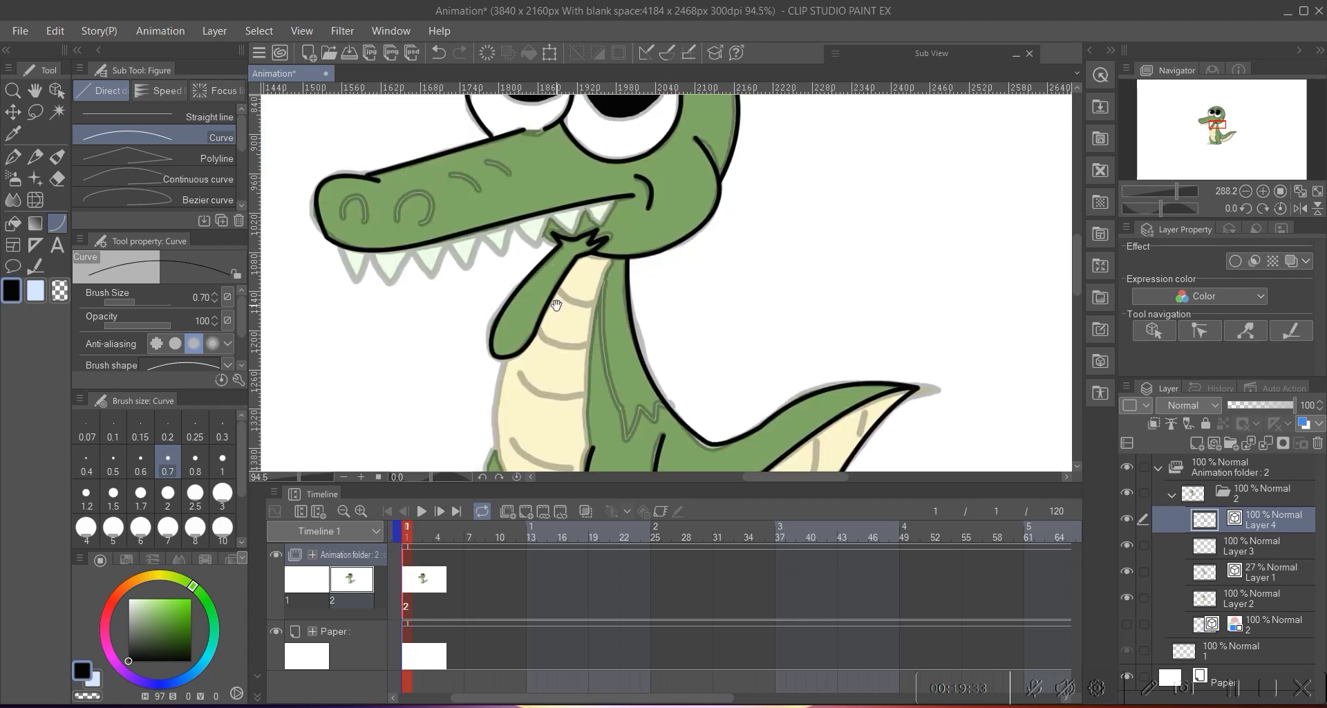
- Ink the torso's green-to-cream border and the front outline of the belly with long curves
{"action": "scroll", "coordinate": [576, 184], "scroll_direction": "up", "scroll_amount": 3}
{"action": "left_click_drag", "start_coordinate": [599, 128], "coordinate": [562, 427]}
{"action": "left_click", "coordinate": [536, 254]}
{"action": "mouse_move", "coordinate": [462, 293]}
{"action": "left_mouse_down"}
{"action": "mouse_move", "coordinate": [472, 194]}
{"action": "mouse_move", "coordinate": [497, 446]}
{"action": "mouse_move", "coordinate": [602, 461]}
{"action": "left_mouse_up"}
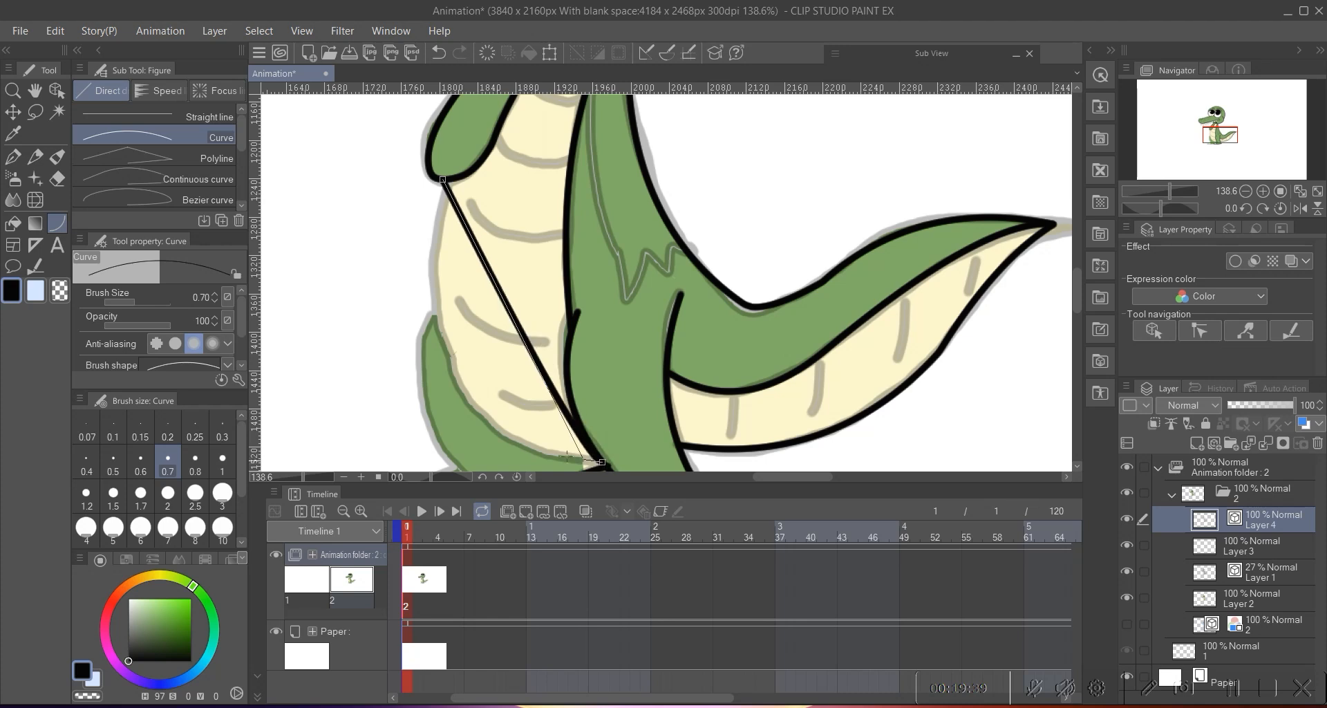
{"action": "left_click", "coordinate": [399, 432]}
- Ink the far leg's outer edge and the top and tip of its foot
{"action": "left_click_drag", "start_coordinate": [401, 436], "coordinate": [435, 217]}
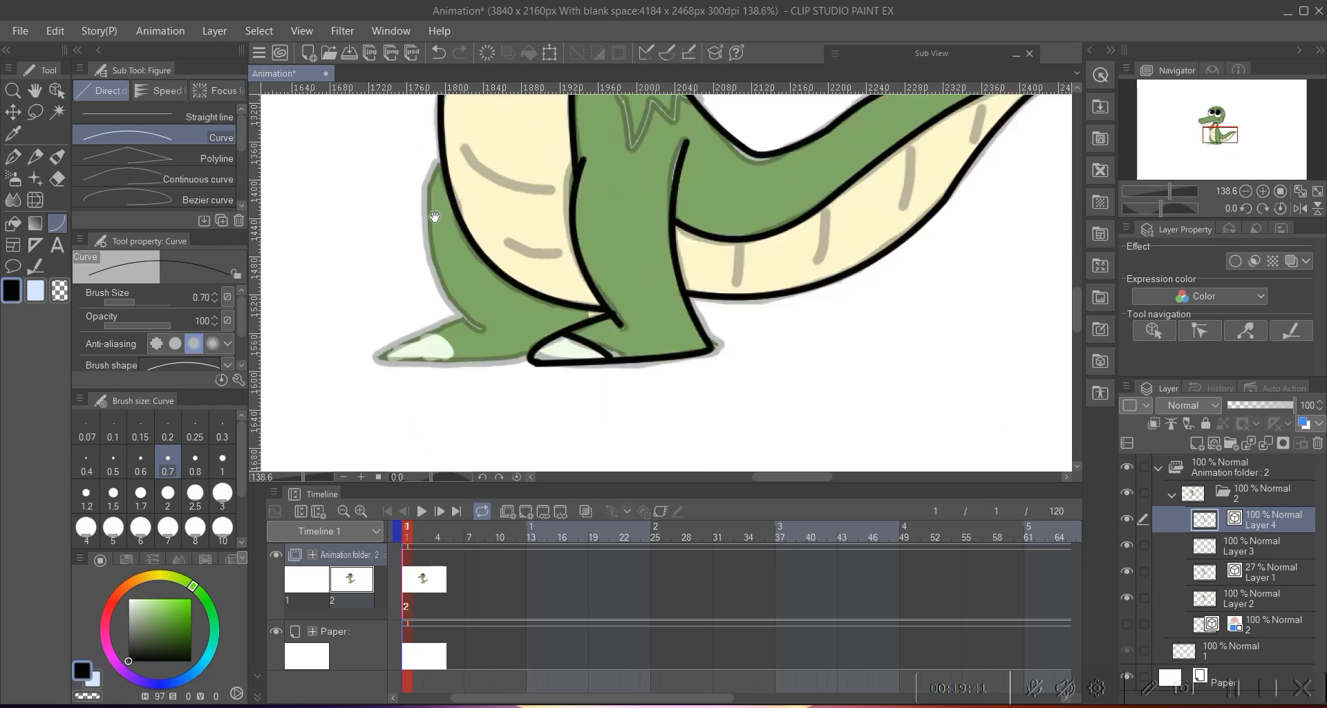
{"action": "mouse_move", "coordinate": [445, 159]}
{"action": "left_mouse_down"}
{"action": "mouse_move", "coordinate": [477, 325]}
{"action": "mouse_move", "coordinate": [447, 230]}
{"action": "mouse_move", "coordinate": [358, 299]}
{"action": "left_mouse_up"}
{"action": "left_click", "coordinate": [394, 261]}
{"action": "left_click", "coordinate": [446, 230]}
{"action": "left_click", "coordinate": [385, 299]}
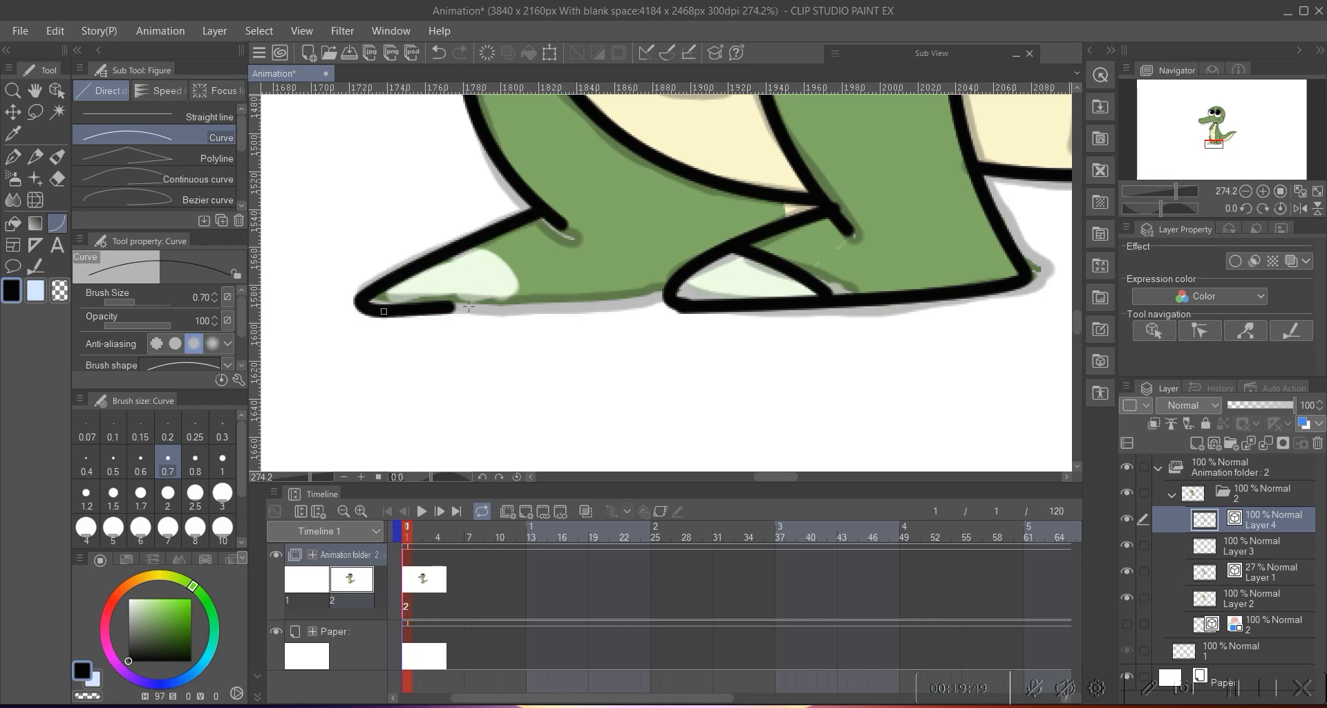
- Ink the sole of the far foot and the edge of its white toenail
{"action": "left_click_drag", "start_coordinate": [469, 306], "coordinate": [677, 309]}
{"action": "left_click", "coordinate": [540, 289]}
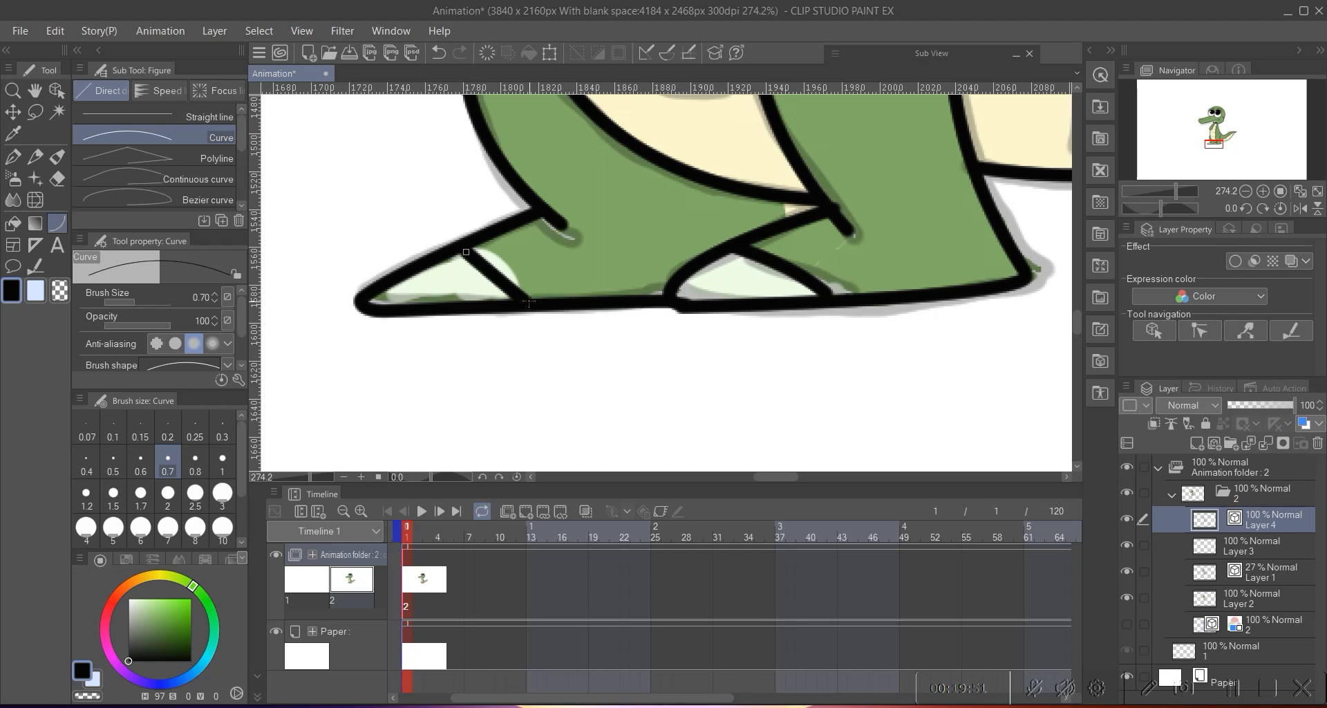
{"action": "scroll", "coordinate": [512, 276], "scroll_direction": "down", "scroll_amount": 6}
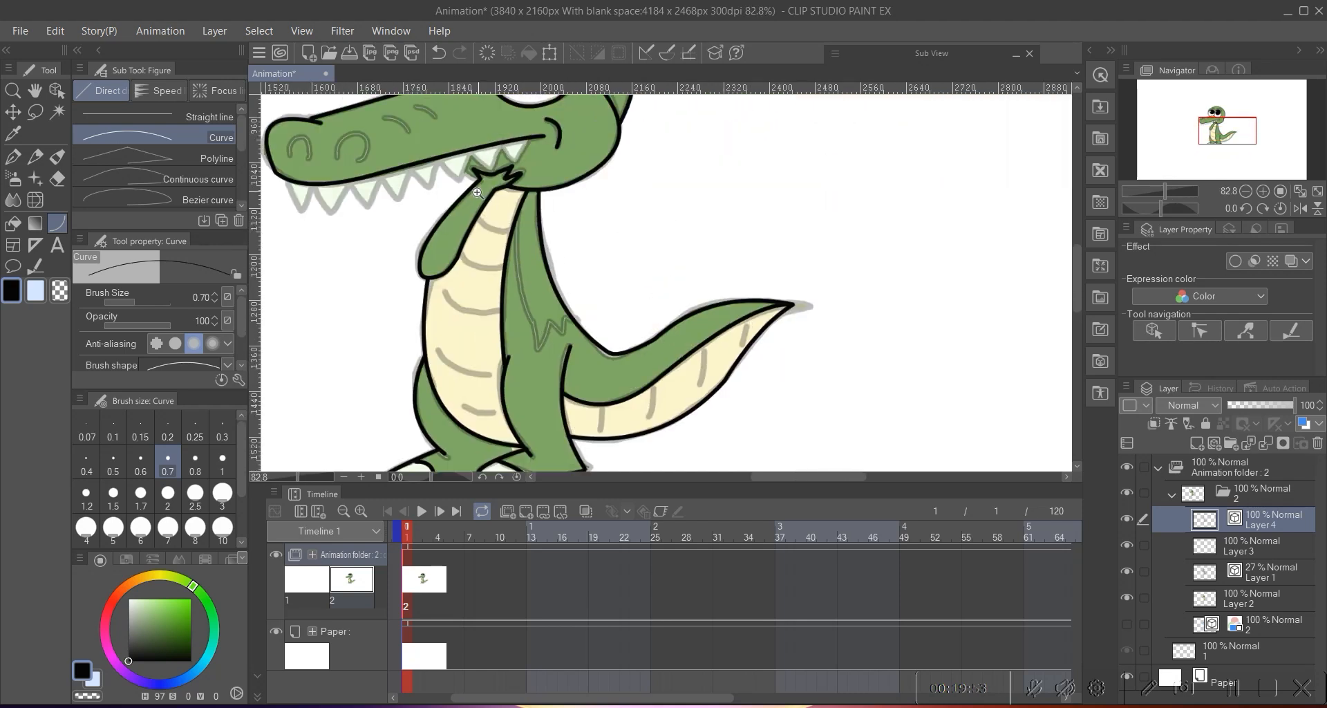
- Ink the curved horizontal stripes across the cream belly from the chest down to the legs
{"action": "scroll", "coordinate": [478, 193], "scroll_direction": "up", "scroll_amount": 3}
{"action": "left_click", "coordinate": [506, 259]}
{"action": "mouse_move", "coordinate": [488, 286]}
{"action": "left_mouse_down"}
{"action": "mouse_move", "coordinate": [492, 232]}
{"action": "mouse_move", "coordinate": [534, 262]}
{"action": "left_mouse_up"}
{"action": "left_click", "coordinate": [485, 278]}
{"action": "mouse_move", "coordinate": [468, 290]}
{"action": "left_mouse_down"}
{"action": "mouse_move", "coordinate": [488, 222]}
{"action": "mouse_move", "coordinate": [548, 265]}
{"action": "left_mouse_up"}
{"action": "left_click", "coordinate": [483, 299]}
{"action": "mouse_move", "coordinate": [470, 320]}
{"action": "left_mouse_down"}
{"action": "mouse_move", "coordinate": [466, 264]}
{"action": "mouse_move", "coordinate": [549, 321]}
{"action": "left_mouse_up"}
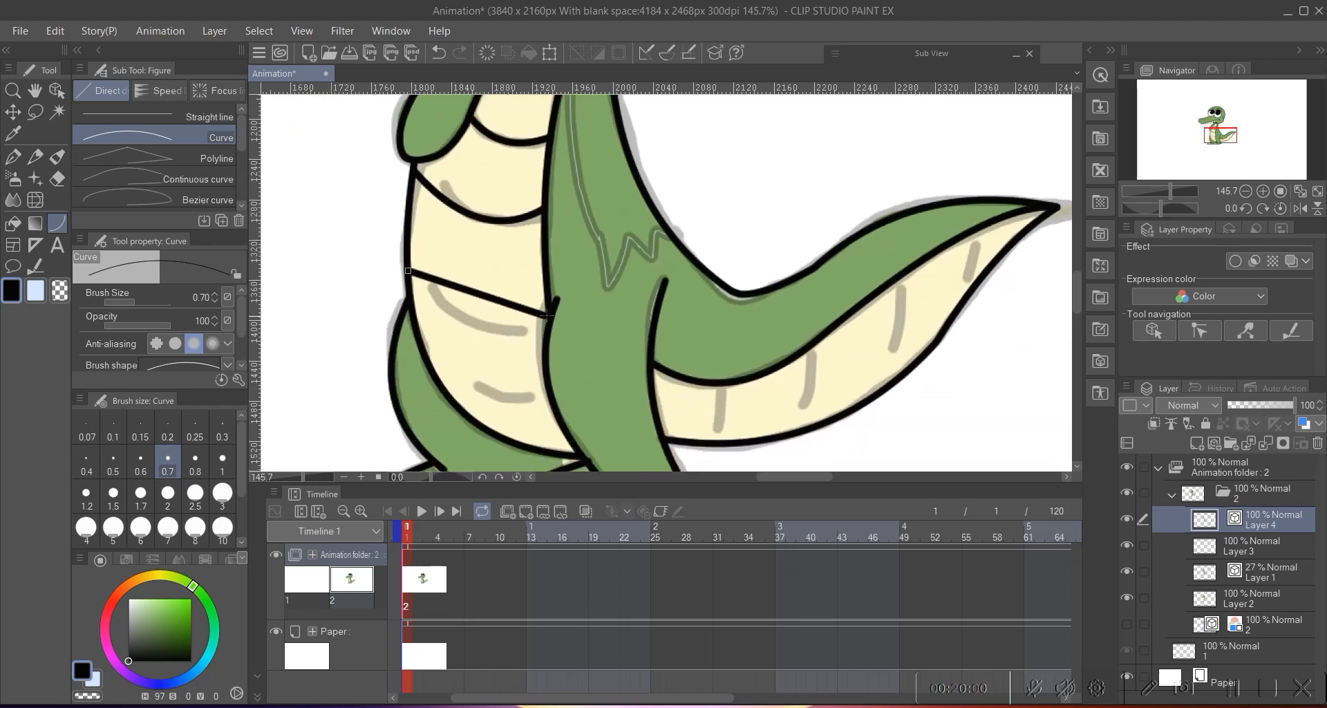
{"action": "left_click", "coordinate": [475, 367]}
{"action": "mouse_move", "coordinate": [448, 383]}
{"action": "left_mouse_down"}
{"action": "mouse_move", "coordinate": [441, 334]}
{"action": "mouse_move", "coordinate": [550, 350]}
{"action": "mouse_move", "coordinate": [495, 265]}
{"action": "left_mouse_up"}
{"action": "left_click", "coordinate": [493, 370]}
- Ink the short curved stripes across the cream underside of the tail
{"action": "left_click_drag", "start_coordinate": [643, 265], "coordinate": [644, 317]}
{"action": "left_click", "coordinate": [688, 287]}
{"action": "mouse_move", "coordinate": [733, 238]}
{"action": "left_mouse_down"}
{"action": "mouse_move", "coordinate": [677, 239]}
{"action": "mouse_move", "coordinate": [677, 299]}
{"action": "left_mouse_up"}
{"action": "left_click", "coordinate": [699, 259]}
{"action": "mouse_move", "coordinate": [766, 164]}
{"action": "left_mouse_down"}
{"action": "mouse_move", "coordinate": [697, 216]}
{"action": "mouse_move", "coordinate": [698, 298]}
{"action": "left_mouse_up"}
{"action": "left_click_drag", "start_coordinate": [772, 199], "coordinate": [774, 205]}
{"action": "left_click", "coordinate": [778, 186]}
{"action": "scroll", "coordinate": [746, 190], "scroll_direction": "down", "scroll_amount": 5}
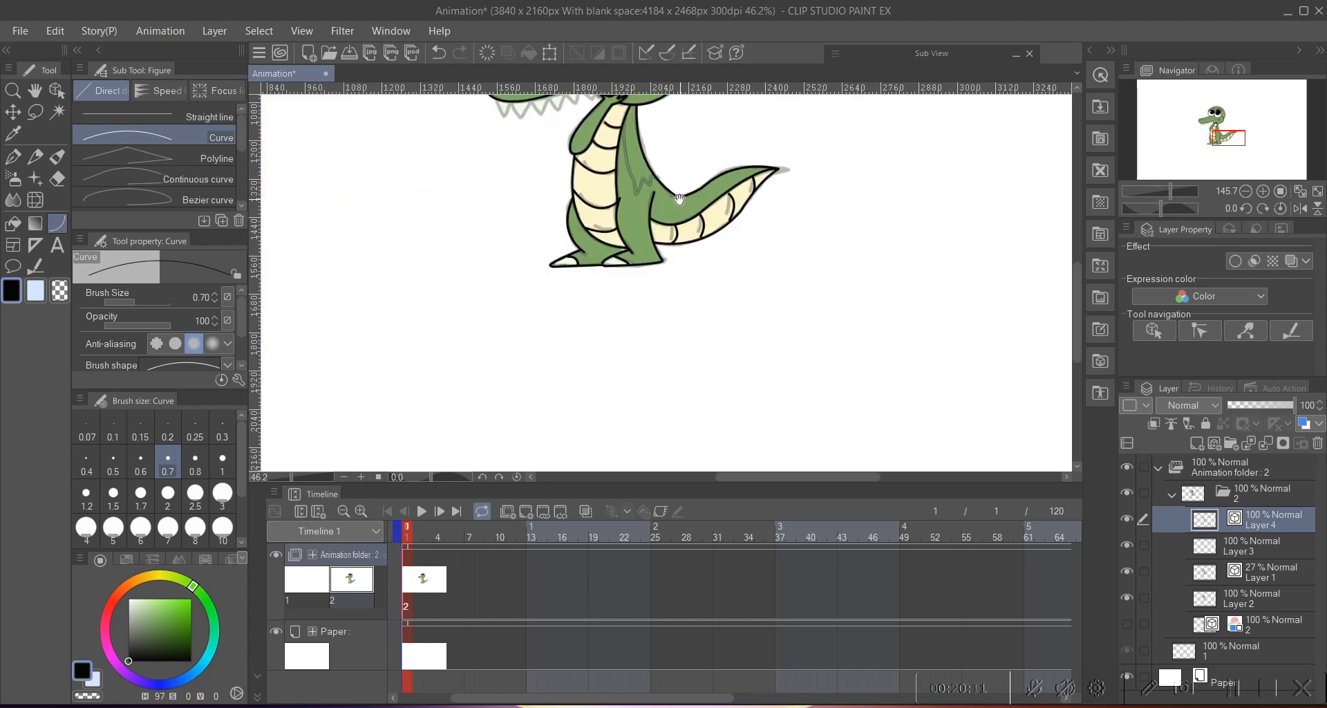
- Ink the long front edge of the hanging arm from the neck down to the hand
{"action": "left_click_drag", "start_coordinate": [679, 185], "coordinate": [656, 235]}
{"action": "scroll", "coordinate": [607, 190], "scroll_direction": "up", "scroll_amount": 4}
{"action": "left_click_drag", "start_coordinate": [609, 193], "coordinate": [573, 197]}
{"action": "left_click_drag", "start_coordinate": [571, 139], "coordinate": [592, 277]}
{"action": "left_click", "coordinate": [570, 252]}
- Ink the zigzag fingers of the hanging hand above the hip
{"action": "scroll", "coordinate": [589, 263], "scroll_direction": "up", "scroll_amount": 5}
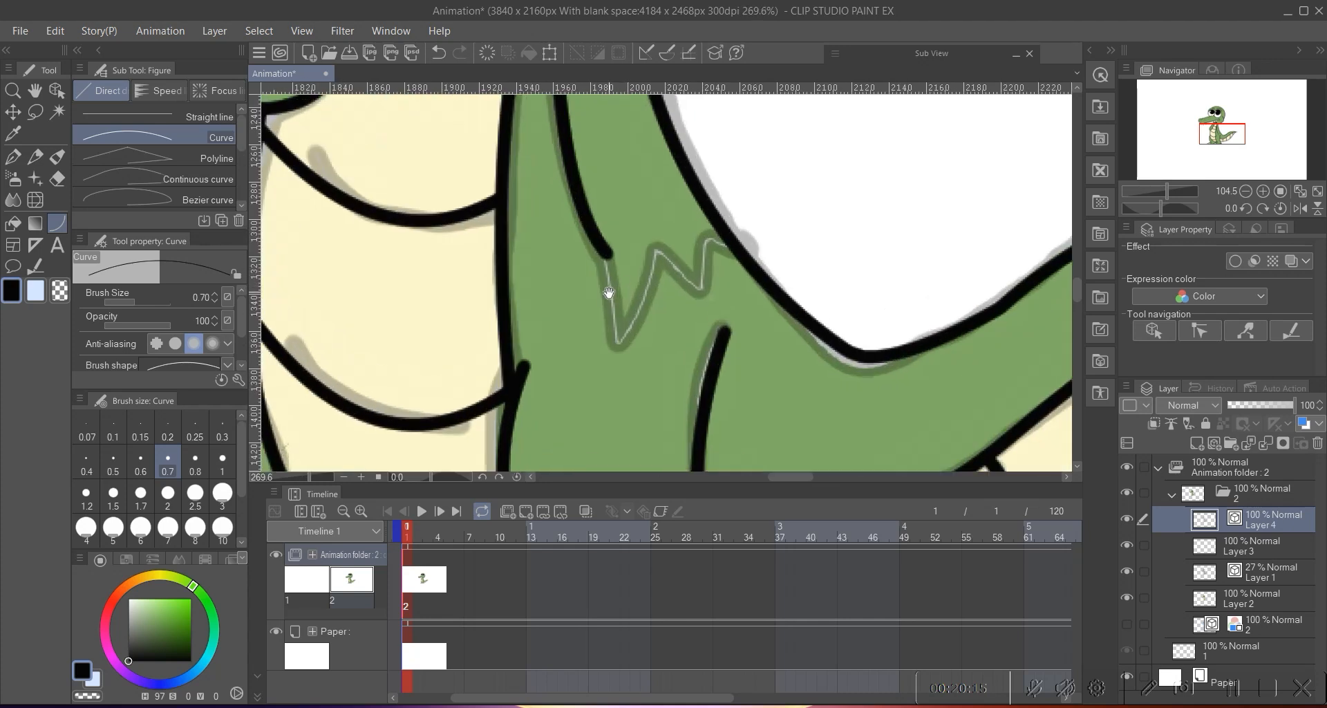
{"action": "mouse_move", "coordinate": [587, 209]}
{"action": "left_mouse_down"}
{"action": "mouse_move", "coordinate": [594, 302]}
{"action": "mouse_move", "coordinate": [639, 201]}
{"action": "mouse_move", "coordinate": [679, 246]}
{"action": "mouse_move", "coordinate": [688, 195]}
{"action": "left_mouse_up"}
{"action": "left_click", "coordinate": [606, 279]}
{"action": "left_click", "coordinate": [622, 259]}
{"action": "left_click", "coordinate": [664, 230]}
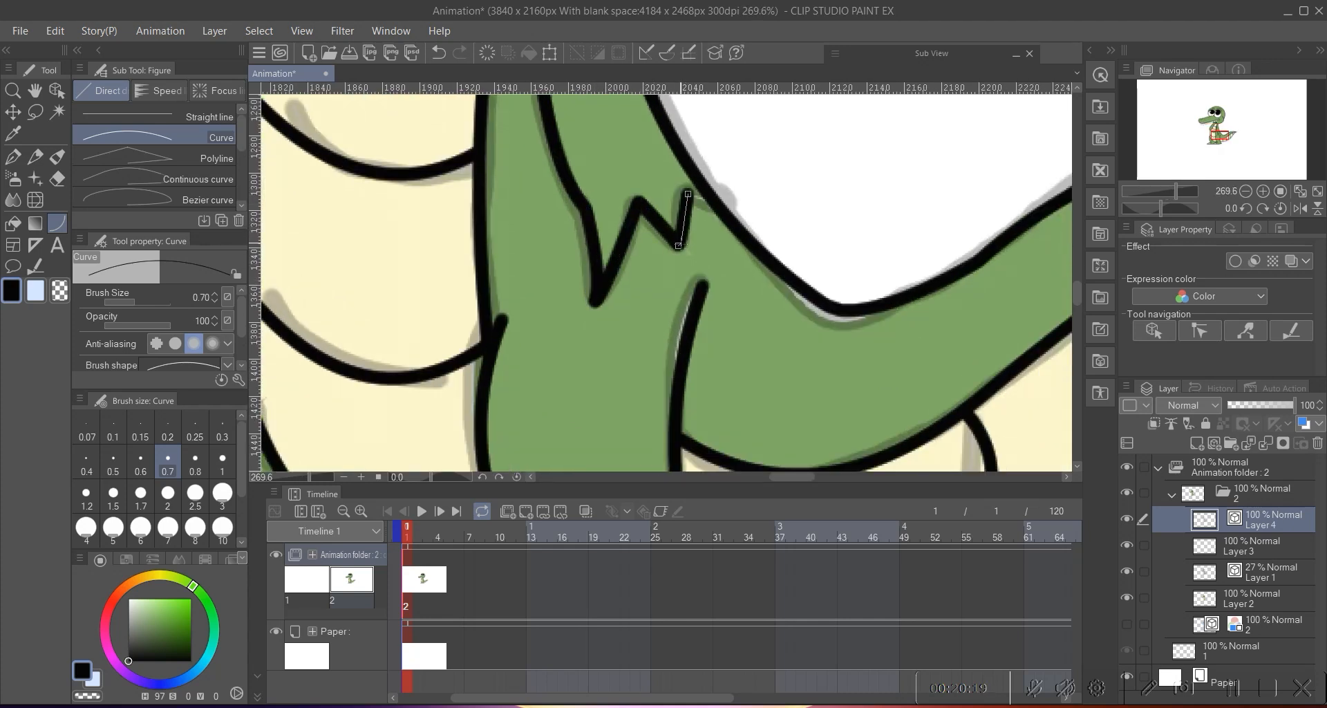
- Ink the two arched nostrils and the small crease lines on the snout
{"action": "scroll", "coordinate": [717, 215], "scroll_direction": "down", "scroll_amount": 6}
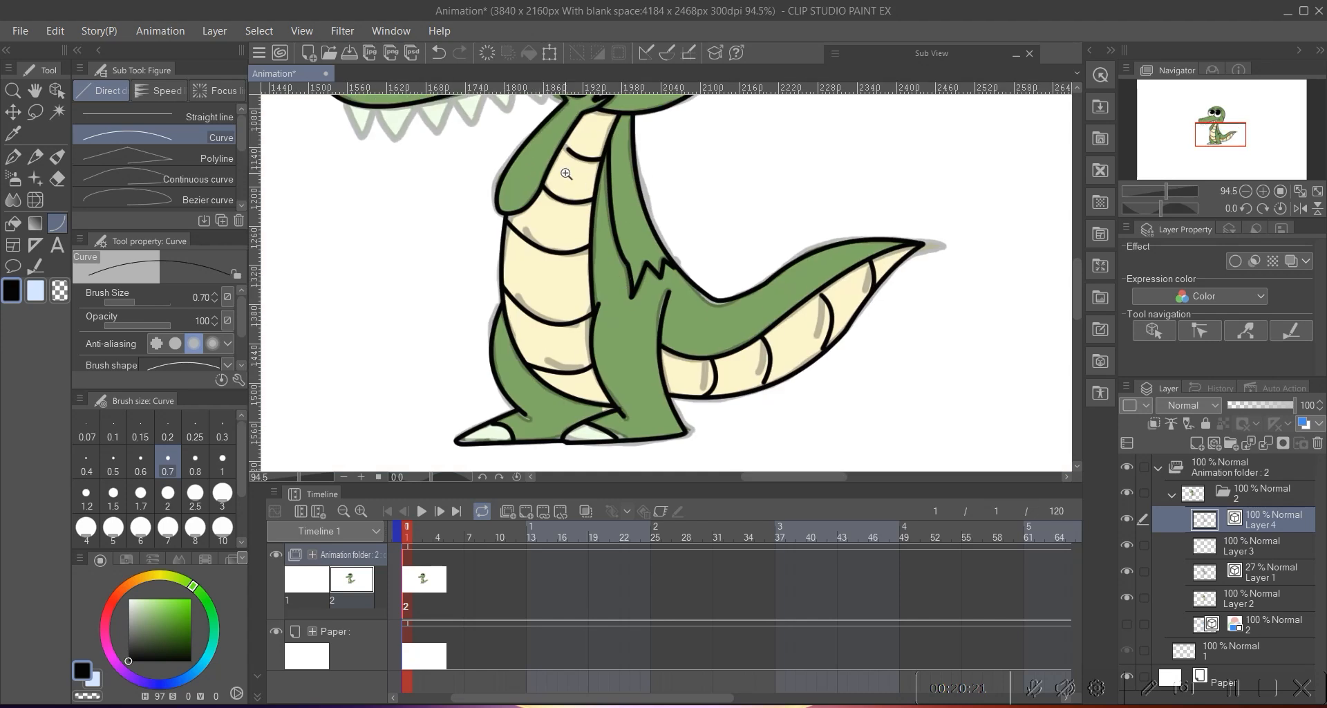
{"action": "scroll", "coordinate": [401, 205], "scroll_direction": "up", "scroll_amount": 5}
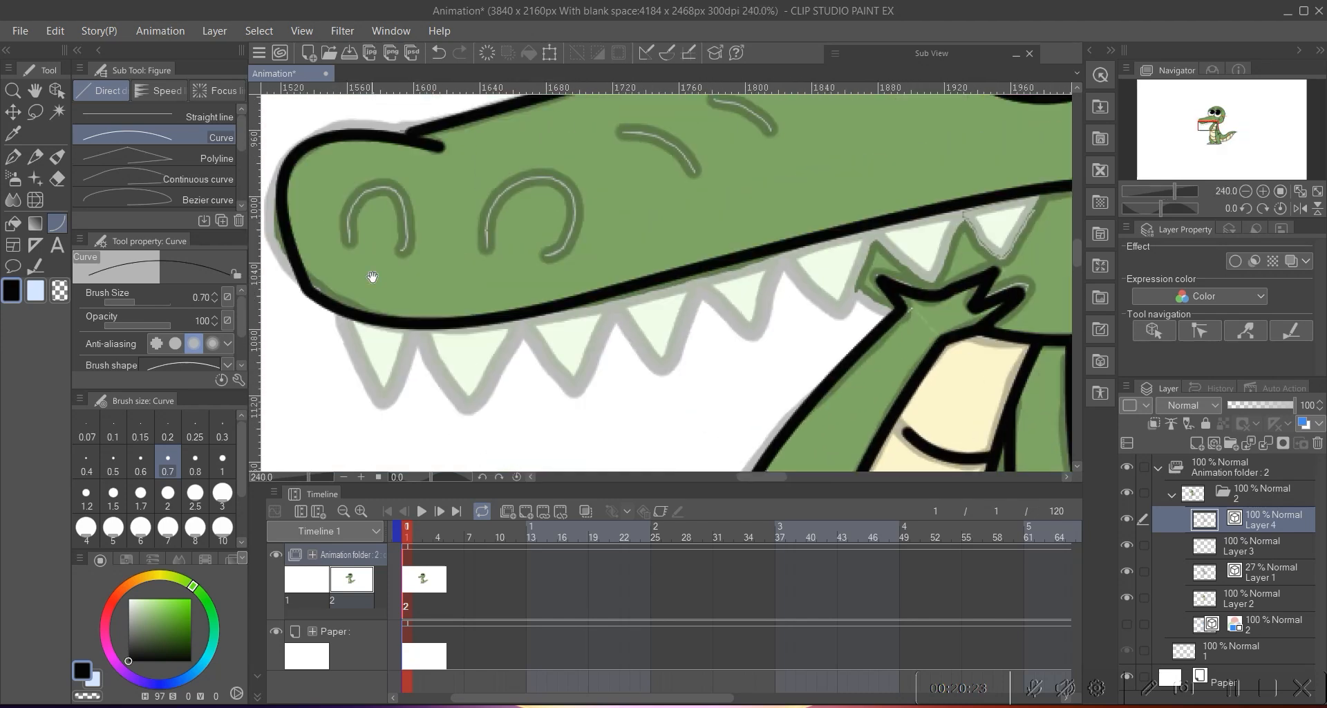
{"action": "left_click_drag", "start_coordinate": [351, 243], "coordinate": [555, 254]}
{"action": "left_click", "coordinate": [379, 131]}
{"action": "left_click", "coordinate": [551, 127]}
{"action": "mouse_move", "coordinate": [551, 128]}
{"action": "left_mouse_down"}
{"action": "mouse_move", "coordinate": [436, 168]}
{"action": "mouse_move", "coordinate": [580, 214]}
{"action": "mouse_move", "coordinate": [540, 202]}
{"action": "left_mouse_up"}
{"action": "left_click", "coordinate": [588, 174]}
{"action": "mouse_move", "coordinate": [552, 167]}
{"action": "left_mouse_down"}
{"action": "mouse_move", "coordinate": [607, 195]}
{"action": "mouse_move", "coordinate": [543, 205]}
{"action": "left_mouse_up"}
{"action": "left_click", "coordinate": [608, 166]}
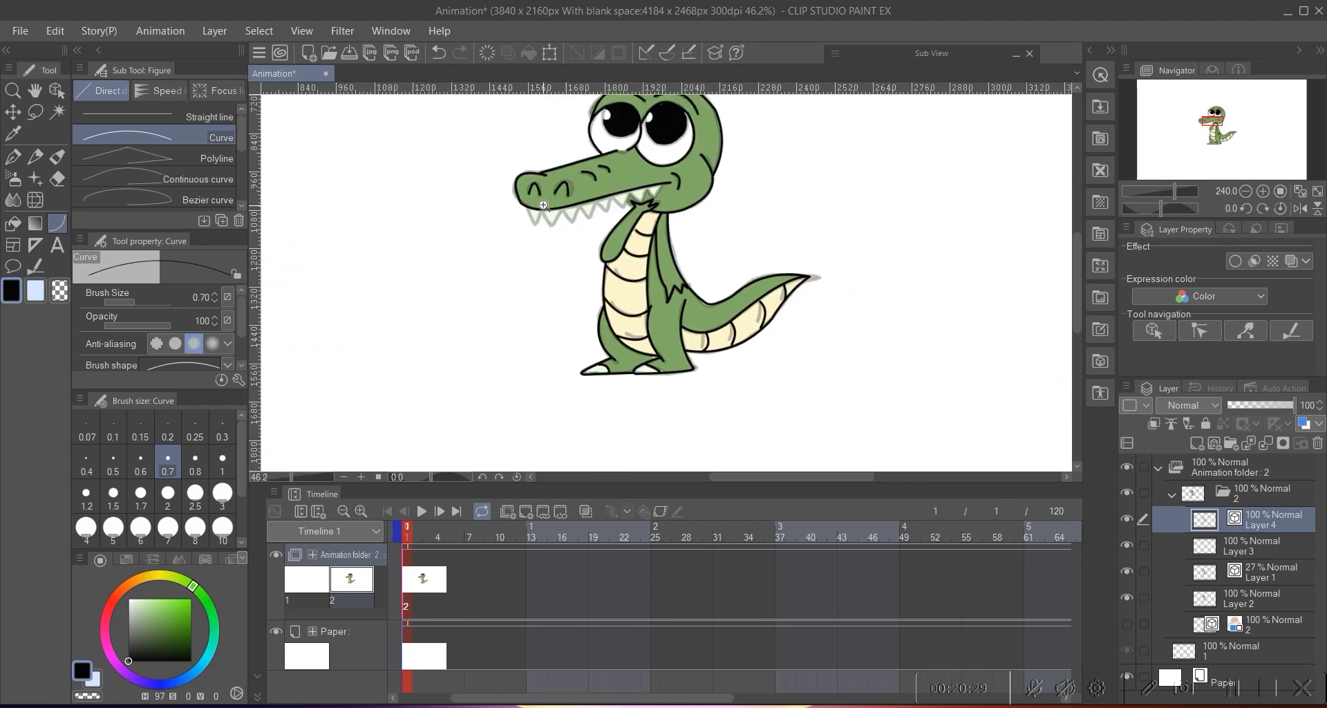
- Ink the pointed teeth along the front part of the upper jaw
{"action": "scroll", "coordinate": [544, 206], "scroll_direction": "up", "scroll_amount": 5}
{"action": "left_click_drag", "start_coordinate": [399, 199], "coordinate": [422, 258]}
{"action": "left_click", "coordinate": [422, 259]}
{"action": "left_click_drag", "start_coordinate": [442, 206], "coordinate": [422, 260]}
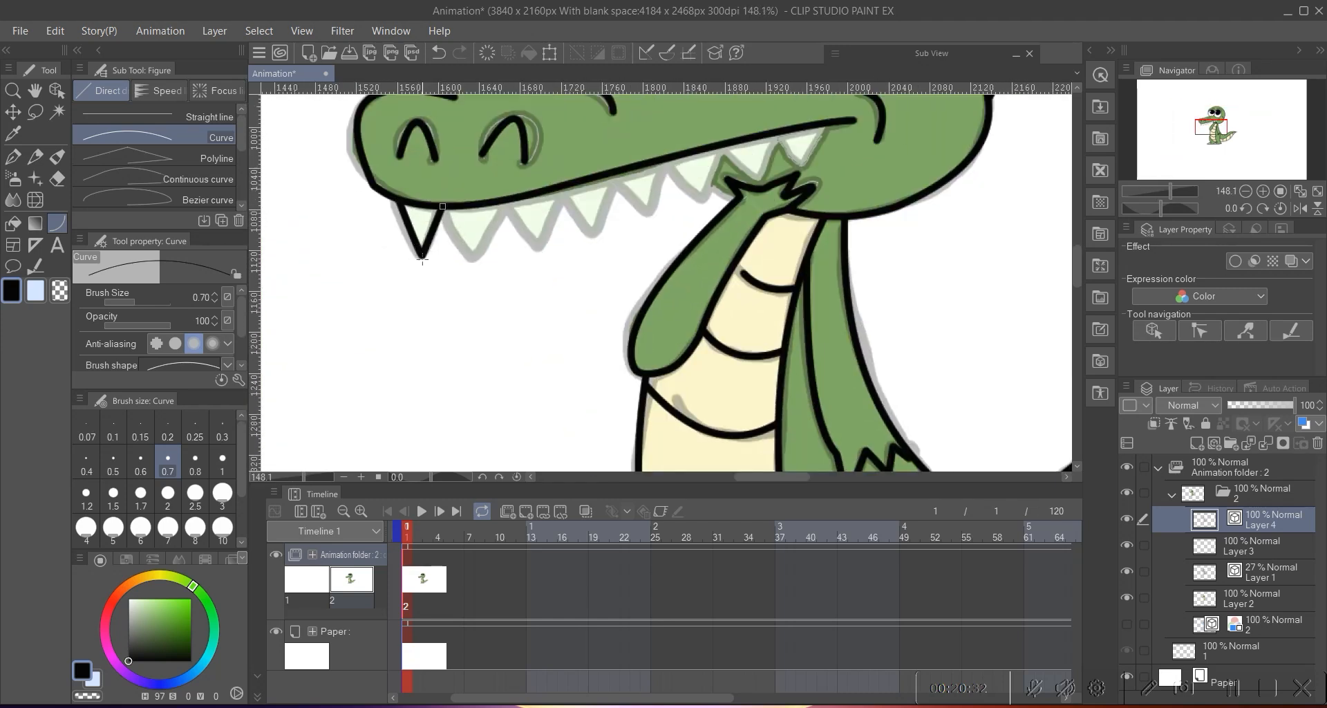
{"action": "left_click", "coordinate": [476, 247]}
{"action": "left_click_drag", "start_coordinate": [491, 231], "coordinate": [475, 253]}
{"action": "left_click_drag", "start_coordinate": [505, 206], "coordinate": [542, 247]}
{"action": "left_click", "coordinate": [542, 247]}
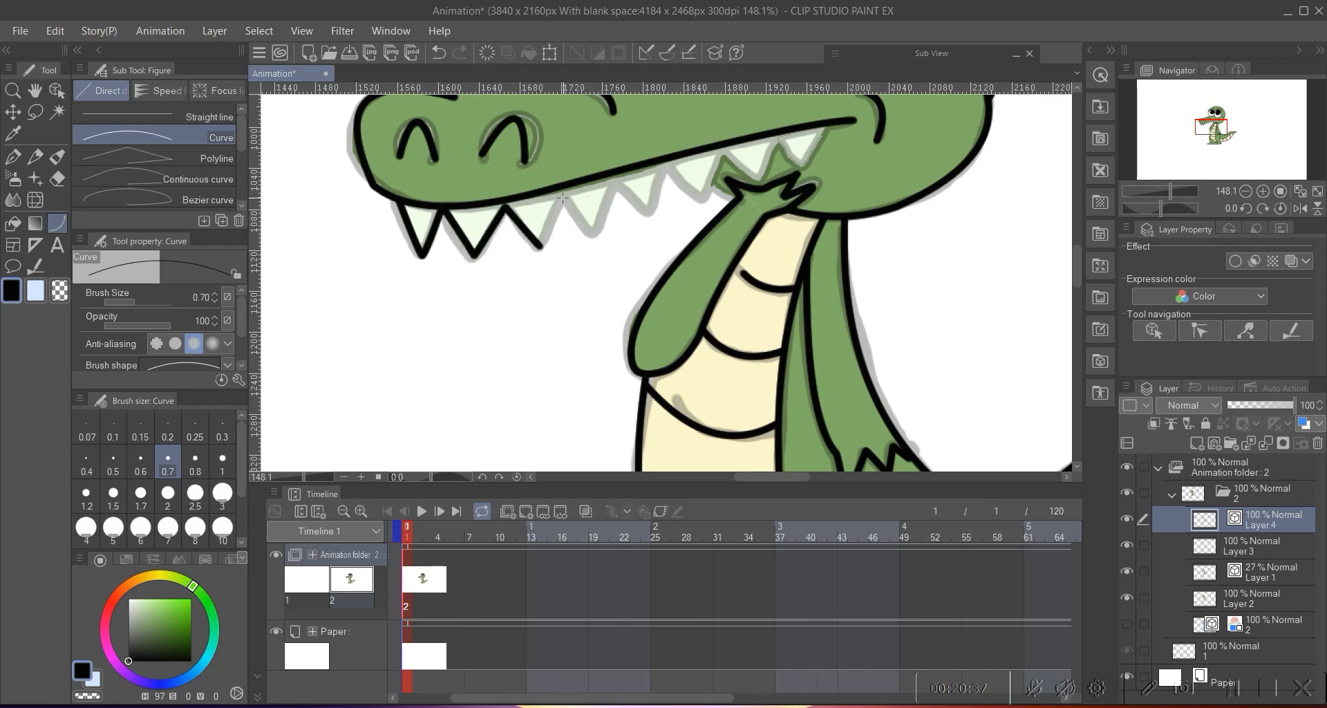
{"action": "mouse_move", "coordinate": [563, 195]}
{"action": "left_mouse_down"}
{"action": "mouse_move", "coordinate": [593, 226]}
{"action": "mouse_move", "coordinate": [511, 225]}
{"action": "mouse_move", "coordinate": [568, 227]}
{"action": "left_mouse_up"}
{"action": "left_click", "coordinate": [593, 227]}
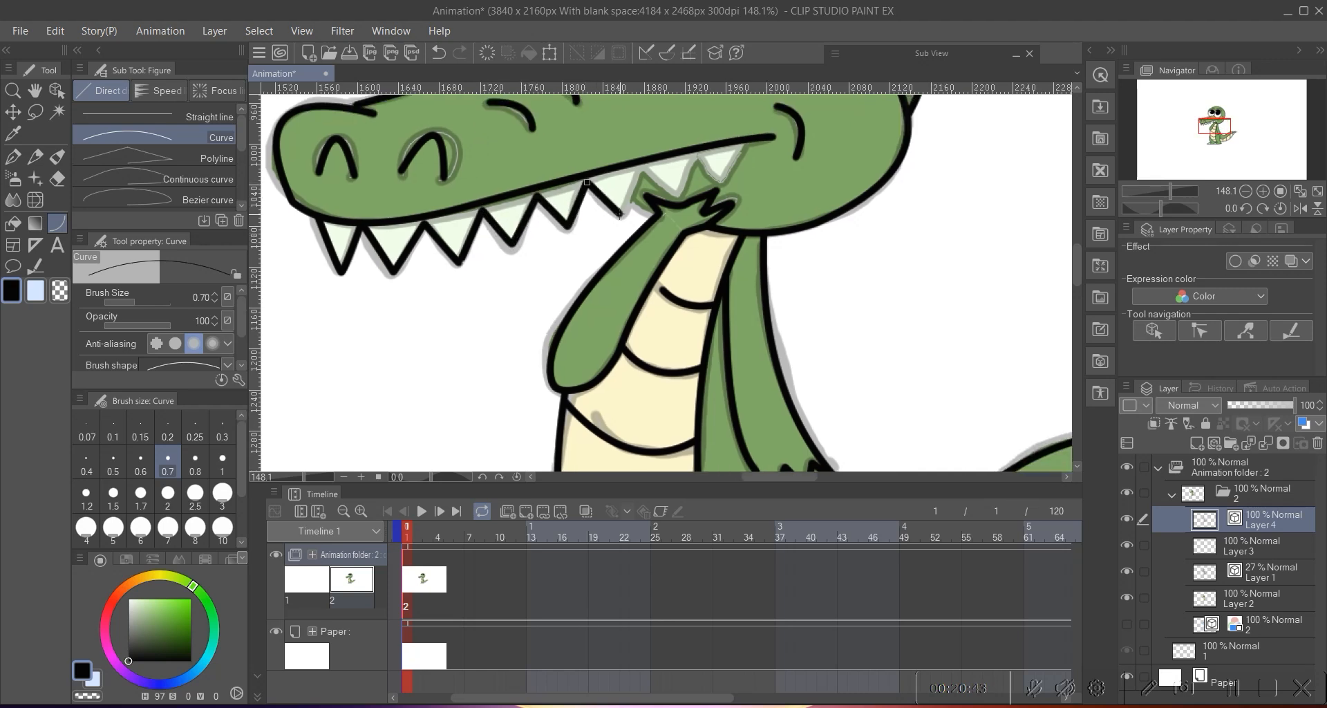
- Ink the remaining teeth at the back of the jaw, up to the mouth corner
{"action": "left_click_drag", "start_coordinate": [640, 169], "coordinate": [621, 212]}
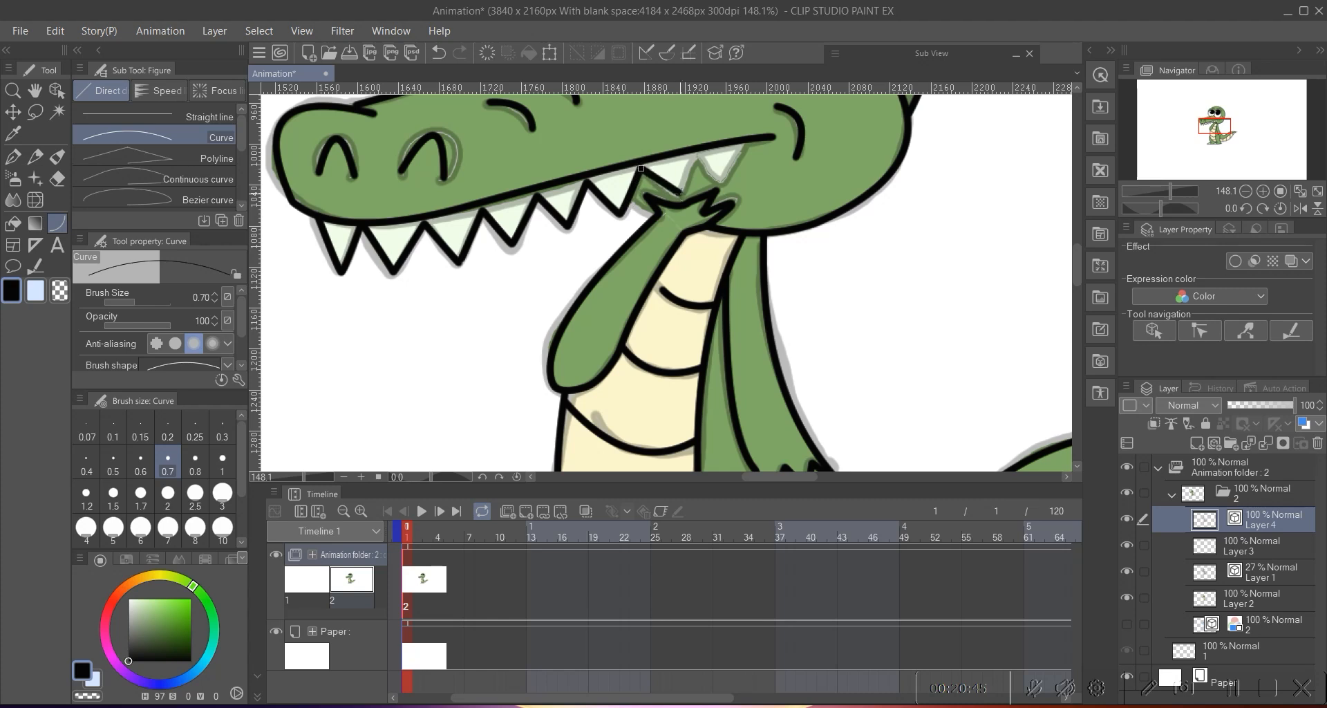
{"action": "left_click_drag", "start_coordinate": [701, 147], "coordinate": [683, 191]}
{"action": "left_click_drag", "start_coordinate": [702, 148], "coordinate": [722, 183]}
{"action": "left_click_drag", "start_coordinate": [749, 143], "coordinate": [656, 233]}
{"action": "left_click", "coordinate": [732, 174]}
- Hide the 27% opacity sketch layer, Layer 1
{"action": "left_click_drag", "start_coordinate": [675, 230], "coordinate": [600, 267]}
{"action": "scroll", "coordinate": [601, 267], "scroll_direction": "up", "scroll_amount": 5}
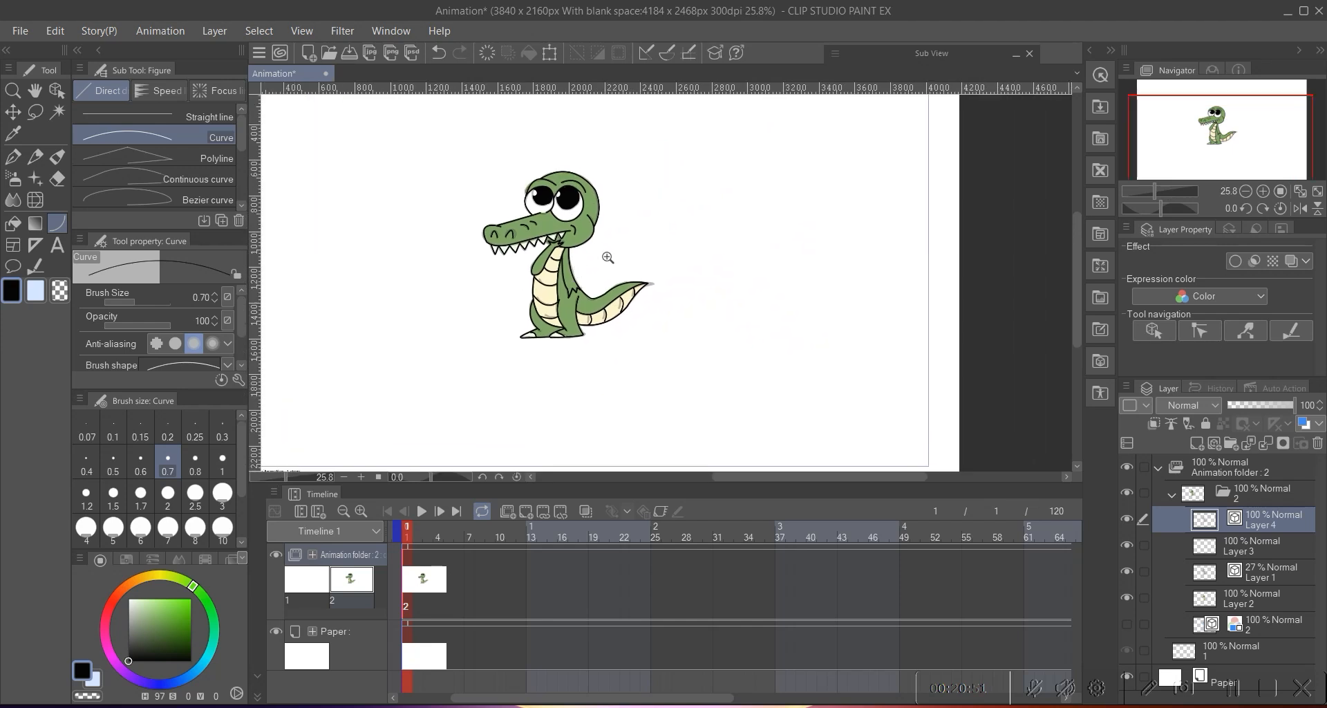
{"action": "left_click", "coordinate": [1255, 573]}
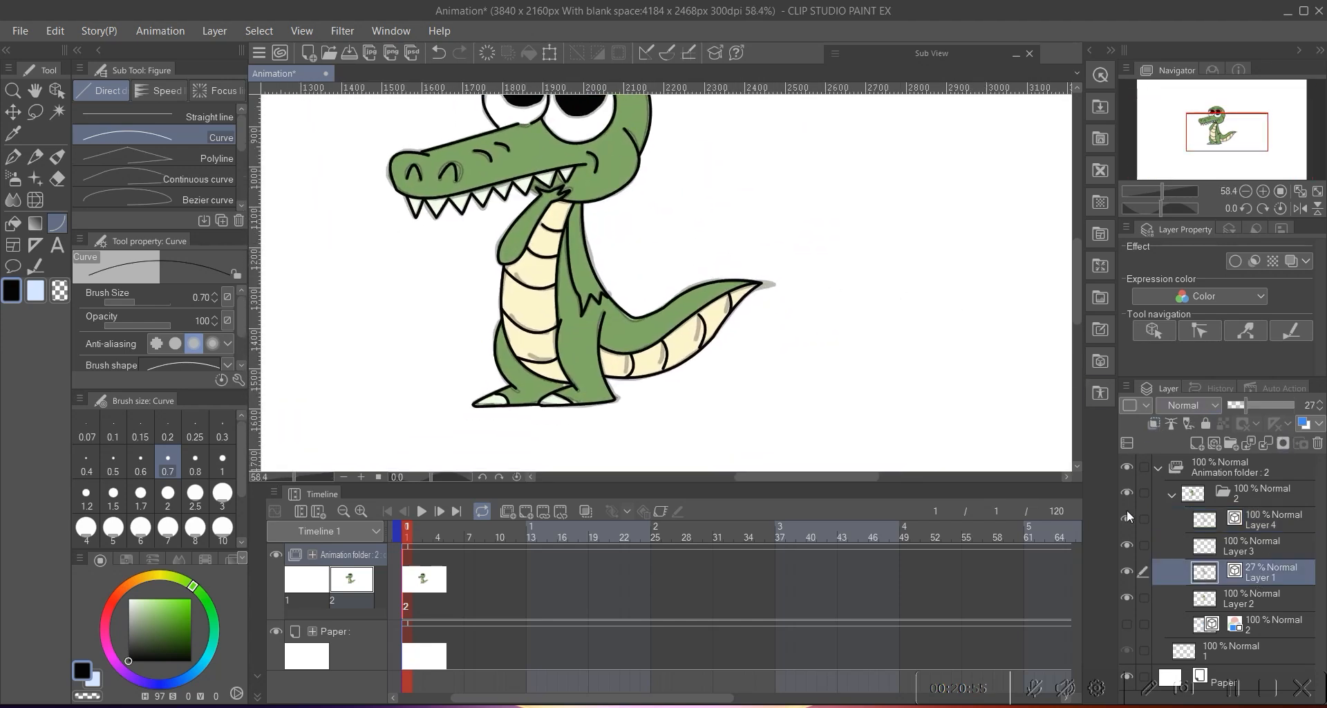
{"action": "left_click", "coordinate": [1127, 571]}
{"action": "scroll", "coordinate": [580, 254], "scroll_direction": "down", "scroll_amount": 3}
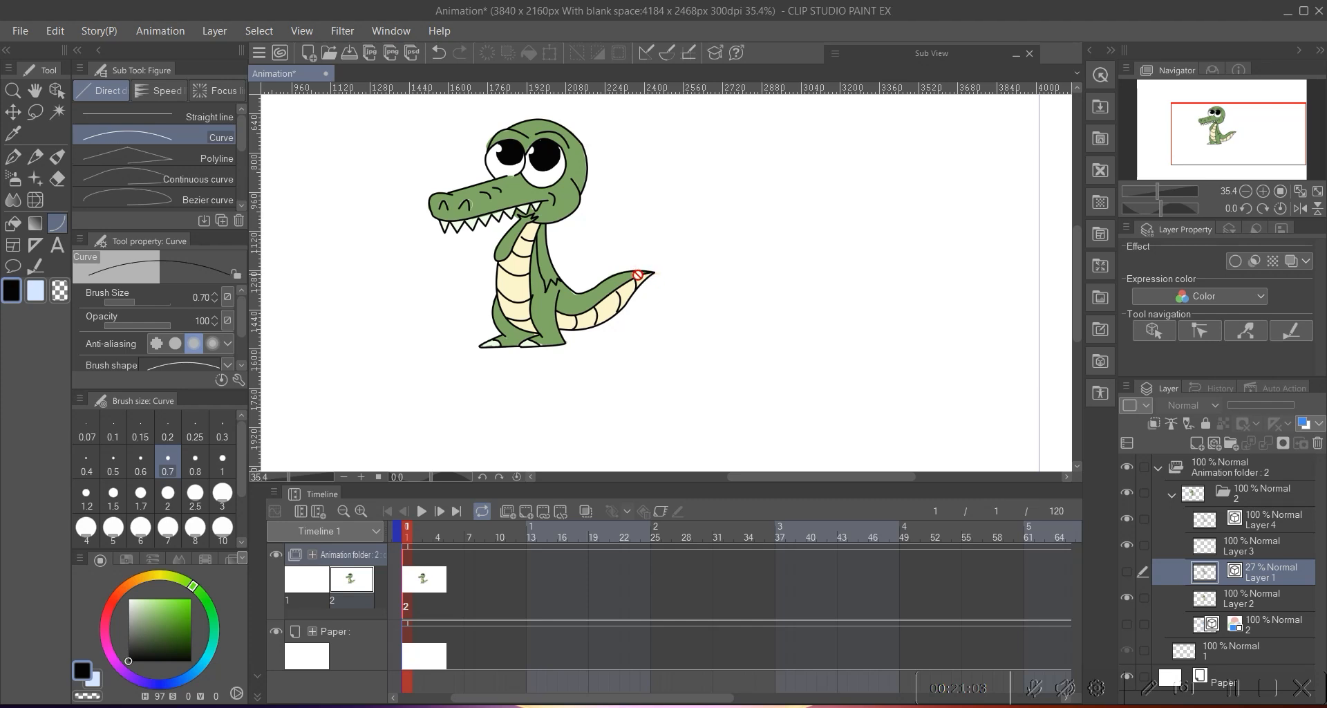
{"action": "scroll", "coordinate": [636, 268], "scroll_direction": "up", "scroll_amount": 4}
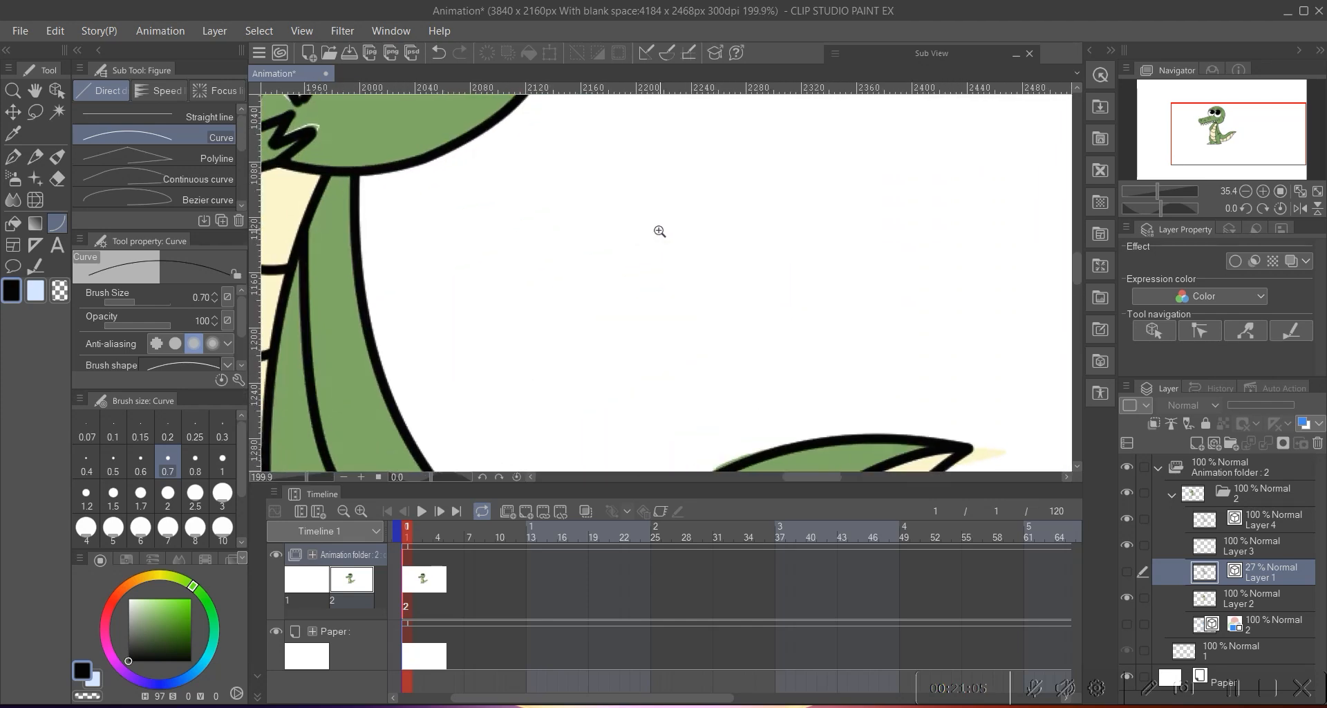
{"action": "scroll", "coordinate": [601, 236], "scroll_direction": "down", "scroll_amount": 3}
{"action": "scroll", "coordinate": [452, 288], "scroll_direction": "up", "scroll_amount": 5}
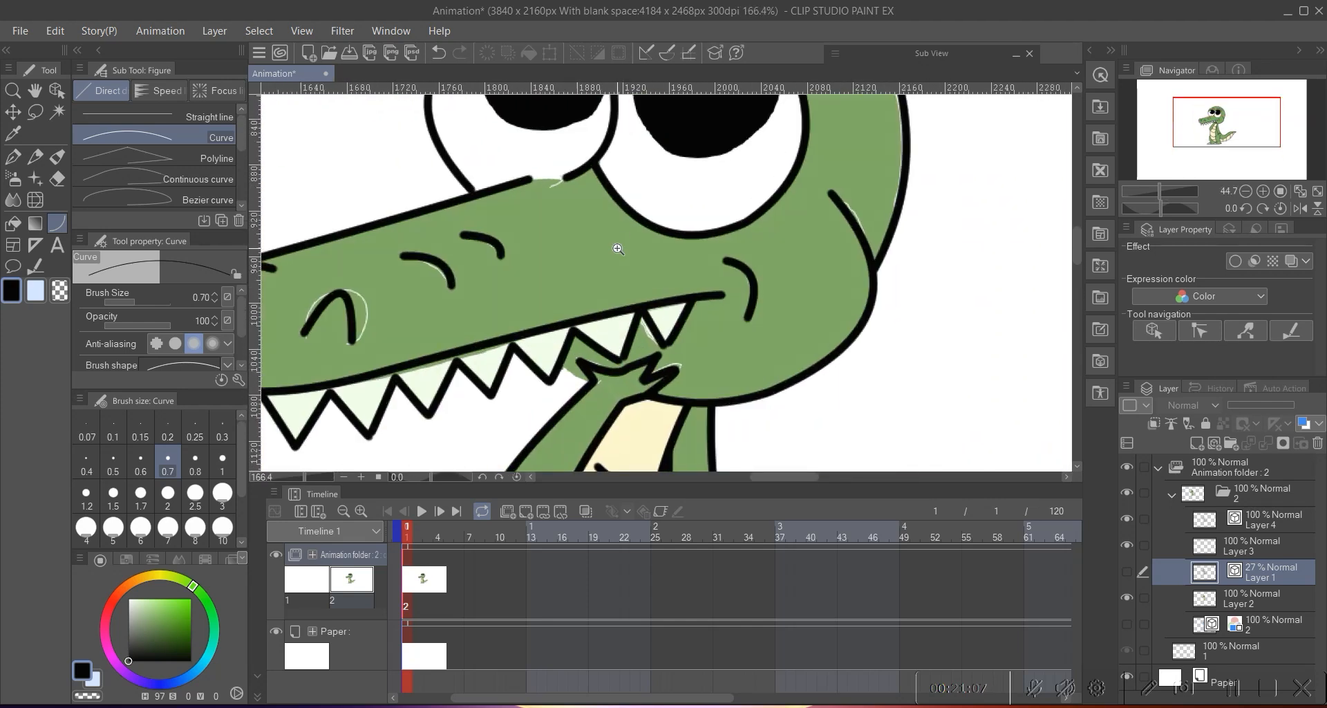
{"action": "scroll", "coordinate": [477, 265], "scroll_direction": "down", "scroll_amount": 3}
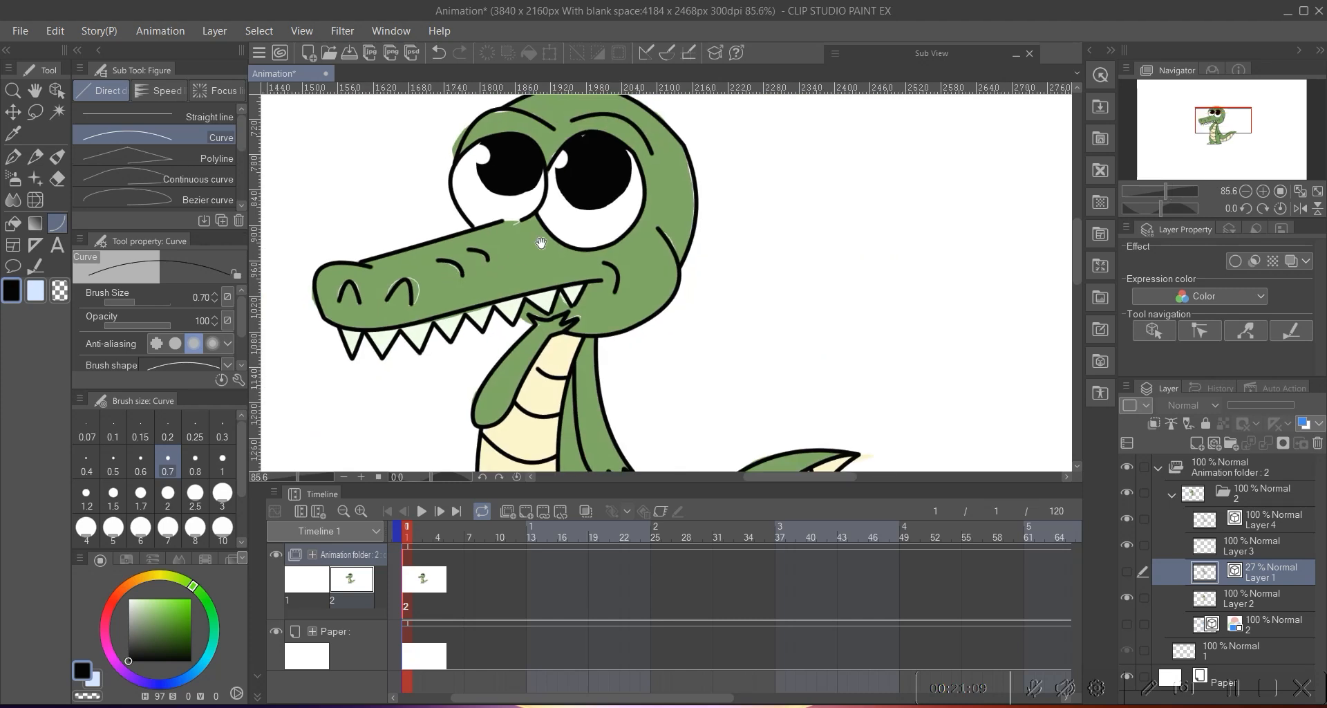
- Show Layer 1 again at 100% opacity and hide the Layer 4 line art
{"action": "left_click", "coordinate": [1127, 572]}
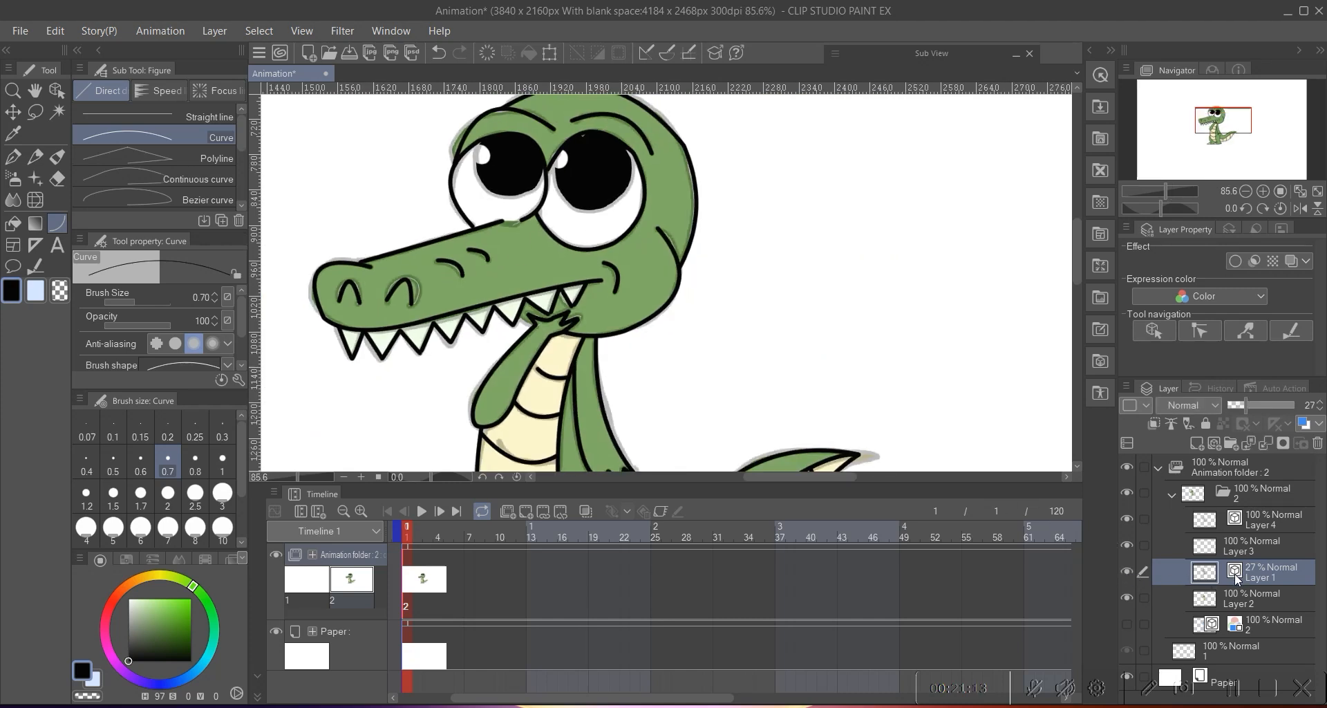
{"action": "scroll", "coordinate": [523, 161], "scroll_direction": "down", "scroll_amount": 2}
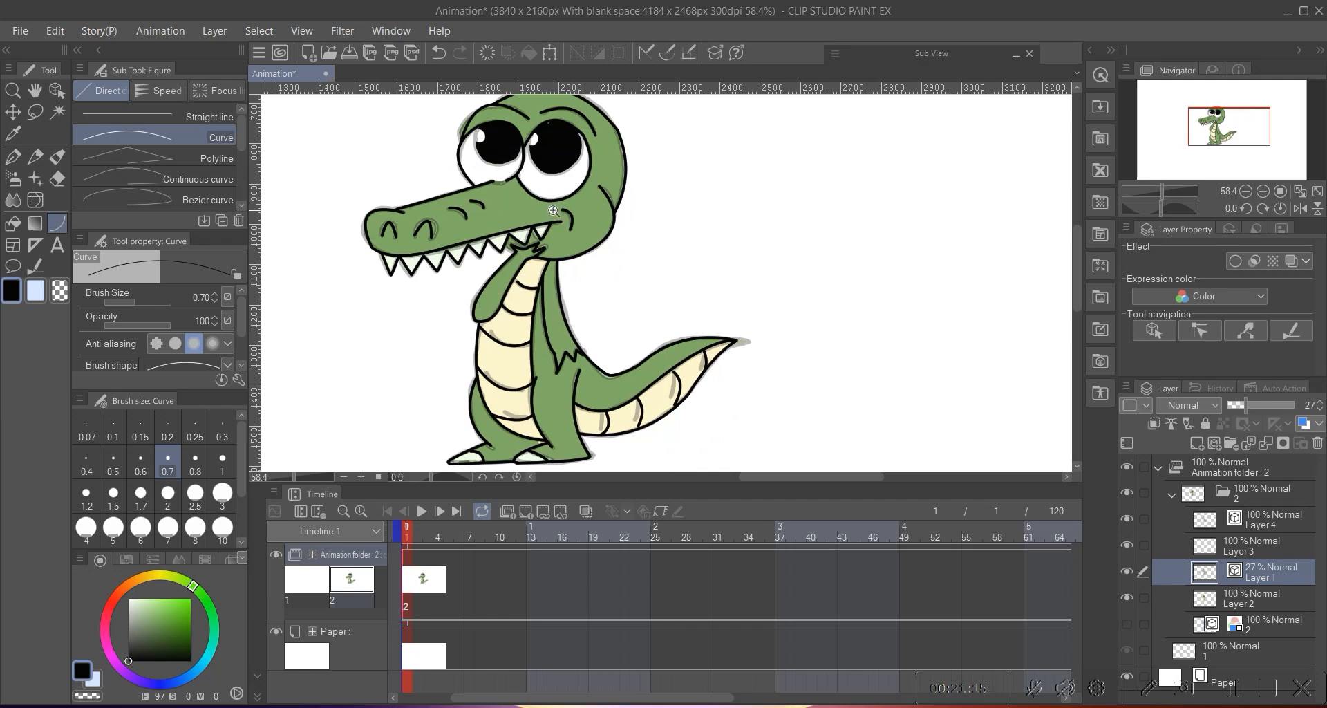
{"action": "scroll", "coordinate": [553, 211], "scroll_direction": "down", "scroll_amount": 2}
{"action": "left_click", "coordinate": [1126, 520]}
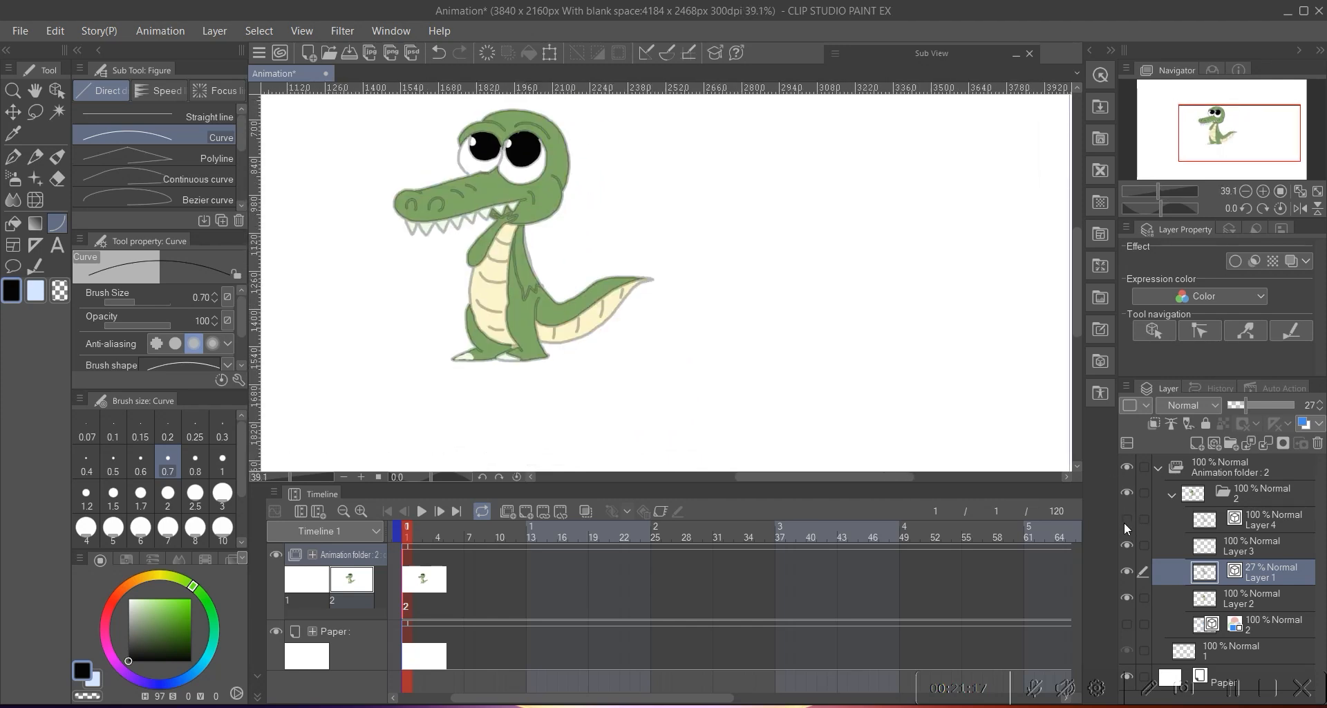
{"action": "left_click", "coordinate": [1127, 522]}
{"action": "left_click", "coordinate": [1127, 522]}
{"action": "left_click_drag", "start_coordinate": [1249, 404], "coordinate": [1323, 414]}
{"action": "left_click_drag", "start_coordinate": [549, 272], "coordinate": [552, 291]}
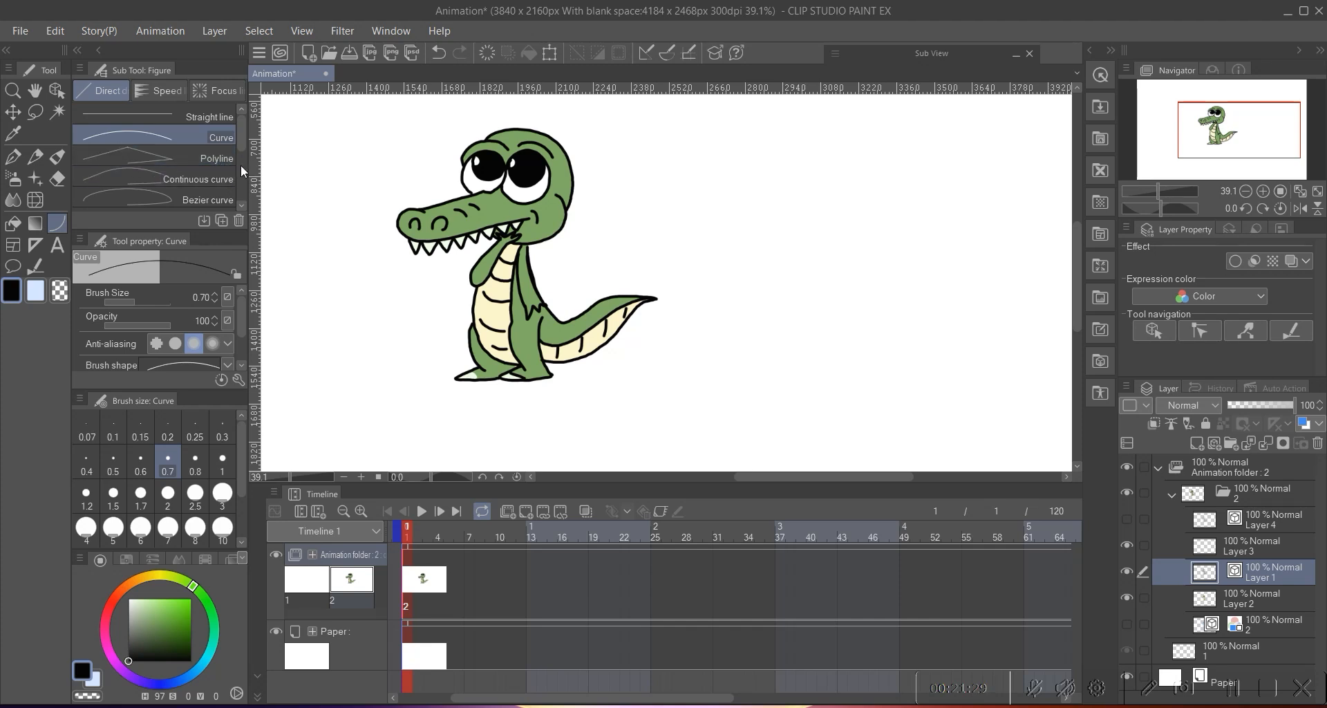
- Try a test stroke with the Curve tool in the empty area beside the crocodile, and undo it
{"action": "left_click_drag", "start_coordinate": [510, 240], "coordinate": [405, 232]}
{"action": "left_click", "coordinate": [554, 205], "text": "ctrl"}
{"action": "mouse_move", "coordinate": [601, 190]}
{"action": "left_mouse_down"}
{"action": "mouse_move", "coordinate": [516, 210]}
{"action": "mouse_move", "coordinate": [609, 188]}
{"action": "left_mouse_up"}
{"action": "key", "text": "ctrl+z"}
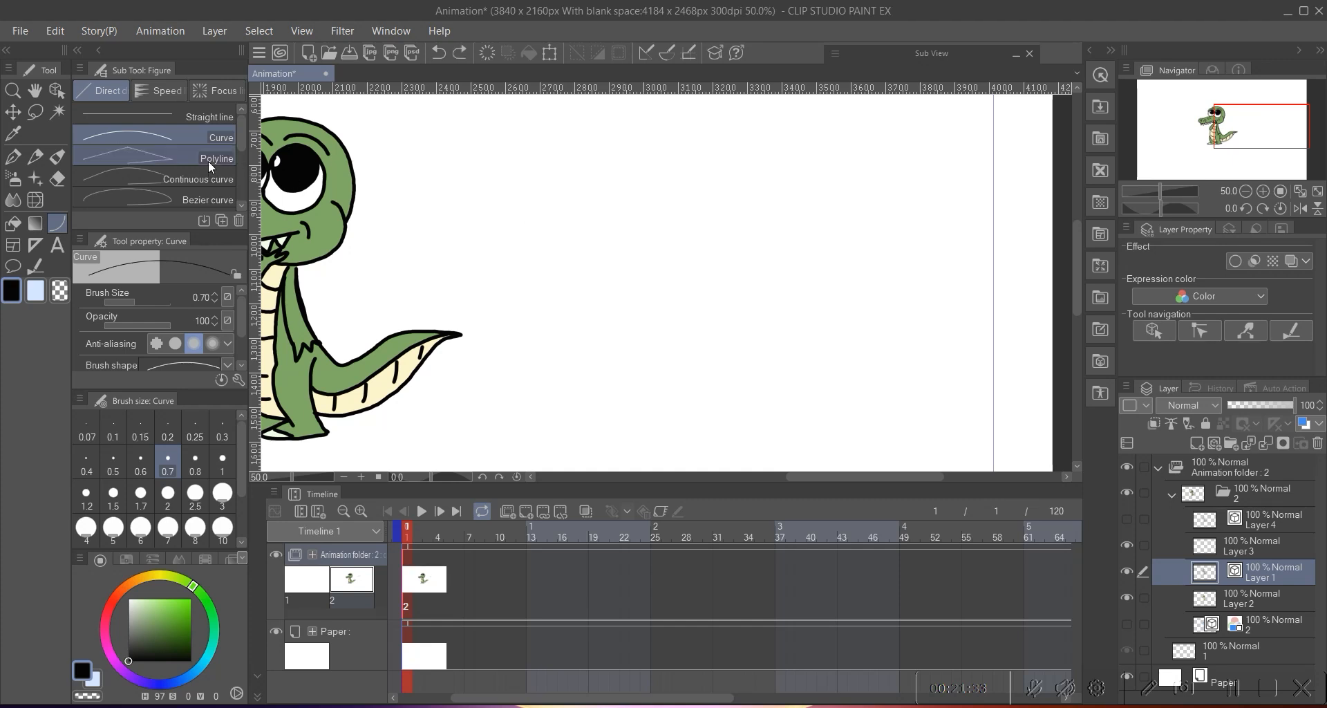
- Try the Polyline tool by drawing a many-sided closed shape in the empty area beside the crocodile, and undo it
{"action": "left_click", "coordinate": [208, 159]}
{"action": "left_click", "coordinate": [478, 238]}
{"action": "left_click", "coordinate": [613, 192]}
{"action": "left_click", "coordinate": [701, 329]}
{"action": "left_click", "coordinate": [636, 401]}
{"action": "left_click", "coordinate": [540, 403]}
{"action": "left_click", "coordinate": [508, 318]}
{"action": "left_click", "coordinate": [441, 248]}
{"action": "double_click", "coordinate": [478, 237]}
{"action": "scroll", "coordinate": [569, 275], "scroll_direction": "down", "scroll_amount": 2}
{"action": "left_click_drag", "start_coordinate": [550, 182], "coordinate": [564, 155]}
{"action": "key", "text": "ctrl+z"}
{"action": "key", "text": "ctrl+z"}
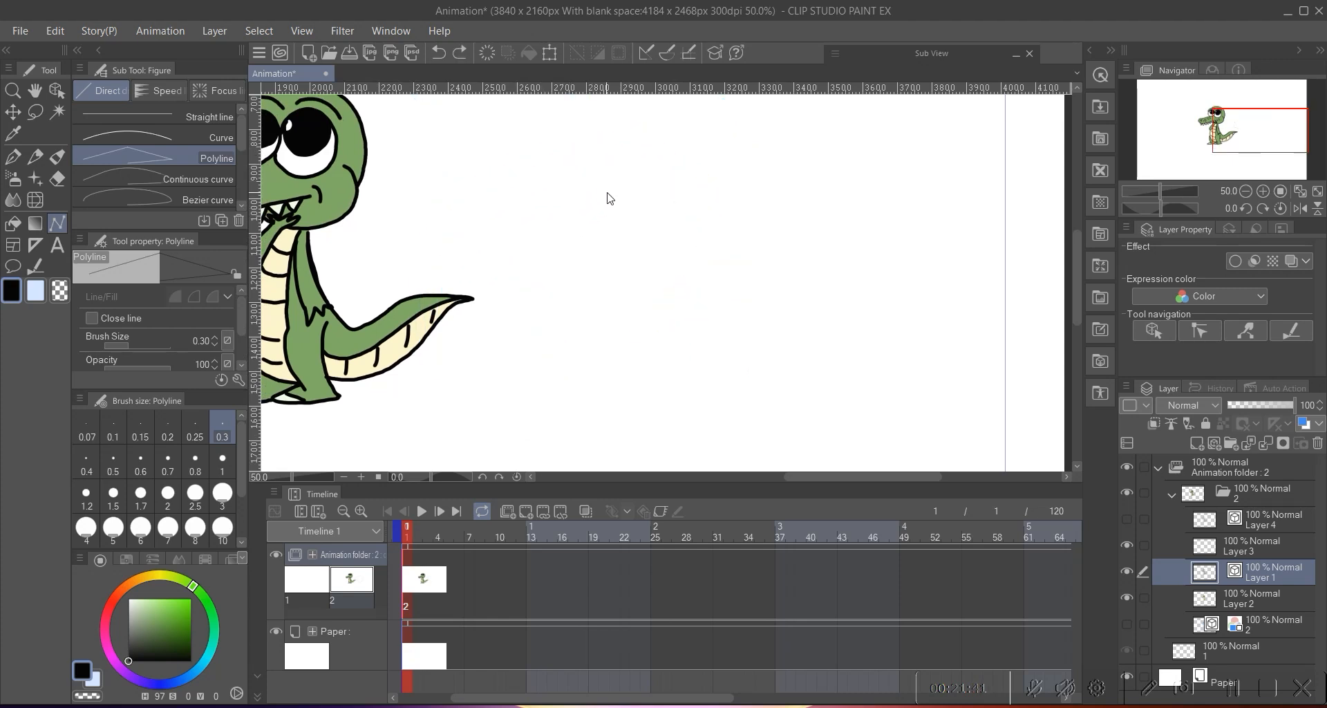
- Try the Continuous curve tool by drawing a looping, many-point line beside the crocodile, and undo it
{"action": "left_click", "coordinate": [210, 177]}
{"action": "left_click", "coordinate": [537, 239]}
{"action": "left_click", "coordinate": [708, 194]}
{"action": "left_click", "coordinate": [625, 142]}
{"action": "left_click", "coordinate": [534, 198]}
{"action": "left_click", "coordinate": [553, 357]}
{"action": "left_click", "coordinate": [681, 318]}
{"action": "left_click", "coordinate": [719, 259]}
{"action": "left_click", "coordinate": [646, 231]}
{"action": "left_click", "coordinate": [622, 224]}
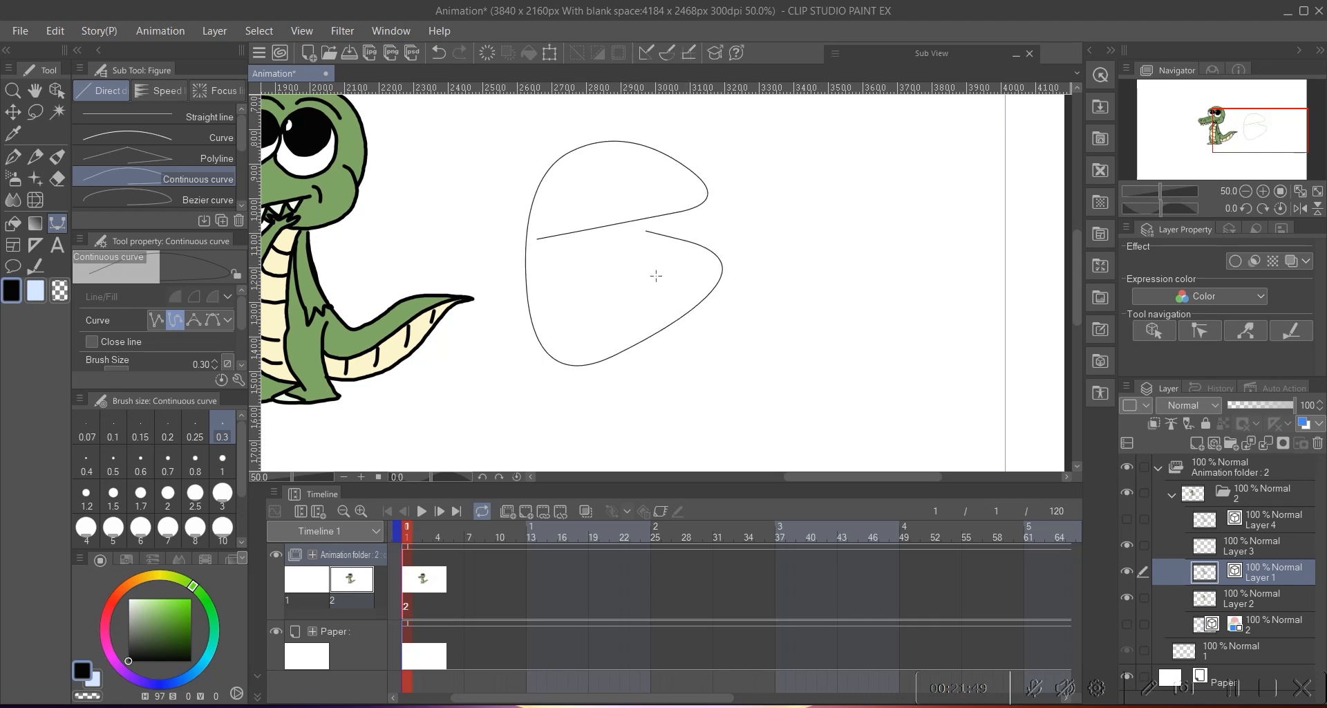
{"action": "key", "text": "ctrl+z"}
{"action": "key", "text": "ctrl+z"}
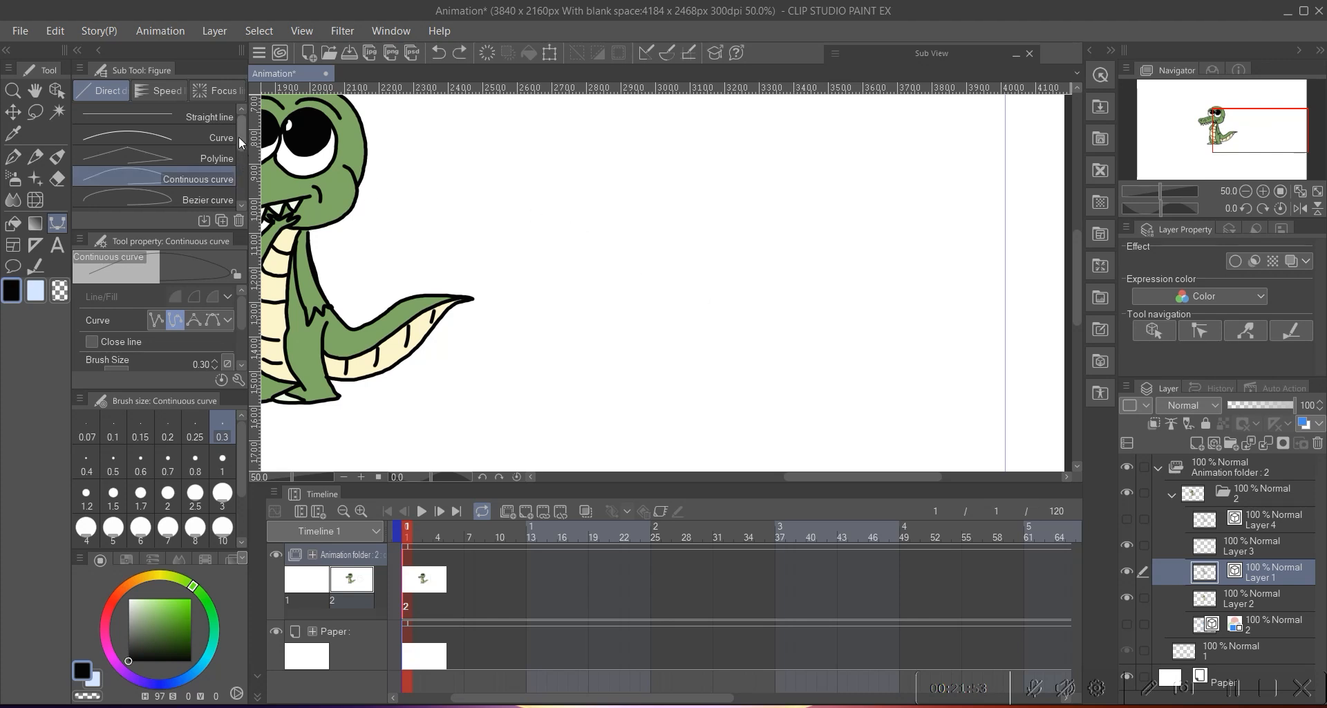
- Try the Bezier curve tool with several anchor points beside the crocodile, adjust a handle, and undo the curve
{"action": "left_click_drag", "start_coordinate": [239, 135], "coordinate": [242, 159]}
{"action": "left_click", "coordinate": [218, 135]}
{"action": "left_click", "coordinate": [571, 255]}
{"action": "left_click", "coordinate": [726, 207]}
{"action": "left_click_drag", "start_coordinate": [639, 167], "coordinate": [610, 154]}
{"action": "left_click_drag", "start_coordinate": [718, 153], "coordinate": [634, 218]}
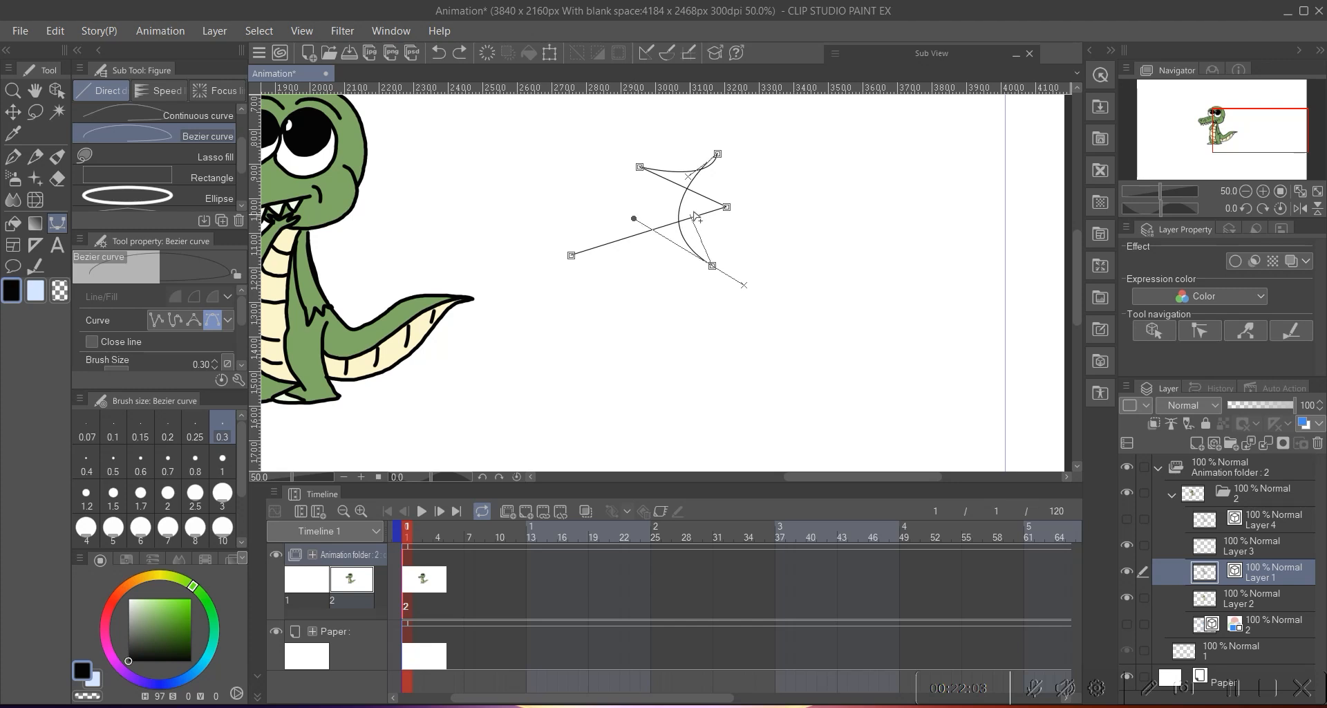
{"action": "left_click_drag", "start_coordinate": [689, 178], "coordinate": [711, 185]}
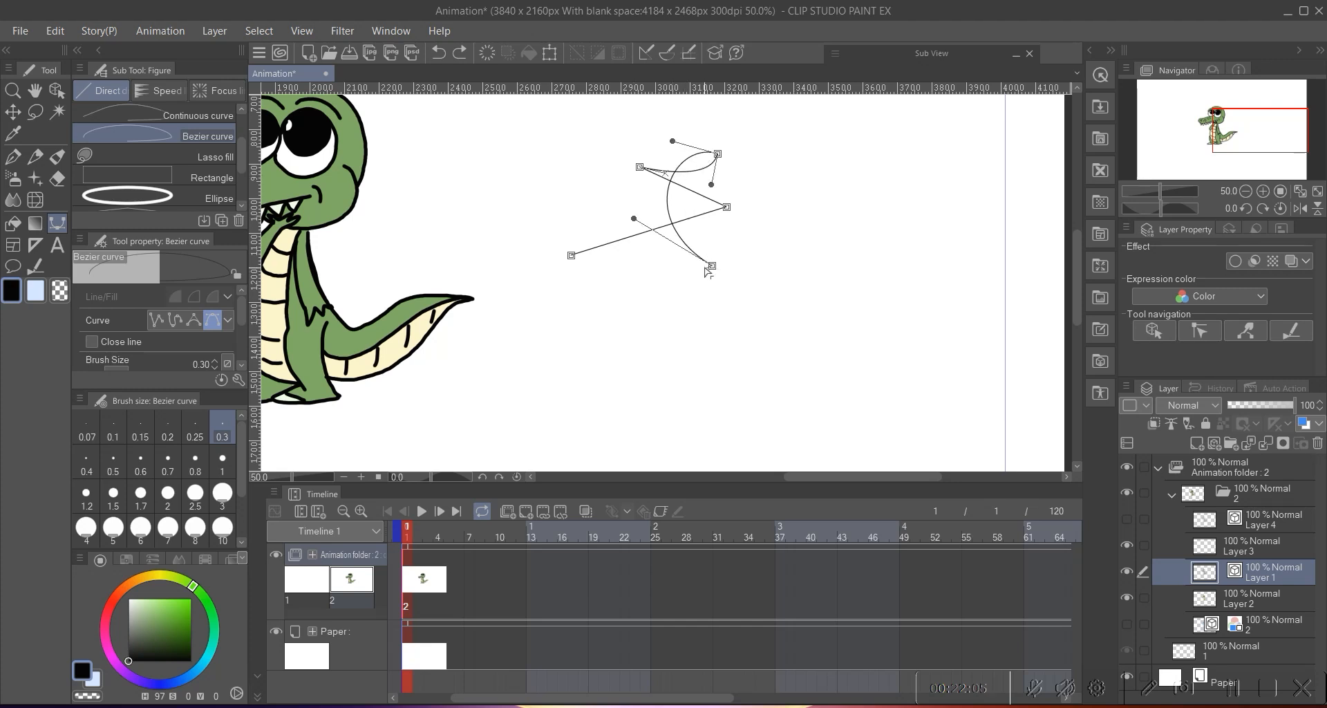
{"action": "key", "text": "ctrl+z"}
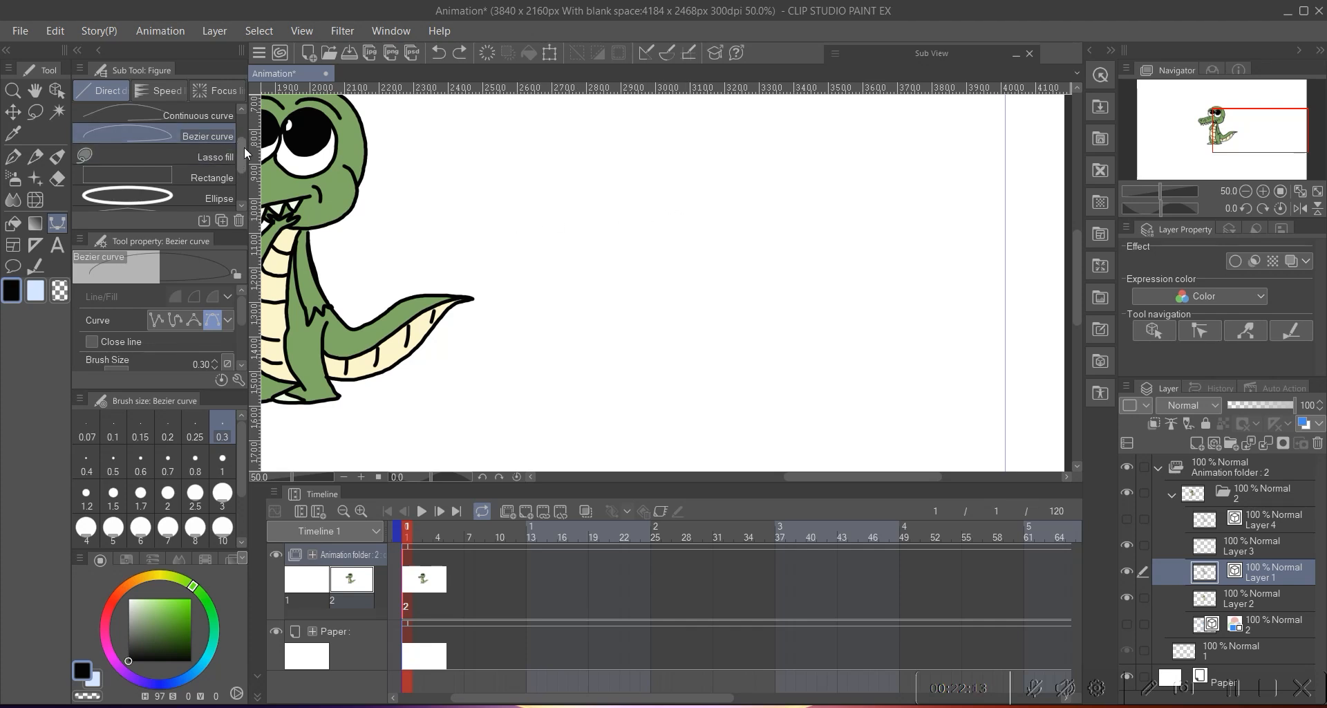
- Choose the Lasso fill sub tool for Layer 1, and return to the beginning of the figure tools
{"action": "scroll", "coordinate": [244, 146], "scroll_direction": "down", "scroll_amount": 1}
{"action": "left_click", "coordinate": [220, 124]}
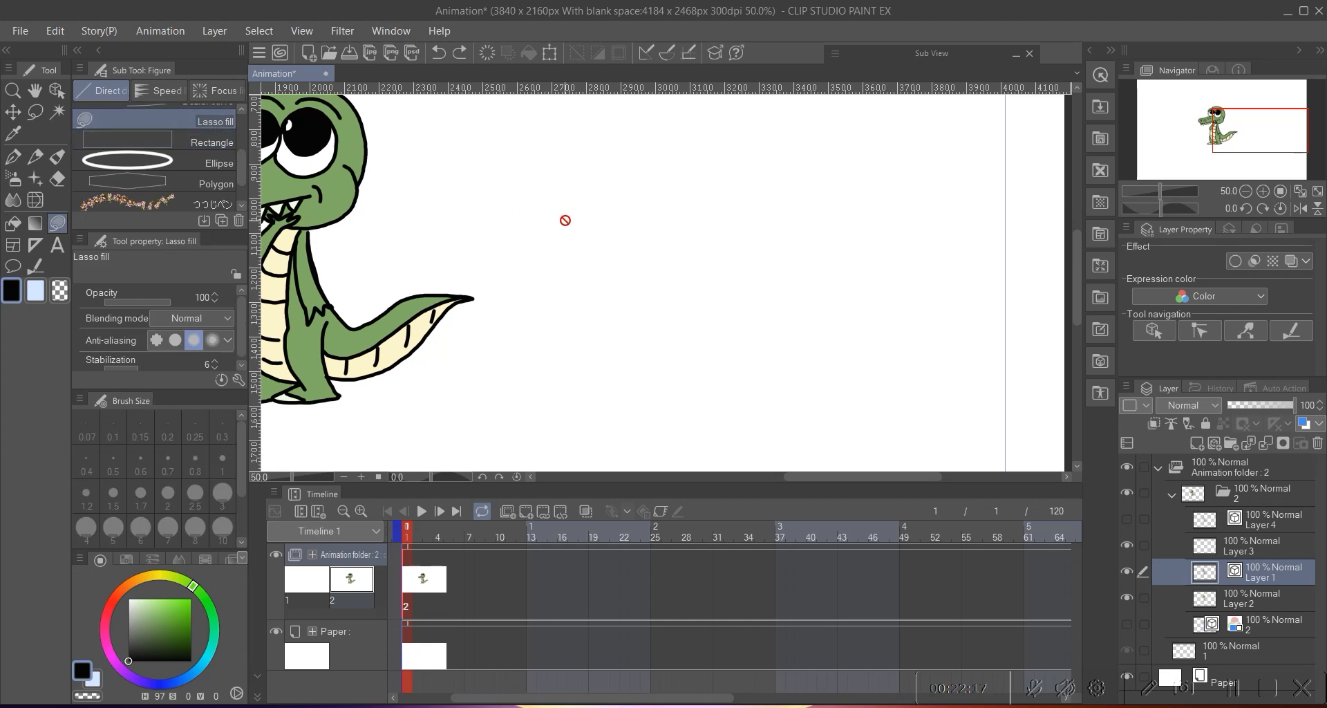
{"action": "left_click_drag", "start_coordinate": [239, 164], "coordinate": [235, 119]}
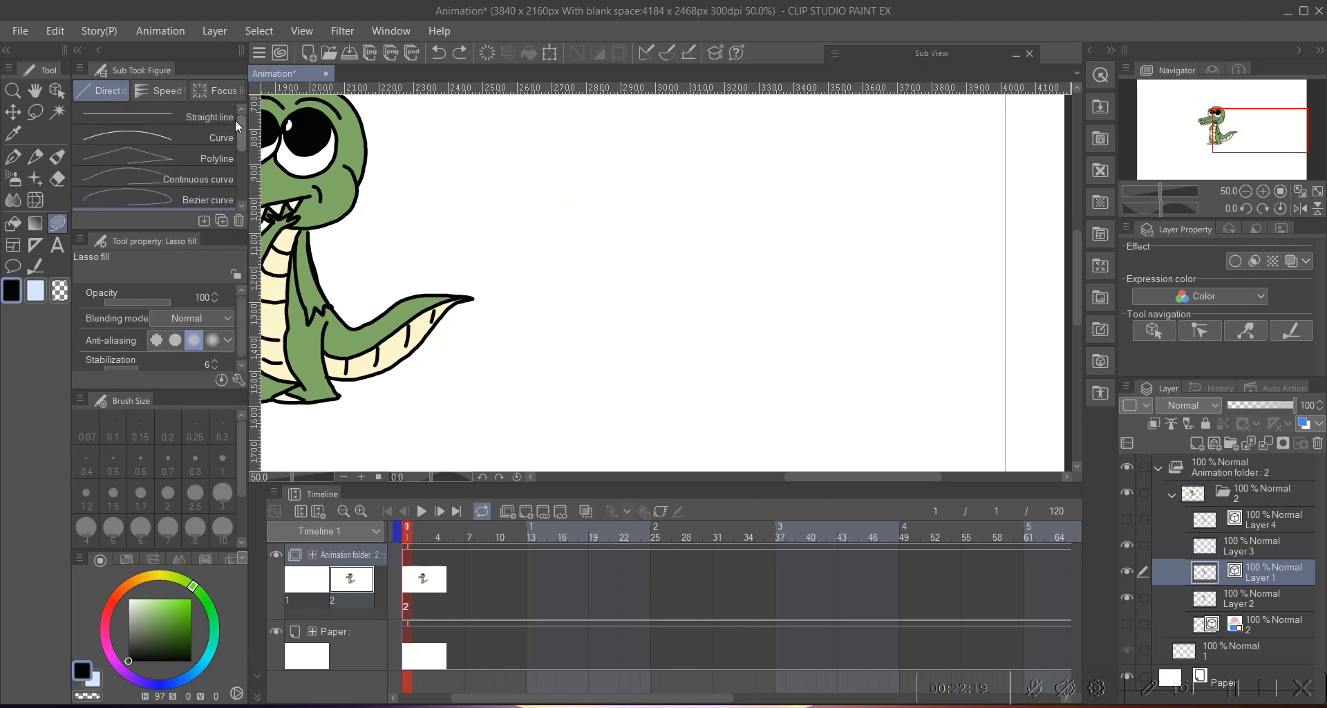
- Try a freehand Lasso selection in the empty area beside the crocodile, and deselect it
{"action": "left_click", "coordinate": [35, 113]}
{"action": "left_click_drag", "start_coordinate": [565, 166], "coordinate": [622, 260]}
{"action": "left_click", "coordinate": [549, 208]}
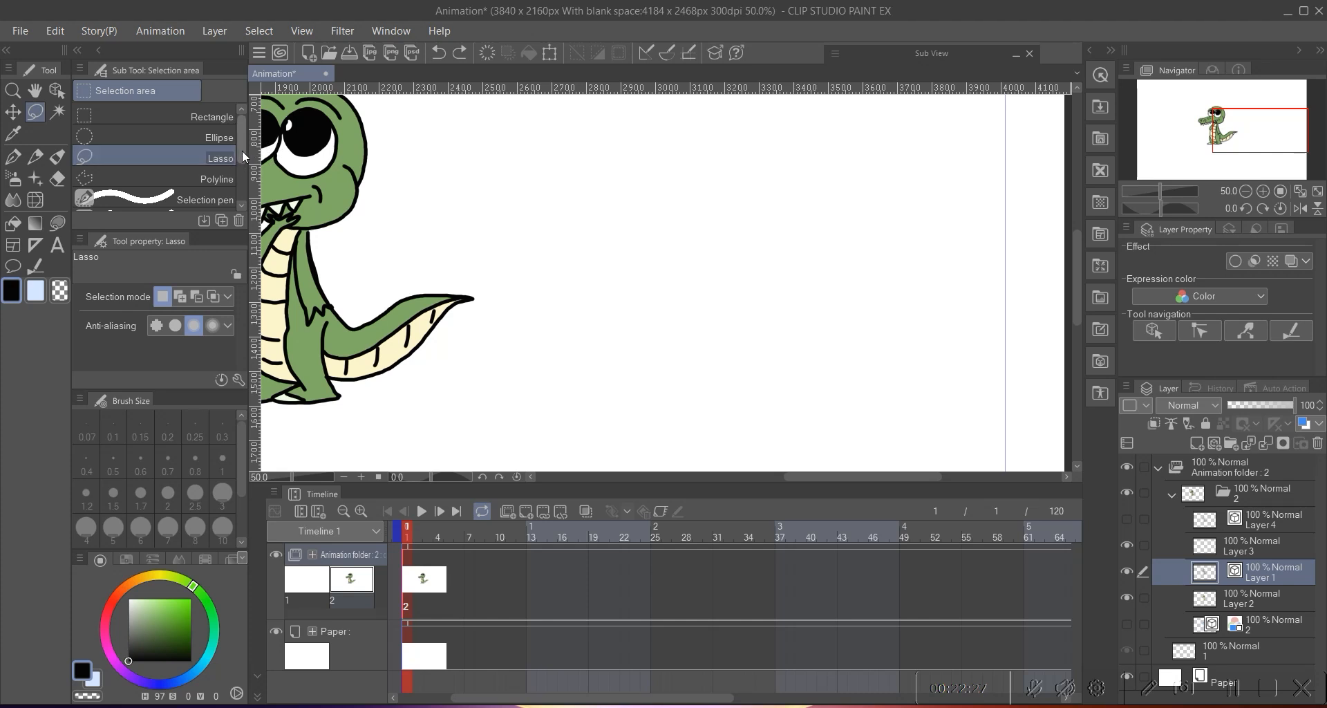
{"action": "scroll", "coordinate": [242, 150], "scroll_direction": "down", "scroll_amount": 1}
{"action": "scroll", "coordinate": [519, 213], "scroll_direction": "left", "scroll_amount": 5}
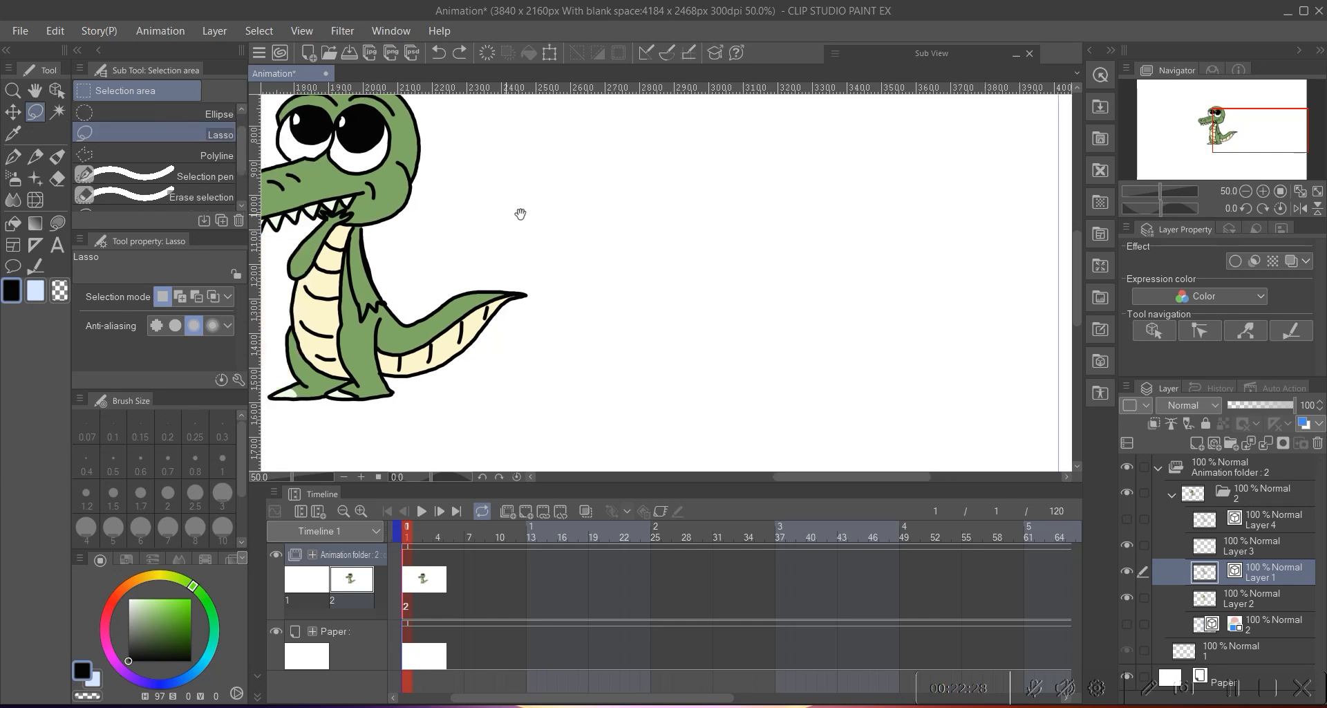
- Try Scattered speed lines horizontally across the crocodile's lower body, and undo them
{"action": "left_click", "coordinate": [62, 226]}
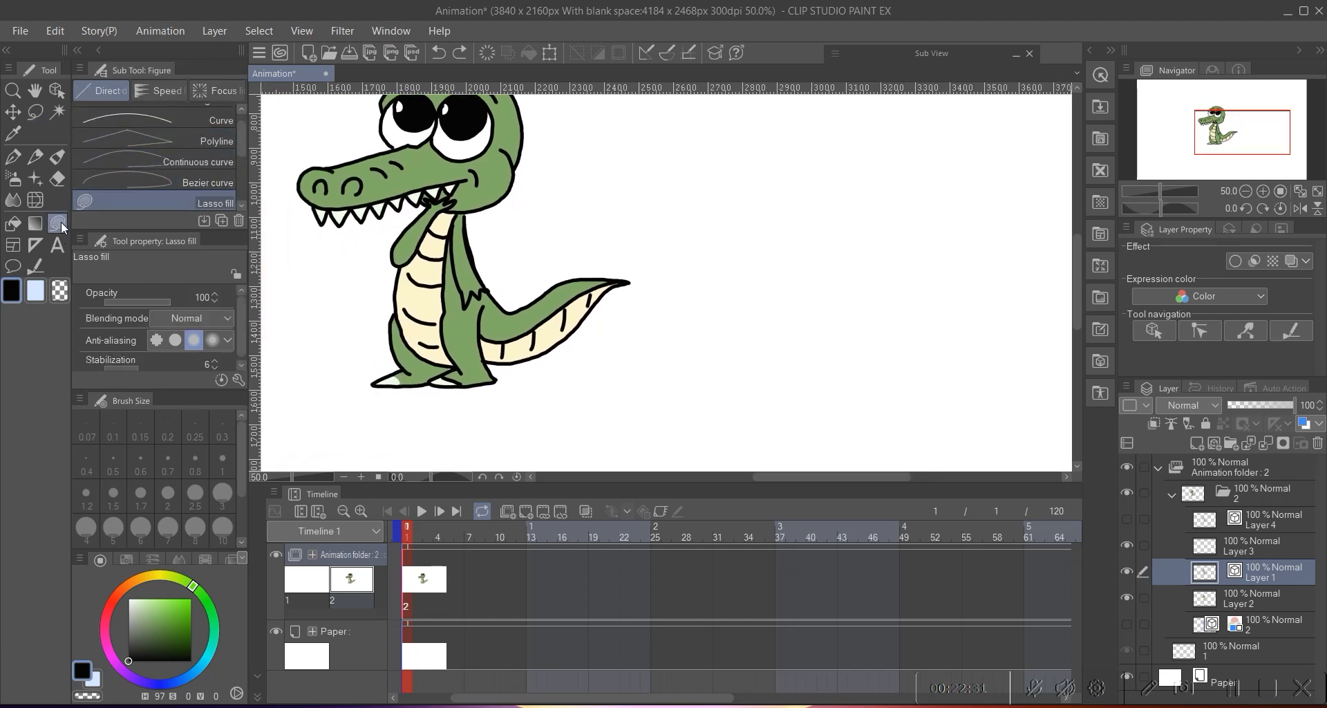
{"action": "left_click", "coordinate": [166, 92]}
{"action": "left_click", "coordinate": [221, 88]}
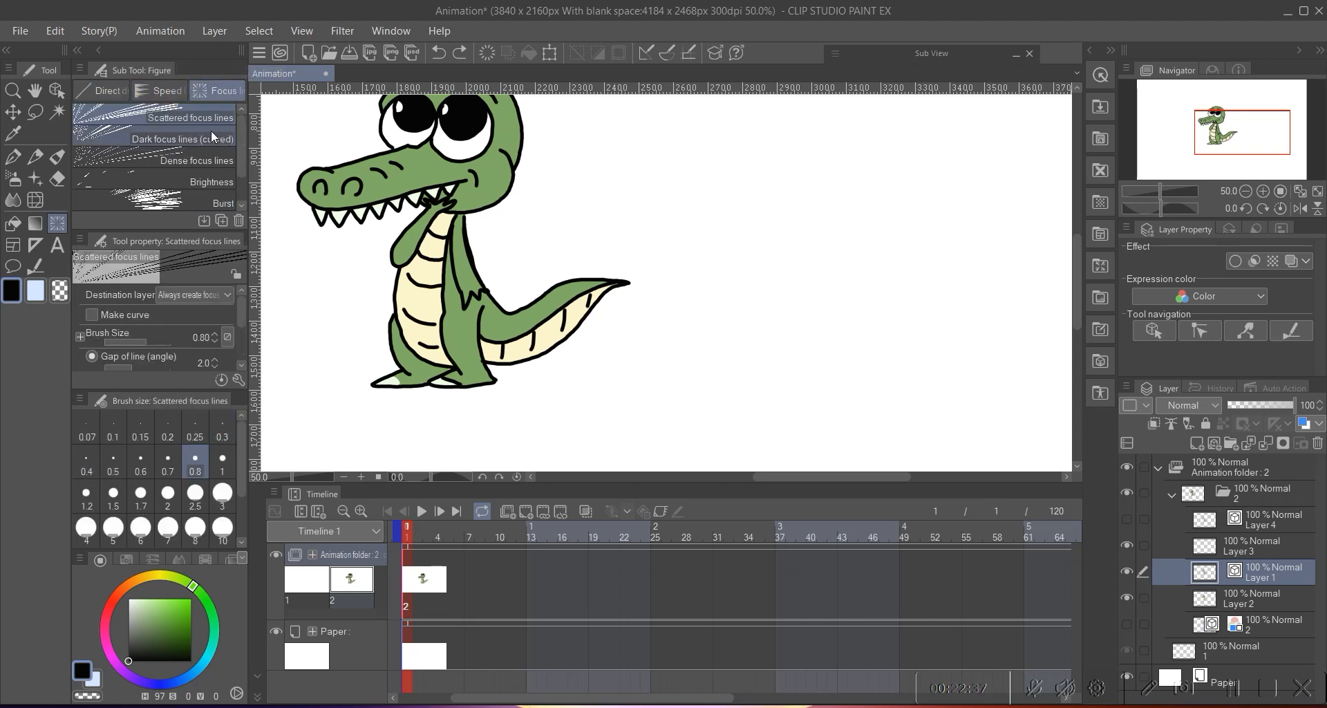
{"action": "left_click", "coordinate": [166, 93]}
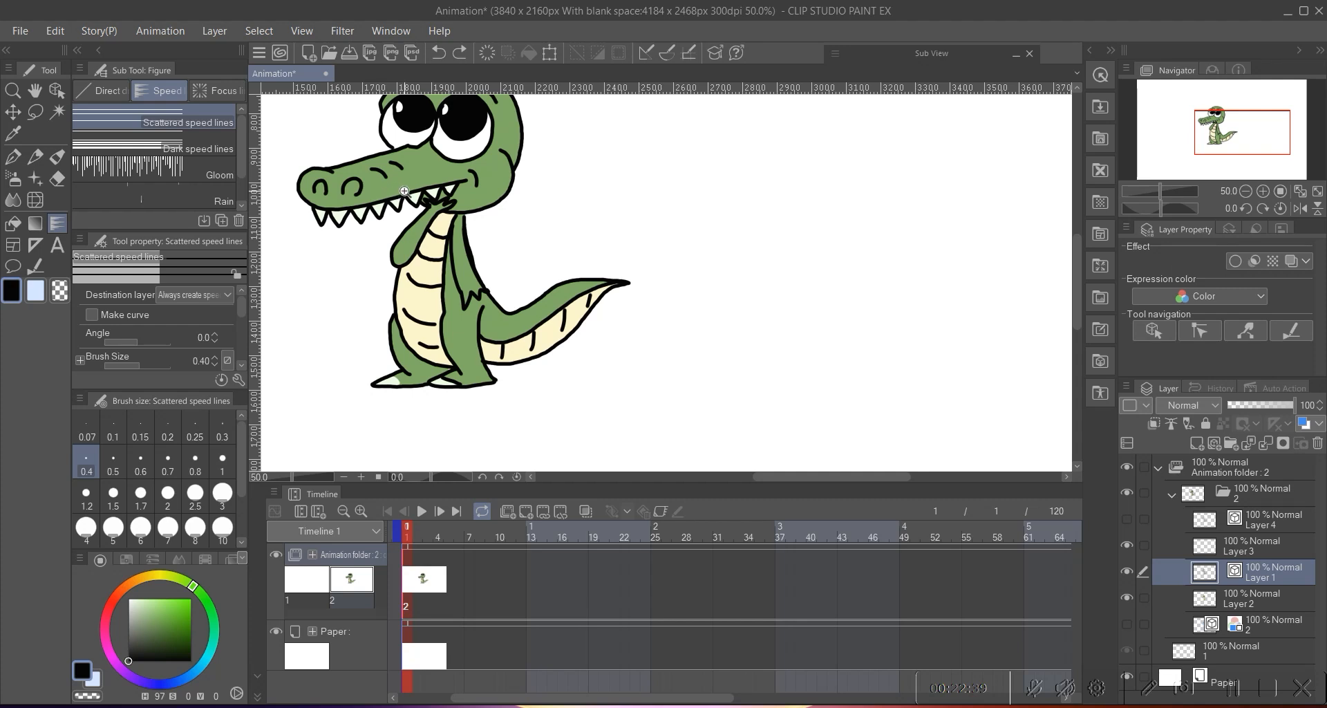
{"action": "scroll", "coordinate": [405, 191], "scroll_direction": "down", "scroll_amount": 5}
{"action": "mouse_move", "coordinate": [305, 242]}
{"action": "left_mouse_down"}
{"action": "mouse_move", "coordinate": [859, 247]}
{"action": "mouse_move", "coordinate": [860, 287]}
{"action": "mouse_move", "coordinate": [666, 320]}
{"action": "mouse_move", "coordinate": [883, 249]}
{"action": "left_mouse_up"}
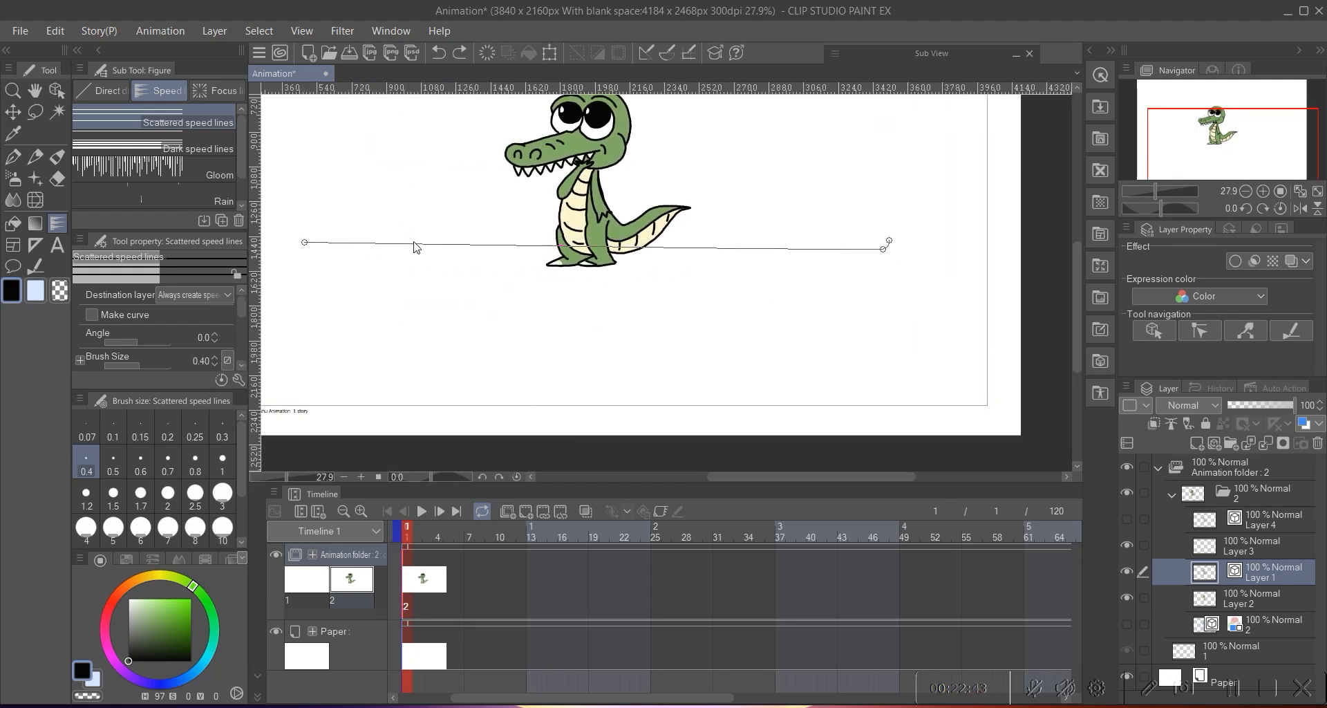
{"action": "left_click", "coordinate": [209, 116]}
{"action": "left_click_drag", "start_coordinate": [447, 263], "coordinate": [549, 264]}
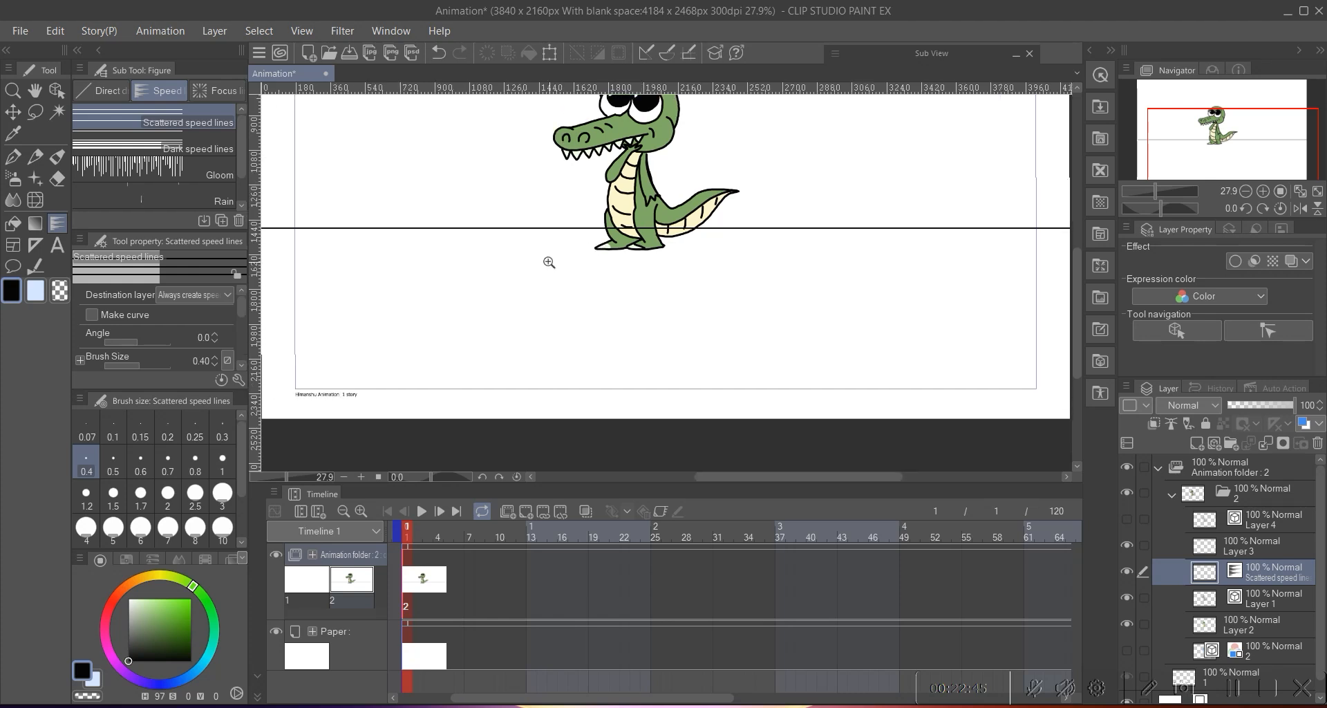
{"action": "scroll", "coordinate": [549, 264], "scroll_direction": "down", "scroll_amount": 2}
{"action": "key", "text": "ctrl+z"}
{"action": "key", "text": "ctrl+z"}
- Draw Scattered speed lines across the canvas at the crocodile's feet and another set above its head
{"action": "left_click_drag", "start_coordinate": [338, 256], "coordinate": [785, 289]}
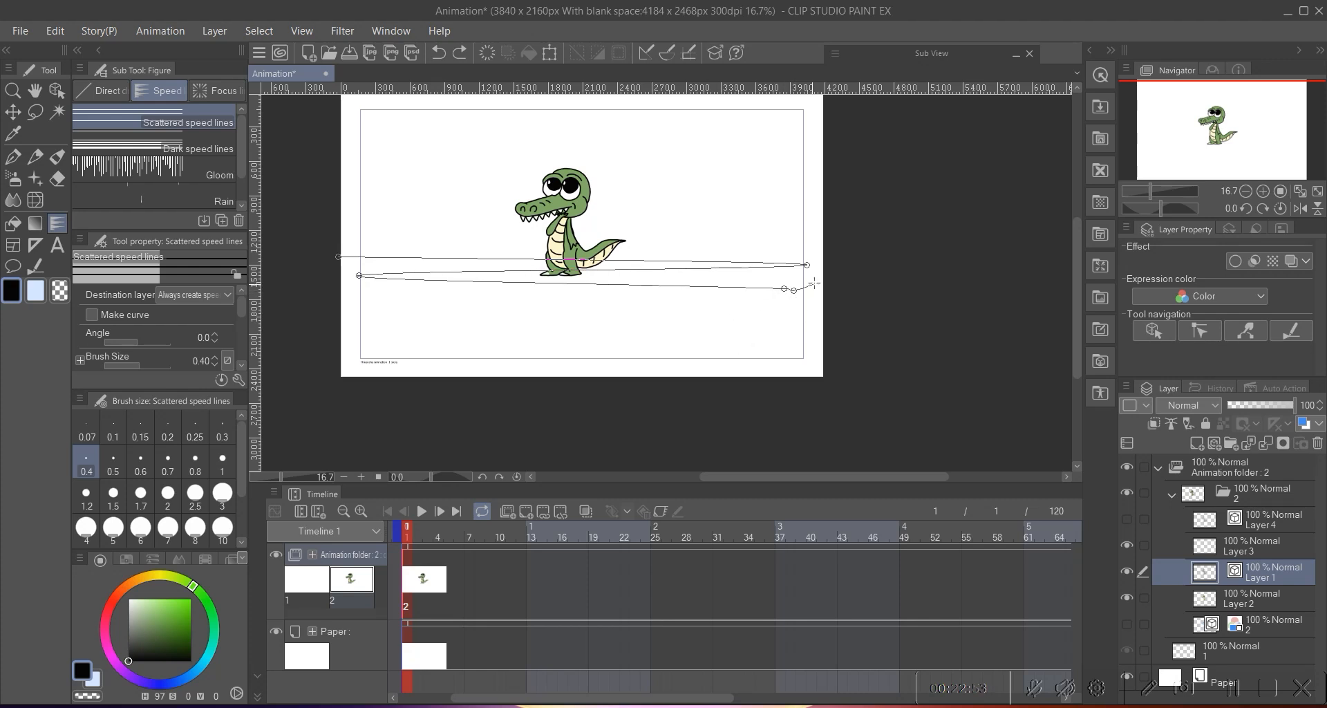
{"action": "key", "text": "Escape"}
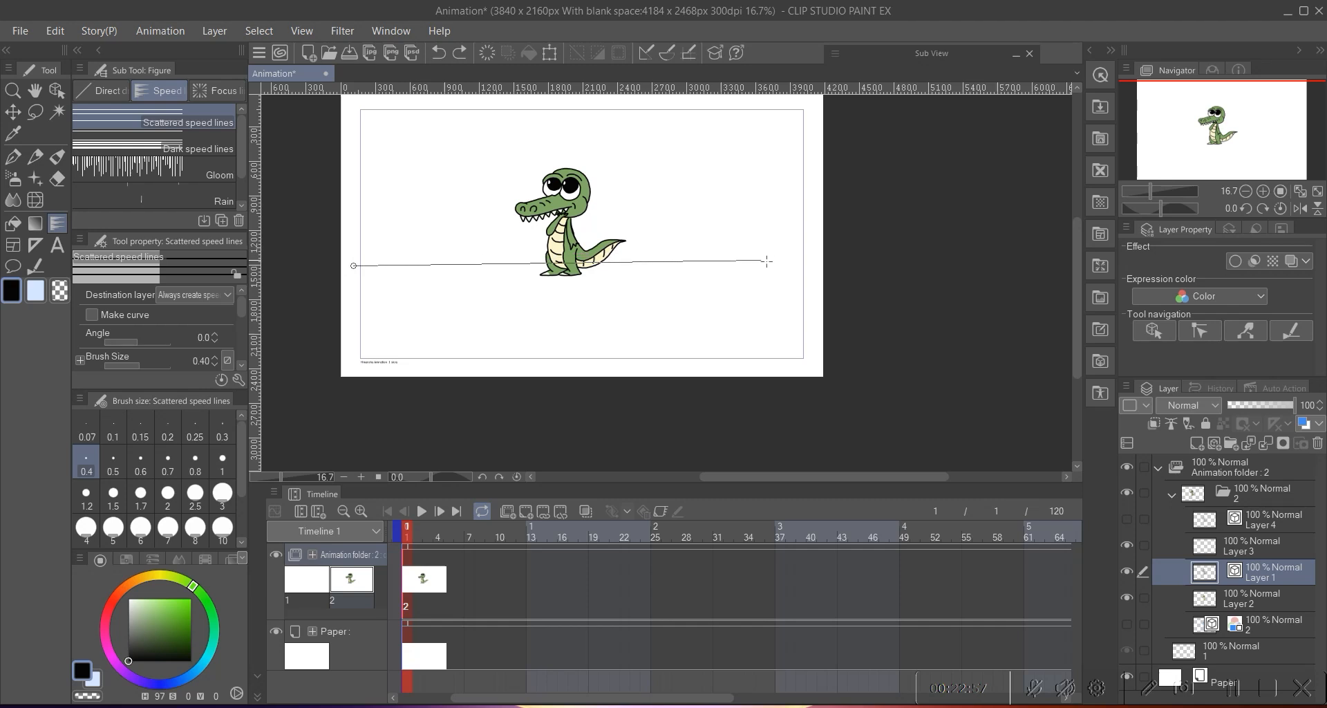
{"action": "left_click", "coordinate": [815, 269]}
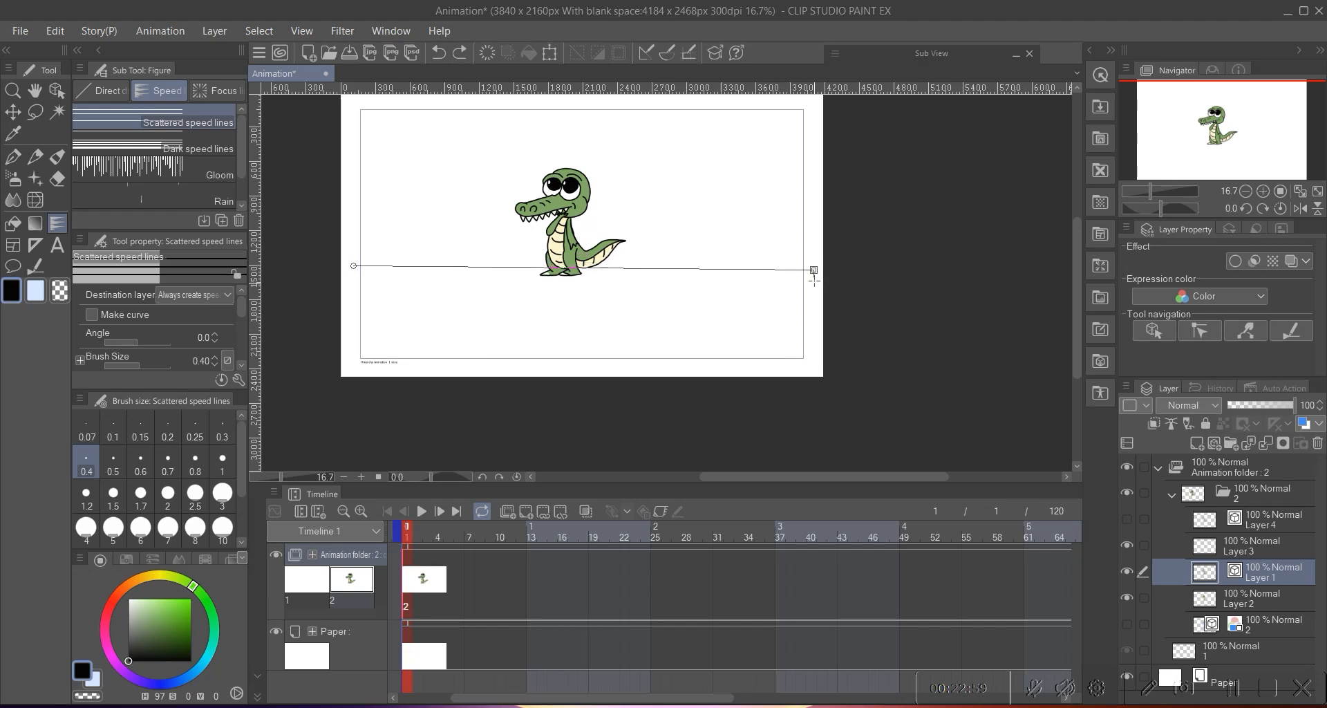
{"action": "double_click", "coordinate": [814, 280]}
{"action": "scroll", "coordinate": [643, 258], "scroll_direction": "up", "scroll_amount": 3}
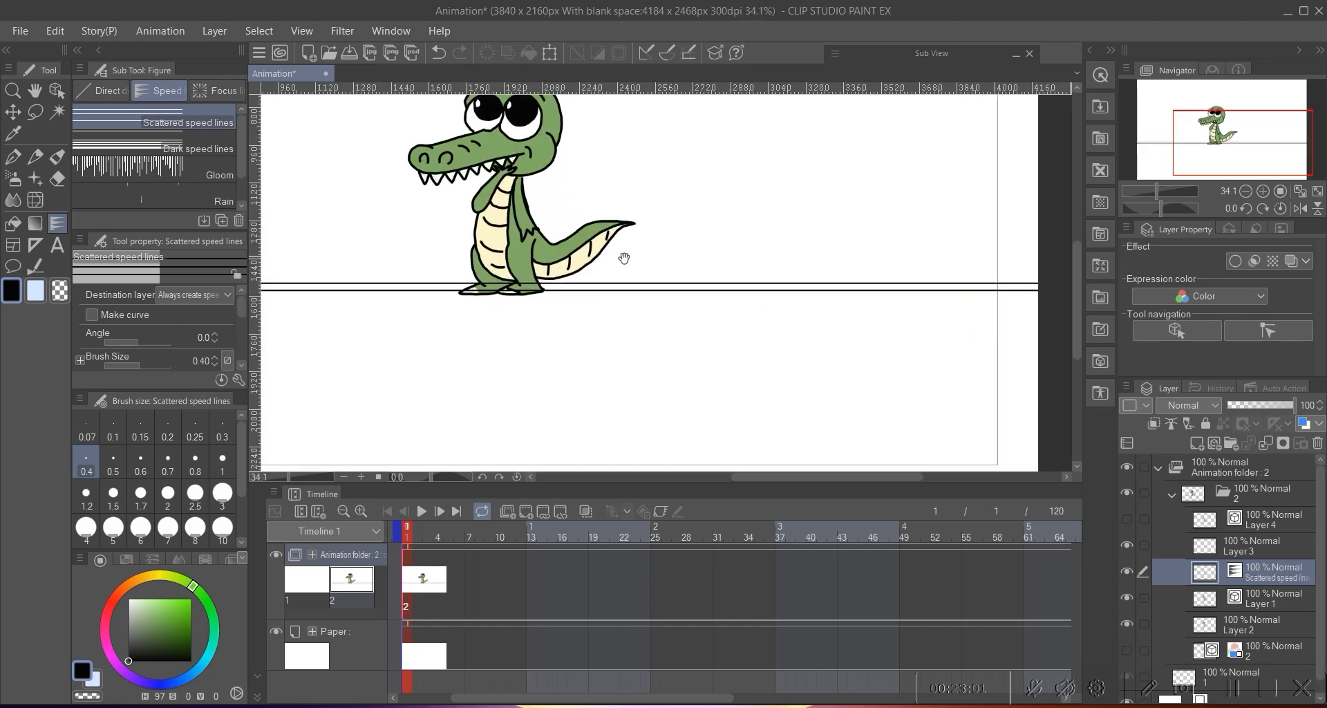
{"action": "scroll", "coordinate": [608, 266], "scroll_direction": "down", "scroll_amount": 3}
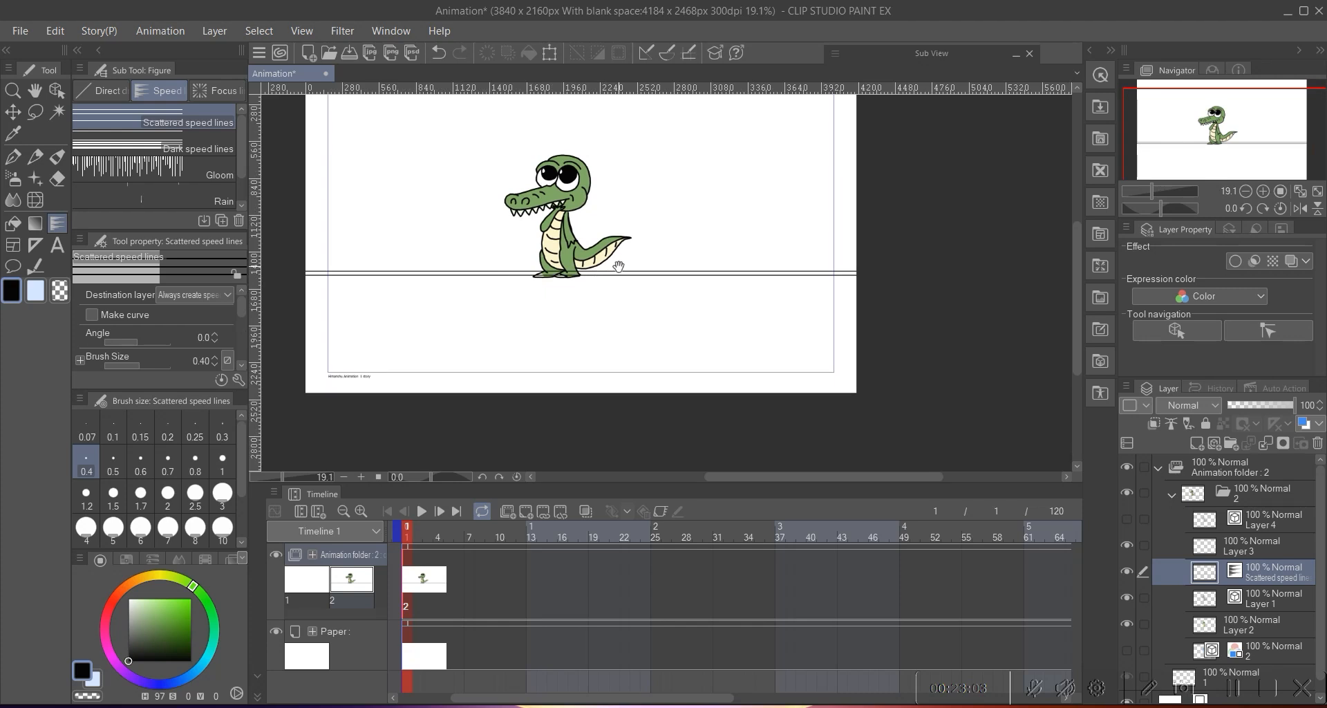
{"action": "left_click_drag", "start_coordinate": [342, 141], "coordinate": [755, 156]}
{"action": "scroll", "coordinate": [639, 199], "scroll_direction": "down", "scroll_amount": 2}
{"action": "scroll", "coordinate": [598, 229], "scroll_direction": "up", "scroll_amount": 1}
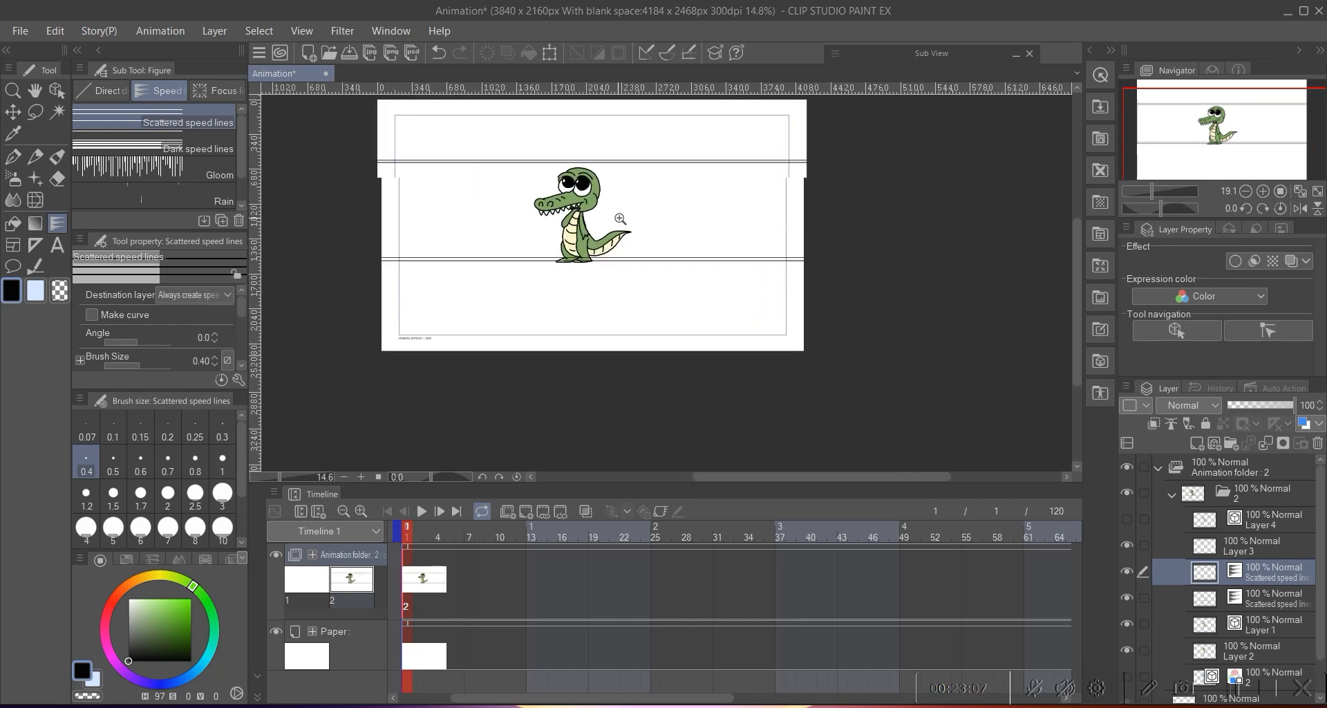
- Try Dark speed lines across the crocodile's body, and undo all the test speed lines
{"action": "left_click", "coordinate": [196, 145]}
{"action": "left_click_drag", "start_coordinate": [366, 280], "coordinate": [746, 274]}
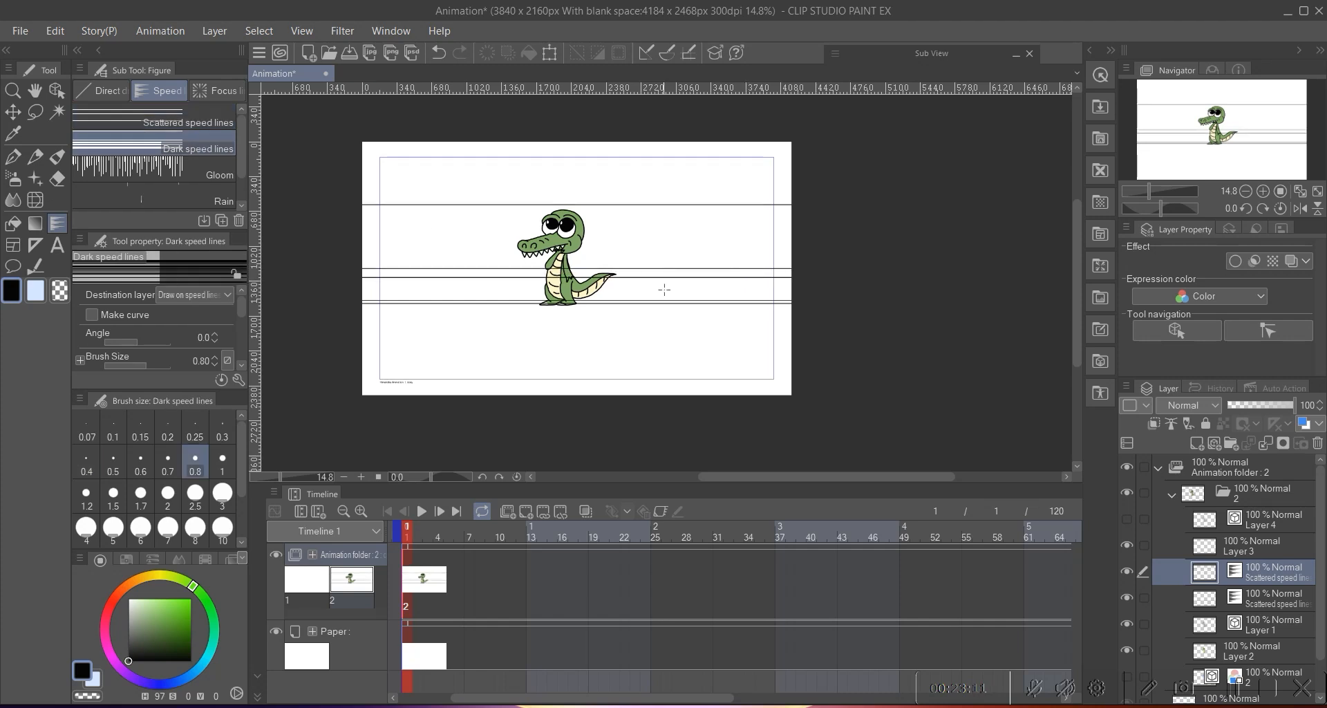
{"action": "key", "text": "ctrl+z"}
{"action": "key", "text": "ctrl+z"}
{"action": "key", "text": "ctrl+z"}
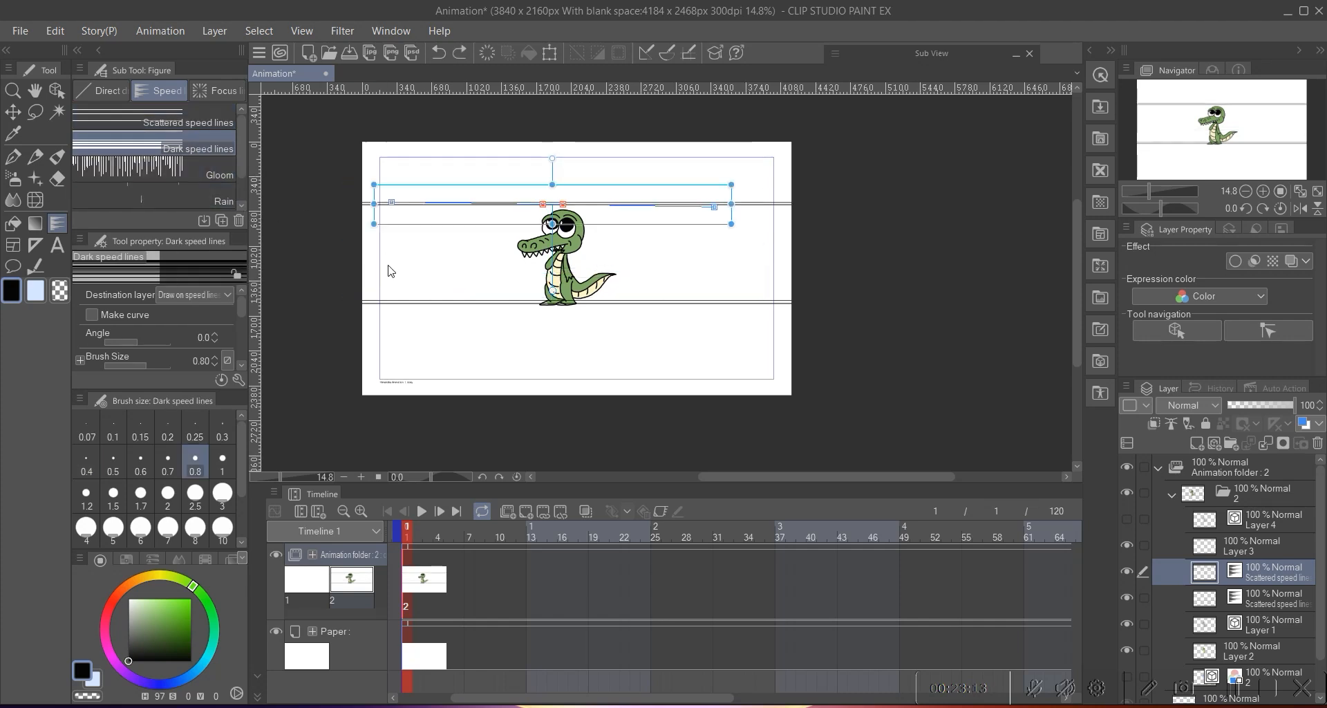
{"action": "key", "text": "ctrl+z"}
{"action": "left_click_drag", "start_coordinate": [507, 269], "coordinate": [398, 268]}
- Try the Brightness focus lines around the crocodile, and undo the test effects
{"action": "left_click", "coordinate": [209, 94]}
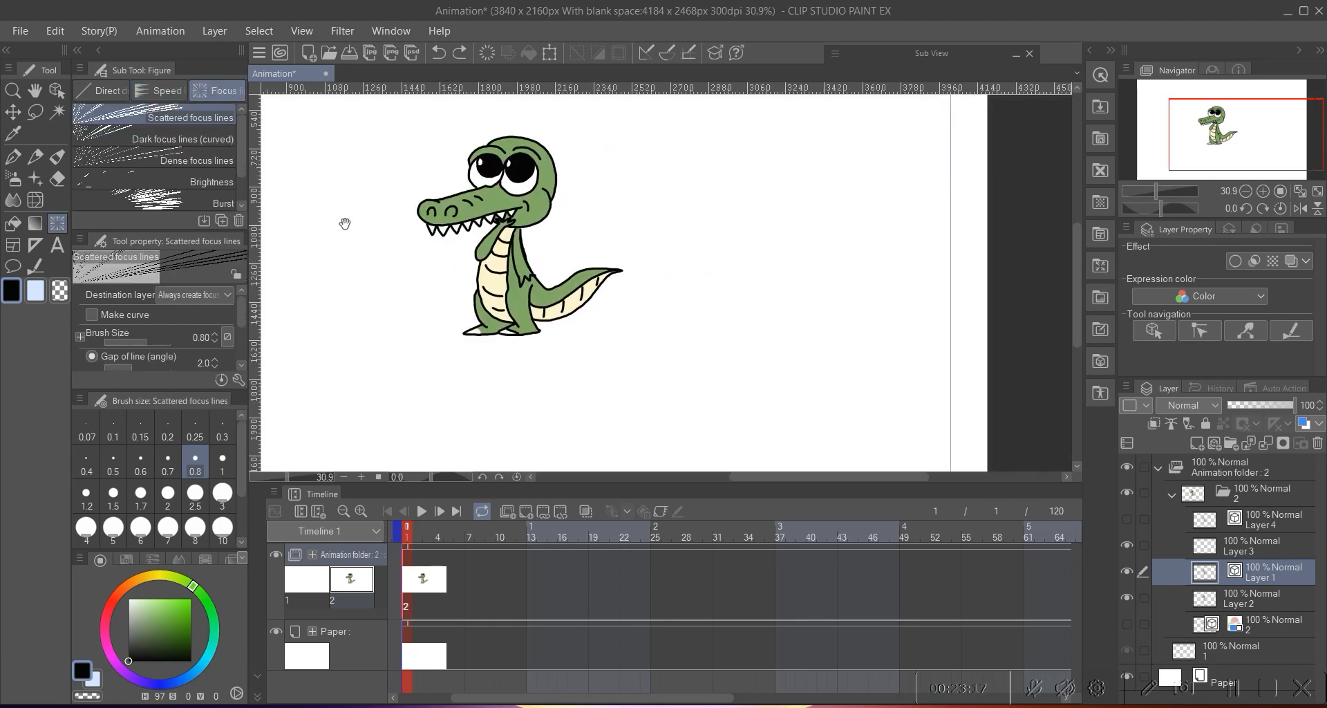
{"action": "left_click", "coordinate": [184, 176]}
{"action": "scroll", "coordinate": [382, 275], "scroll_direction": "down", "scroll_amount": 4}
{"action": "mouse_move", "coordinate": [383, 275]}
{"action": "left_mouse_down"}
{"action": "mouse_move", "coordinate": [483, 406]}
{"action": "mouse_move", "coordinate": [439, 251]}
{"action": "left_mouse_up"}
{"action": "key", "text": "ctrl+z"}
{"action": "left_click_drag", "start_coordinate": [348, 311], "coordinate": [483, 229]}
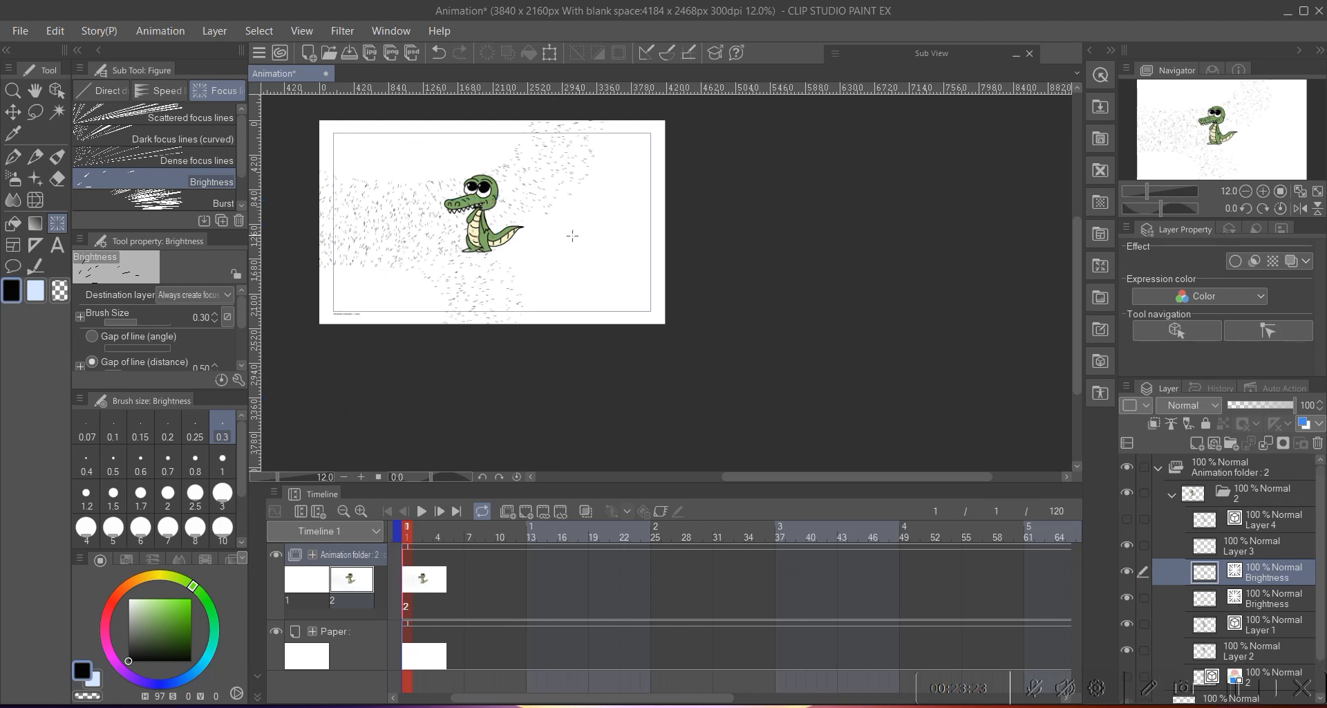
{"action": "key", "text": "ctrl+z"}
{"action": "left_click_drag", "start_coordinate": [308, 177], "coordinate": [422, 202]}
- Try the Rectangle frame tool by drawing one frame on each side of the crocodile, and undo both frames
{"action": "left_click", "coordinate": [20, 247]}
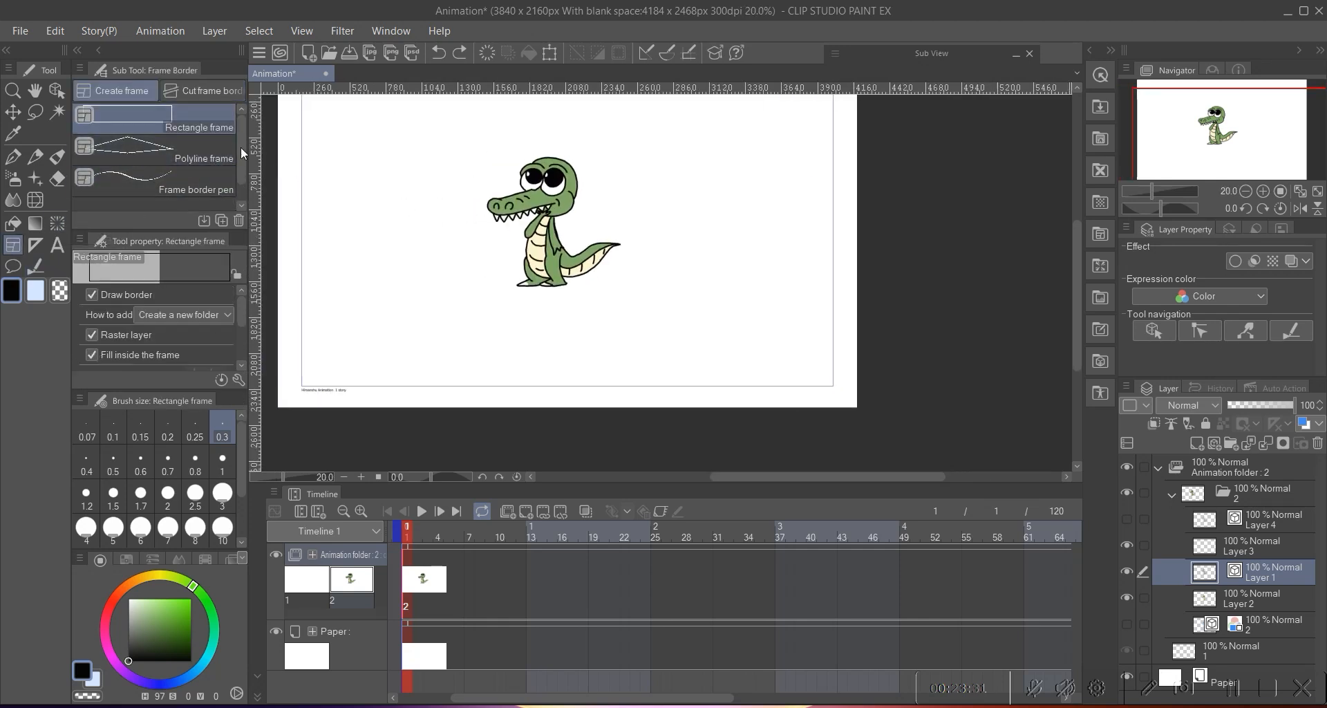
{"action": "left_click_drag", "start_coordinate": [241, 147], "coordinate": [240, 169]}
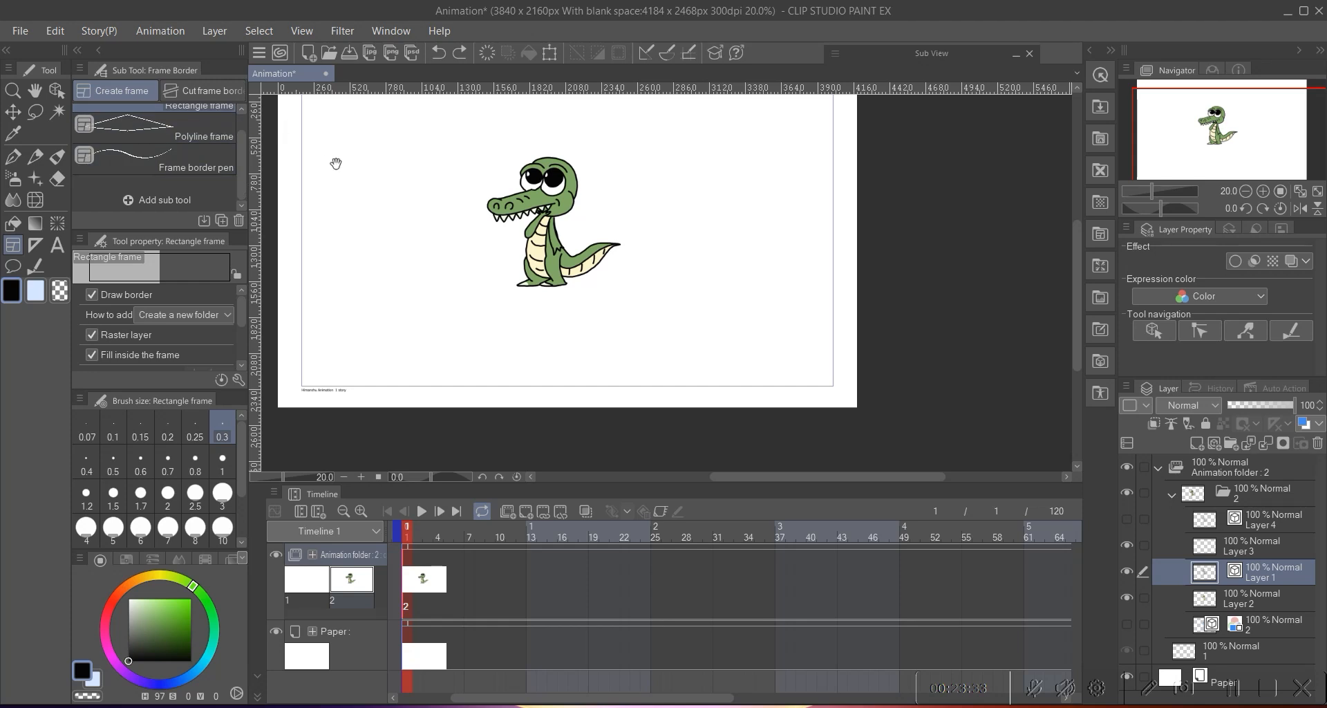
{"action": "left_click_drag", "start_coordinate": [360, 157], "coordinate": [507, 261]}
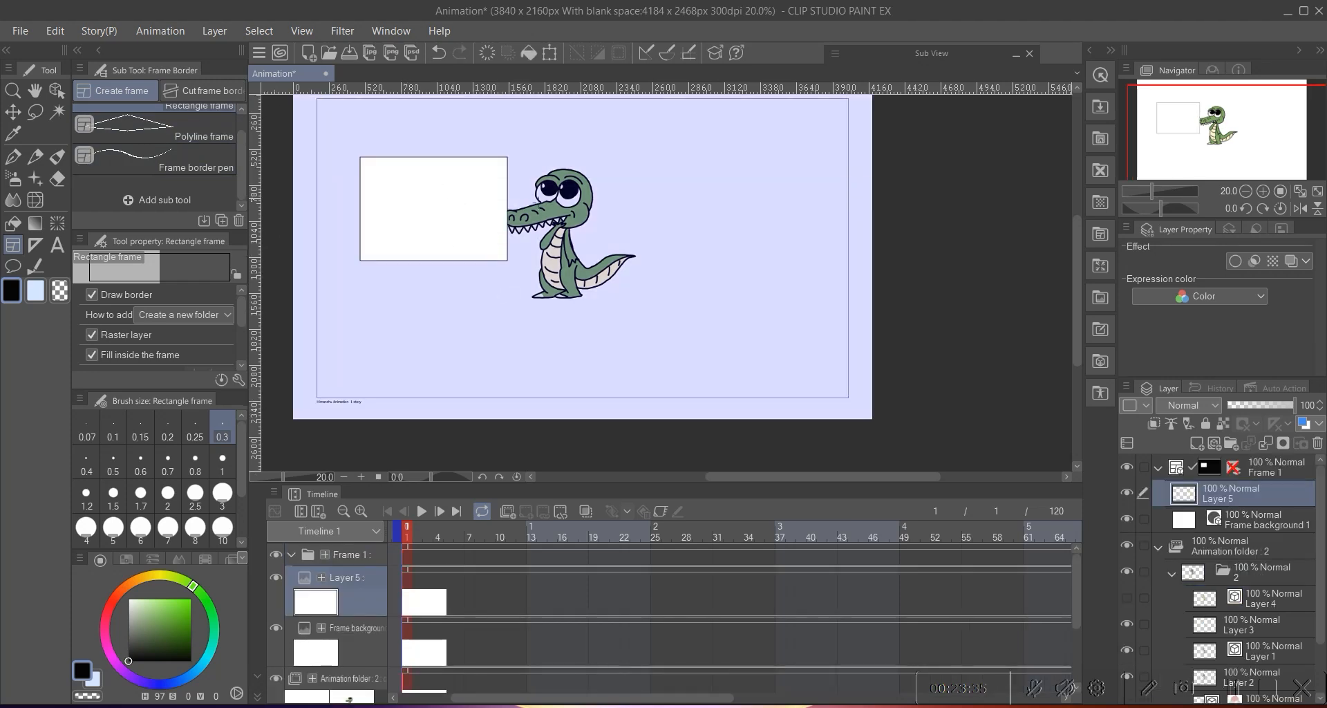
{"action": "left_click_drag", "start_coordinate": [619, 156], "coordinate": [787, 276]}
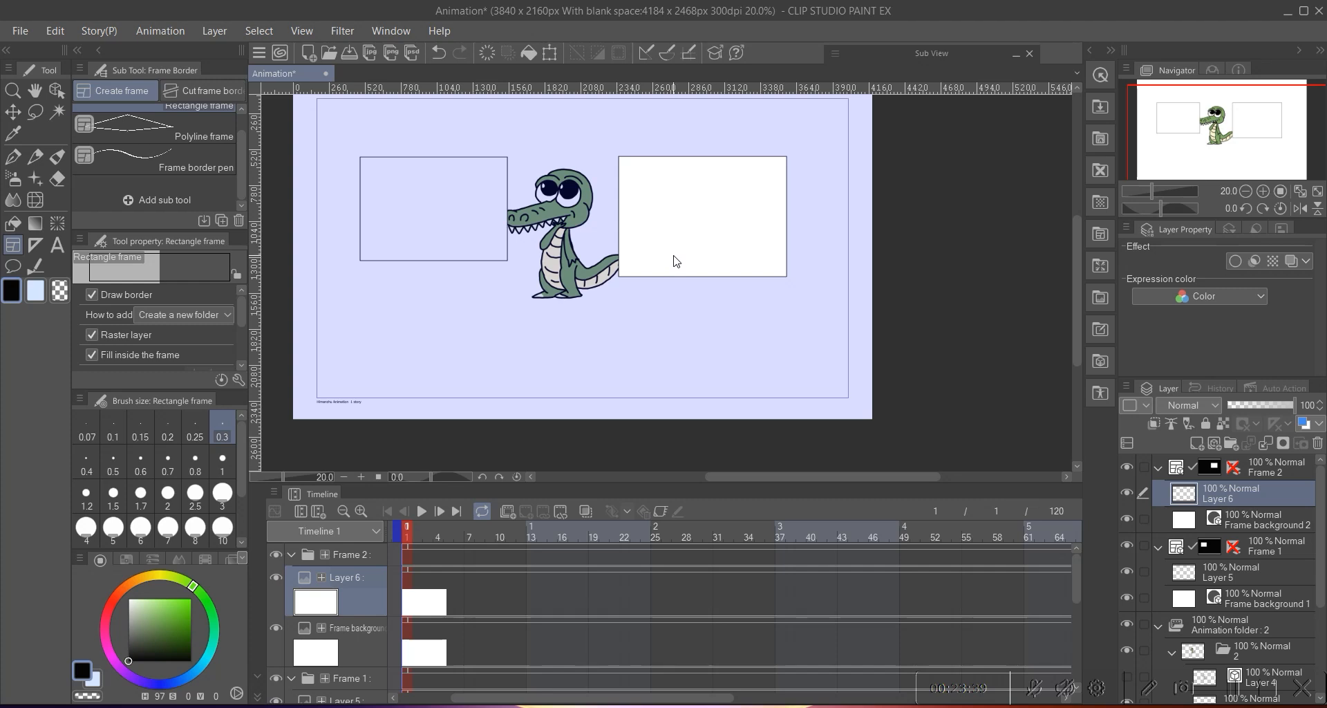
{"action": "key", "text": "ctrl+z"}
{"action": "key", "text": "ctrl+z"}
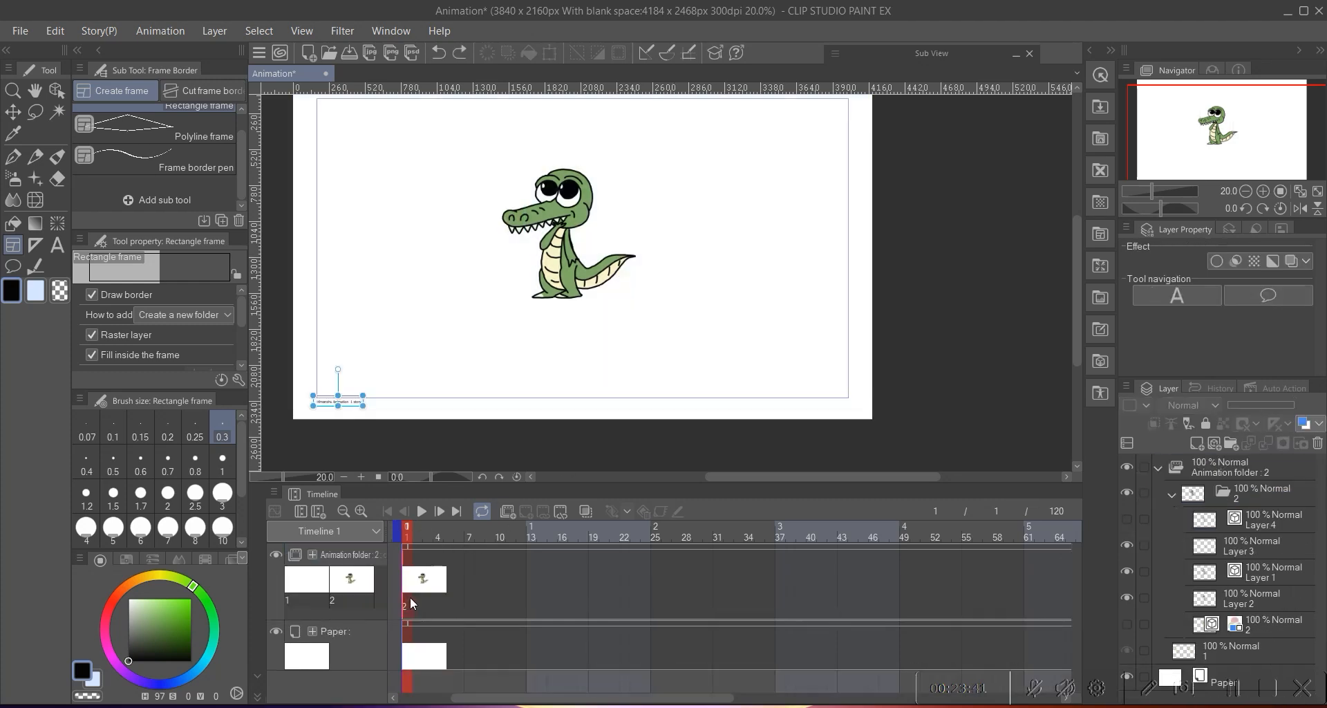
- Add a raster layer at the top of cel folder 2, then try a rectangle frame around the crocodile and undo that frame
{"action": "left_click", "coordinate": [1251, 514]}
{"action": "left_click", "coordinate": [1254, 546]}
{"action": "left_click", "coordinate": [1243, 515]}
{"action": "left_click", "coordinate": [1199, 443]}
{"action": "left_click_drag", "start_coordinate": [472, 144], "coordinate": [722, 318]}
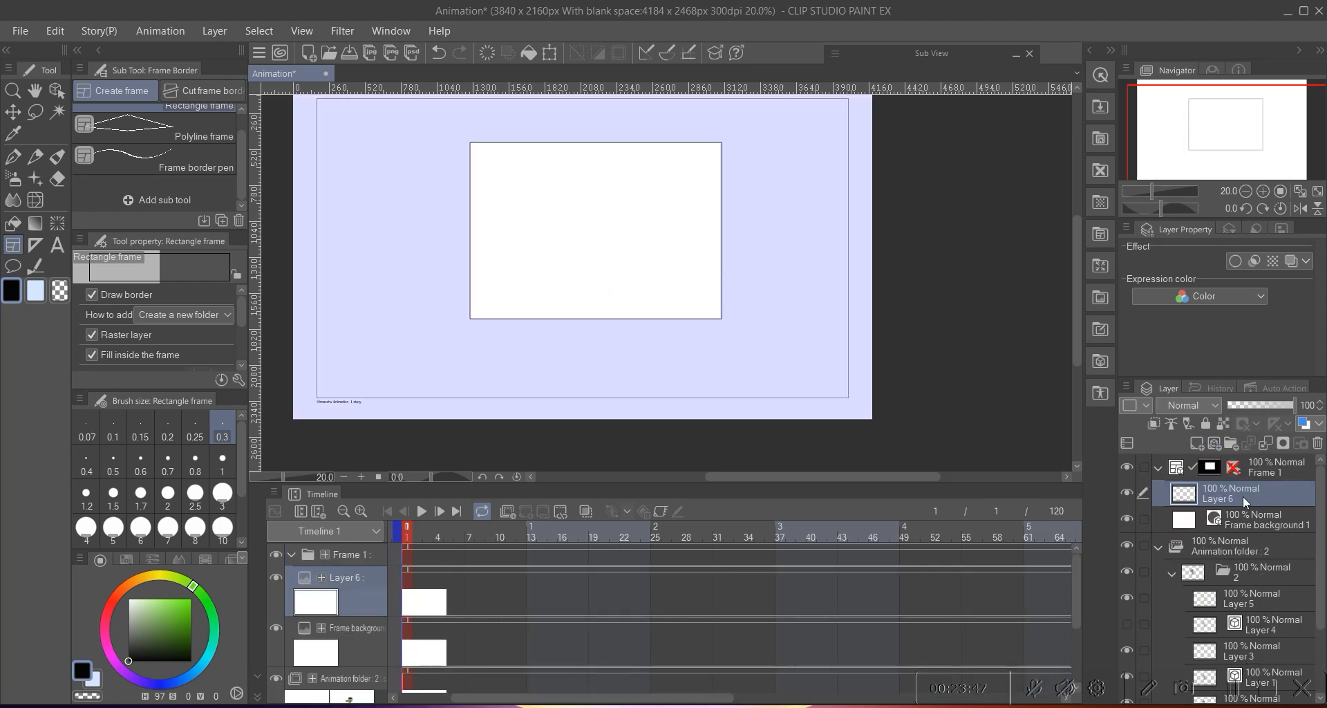
{"action": "key", "text": "ctrl+z"}
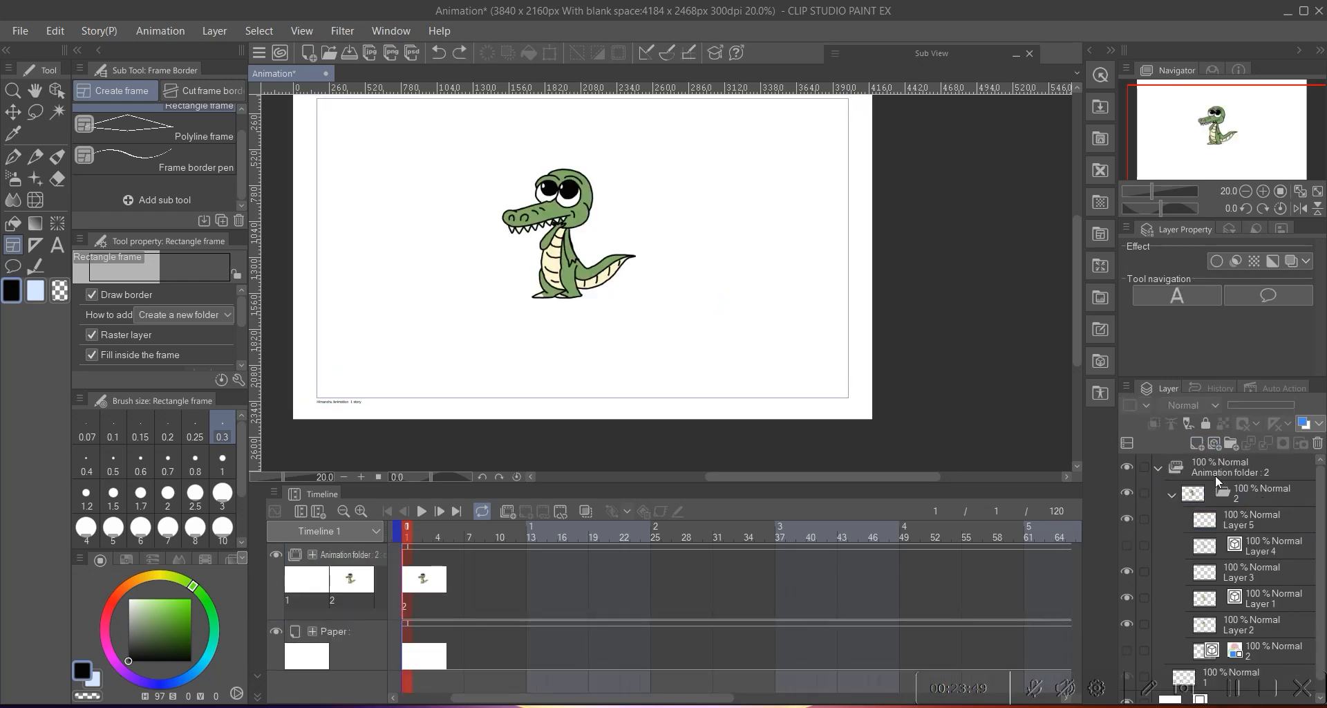
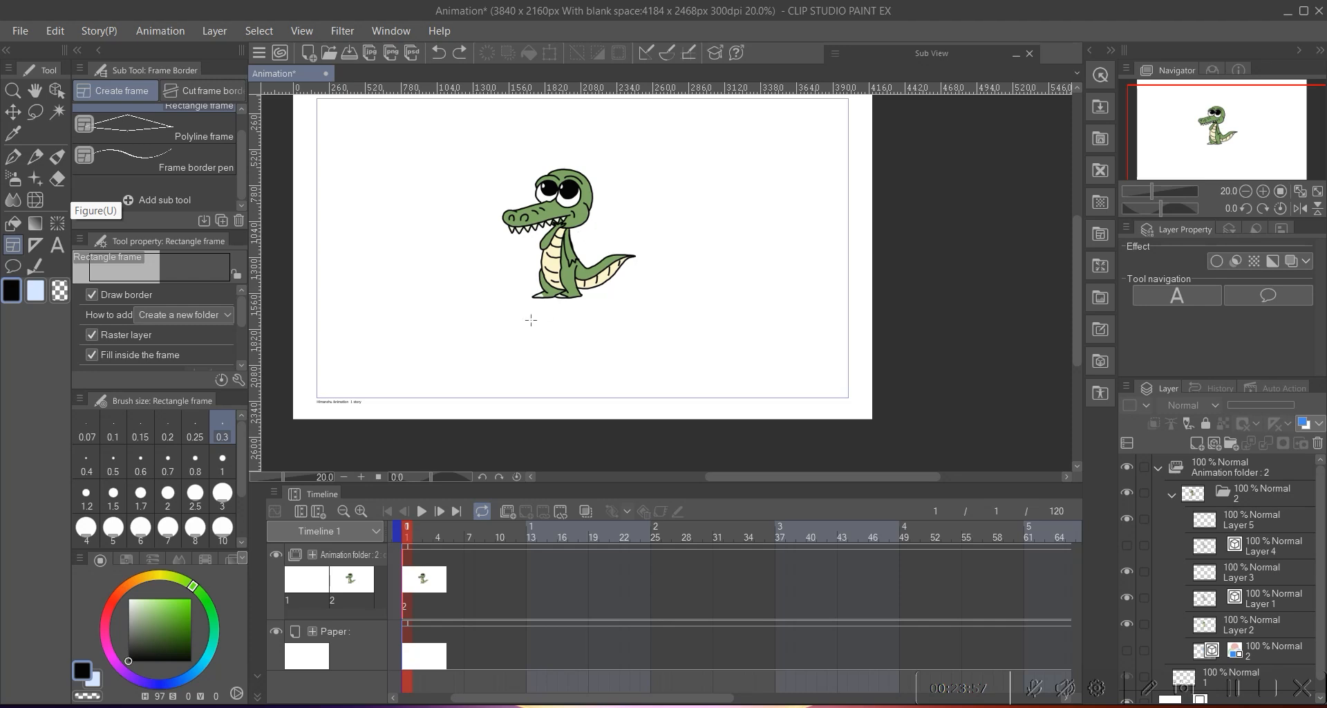
- Try the Linear ruler on Layer 5 by drawing two diagonal rulers across the crocodile, and undo both rulers
{"action": "left_click", "coordinate": [41, 245]}
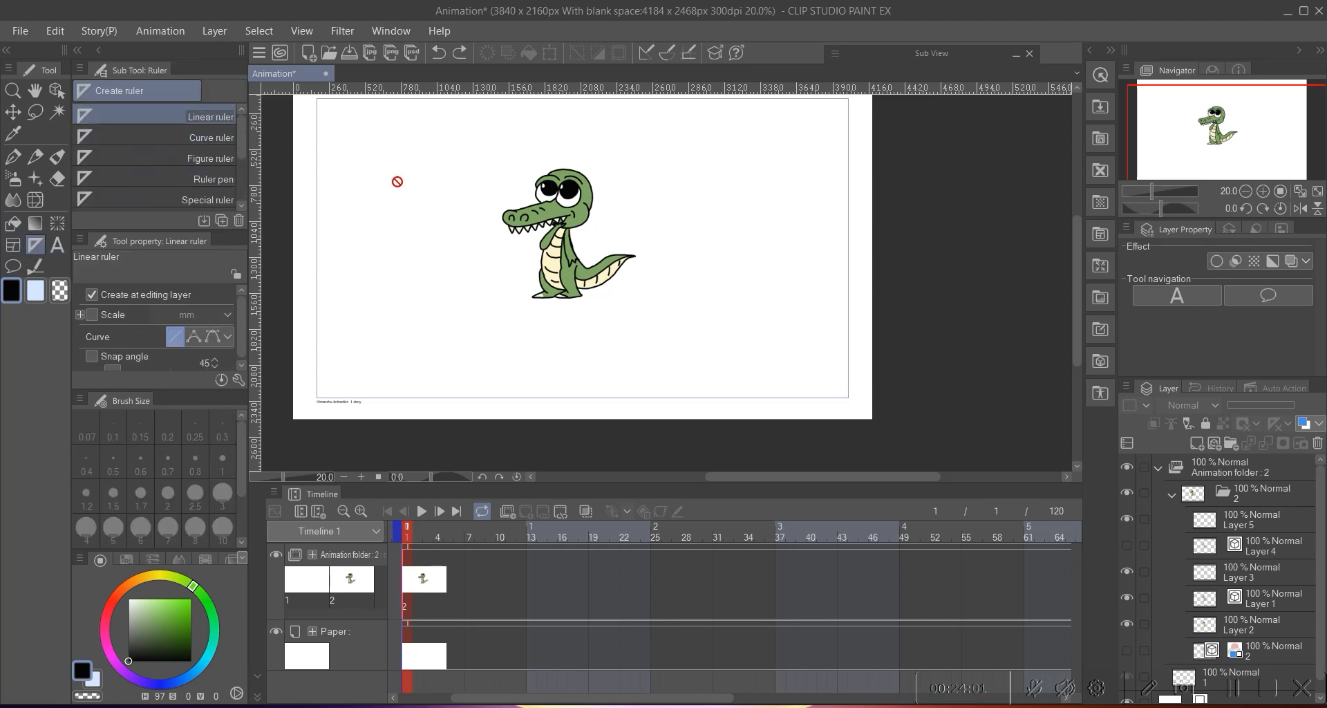
{"action": "left_click", "coordinate": [1252, 525]}
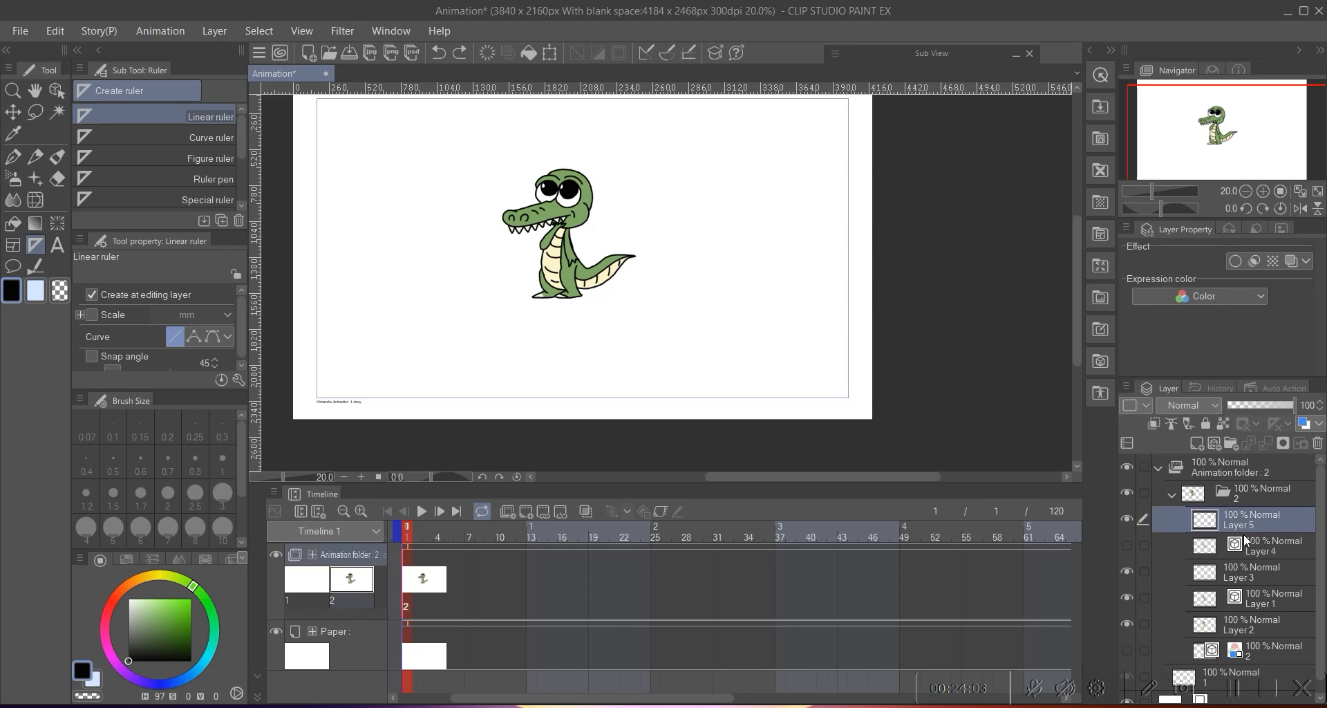
{"action": "left_click_drag", "start_coordinate": [399, 147], "coordinate": [688, 322]}
{"action": "left_click_drag", "start_coordinate": [484, 338], "coordinate": [733, 278]}
{"action": "key", "text": "ctrl+z"}
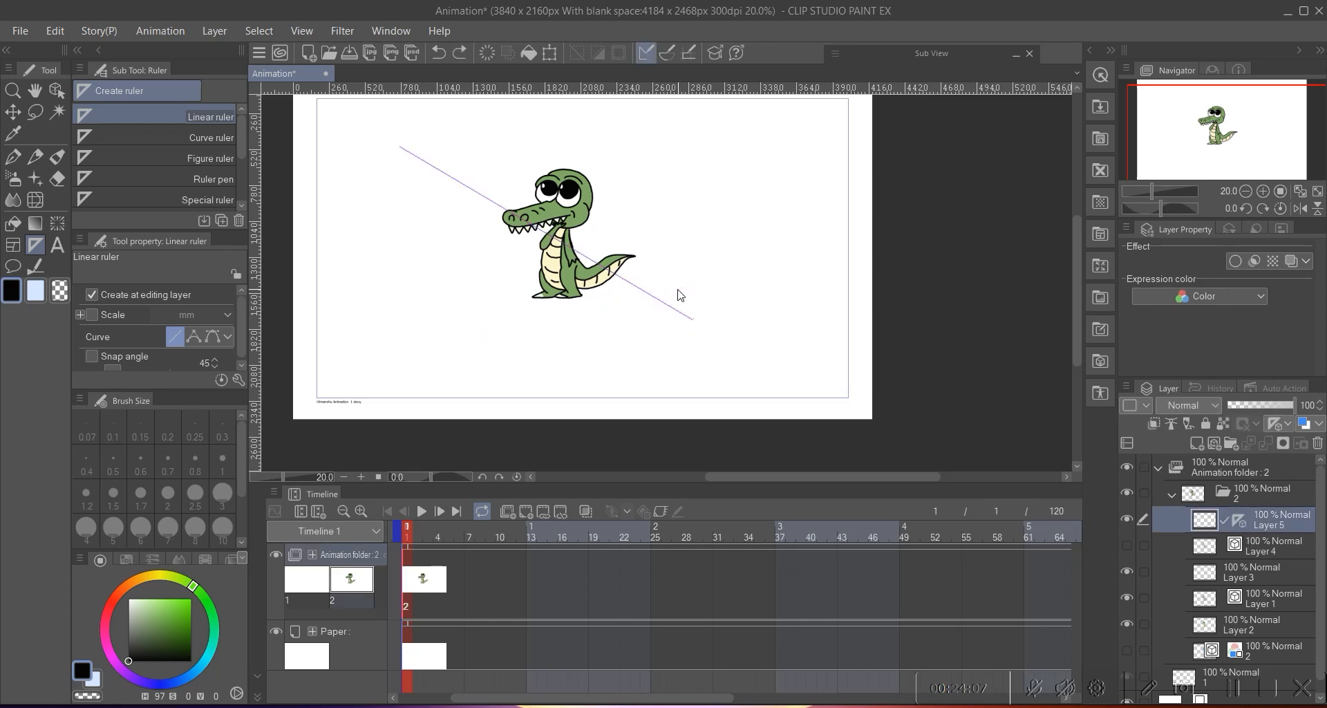
{"action": "key", "text": "ctrl+z"}
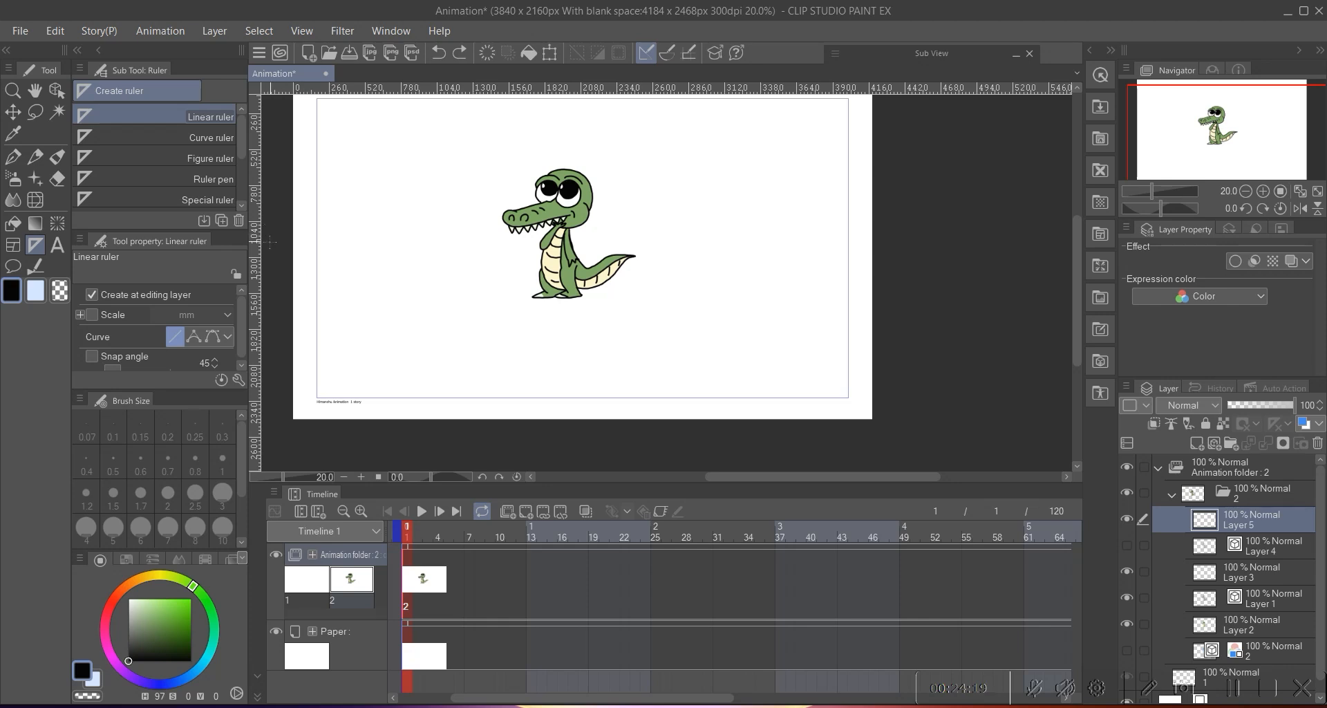
- Add the text "Crocodile" beside the crocodile's snout with the Text tool
{"action": "left_click", "coordinate": [58, 245]}
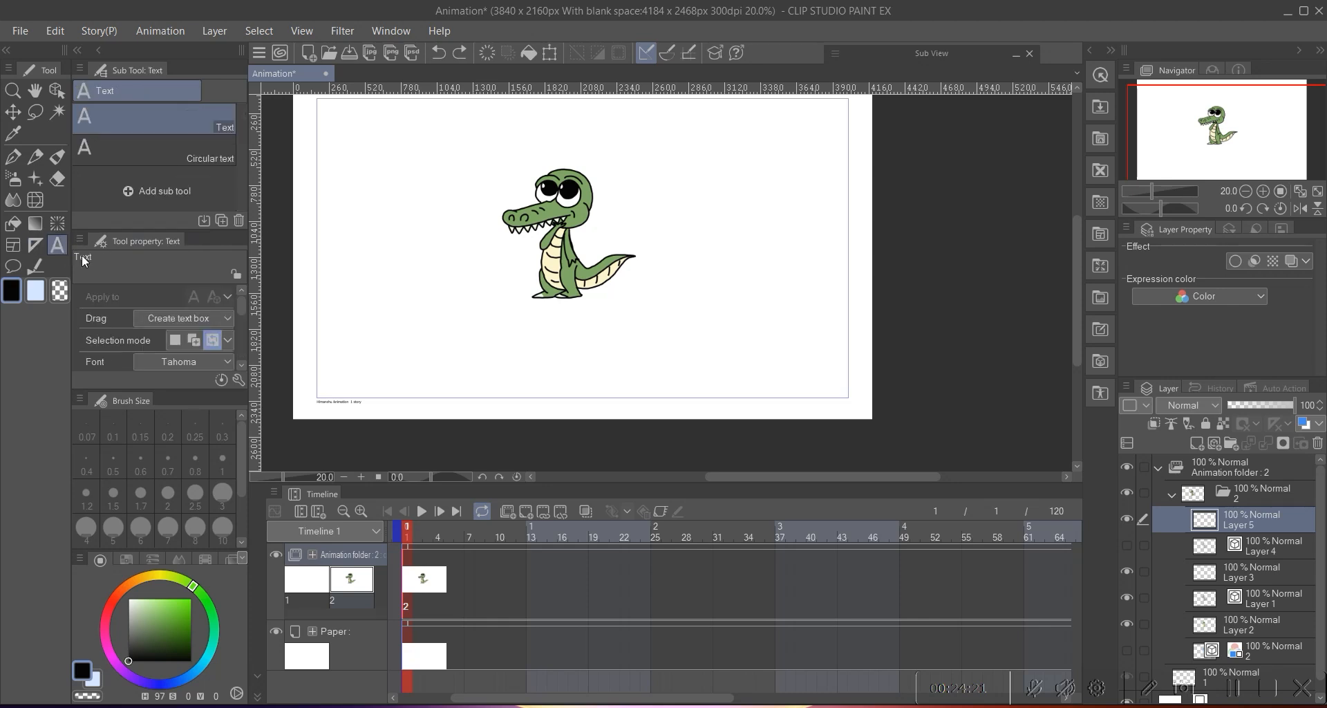
{"action": "left_click", "coordinate": [415, 181]}
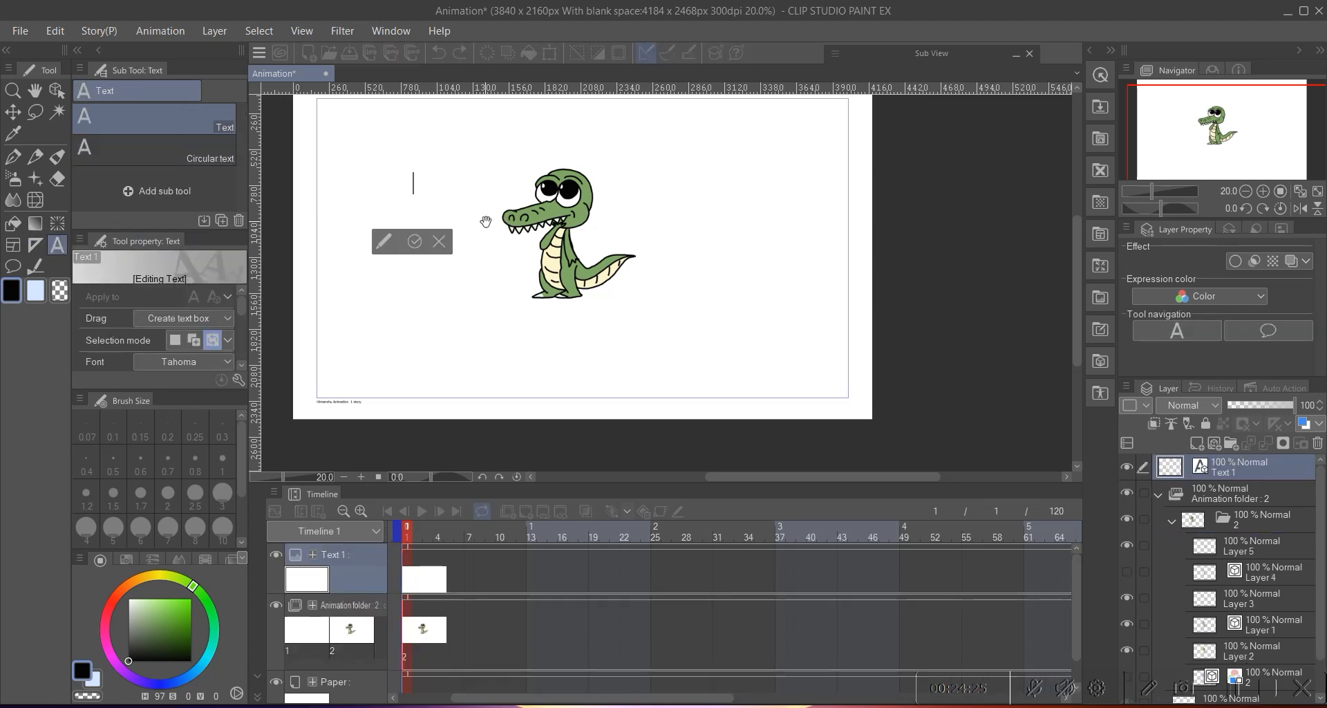
{"action": "type", "text": "Croco"}
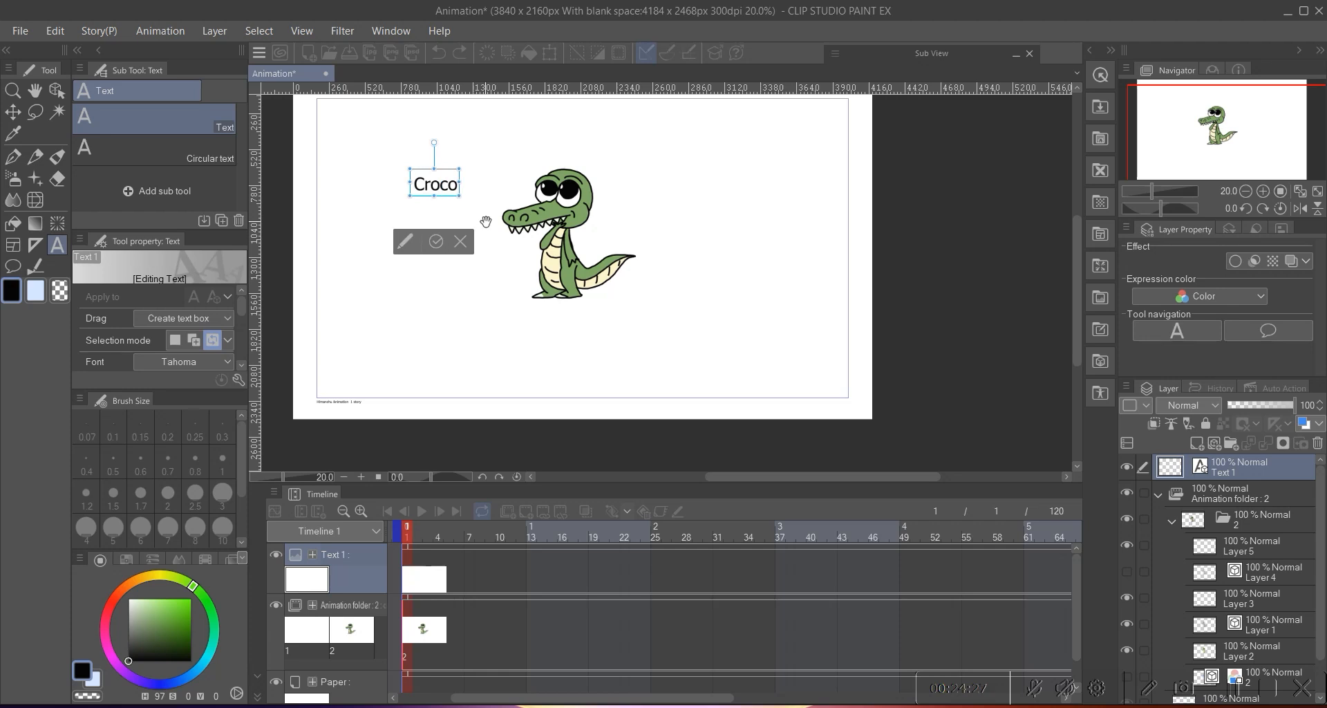
{"action": "type", "text": "dile"}
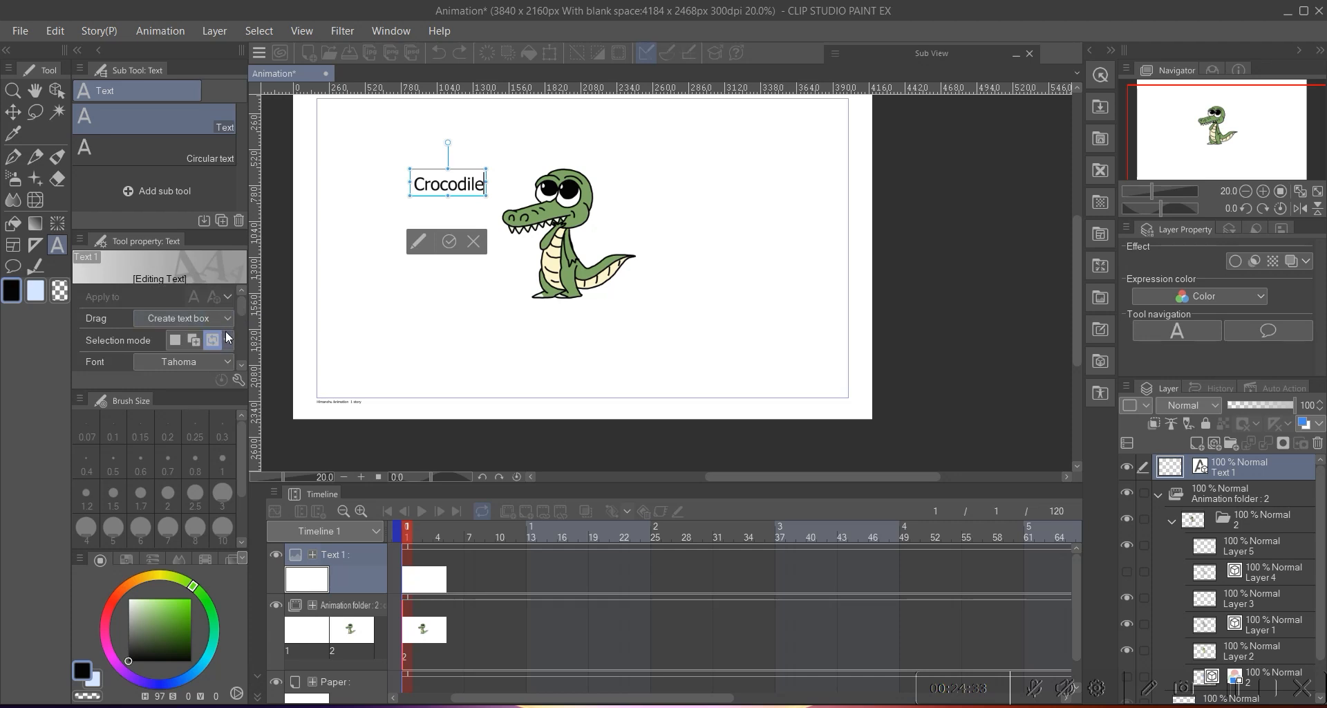
- Try the Sitka Text Semibold font on the "Crocodile" text, and undo the font change
{"action": "left_click", "coordinate": [217, 362]}
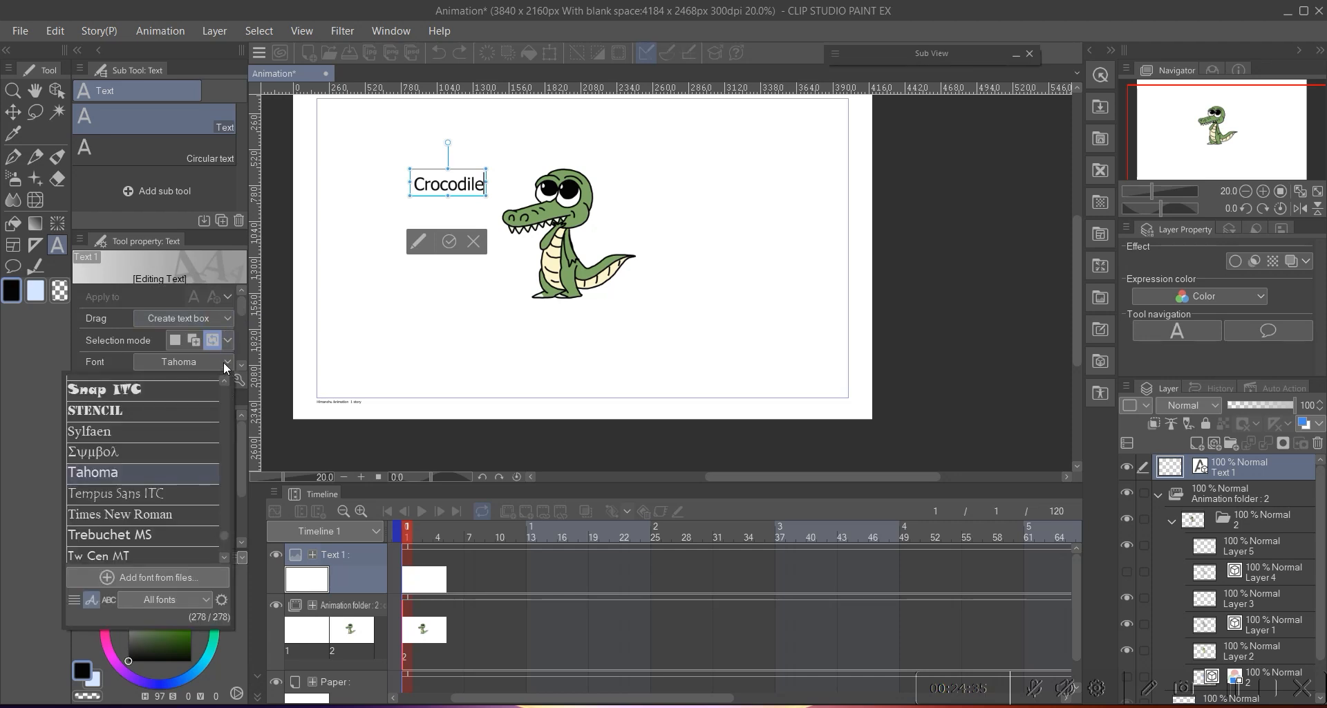
{"action": "left_click", "coordinate": [170, 388]}
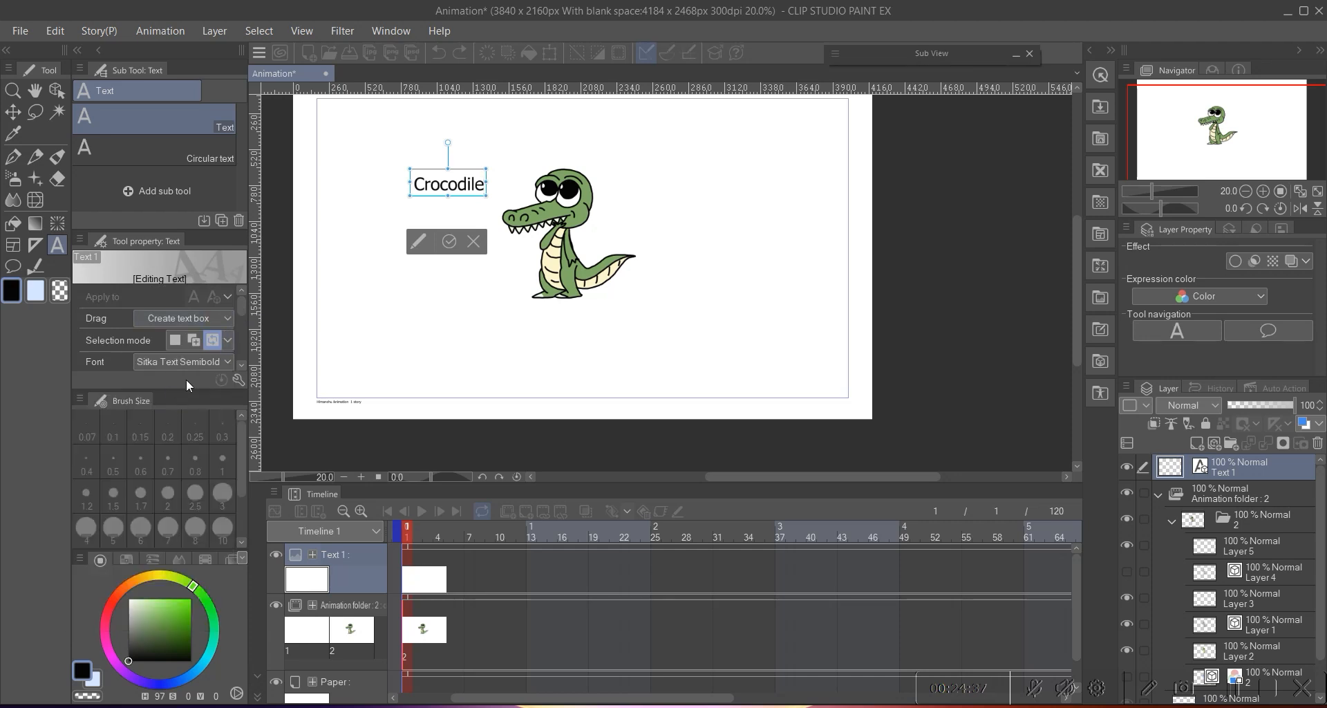
{"action": "key", "text": "ctrl+z"}
- Set the "Crocodile" text to the Snap ITC font at size 144.0 and commit the text
{"action": "double_click", "coordinate": [446, 185]}
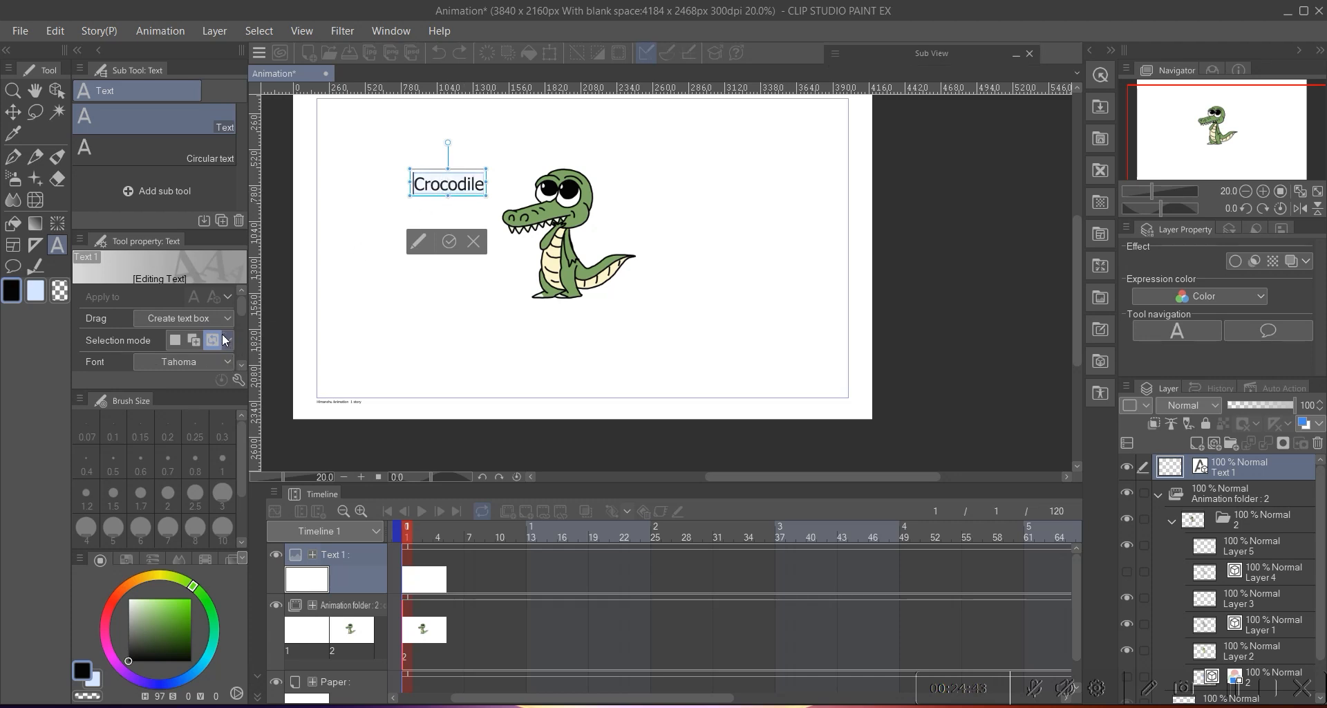
{"action": "left_click", "coordinate": [222, 361]}
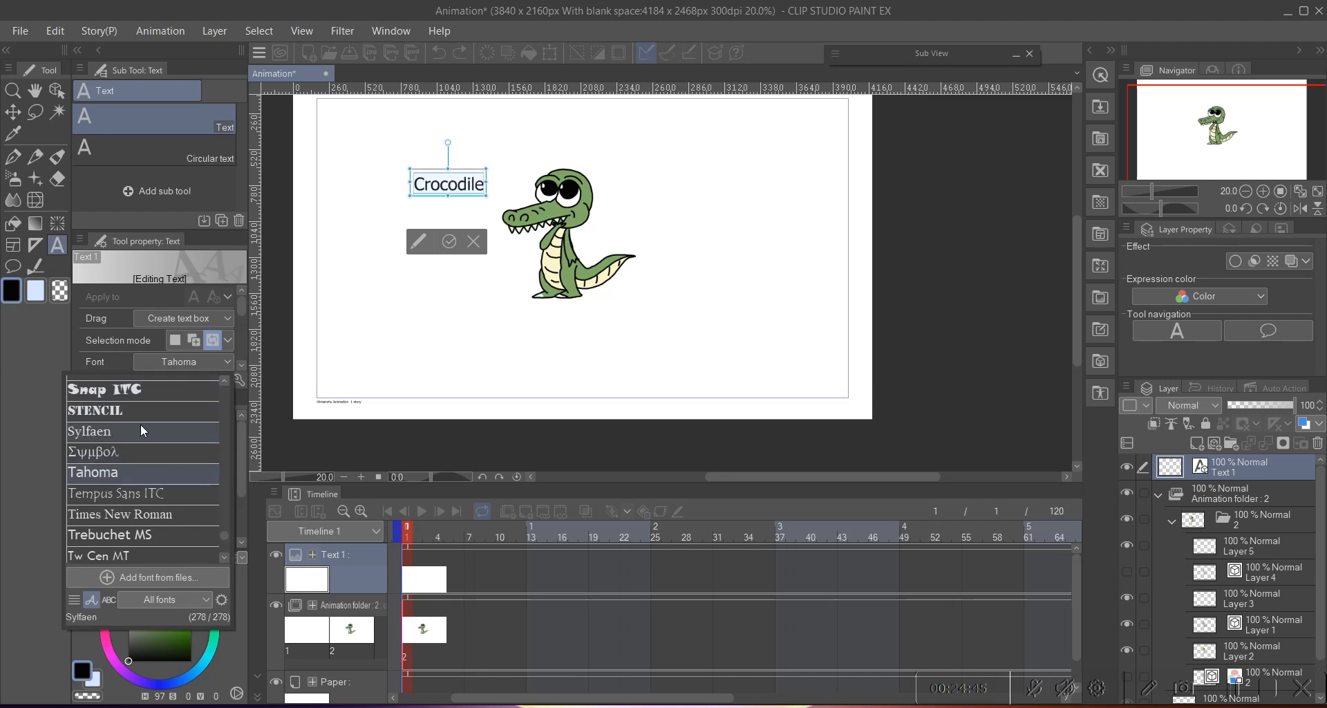
{"action": "left_click", "coordinate": [140, 392]}
{"action": "scroll", "coordinate": [241, 311], "scroll_direction": "down", "scroll_amount": 3}
{"action": "scroll", "coordinate": [240, 327], "scroll_direction": "up", "scroll_amount": 1}
{"action": "left_click_drag", "start_coordinate": [135, 326], "coordinate": [148, 326]}
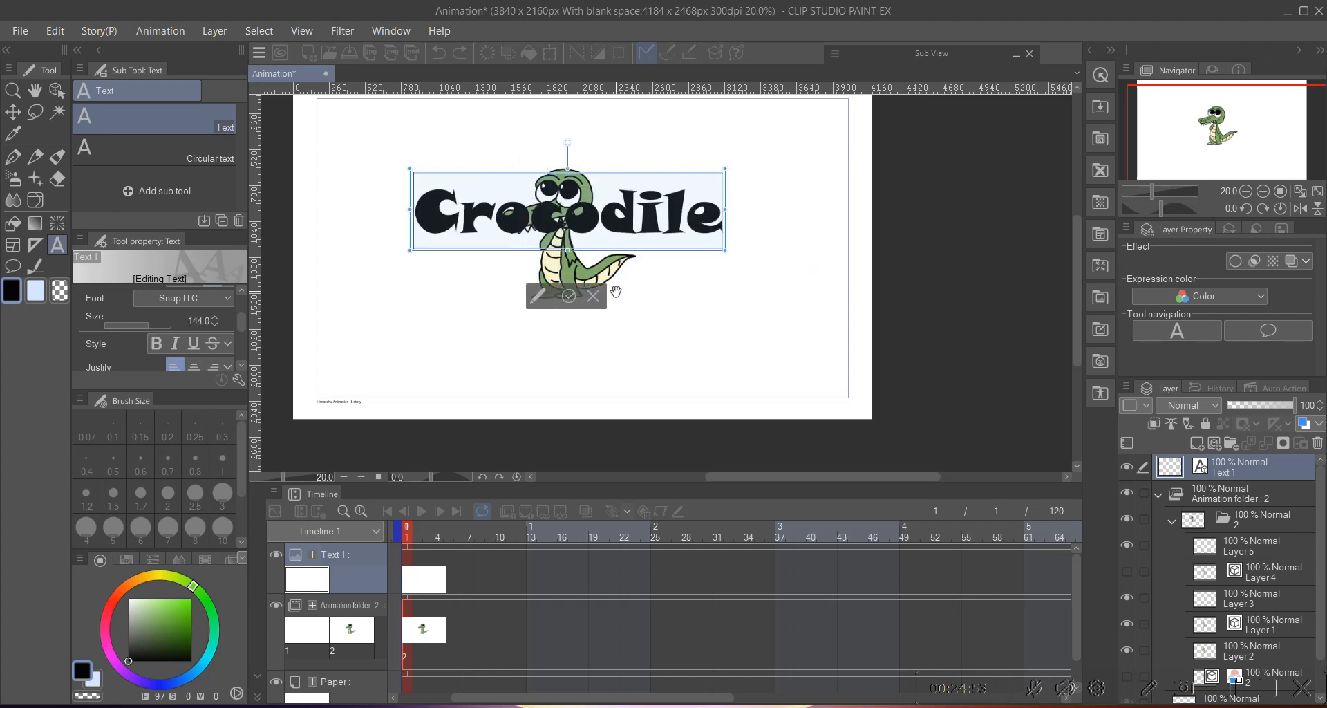
{"action": "left_click", "coordinate": [569, 296]}
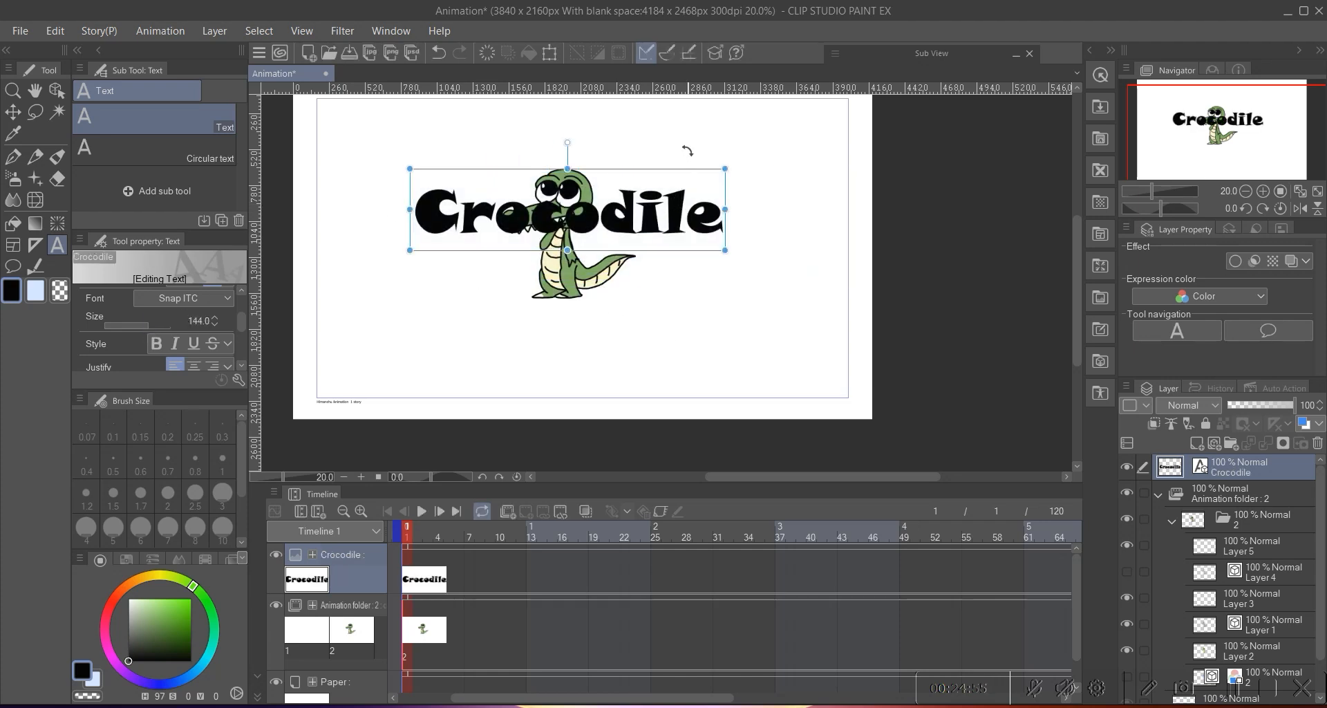
- Move the "Crocodile" text down so it sits centred beneath the crocodile's feet
{"action": "left_click_drag", "start_coordinate": [667, 234], "coordinate": [676, 333]}
{"action": "left_click", "coordinate": [762, 271]}
{"action": "left_click", "coordinate": [763, 394]}
{"action": "mouse_move", "coordinate": [578, 310]}
{"action": "left_mouse_down"}
{"action": "mouse_move", "coordinate": [559, 300]}
{"action": "mouse_move", "coordinate": [576, 312]}
{"action": "left_mouse_up"}
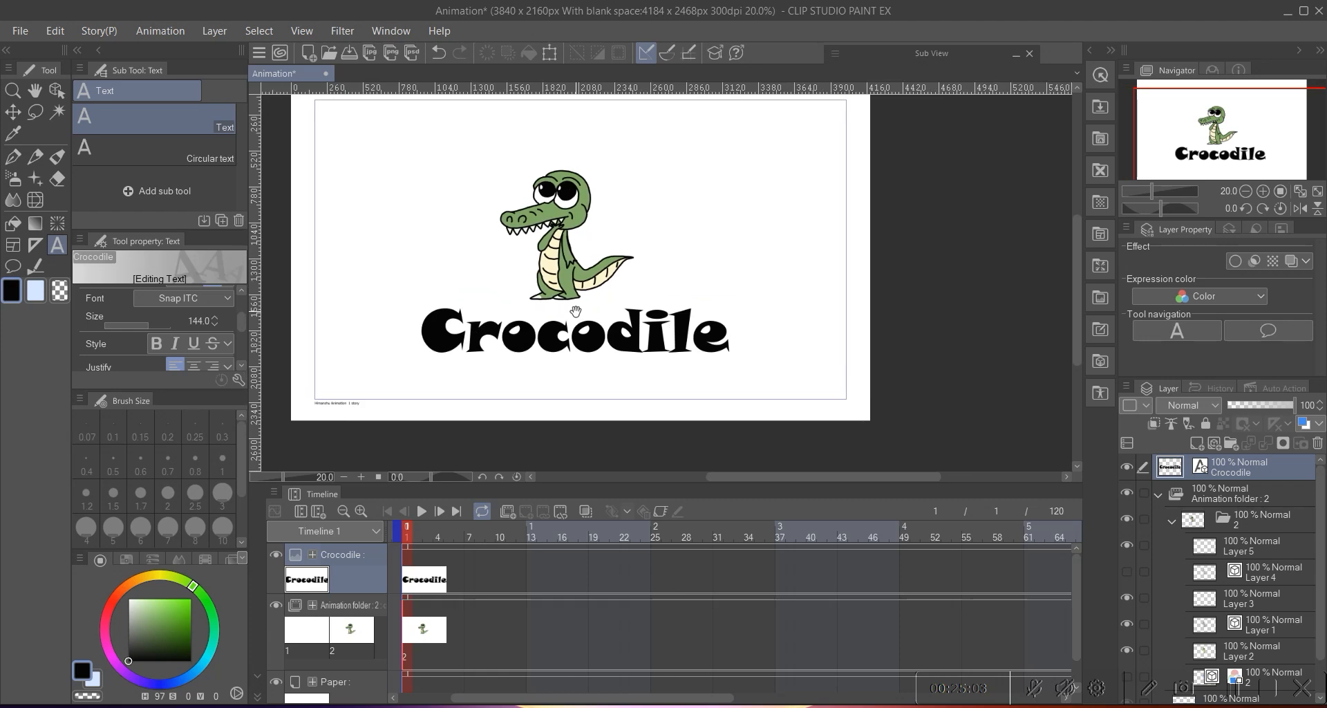
- Try transforming the "Crocodile" text in Scale/Rotate mode, and undo the change
{"action": "scroll", "coordinate": [238, 321], "scroll_direction": "down", "scroll_amount": 2}
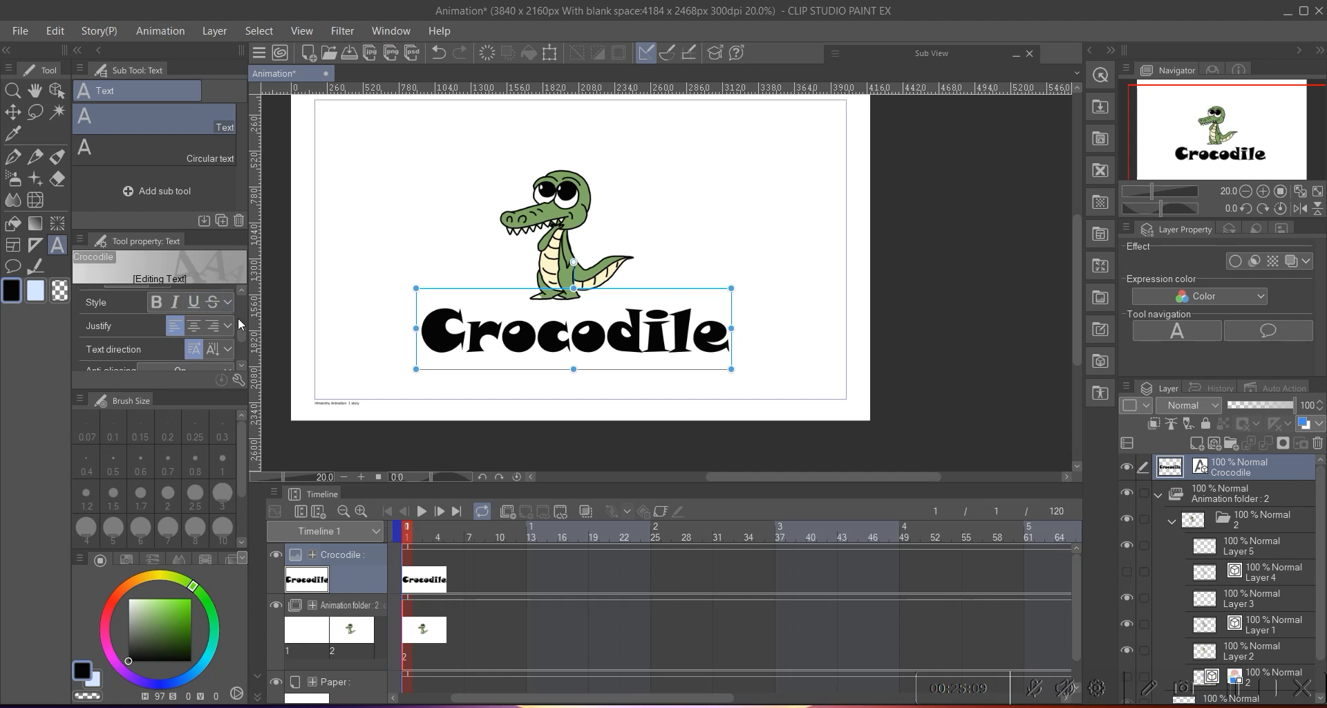
{"action": "scroll", "coordinate": [238, 317], "scroll_direction": "down", "scroll_amount": 3}
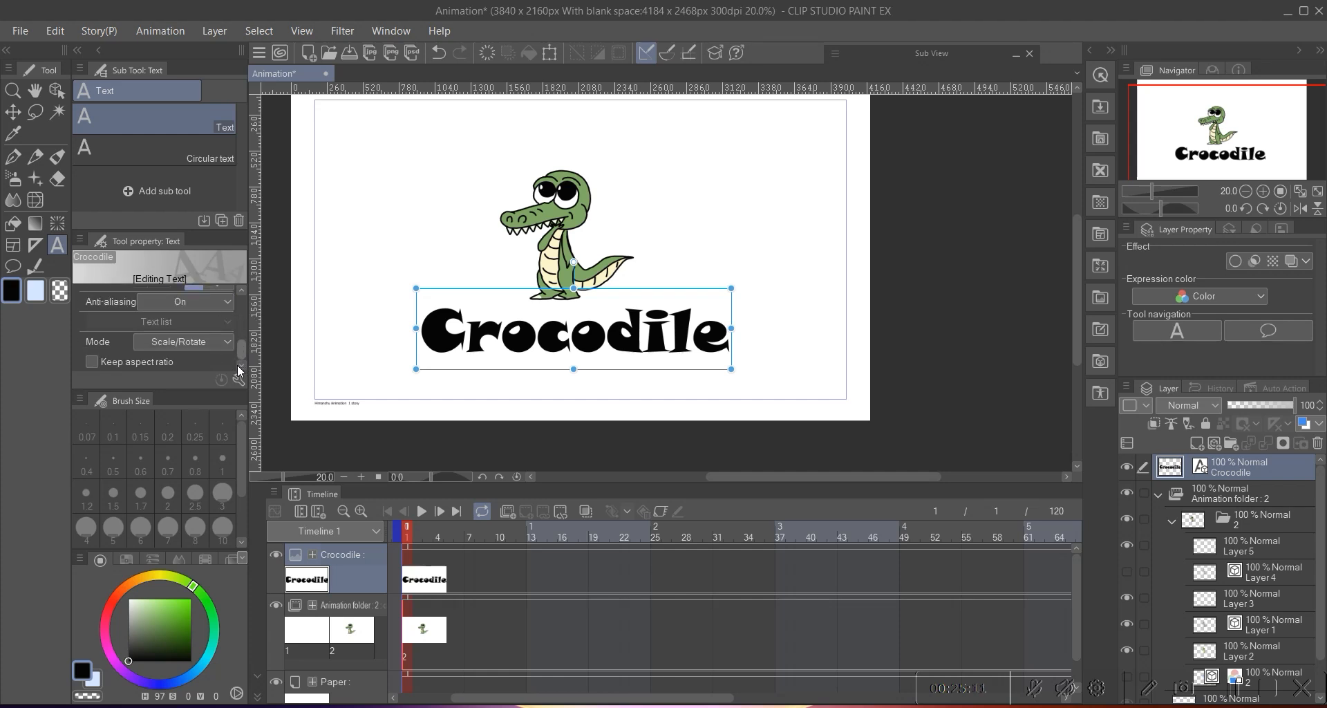
{"action": "left_click", "coordinate": [192, 341]}
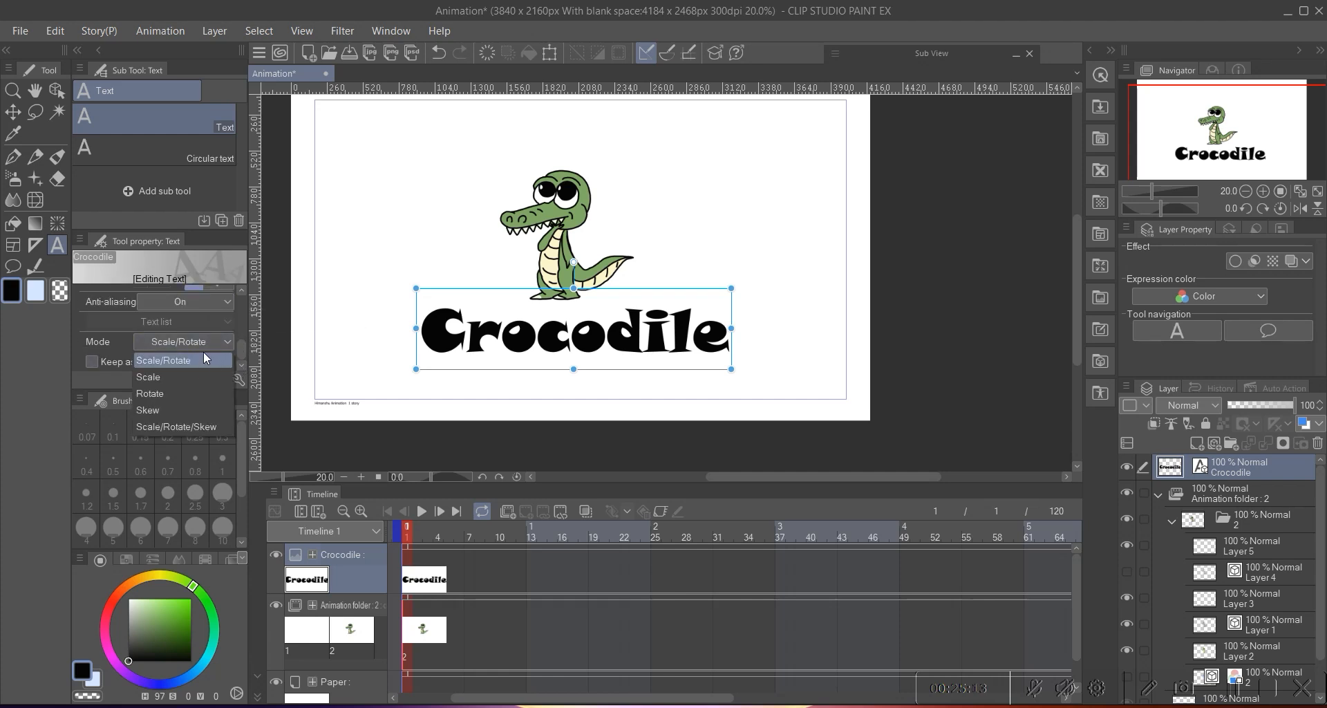
{"action": "left_click", "coordinate": [203, 351]}
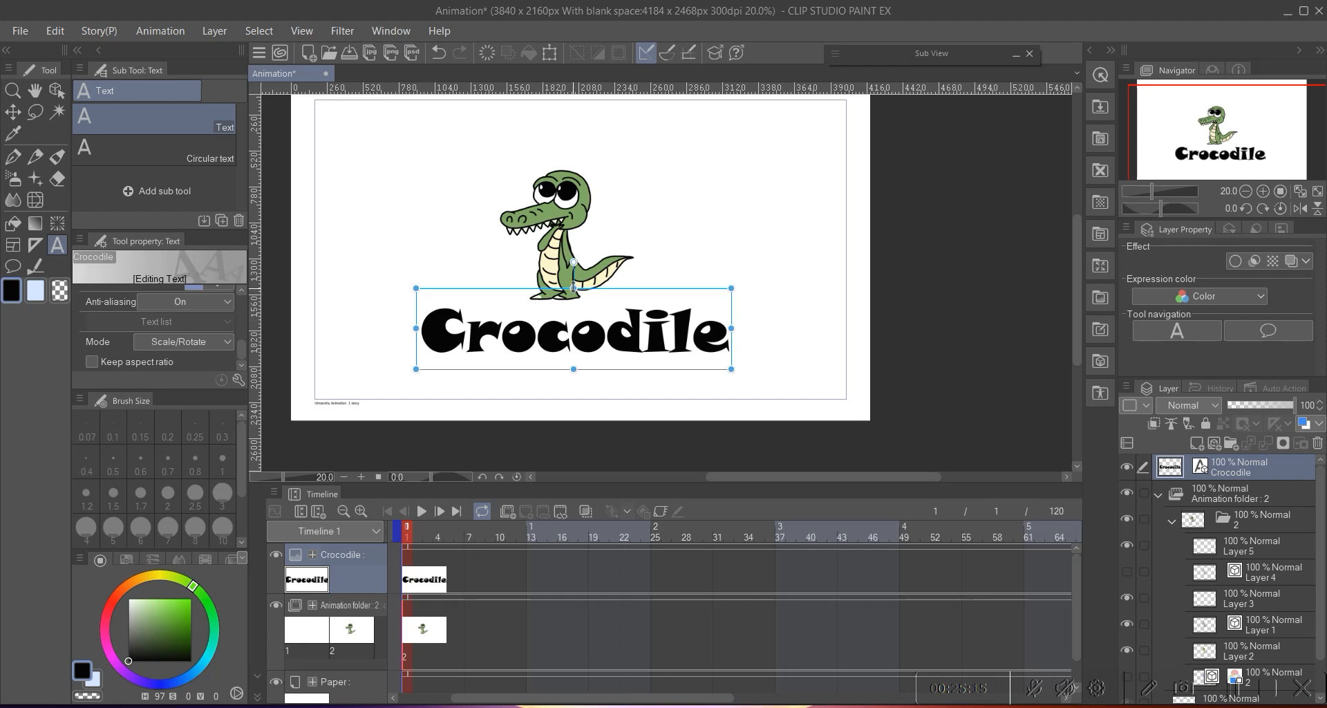
{"action": "left_click_drag", "start_coordinate": [745, 280], "coordinate": [690, 231]}
{"action": "key", "text": "ctrl+z"}
- Try the Rounded balloon and the Ellipse balloon in the empty area beside the crocodile's head, undoing each one
{"action": "left_click", "coordinate": [12, 268]}
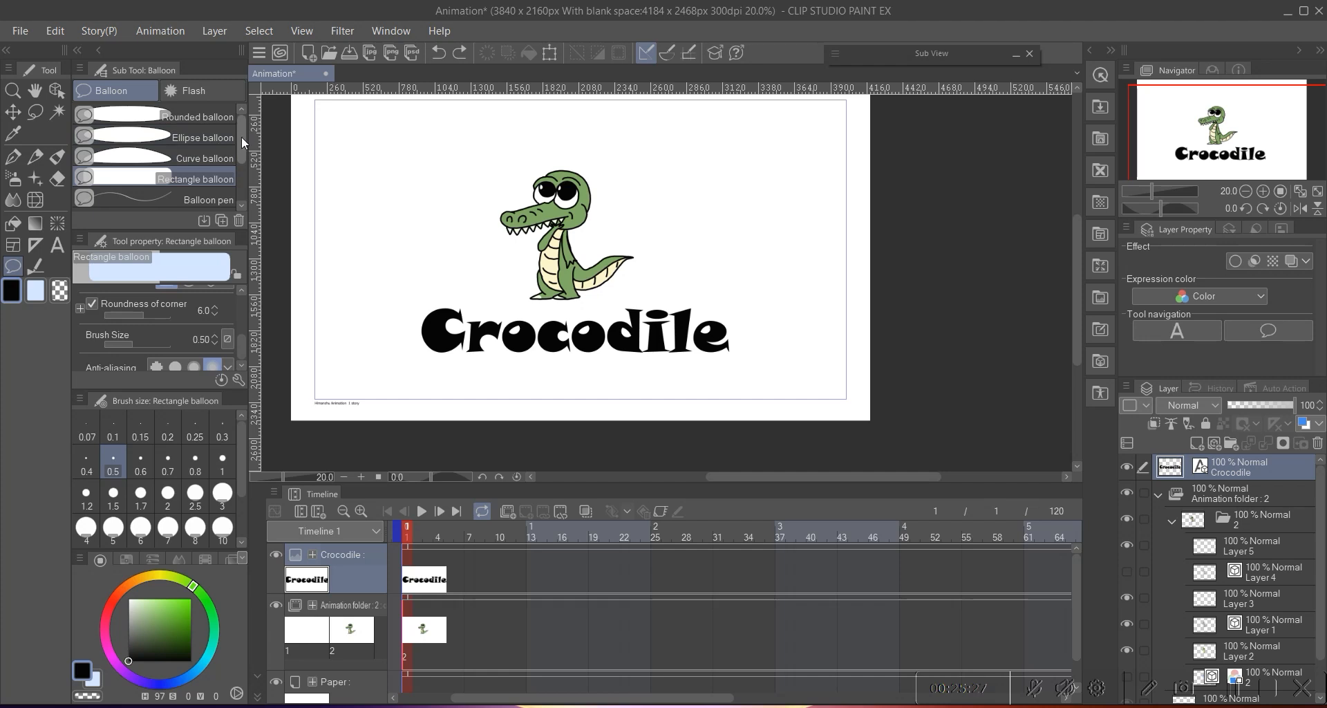
{"action": "left_click_drag", "start_coordinate": [448, 240], "coordinate": [396, 296]}
{"action": "left_click", "coordinate": [208, 117]}
{"action": "left_click_drag", "start_coordinate": [593, 183], "coordinate": [741, 249]}
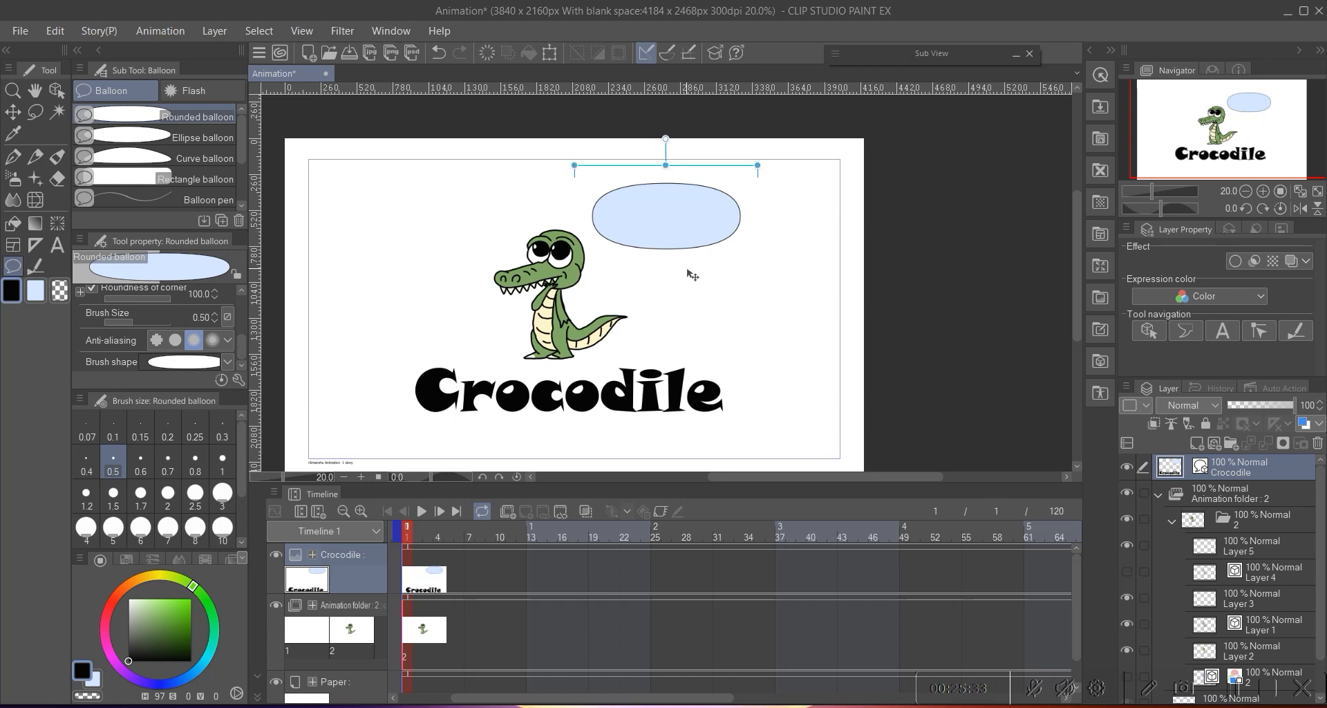
{"action": "key", "text": "ctrl+z"}
{"action": "left_click", "coordinate": [207, 137]}
{"action": "left_click_drag", "start_coordinate": [584, 179], "coordinate": [755, 261]}
{"action": "key", "text": "ctrl+z"}
- Try the Curve balloon and the Rectangle balloon above the crocodile's head, undoing each one
{"action": "left_click", "coordinate": [205, 157]}
{"action": "left_click_drag", "start_coordinate": [602, 181], "coordinate": [757, 266]}
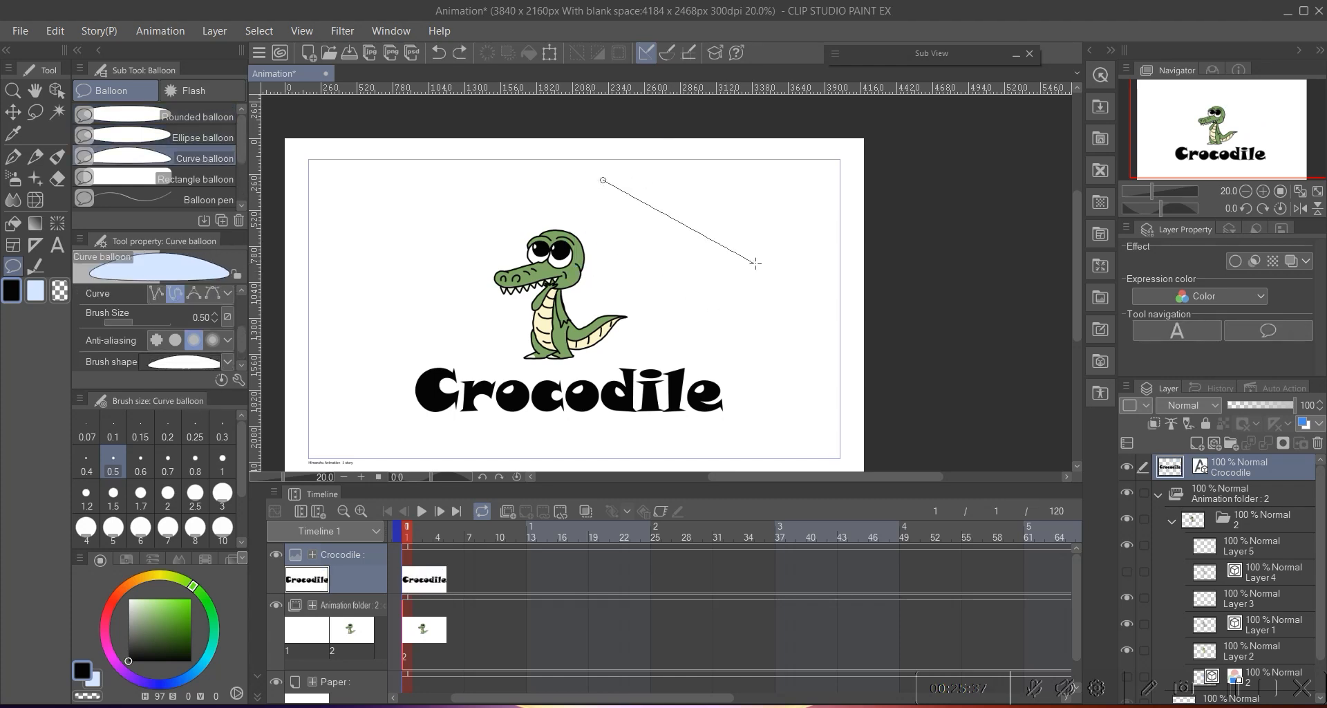
{"action": "left_click", "coordinate": [599, 179]}
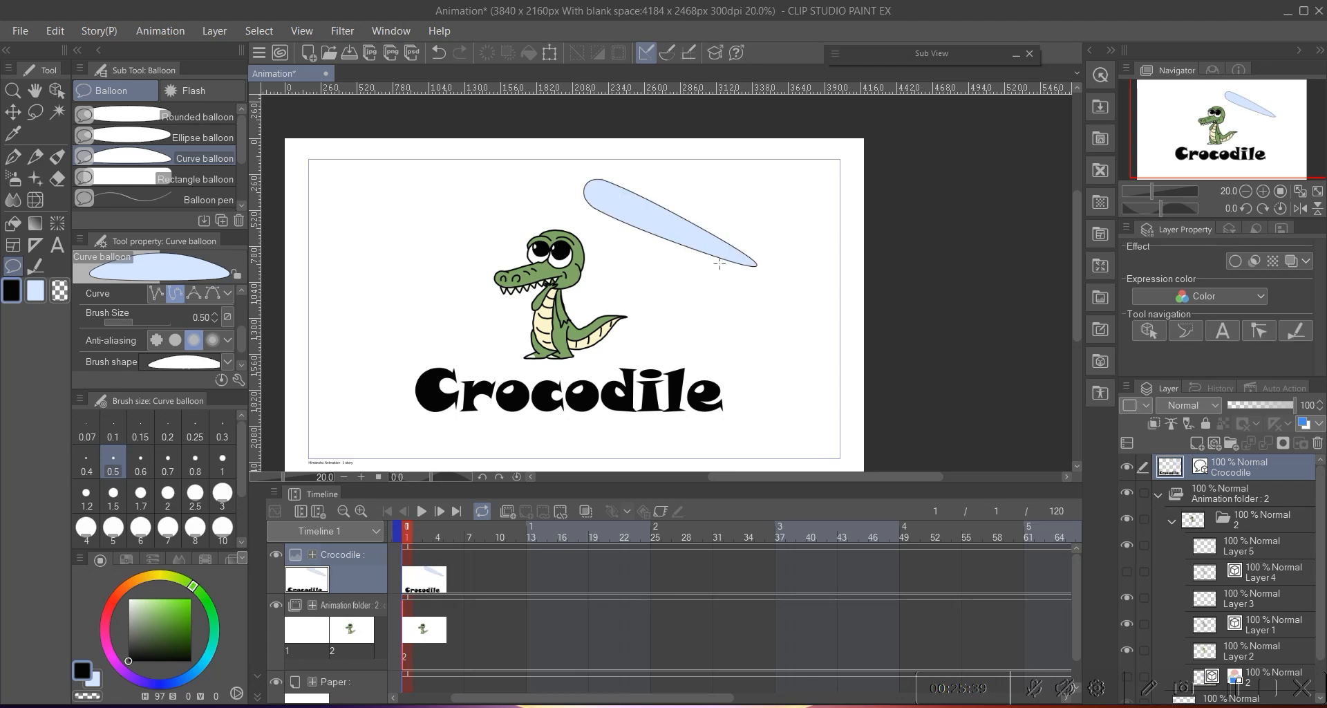
{"action": "key", "text": "ctrl+z"}
{"action": "left_click", "coordinate": [196, 179]}
{"action": "left_click_drag", "start_coordinate": [565, 166], "coordinate": [753, 248]}
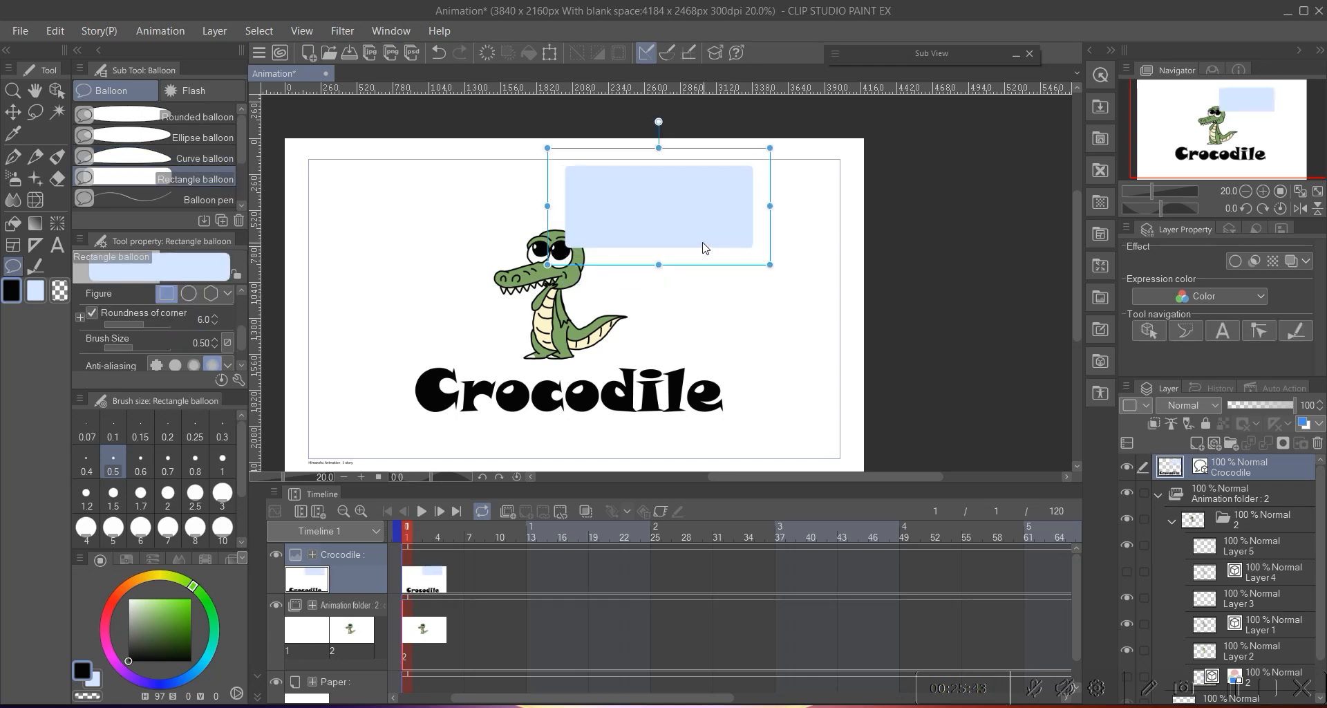
{"action": "key", "text": "ctrl+z"}
- Try the Balloon pen by drawing freehand speech balloons above the crocodile's head, and undo them
{"action": "left_click", "coordinate": [207, 199]}
{"action": "mouse_move", "coordinate": [597, 178]}
{"action": "left_mouse_down"}
{"action": "mouse_move", "coordinate": [647, 255]}
{"action": "mouse_move", "coordinate": [697, 257]}
{"action": "left_mouse_up"}
{"action": "key", "text": "ctrl+z"}
{"action": "mouse_move", "coordinate": [574, 181]}
{"action": "left_mouse_down"}
{"action": "mouse_move", "coordinate": [611, 240]}
{"action": "mouse_move", "coordinate": [562, 198]}
{"action": "left_mouse_up"}
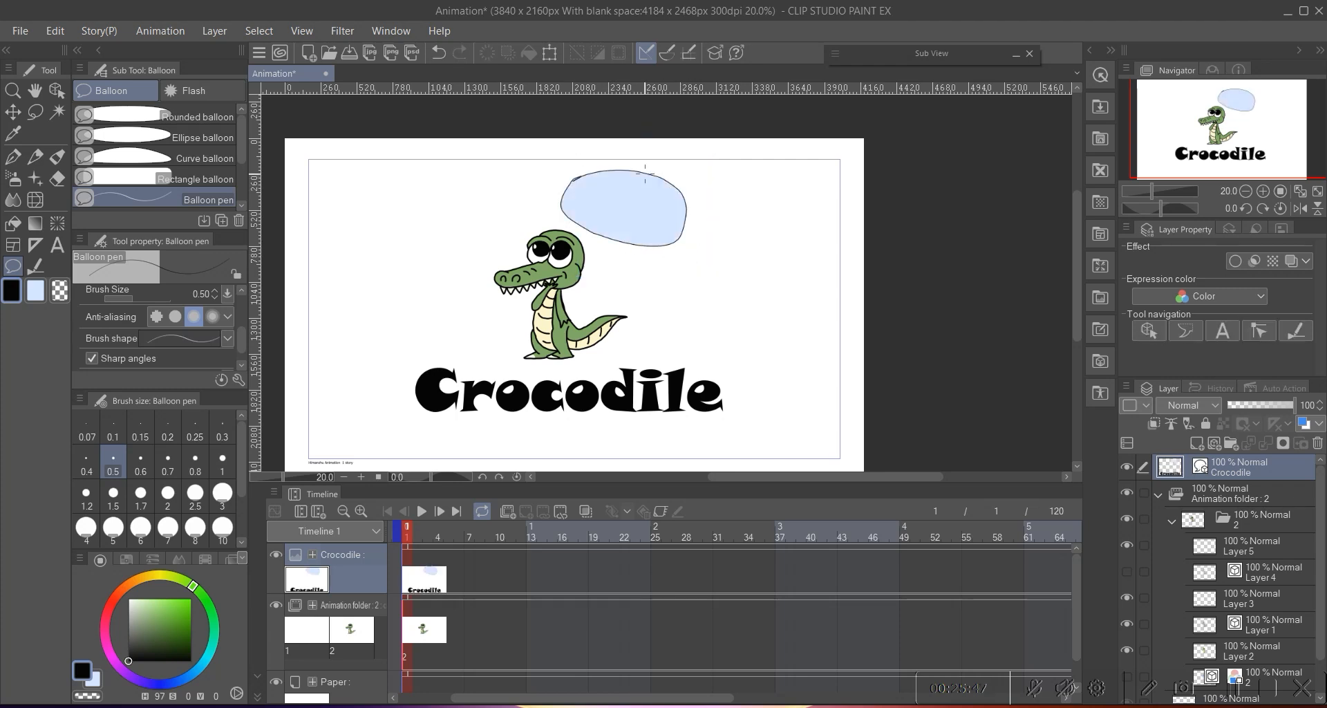
{"action": "key", "text": "ctrl+z"}
- Choose the Balloon tail tool, check it against Layer 5 and its neighbouring layers, and select the "Crocodile" text layer
{"action": "scroll", "coordinate": [243, 144], "scroll_direction": "down", "scroll_amount": 2}
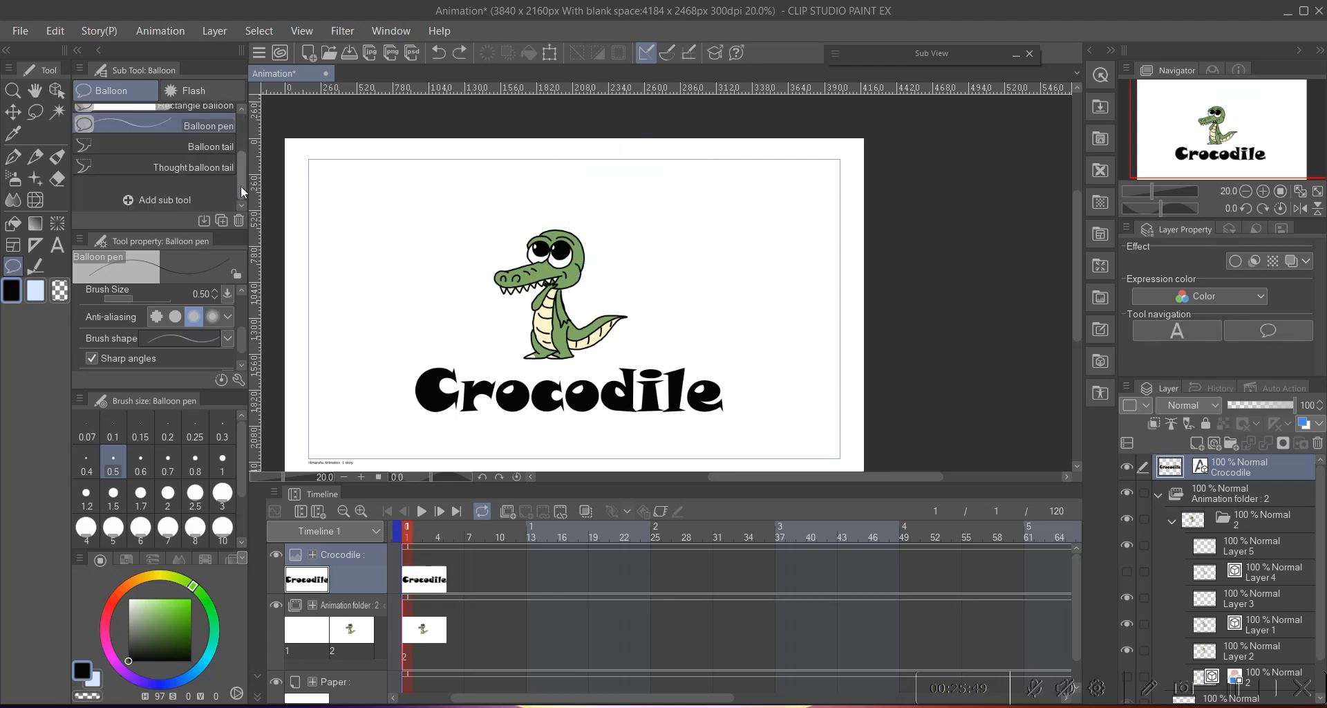
{"action": "left_click", "coordinate": [213, 181]}
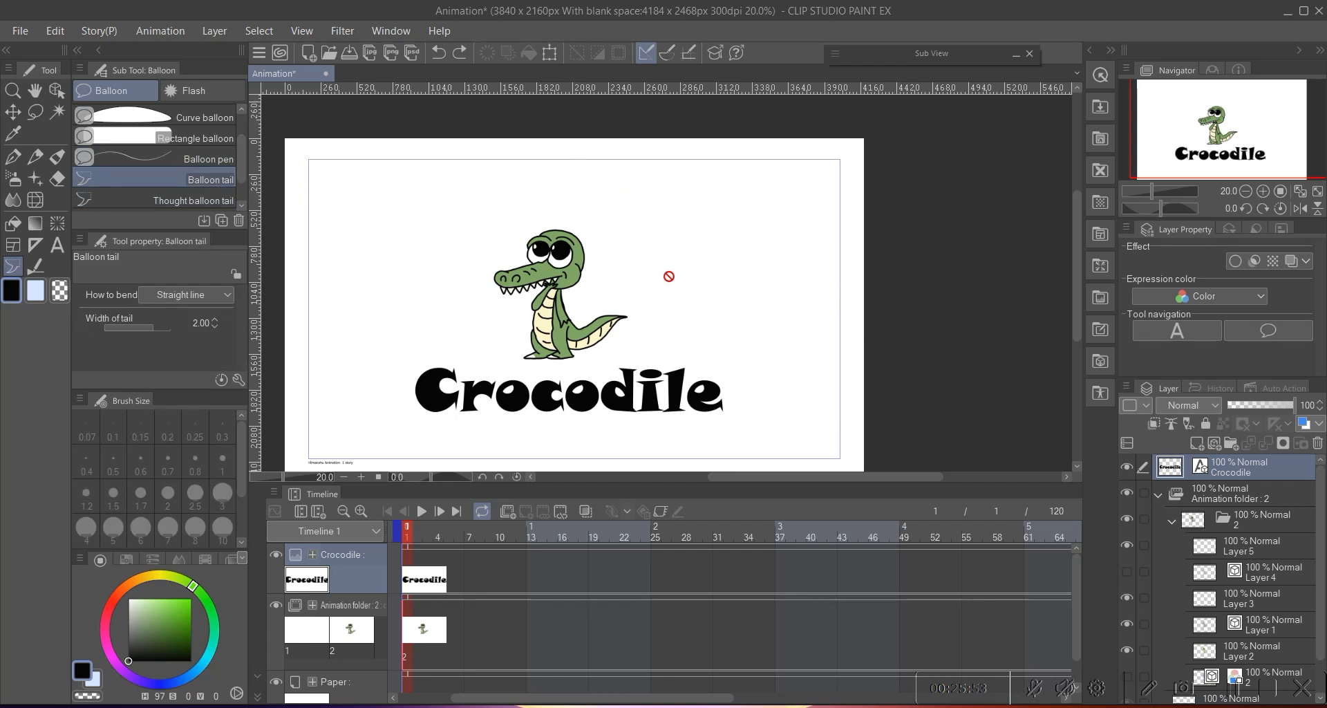
{"action": "left_click", "coordinate": [1270, 552]}
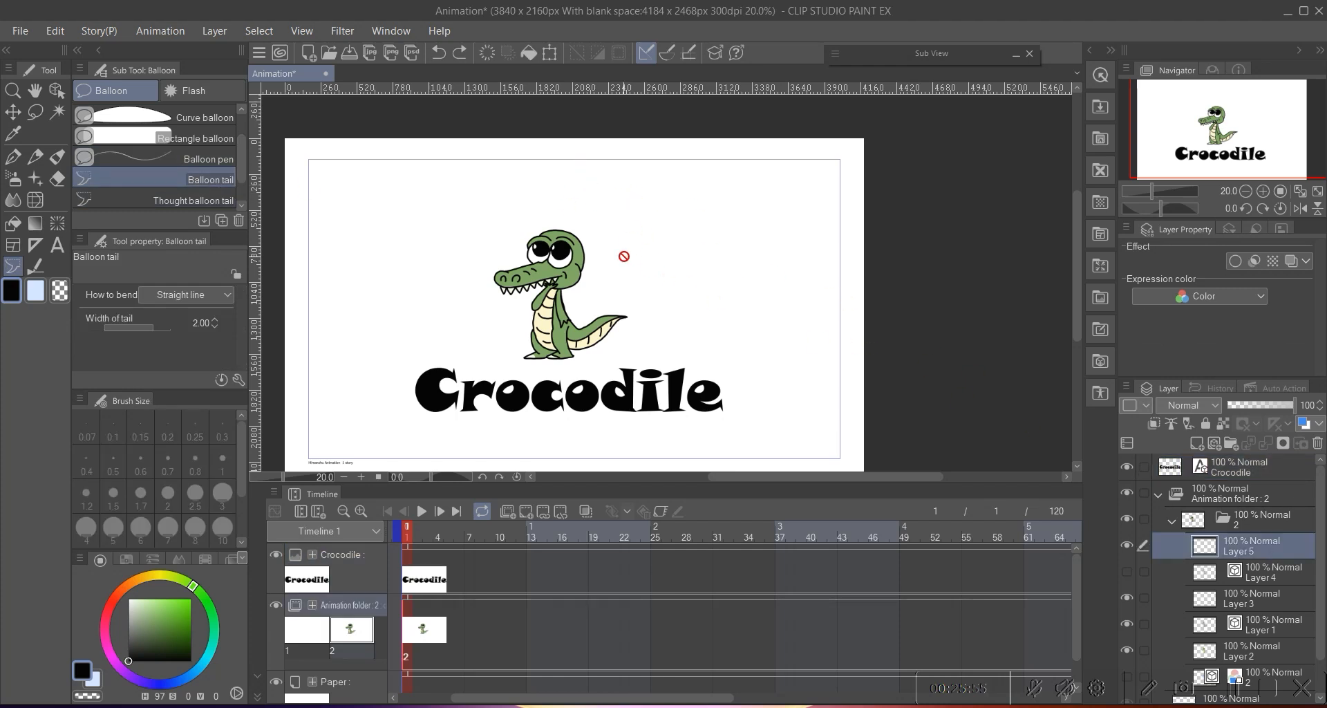
{"action": "left_click", "coordinate": [417, 641]}
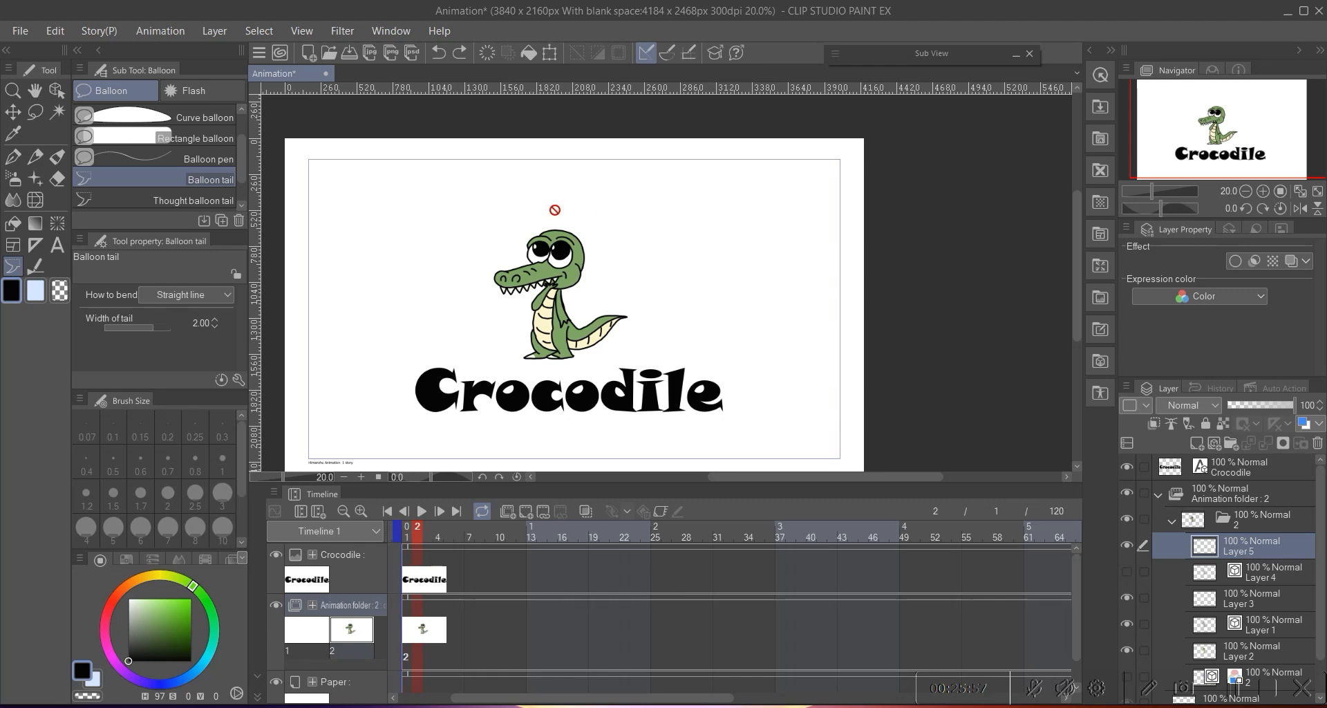
{"action": "scroll", "coordinate": [239, 166], "scroll_direction": "down", "scroll_amount": 1}
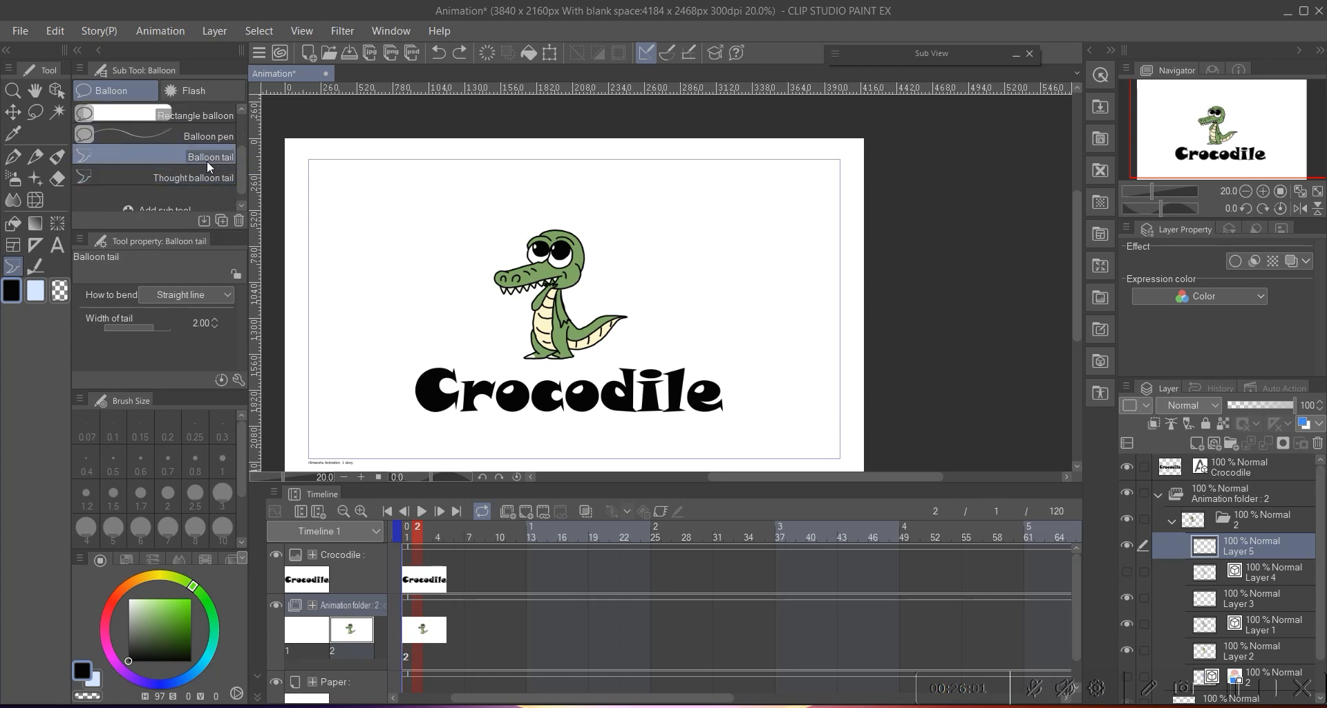
{"action": "left_click", "coordinate": [1249, 582]}
{"action": "left_click", "coordinate": [1242, 552]}
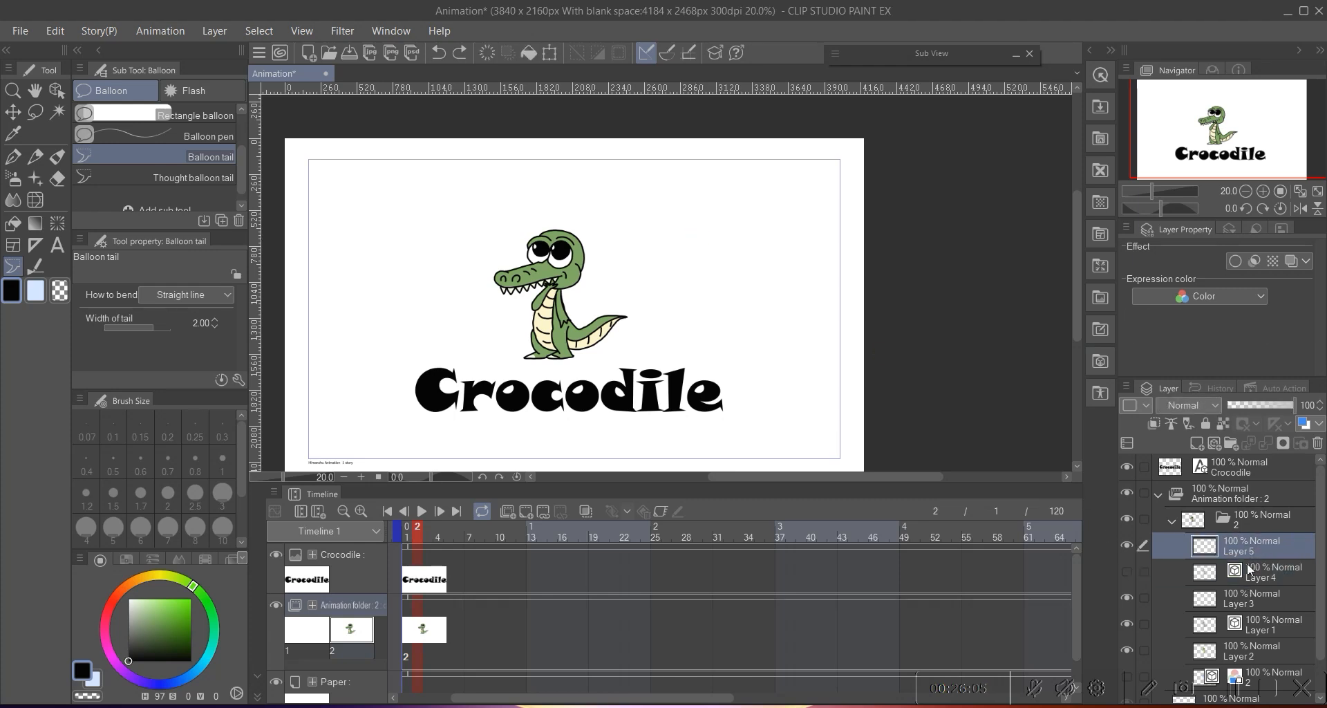
{"action": "left_click", "coordinate": [1251, 603]}
{"action": "left_click", "coordinate": [1254, 565]}
{"action": "left_click", "coordinate": [1239, 467]}
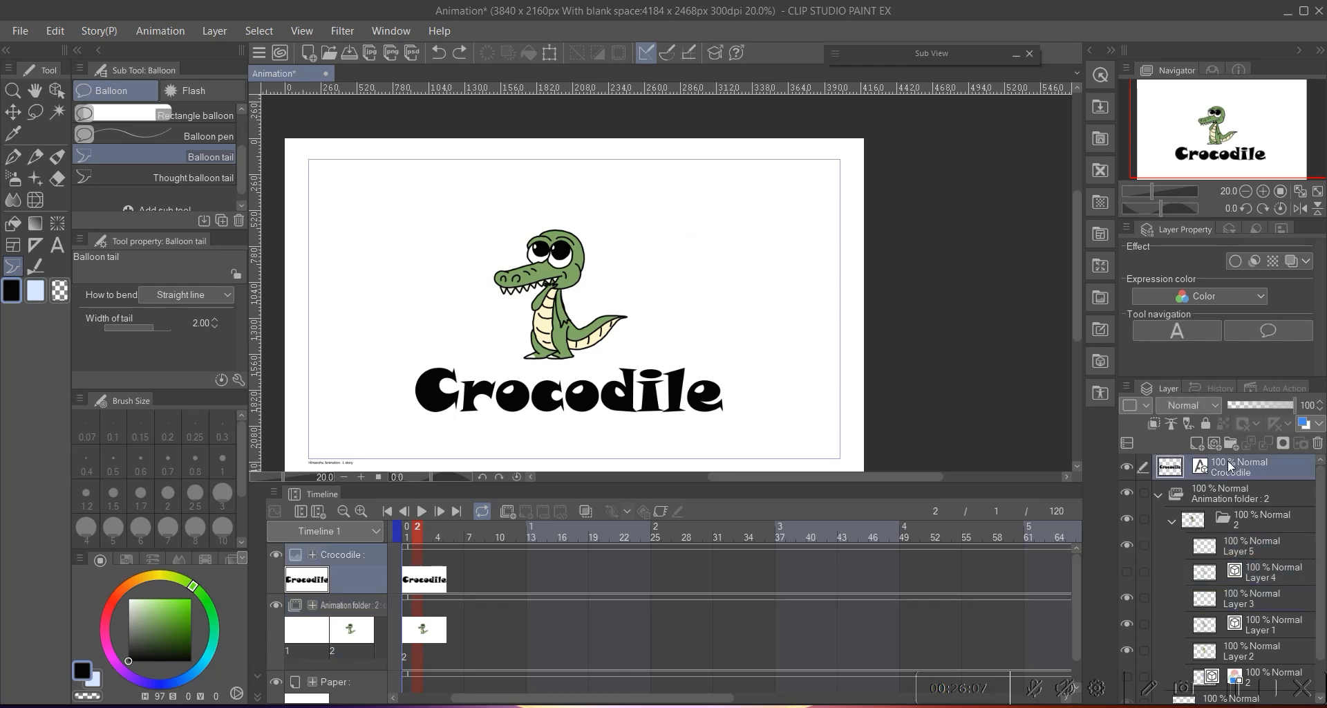
- Select Layer 5 in folder 2 and choose the Thought balloon tail tool
{"action": "left_click", "coordinate": [1281, 559]}
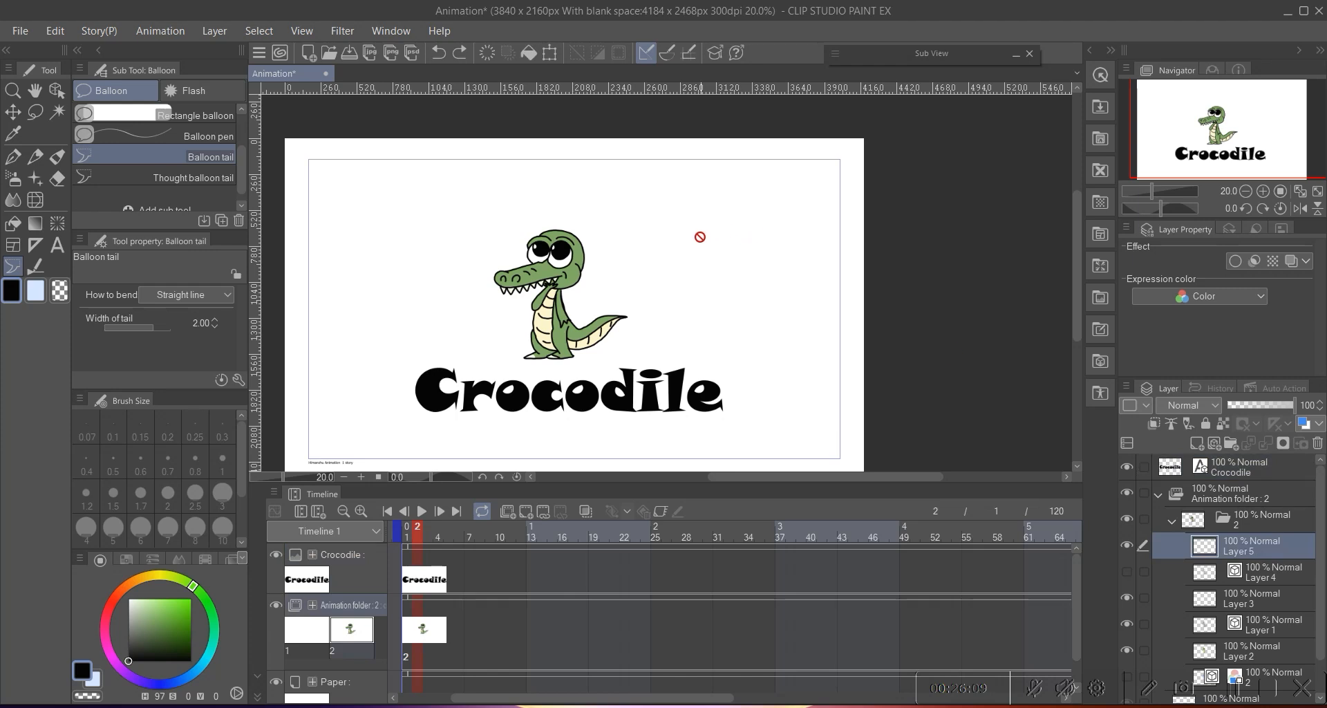
{"action": "scroll", "coordinate": [674, 230], "scroll_direction": "down", "scroll_amount": 3}
{"action": "scroll", "coordinate": [681, 238], "scroll_direction": "up", "scroll_amount": 3}
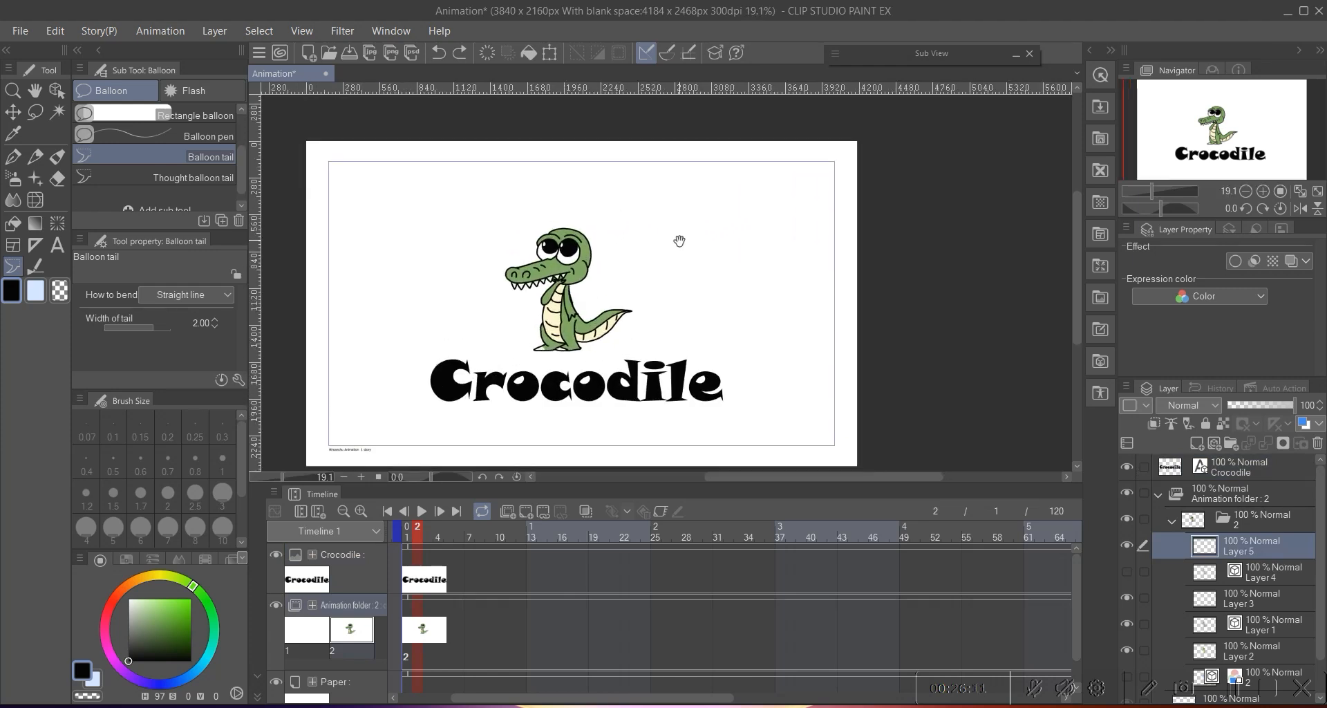
{"action": "left_click", "coordinate": [235, 175]}
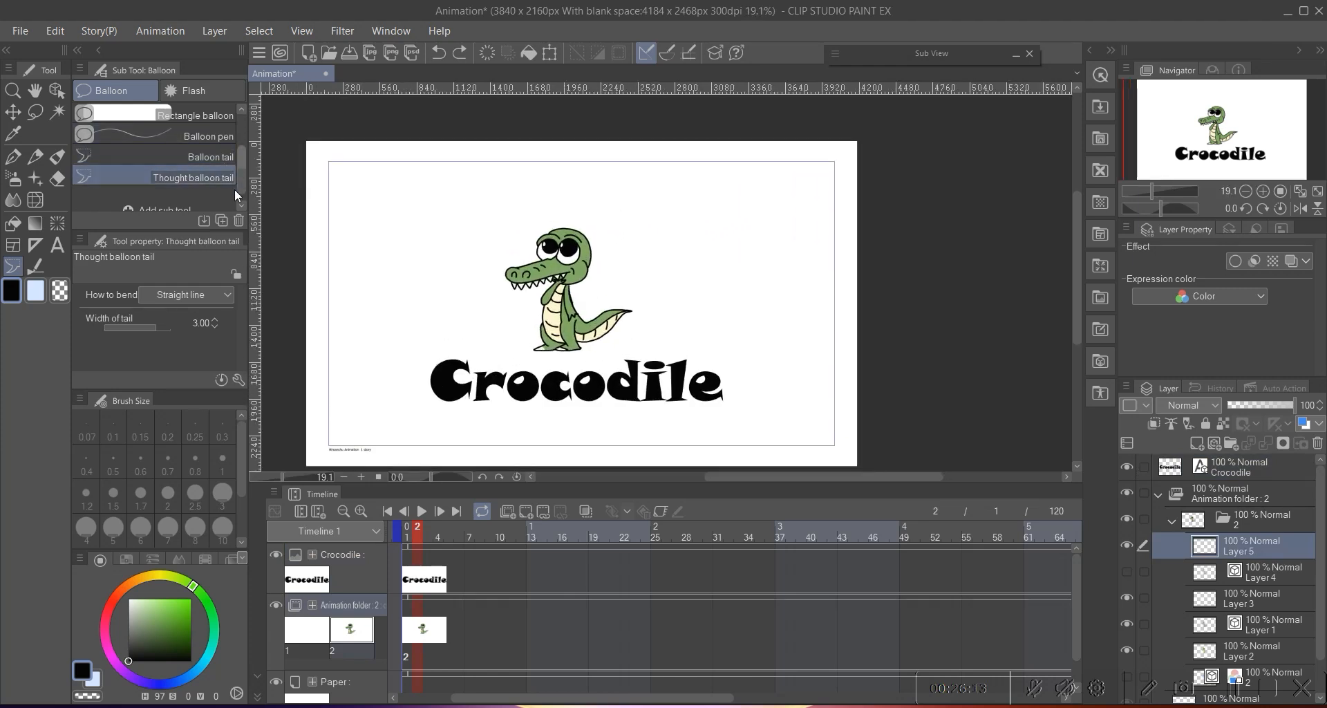
- At frame 1, draw a Rectangle balloon beside the crocodile's head and move its layer into folder 2 above Layer 5
{"action": "key", "text": "ctrl+s"}
{"action": "left_click", "coordinate": [410, 634]}
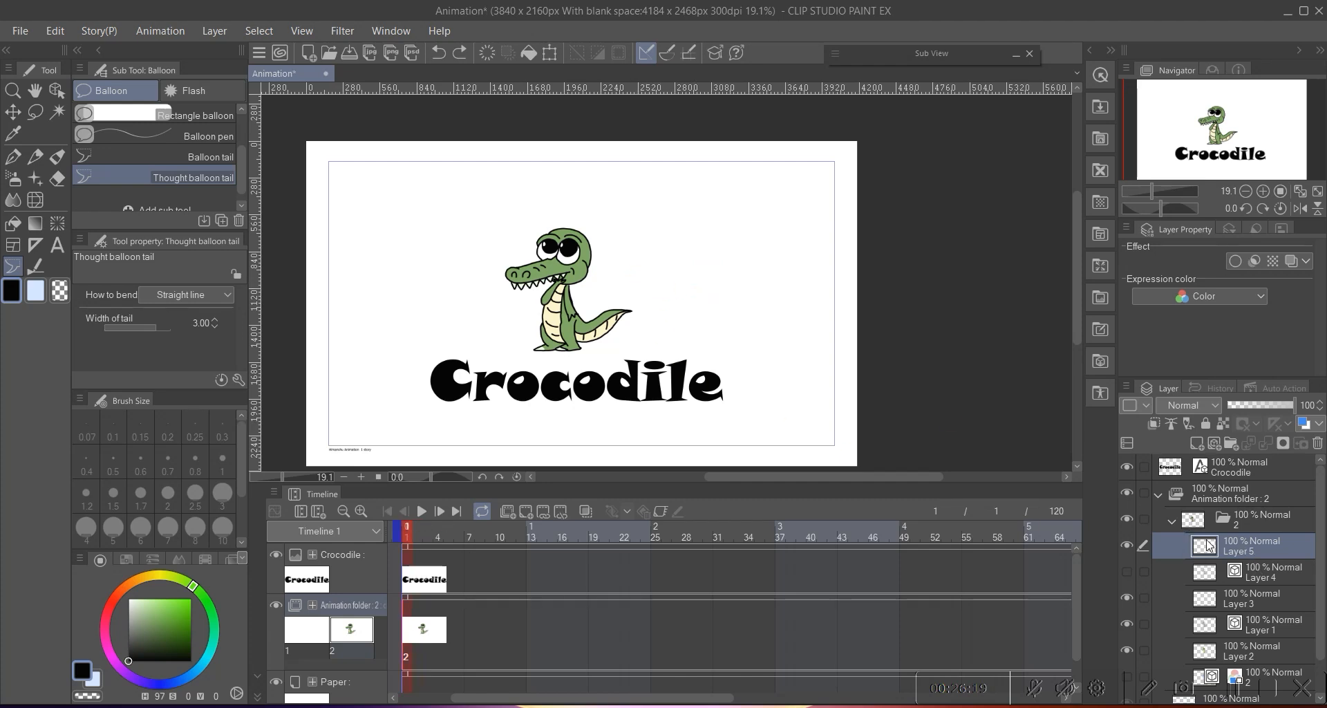
{"action": "left_click", "coordinate": [197, 115]}
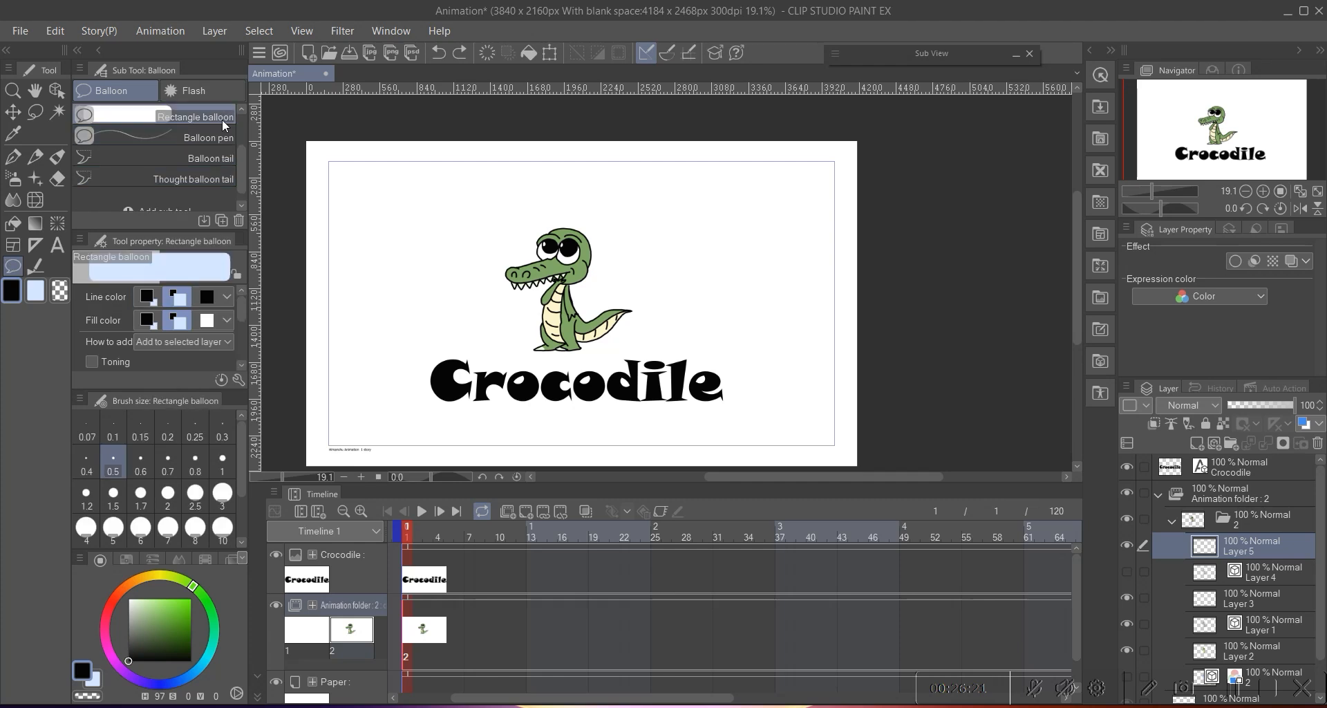
{"action": "mouse_move", "coordinate": [640, 194]}
{"action": "left_mouse_down"}
{"action": "mouse_move", "coordinate": [607, 210]}
{"action": "mouse_move", "coordinate": [748, 293]}
{"action": "left_mouse_up"}
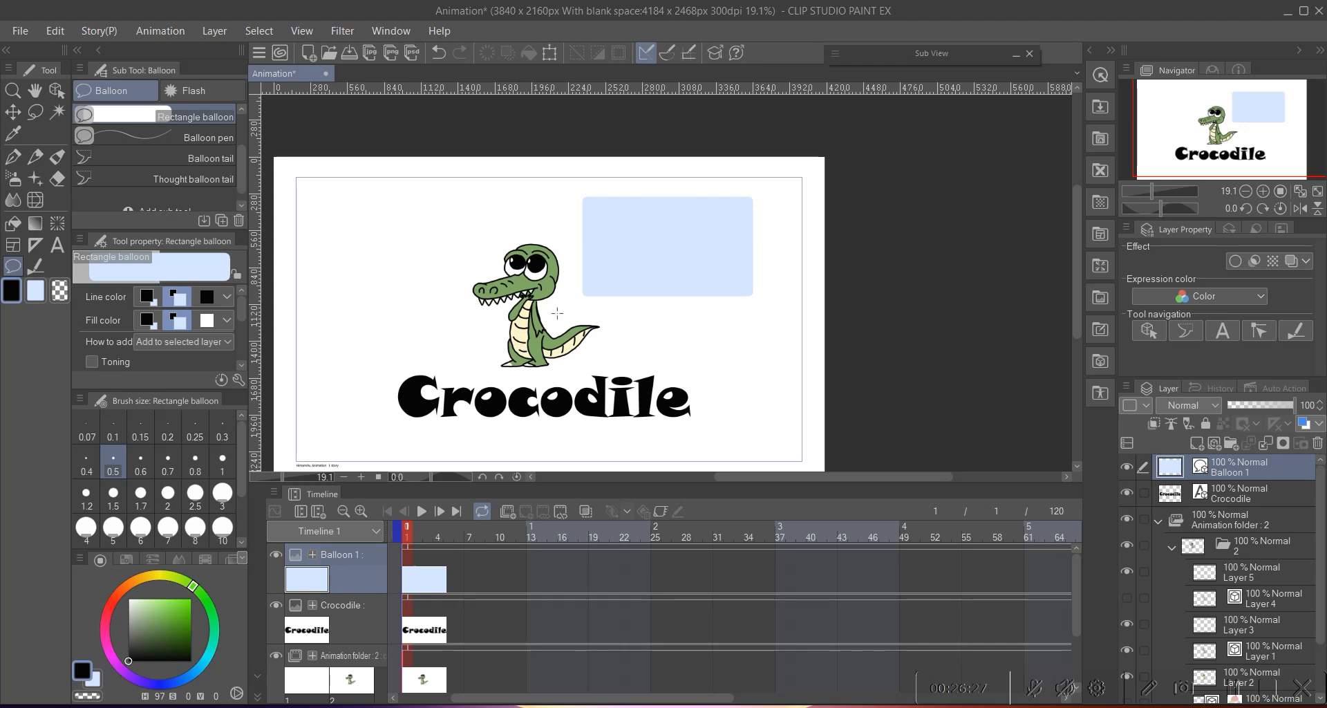
{"action": "left_click_drag", "start_coordinate": [1262, 487], "coordinate": [1279, 553]}
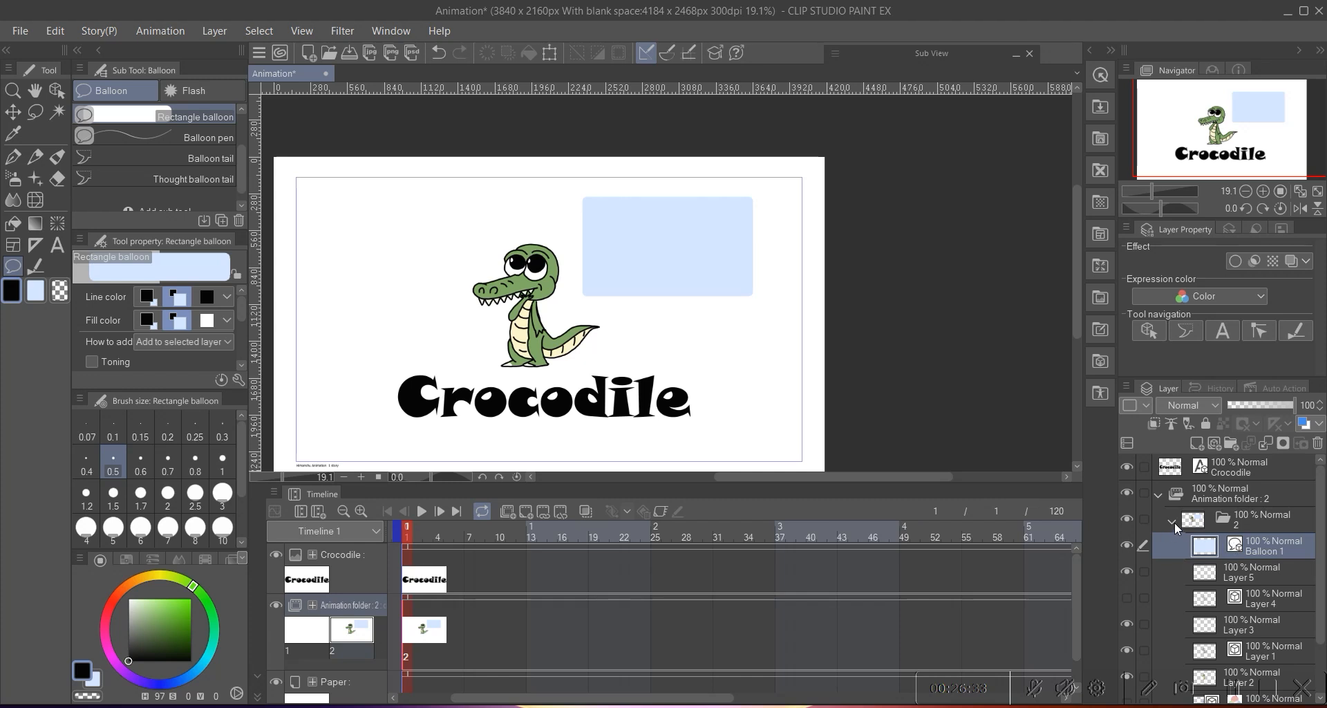
- Check the layers inside folder 2, leave the folder collapsed, and choose the Adjust line width tool
{"action": "left_click", "coordinate": [1173, 524]}
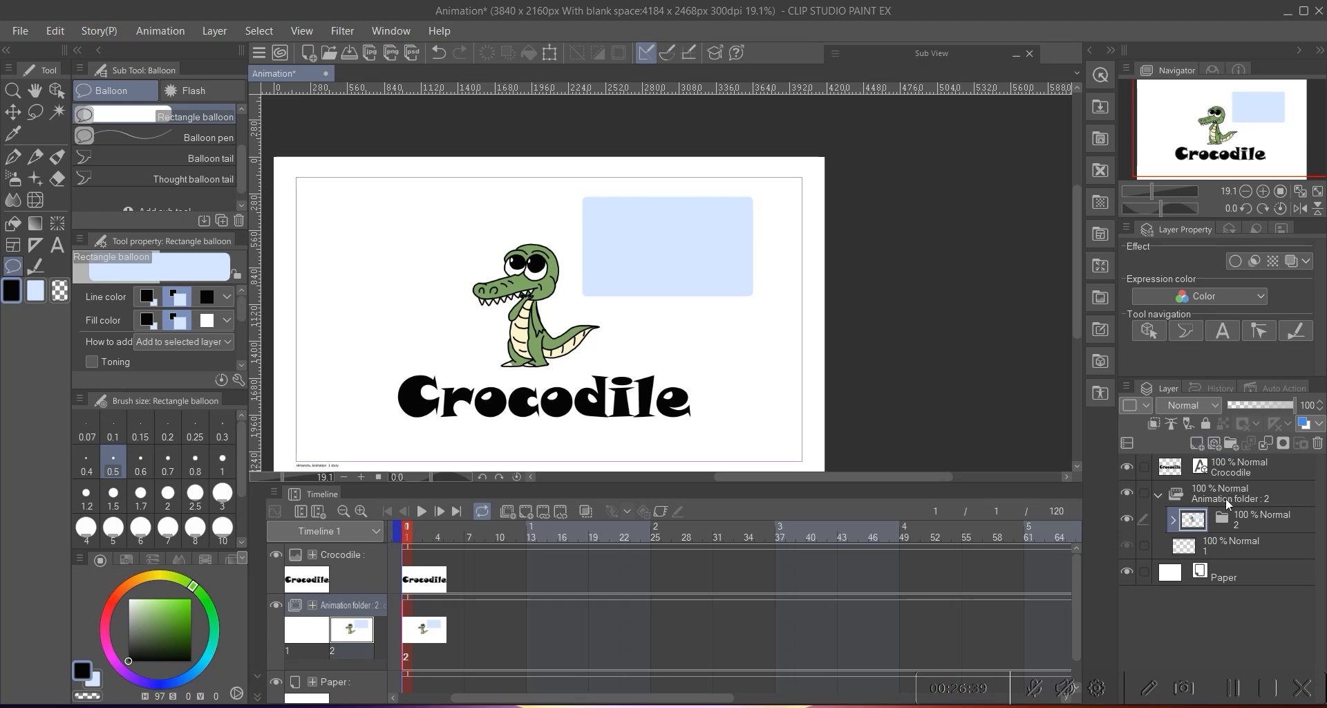
{"action": "left_click", "coordinate": [1174, 520]}
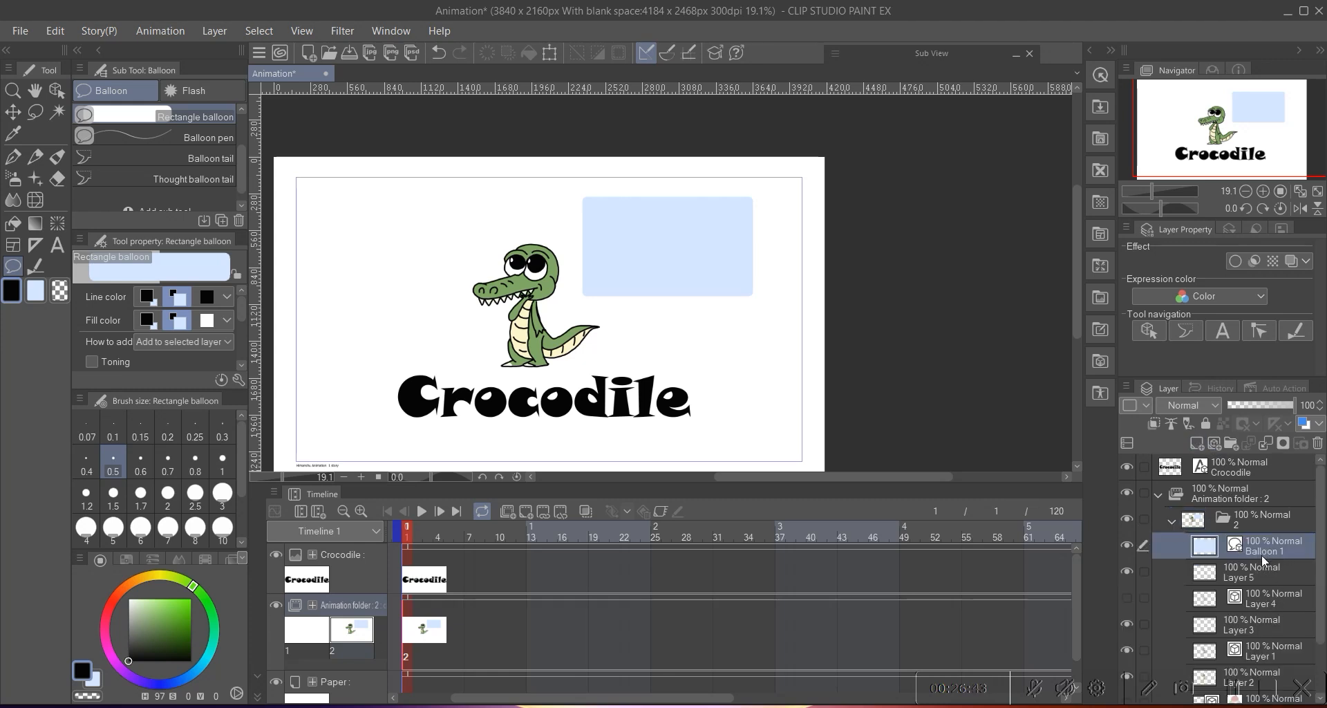
{"action": "left_click", "coordinate": [1173, 521]}
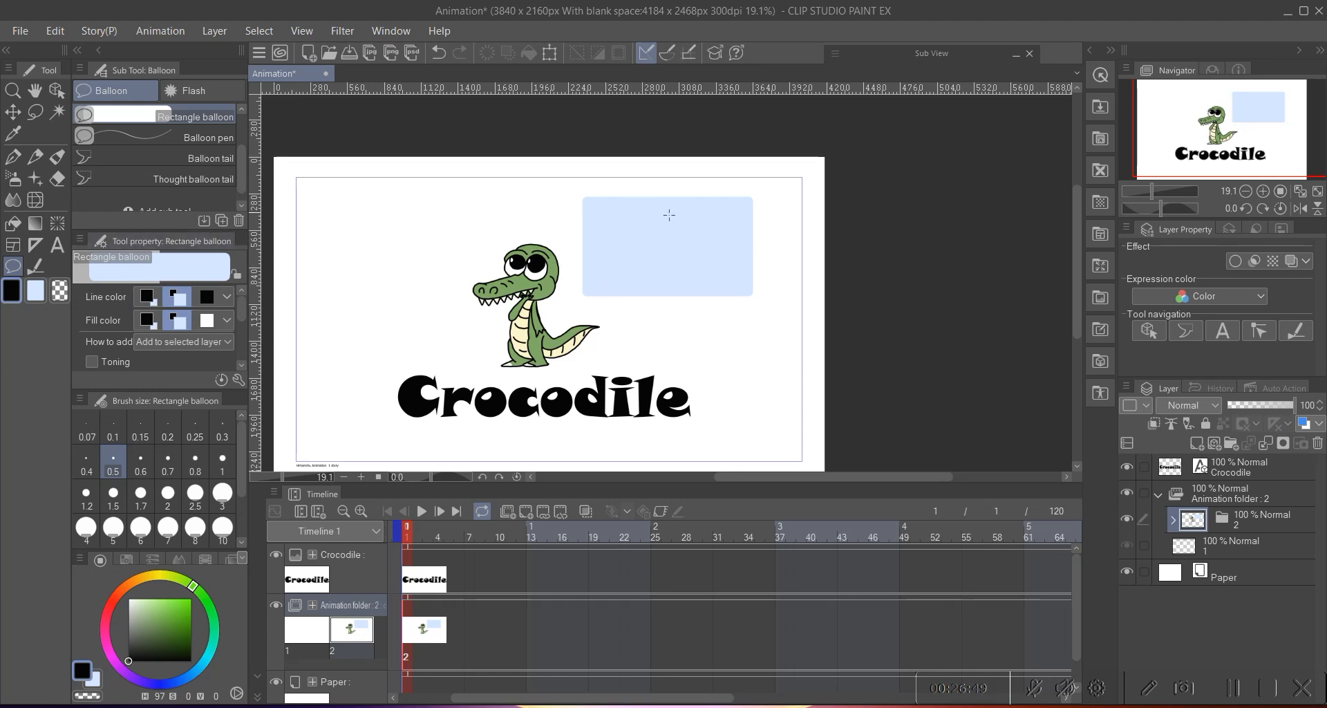
{"action": "left_click", "coordinate": [36, 266]}
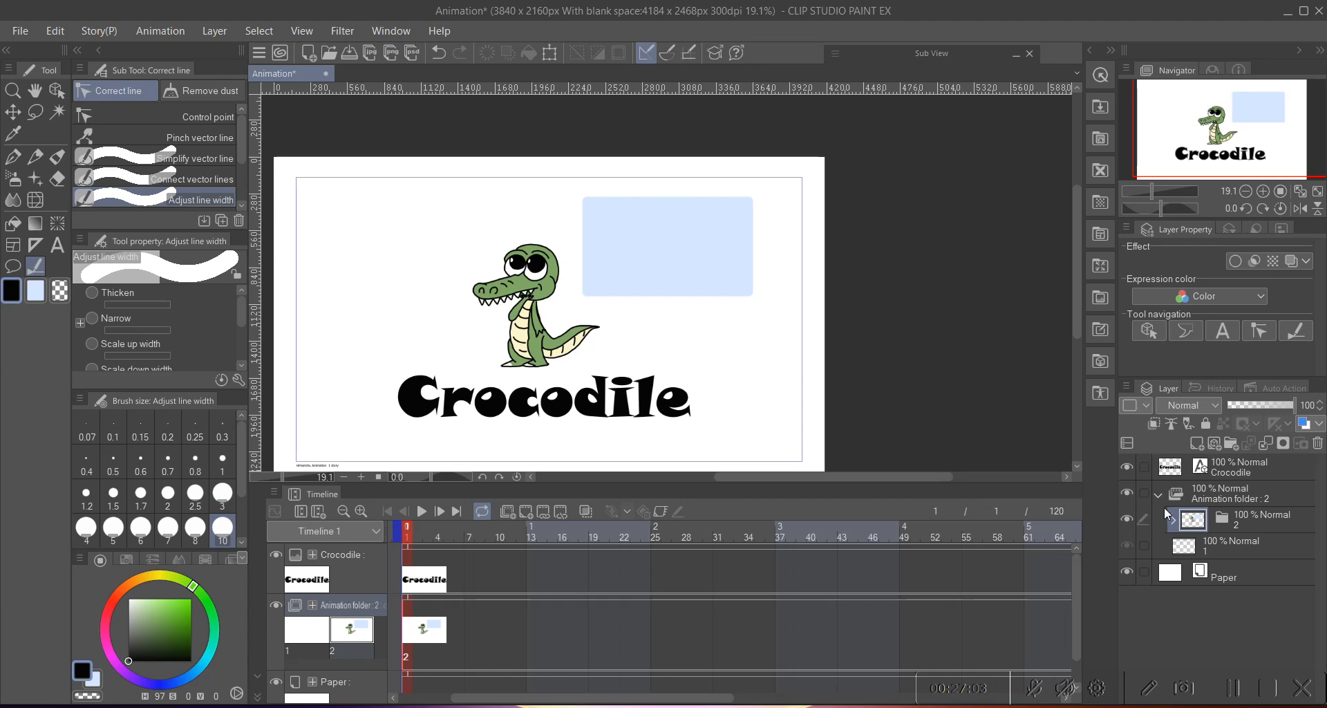
- Hide the animation folder and the Crocodile text layer, and expand folder 2
{"action": "left_click", "coordinate": [1127, 494]}
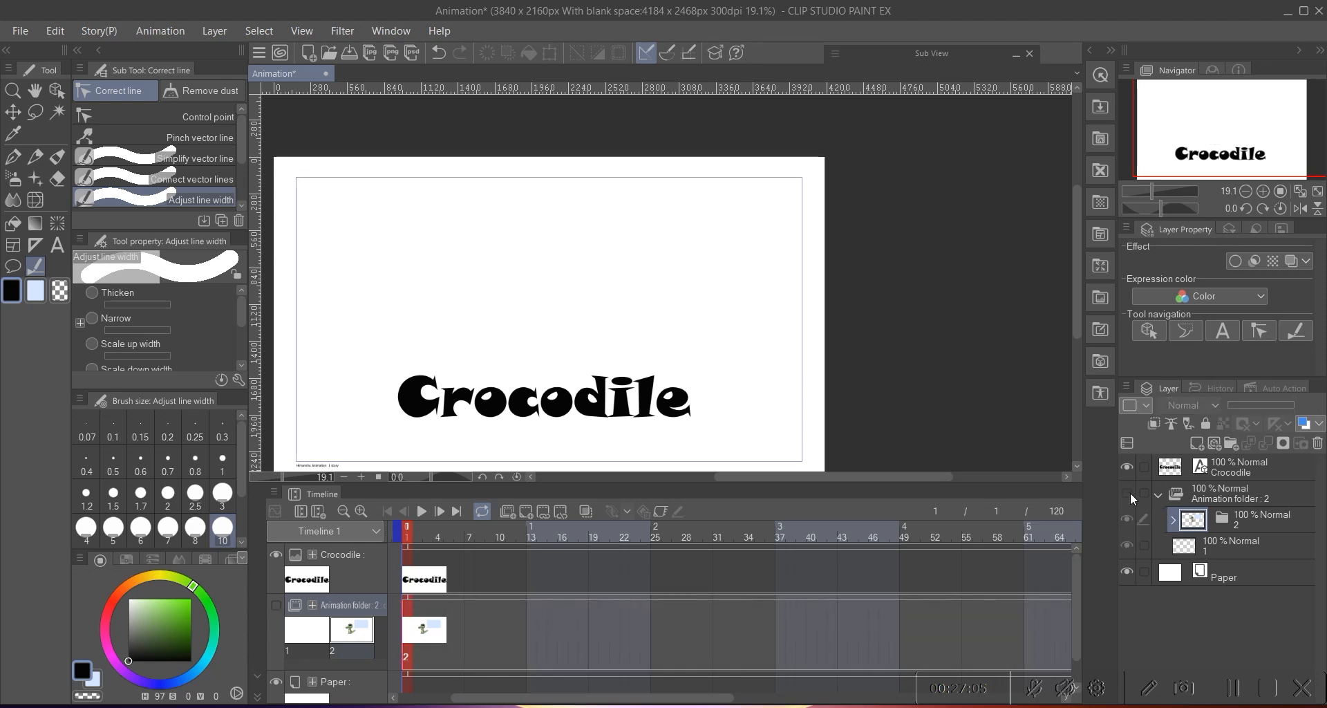
{"action": "left_click", "coordinate": [1127, 467]}
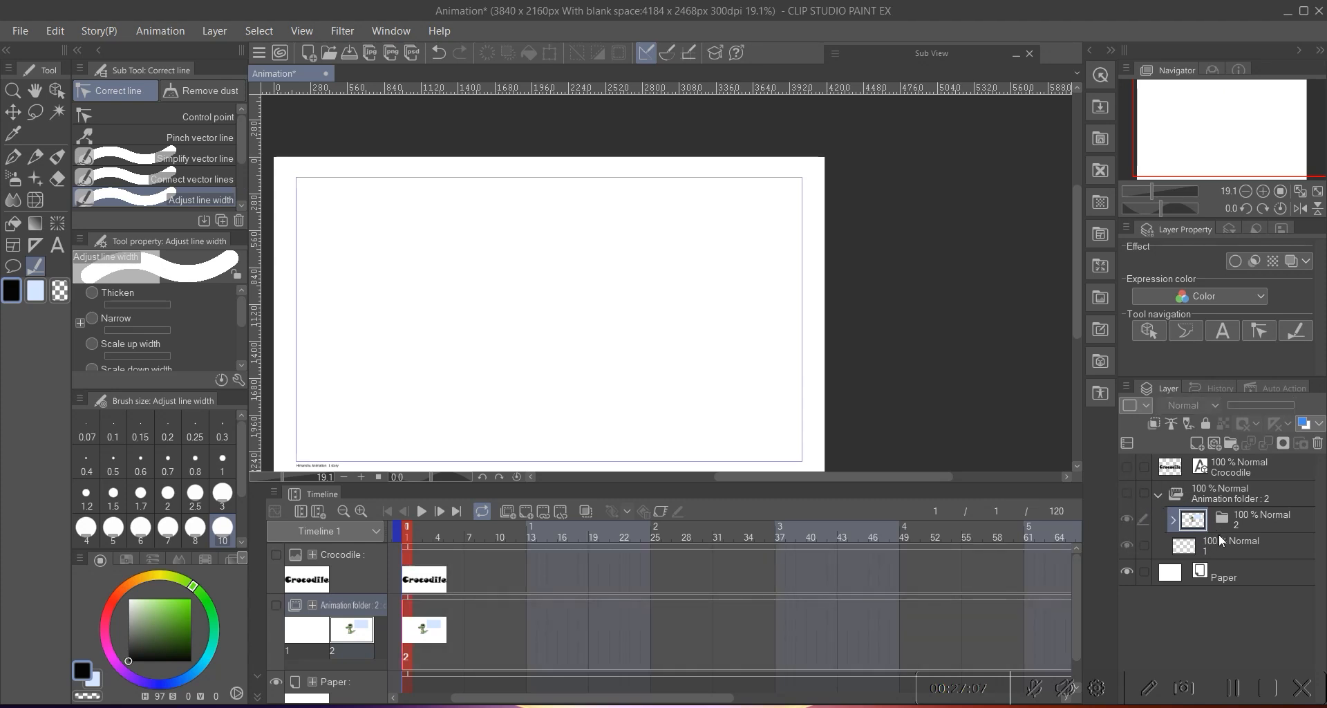
{"action": "left_click", "coordinate": [1218, 541]}
{"action": "left_click", "coordinate": [1205, 529]}
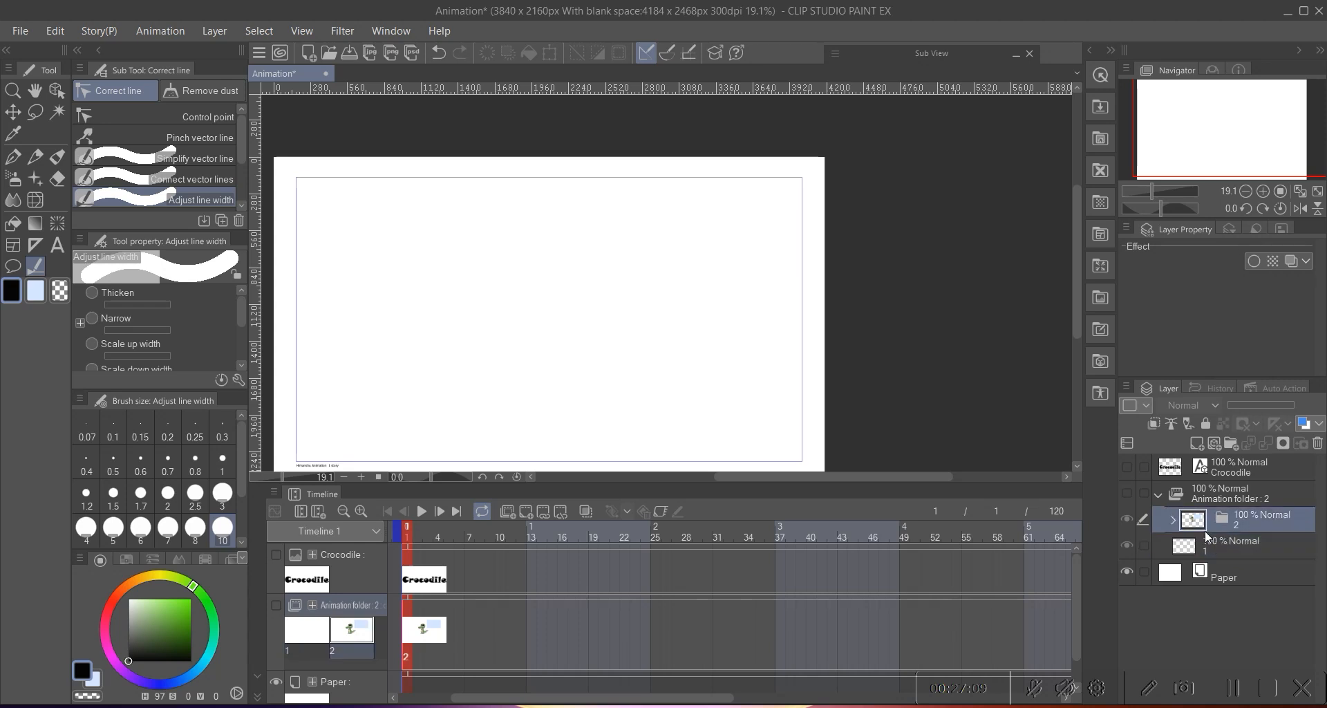
{"action": "left_click", "coordinate": [1175, 519]}
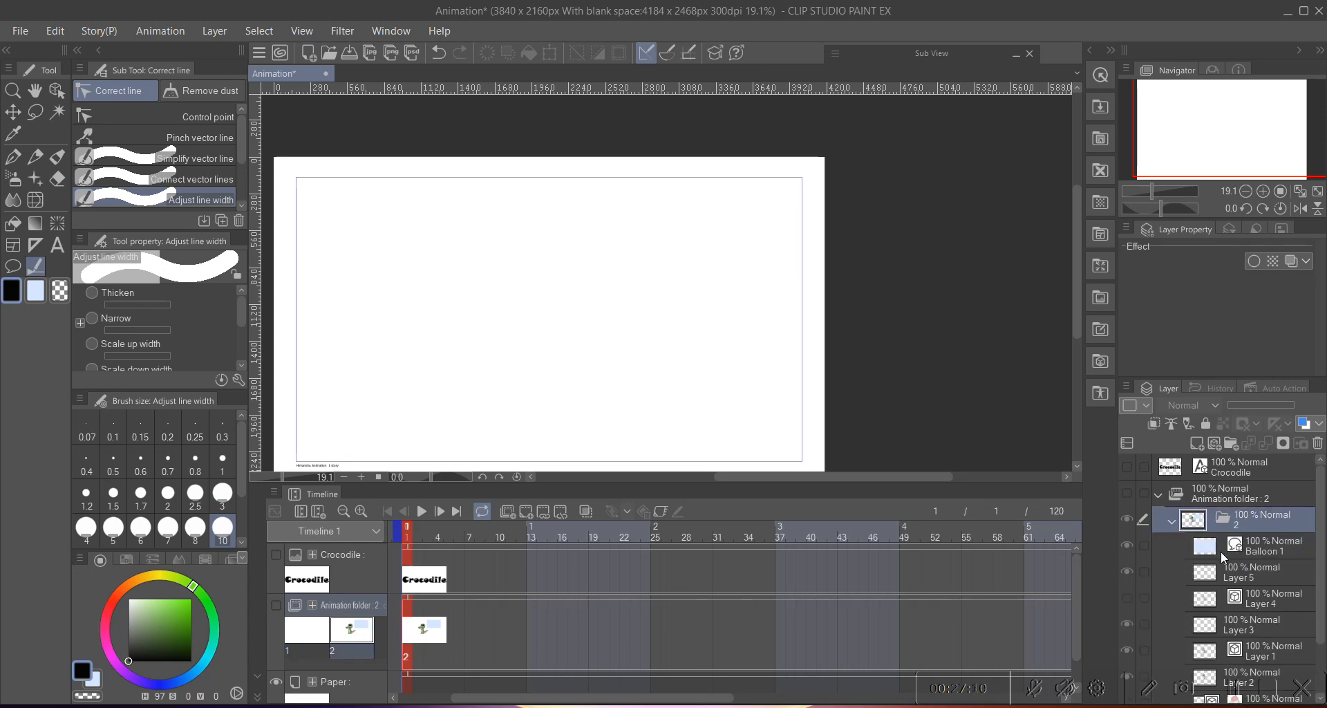
- Try a new vector layer above Balloon 1, show the animation folder again, and undo the new layer
{"action": "left_click", "coordinate": [1258, 537]}
{"action": "left_click", "coordinate": [1215, 443]}
{"action": "scroll", "coordinate": [505, 300], "scroll_direction": "up", "scroll_amount": 4}
{"action": "left_click_drag", "start_coordinate": [513, 349], "coordinate": [531, 309]}
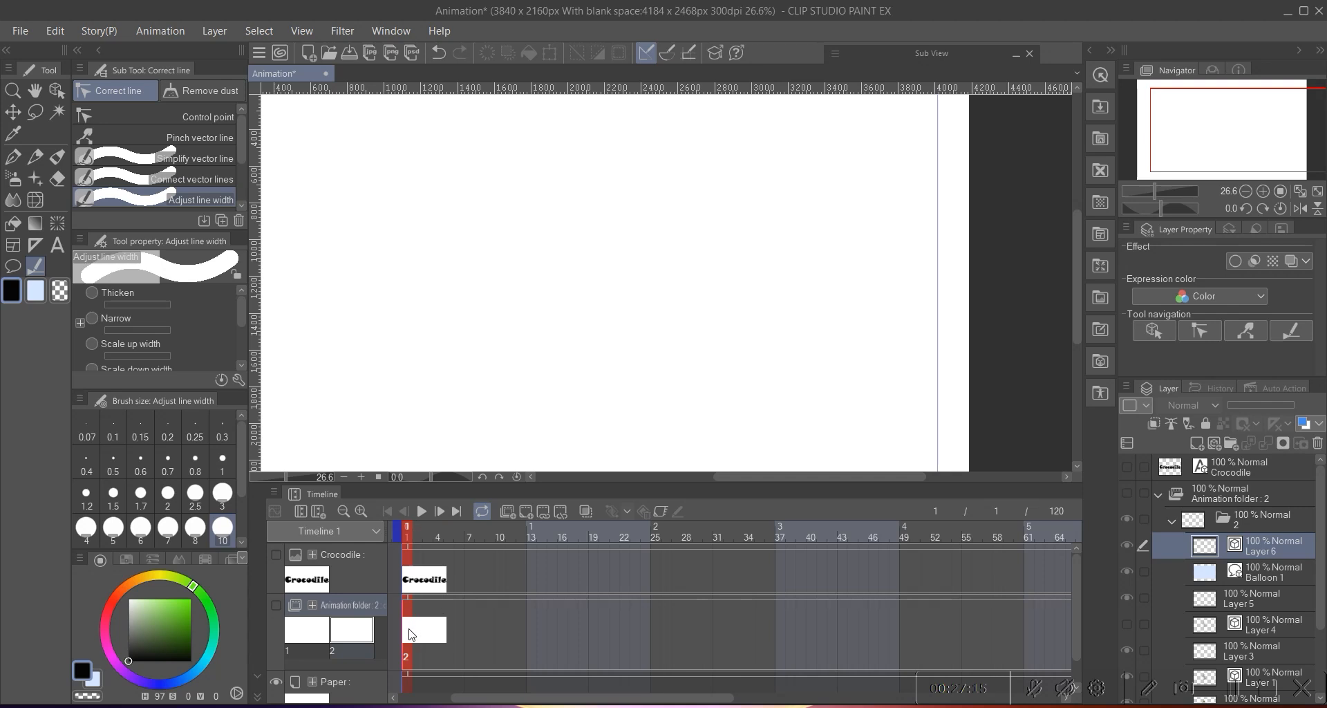
{"action": "left_click", "coordinate": [277, 607]}
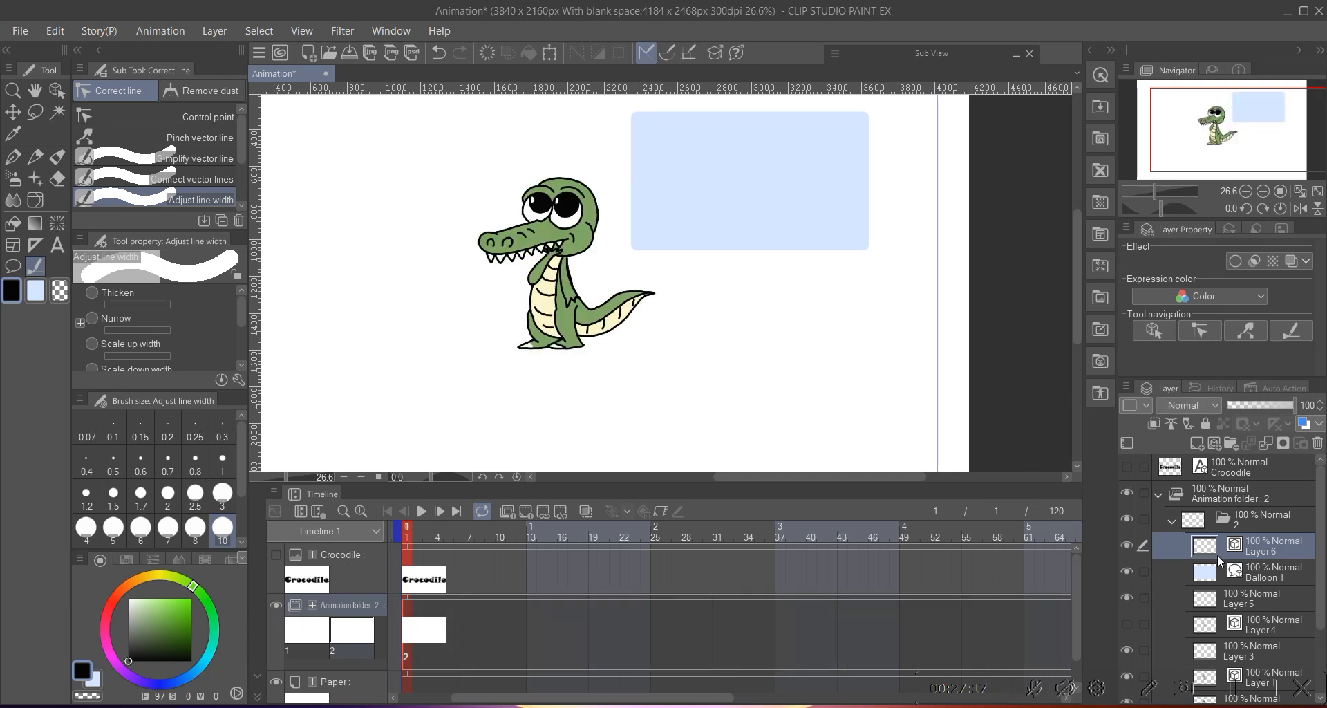
{"action": "key", "text": "ctrl+z"}
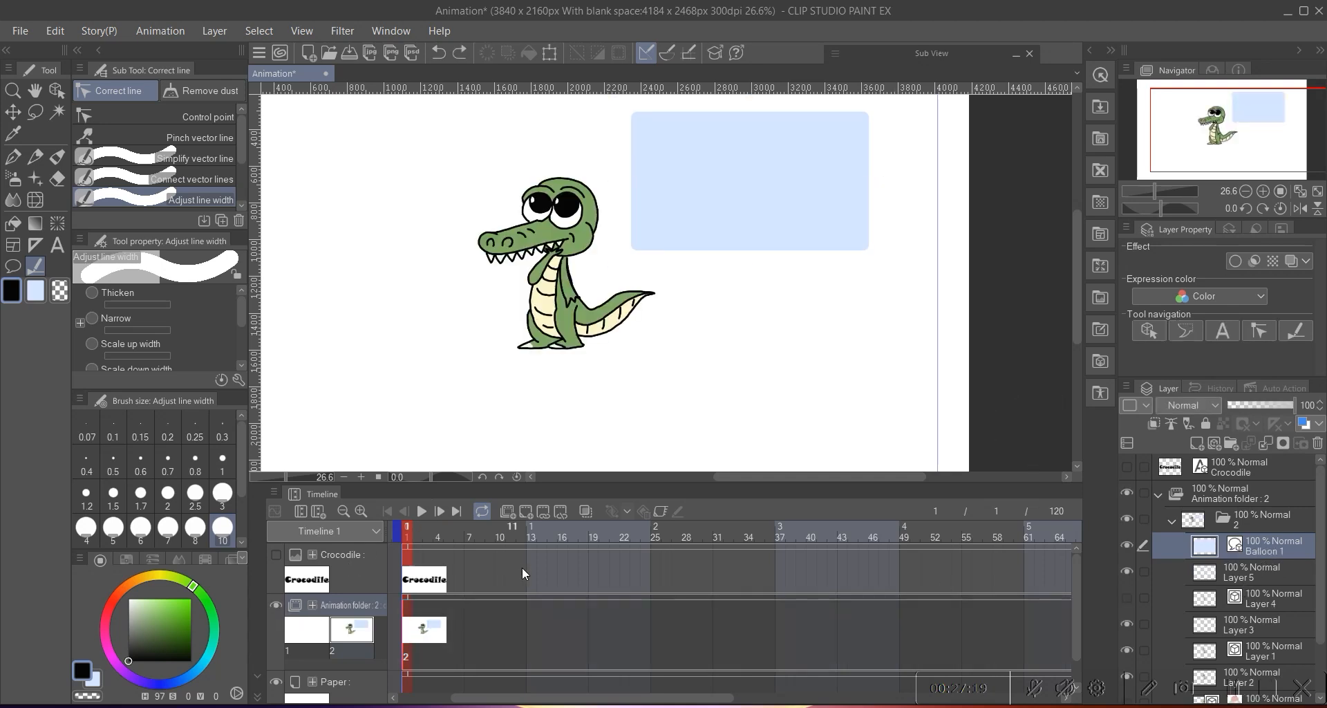
- Hide and collapse folder 2, and try a new vector layer above it in the animation folder
{"action": "left_click", "coordinate": [1132, 520]}
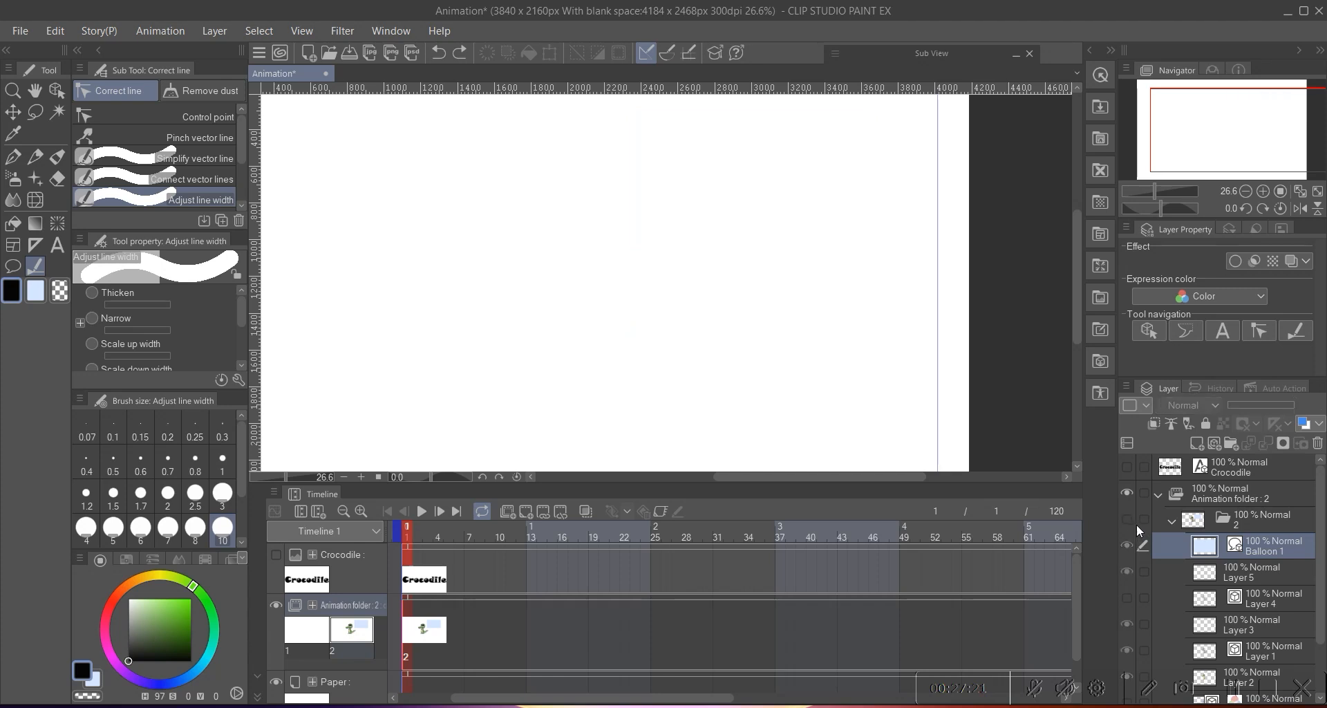
{"action": "left_click", "coordinate": [1172, 522]}
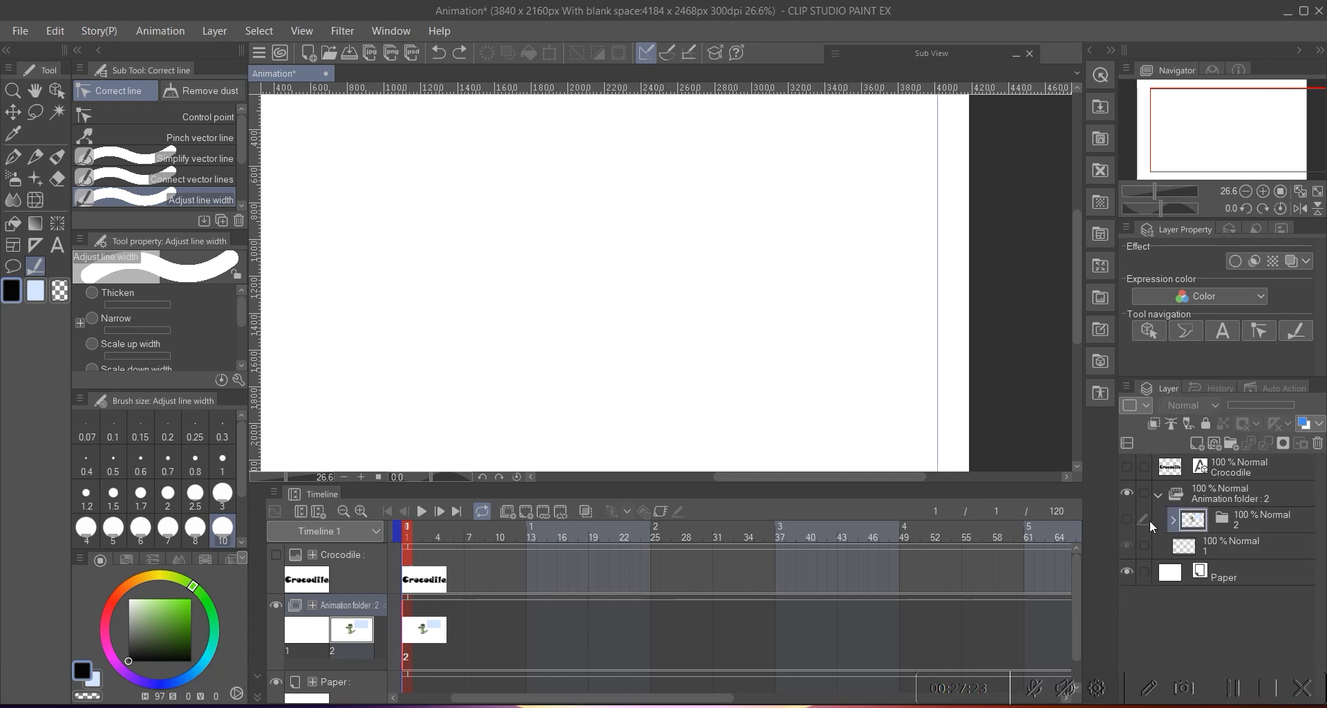
{"action": "left_click", "coordinate": [1230, 520]}
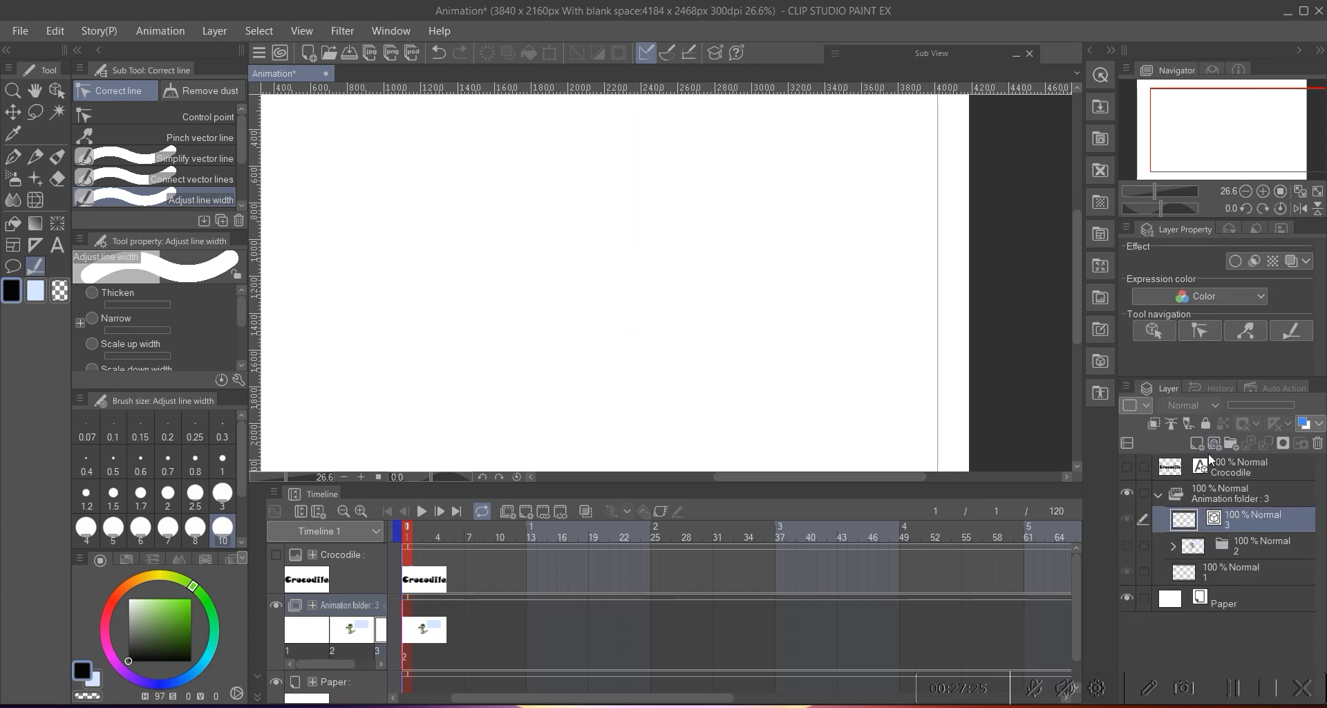
- Undo the vector layer, create a new animation cel at frame 5, and make its folder 3 visible
{"action": "left_click", "coordinate": [457, 624]}
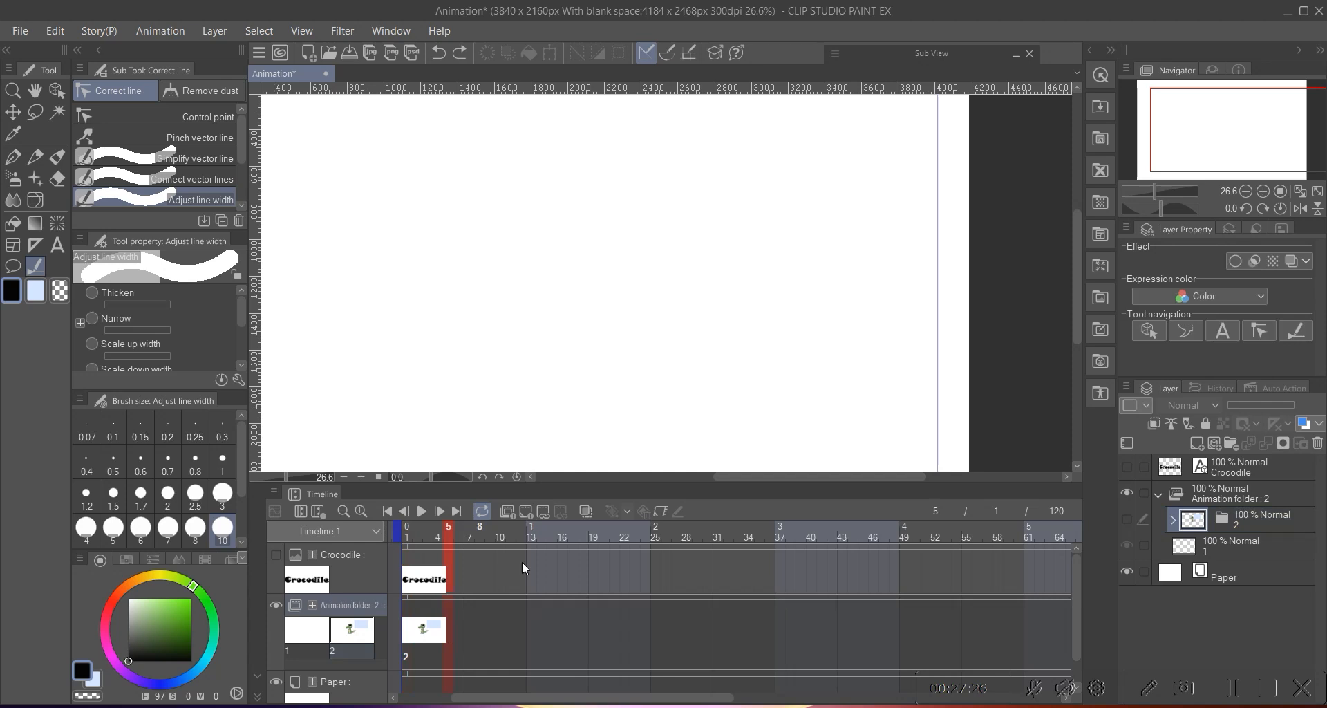
{"action": "left_click", "coordinate": [524, 513]}
{"action": "scroll", "coordinate": [488, 264], "scroll_direction": "down", "scroll_amount": 1}
{"action": "left_click_drag", "start_coordinate": [488, 264], "coordinate": [536, 276]}
{"action": "key", "text": "ctrl+z"}
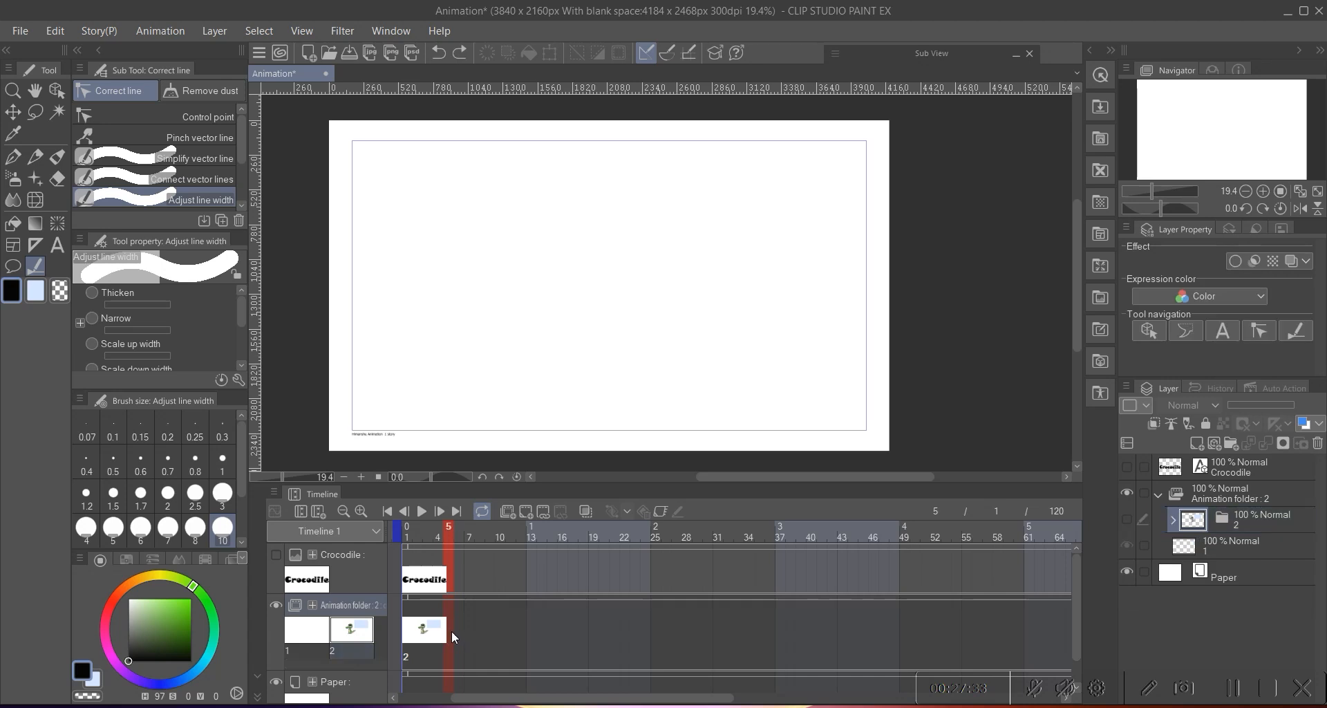
{"action": "left_click", "coordinate": [525, 511]}
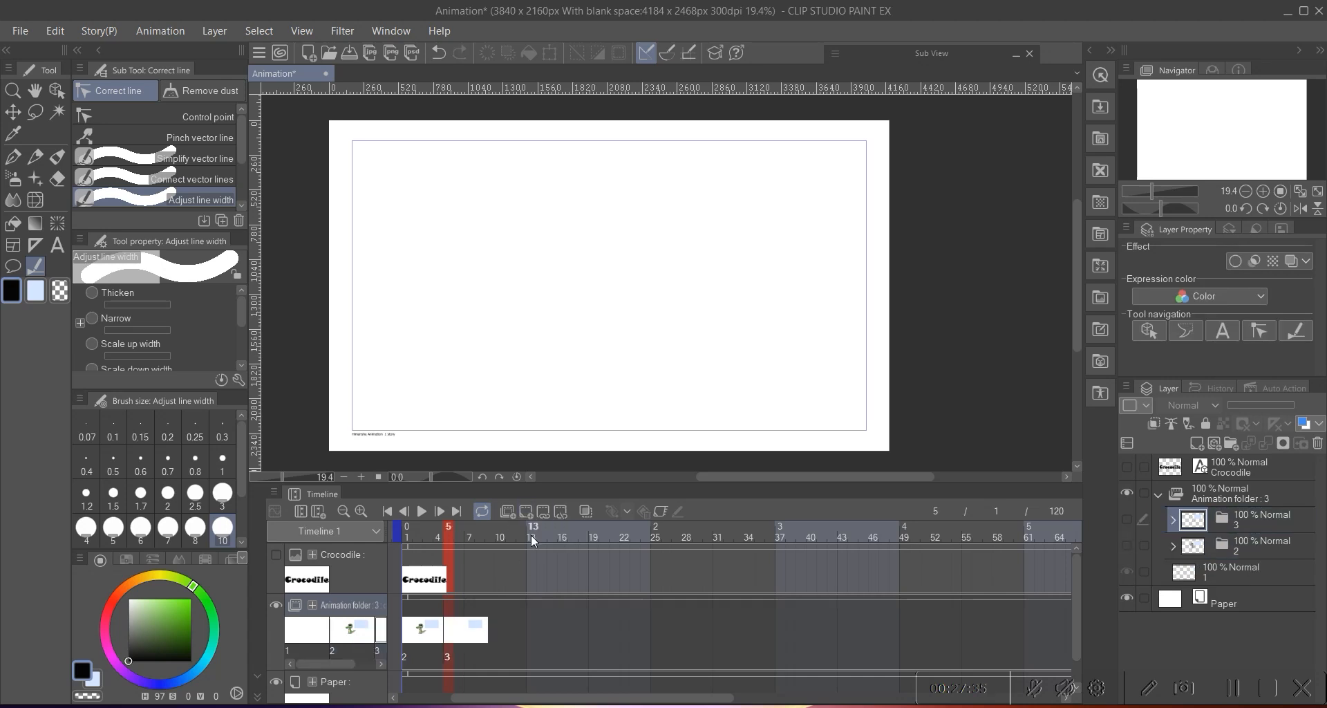
{"action": "left_click", "coordinate": [1127, 520]}
- Delete the rectangle balloon from folder 3, choose the G-pen, and delete the emptied Balloon 1 layer
{"action": "left_click_drag", "start_coordinate": [542, 258], "coordinate": [522, 235]}
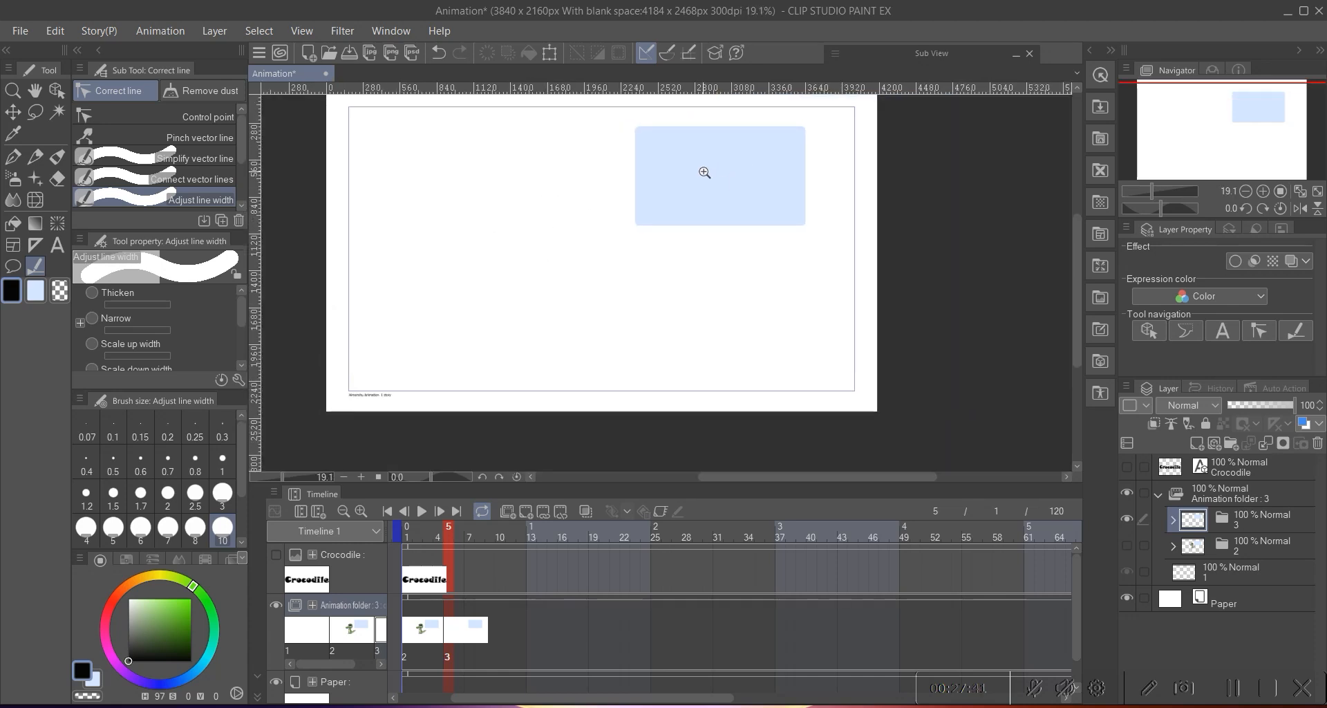
{"action": "scroll", "coordinate": [705, 172], "scroll_direction": "up", "scroll_amount": 1}
{"action": "left_click", "coordinate": [693, 200], "text": "ctrl"}
{"action": "key", "text": "Delete"}
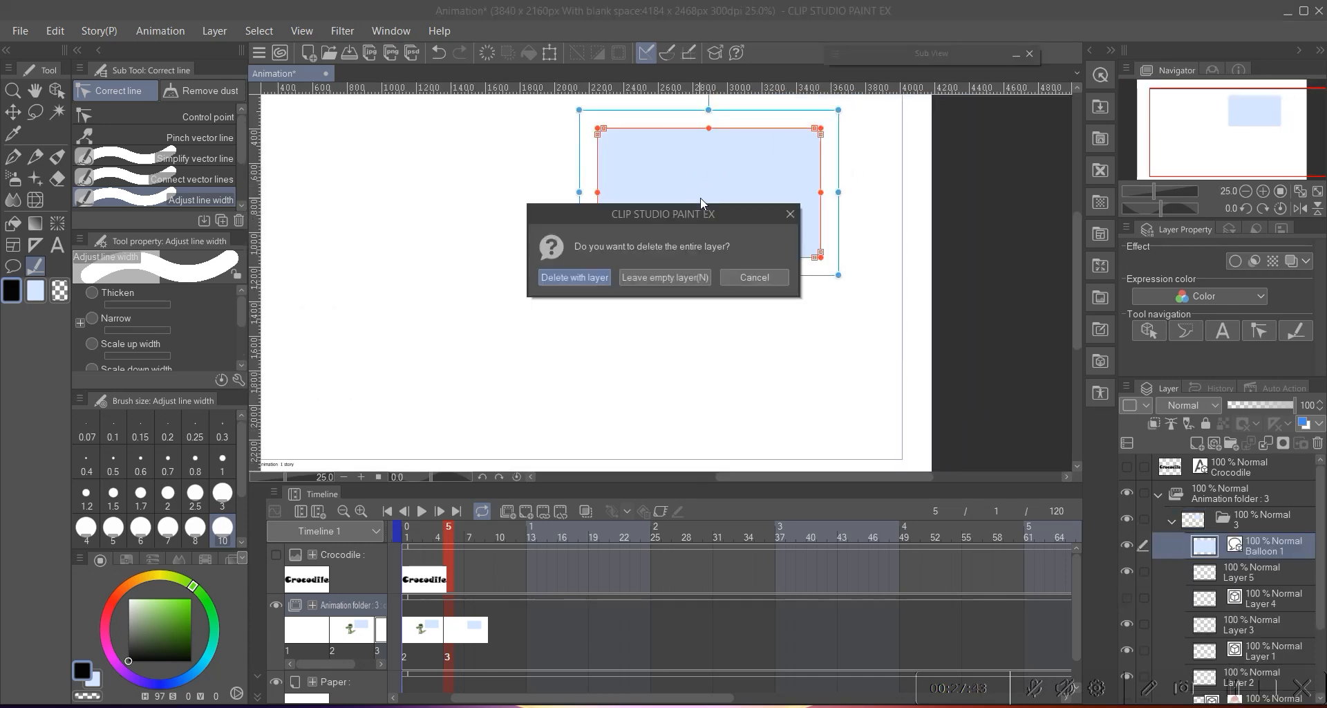
{"action": "left_click", "coordinate": [654, 277]}
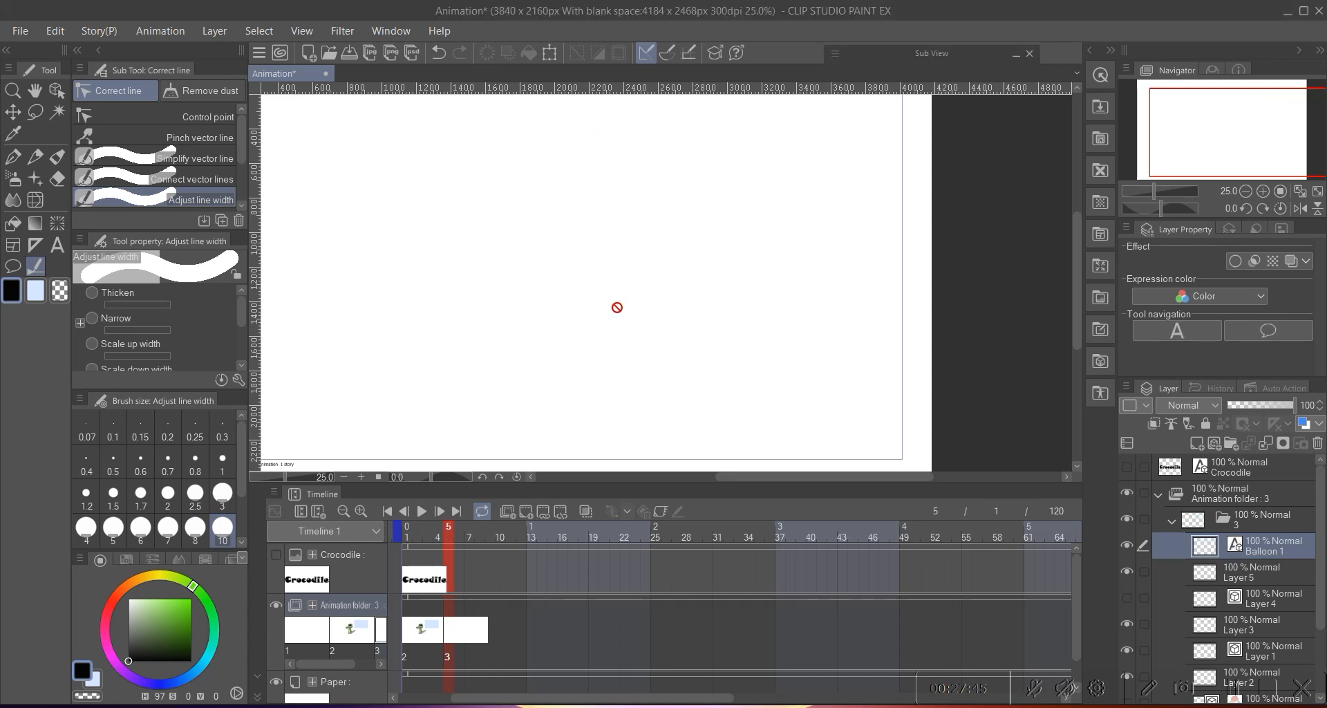
{"action": "left_click", "coordinate": [14, 157]}
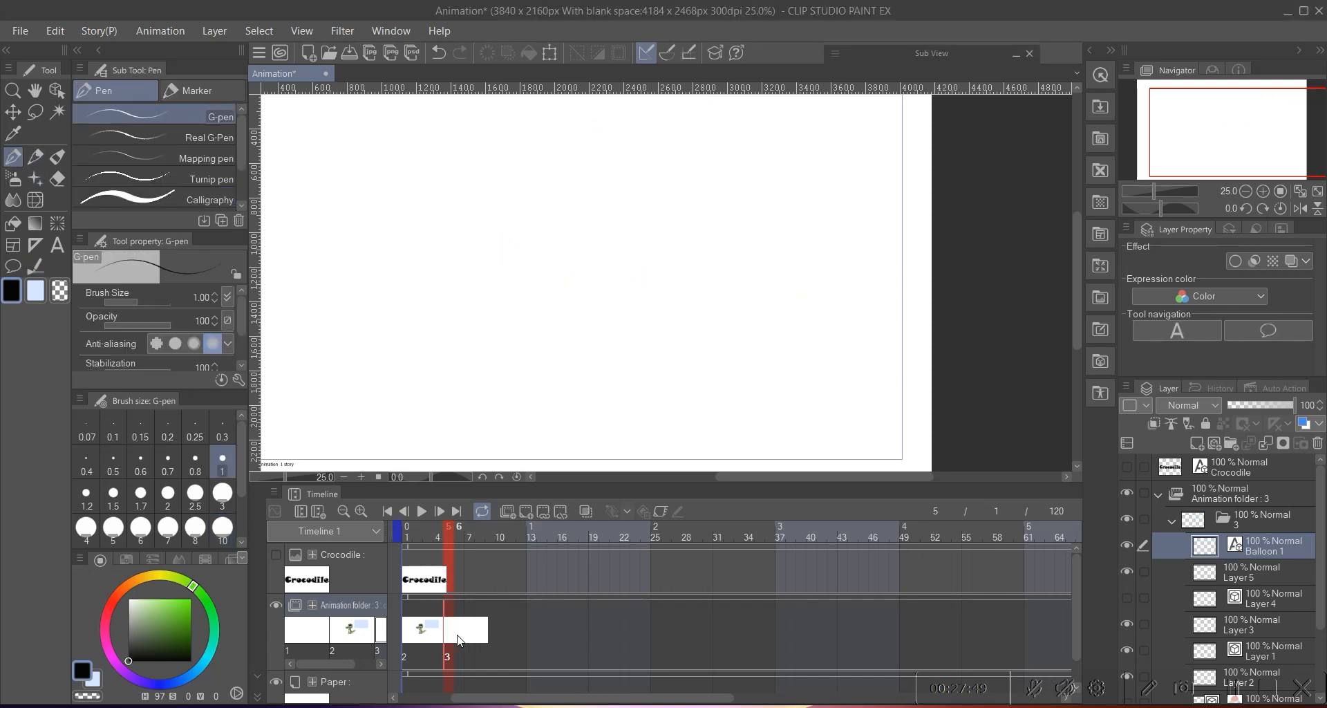
{"action": "left_click", "coordinate": [1318, 443]}
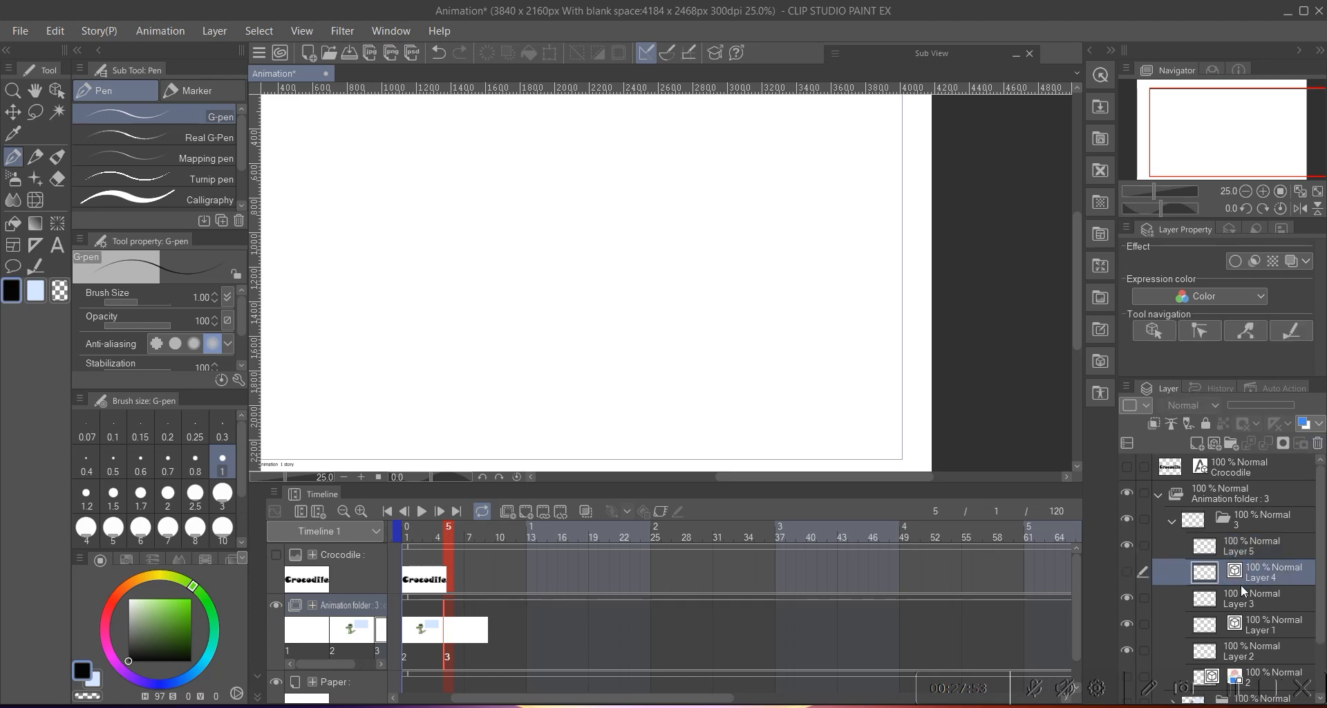
- Show Layer 4 in folder 3, set the G-pen brush size to 3, and undo a test stroke on it
{"action": "left_click_drag", "start_coordinate": [476, 243], "coordinate": [409, 208]}
{"action": "left_click", "coordinate": [222, 492]}
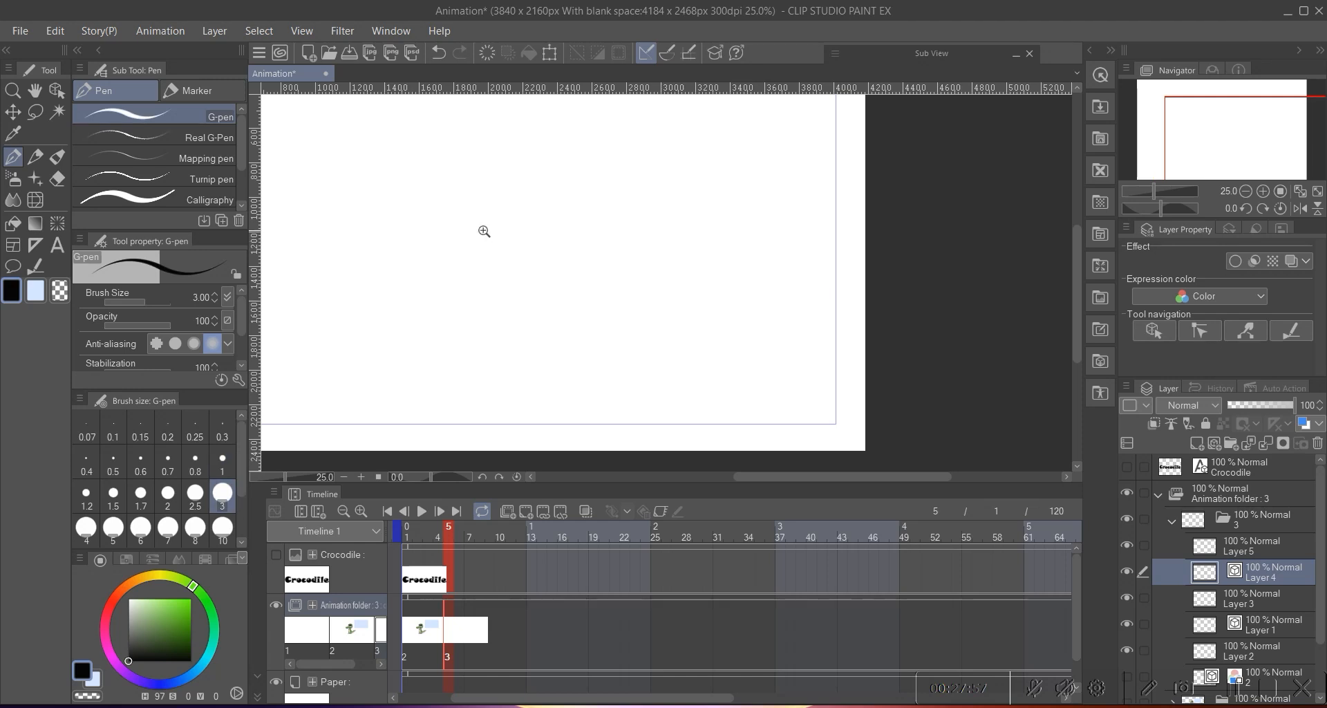
{"action": "left_click", "coordinate": [484, 231]}
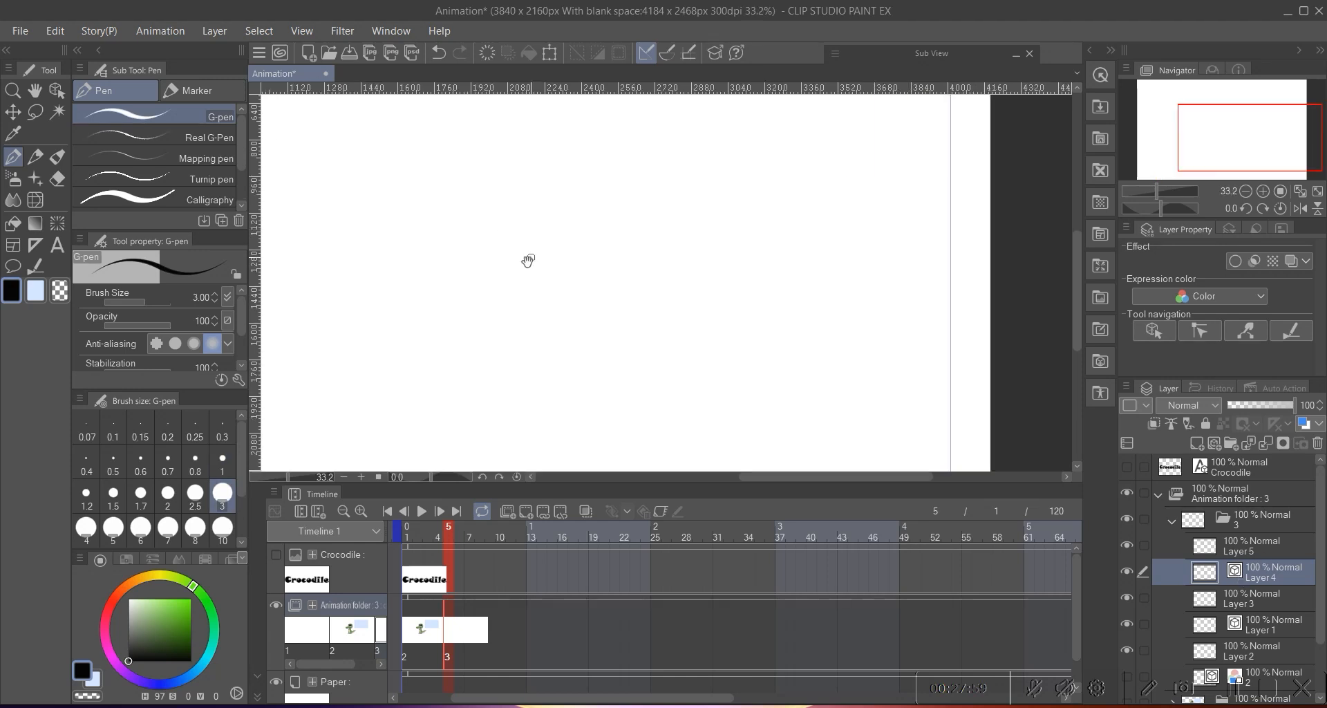
{"action": "left_click_drag", "start_coordinate": [528, 260], "coordinate": [498, 246]}
{"action": "mouse_move", "coordinate": [475, 204]}
{"action": "left_mouse_down"}
{"action": "mouse_move", "coordinate": [590, 260]}
{"action": "mouse_move", "coordinate": [480, 292]}
{"action": "mouse_move", "coordinate": [468, 216]}
{"action": "mouse_move", "coordinate": [526, 181]}
{"action": "mouse_move", "coordinate": [474, 186]}
{"action": "mouse_move", "coordinate": [571, 194]}
{"action": "mouse_move", "coordinate": [535, 311]}
{"action": "mouse_move", "coordinate": [460, 226]}
{"action": "mouse_move", "coordinate": [568, 187]}
{"action": "mouse_move", "coordinate": [545, 326]}
{"action": "mouse_move", "coordinate": [450, 247]}
{"action": "mouse_move", "coordinate": [538, 172]}
{"action": "mouse_move", "coordinate": [548, 326]}
{"action": "mouse_move", "coordinate": [457, 239]}
{"action": "mouse_move", "coordinate": [515, 177]}
{"action": "left_mouse_up"}
{"action": "key", "text": "ctrl+z"}
{"action": "key", "text": "ctrl+z"}
{"action": "key", "text": "ctrl+z"}
{"action": "key", "text": "ctrl+z"}
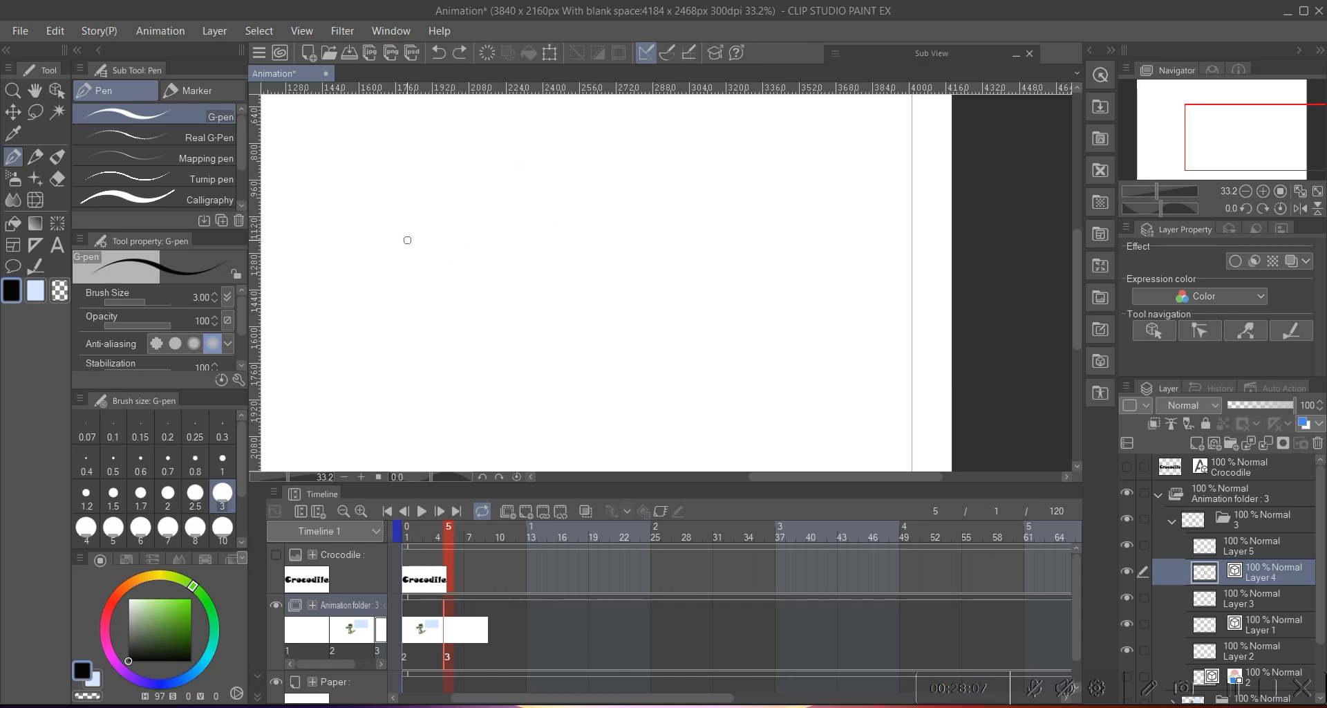
- Draw a long, nearly horizontal line, a steep line crossing it, and a short stroke near the crossing on Layer 4
{"action": "left_click_drag", "start_coordinate": [405, 240], "coordinate": [710, 202]}
{"action": "left_click_drag", "start_coordinate": [522, 131], "coordinate": [594, 361]}
{"action": "mouse_move", "coordinate": [573, 297]}
{"action": "left_mouse_down"}
{"action": "mouse_move", "coordinate": [617, 268]}
{"action": "mouse_move", "coordinate": [528, 308]}
{"action": "left_mouse_up"}
{"action": "mouse_move", "coordinate": [534, 228]}
{"action": "left_mouse_down"}
{"action": "mouse_move", "coordinate": [547, 315]}
{"action": "mouse_move", "coordinate": [487, 256]}
{"action": "mouse_move", "coordinate": [560, 260]}
{"action": "left_mouse_up"}
{"action": "left_click", "coordinate": [1236, 694]}
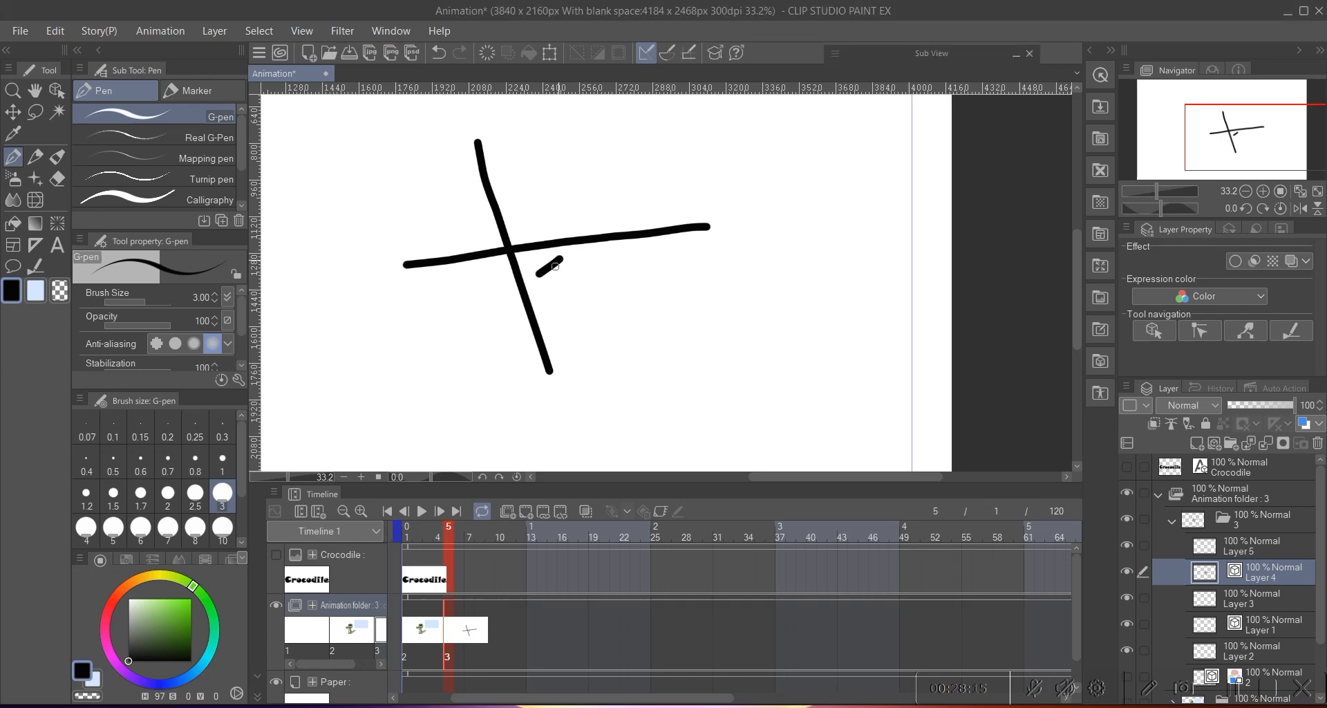
- Remove the short stroke, move the steep line clear of the horizontal line's start, and choose the Correct line tool
{"action": "key", "text": "ctrl+z"}
{"action": "mouse_move", "coordinate": [529, 300]}
{"action": "left_mouse_down"}
{"action": "mouse_move", "coordinate": [554, 312]}
{"action": "mouse_move", "coordinate": [574, 262]}
{"action": "mouse_move", "coordinate": [508, 245]}
{"action": "mouse_move", "coordinate": [415, 296]}
{"action": "mouse_move", "coordinate": [392, 274]}
{"action": "left_mouse_up"}
{"action": "key", "text": "ctrl+z"}
{"action": "key", "text": "ctrl+z"}
{"action": "scroll", "coordinate": [558, 261], "scroll_direction": "left", "scroll_amount": 1}
{"action": "left_click_drag", "start_coordinate": [527, 250], "coordinate": [560, 242]}
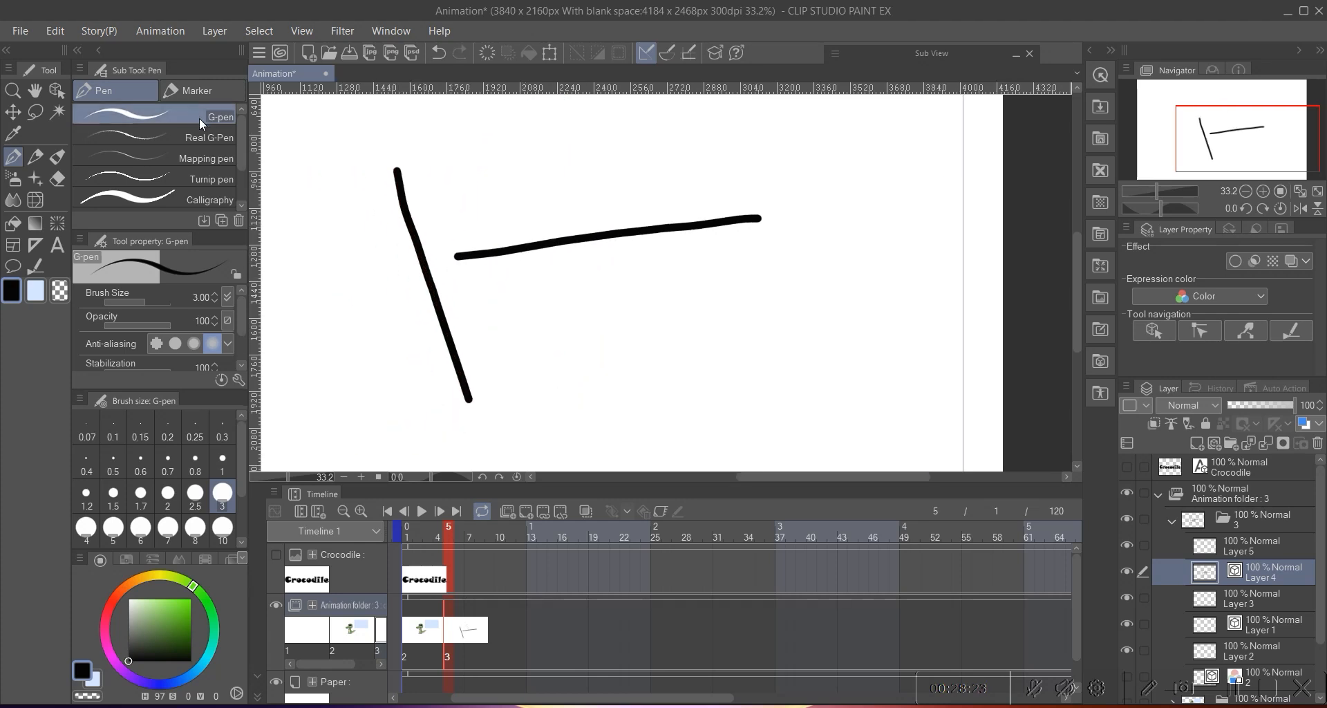
{"action": "left_click", "coordinate": [39, 261]}
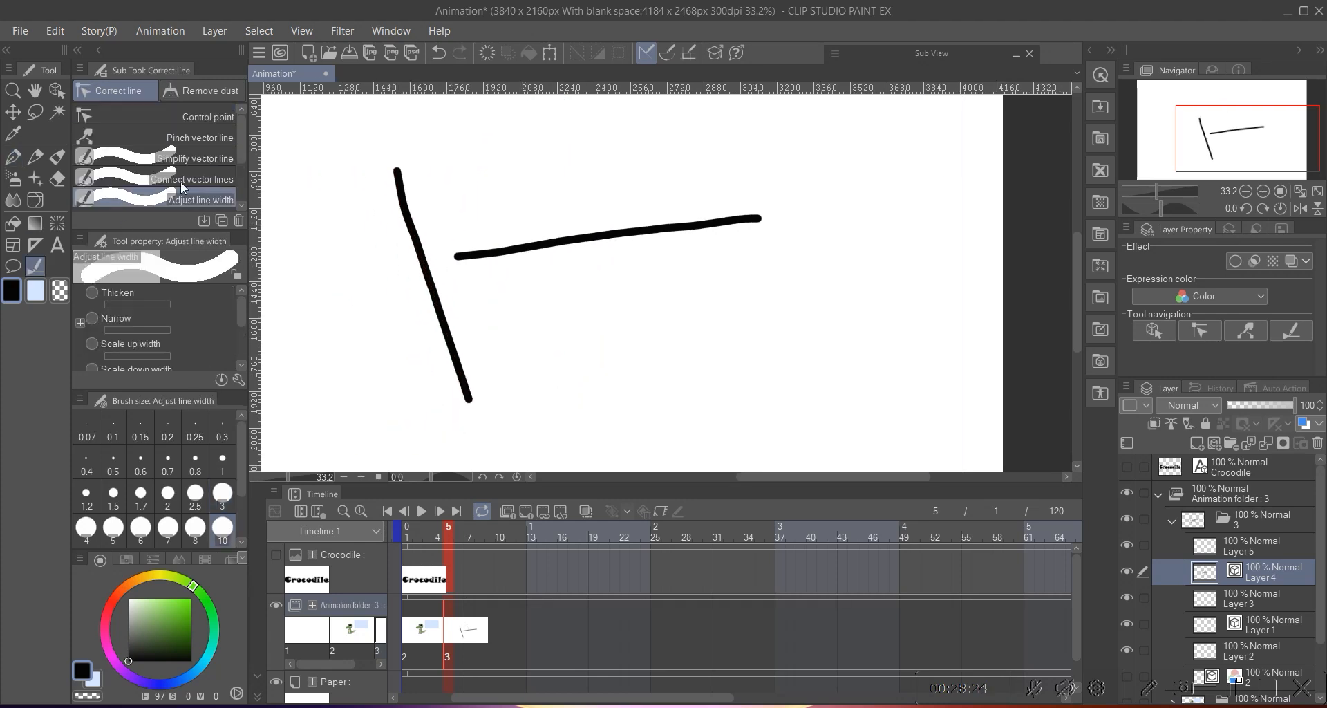
- Add control points along the steep line's upper half on Layer 4 and pull them sideways into a wide zigzag
{"action": "left_click", "coordinate": [202, 113]}
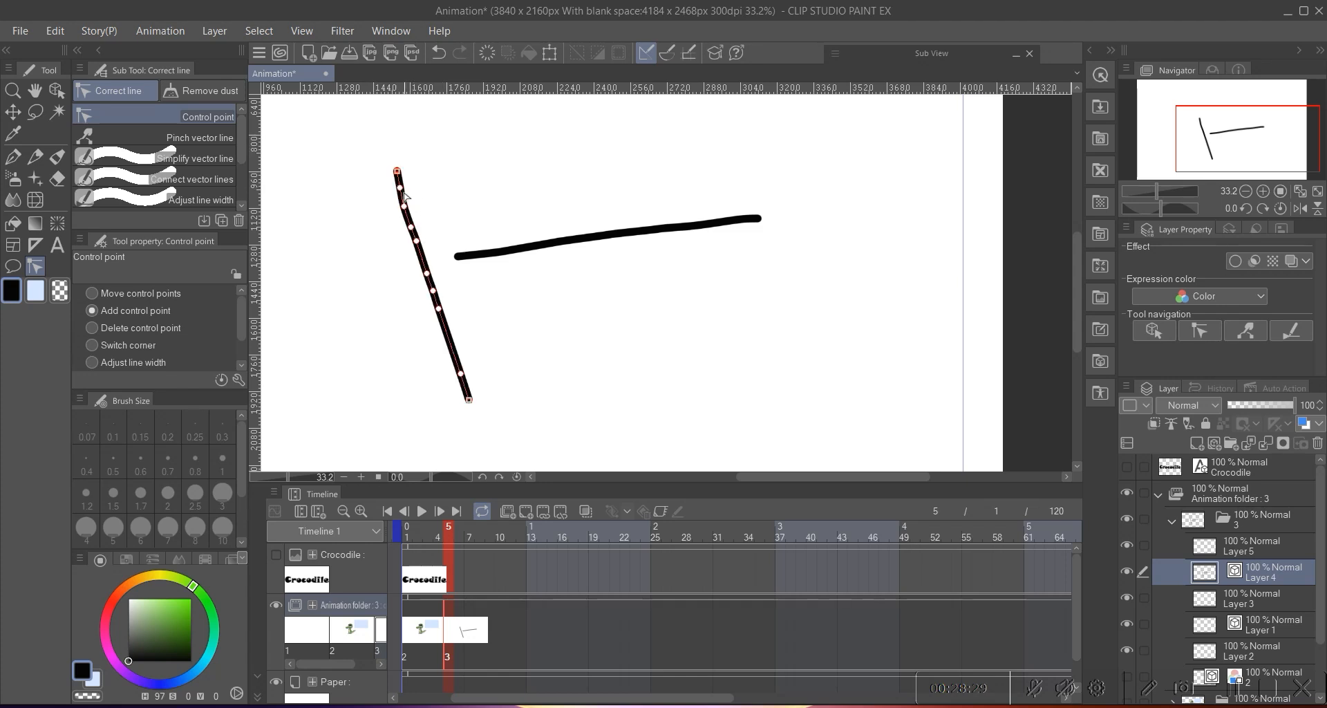
{"action": "mouse_move", "coordinate": [403, 195]}
{"action": "left_mouse_down"}
{"action": "mouse_move", "coordinate": [444, 179]}
{"action": "mouse_move", "coordinate": [357, 226]}
{"action": "mouse_move", "coordinate": [459, 203]}
{"action": "left_mouse_up"}
{"action": "mouse_move", "coordinate": [417, 243]}
{"action": "left_mouse_down"}
{"action": "mouse_move", "coordinate": [372, 265]}
{"action": "mouse_move", "coordinate": [432, 257]}
{"action": "left_mouse_up"}
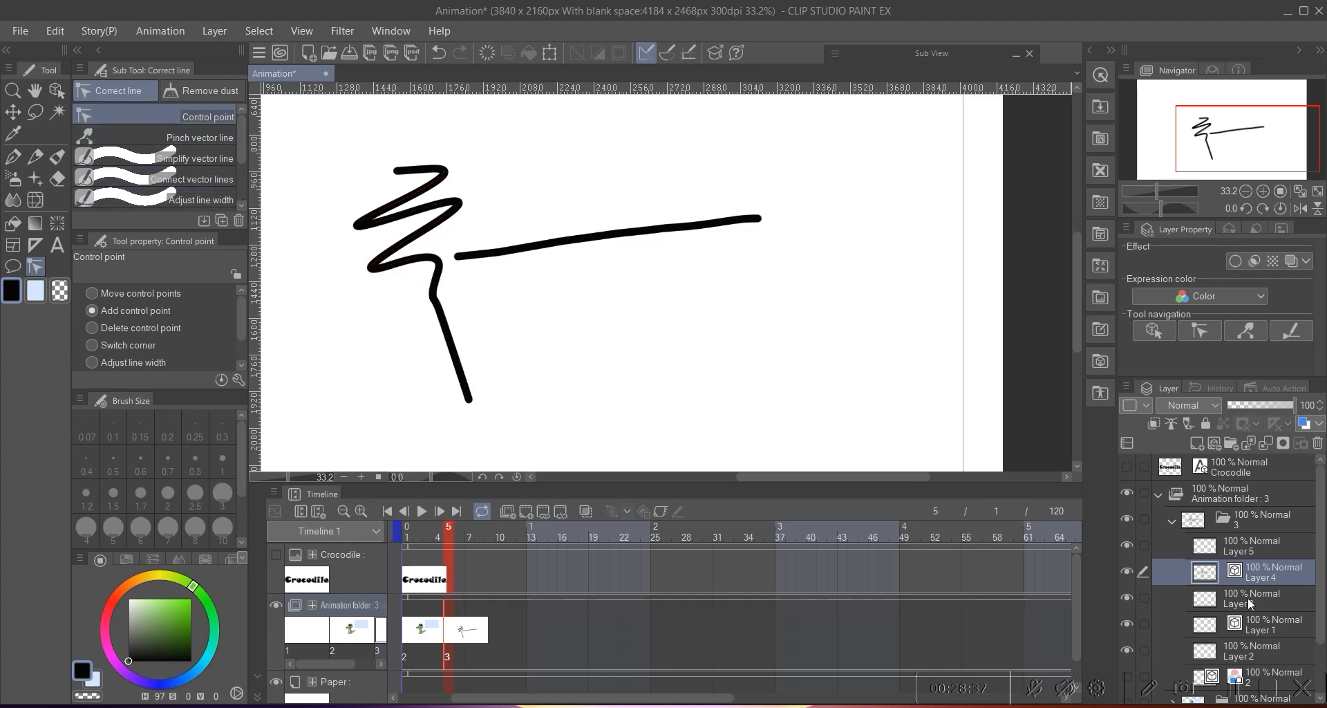
- Draw a large circle with overlapping ends below the horizontal line on Layer 5 with the G-pen
{"action": "left_click", "coordinate": [1247, 553]}
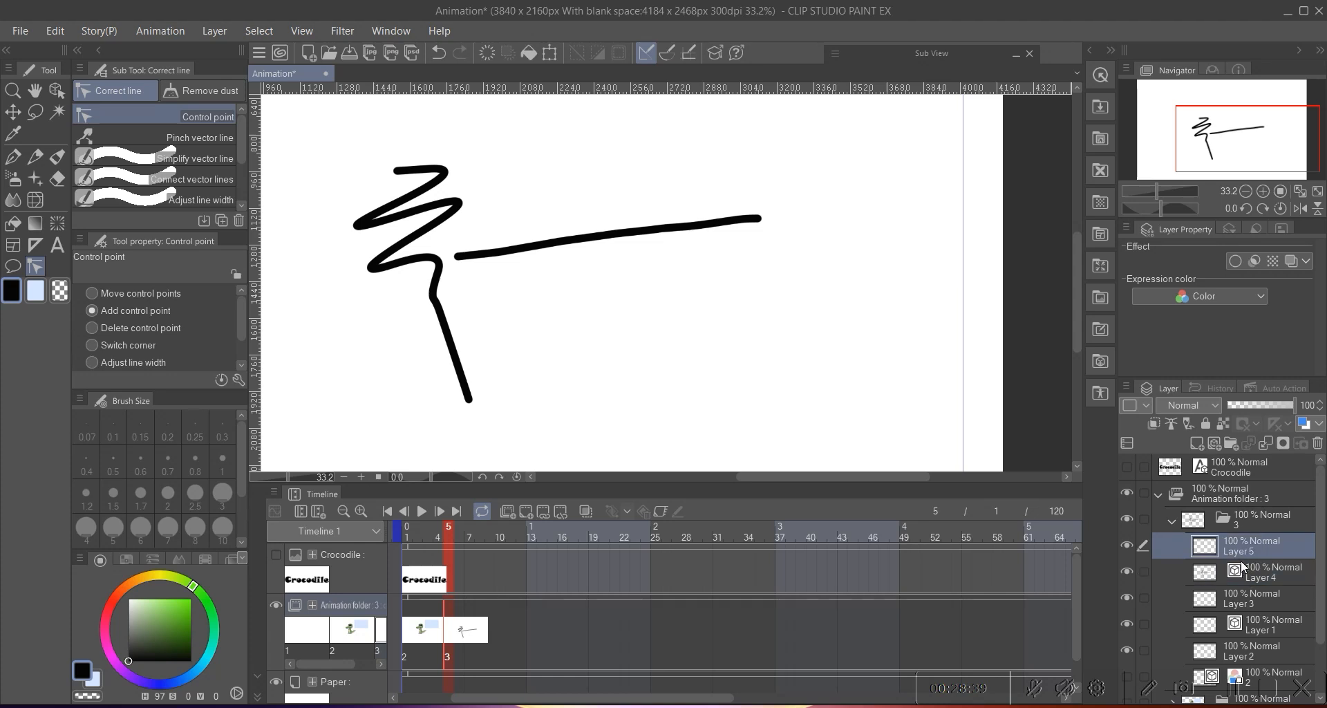
{"action": "left_click_drag", "start_coordinate": [538, 349], "coordinate": [474, 320]}
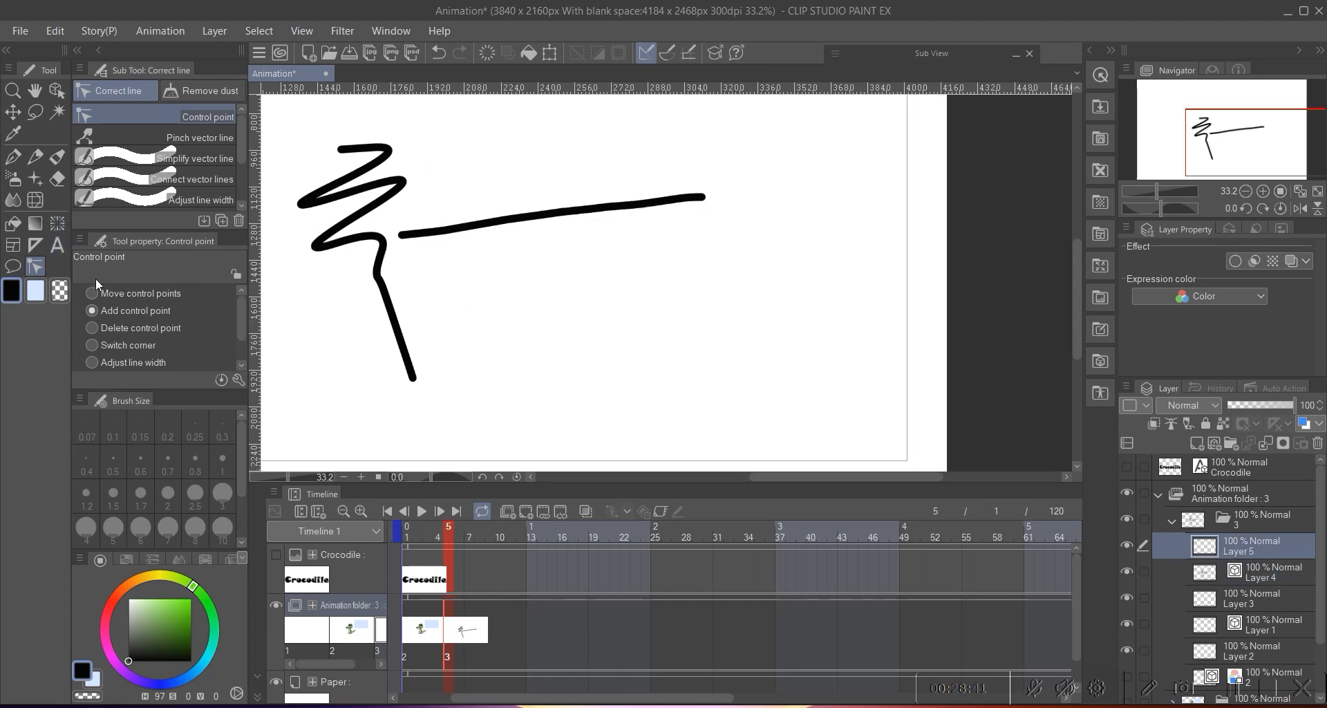
{"action": "left_click", "coordinate": [12, 156]}
{"action": "mouse_move", "coordinate": [571, 325]}
{"action": "left_mouse_down"}
{"action": "mouse_move", "coordinate": [570, 288]}
{"action": "mouse_move", "coordinate": [548, 407]}
{"action": "mouse_move", "coordinate": [615, 279]}
{"action": "left_mouse_up"}
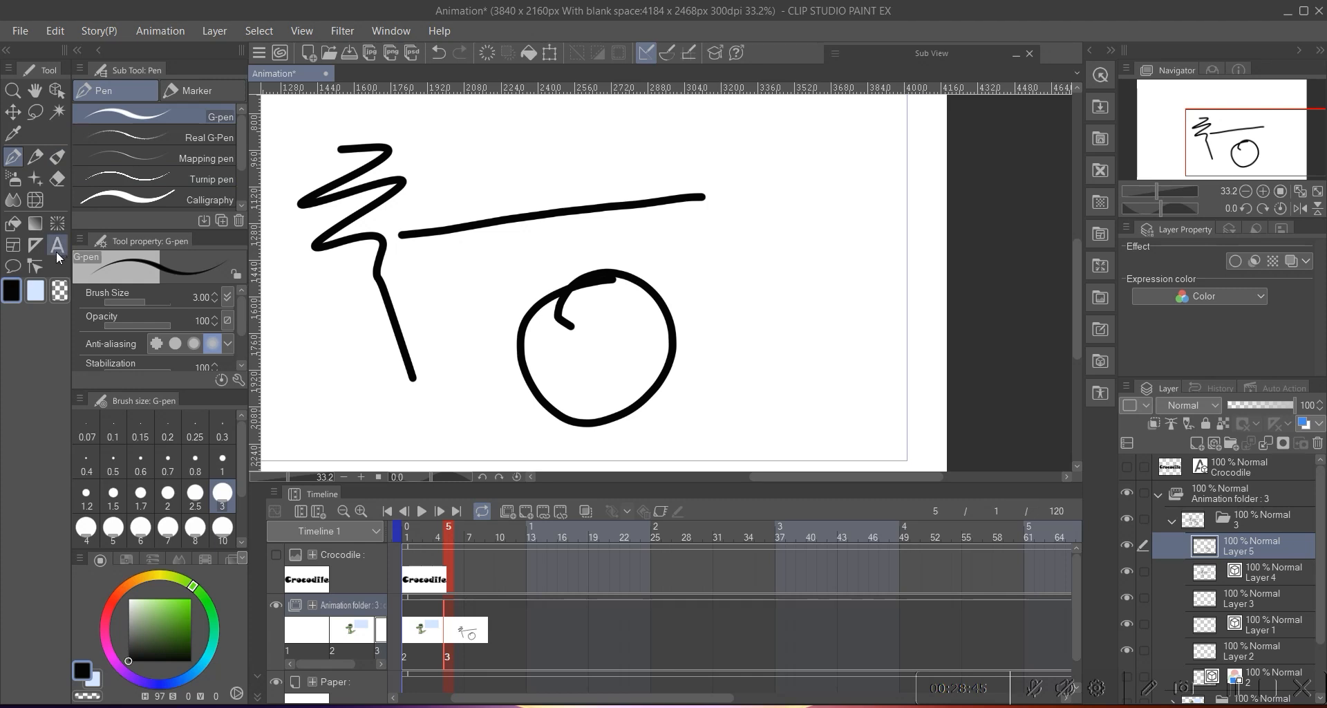
- Select Layer 4 and pull the zigzag's bends inward with Pinch vector line to make it much narrower
{"action": "left_click", "coordinate": [34, 267]}
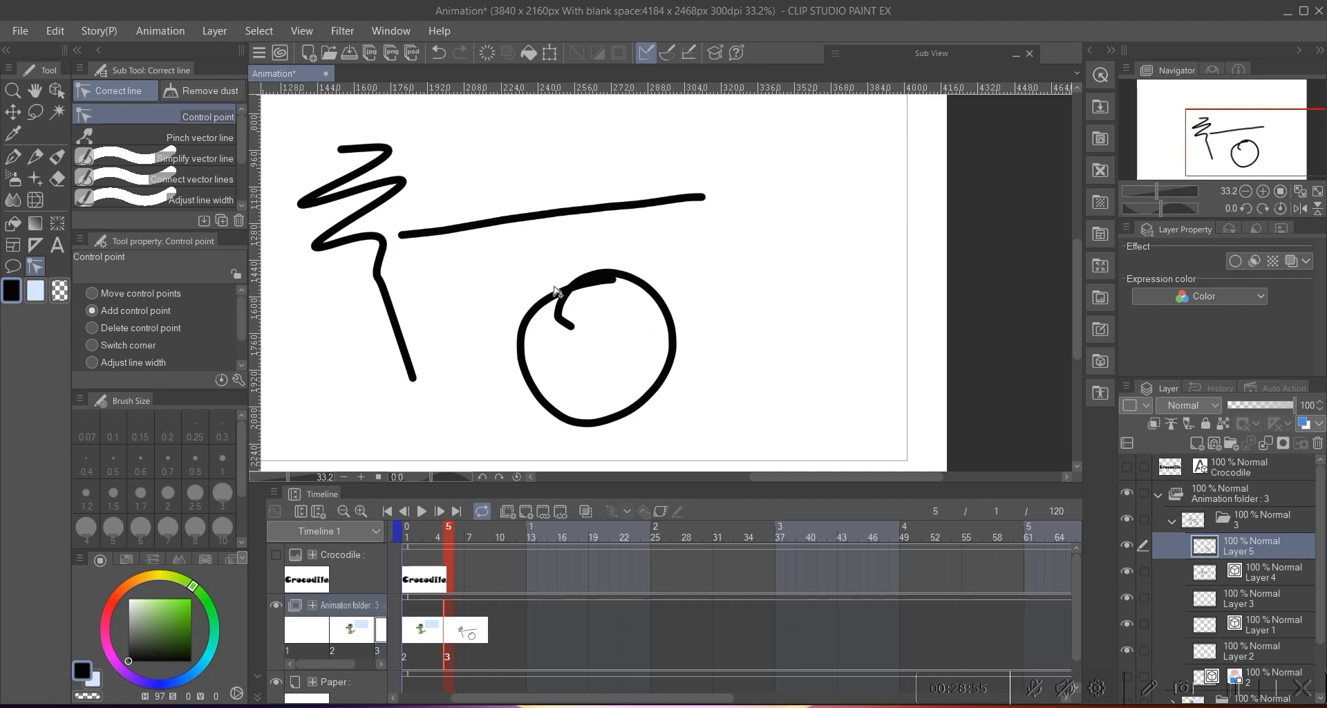
{"action": "left_click", "coordinate": [1264, 571]}
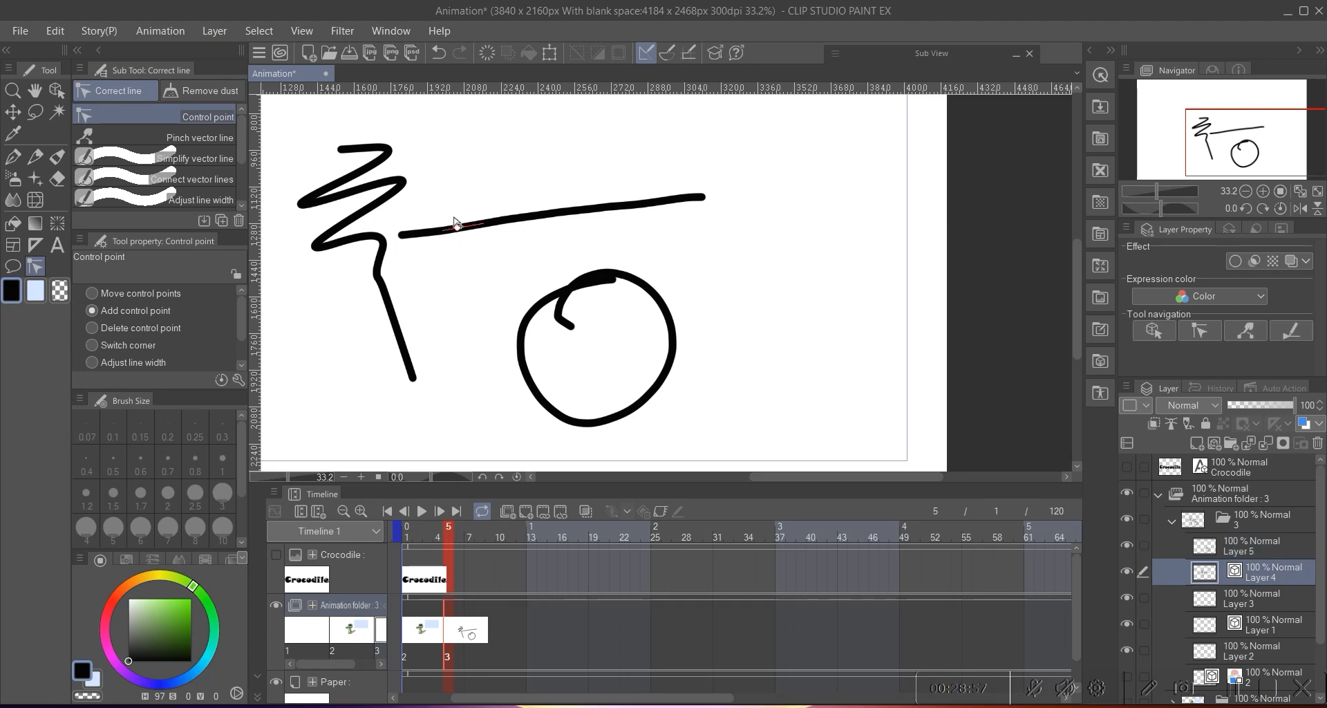
{"action": "scroll", "coordinate": [462, 222], "scroll_direction": "left", "scroll_amount": 1}
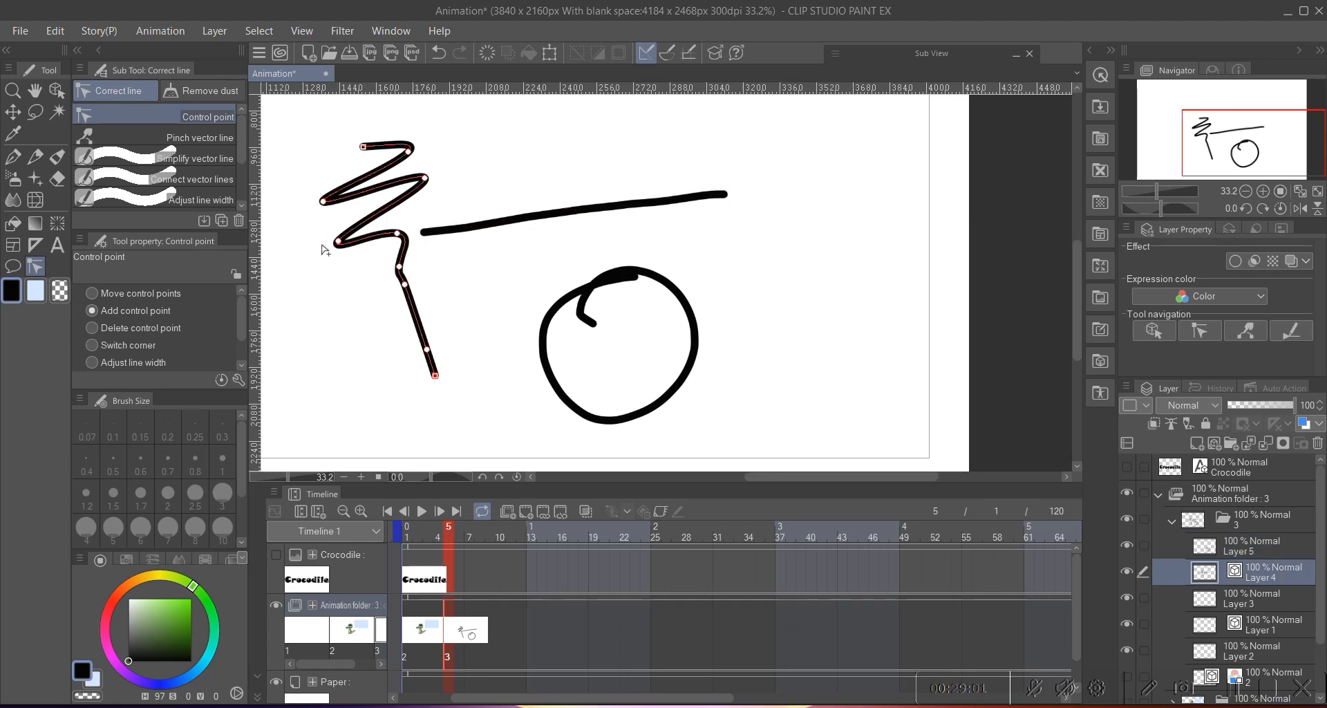
{"action": "left_click", "coordinate": [192, 136]}
{"action": "left_click_drag", "start_coordinate": [389, 170], "coordinate": [423, 180]}
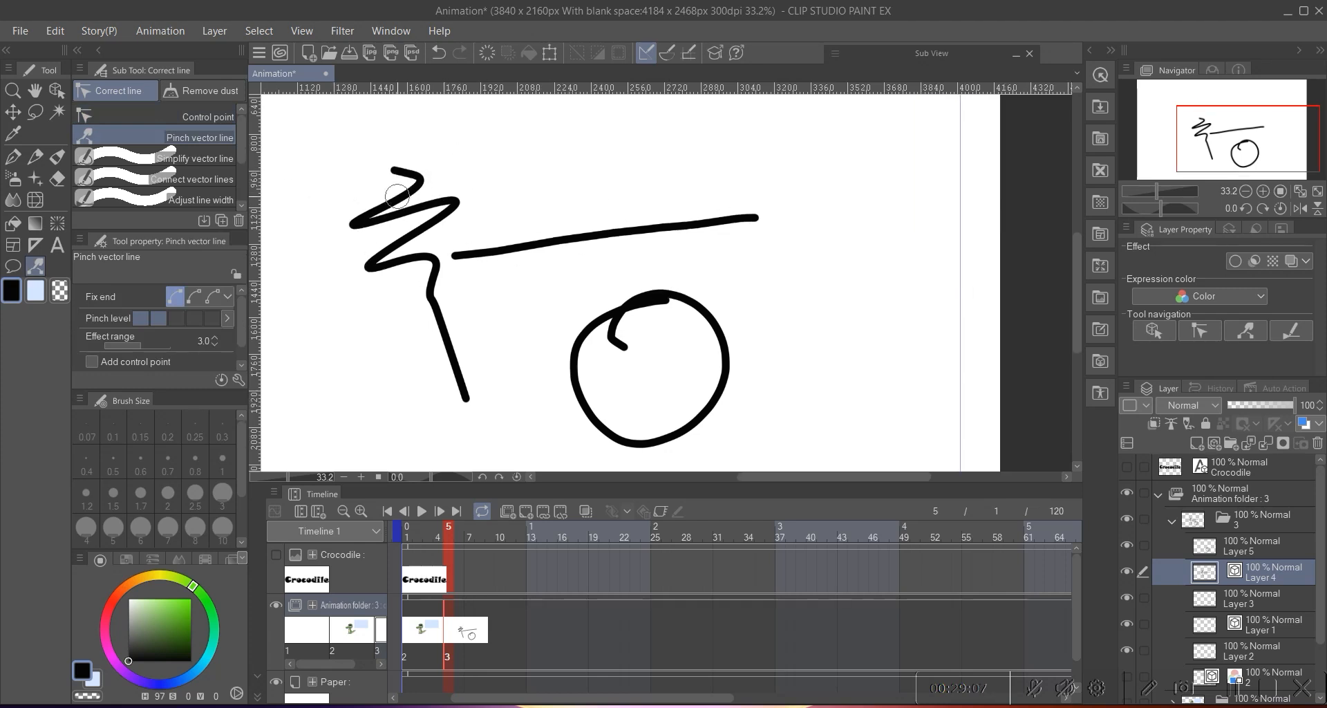
{"action": "mouse_move", "coordinate": [355, 215]}
{"action": "left_mouse_down"}
{"action": "mouse_move", "coordinate": [444, 196]}
{"action": "mouse_move", "coordinate": [456, 206]}
{"action": "mouse_move", "coordinate": [377, 266]}
{"action": "mouse_move", "coordinate": [413, 244]}
{"action": "mouse_move", "coordinate": [435, 318]}
{"action": "mouse_move", "coordinate": [417, 265]}
{"action": "left_mouse_up"}
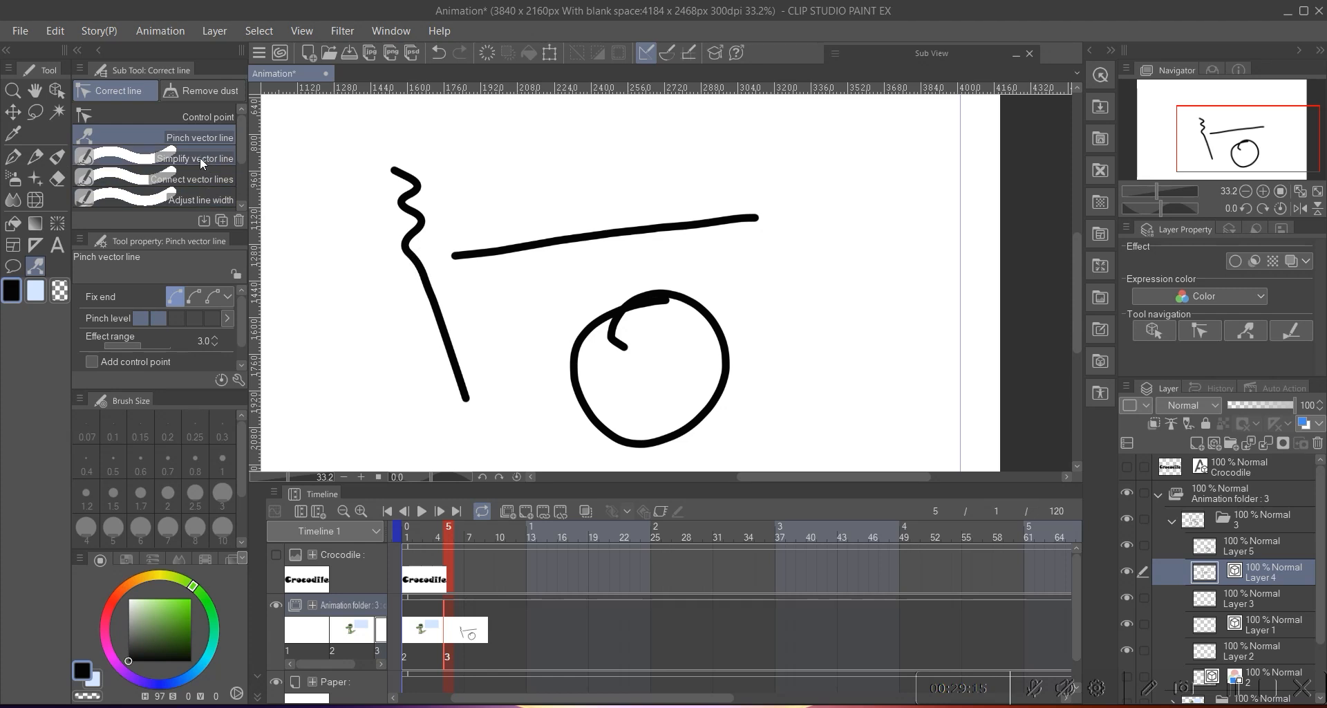
- Reduce the control points of the wavy steep line by stroking along it with Simplify vector line
{"action": "left_click", "coordinate": [202, 159]}
{"action": "mouse_move", "coordinate": [402, 157]}
{"action": "left_mouse_down"}
{"action": "mouse_move", "coordinate": [430, 213]}
{"action": "mouse_move", "coordinate": [471, 408]}
{"action": "left_mouse_up"}
{"action": "left_click", "coordinate": [424, 227]}
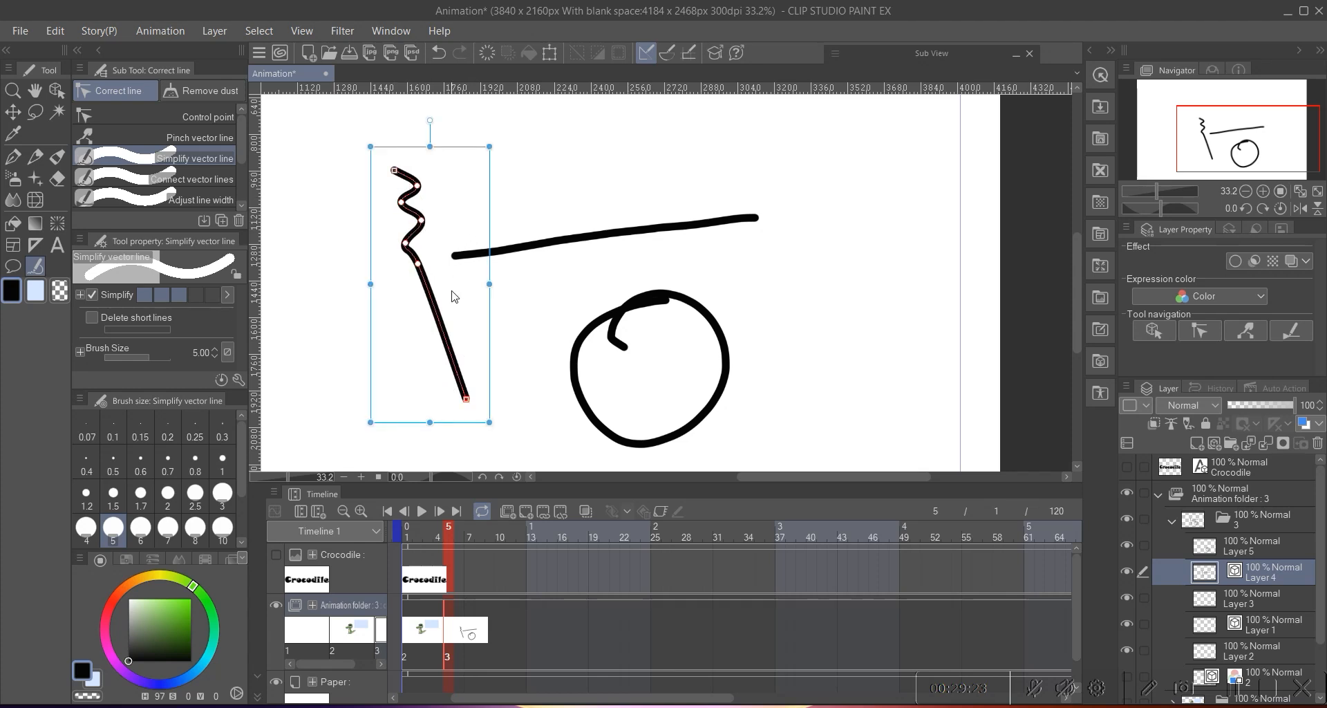
{"action": "mouse_move", "coordinate": [450, 340]}
{"action": "left_mouse_down"}
{"action": "mouse_move", "coordinate": [474, 367]}
{"action": "mouse_move", "coordinate": [438, 214]}
{"action": "mouse_move", "coordinate": [421, 217]}
{"action": "left_mouse_up"}
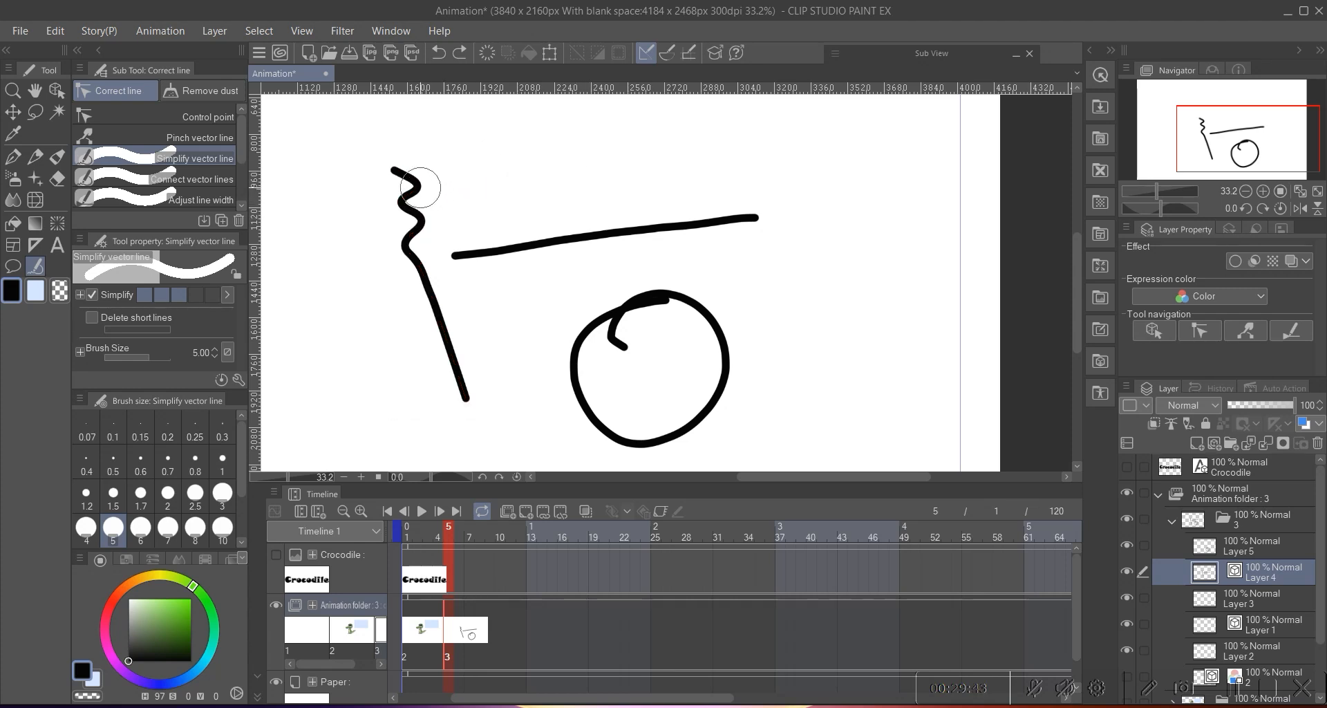
{"action": "mouse_move", "coordinate": [406, 169]}
{"action": "left_mouse_down"}
{"action": "mouse_move", "coordinate": [468, 401]}
{"action": "mouse_move", "coordinate": [417, 228]}
{"action": "mouse_move", "coordinate": [450, 367]}
{"action": "left_mouse_up"}
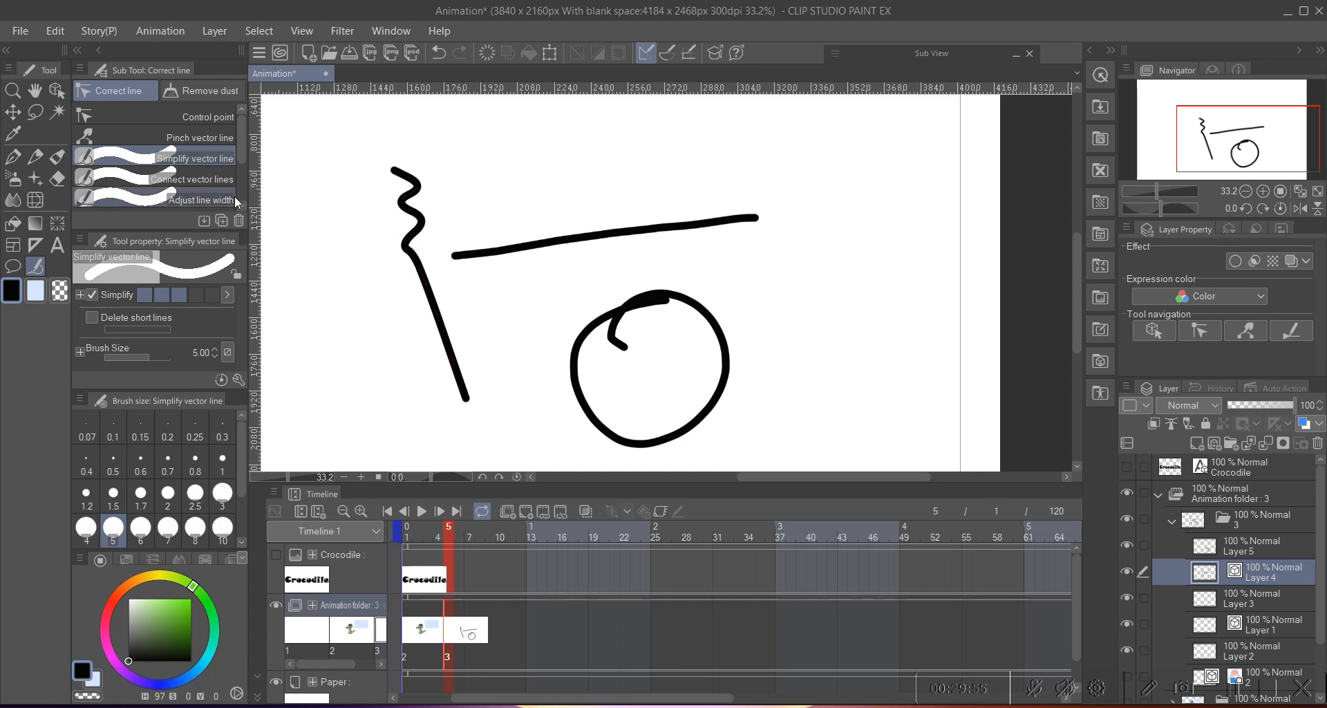
- Draw a circle with a small gap at its top above the horizontal line on Layer 4 with the G-pen
{"action": "left_click", "coordinate": [214, 179]}
{"action": "left_click_drag", "start_coordinate": [344, 213], "coordinate": [256, 182]}
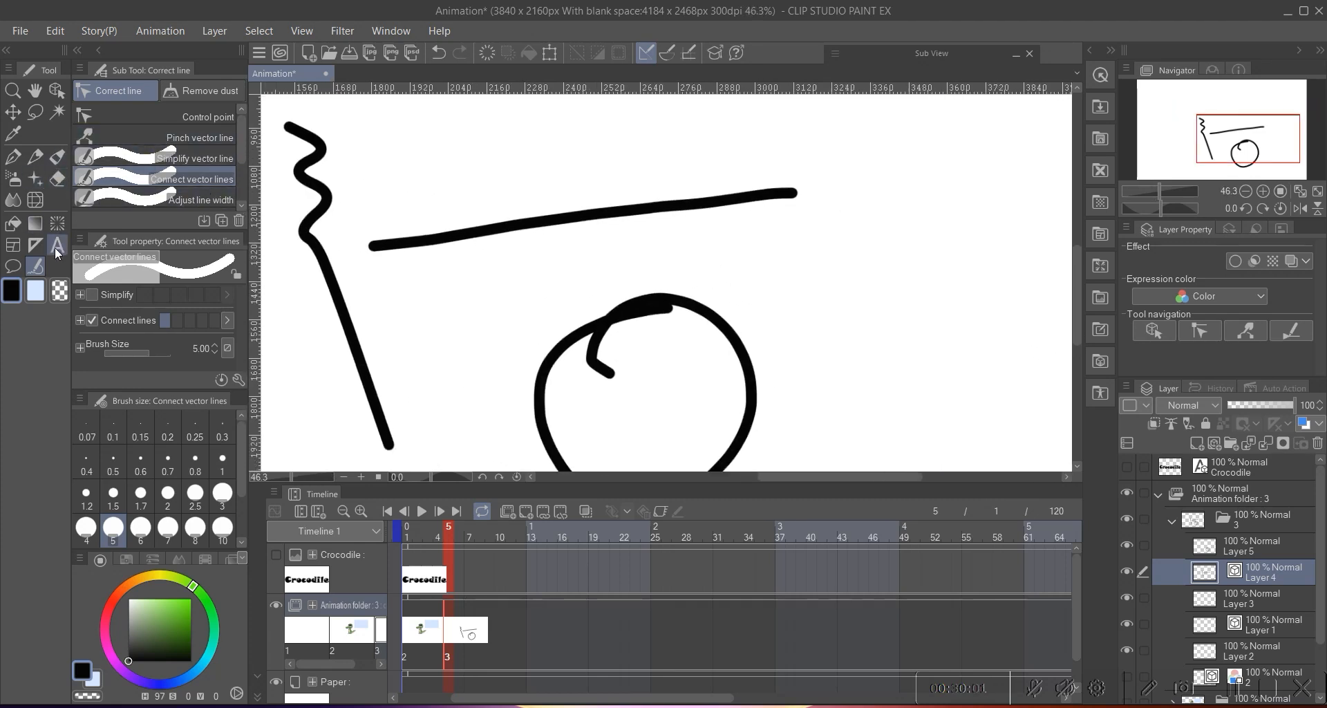
{"action": "mouse_move", "coordinate": [551, 186]}
{"action": "left_mouse_down"}
{"action": "mouse_move", "coordinate": [545, 234]}
{"action": "mouse_move", "coordinate": [595, 217]}
{"action": "left_mouse_up"}
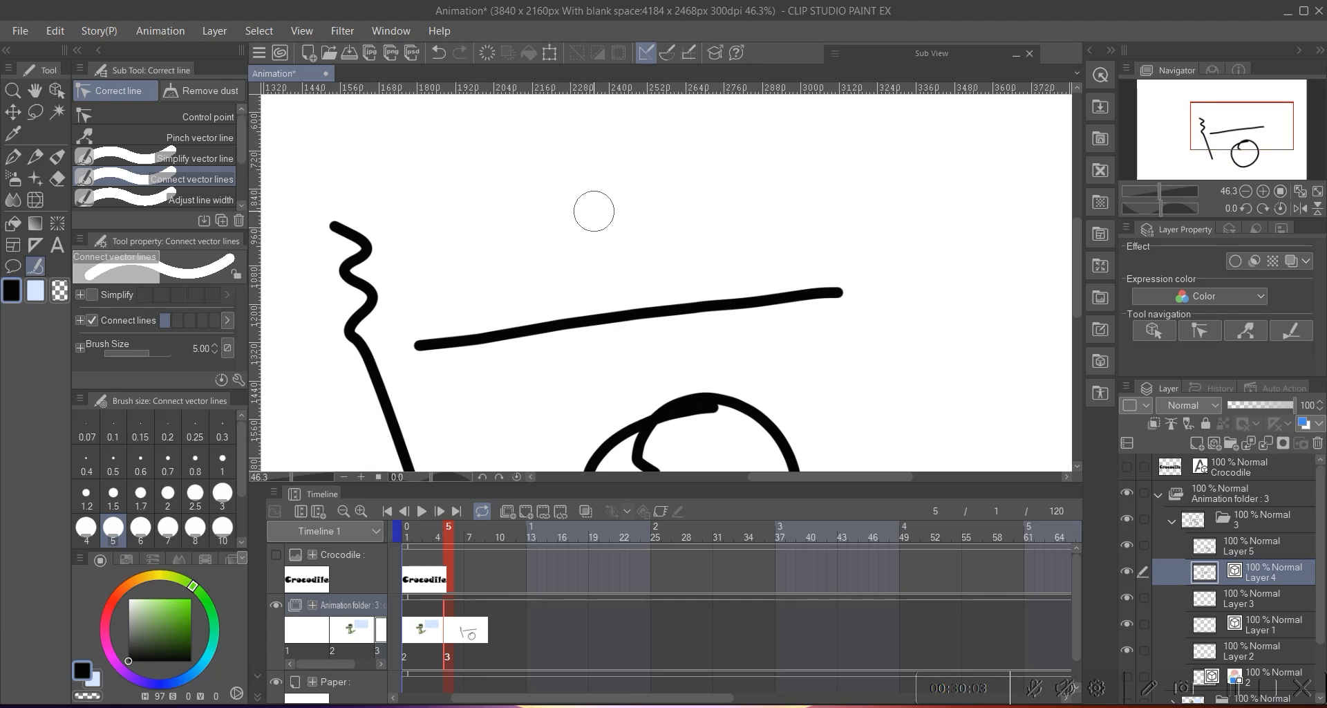
{"action": "key", "text": "p"}
{"action": "scroll", "coordinate": [548, 178], "scroll_direction": "down", "scroll_amount": 1}
{"action": "scroll", "coordinate": [533, 163], "scroll_direction": "up", "scroll_amount": 2}
{"action": "mouse_move", "coordinate": [531, 144]}
{"action": "left_mouse_down"}
{"action": "mouse_move", "coordinate": [519, 258]}
{"action": "mouse_move", "coordinate": [613, 232]}
{"action": "mouse_move", "coordinate": [598, 162]}
{"action": "mouse_move", "coordinate": [544, 144]}
{"action": "mouse_move", "coordinate": [586, 144]}
{"action": "mouse_move", "coordinate": [531, 154]}
{"action": "mouse_move", "coordinate": [516, 182]}
{"action": "left_mouse_up"}
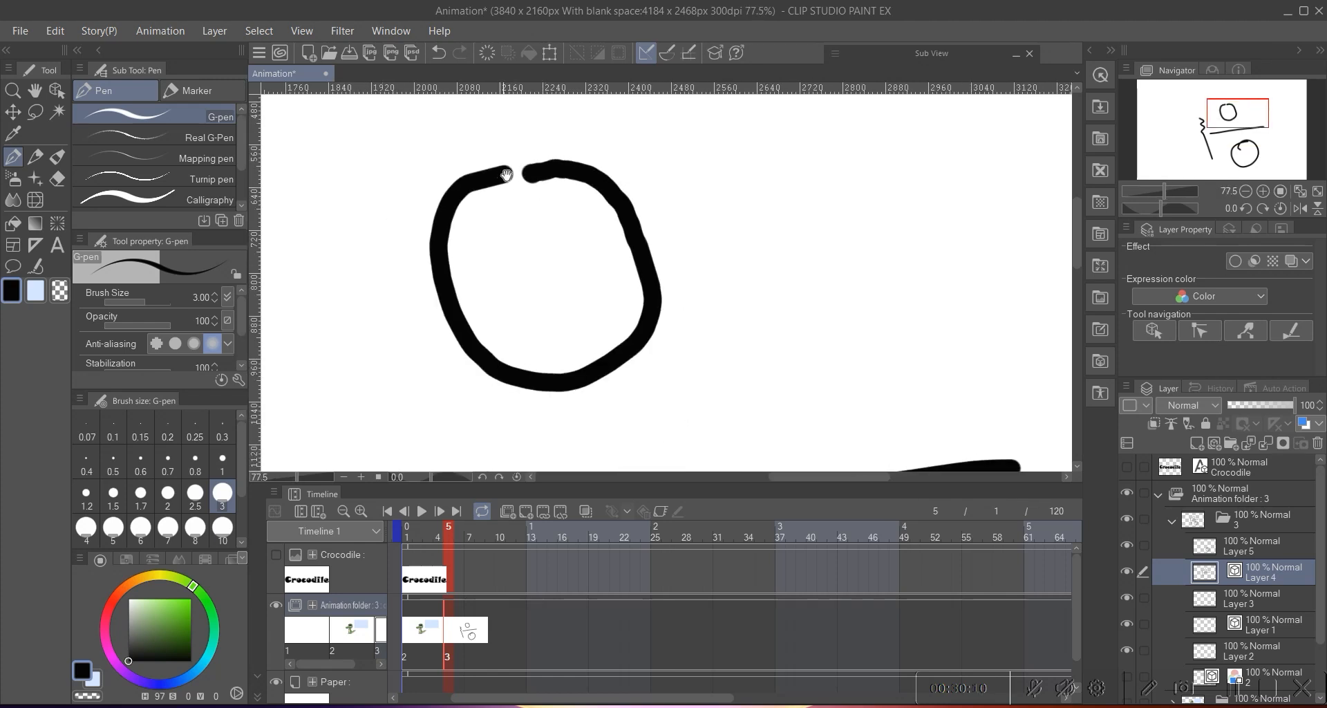
- Close the circle's gap using Connect vector lines with brush size 10 and Connect lines at its highest level
{"action": "left_click", "coordinate": [42, 271]}
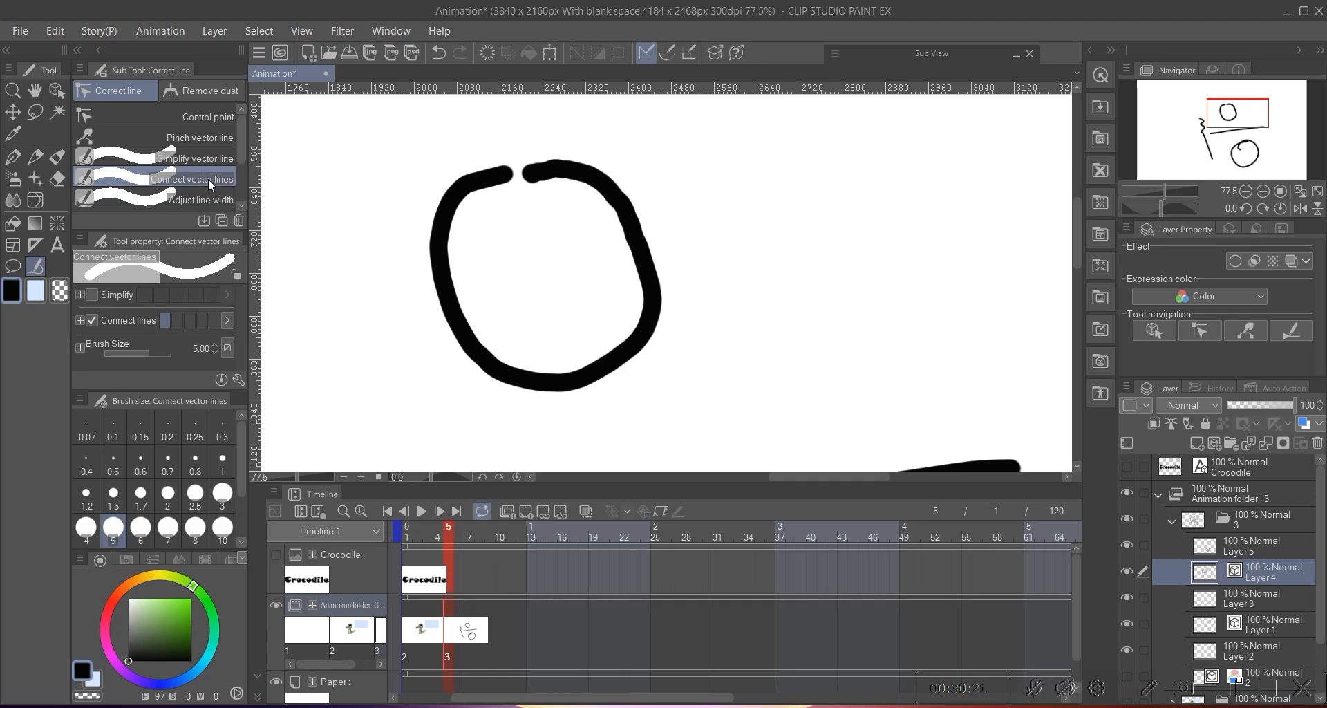
{"action": "left_click_drag", "start_coordinate": [602, 179], "coordinate": [470, 184]}
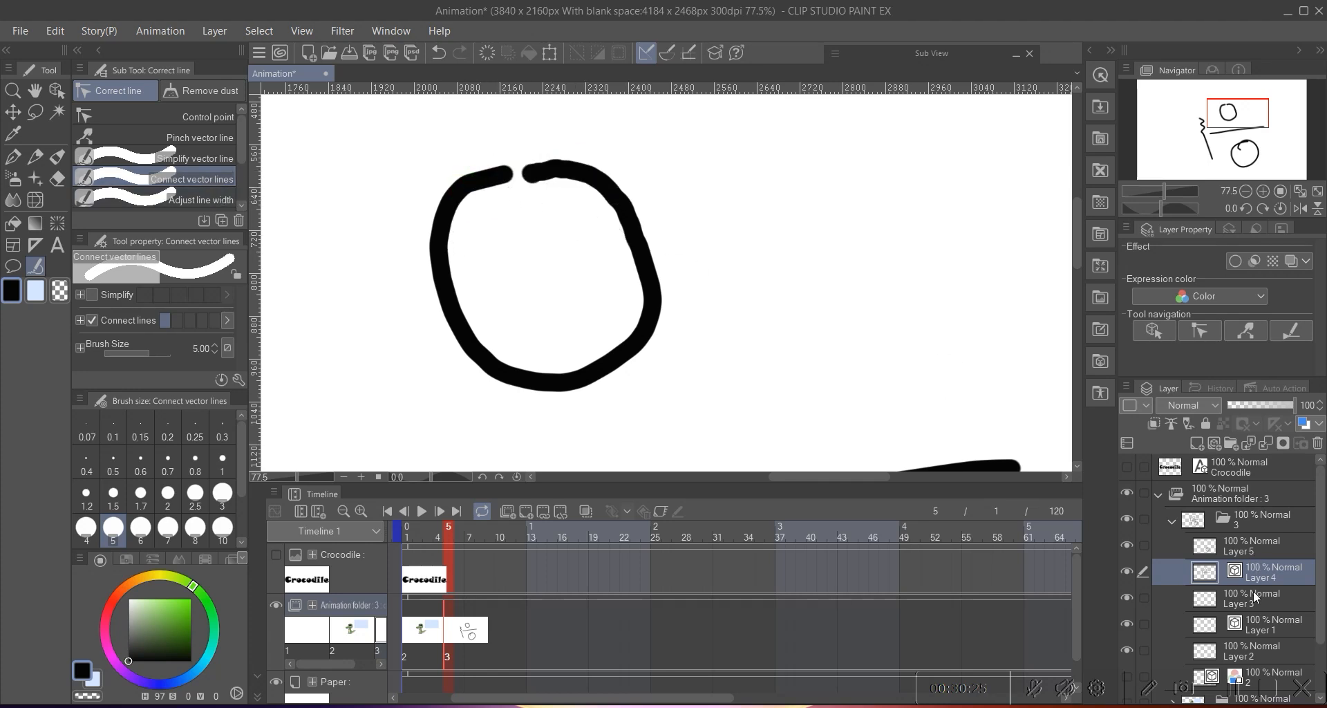
{"action": "left_click_drag", "start_coordinate": [580, 175], "coordinate": [443, 182]}
{"action": "left_click", "coordinate": [222, 529]}
{"action": "left_click_drag", "start_coordinate": [581, 177], "coordinate": [470, 181]}
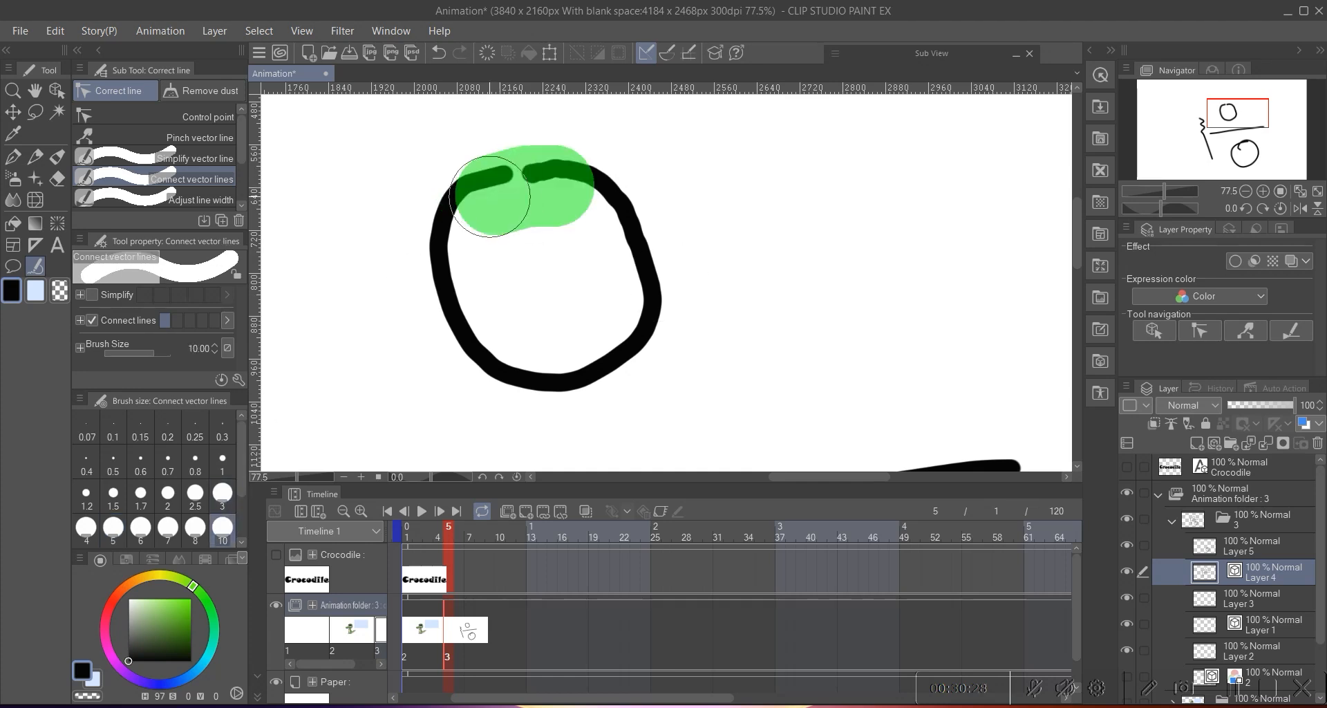
{"action": "left_click", "coordinate": [529, 177], "text": "ctrl"}
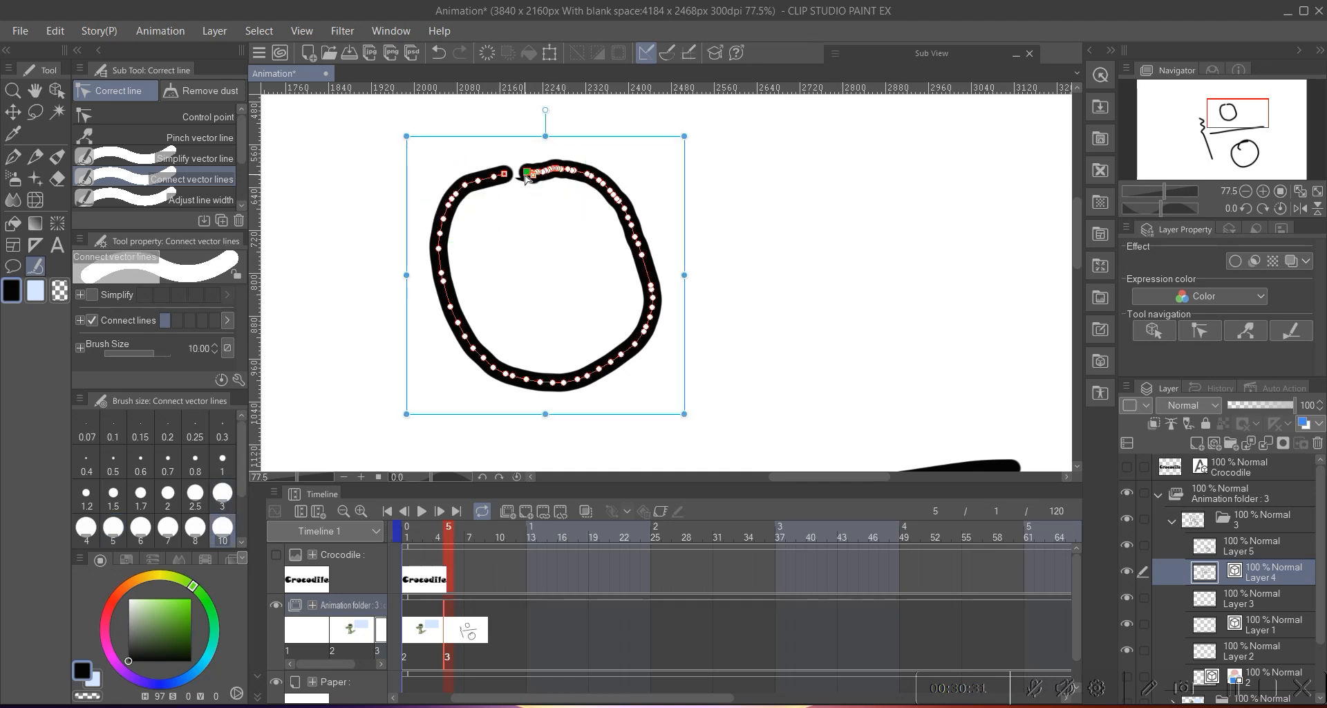
{"action": "left_click_drag", "start_coordinate": [554, 163], "coordinate": [465, 187]}
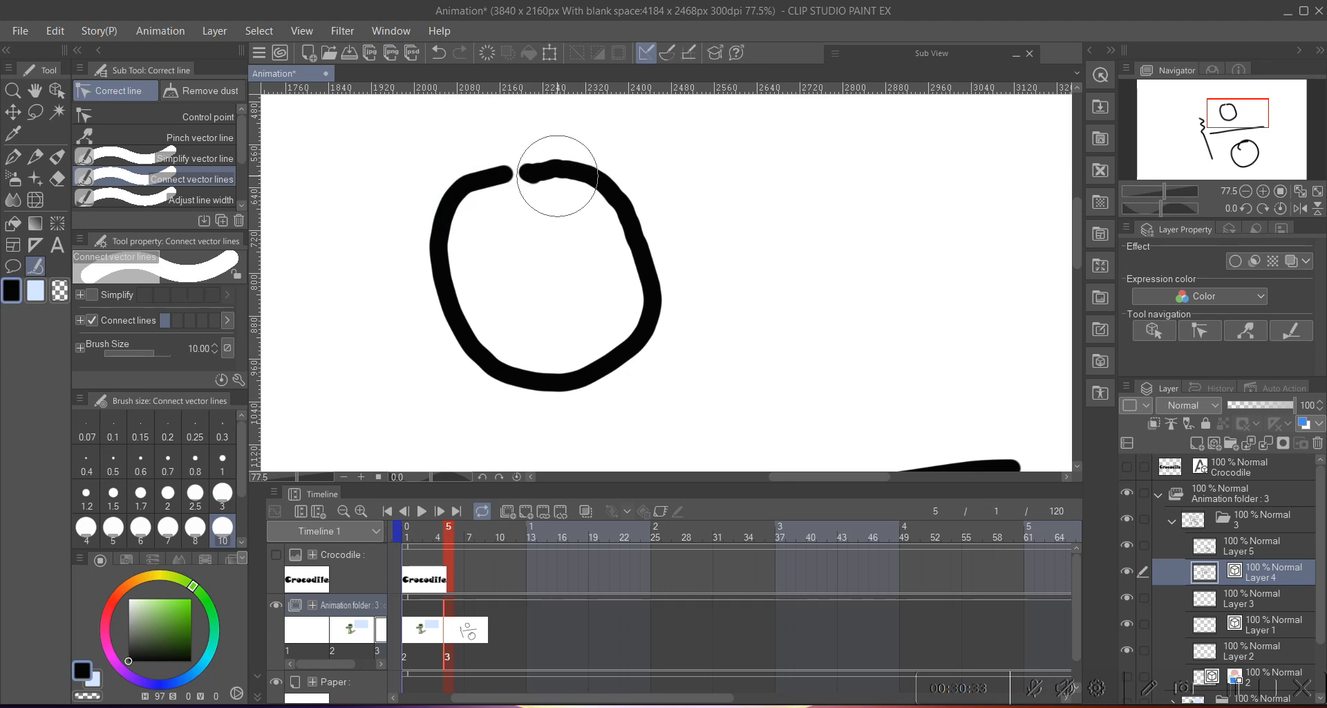
{"action": "mouse_move", "coordinate": [540, 222]}
{"action": "left_mouse_down"}
{"action": "mouse_move", "coordinate": [521, 228]}
{"action": "mouse_move", "coordinate": [594, 182]}
{"action": "mouse_move", "coordinate": [601, 201]}
{"action": "left_mouse_up"}
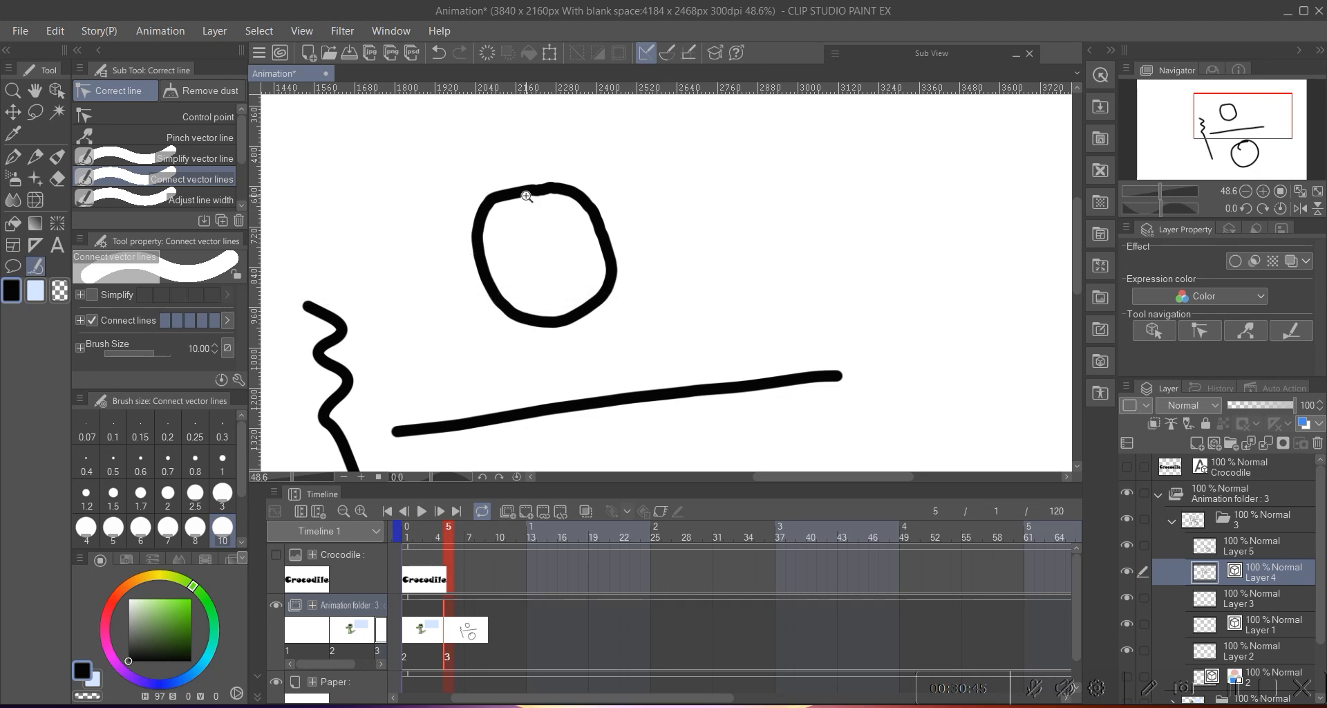
- Set the Connect vector lines brush size to 3 and draw a dark grey-green oval with a small gap beside the closed circle
{"action": "scroll", "coordinate": [527, 193], "scroll_direction": "up", "scroll_amount": 2}
{"action": "left_click", "coordinate": [222, 492]}
{"action": "mouse_move", "coordinate": [717, 179]}
{"action": "left_mouse_down"}
{"action": "mouse_move", "coordinate": [728, 333]}
{"action": "mouse_move", "coordinate": [826, 233]}
{"action": "mouse_move", "coordinate": [761, 183]}
{"action": "left_mouse_up"}
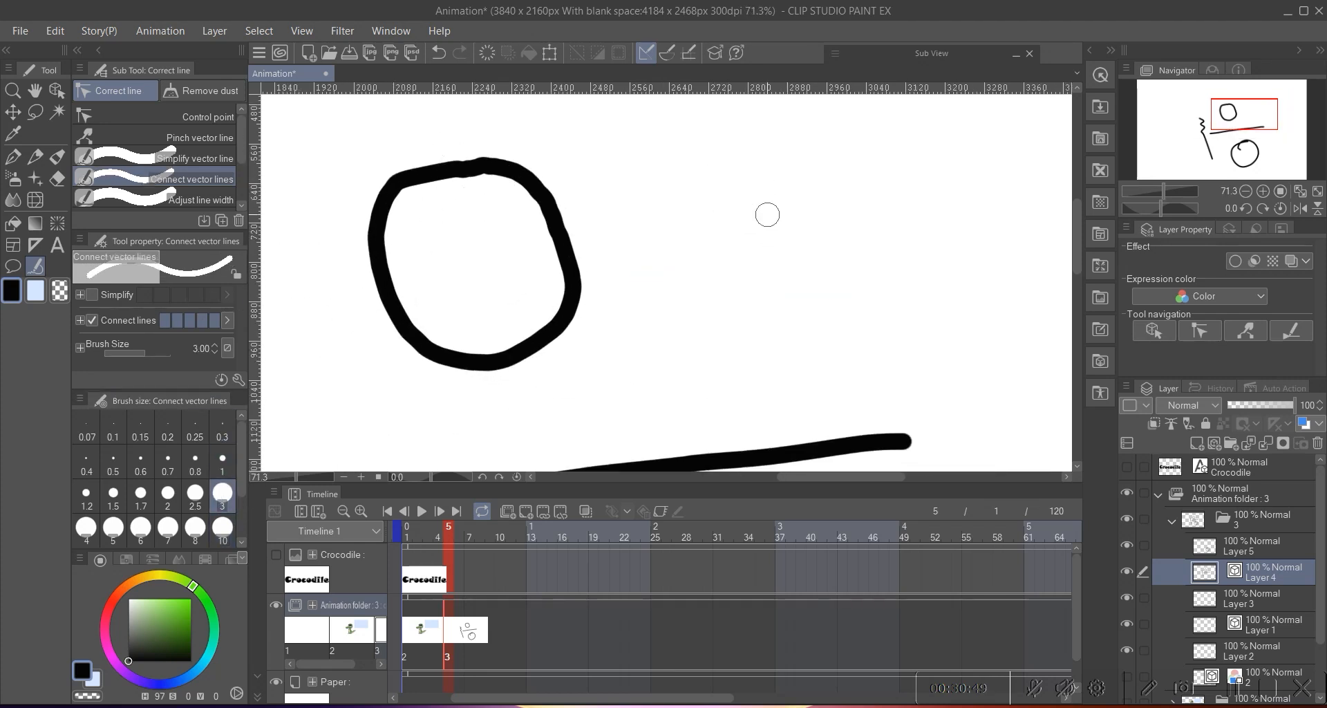
{"action": "left_click", "coordinate": [148, 645]}
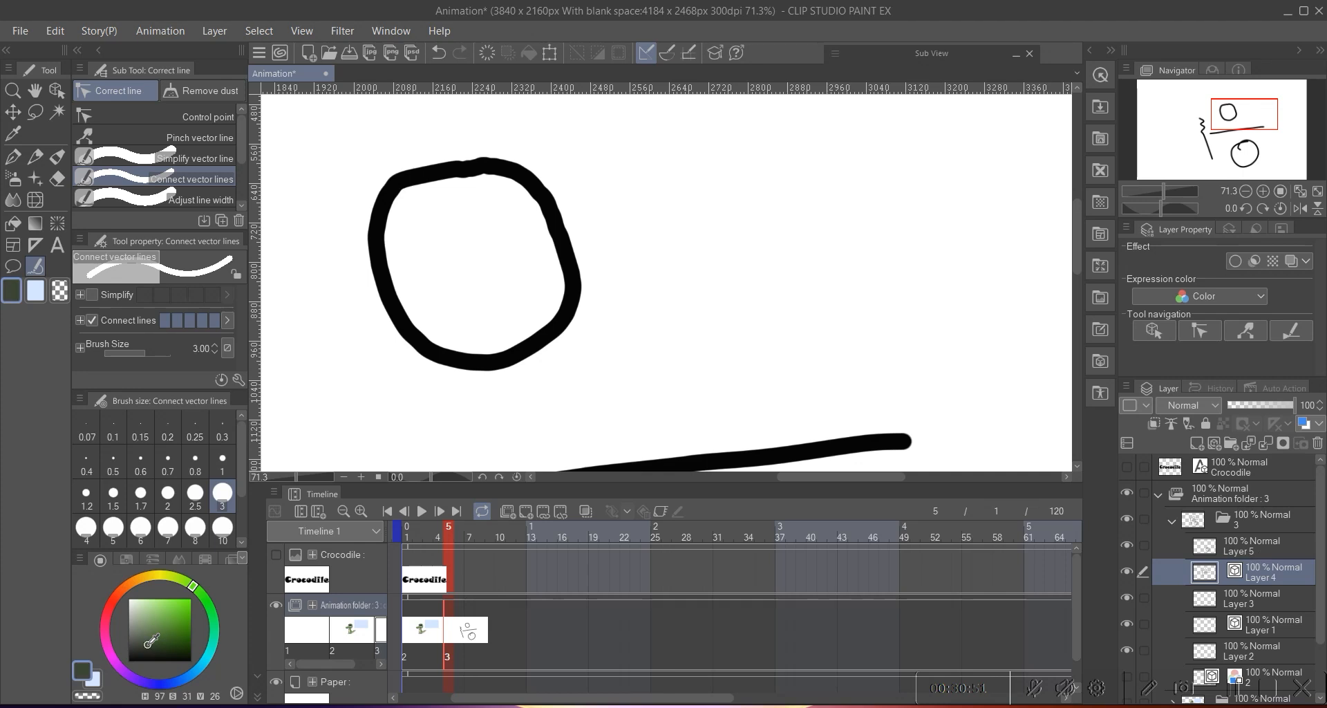
{"action": "left_click", "coordinate": [12, 157]}
{"action": "mouse_move", "coordinate": [781, 176]}
{"action": "left_mouse_down"}
{"action": "mouse_move", "coordinate": [680, 253]}
{"action": "mouse_move", "coordinate": [868, 330]}
{"action": "mouse_move", "coordinate": [840, 188]}
{"action": "mouse_move", "coordinate": [801, 178]}
{"action": "left_mouse_up"}
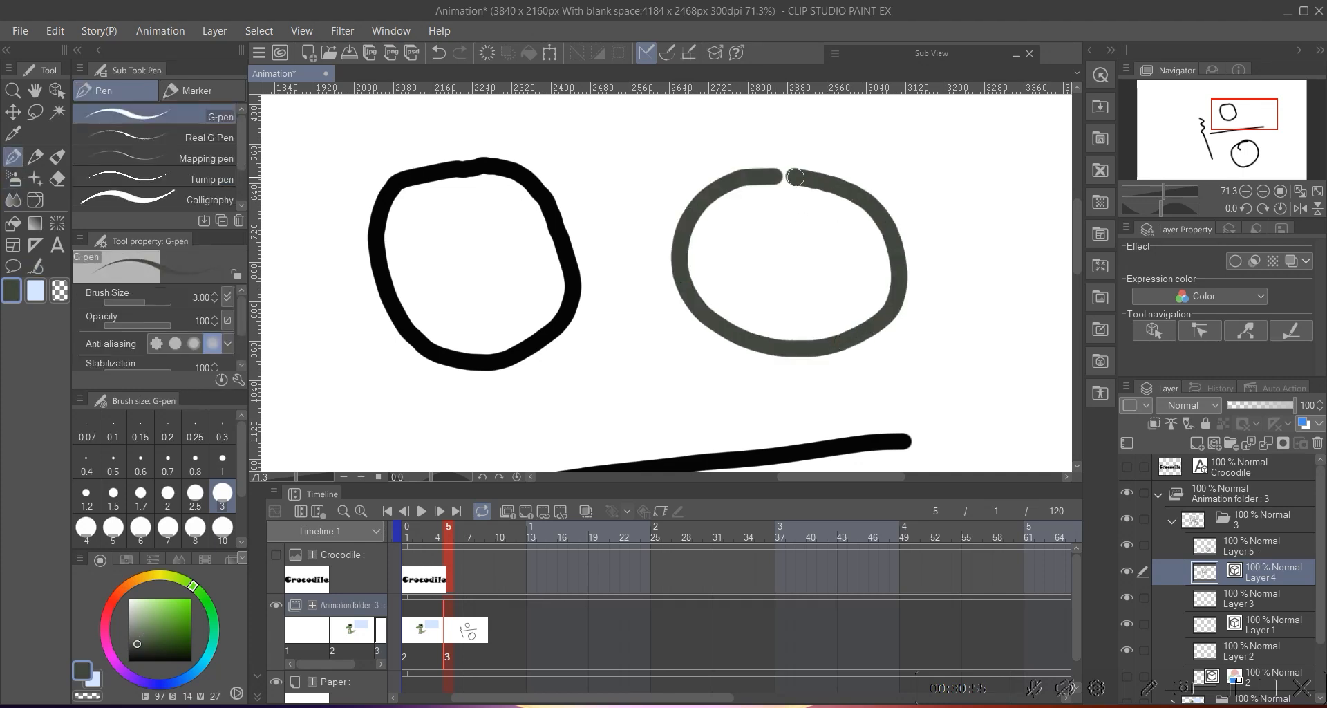
- Close the grey-green oval's gap with Connect vector lines and stroke over its outline with Simplify enabled
{"action": "left_click", "coordinate": [36, 266]}
{"action": "left_click", "coordinate": [200, 181]}
{"action": "left_click_drag", "start_coordinate": [717, 193], "coordinate": [810, 185]}
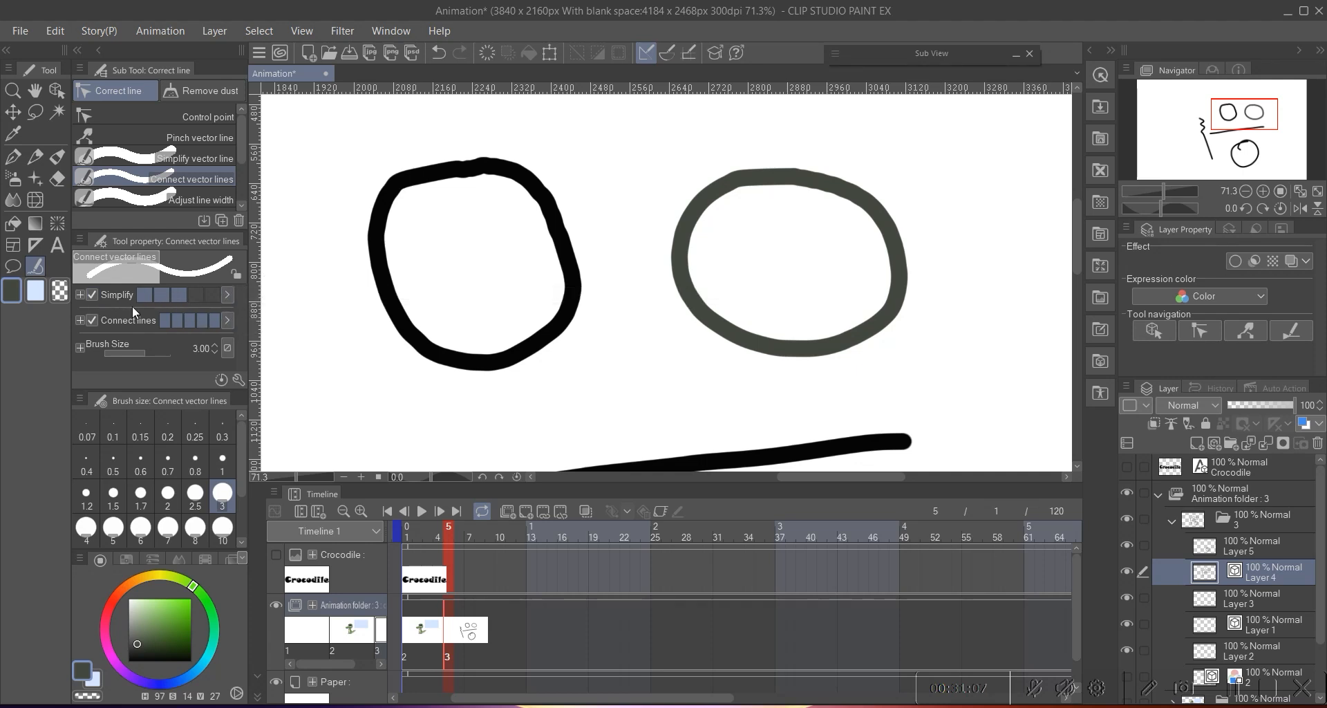
{"action": "mouse_move", "coordinate": [734, 197]}
{"action": "left_mouse_down"}
{"action": "mouse_move", "coordinate": [761, 343]}
{"action": "mouse_move", "coordinate": [764, 167]}
{"action": "mouse_move", "coordinate": [751, 176]}
{"action": "left_mouse_up"}
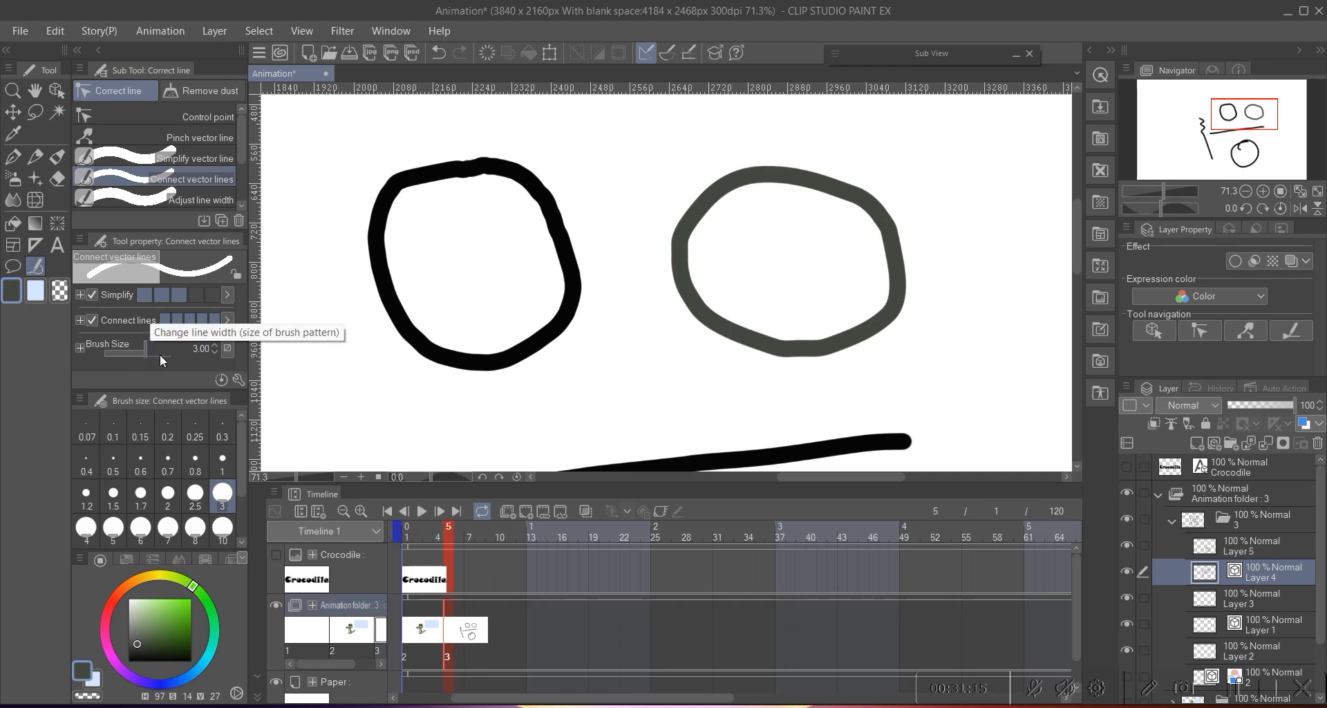
- Stroke along the horizontal line using Adjust line width set to Thicken at 0.04
{"action": "left_click_drag", "start_coordinate": [238, 144], "coordinate": [233, 174]}
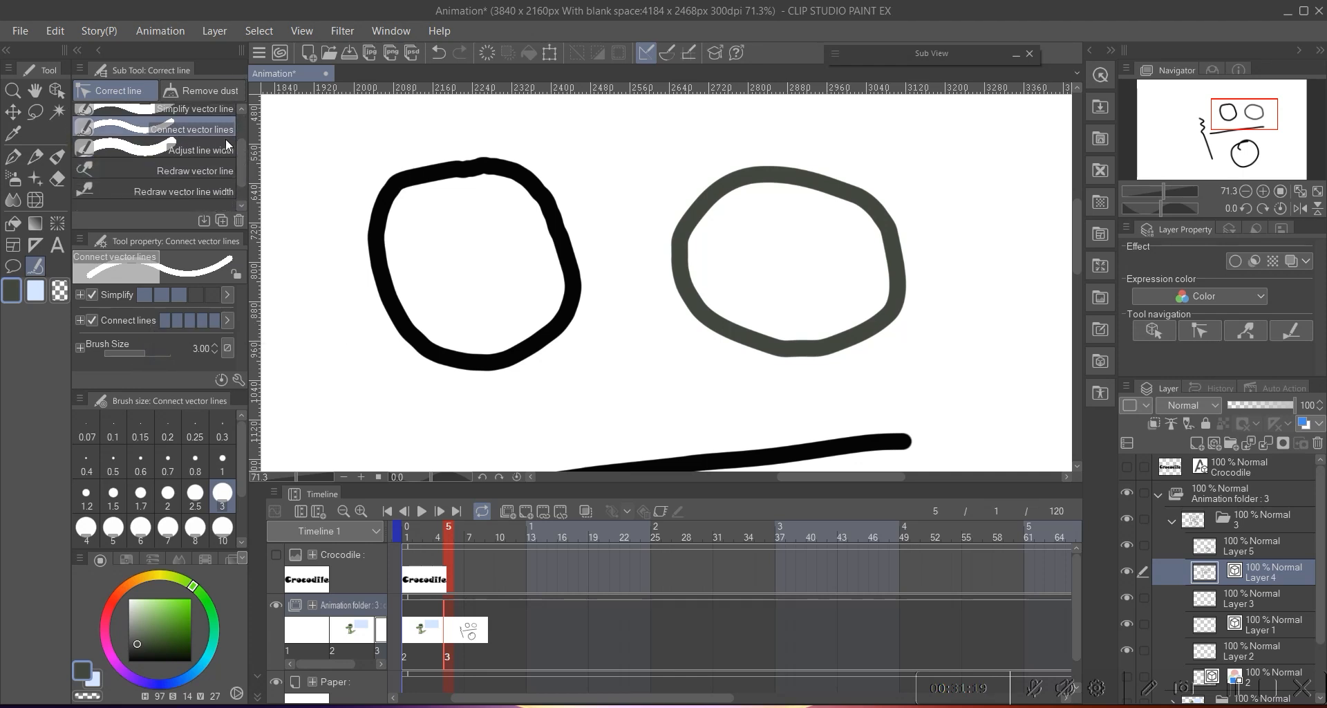
{"action": "left_click", "coordinate": [217, 149]}
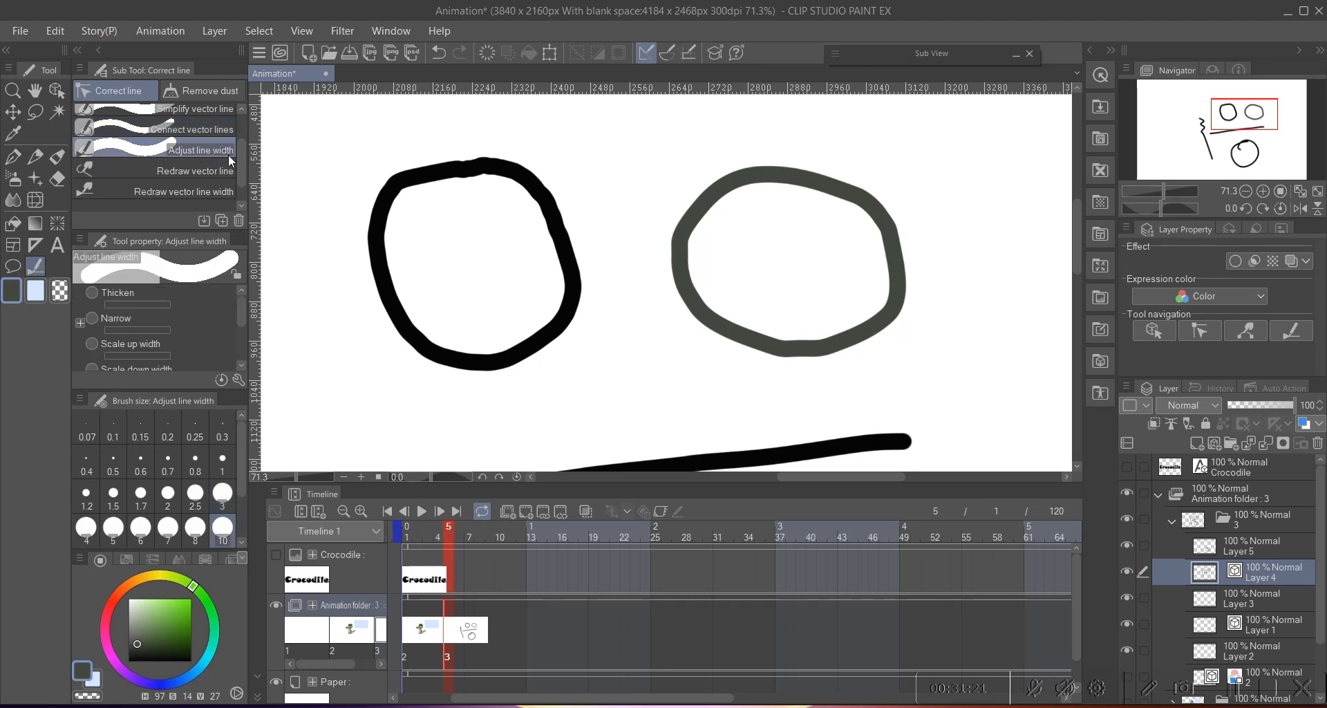
{"action": "scroll", "coordinate": [425, 266], "scroll_direction": "down", "scroll_amount": 3}
{"action": "mouse_move", "coordinate": [425, 266]}
{"action": "left_mouse_down"}
{"action": "mouse_move", "coordinate": [412, 251]}
{"action": "mouse_move", "coordinate": [442, 231]}
{"action": "left_mouse_up"}
{"action": "mouse_move", "coordinate": [462, 305]}
{"action": "left_mouse_down"}
{"action": "mouse_move", "coordinate": [522, 281]}
{"action": "mouse_move", "coordinate": [411, 287]}
{"action": "left_mouse_up"}
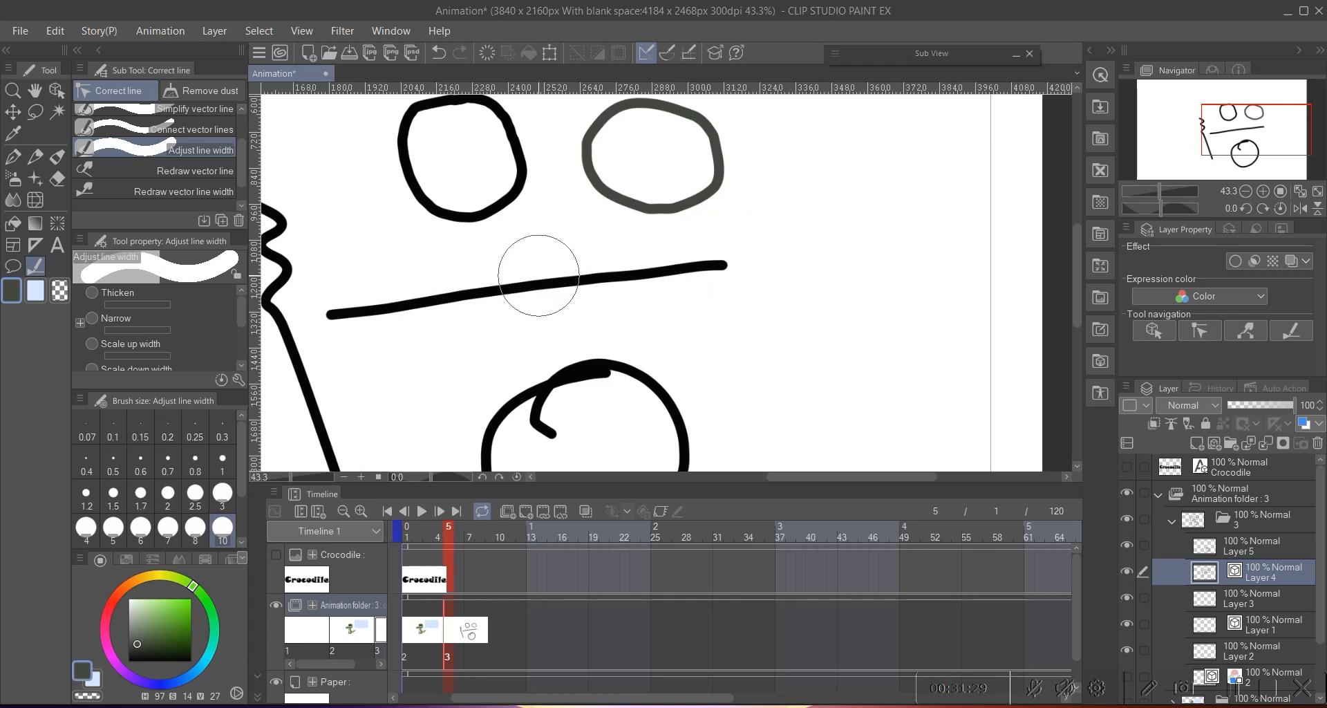
{"action": "left_click", "coordinate": [93, 293]}
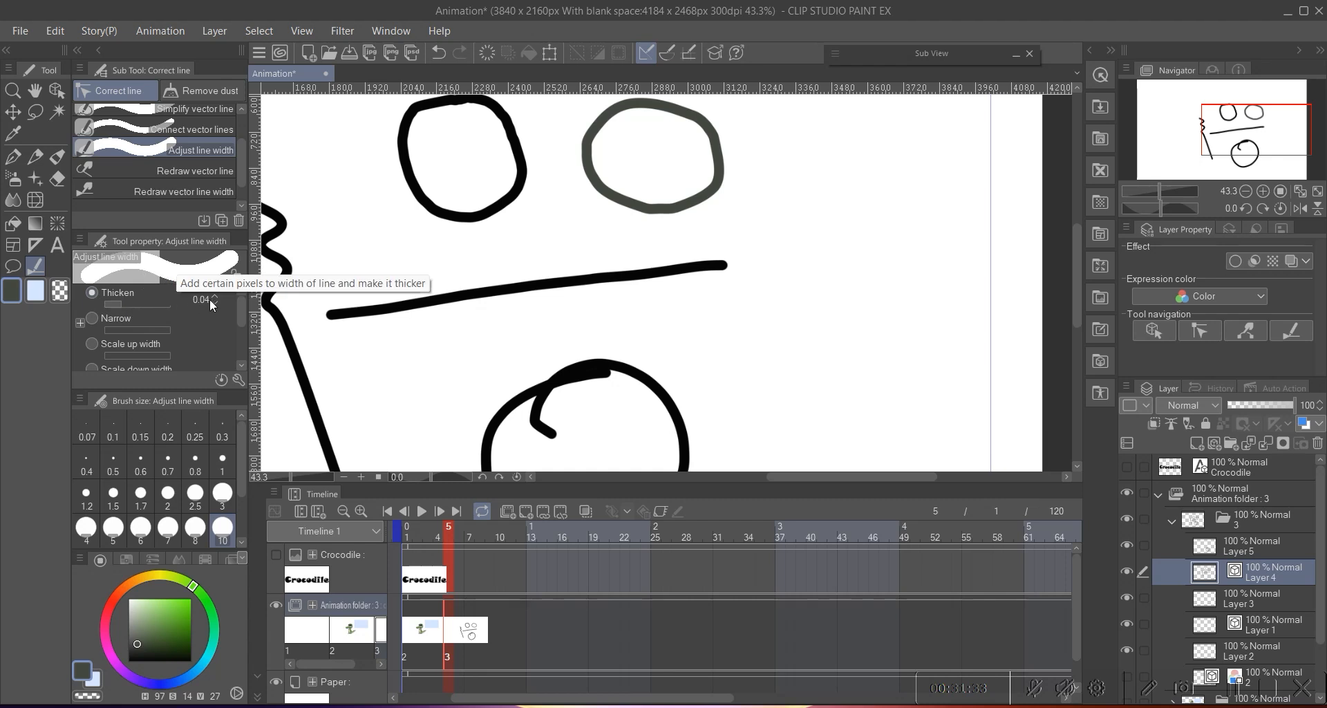
{"action": "scroll", "coordinate": [391, 272], "scroll_direction": "up", "scroll_amount": 3}
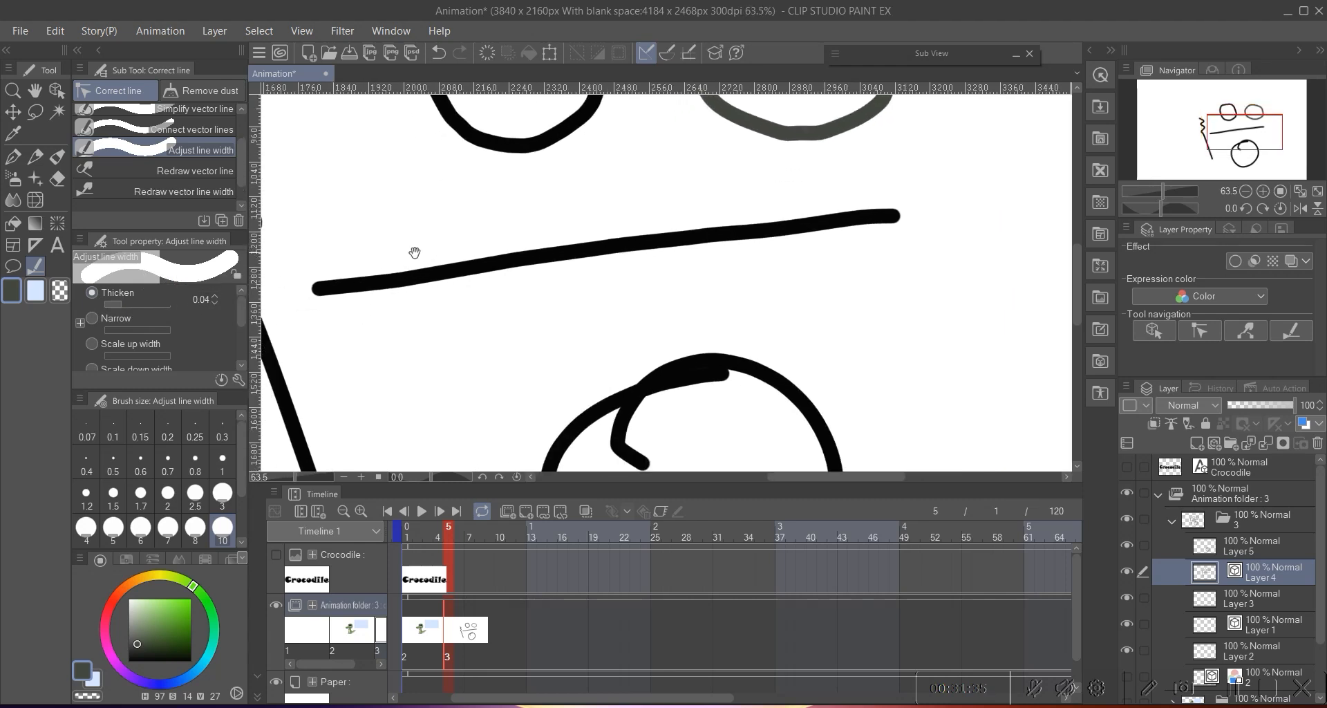
{"action": "left_click_drag", "start_coordinate": [329, 301], "coordinate": [1023, 188]}
{"action": "mouse_move", "coordinate": [360, 291]}
{"action": "left_mouse_down"}
{"action": "mouse_move", "coordinate": [712, 235]}
{"action": "mouse_move", "coordinate": [756, 267]}
{"action": "left_mouse_up"}
- Raise the Thicken amount to 0.16 and stroke over the horizontal line again
{"action": "scroll", "coordinate": [563, 276], "scroll_direction": "down", "scroll_amount": 2}
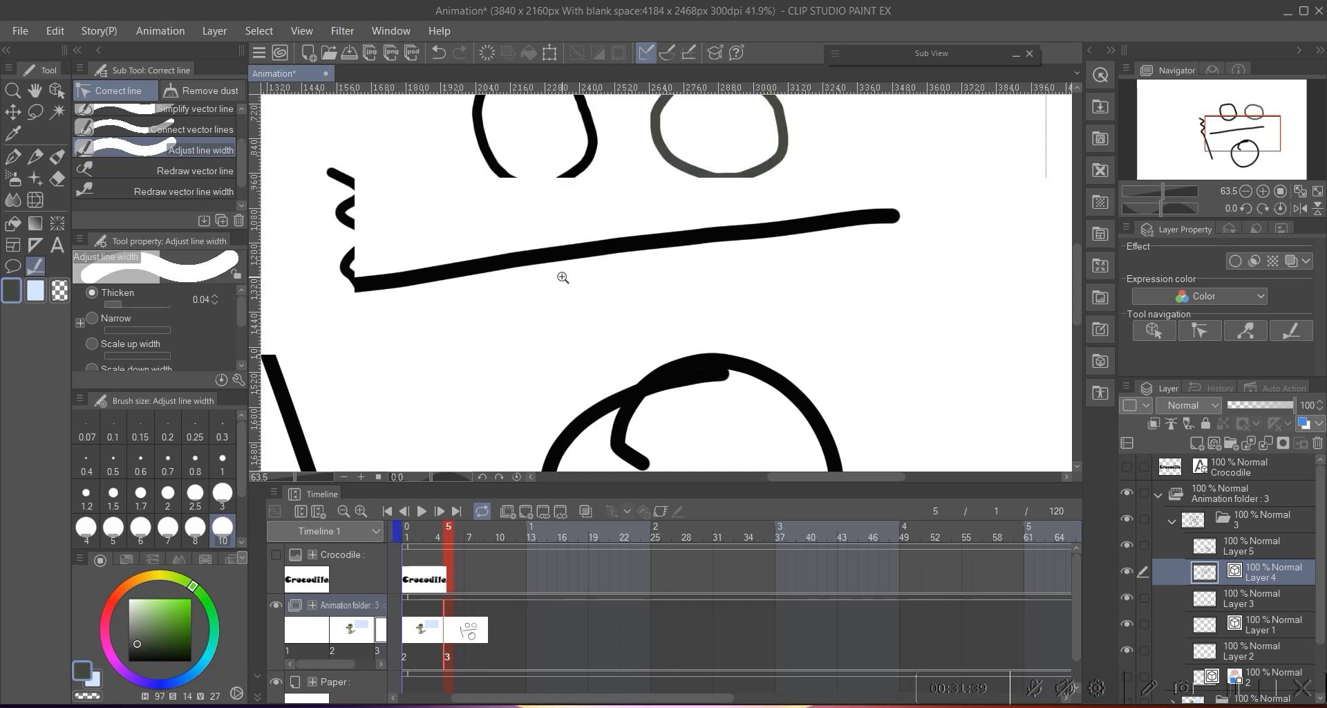
{"action": "scroll", "coordinate": [563, 278], "scroll_direction": "up", "scroll_amount": 1}
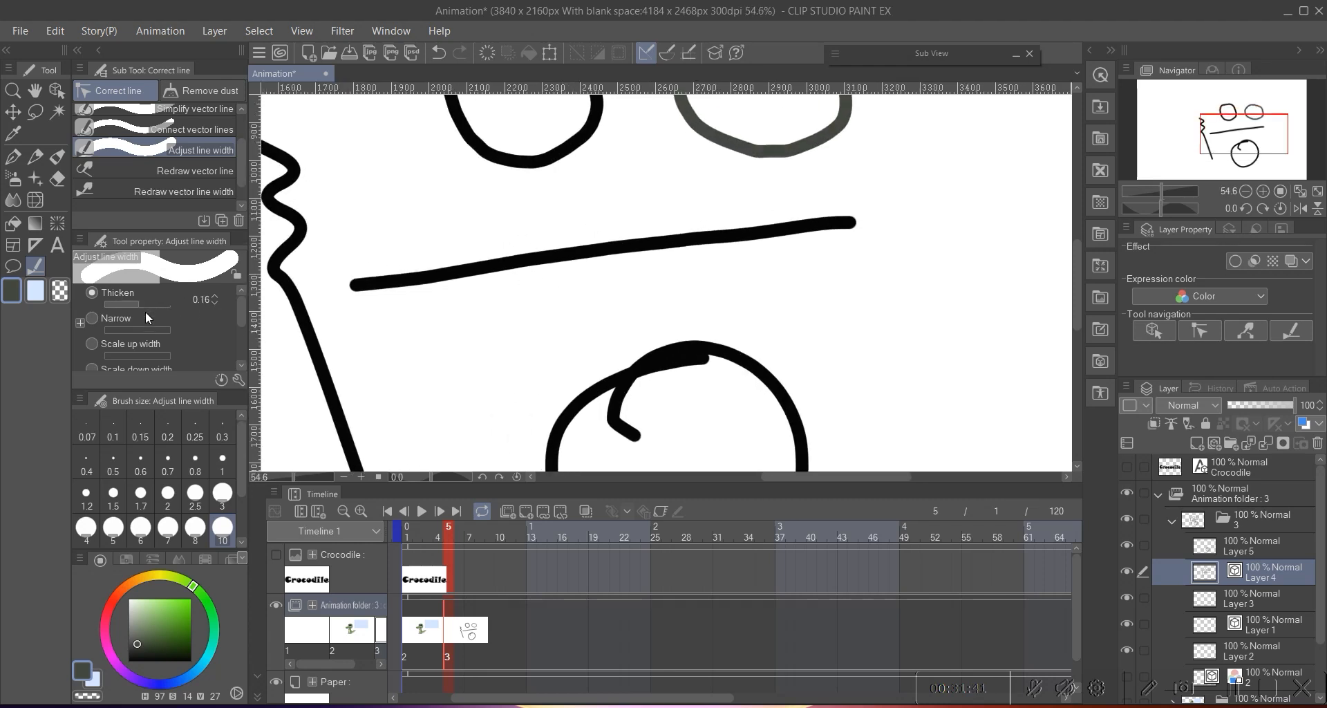
{"action": "mouse_move", "coordinate": [356, 283]}
{"action": "left_mouse_down"}
{"action": "mouse_move", "coordinate": [847, 211]}
{"action": "mouse_move", "coordinate": [484, 289]}
{"action": "left_mouse_up"}
{"action": "scroll", "coordinate": [652, 261], "scroll_direction": "down", "scroll_amount": 3}
{"action": "scroll", "coordinate": [656, 244], "scroll_direction": "up", "scroll_amount": 2}
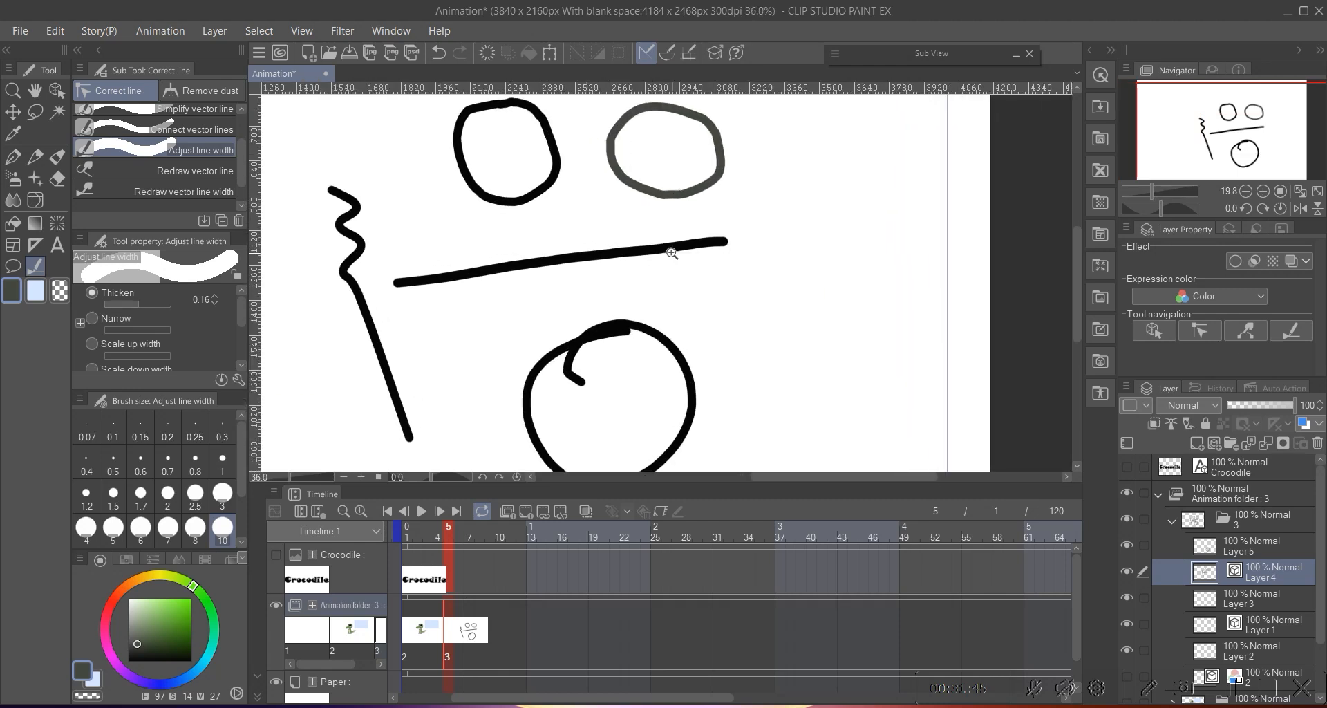
- Thicken the zigzag line and its long diagonal tail by stroking over it repeatedly with Thicken at 0.16
{"action": "left_click_drag", "start_coordinate": [678, 249], "coordinate": [673, 210]}
{"action": "left_click_drag", "start_coordinate": [335, 134], "coordinate": [376, 394]}
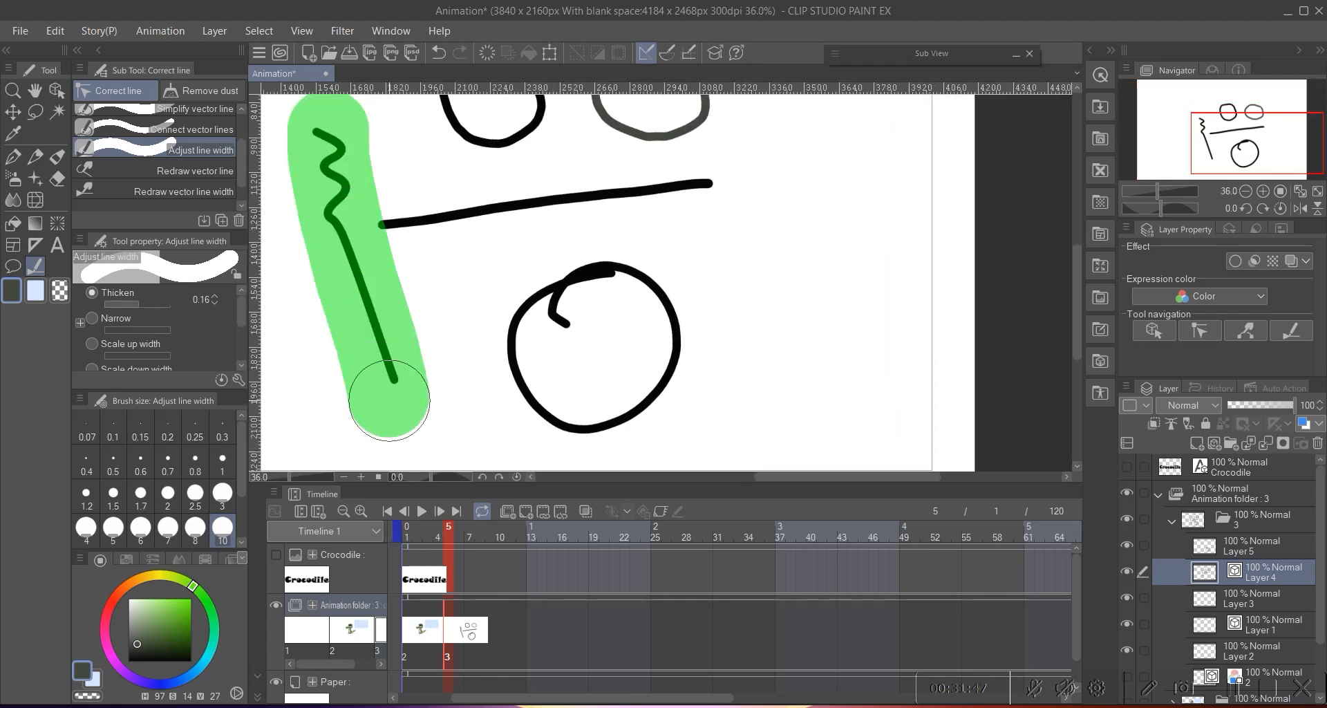
{"action": "left_click_drag", "start_coordinate": [321, 142], "coordinate": [387, 367]}
{"action": "mouse_move", "coordinate": [338, 135]}
{"action": "left_mouse_down"}
{"action": "mouse_move", "coordinate": [341, 225]}
{"action": "mouse_move", "coordinate": [379, 366]}
{"action": "left_mouse_up"}
{"action": "left_click_drag", "start_coordinate": [326, 131], "coordinate": [394, 376]}
{"action": "left_click_drag", "start_coordinate": [342, 121], "coordinate": [415, 423]}
{"action": "scroll", "coordinate": [424, 305], "scroll_direction": "down", "scroll_amount": 3}
{"action": "scroll", "coordinate": [456, 299], "scroll_direction": "up", "scroll_amount": 2}
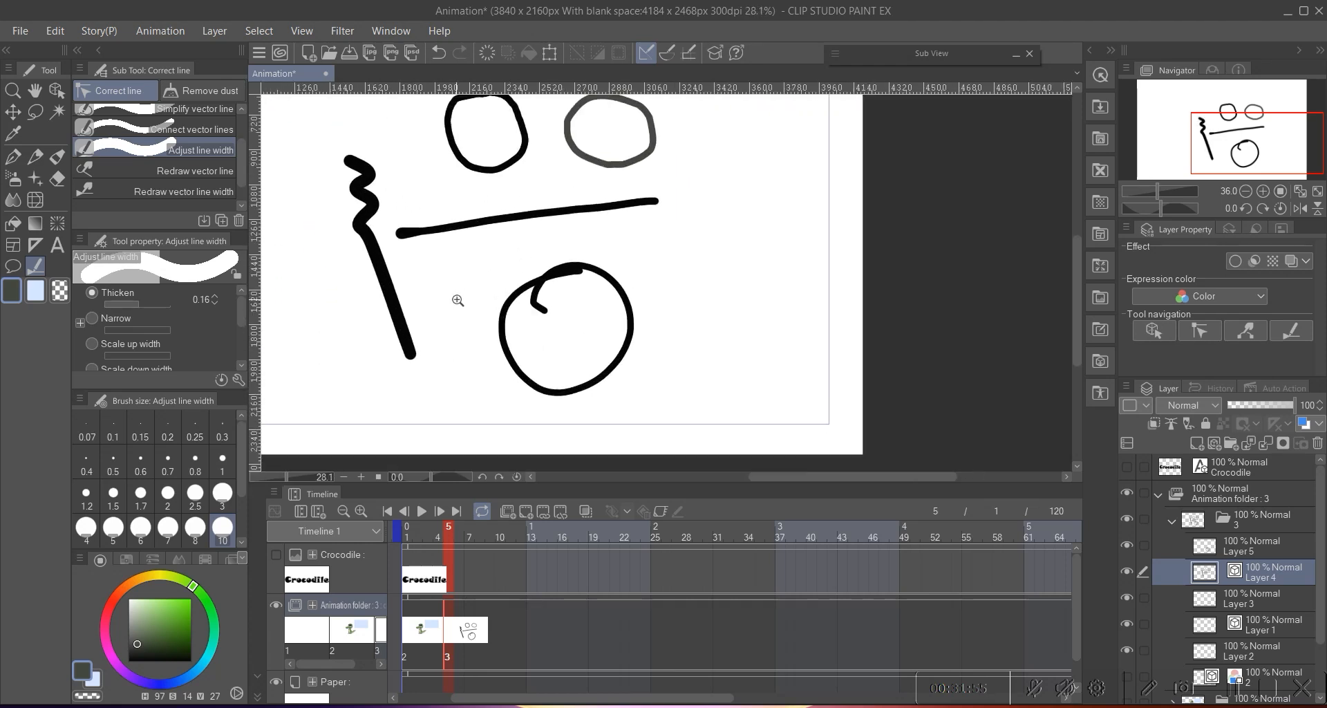
- Set the Thicken amount to 0.01 and stroke over the zigzag line again
{"action": "left_click", "coordinate": [214, 303]}
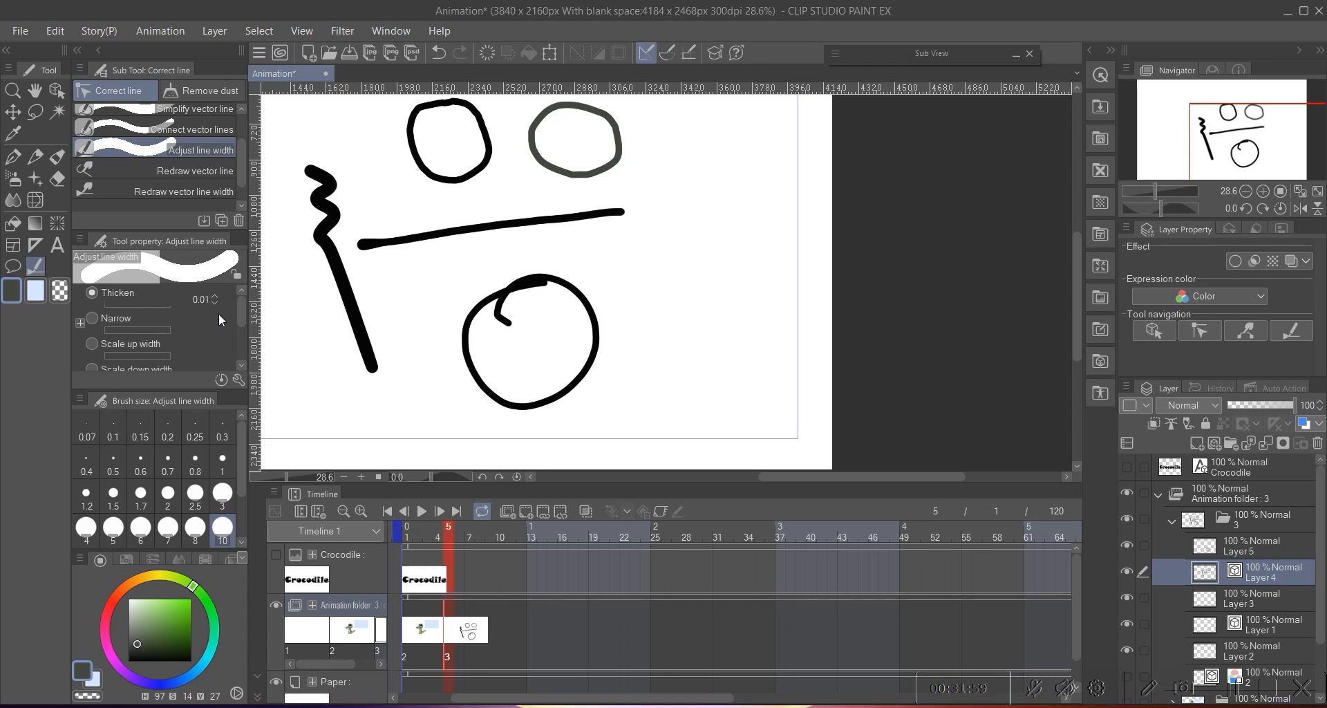
{"action": "left_click_drag", "start_coordinate": [365, 184], "coordinate": [380, 180]}
{"action": "left_click_drag", "start_coordinate": [325, 172], "coordinate": [394, 384]}
{"action": "mouse_move", "coordinate": [332, 173]}
{"action": "left_mouse_down"}
{"action": "mouse_move", "coordinate": [374, 315]}
{"action": "mouse_move", "coordinate": [347, 221]}
{"action": "mouse_move", "coordinate": [351, 276]}
{"action": "mouse_move", "coordinate": [343, 154]}
{"action": "mouse_move", "coordinate": [380, 237]}
{"action": "left_mouse_up"}
{"action": "scroll", "coordinate": [380, 237], "scroll_direction": "down", "scroll_amount": 4}
{"action": "scroll", "coordinate": [444, 207], "scroll_direction": "up", "scroll_amount": 2}
{"action": "scroll", "coordinate": [443, 208], "scroll_direction": "up", "scroll_amount": 4}
- Raise the Thicken amount to 0.13 and stroke along the horizontal line twice
{"action": "left_click", "coordinate": [214, 299]}
{"action": "left_click", "coordinate": [213, 296]}
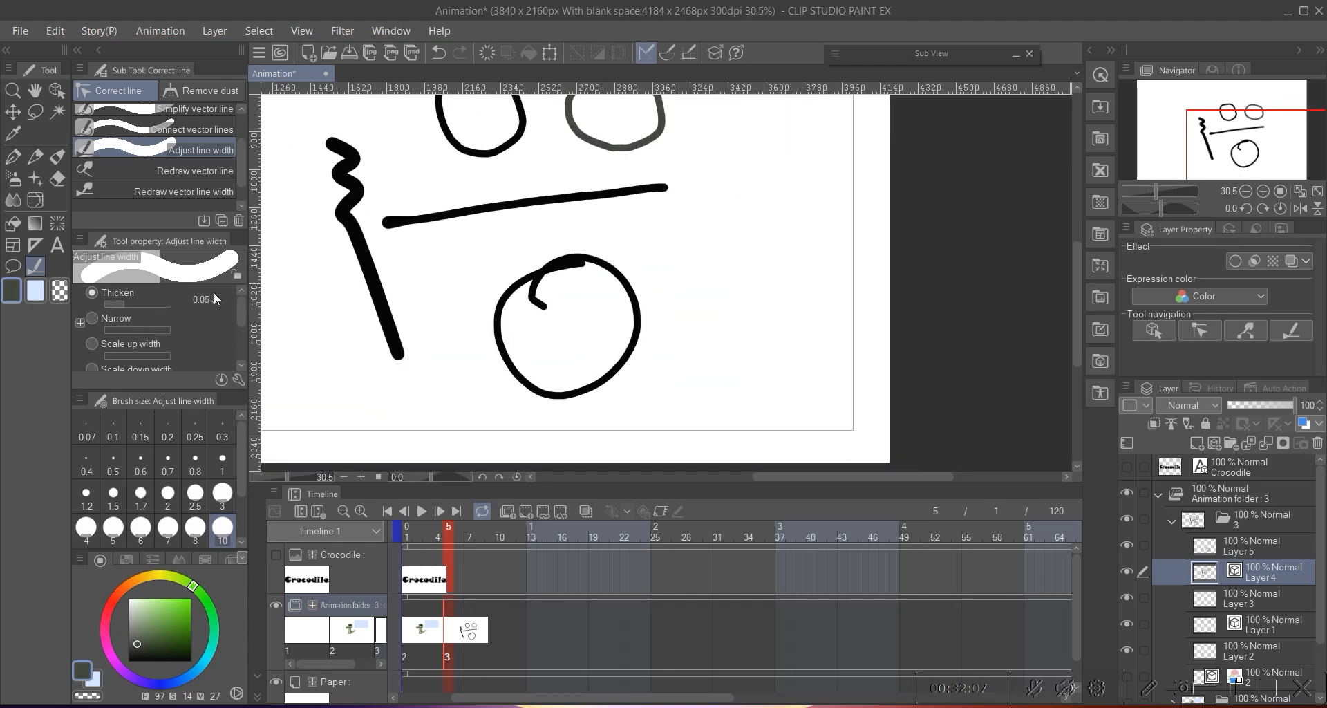
{"action": "left_click", "coordinate": [214, 298]}
{"action": "left_click_drag", "start_coordinate": [346, 216], "coordinate": [665, 195]}
{"action": "left_click_drag", "start_coordinate": [423, 216], "coordinate": [656, 191]}
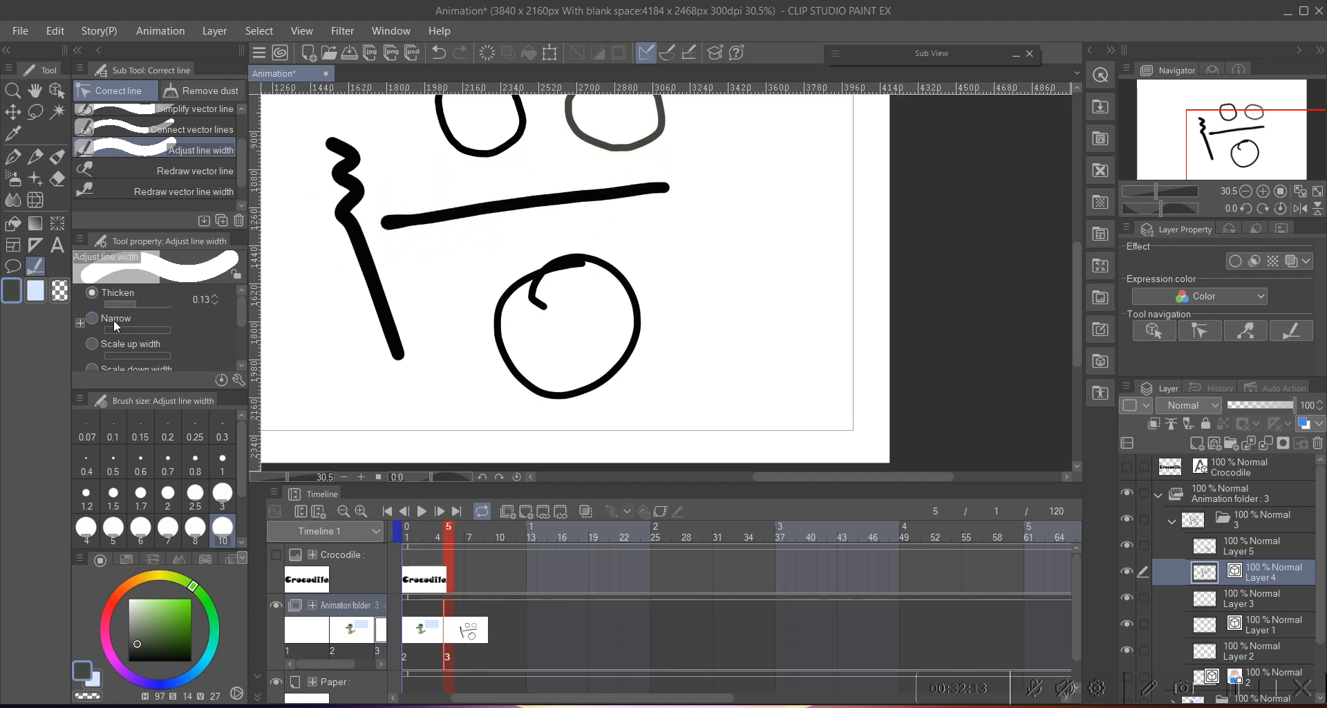
- Switch Adjust line width to Narrow at 0.12 and stroke over the horizontal line and the zigzag line
{"action": "scroll", "coordinate": [459, 199], "scroll_direction": "down", "scroll_amount": 1}
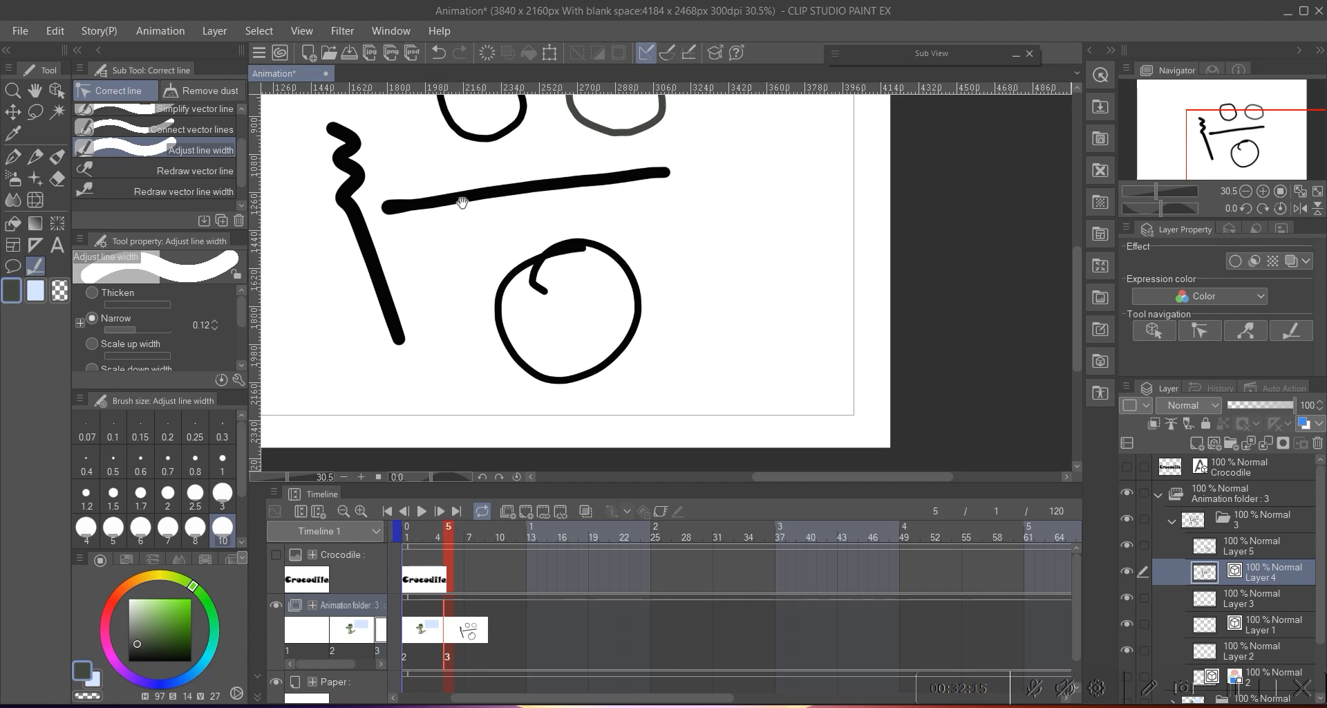
{"action": "mouse_move", "coordinate": [390, 210]}
{"action": "left_mouse_down"}
{"action": "mouse_move", "coordinate": [667, 173]}
{"action": "mouse_move", "coordinate": [619, 176]}
{"action": "mouse_move", "coordinate": [636, 174]}
{"action": "left_mouse_up"}
{"action": "left_click_drag", "start_coordinate": [434, 205], "coordinate": [651, 175]}
{"action": "left_click_drag", "start_coordinate": [324, 123], "coordinate": [403, 345]}
{"action": "left_click_drag", "start_coordinate": [324, 124], "coordinate": [381, 330]}
{"action": "left_click_drag", "start_coordinate": [340, 157], "coordinate": [399, 339]}
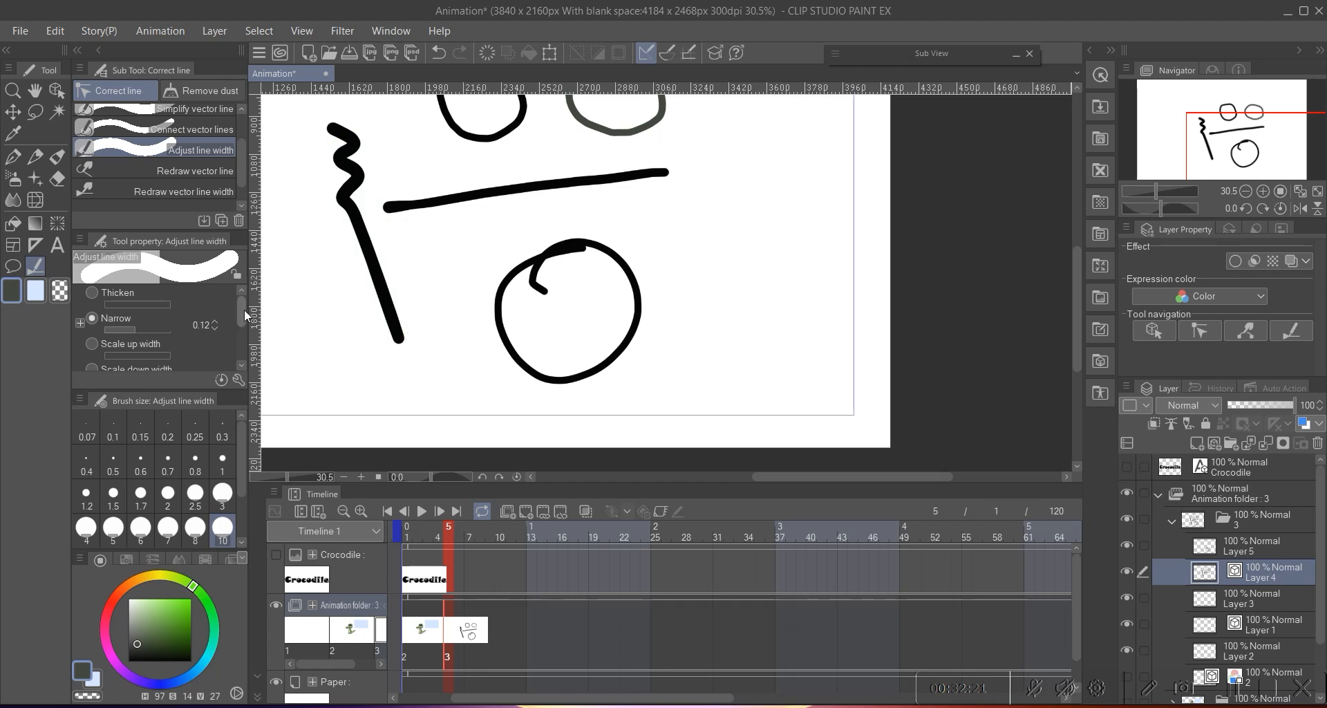
- Enable Process whole line and narrow the horizontal and zigzag lines with one stroke over each
{"action": "left_click", "coordinate": [242, 365]}
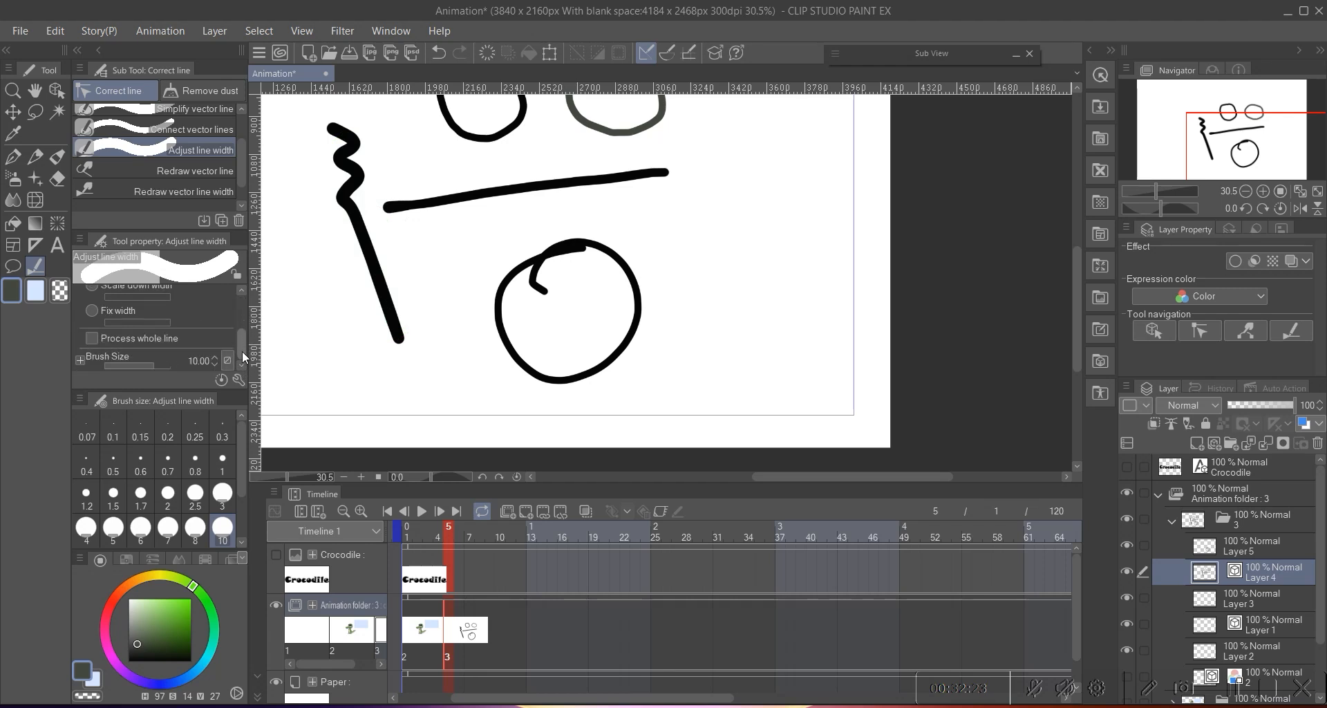
{"action": "left_click_drag", "start_coordinate": [366, 206], "coordinate": [618, 166]}
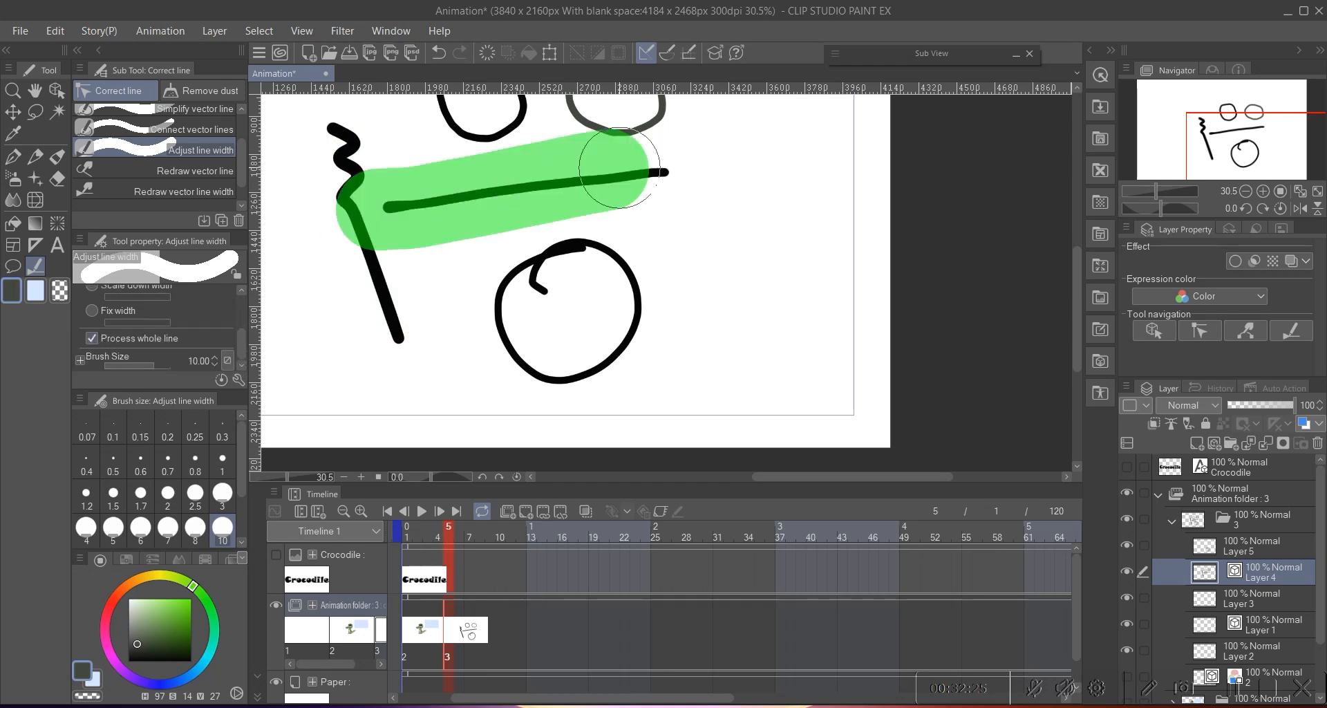
{"action": "left_click_drag", "start_coordinate": [322, 125], "coordinate": [373, 331]}
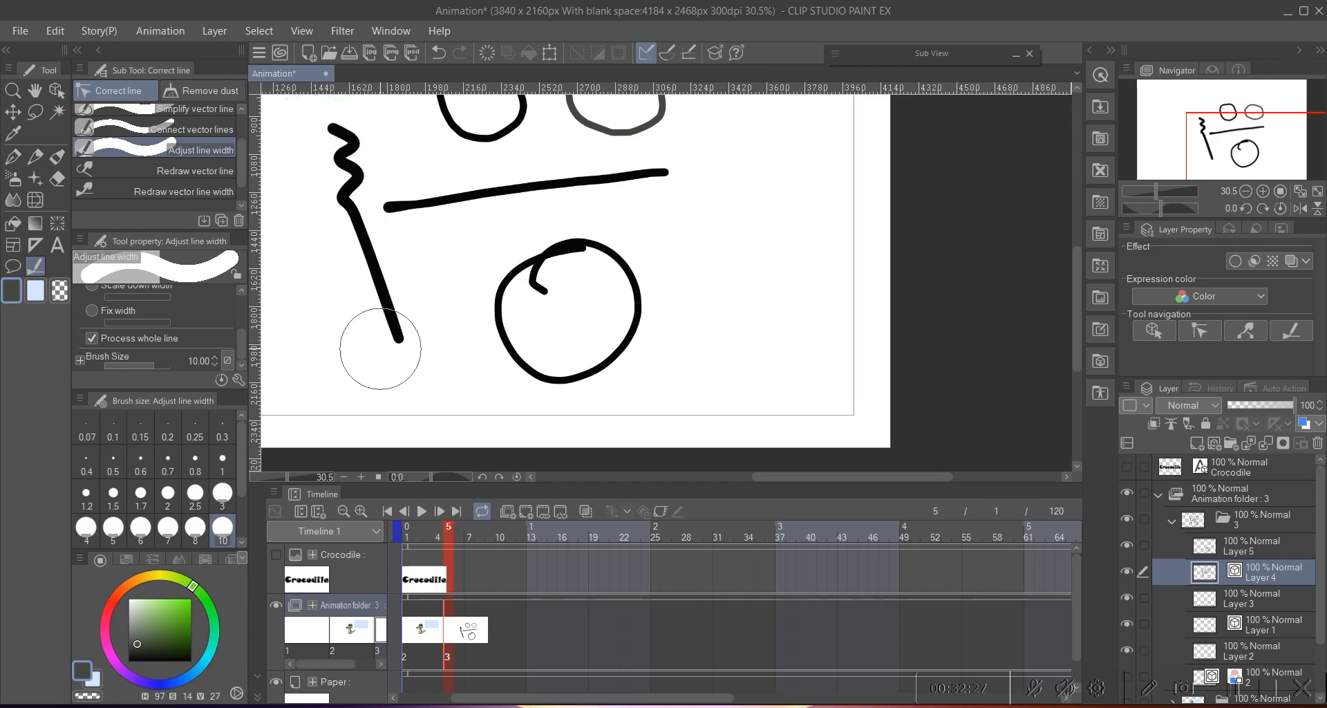
- Use Scale up width at 1.10 to thicken the horizontal line with strokes along it
{"action": "left_click_drag", "start_coordinate": [233, 337], "coordinate": [246, 312]}
{"action": "scroll", "coordinate": [248, 305], "scroll_direction": "down", "scroll_amount": 1}
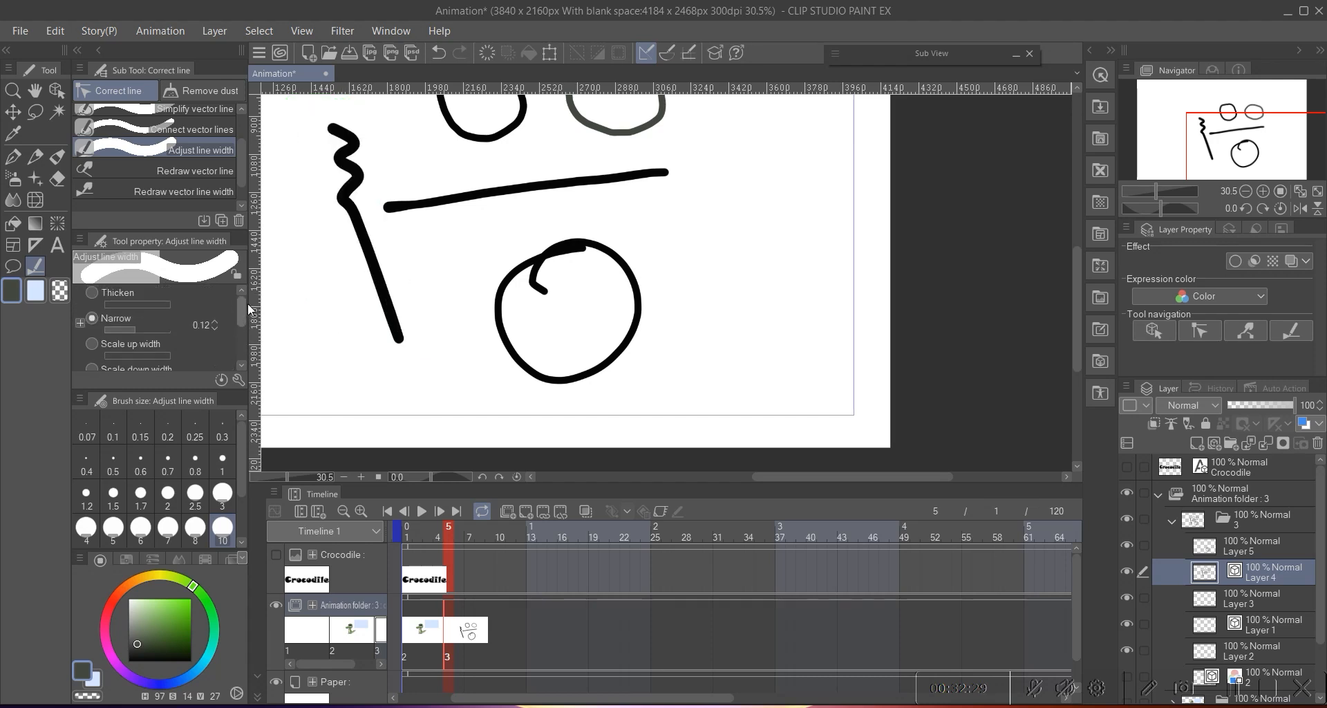
{"action": "left_click_drag", "start_coordinate": [400, 214], "coordinate": [650, 169]}
{"action": "left_click_drag", "start_coordinate": [418, 194], "coordinate": [670, 173]}
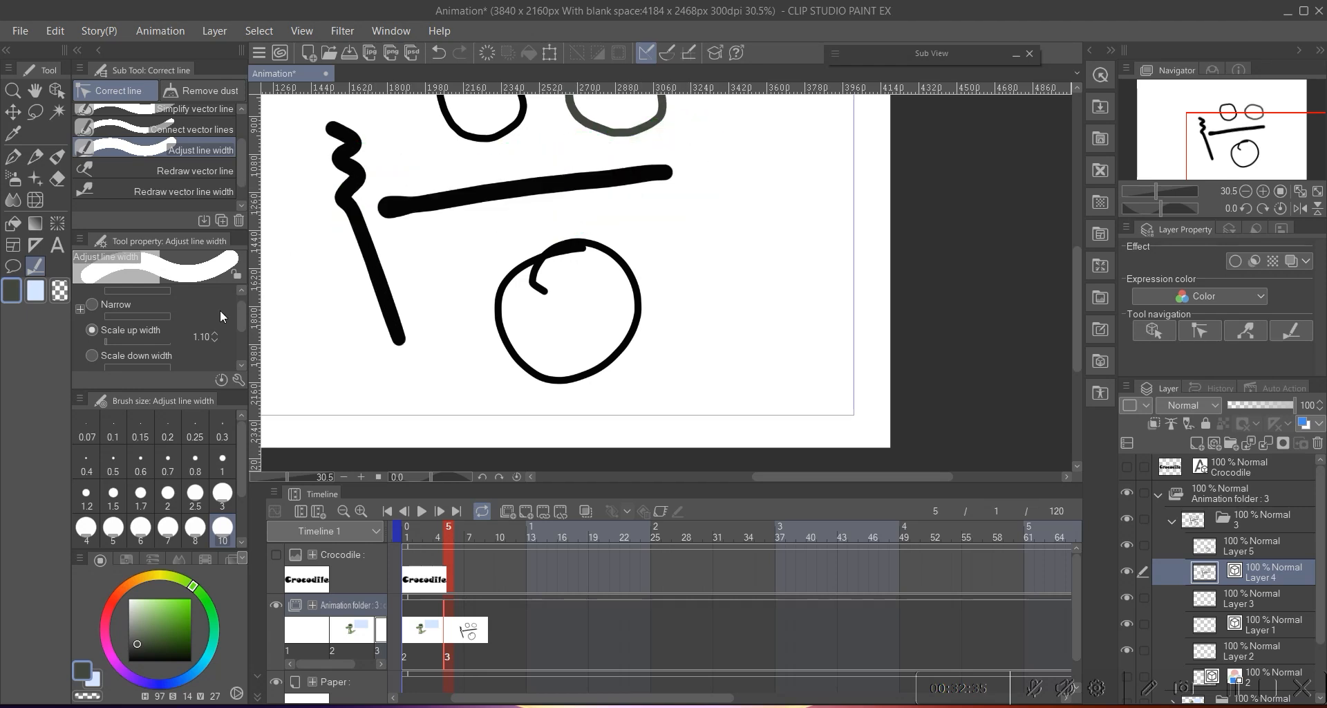
- Use Scale down width to thin the horizontal line and the zigzag line
{"action": "left_click", "coordinate": [100, 355]}
{"action": "mouse_move", "coordinate": [390, 208]}
{"action": "left_mouse_down"}
{"action": "mouse_move", "coordinate": [691, 171]}
{"action": "mouse_move", "coordinate": [546, 181]}
{"action": "mouse_move", "coordinate": [667, 173]}
{"action": "left_mouse_up"}
{"action": "left_click_drag", "start_coordinate": [335, 138], "coordinate": [410, 372]}
{"action": "scroll", "coordinate": [238, 339], "scroll_direction": "down", "scroll_amount": 2}
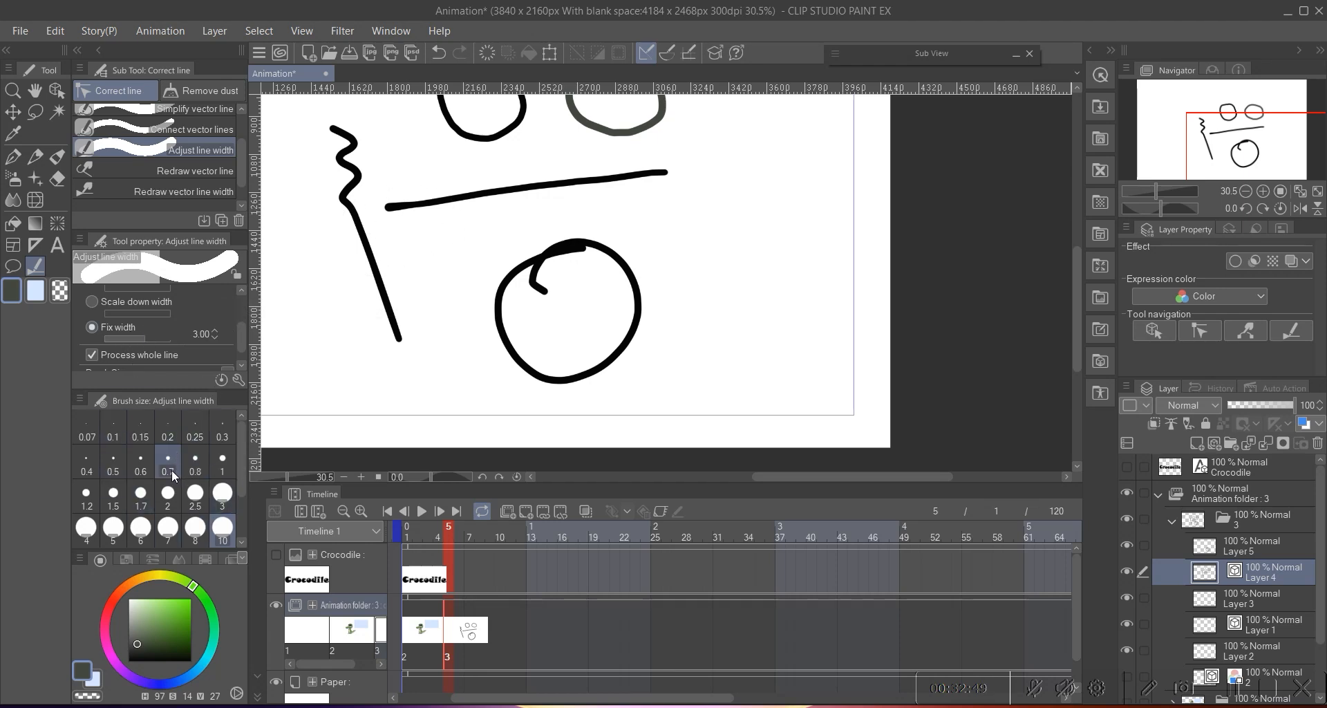
- Set Fix width to 2.50 and the Adjust line width brush size to 0.7
{"action": "left_click", "coordinate": [215, 338]}
{"action": "left_click", "coordinate": [215, 337]}
{"action": "left_click", "coordinate": [215, 337]}
{"action": "left_click", "coordinate": [168, 460]}
{"action": "left_click_drag", "start_coordinate": [417, 271], "coordinate": [571, 207]}
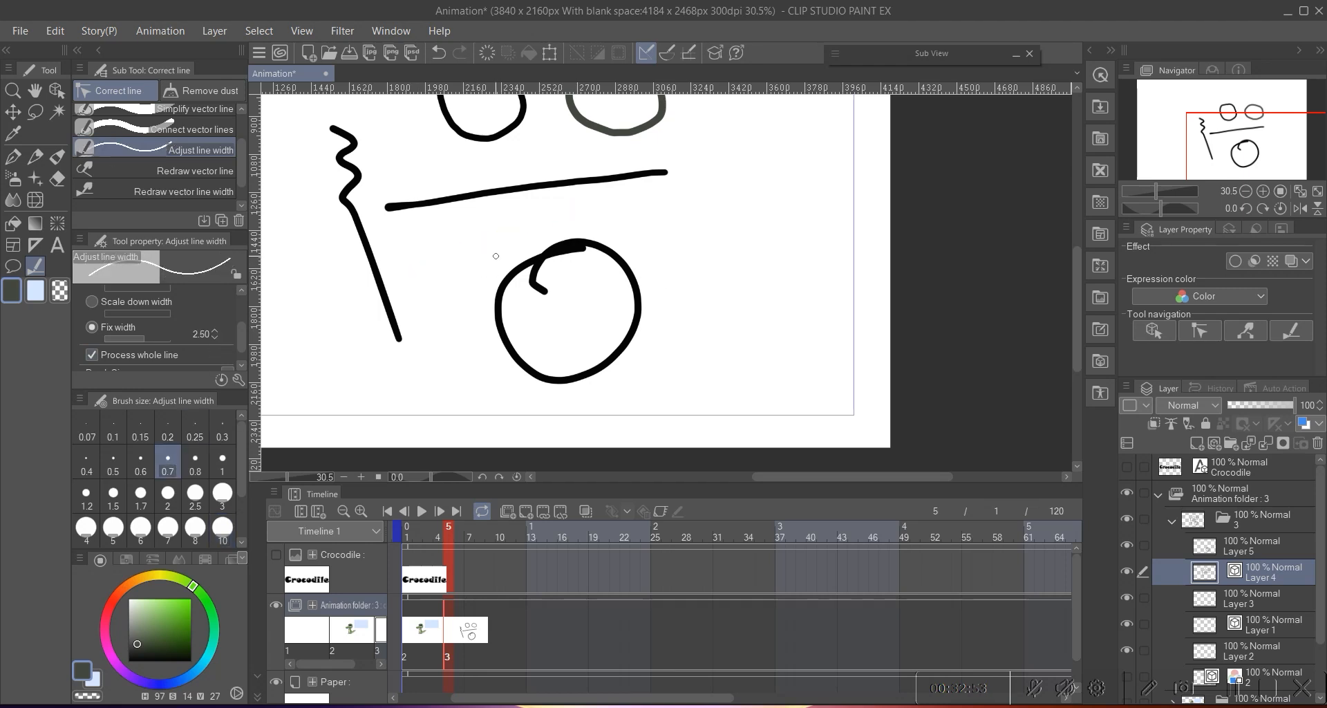
- Draw a thin diagonal line with the G-pen at size 0.8 between the horizontal line and the large circle
{"action": "left_click", "coordinate": [20, 163]}
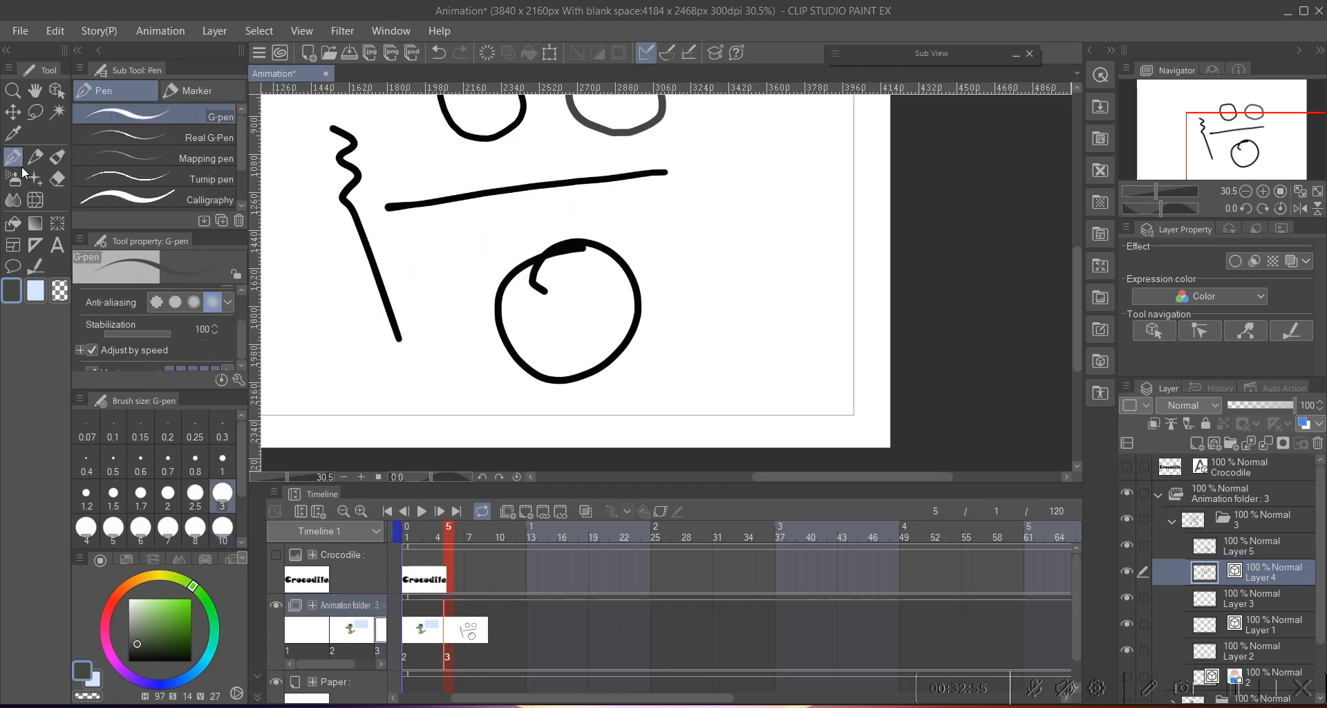
{"action": "left_click_drag", "start_coordinate": [426, 261], "coordinate": [612, 199]}
{"action": "left_click", "coordinate": [196, 460]}
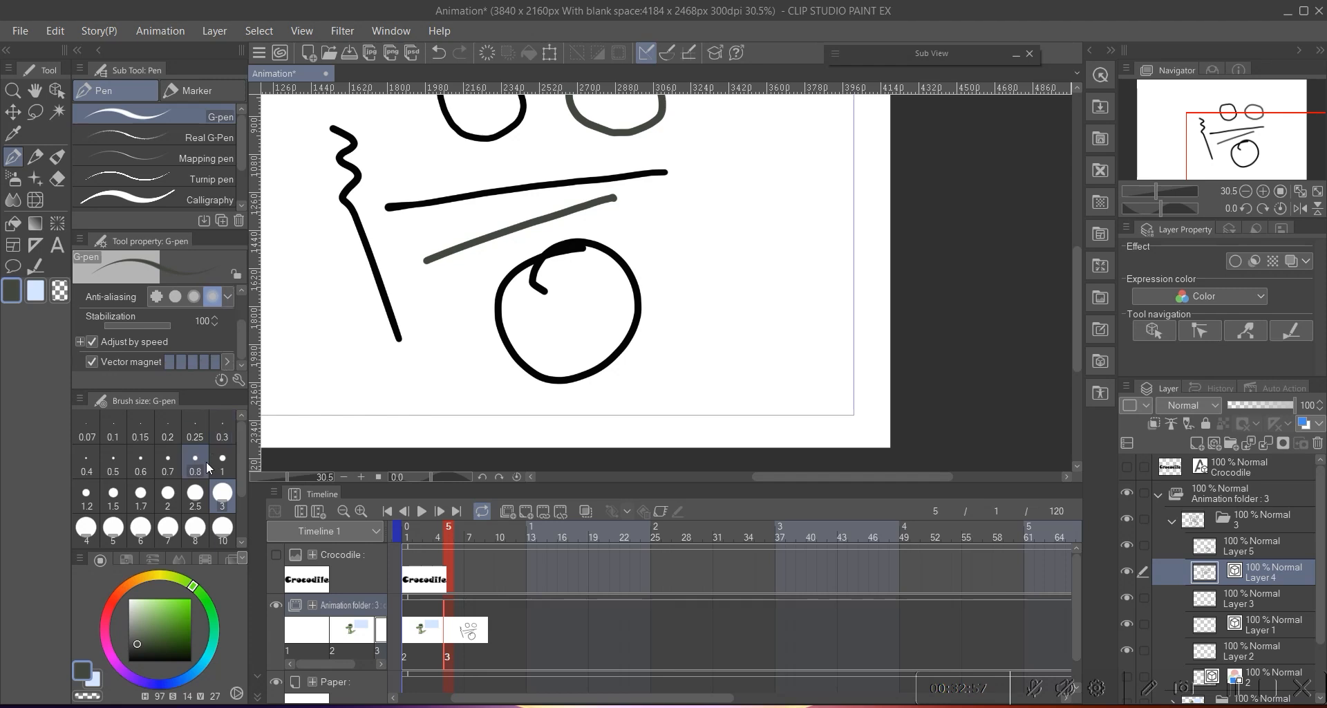
{"action": "key", "text": "ctrl+z"}
{"action": "left_click_drag", "start_coordinate": [411, 276], "coordinate": [588, 201]}
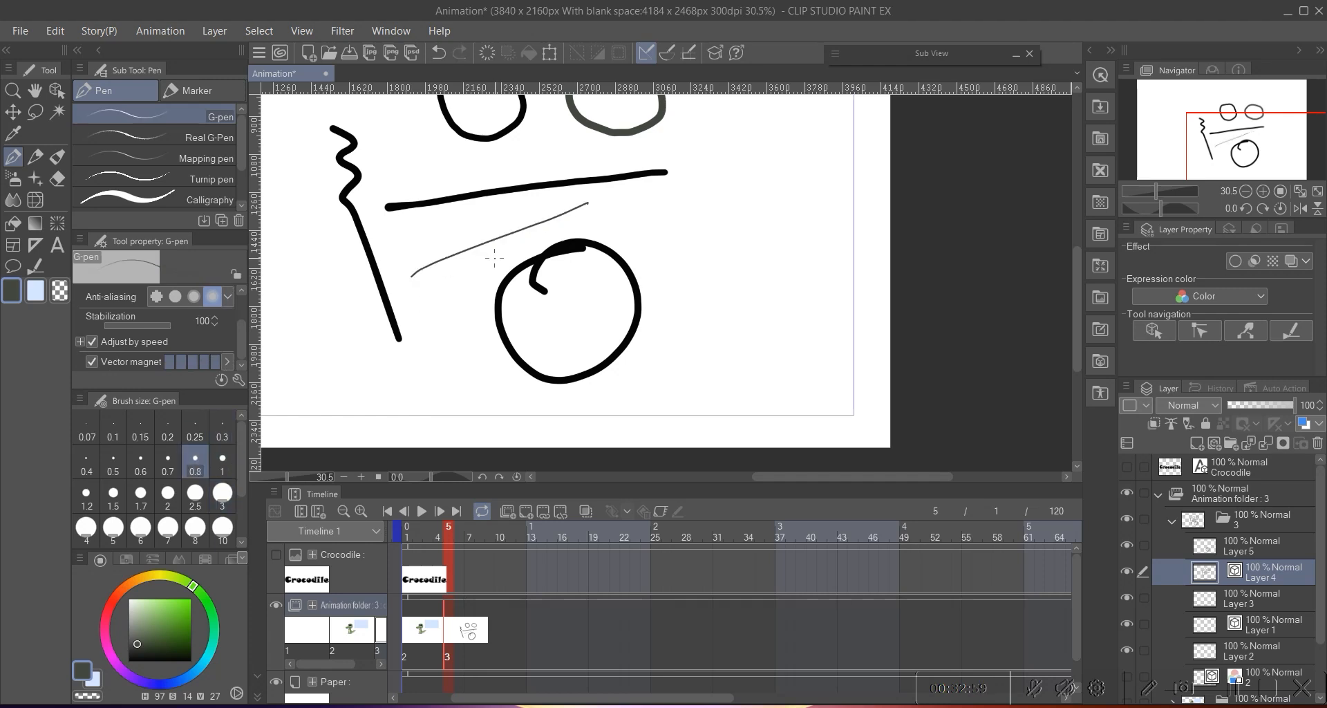
- Set Fix width to 0.07 and the Adjust line width brush size to 3, and stroke over the thin diagonal line
{"action": "left_click", "coordinate": [32, 267]}
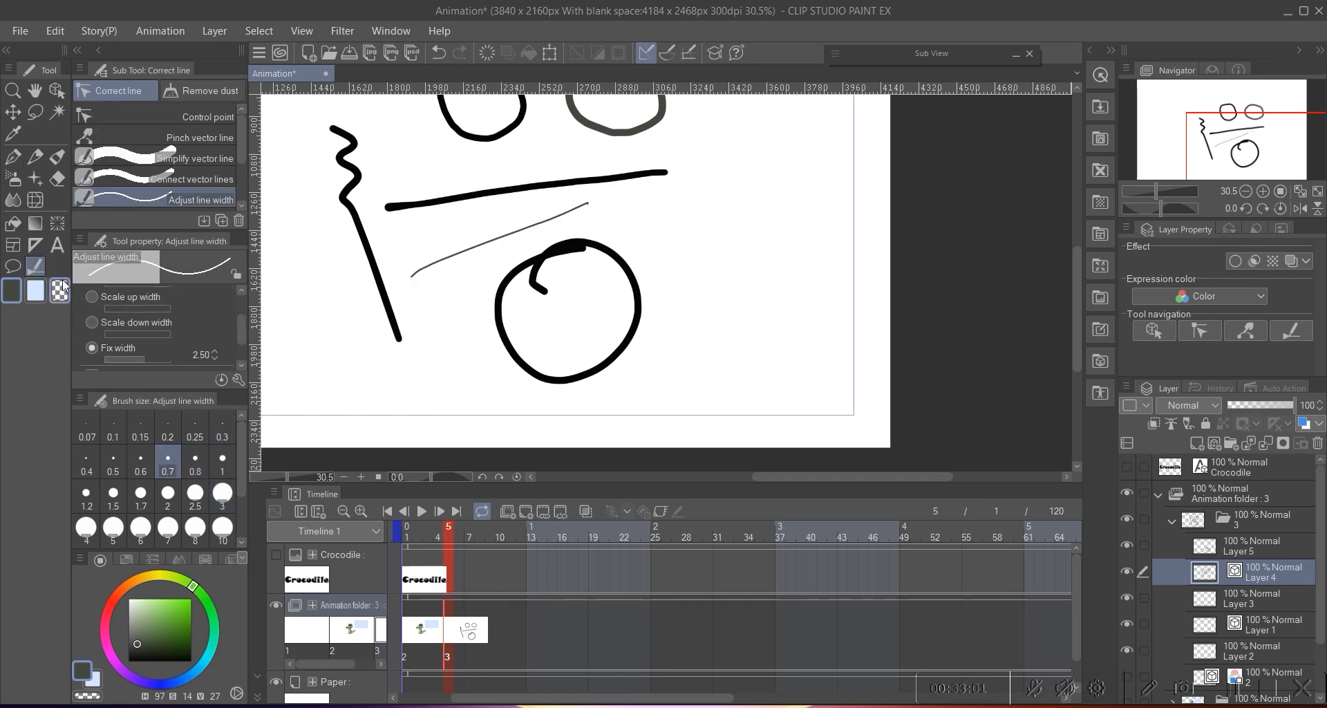
{"action": "left_click_drag", "start_coordinate": [238, 329], "coordinate": [244, 347]}
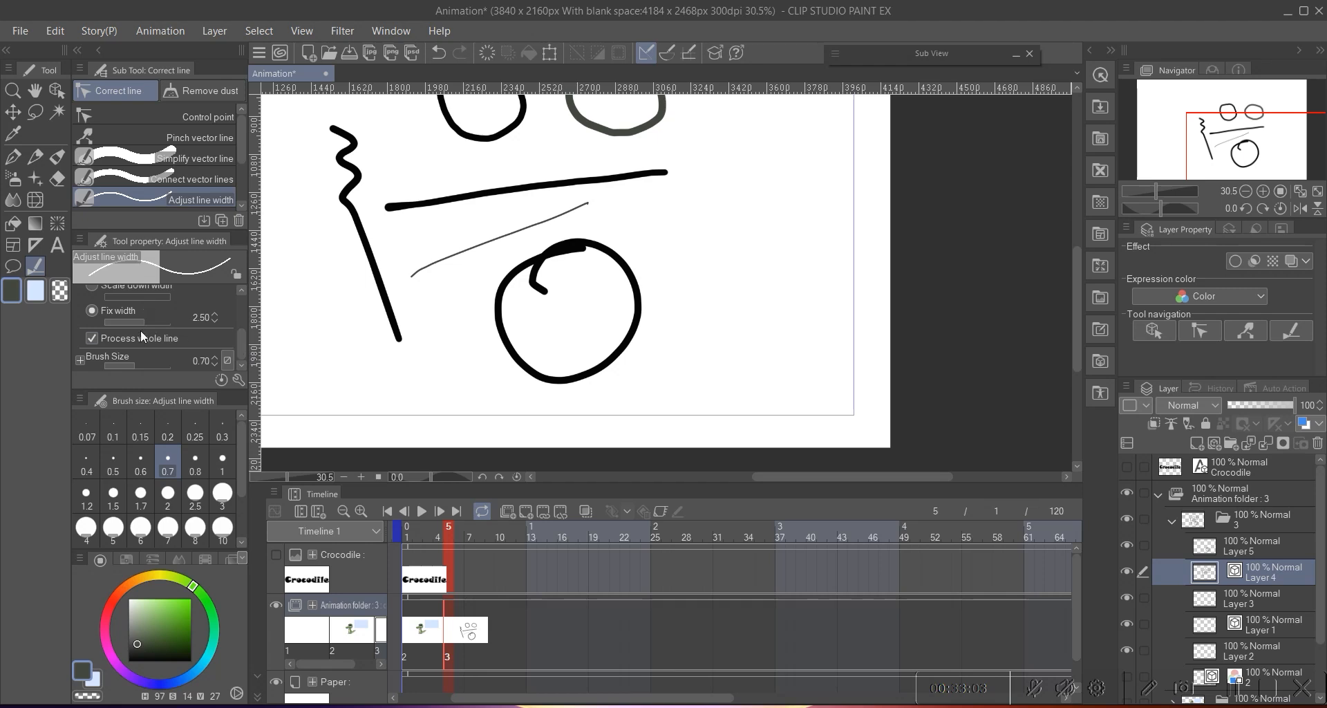
{"action": "left_click_drag", "start_coordinate": [130, 320], "coordinate": [117, 321]}
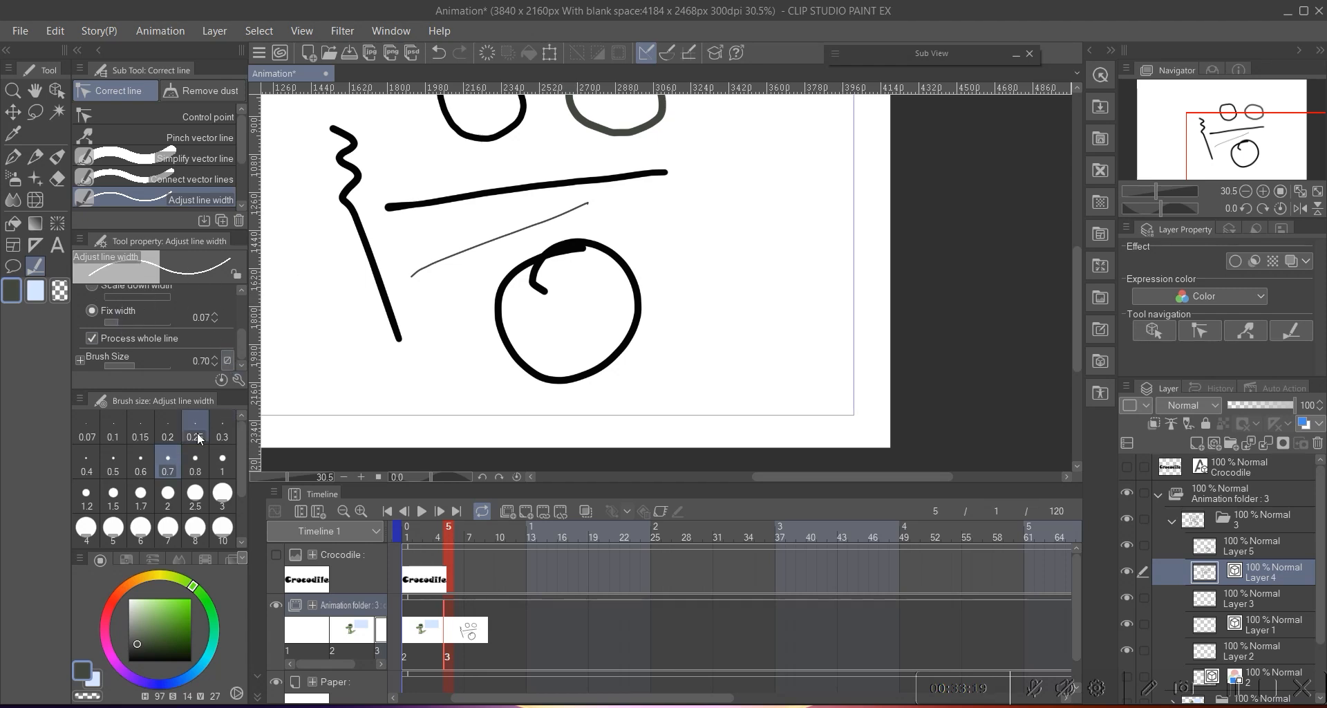
{"action": "scroll", "coordinate": [507, 283], "scroll_direction": "up", "scroll_amount": 4}
{"action": "left_click_drag", "start_coordinate": [468, 276], "coordinate": [438, 279]}
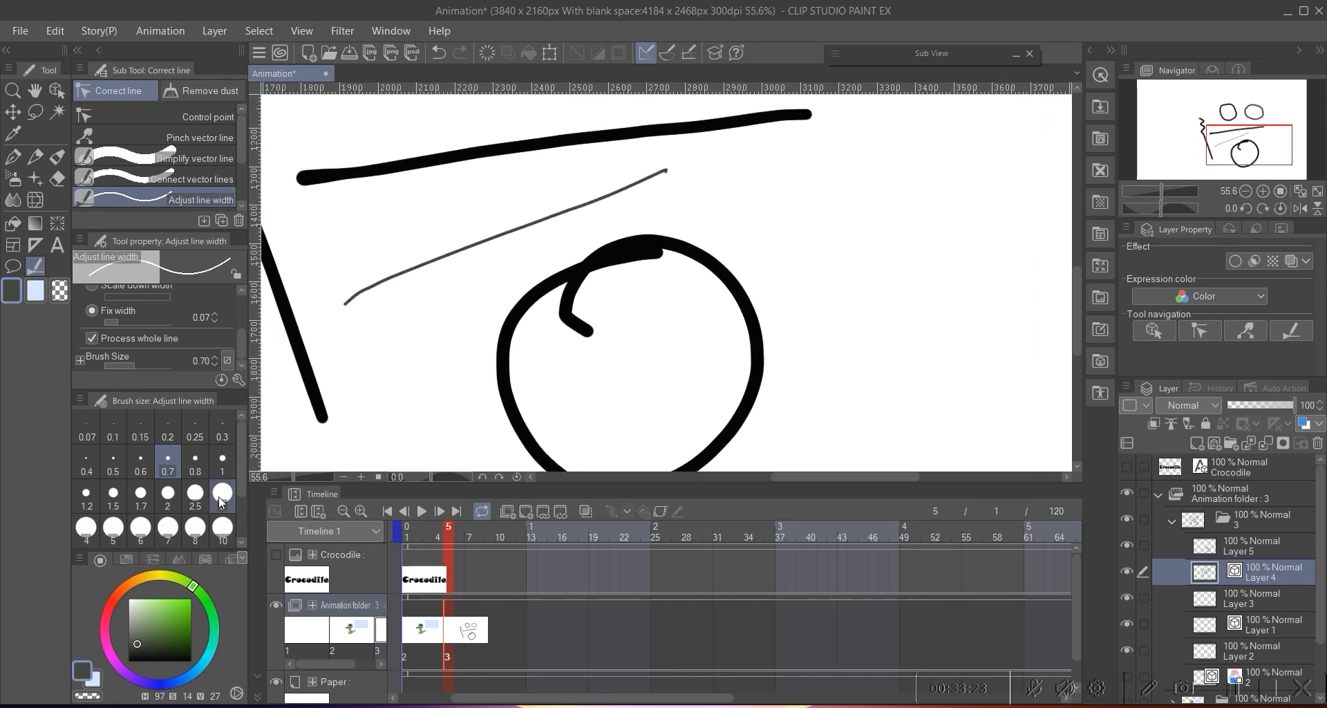
{"action": "left_click", "coordinate": [222, 495]}
{"action": "mouse_move", "coordinate": [347, 309]}
{"action": "left_mouse_down"}
{"action": "mouse_move", "coordinate": [587, 188]}
{"action": "mouse_move", "coordinate": [670, 177]}
{"action": "left_mouse_up"}
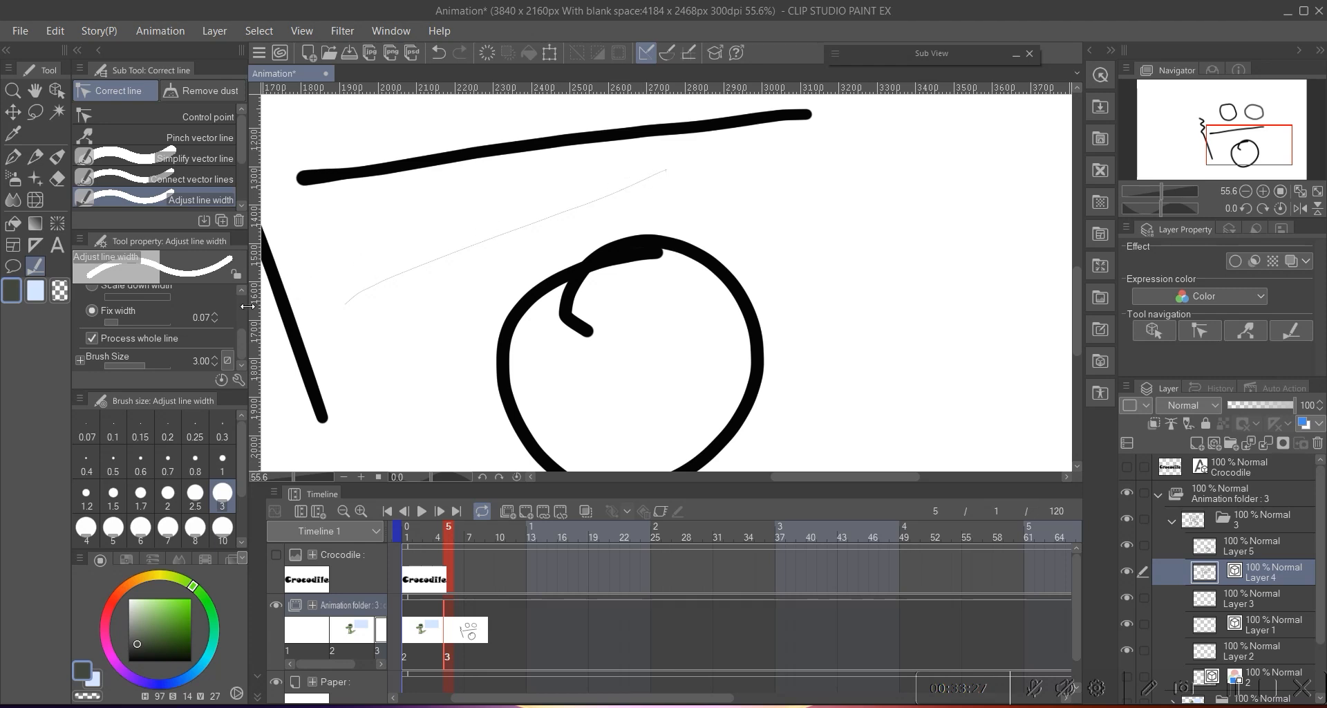
{"action": "left_click_drag", "start_coordinate": [347, 304], "coordinate": [671, 164]}
{"action": "scroll", "coordinate": [486, 255], "scroll_direction": "down", "scroll_amount": 4}
{"action": "scroll", "coordinate": [494, 240], "scroll_direction": "up", "scroll_amount": 4}
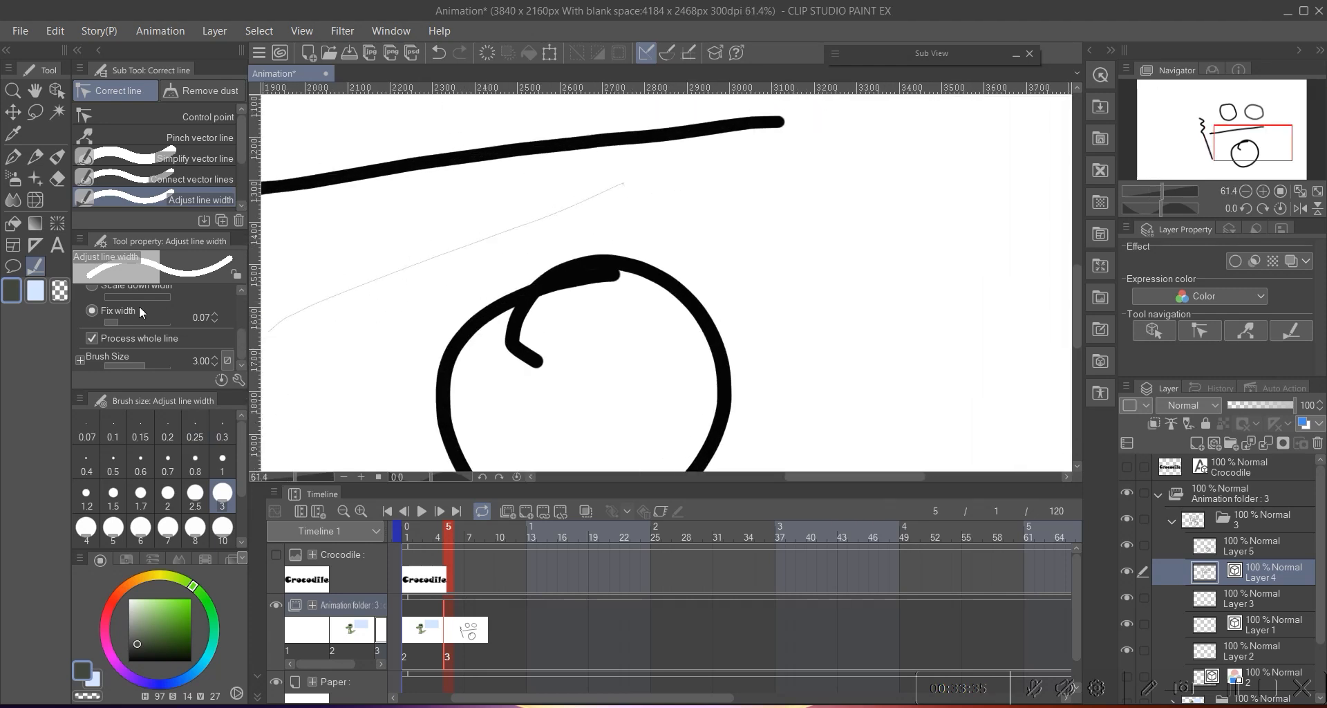
- Stroke over the thin diagonal line with Fix width at 0.60, and lower the Fix width value to 0.50
{"action": "left_click", "coordinate": [211, 313]}
{"action": "left_click", "coordinate": [214, 312]}
{"action": "left_click_drag", "start_coordinate": [278, 317], "coordinate": [616, 196]}
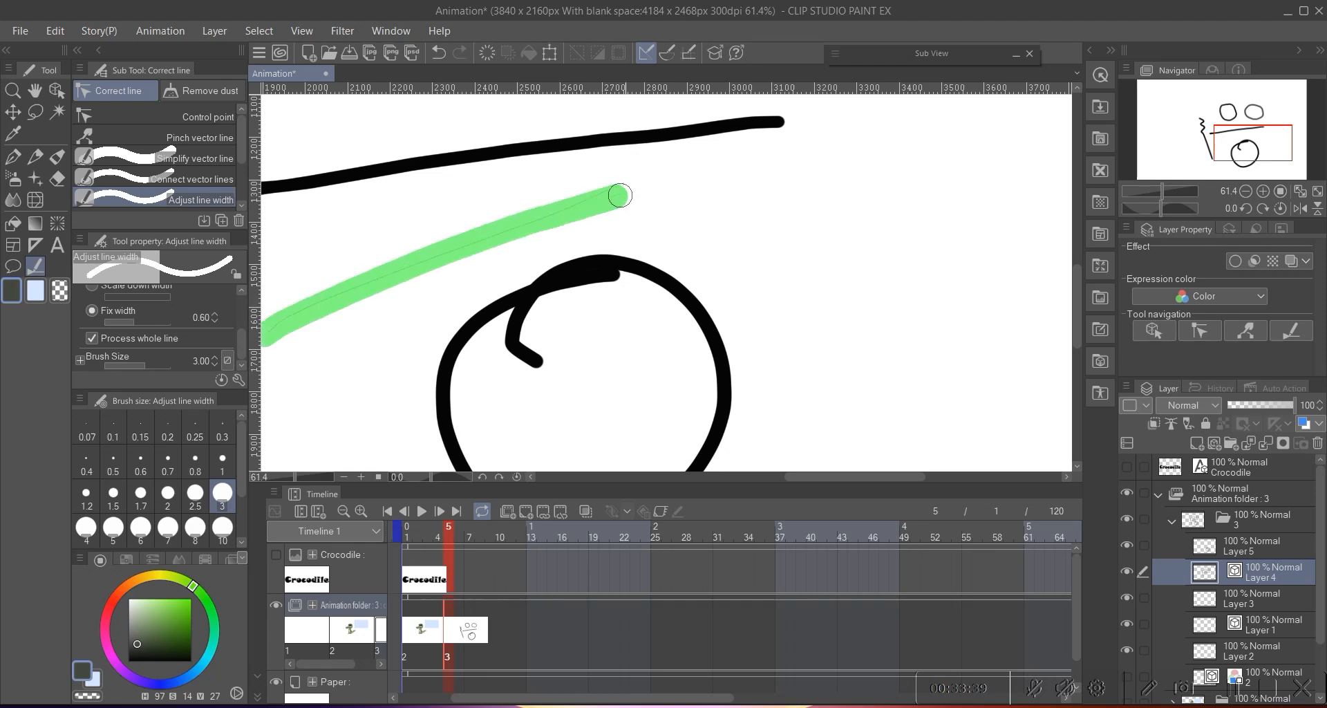
{"action": "left_click_drag", "start_coordinate": [534, 236], "coordinate": [564, 223]}
{"action": "left_click_drag", "start_coordinate": [330, 305], "coordinate": [688, 165]}
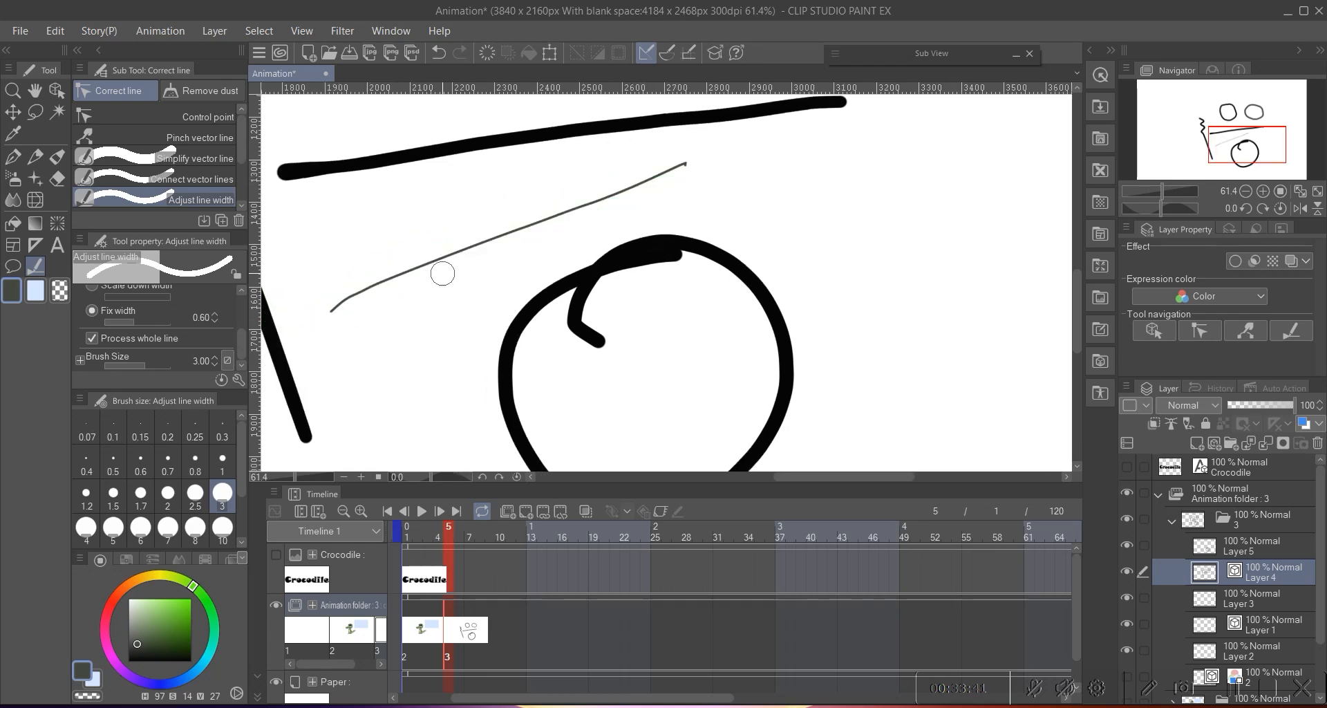
{"action": "left_click", "coordinate": [214, 321]}
{"action": "scroll", "coordinate": [392, 280], "scroll_direction": "down", "scroll_amount": 5}
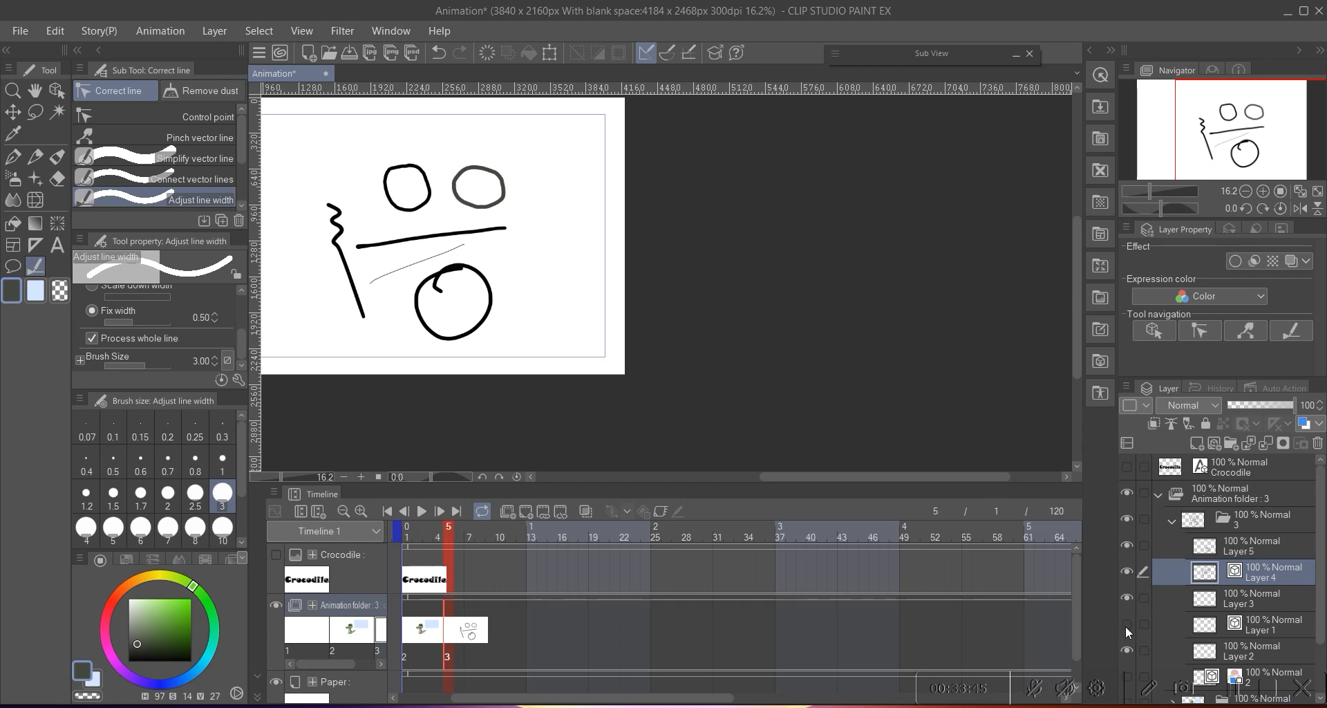
- Go to the crocodile cel at frame 3, collapse cel folder 3 in the layer list, and make folder 2 visible
{"action": "left_click", "coordinate": [425, 635]}
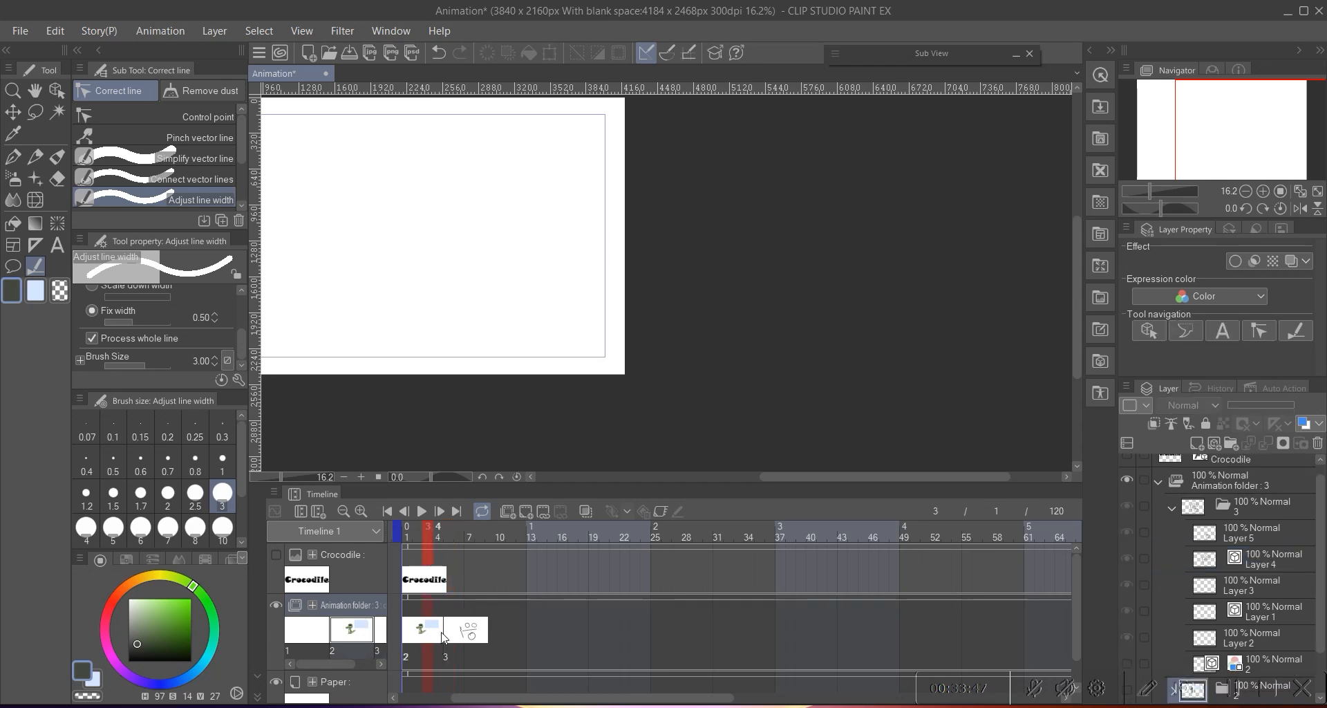
{"action": "left_click_drag", "start_coordinate": [456, 302], "coordinate": [628, 299]}
{"action": "left_click", "coordinate": [1161, 487]}
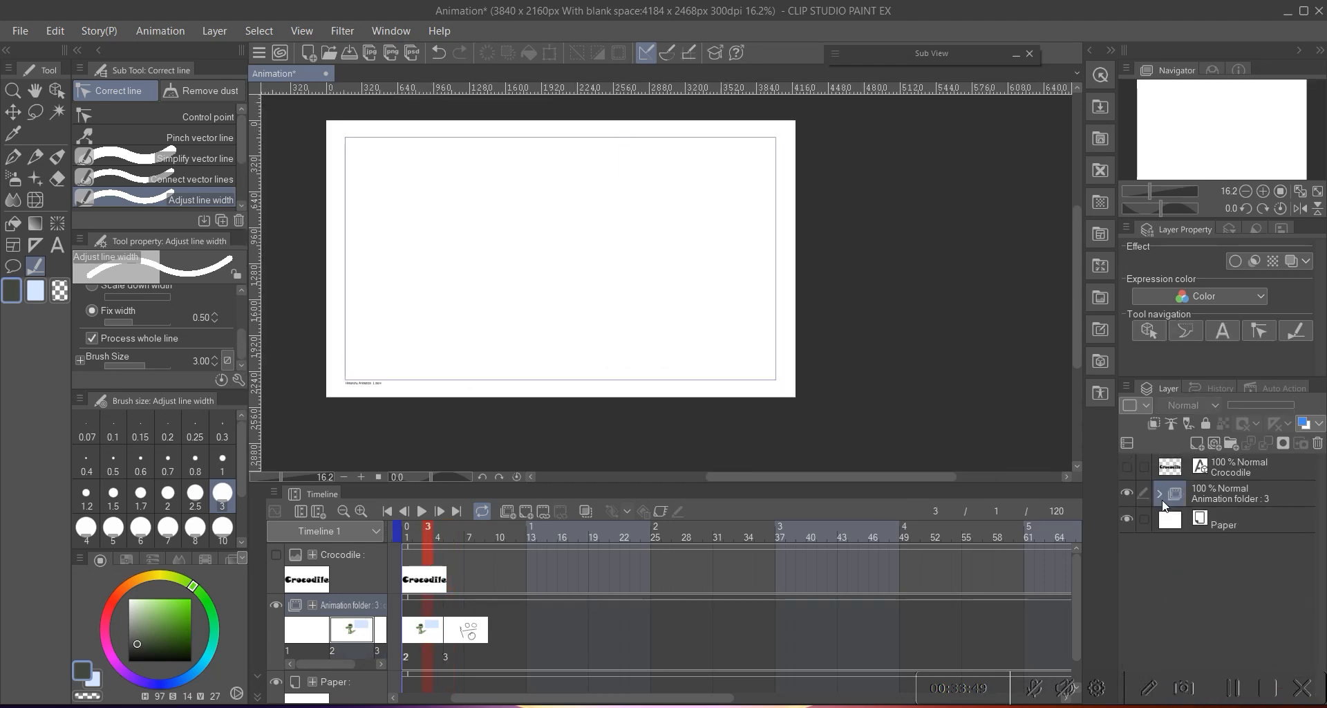
{"action": "left_click", "coordinate": [1167, 490]}
{"action": "left_click", "coordinate": [1159, 494]}
{"action": "left_click", "coordinate": [1173, 523]}
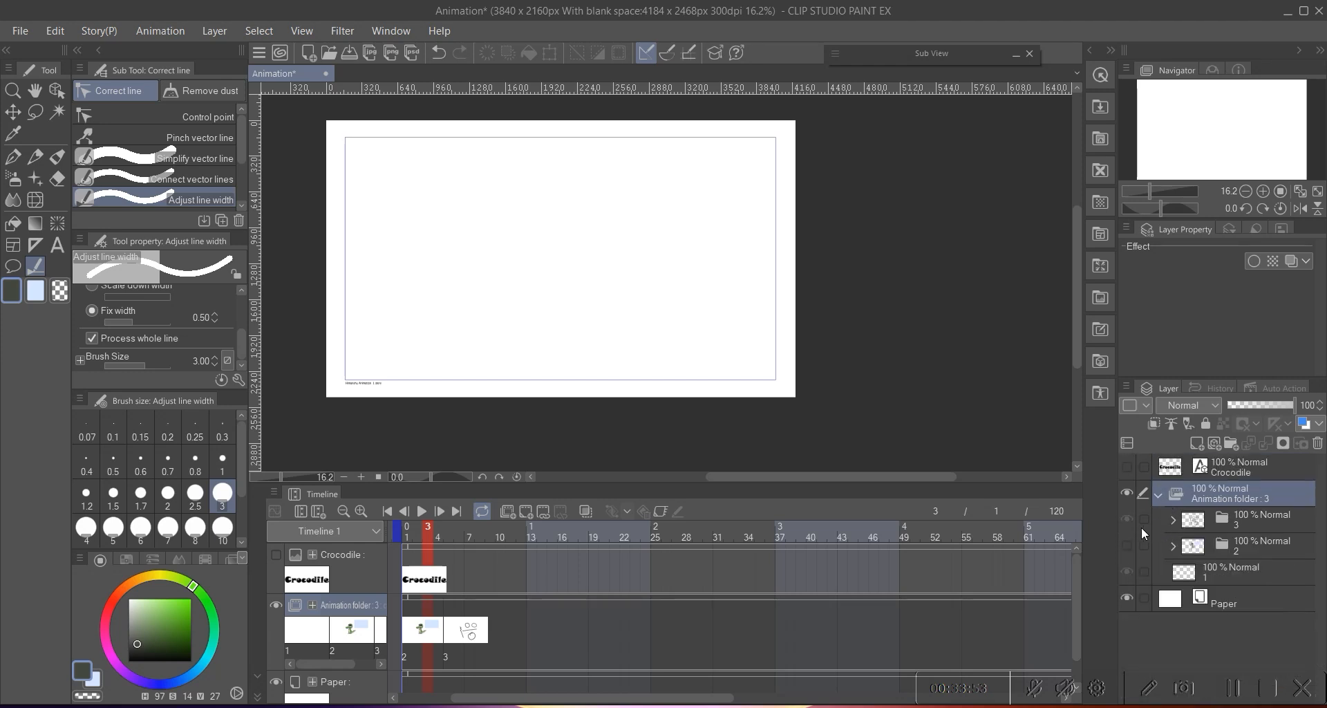
{"action": "left_click", "coordinate": [1127, 545]}
{"action": "scroll", "coordinate": [540, 235], "scroll_direction": "up", "scroll_amount": 5}
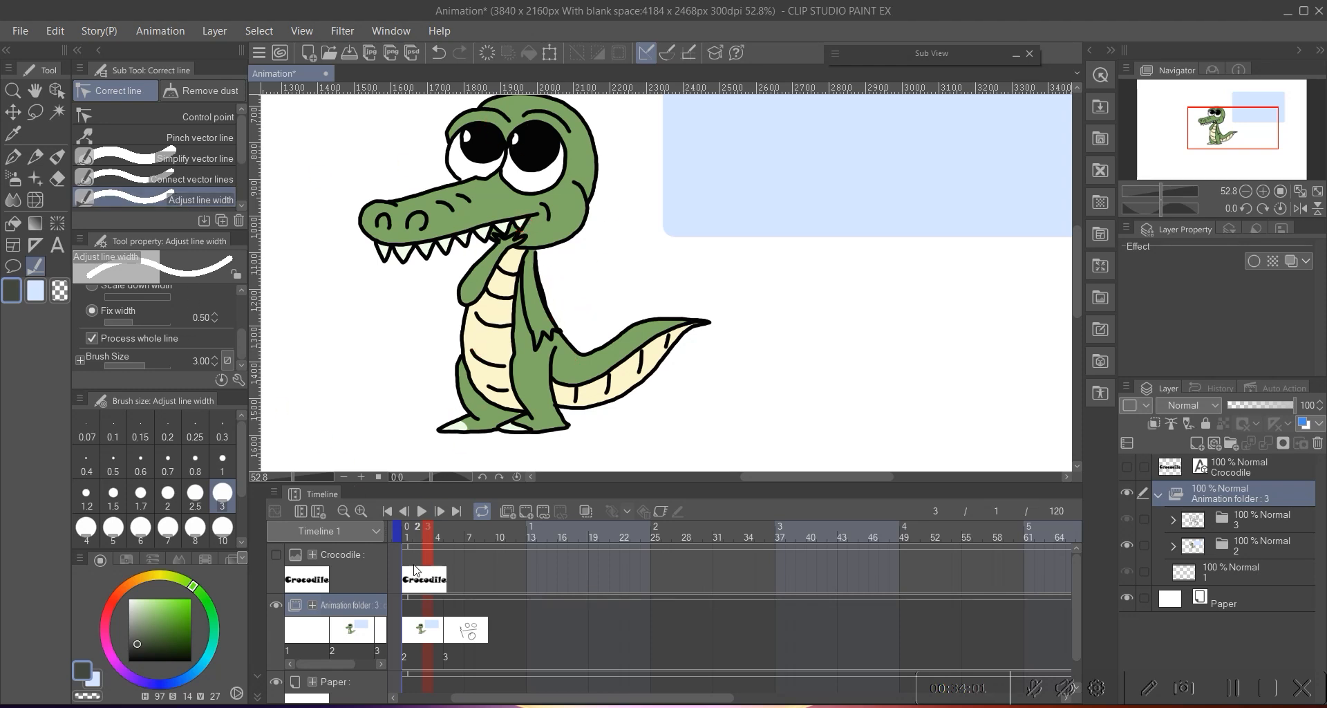
- View the line drawings on cel 3 at frame 6, and return to the crocodile cel at frame 3
{"action": "left_click", "coordinate": [459, 631]}
{"action": "scroll", "coordinate": [448, 329], "scroll_direction": "down", "scroll_amount": 5}
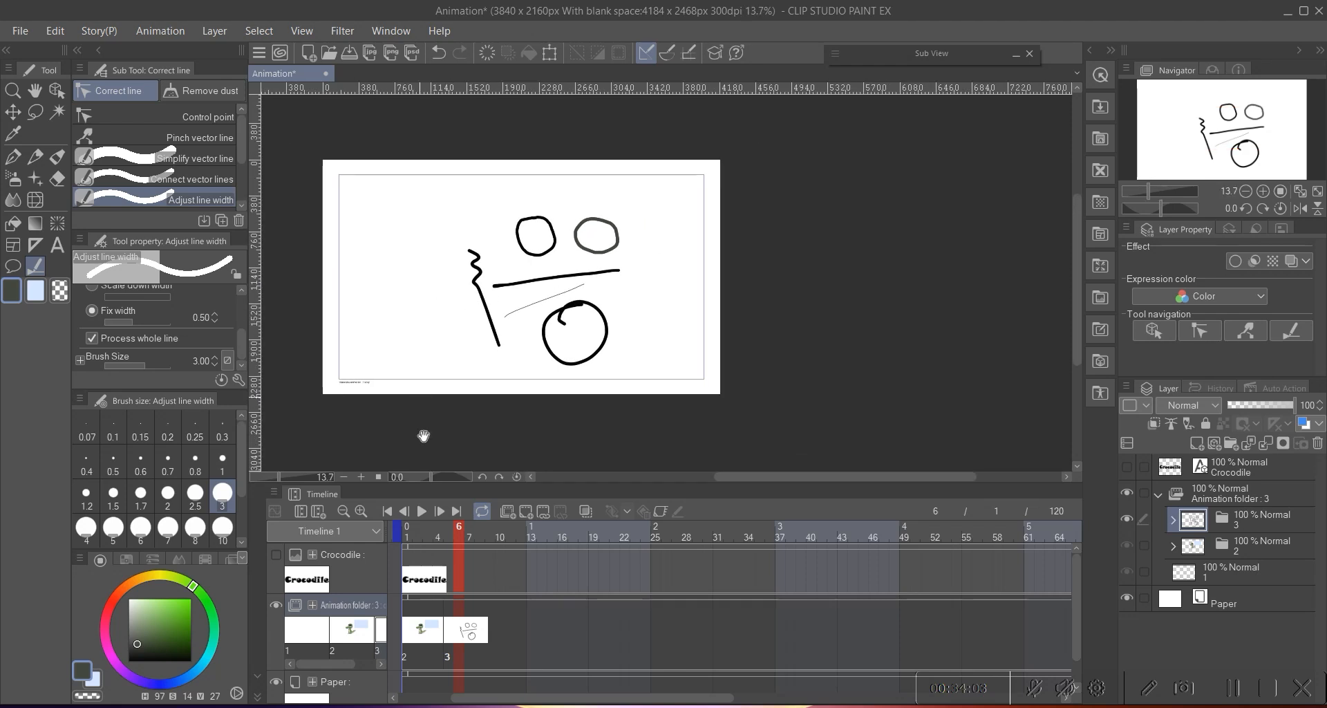
{"action": "left_click", "coordinate": [434, 617]}
{"action": "scroll", "coordinate": [572, 281], "scroll_direction": "up", "scroll_amount": 2}
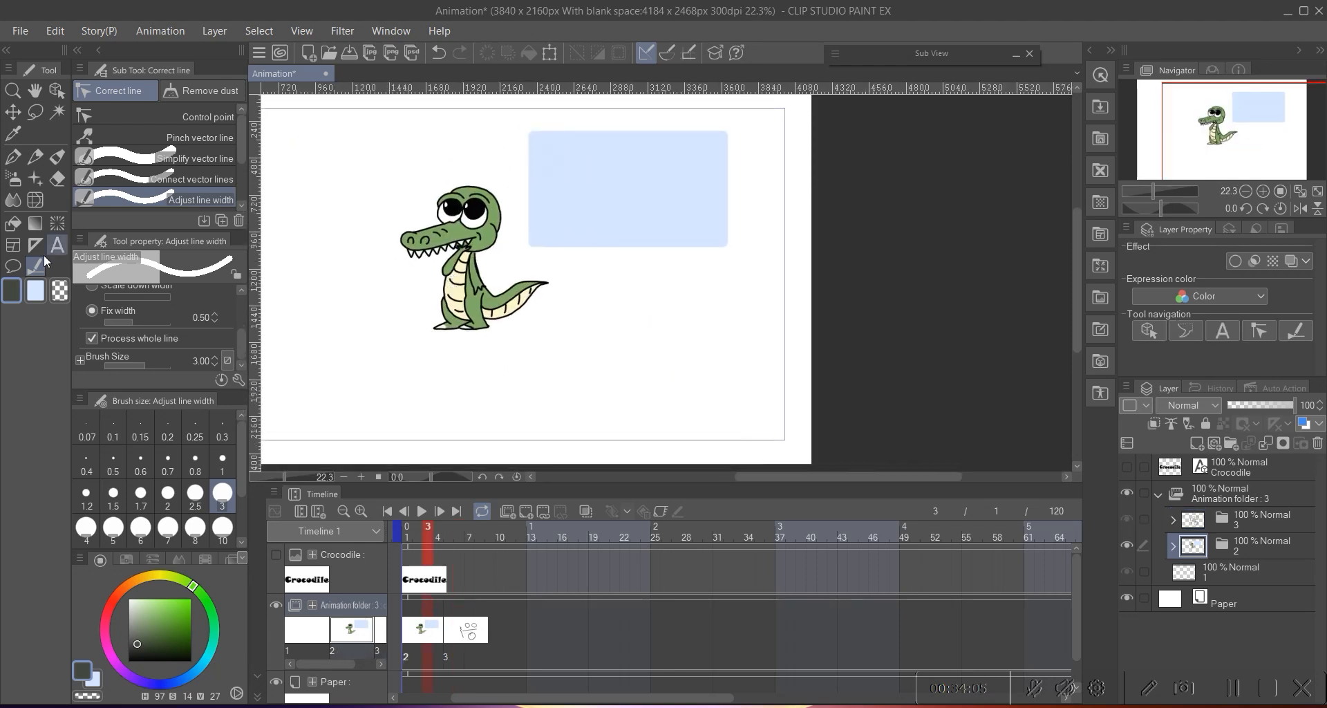
- Select the Pinch vector line sub tool and review the remaining Correct line sub tools with the crocodile cel in view
{"action": "left_click", "coordinate": [207, 137]}
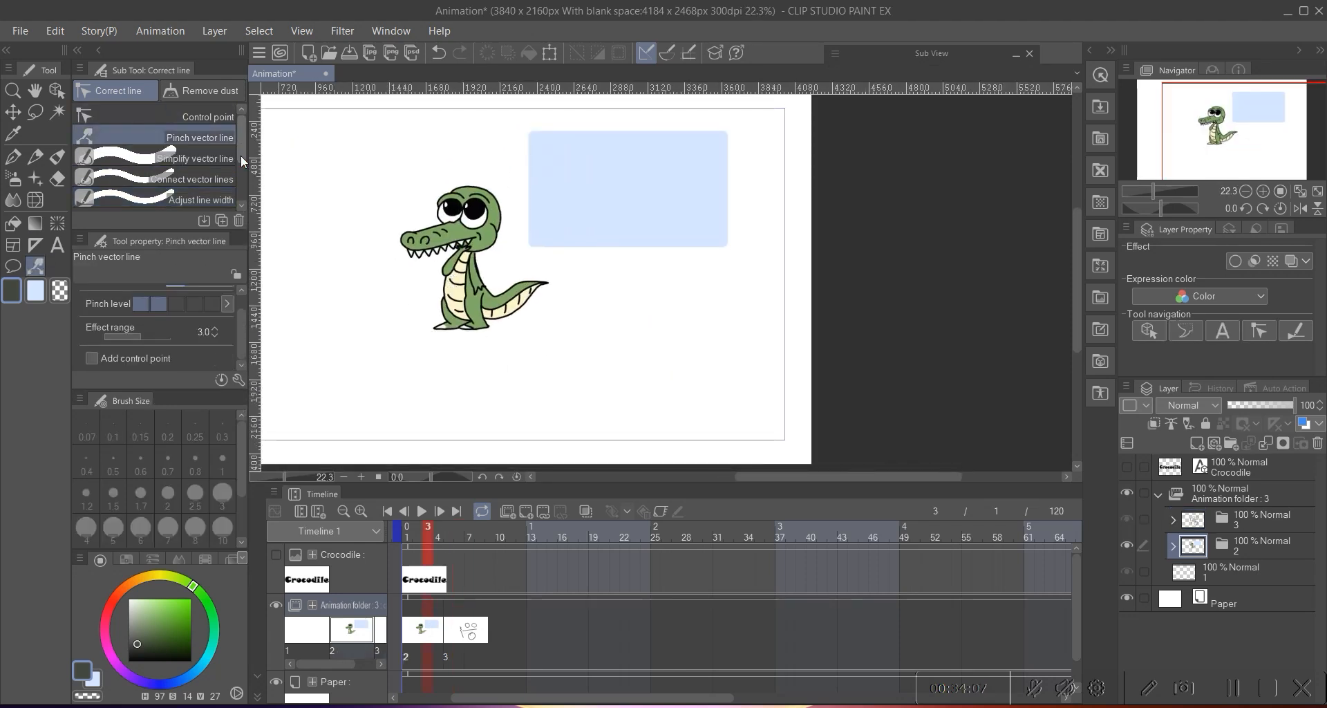
{"action": "scroll", "coordinate": [245, 170], "scroll_direction": "down", "scroll_amount": 1}
{"action": "scroll", "coordinate": [232, 172], "scroll_direction": "down", "scroll_amount": 1}
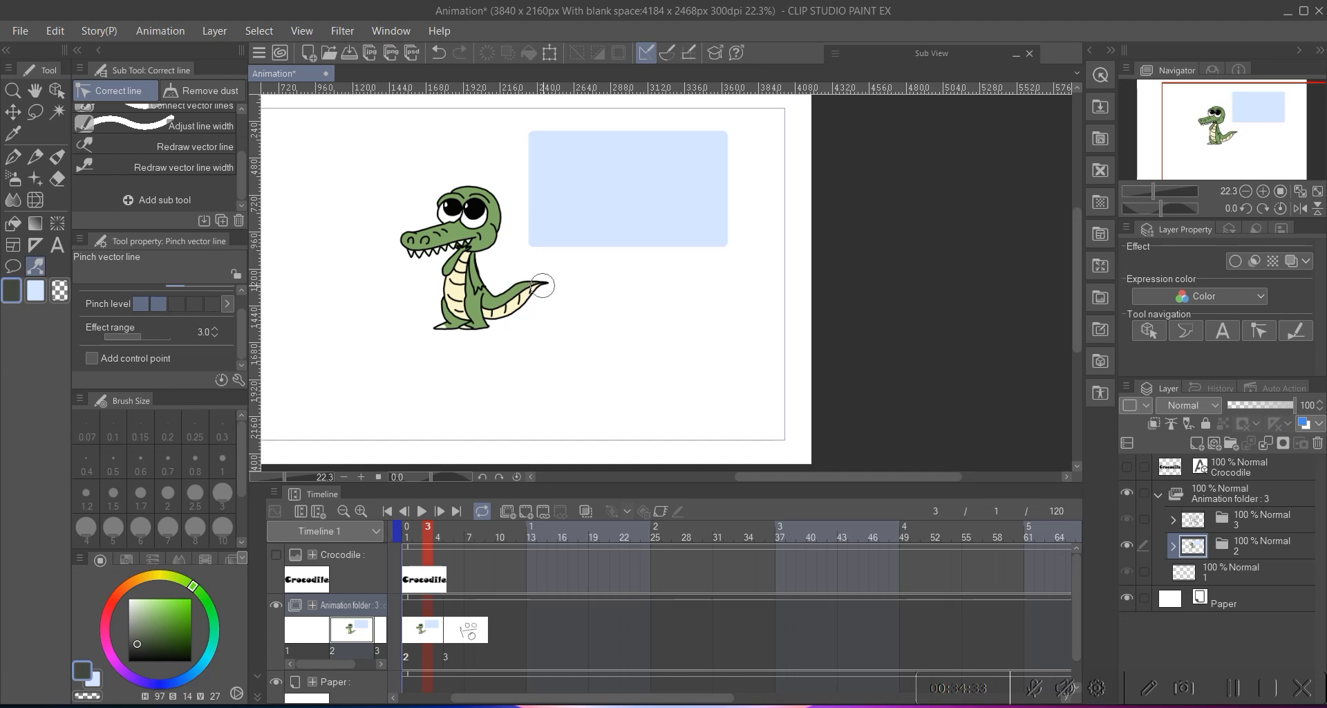
{"action": "mouse_move", "coordinate": [522, 288]}
{"action": "left_mouse_down"}
{"action": "mouse_move", "coordinate": [639, 270]}
{"action": "mouse_move", "coordinate": [627, 278]}
{"action": "left_mouse_up"}
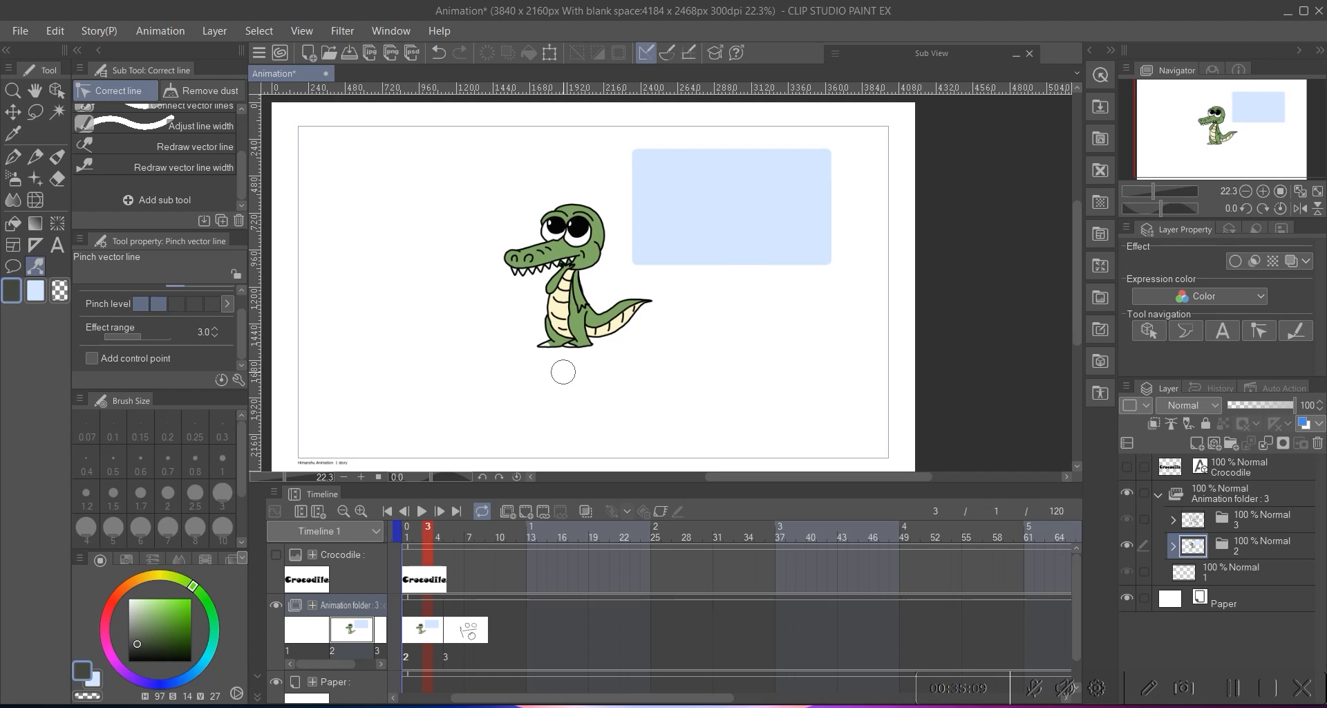
{"action": "left_click", "coordinate": [1230, 688]}
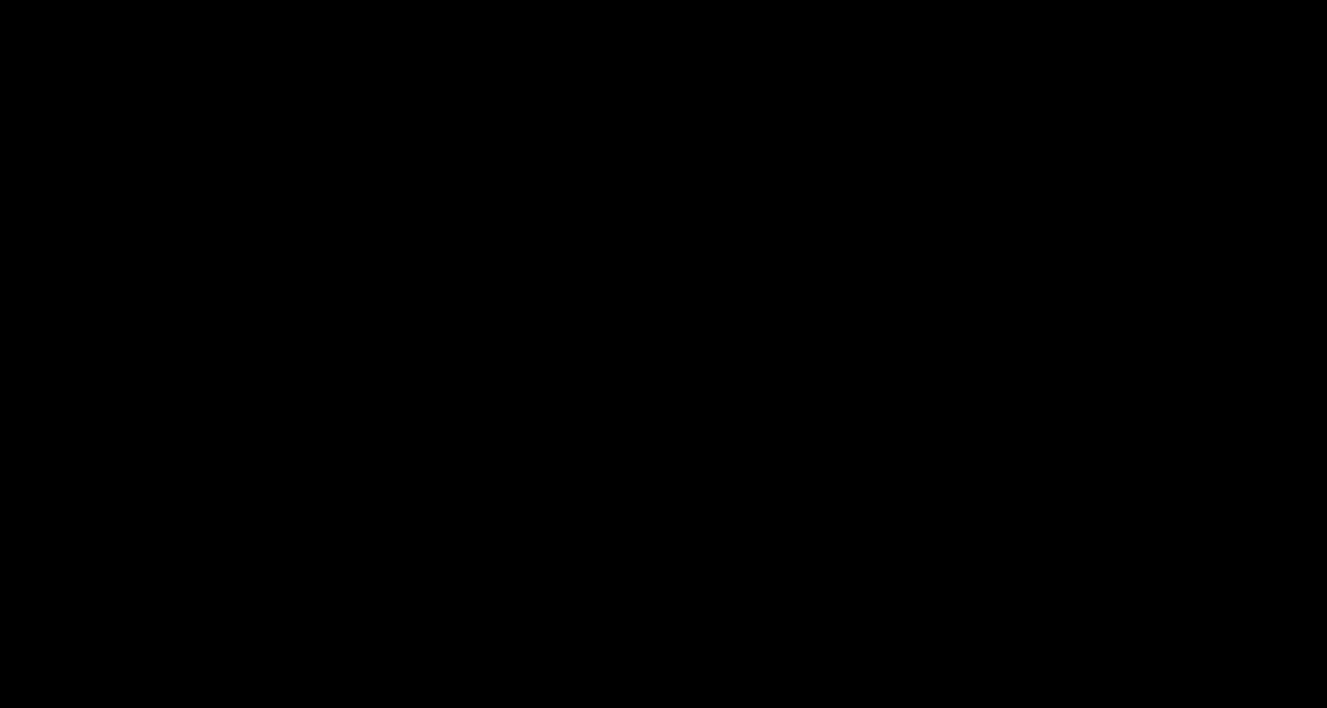